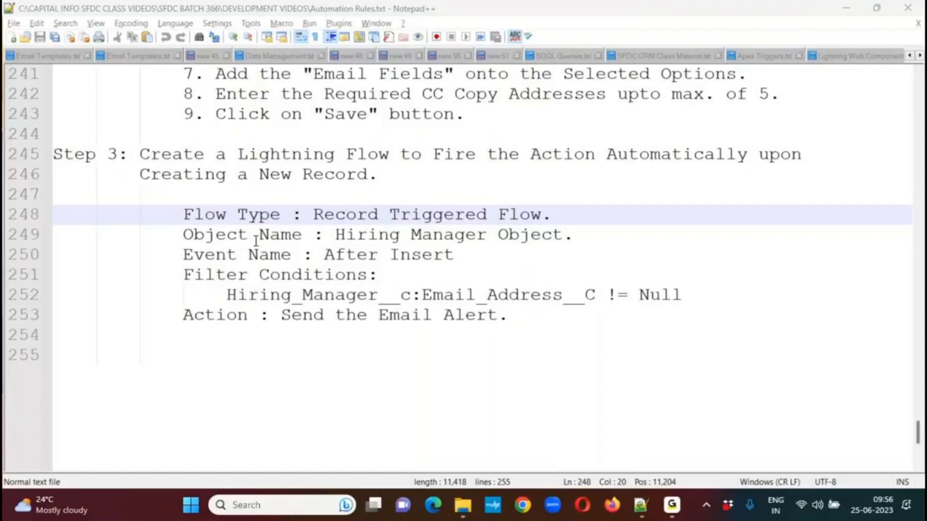
Remove the stray character on the last empty line and review the Hiring Manager use case notes through to the flow settings.
click(104, 351)
key(BackSpace)
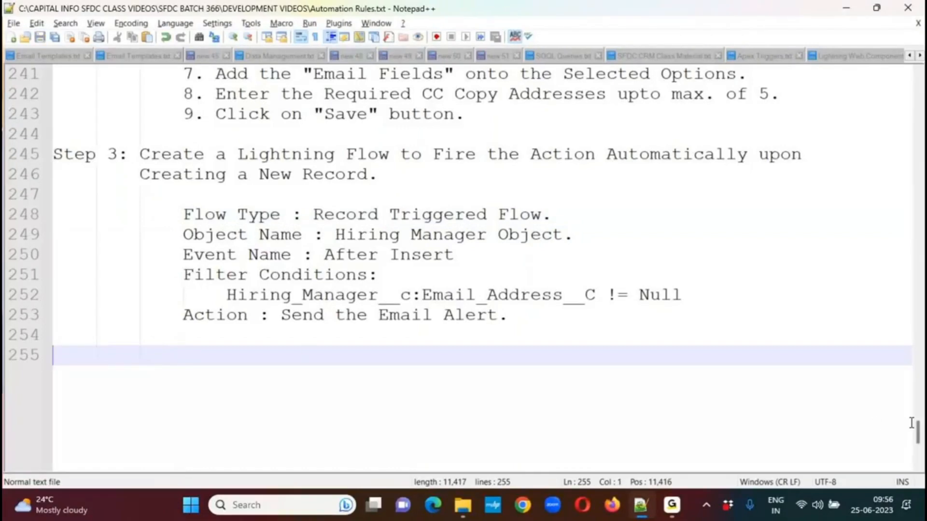
drag(919, 435, 918, 370)
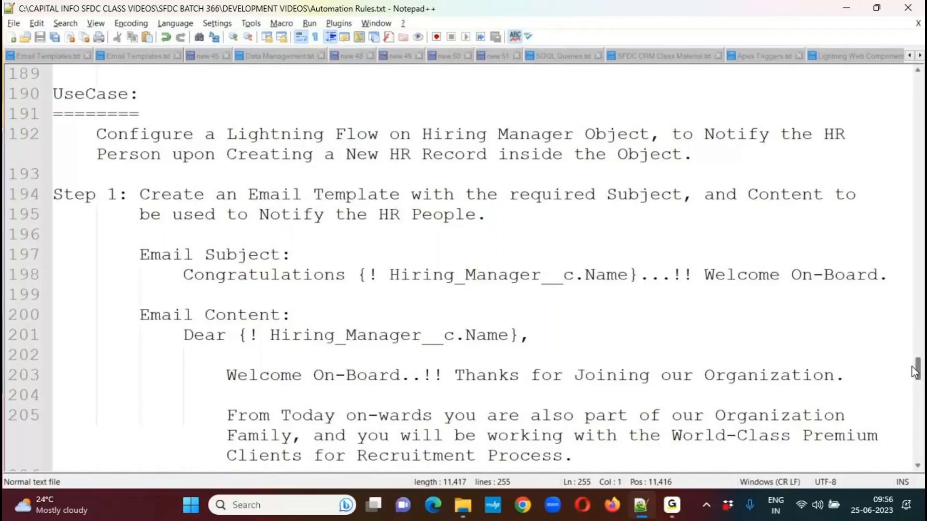
drag(912, 367, 911, 378)
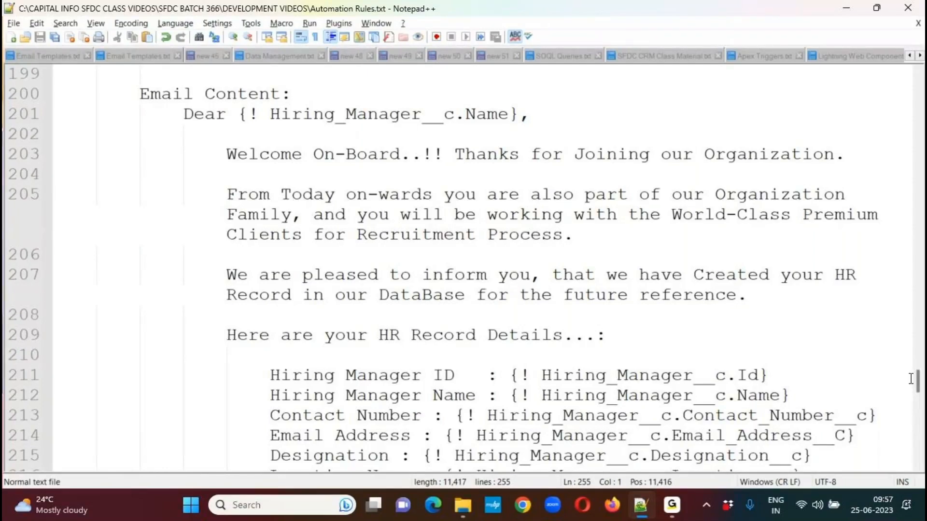
drag(919, 385, 914, 441)
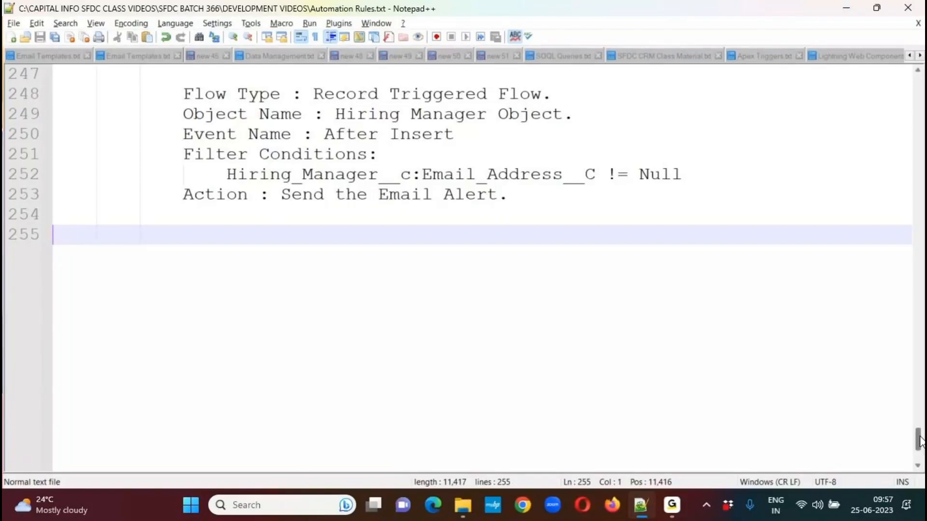
scroll(920, 442, down, 2)
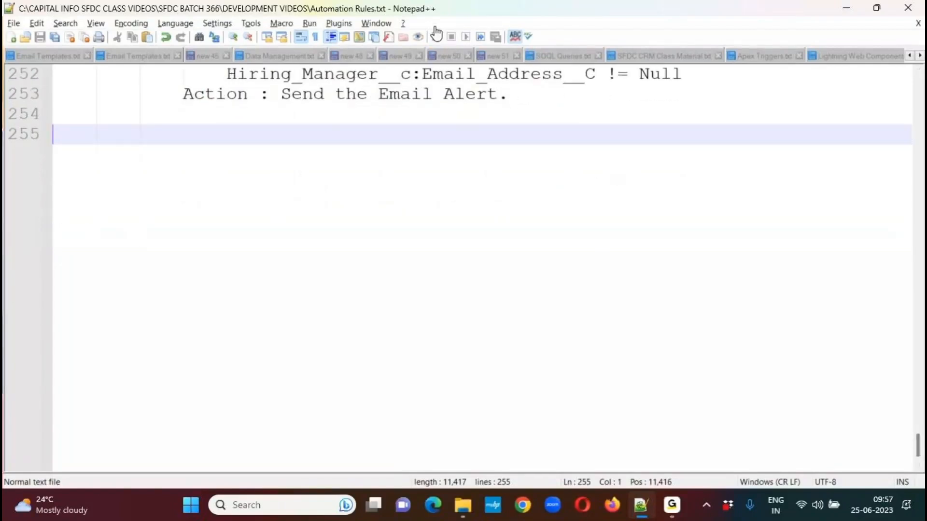
Sketch a box labelled "A/C" below the notes, with a line to the word "New" and an arrow leading onward.
mouse_move(224, 189)
mouse_down()
mouse_move(211, 317)
mouse_move(407, 306)
mouse_move(402, 207)
mouse_move(313, 183)
mouse_move(219, 187)
mouse_up()
mouse_move(269, 242)
mouse_down()
mouse_move(292, 250)
mouse_move(278, 247)
mouse_move(320, 232)
mouse_move(329, 247)
mouse_move(338, 240)
mouse_up()
drag(284, 287, 355, 261)
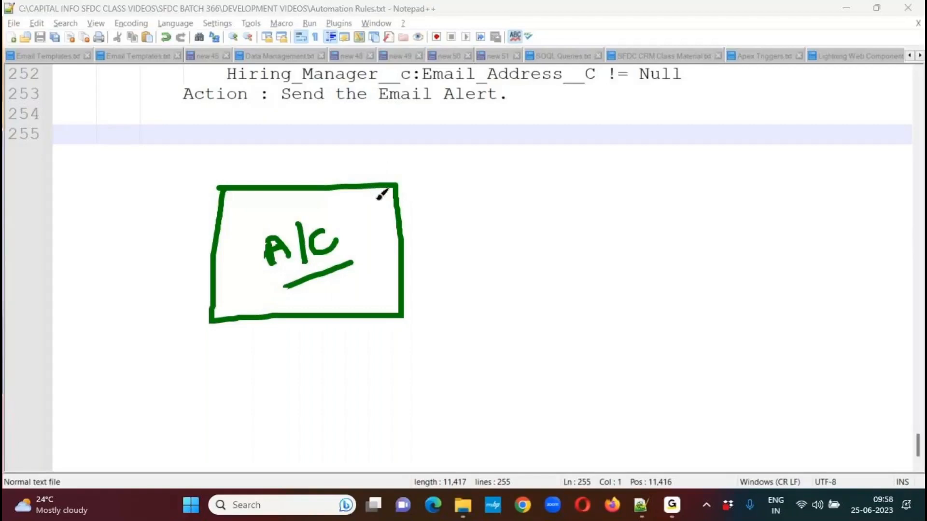
mouse_move(399, 239)
mouse_down()
mouse_move(454, 239)
mouse_move(466, 223)
mouse_move(487, 247)
mouse_move(487, 230)
mouse_move(499, 241)
mouse_move(516, 218)
mouse_move(539, 217)
mouse_move(612, 231)
mouse_move(598, 241)
mouse_up()
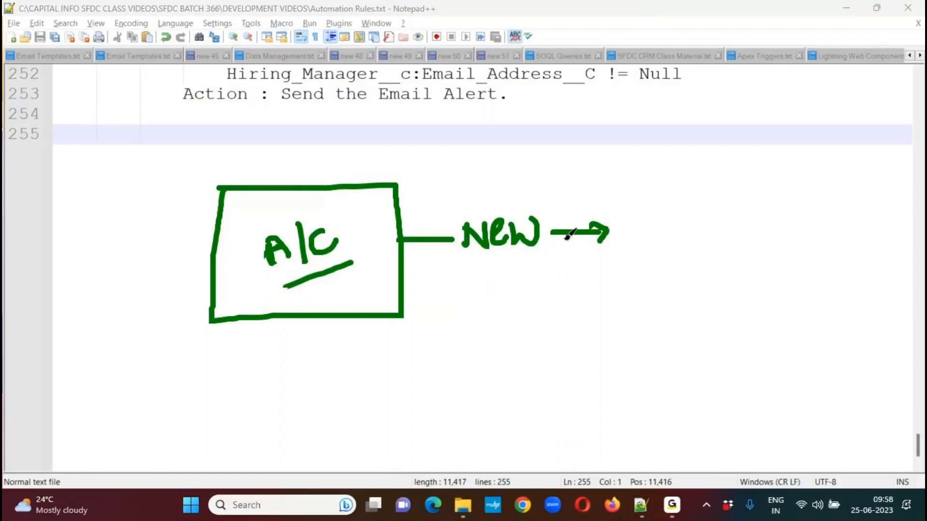
Handwrite the conditions "A.R > 20L", "R – Hot", "AC – Yes" and "CP – High" beside the arrow.
mouse_move(646, 237)
mouse_down()
mouse_move(650, 216)
mouse_move(705, 226)
mouse_move(730, 193)
mouse_move(720, 217)
mouse_up()
click(669, 219)
mouse_move(744, 186)
mouse_down()
mouse_move(754, 182)
mouse_move(753, 200)
mouse_move(766, 194)
mouse_up()
mouse_move(786, 173)
mouse_down()
mouse_move(774, 195)
mouse_move(789, 174)
mouse_move(818, 170)
mouse_up()
mouse_move(680, 260)
mouse_down()
mouse_move(683, 284)
mouse_move(691, 270)
mouse_move(706, 285)
mouse_up()
mouse_move(684, 275)
mouse_down()
mouse_move(672, 275)
mouse_move(775, 254)
mouse_move(767, 240)
mouse_move(782, 229)
mouse_move(806, 237)
mouse_move(805, 219)
mouse_up()
mouse_move(697, 339)
mouse_down()
mouse_move(698, 321)
mouse_move(713, 329)
mouse_move(715, 319)
mouse_move(739, 323)
mouse_move(757, 297)
mouse_move(796, 295)
mouse_up()
mouse_move(794, 270)
mouse_down()
mouse_move(794, 296)
mouse_move(825, 282)
mouse_up()
drag(837, 259, 828, 275)
drag(730, 366, 738, 382)
mouse_move(757, 344)
mouse_down()
mouse_move(760, 375)
mouse_move(762, 358)
mouse_up()
mouse_move(765, 358)
mouse_down()
mouse_move(789, 341)
mouse_move(832, 342)
mouse_up()
click(831, 307)
drag(854, 298, 843, 338)
mouse_move(853, 285)
mouse_down()
mouse_move(856, 322)
mouse_move(877, 307)
mouse_up()
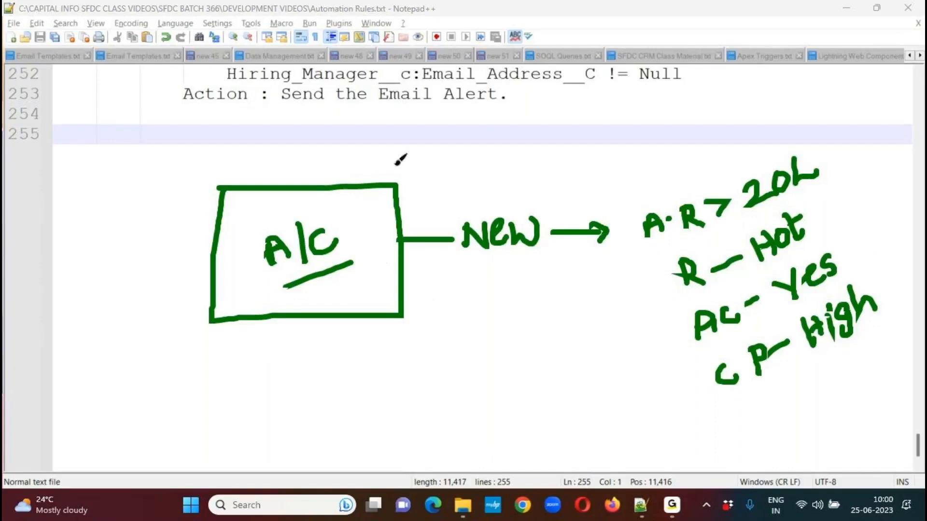
Clear the sketch and add the heading "UseCase:" on line 255, underlined with a row of equals signs.
click(437, 31)
click(69, 137)
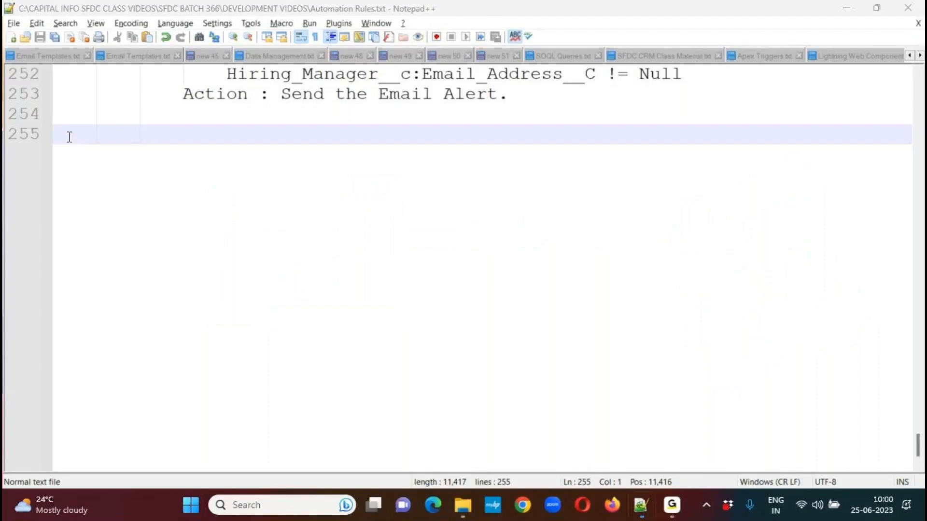
text(UseCase:)
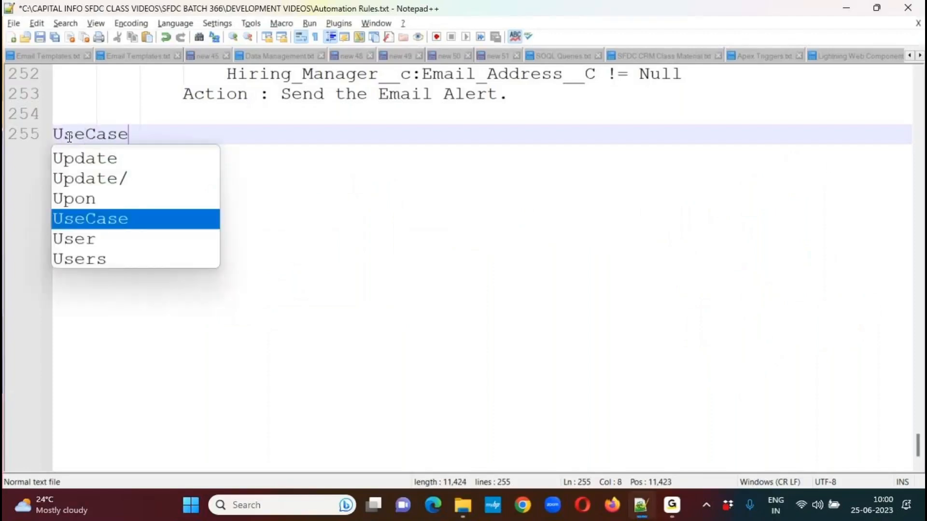
key(Return)
text(========)
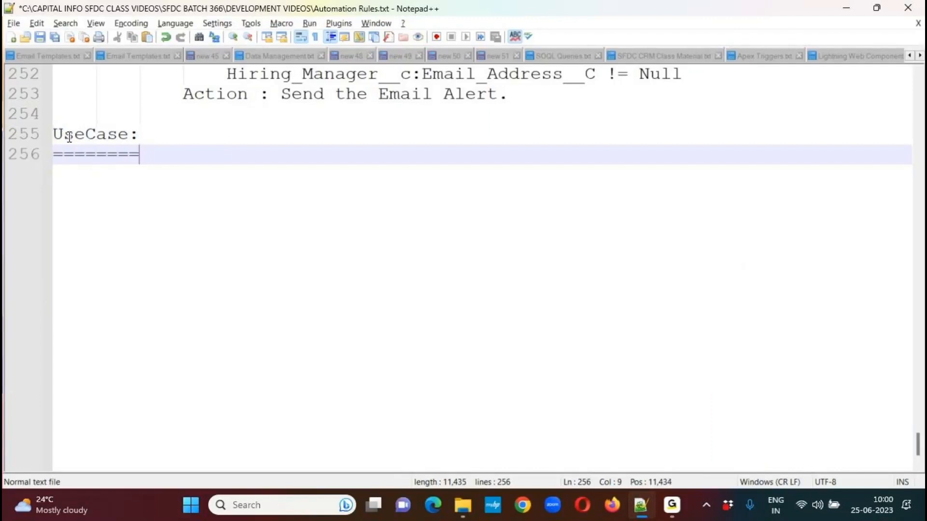
Begin an indented use case statement below the heading with "Configure a Flow on Account Object".
key(Return)
key(Tab)
key(Tab)
key(Tab)
key(BackSpace)
key(BackSpace)
text(Con)
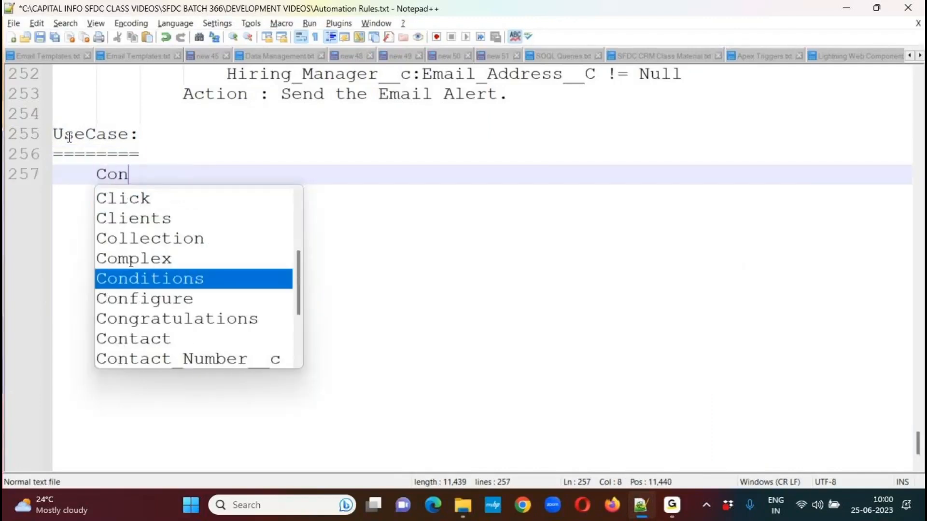
text(figure a Fl)
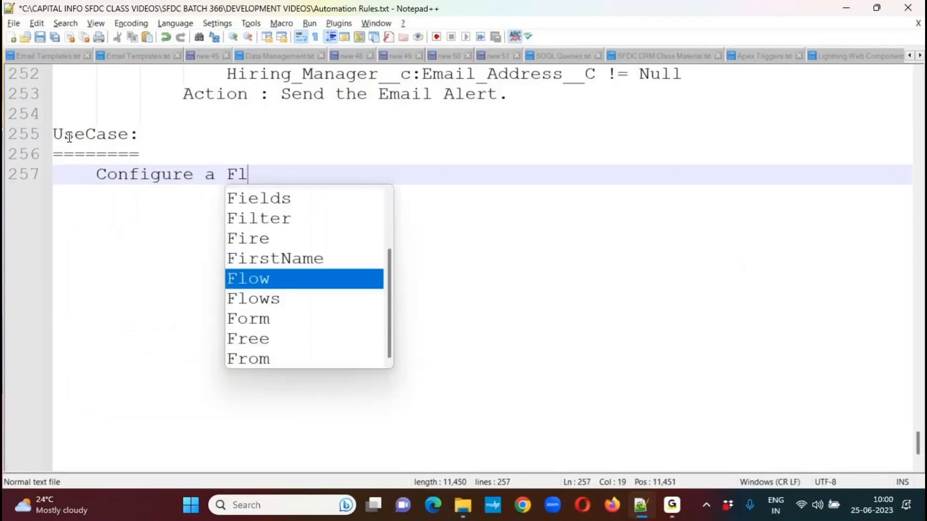
text(ow on Account OP)
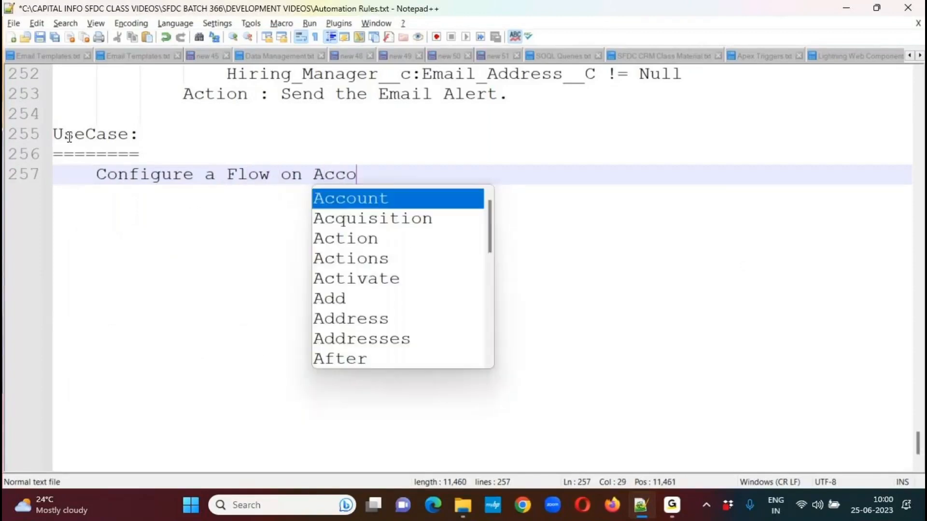
key(BackSpace)
key(BackSpace)
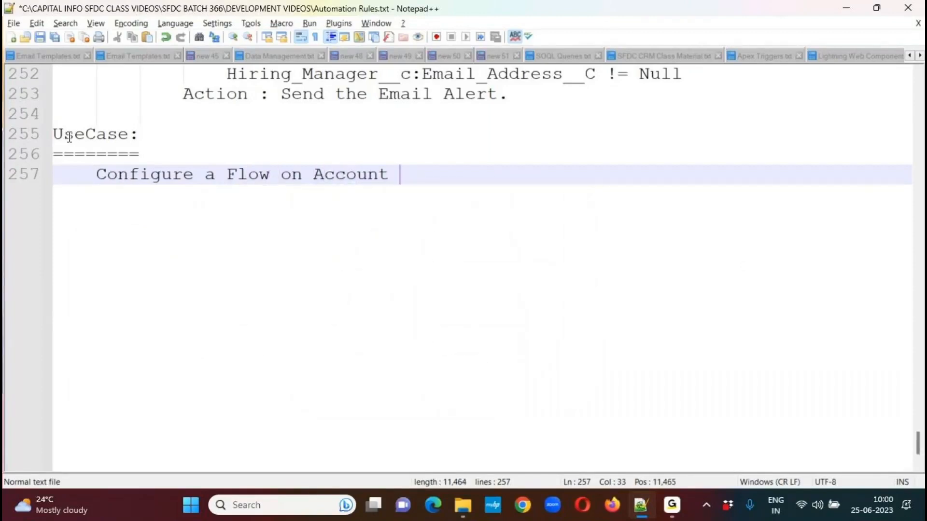
text(Obj)
key(Return)
Continue the use case statement with ", to Create a Related Contact Record for the Account".
text(, to )
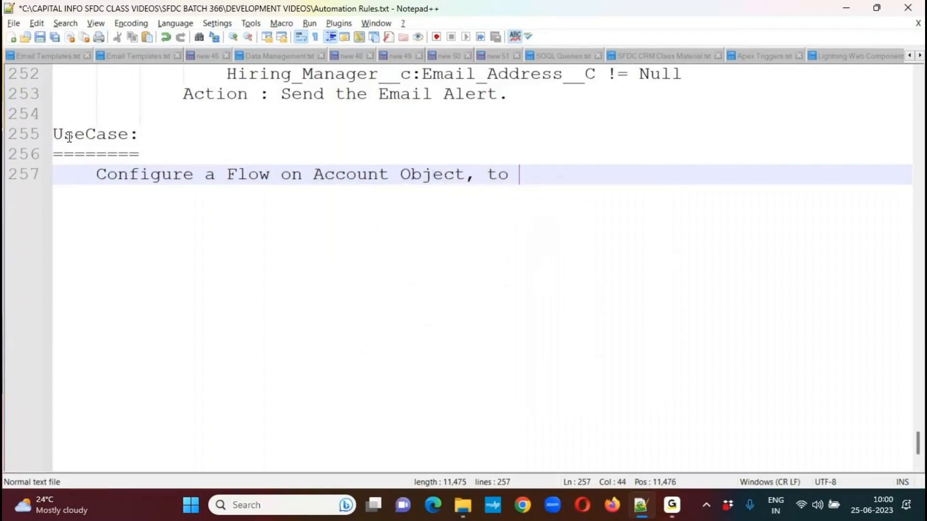
text(Create a Relate)
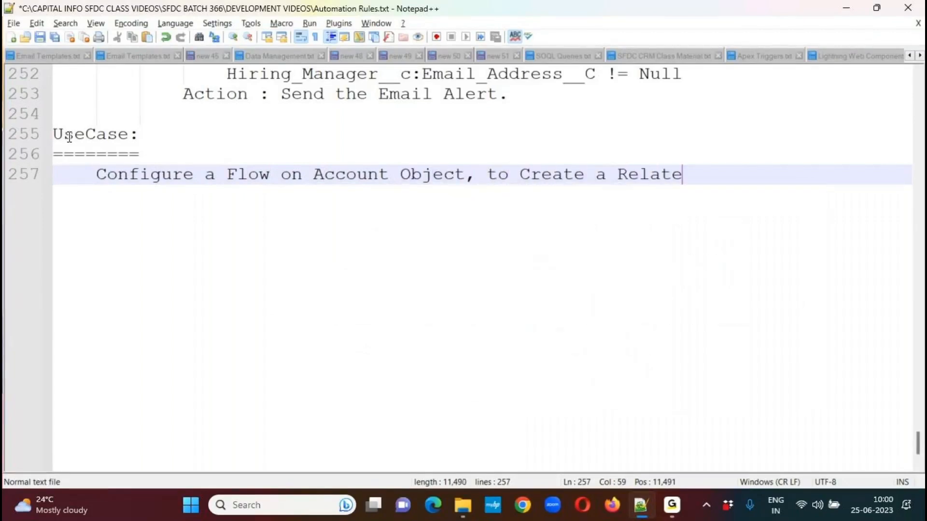
text(d Cont)
key(Return)
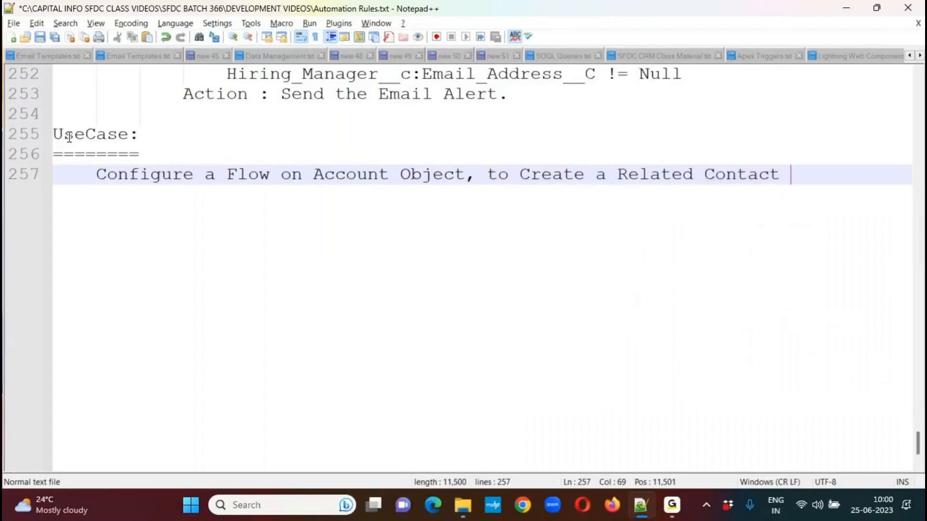
text(Reco)
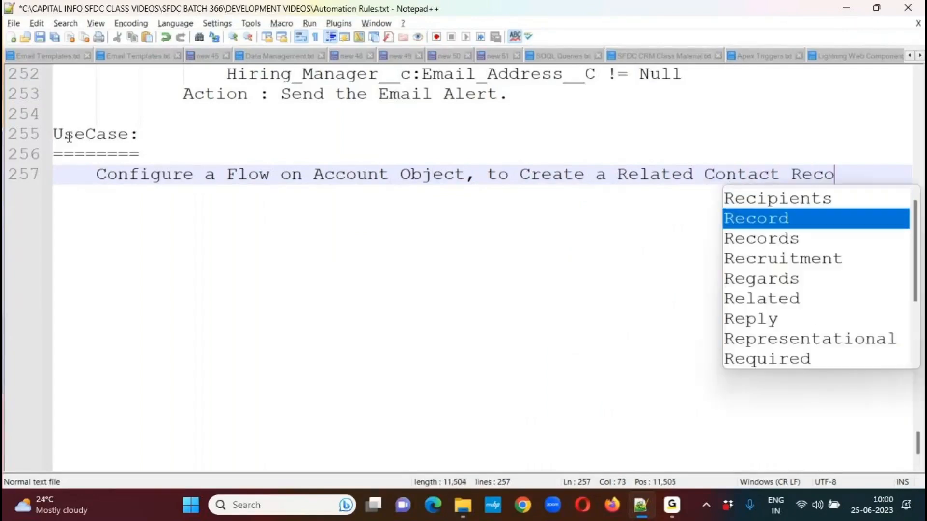
text(rd for the Ac)
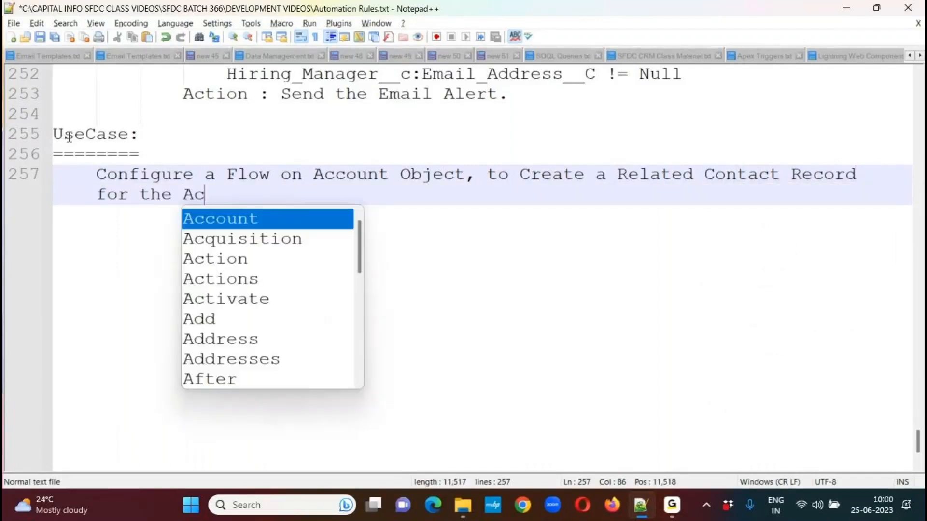
key(Return)
Finish the use case statement with ",if the record meets the below conditions.".
text(,i)
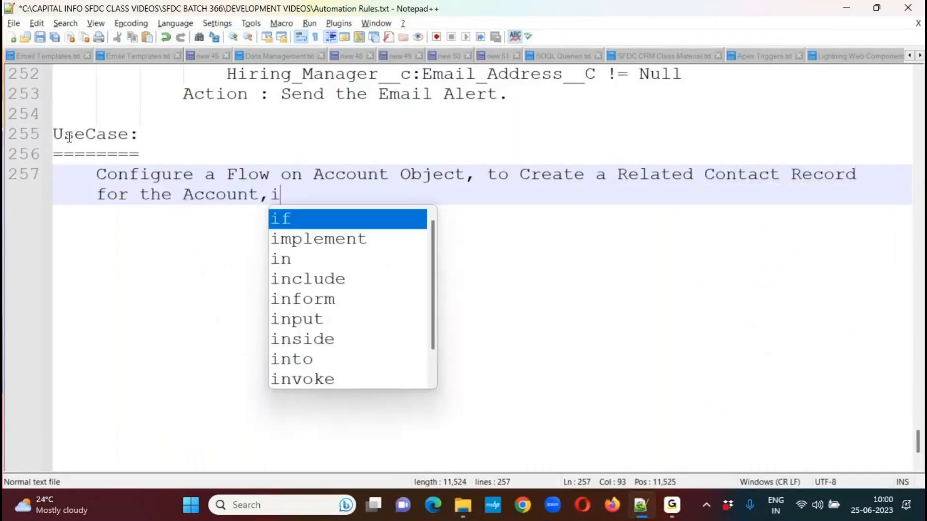
key(BackSpace)
text(f)
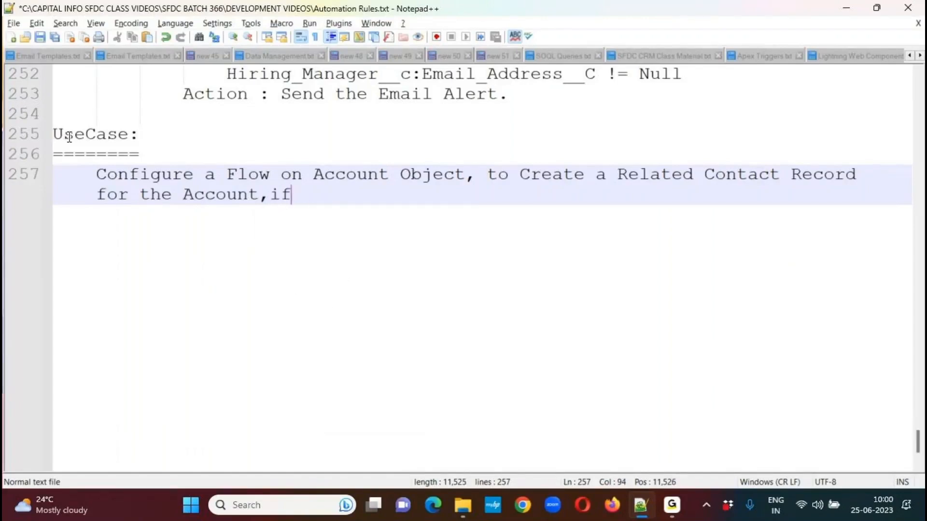
text( the rec)
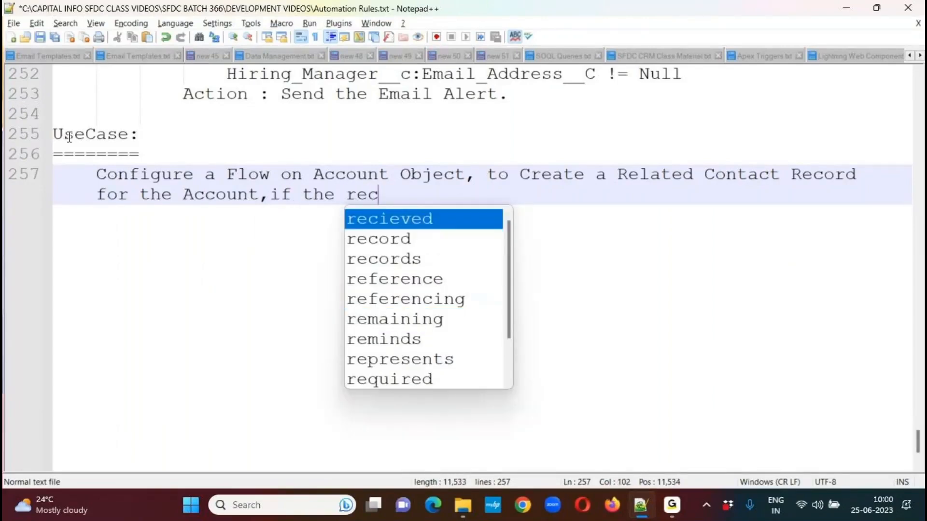
text(ord meets te)
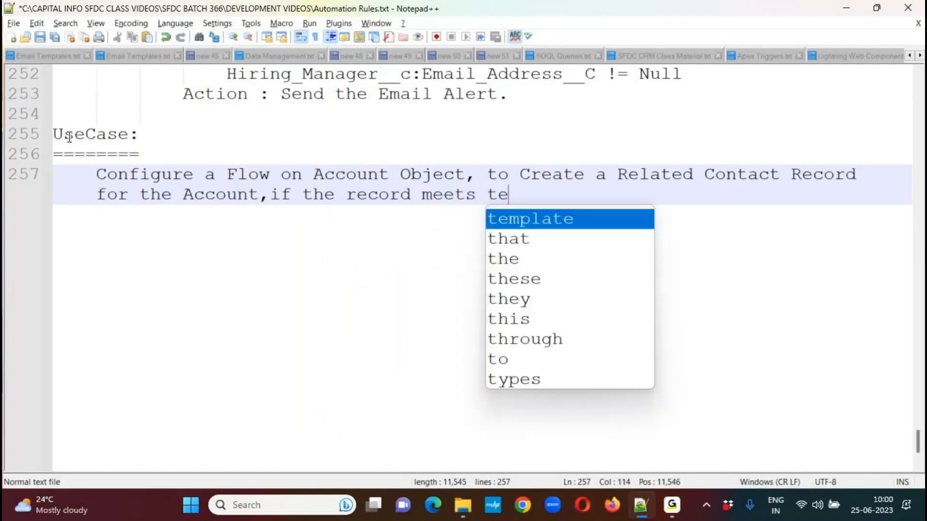
key(BackSpace)
key(BackSpace)
text(he below)
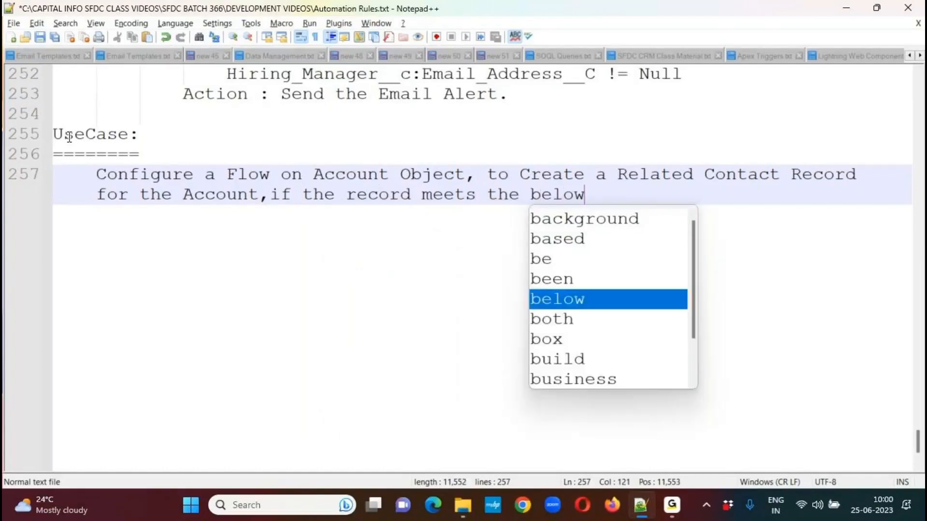
text( conditions.)
Add the first indented condition under the statement: "1. Account:Rating = 'Hot'".
key(Return)
key(Tab)
key(Tab)
text(1. Account:)
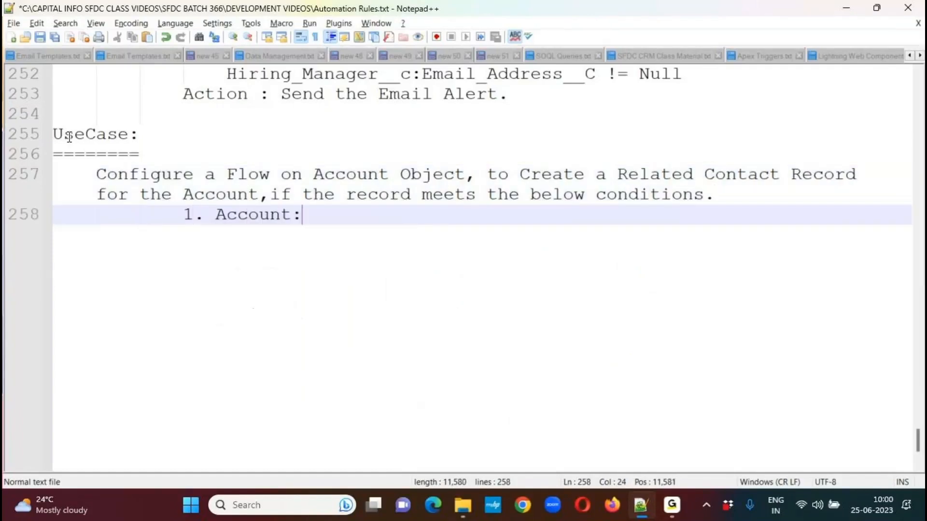
text(Rating )
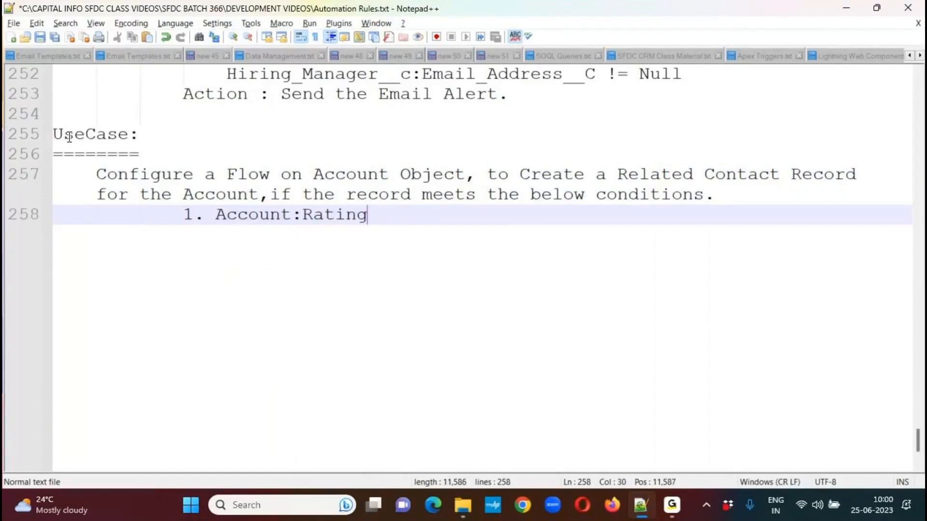
text(= 'Hot)
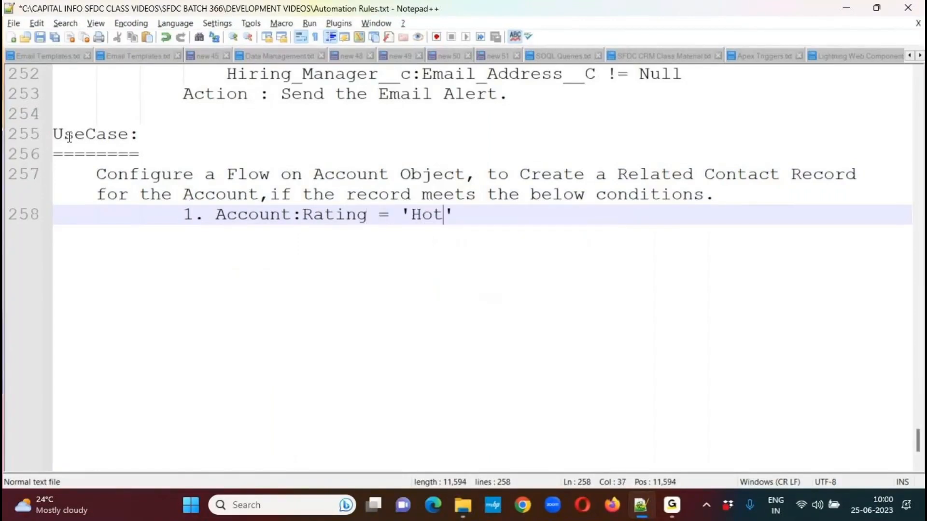
text(')
Add the second condition on a new line: "2. Account:Active = 'Yes'".
key(Return)
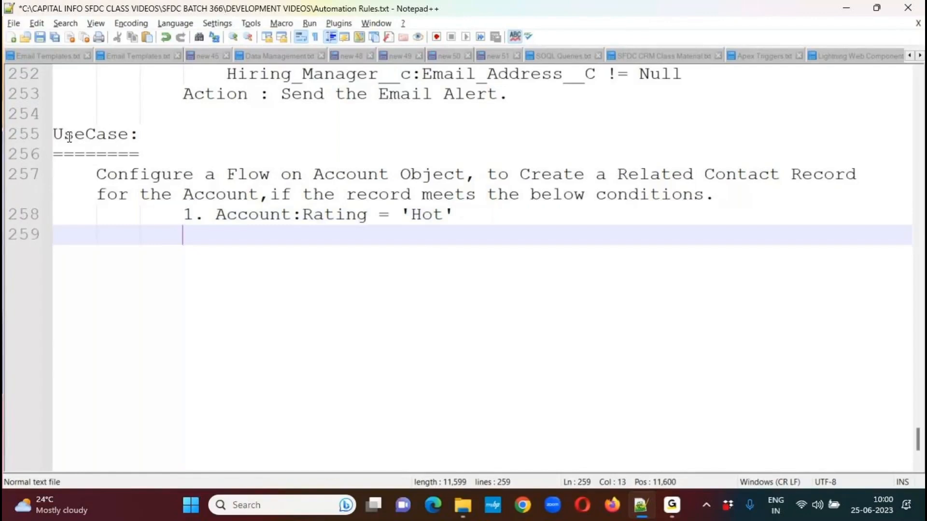
text(2. Account:Active ==)
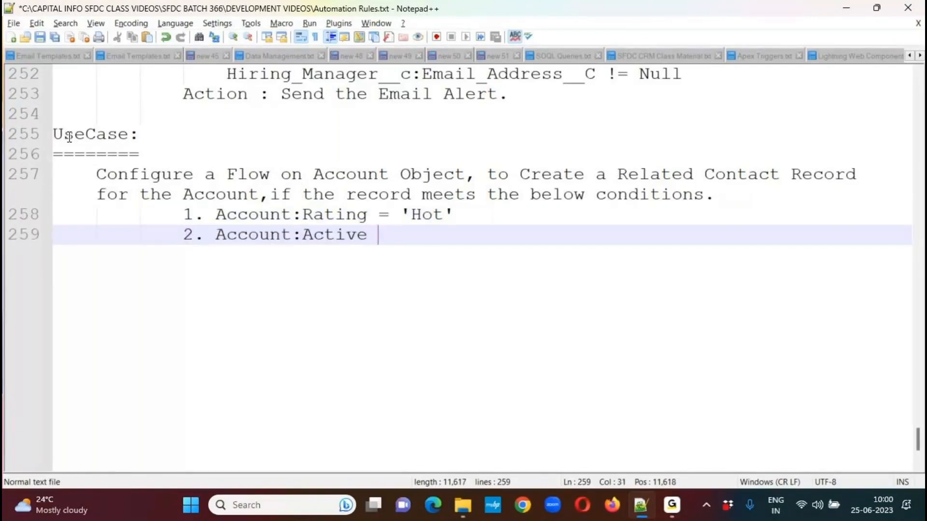
text( '')
key(Left)
key(Left)
key(Left)
key(BackSpace)
key(Right)
key(Right)
text(Yes)
key(Right)
Add the third condition on a new line: "3. Account:AnnualRevenue >= 20,00,000".
key(Return)
text(3. A)
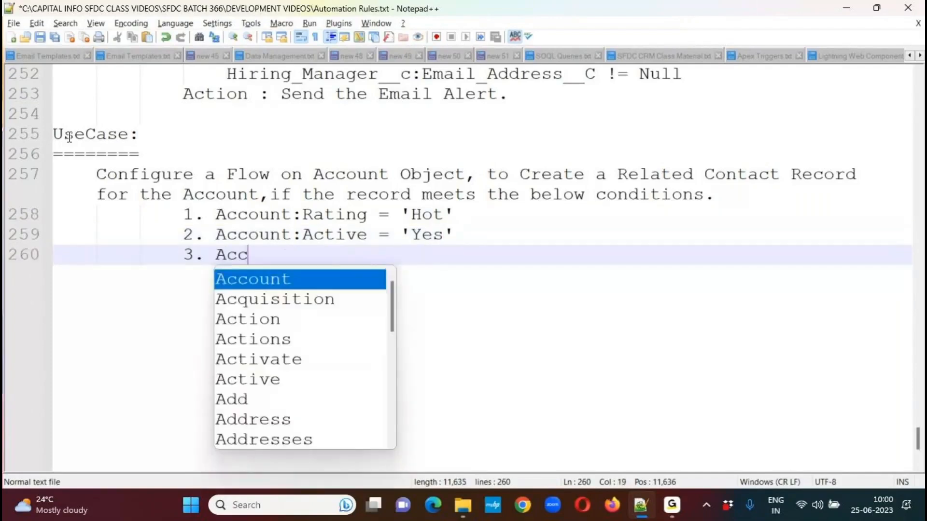
text(ccount:A)
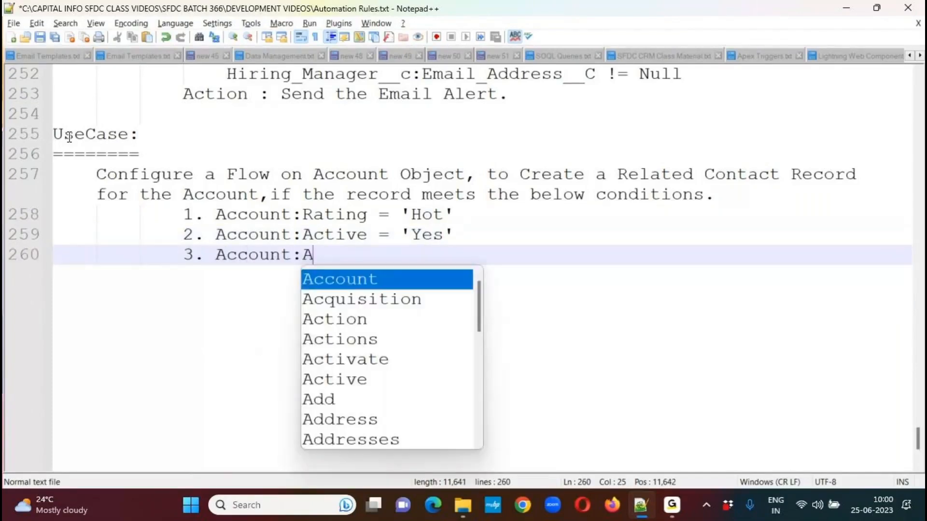
text(nnualRevenue >)
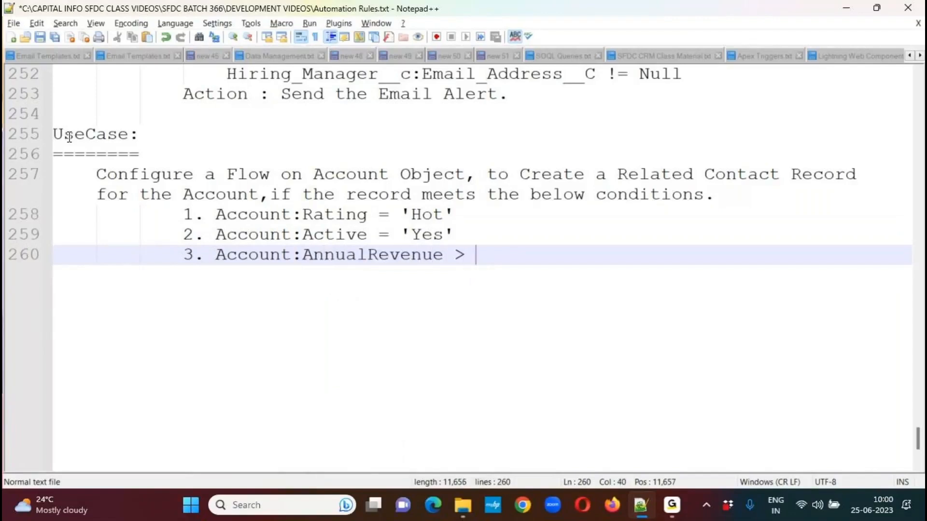
key(BackSpace)
text(= 20,00)
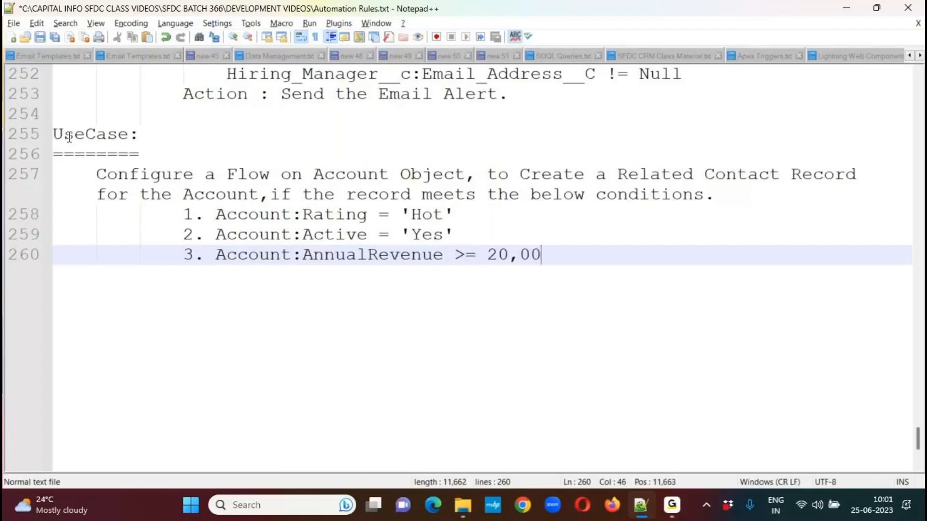
text(,000)
Add the fourth condition on a new line: "4. Account:CustomerPriority = 'High'".
key(Return)
text(4. Account:Custo)
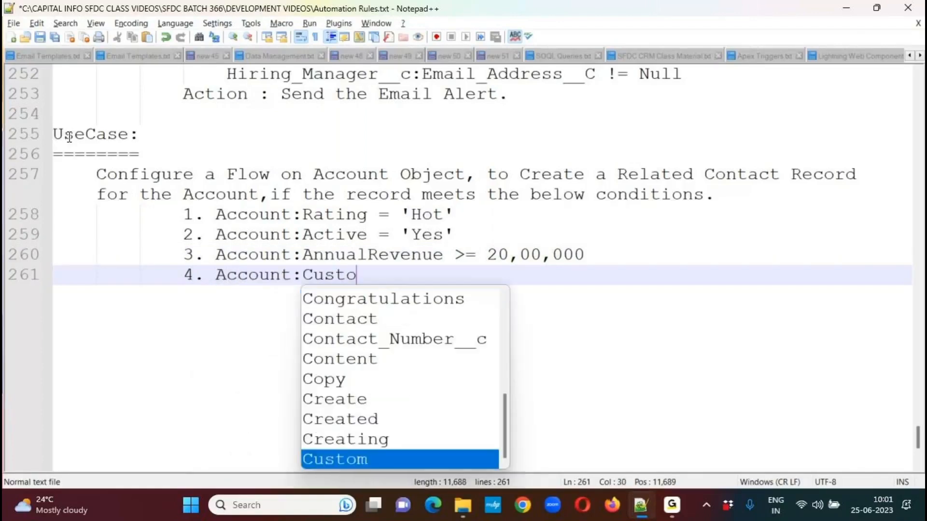
text(merPriority = 'High)
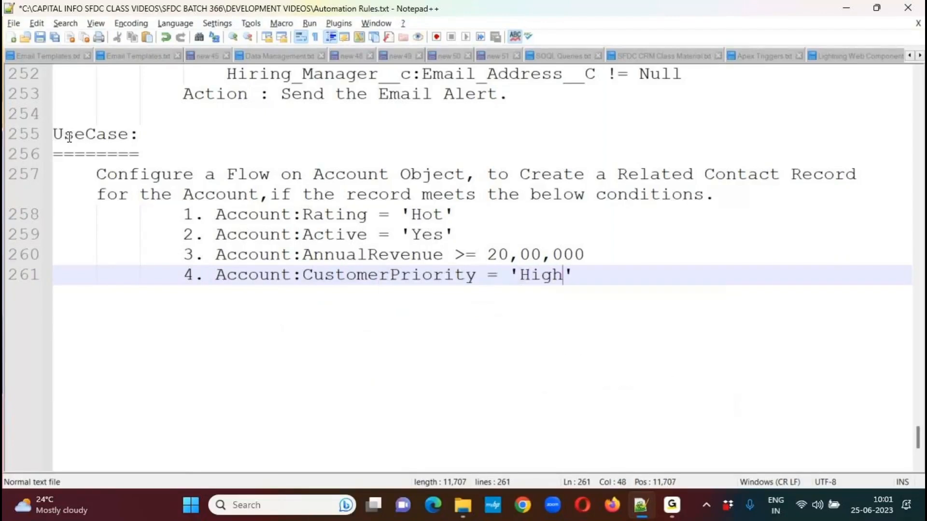
Leave a blank line below the conditions, start a new line indented one level, and save the file.
key(End)
key(Return)
key(Return)
key(BackSpace)
key(BackSpace)
key(ctrl+s)
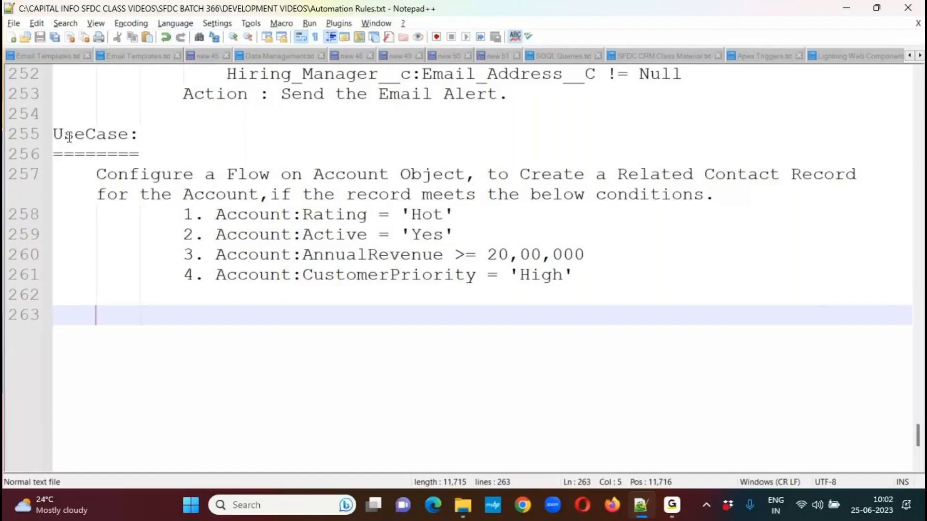
key(Tab)
key(BackSpace)
key(ctrl+s)
Write the trigger header "Trigger AccountsTrigger ON Account(After Insert)" on the indented line.
text(Trigger )
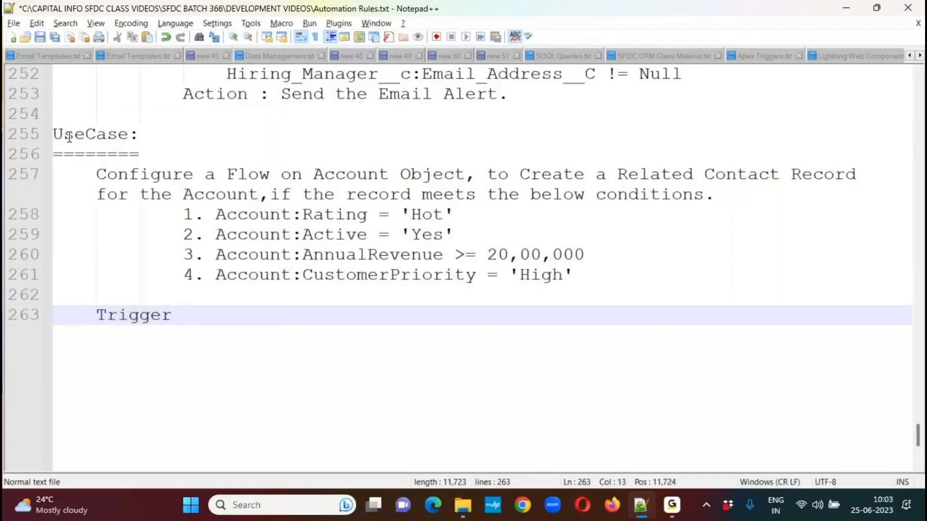
text(AccountsTrigg)
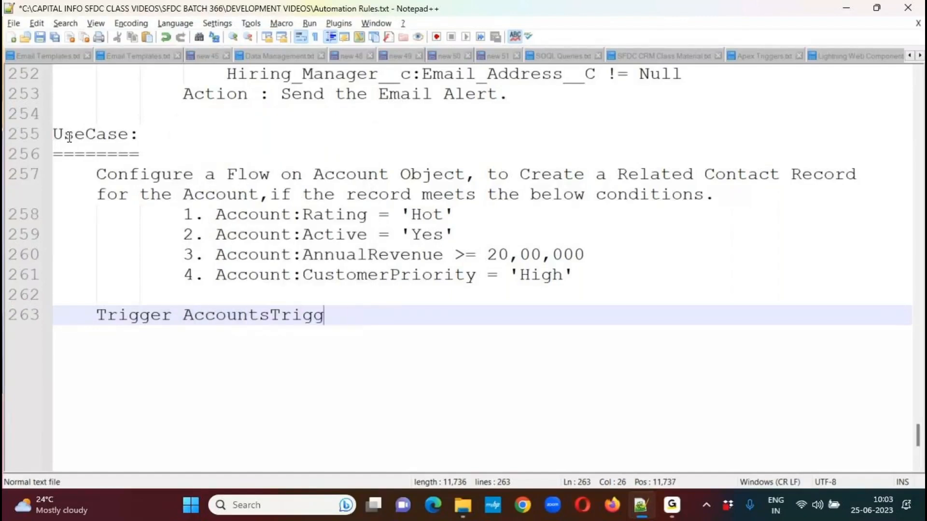
text(er ON A)
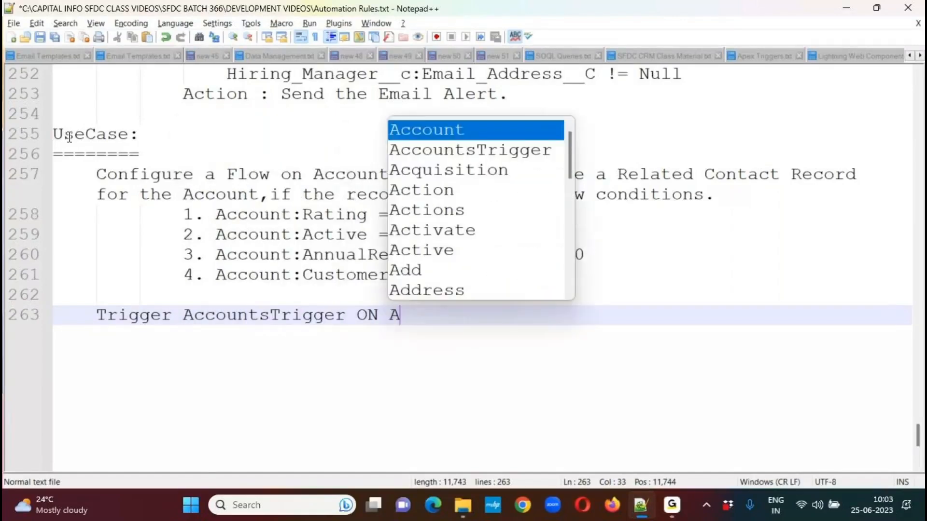
text(ccount())
key(Left)
text(After Inser)
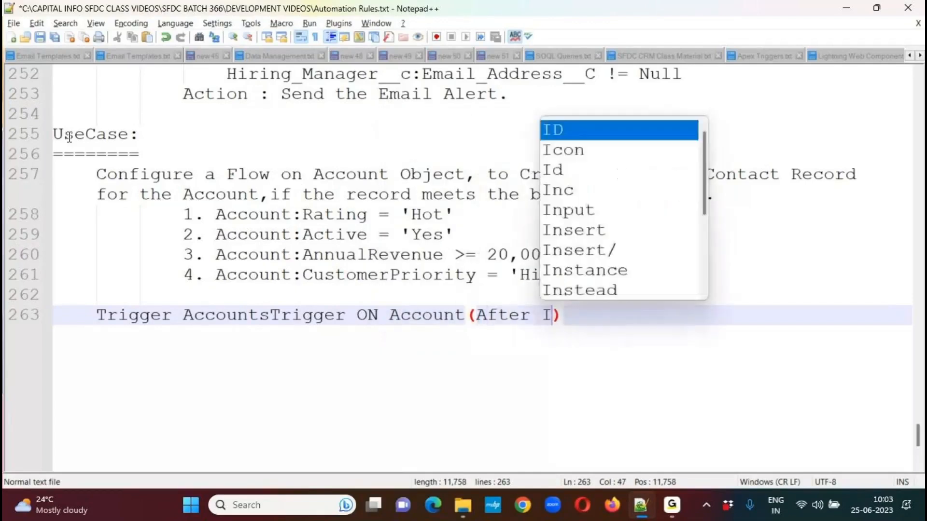
text(t)
key(Escape)
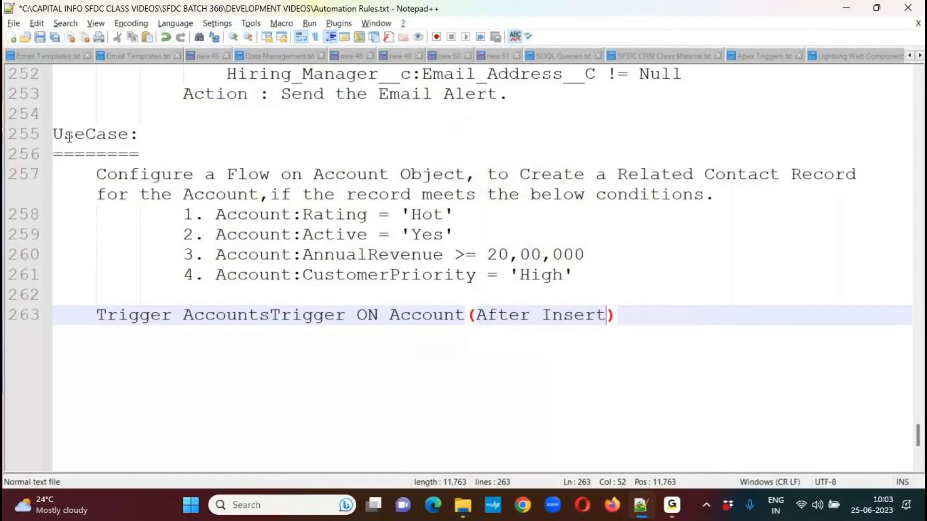
Add opening and closing braces below the trigger header, with an indented empty line between them.
key(End)
key(Return)
text({)
key(Return)
text(})
key(Up)
key(Return)
key(Tab)
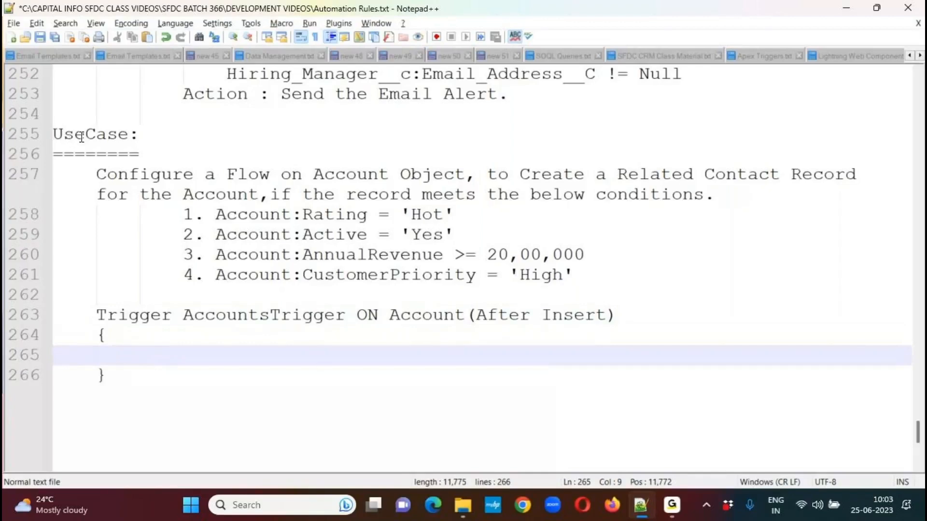
Write the condition "if(Trigger.isInsert && Trigger.isAfter)" inside the trigger body.
text(if())
key(Left)
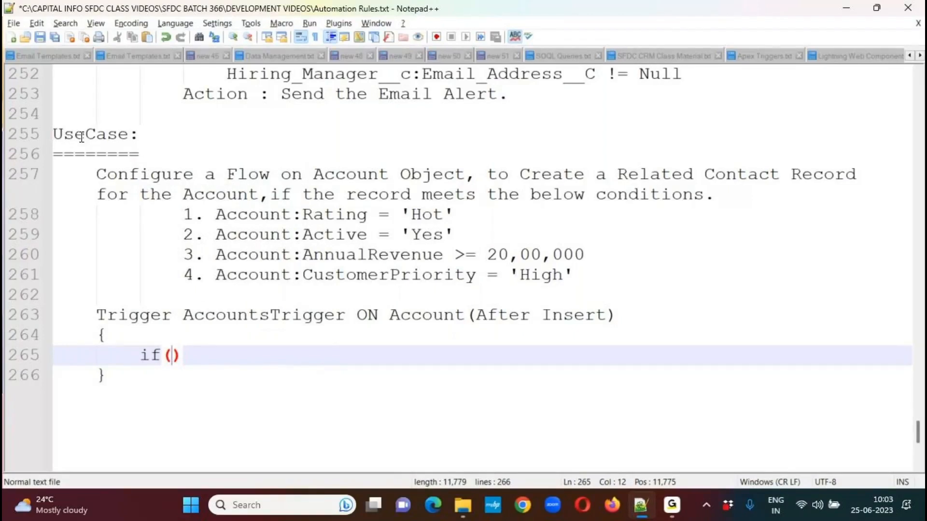
text(Trigger.isA)
key(BackSpace)
text(In)
text(sert && Trigg)
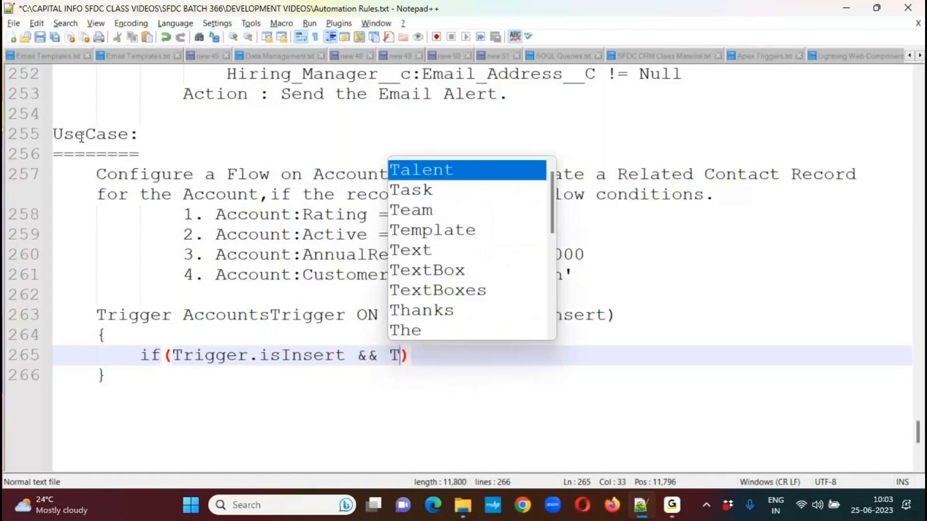
text(er.isAfter)
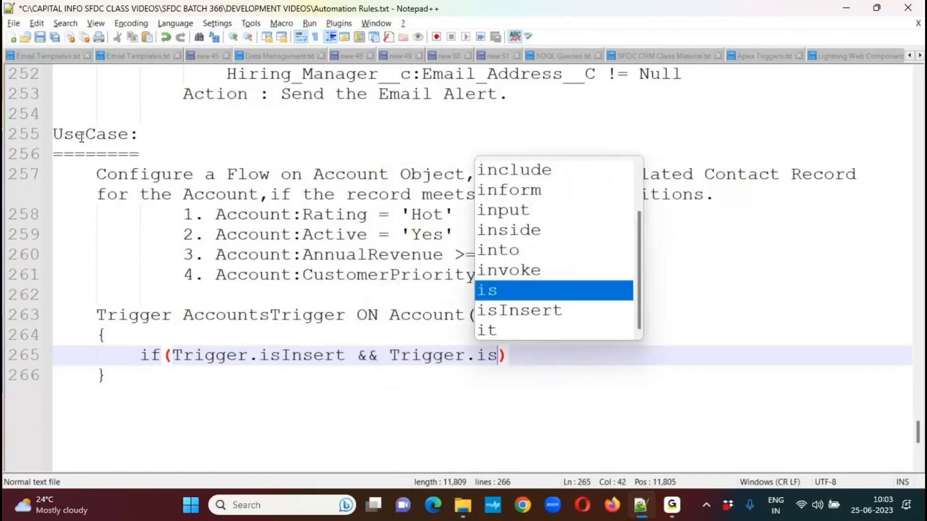
Add a pair of braces under the isInsert/isAfter condition, with an indented empty line inside.
key(End)
key(Return)
text({)
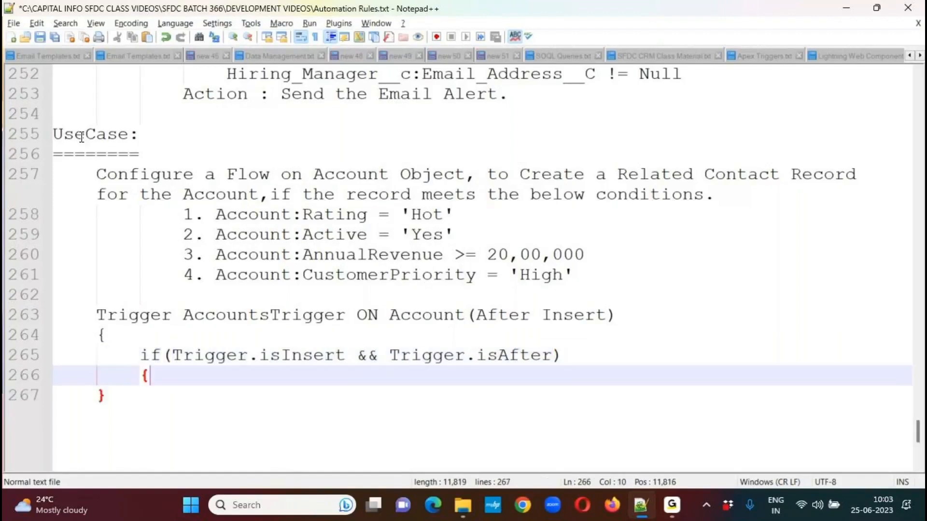
key(Return)
text(})
key(Left)
key(Return)
key(Tab)
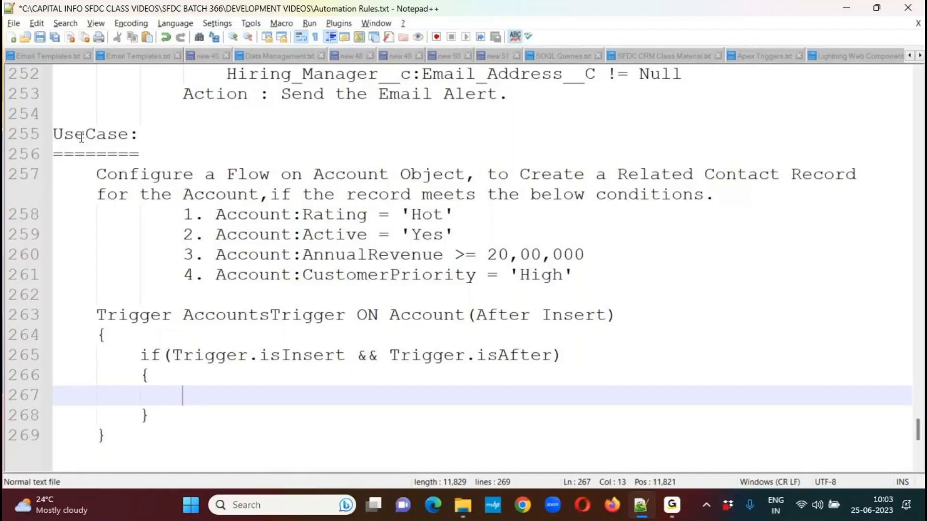
Write the loop header "for(Account accRecord : Trigger.New)" inside the if block.
text(for)
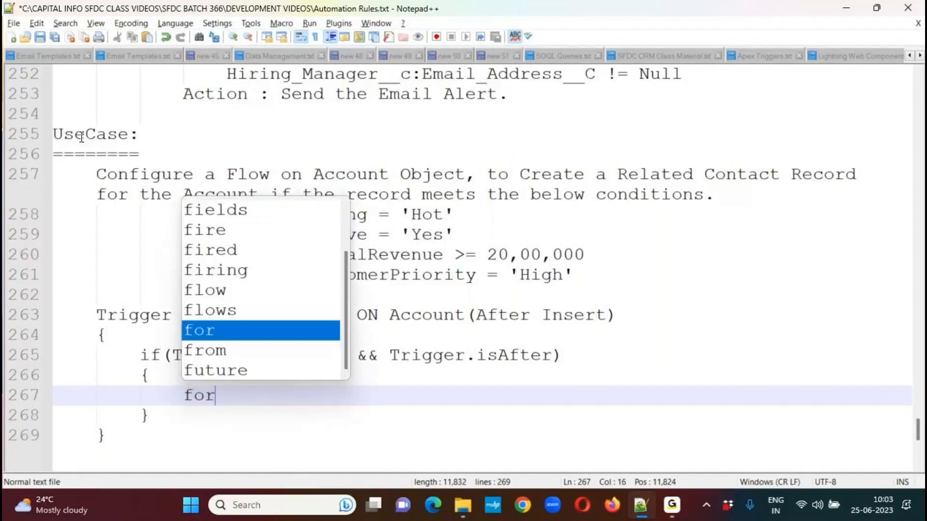
text(())
key(Left)
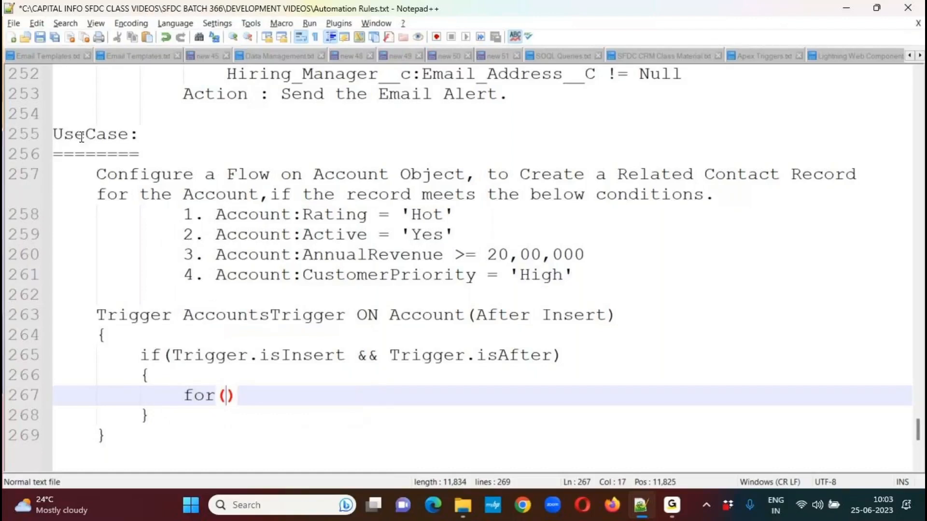
text(: Trigger)
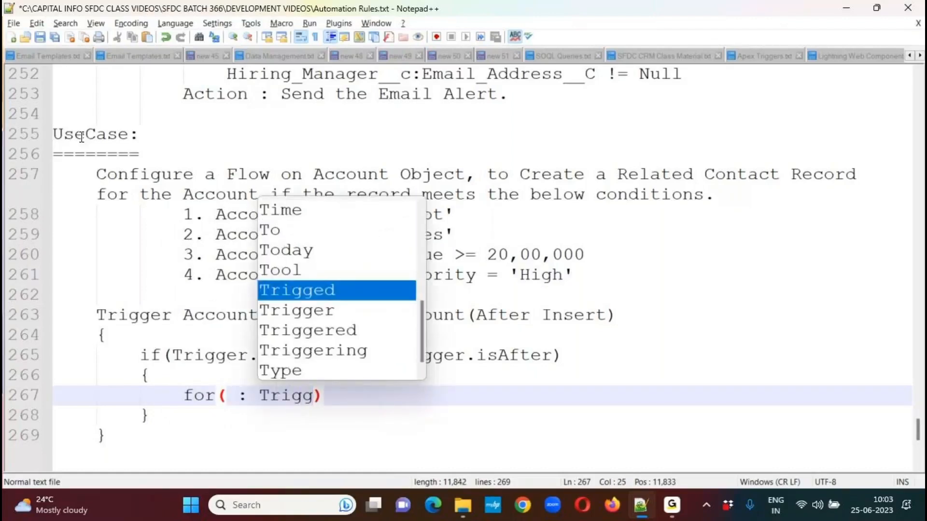
text(.New)
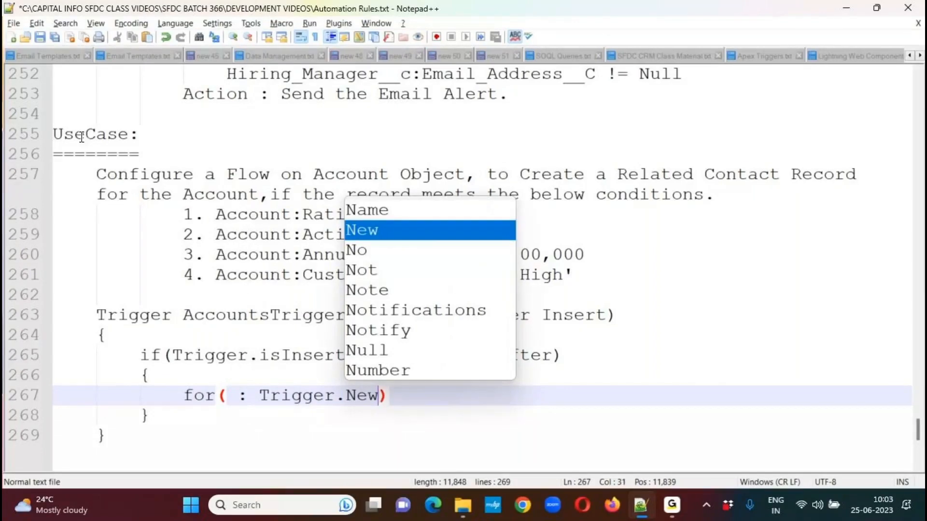
key(Left)
key(Left)
key(Left)
key(Left)
key(Left)
key(Left)
key(Left)
key(Left)
key(Left)
key(Left)
key(Left)
key(Left)
key(Left)
key(Left)
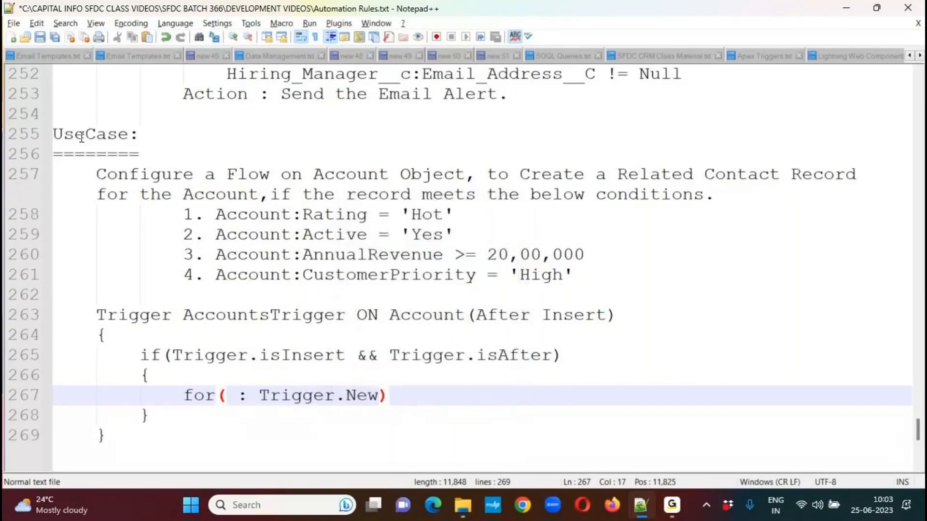
text(Account accRecord)
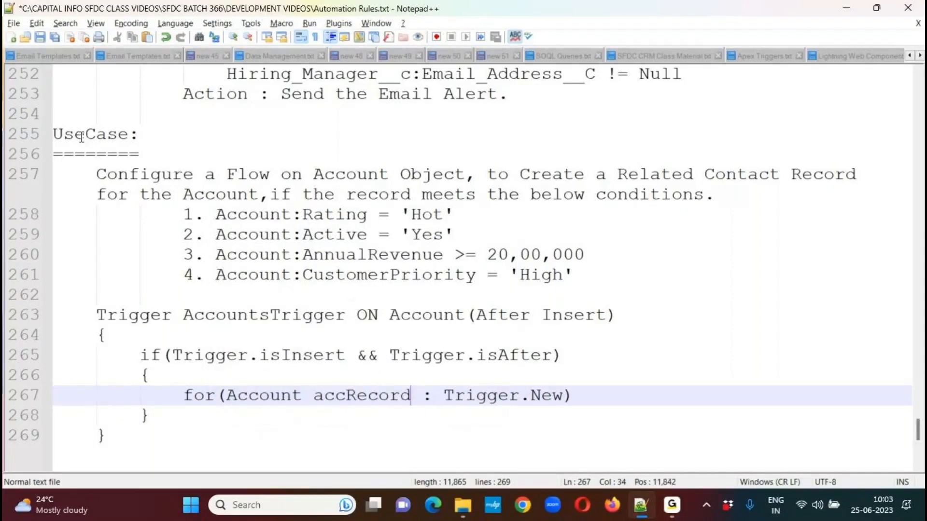
Add a pair of braces under the for loop header, with an indented empty line inside.
key(End)
key(Return)
text({)
key(Return)
text(})
key(Up)
key(Return)
key(Tab)
Start an if statement inside the loop with the condition accRecord.Rating == 'Hot'.
text(if)
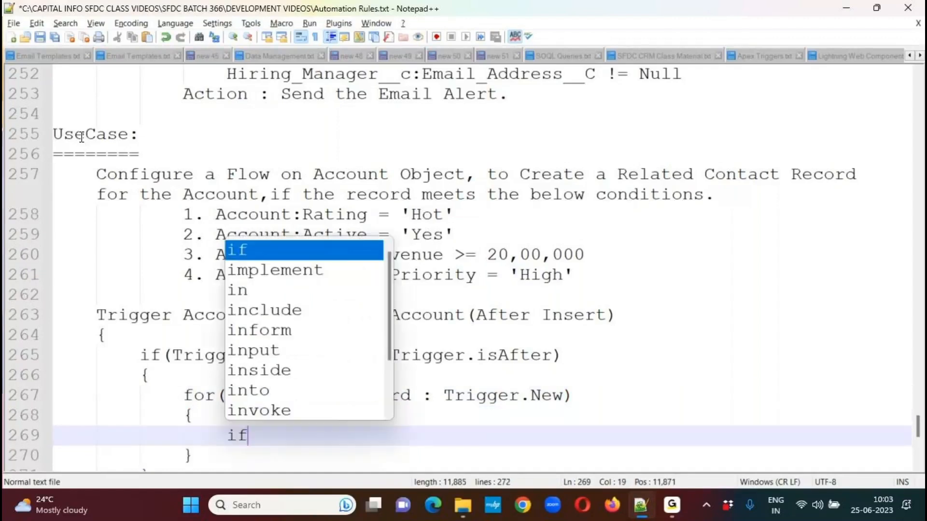
text(())
key(Left)
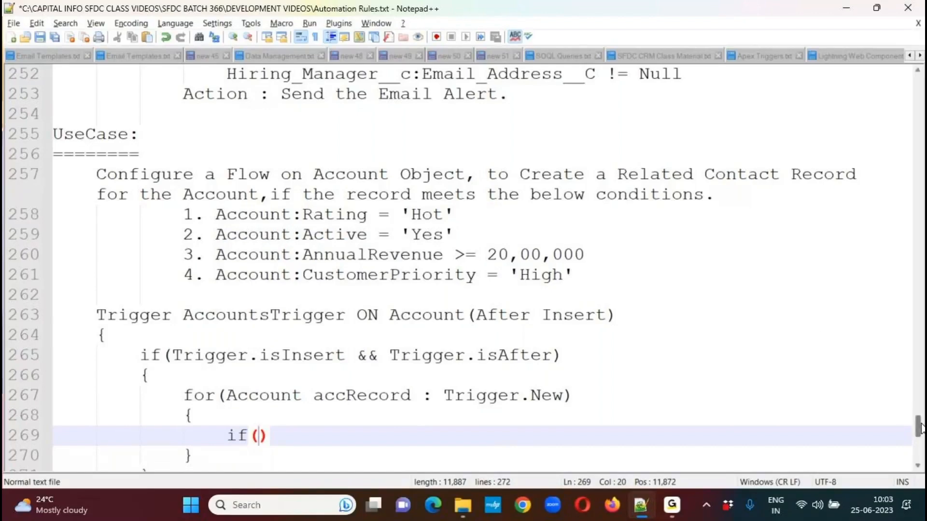
scroll(922, 428, down, 2)
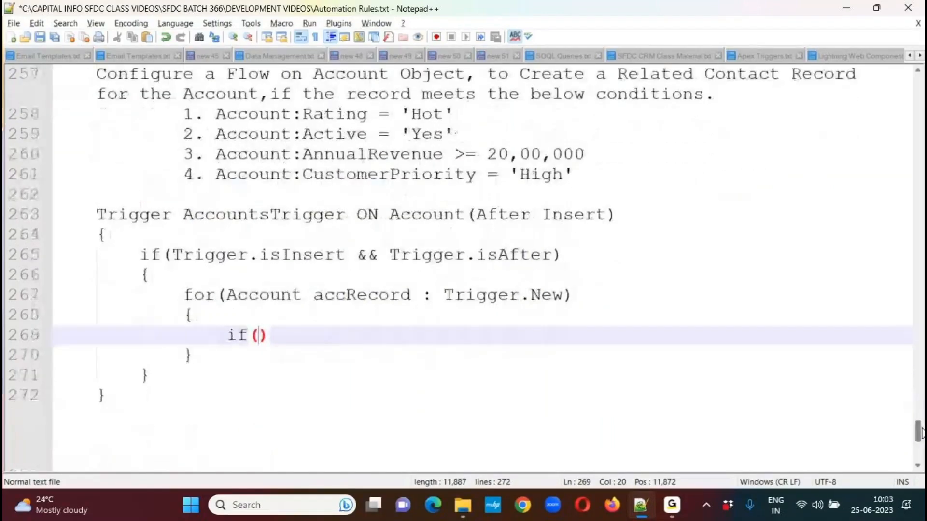
text(accRecord.)
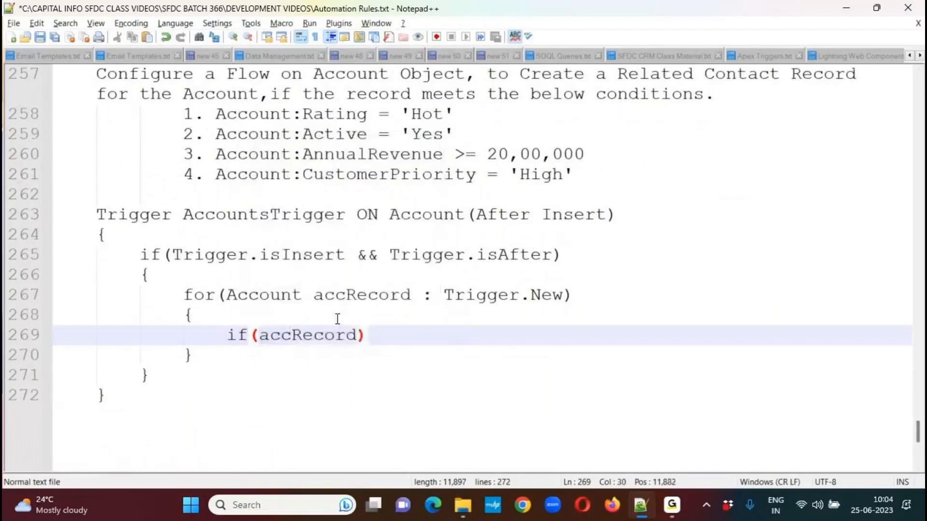
text(Rating == ')
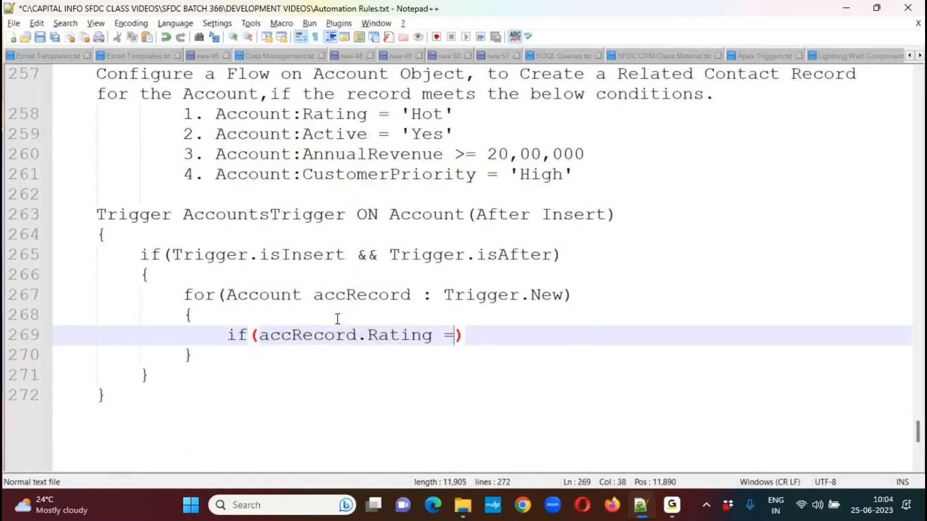
text(Hot' )
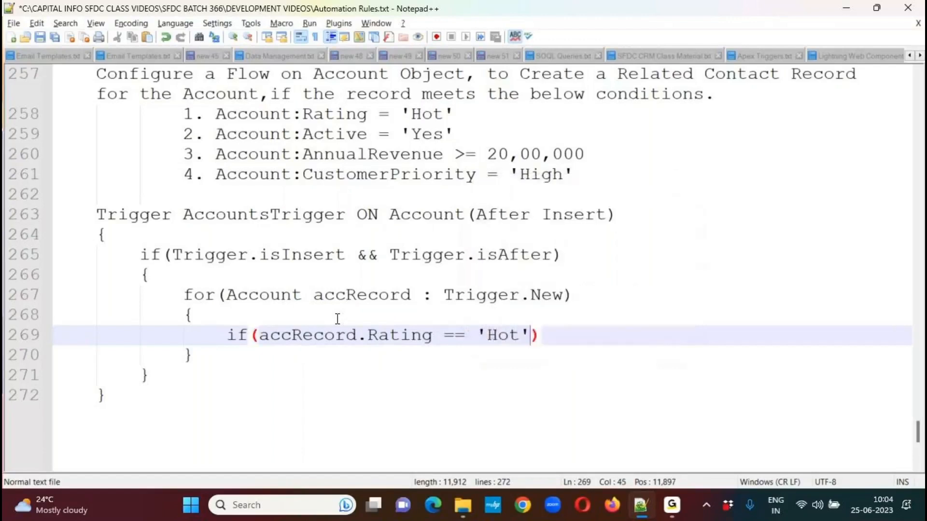
text(&&)
Extend the inner if statement with && and, on an indented new line, accRecord.AnnualRevenue >= 2000000.
key(Return)
key(Tab)
key(Tab)
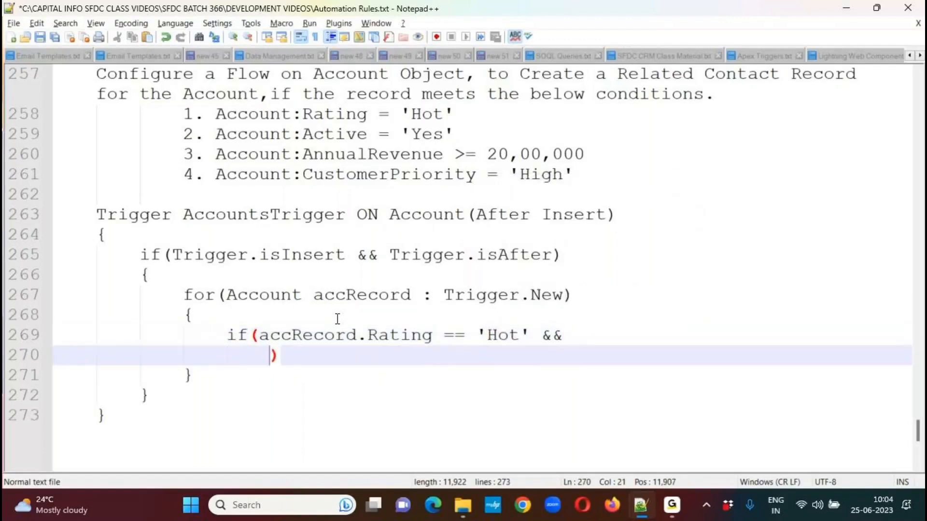
text(accRecord.A)
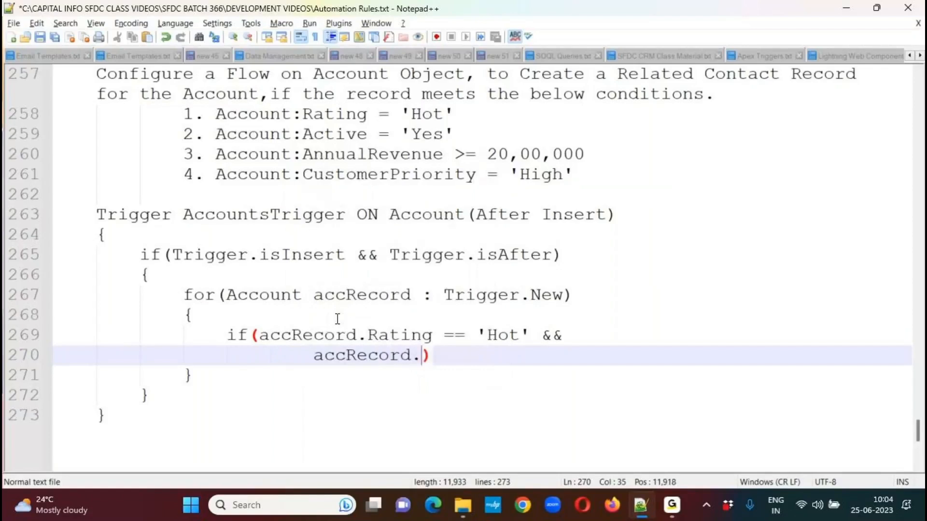
text(nnualRevenue >= 2000000)
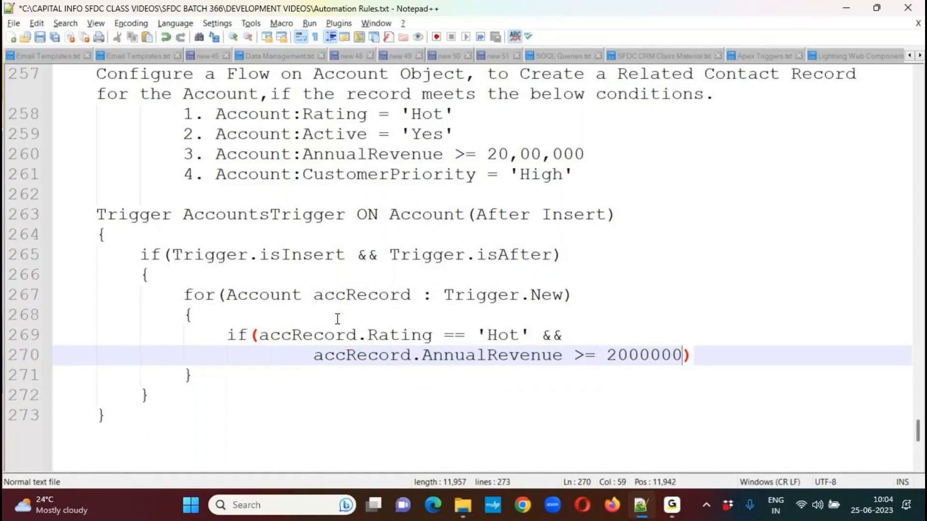
text( &&)
Continue the inner if statement with && and, on another indented line, "accRecord.Active__c == 'Yes' &&".
key(Return)
key(Tab)
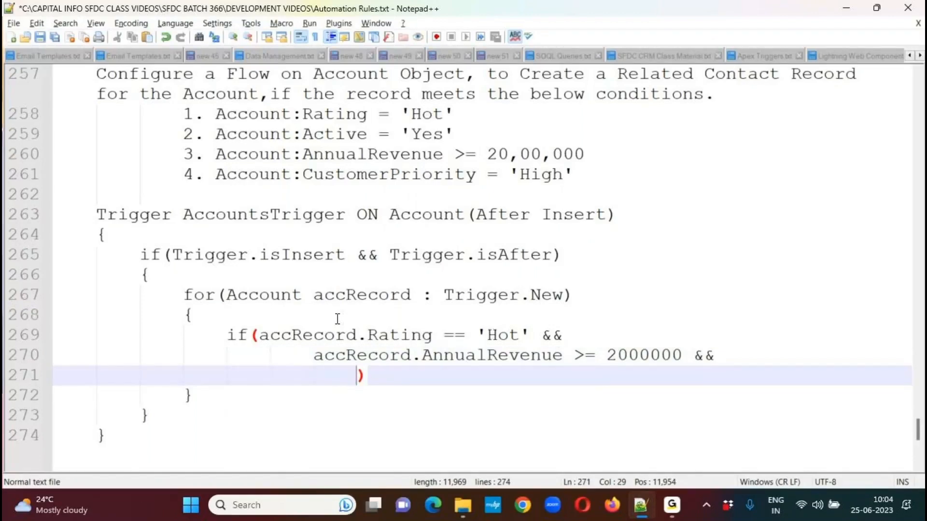
text(accRecord.)
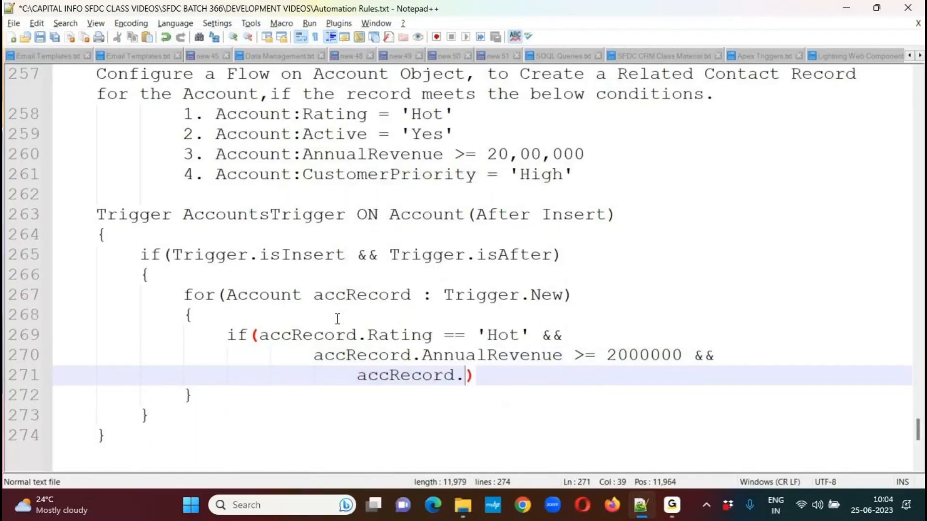
text(Act)
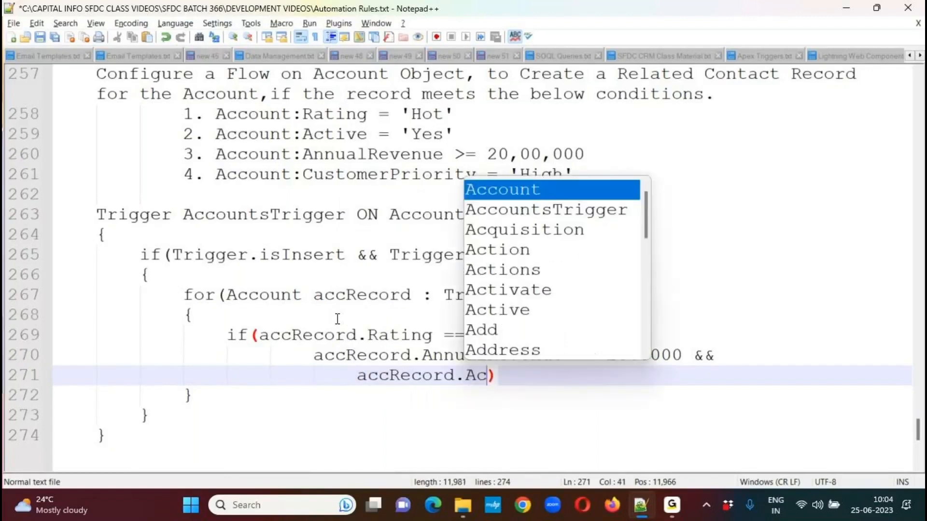
text(ive__c ==)
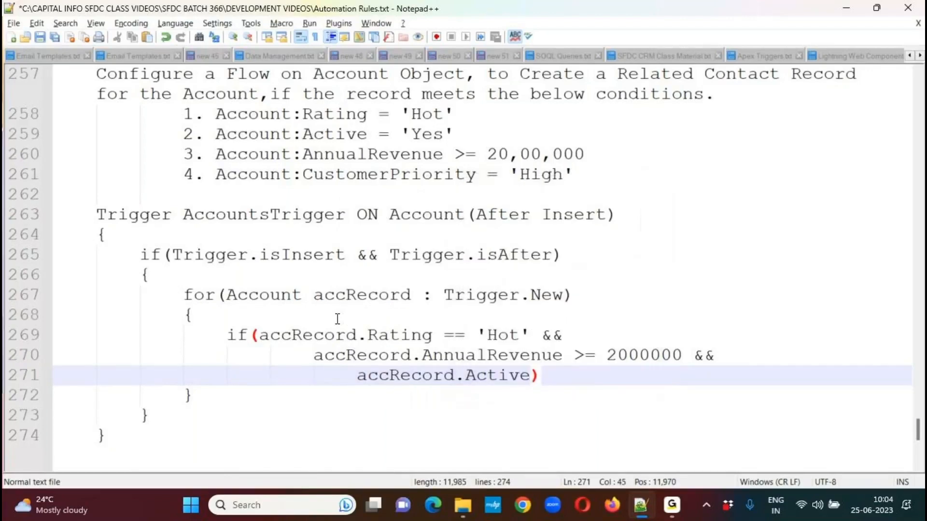
text( ')
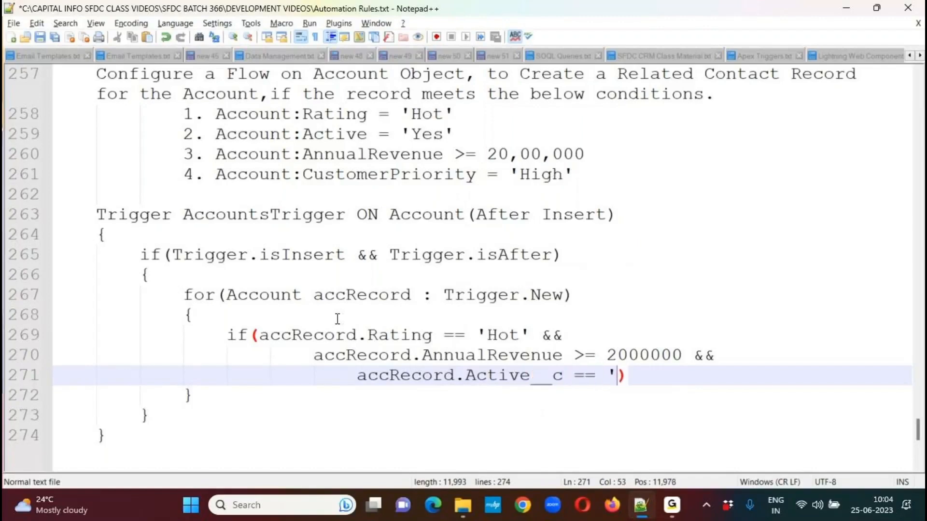
text(Yes' &&)
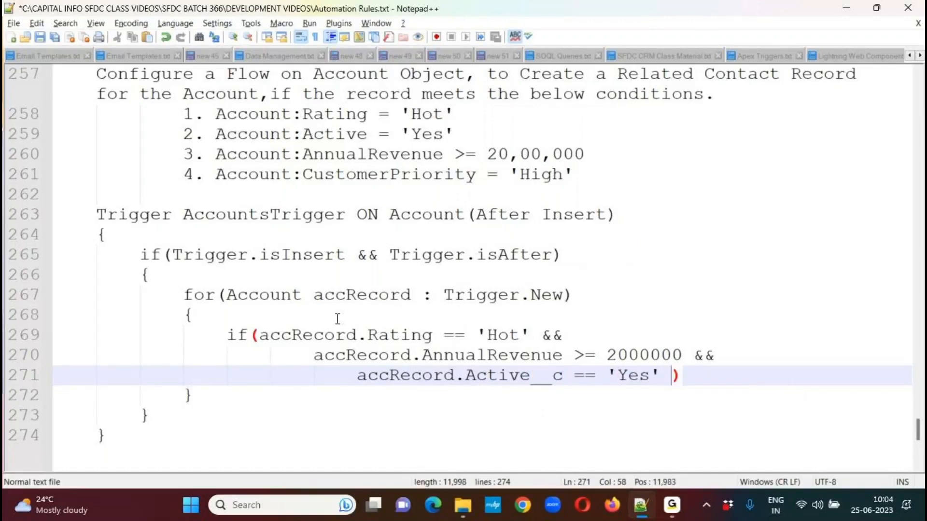
Complete the inner if condition with accRecord.CustomerPriority__c == 'High' on a new indented line.
key(Return)
text(A)
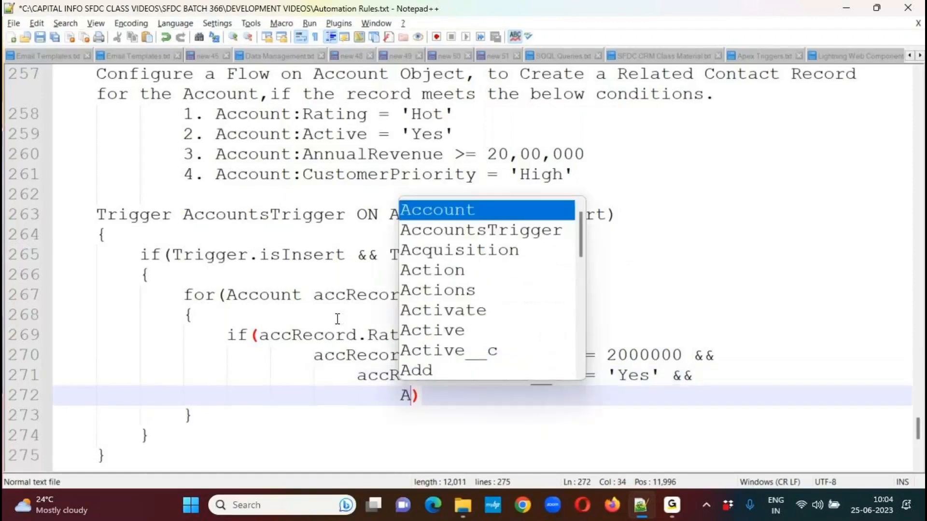
key(BackSpace)
text(ac)
key(Return)
text(.C)
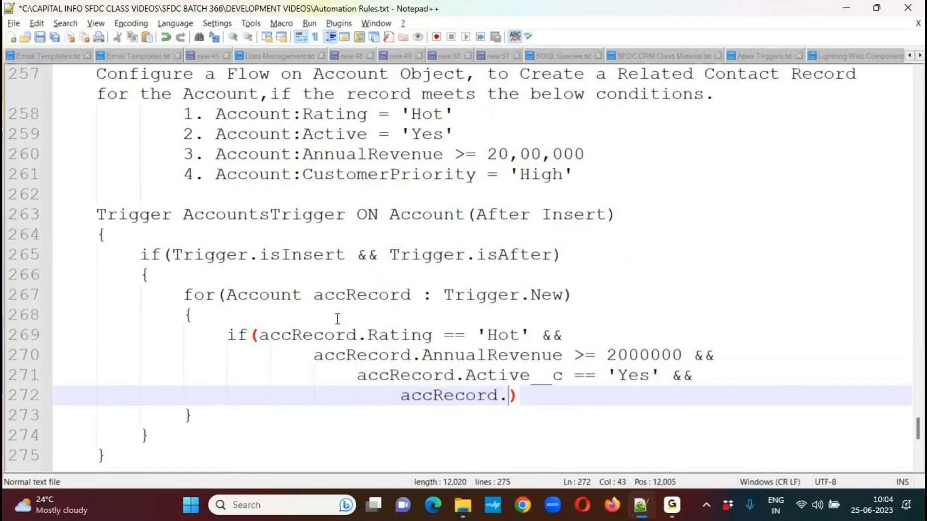
text(us)
key(Return)
text(__c ==)
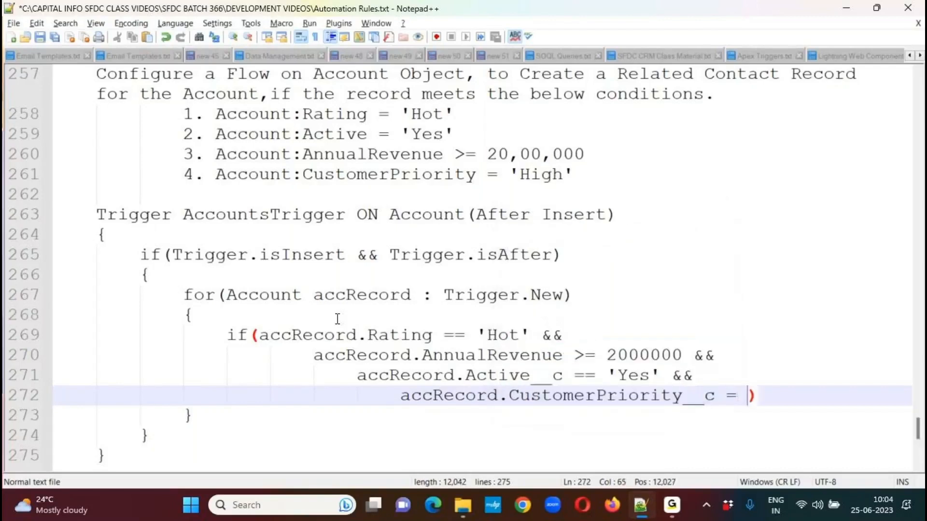
text( 'High)
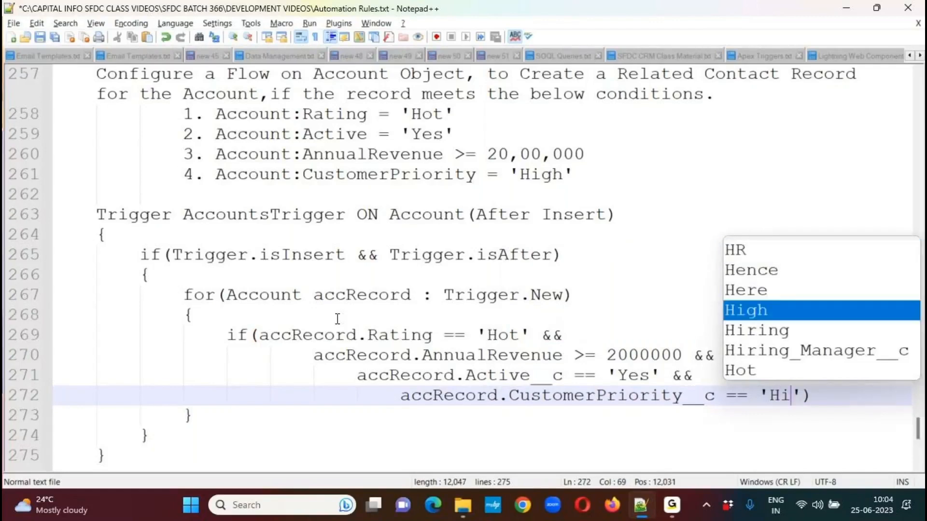
Add a pair of braces under the inner if condition, aligned with the if, with an indented empty line inside.
key(End)
key(Return)
key(BackSpace)
key(BackSpace)
key(BackSpace)
key(BackSpace)
text({)
key(Return)
text(})
key(Up)
key(Return)
key(Tab)
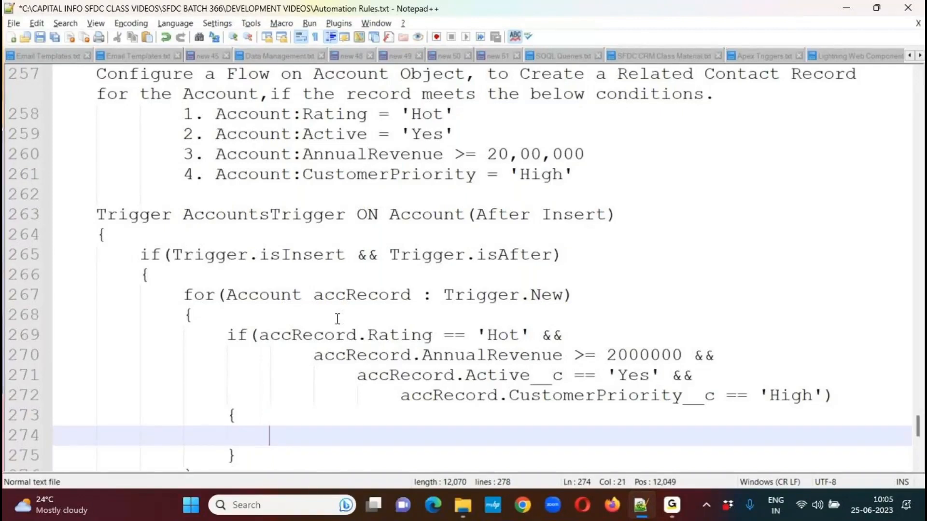
Write "Contact conRecord = new Contact();" inside the inner if block, add a blank line and a new line below, and save the file.
drag(919, 430, 920, 437)
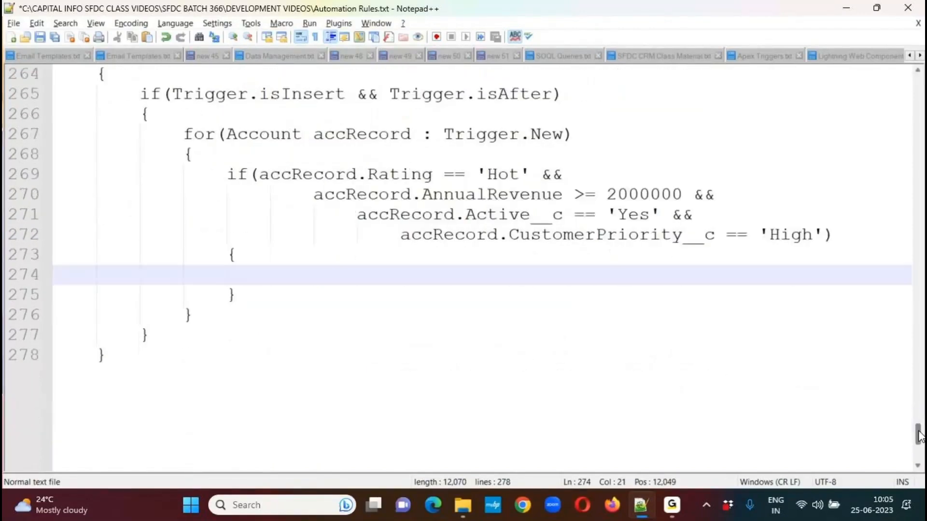
text(Contact )
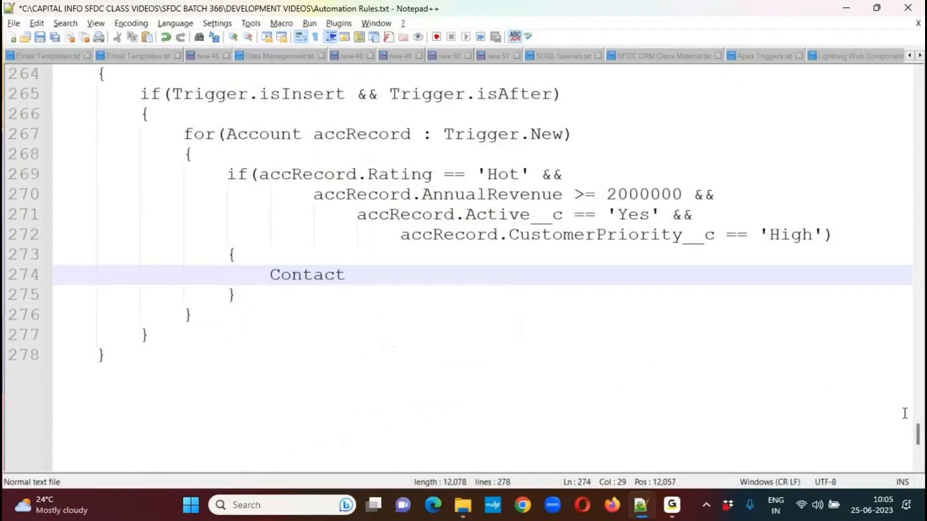
text(conRe)
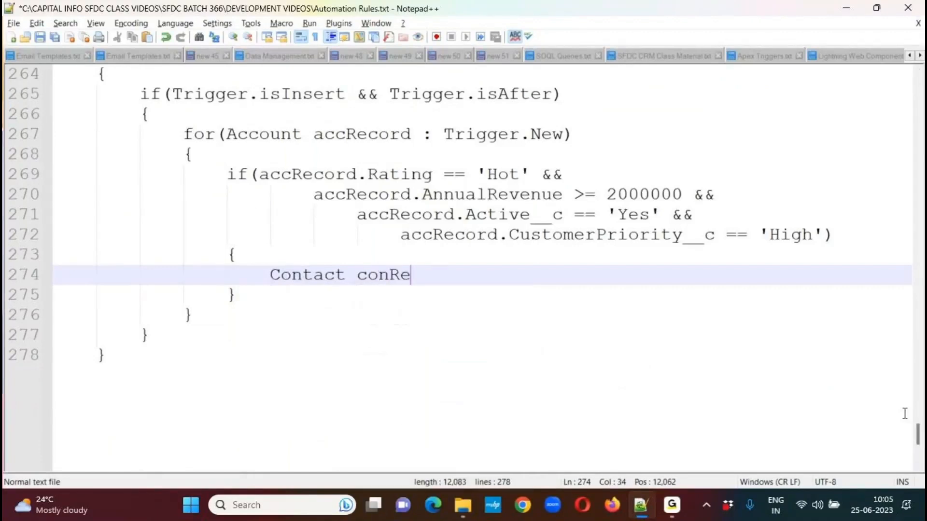
text(cord = new )
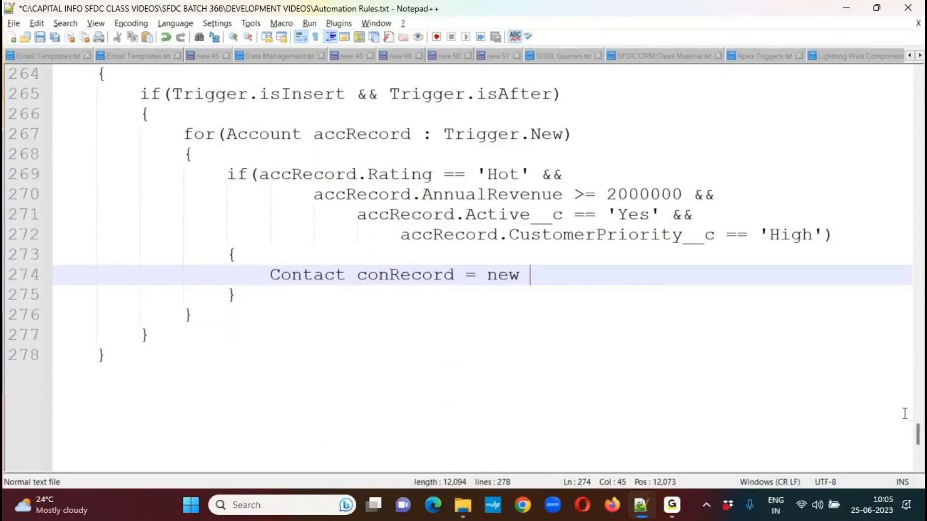
text(Contact)
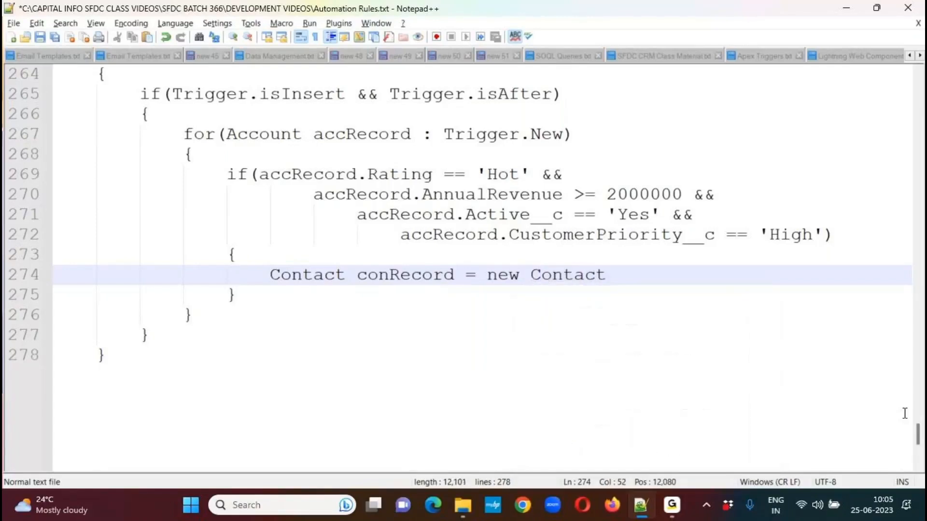
text(();)
key(Return)
key(Return)
key(ctrl+s)
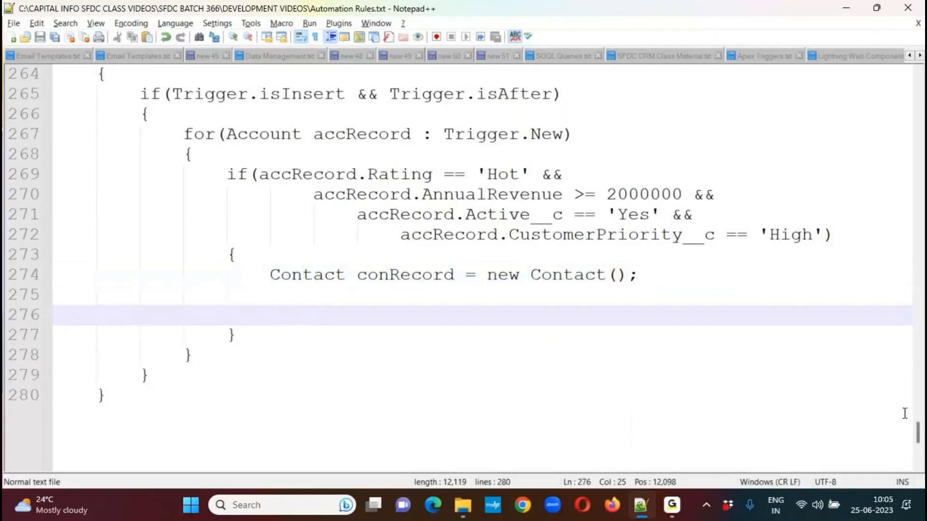
Assign the contact's last name with "conRecord.LastName = accRecord.Name;" below the Contact declaration.
text(con)
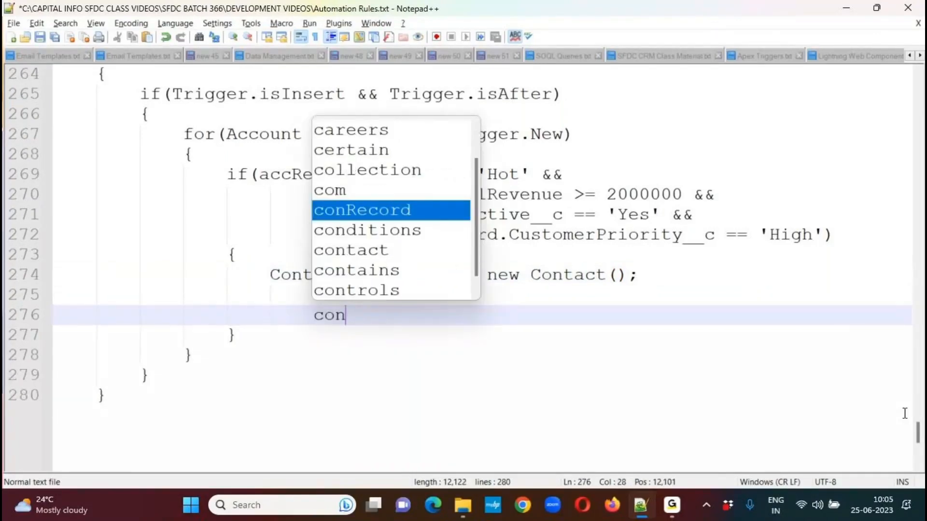
key(Return)
text(.L)
text(astName)
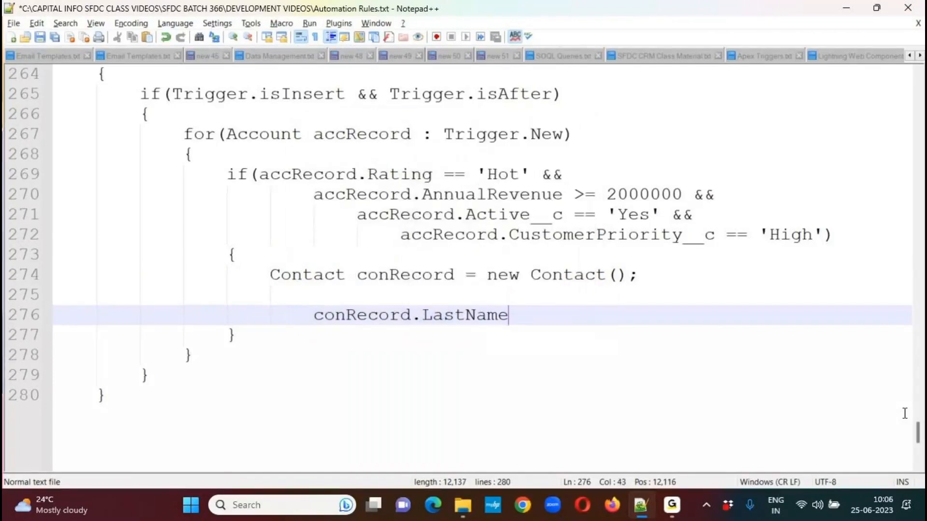
text( = accReco)
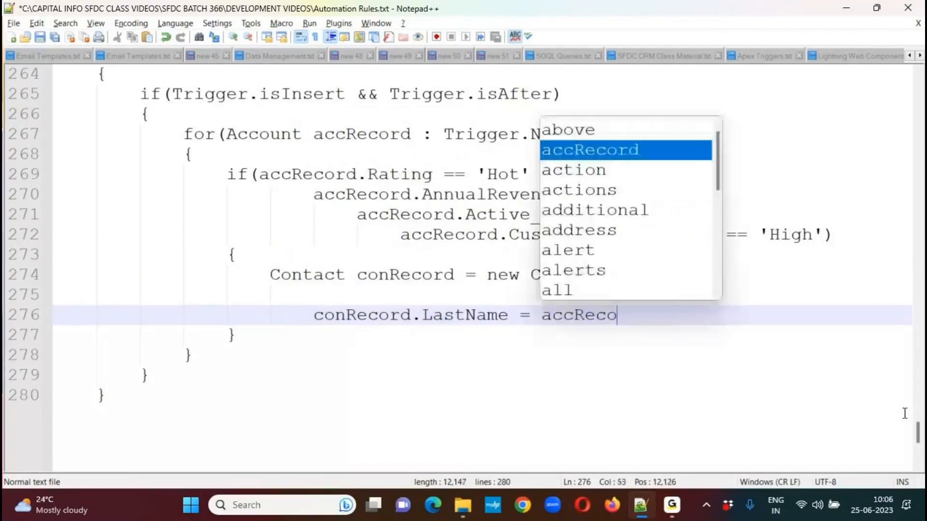
text(rd.Name;)
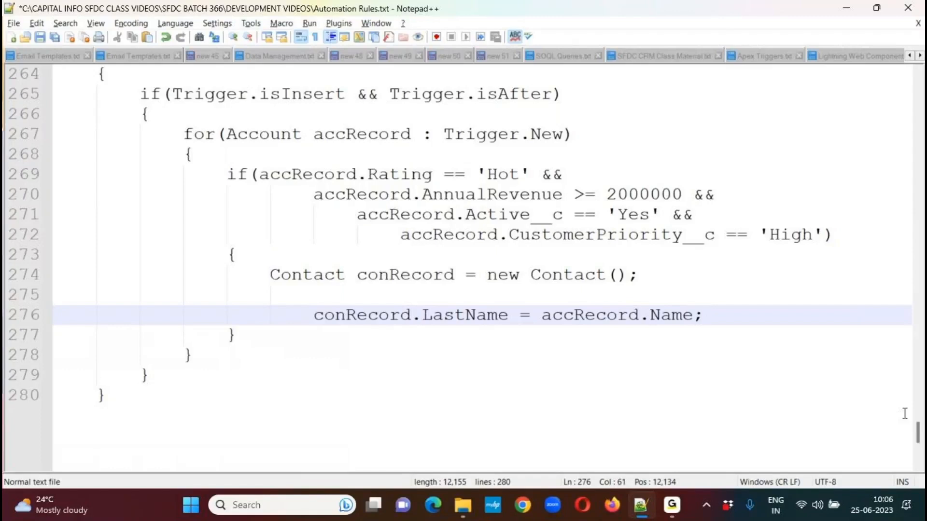
Add the line "conRecord.Phone = accRecord.Phone;" below the LastName assignment.
key(Return)
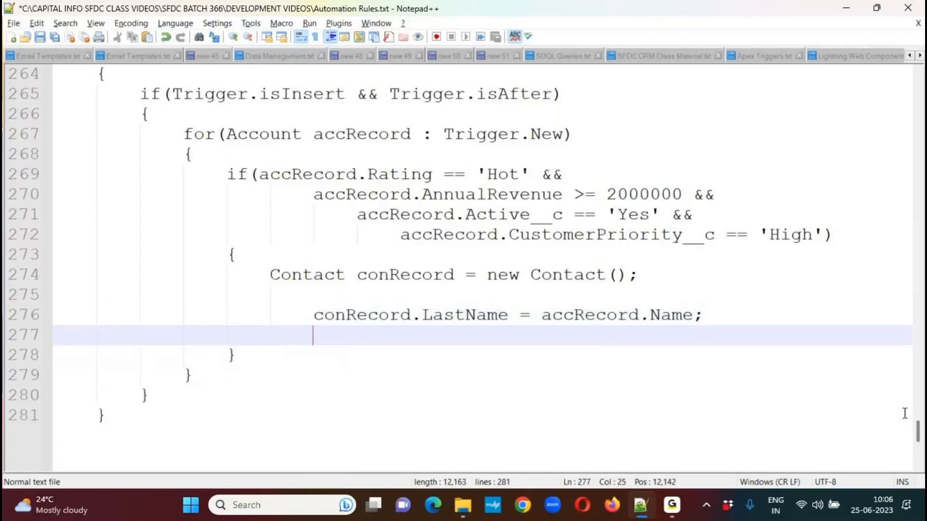
text(con)
key(Return)
text(.)
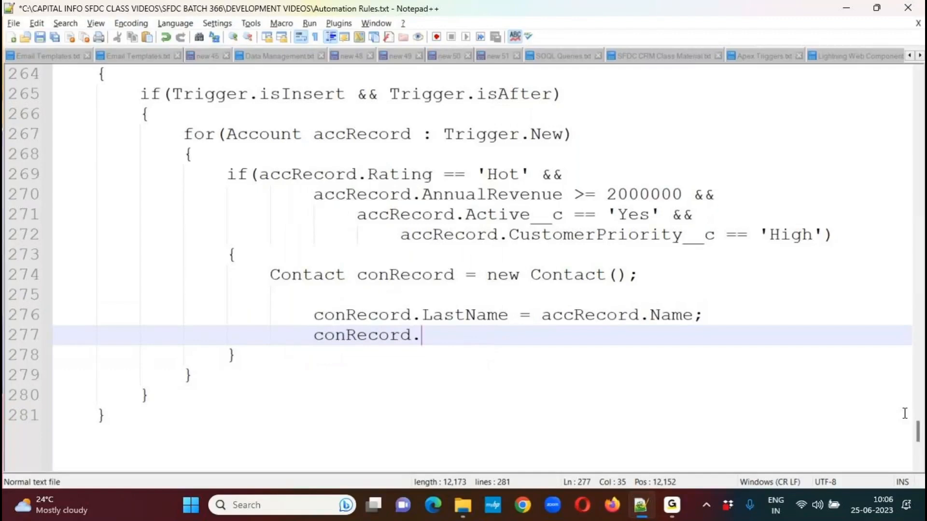
text(Phone = acc)
key(Return)
text(.Phone;)
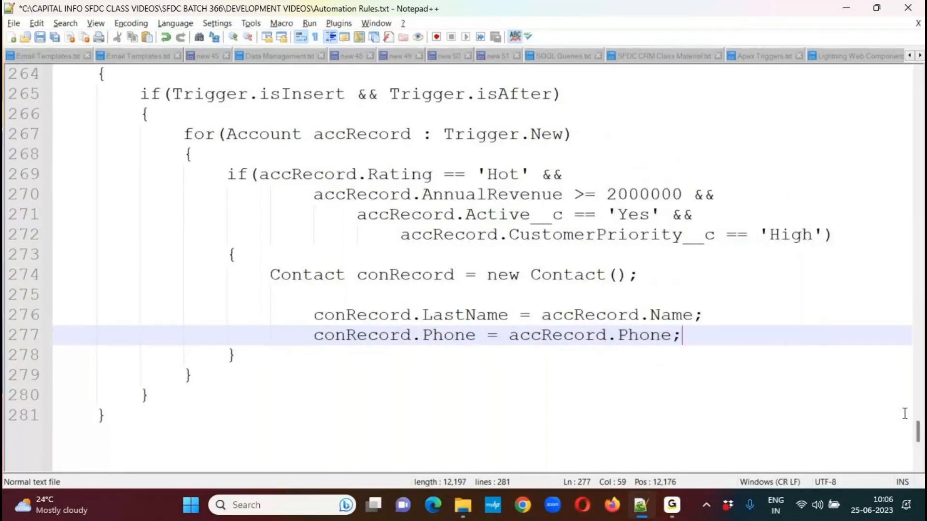
Add the line "conRecord.Fax = accRecord.Fax;" below the Phone assignment.
key(Return)
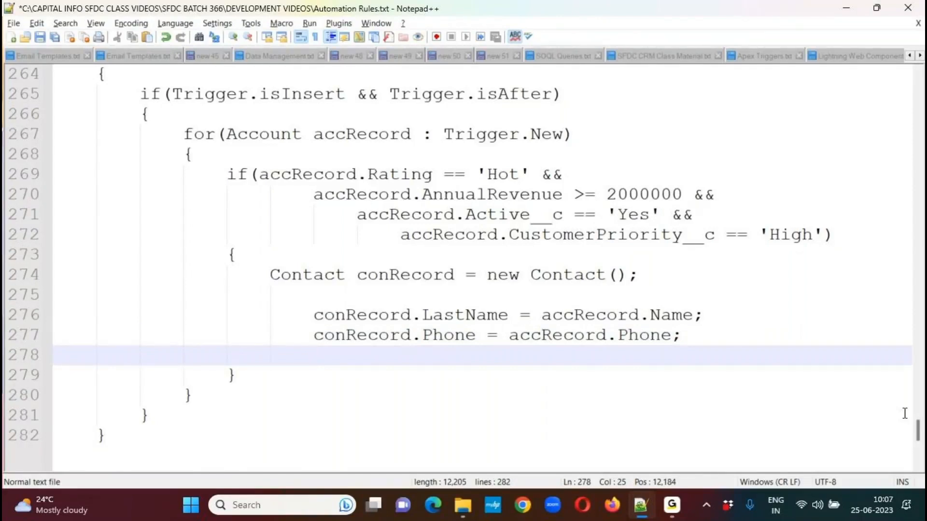
text(co)
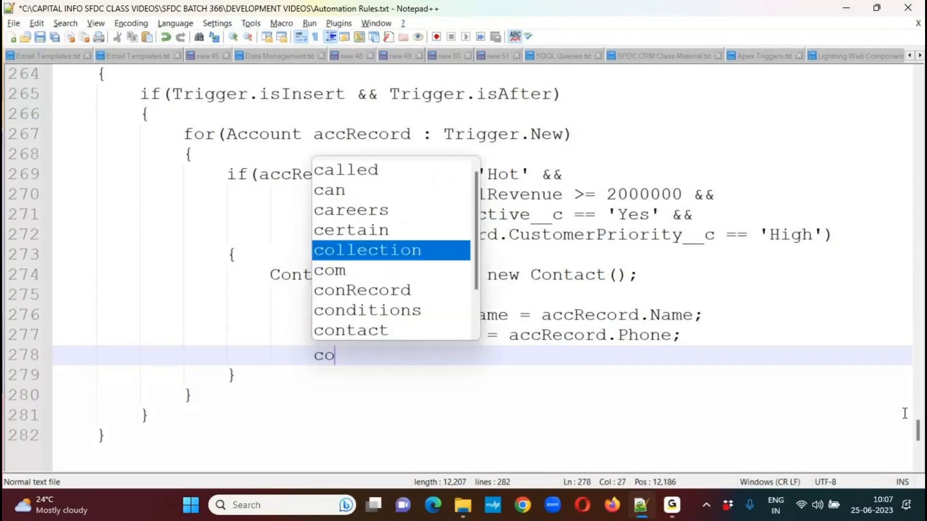
text(nRecord.)
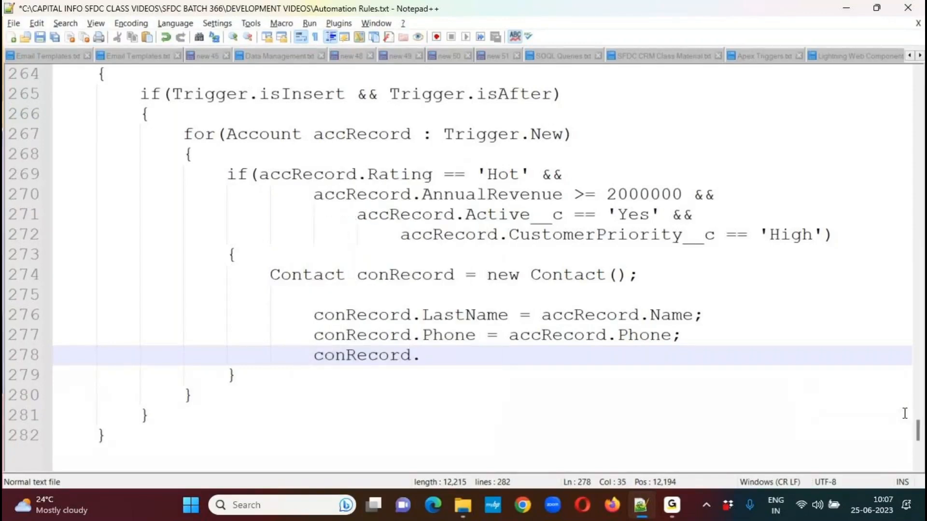
text(Fax = )
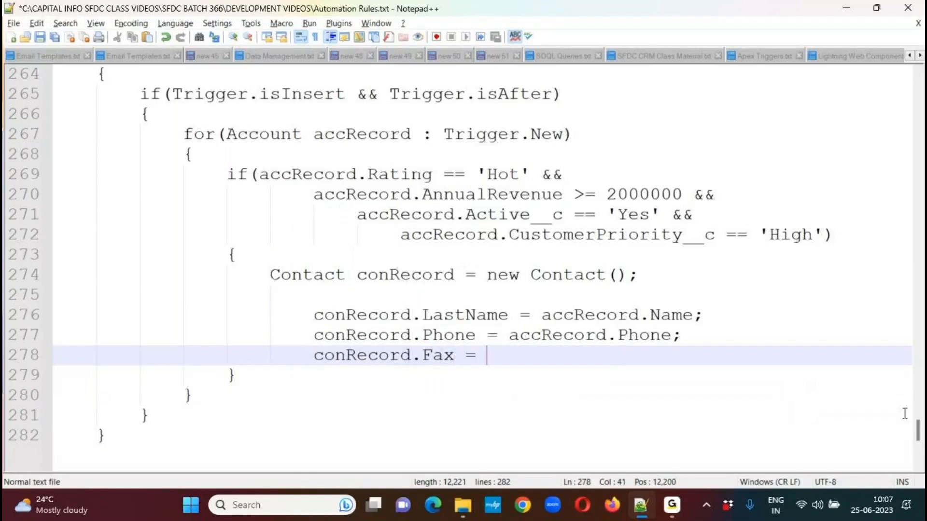
text(accRecord.)
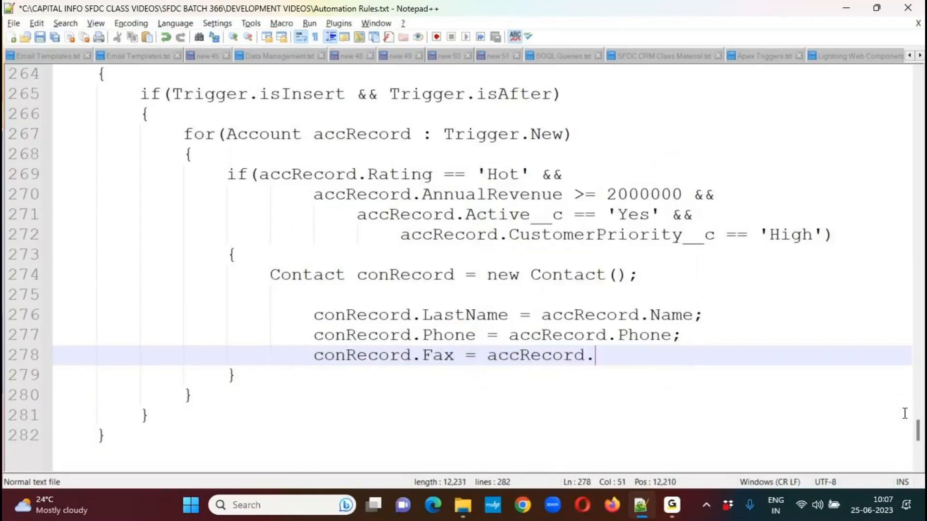
text(Fax)
key(Return)
text(;)
Add the line "conRecord.MobilePhone = accRecord.Phone;" below the Fax assignment.
key(Return)
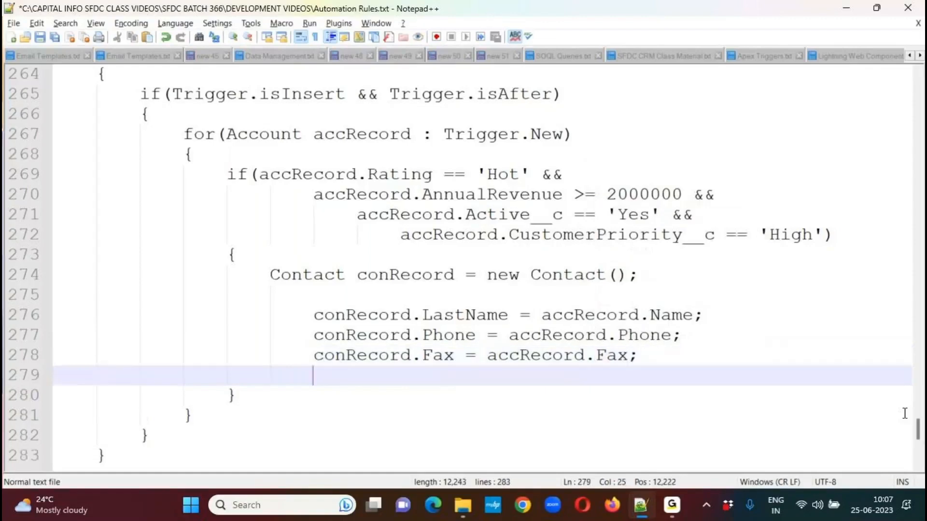
text(con)
key(Return)
text(.)
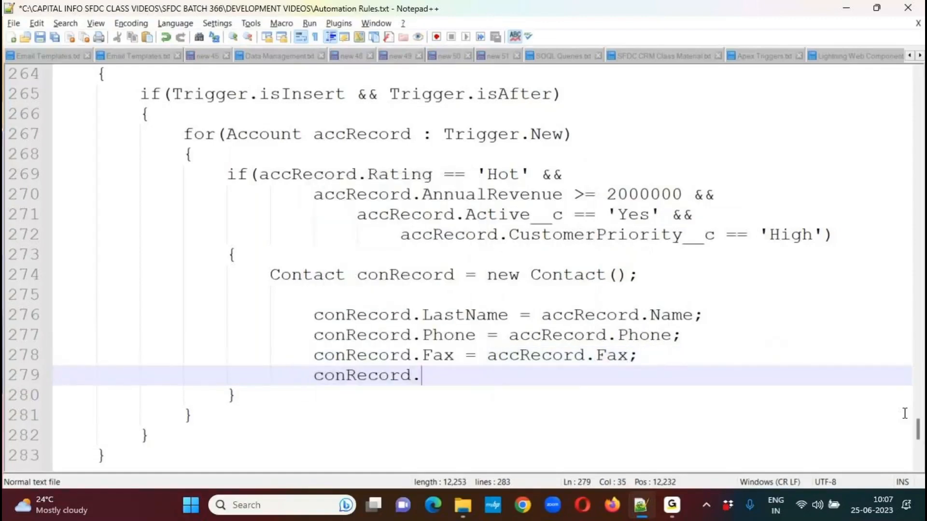
text(Mobile)
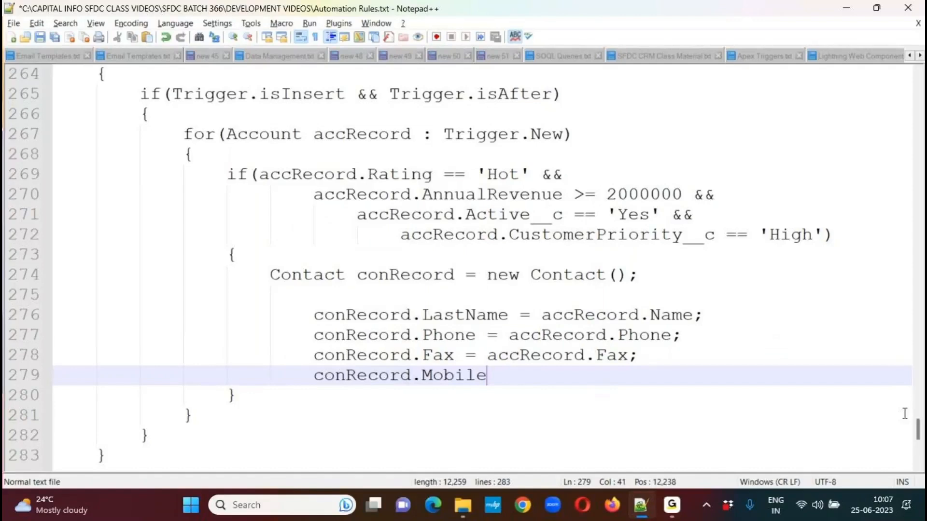
text(Phone = ac)
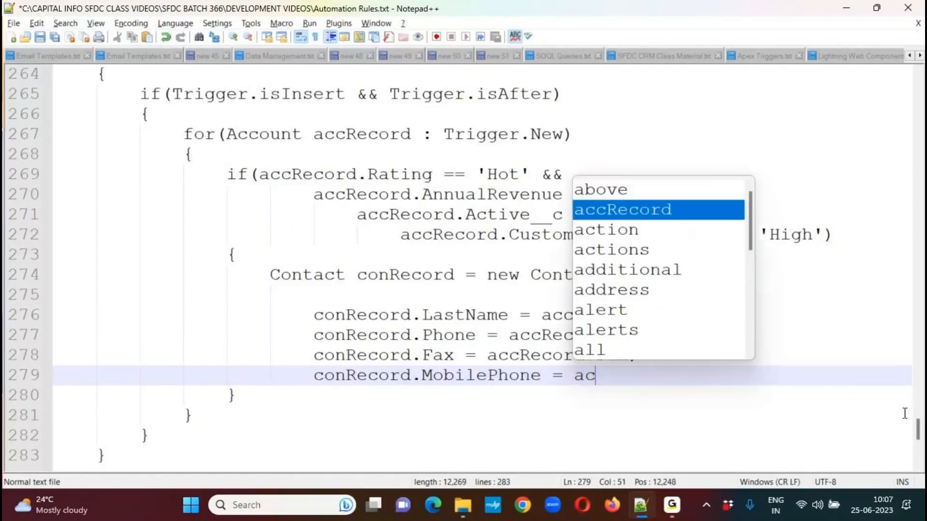
key(Return)
text(.Pho)
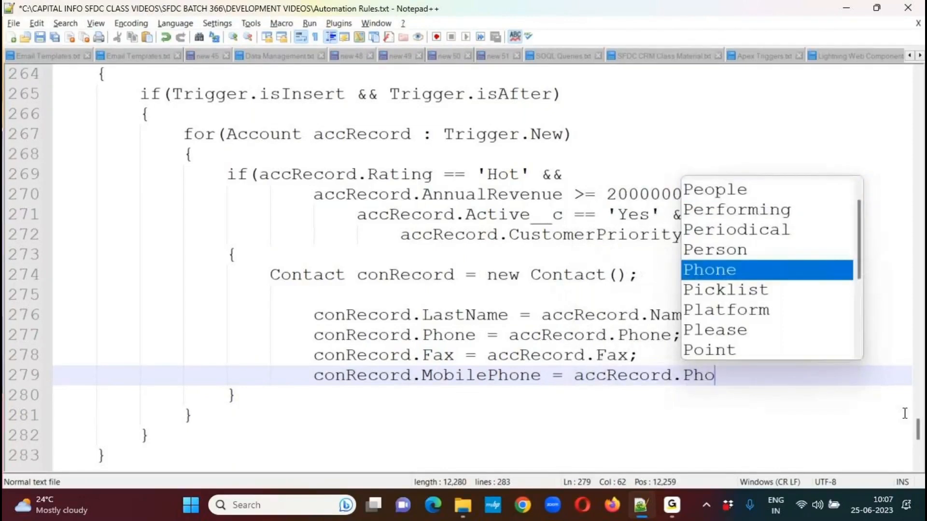
key(Return)
text(;)
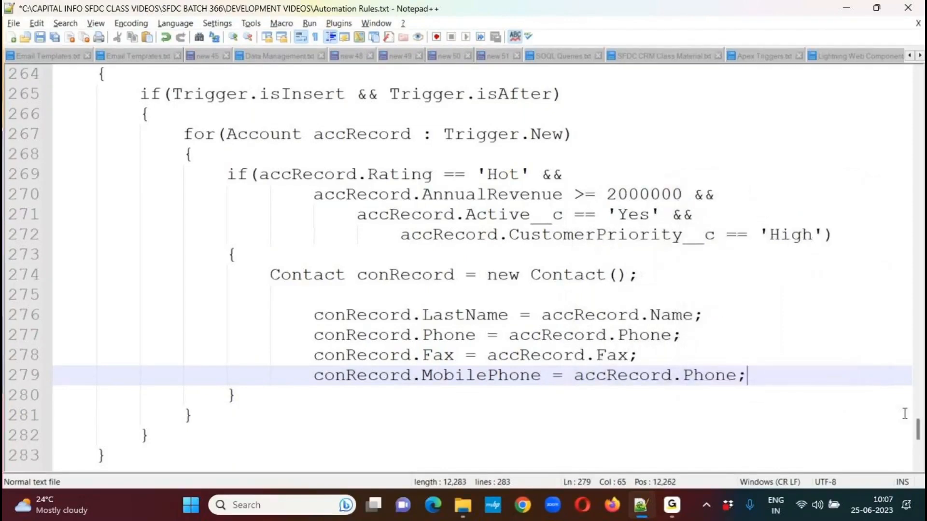
double_click(638, 340)
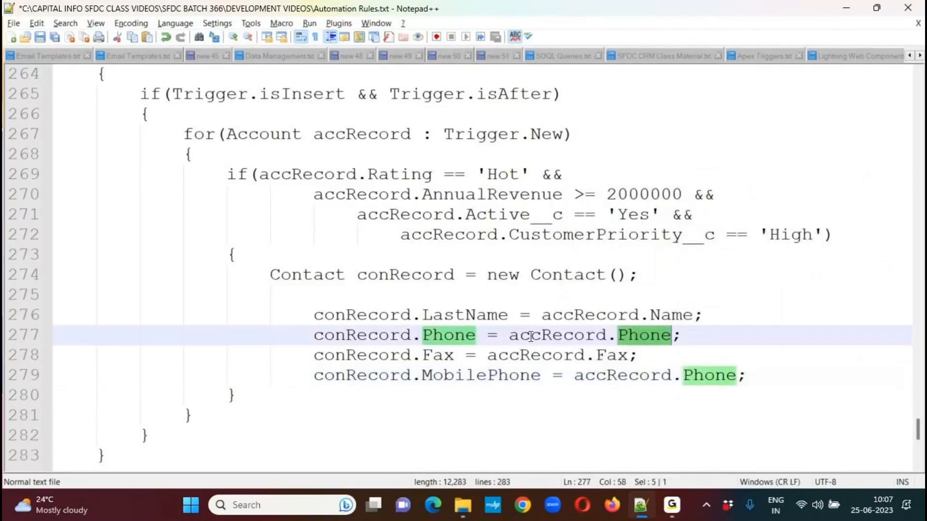
double_click(371, 338)
double_click(493, 381)
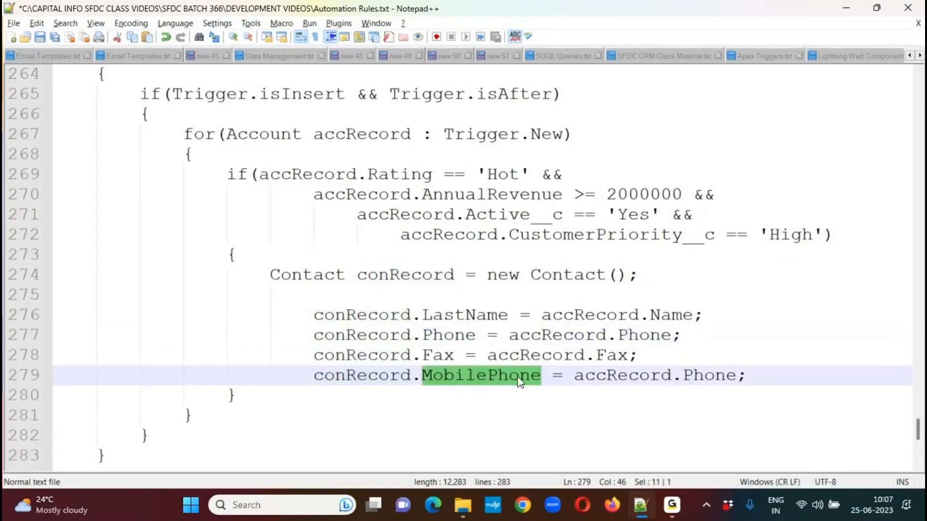
Add the line "con.MailingCity =accRecord.BillingCity" below the MobilePhone assignment.
click(771, 372)
key(Return)
text(c)
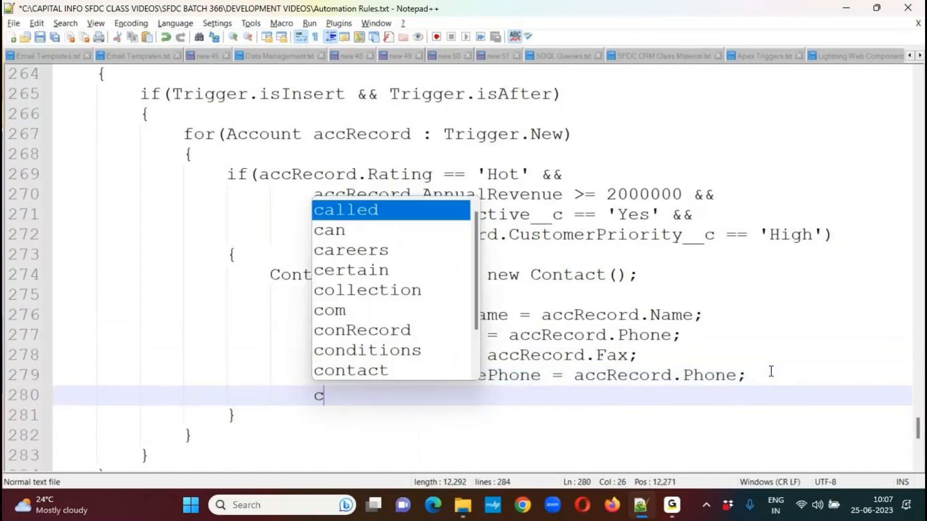
text(on.MailingC)
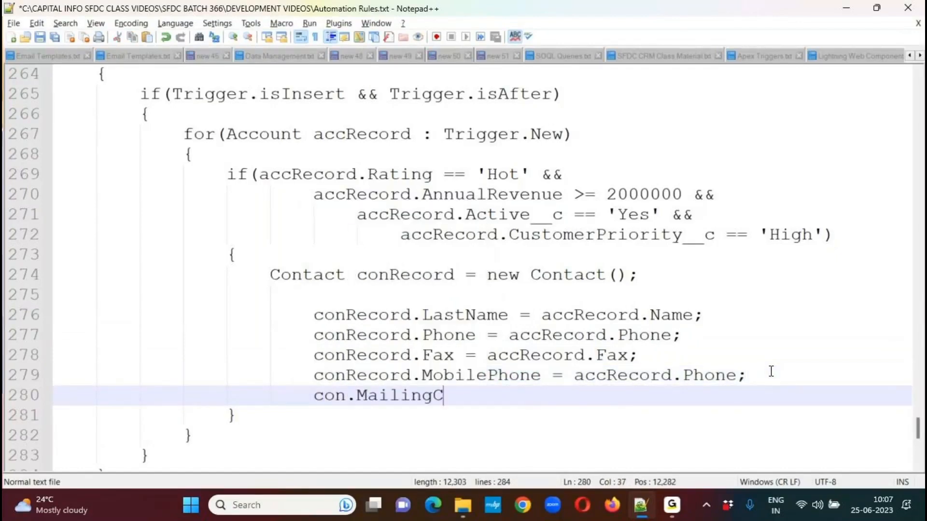
text(ity =a)
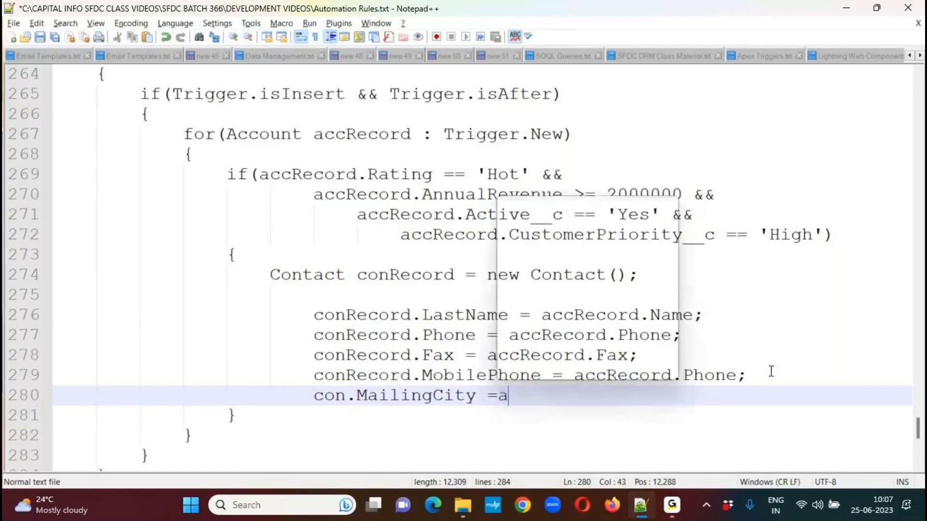
text(ccRecord.BillingCity)
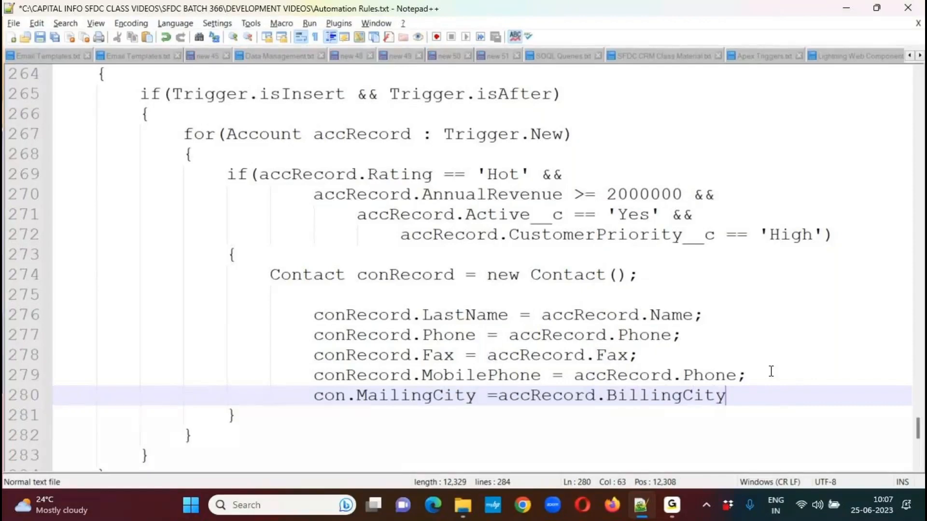
Add two placeholder lines reading "...." below the MailingCity assignment.
key(Return)
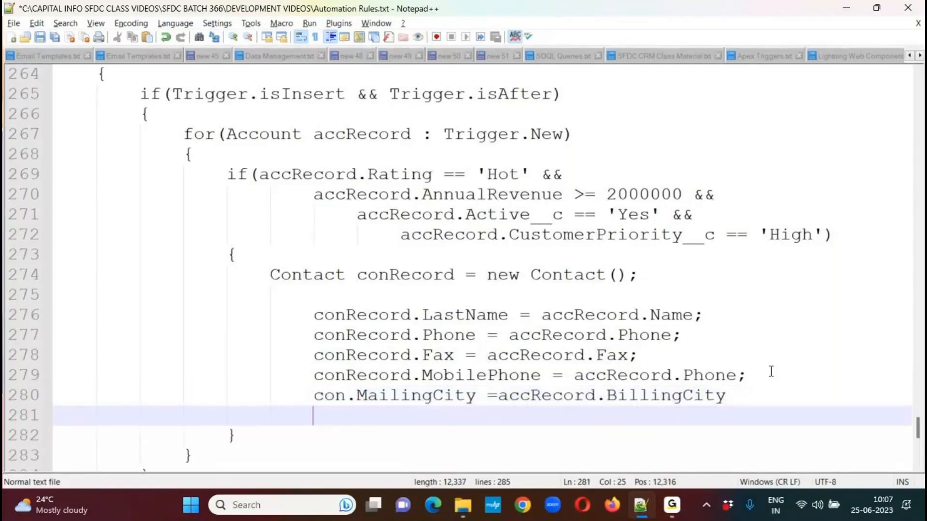
text(....)
key(Return)
text(....)
Link the contact to its account with "conRecord.AccountId = accRecord.id;", one blank line below the placeholder lines.
key(Return)
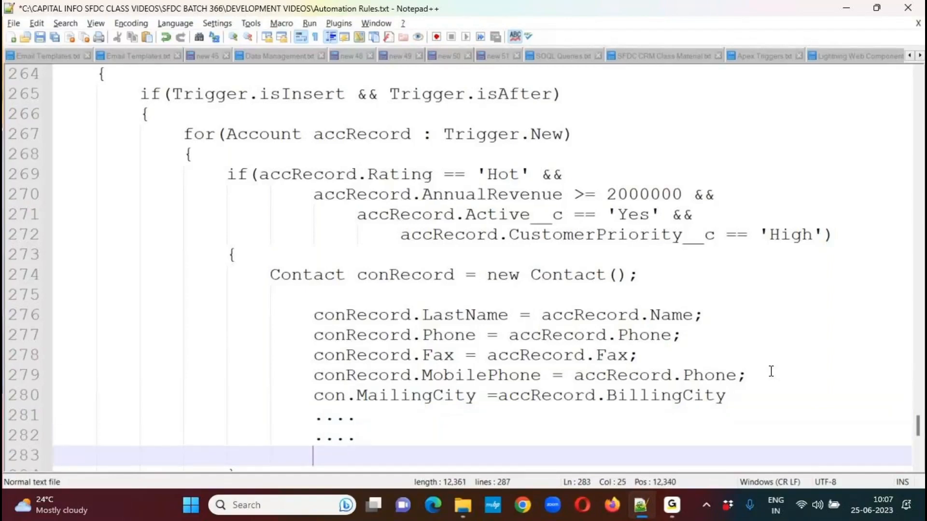
key(Return)
text(con)
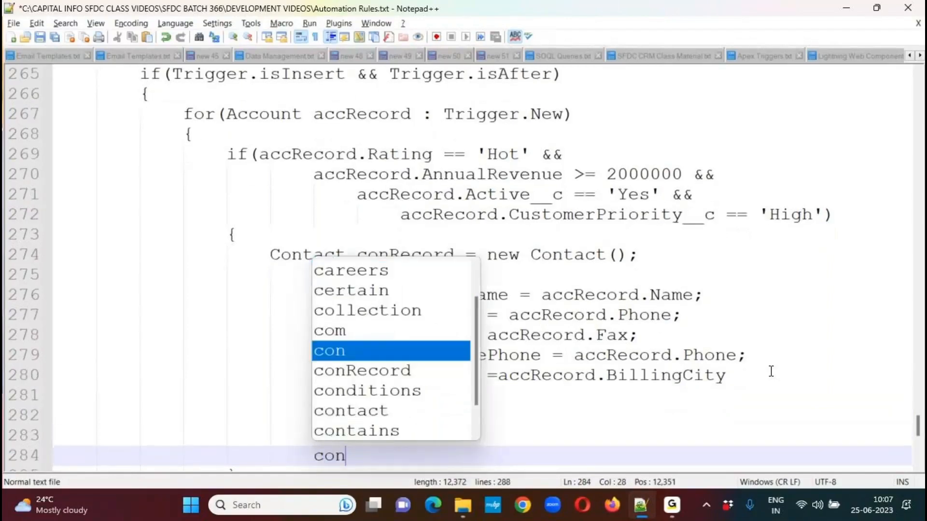
text(Record.Account)
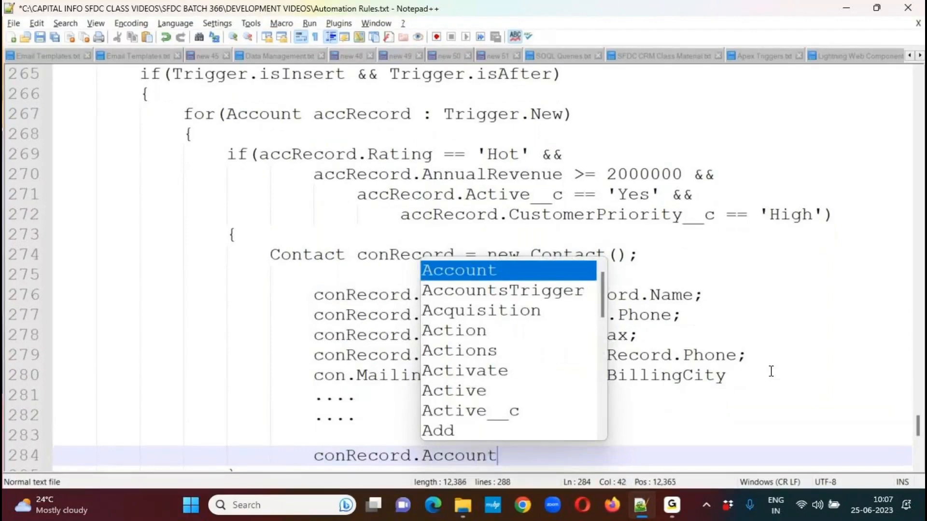
text(Id = )
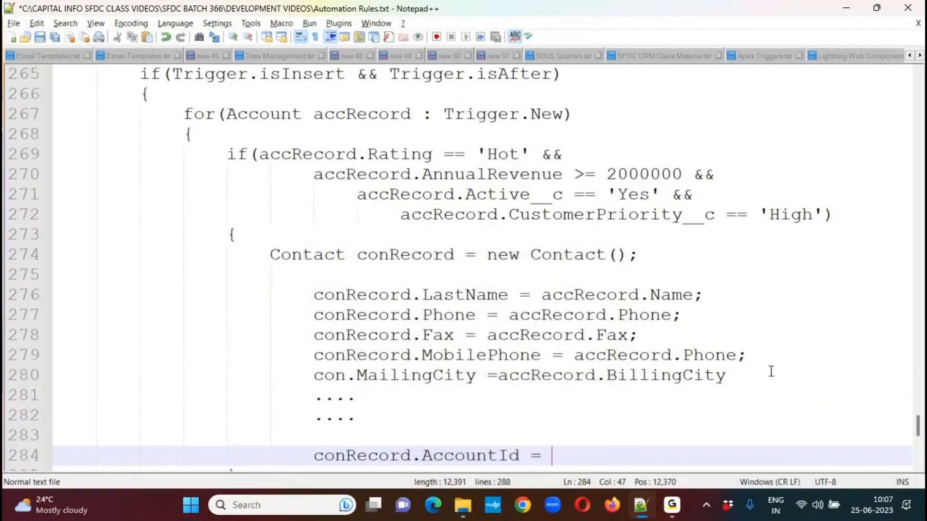
text(accRecord.id;)
key(Return)
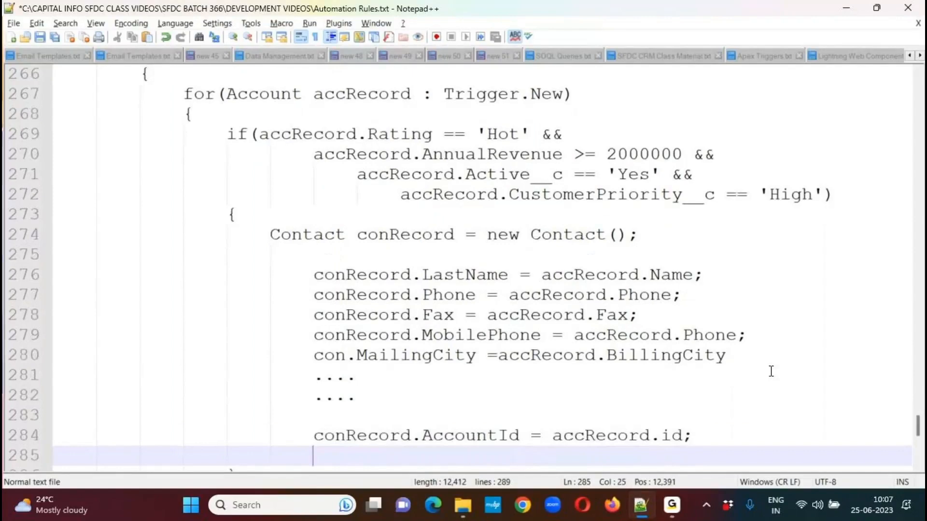
Add the statement "Insert conRecord;" after a blank line, indented one level less than the field assignments.
key(Return)
key(BackSpace)
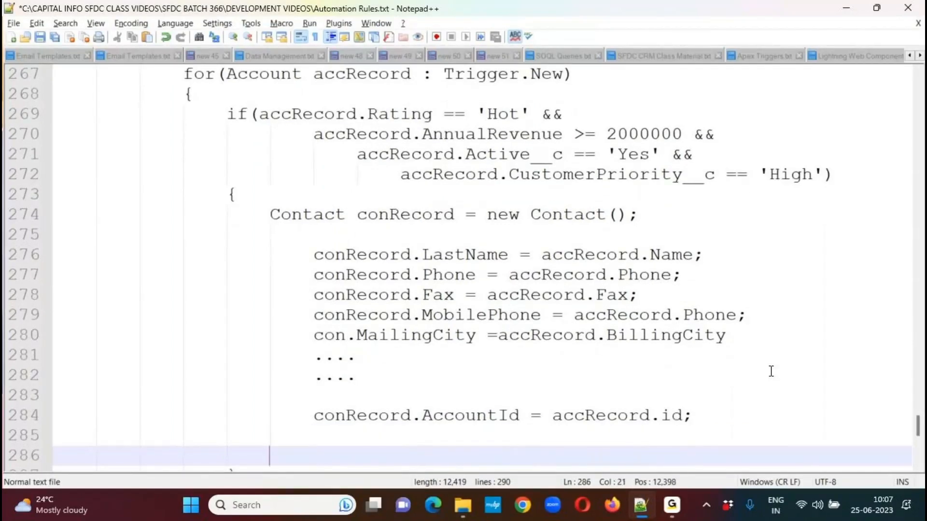
text(Insert conRecord;.)
key(BackSpace)
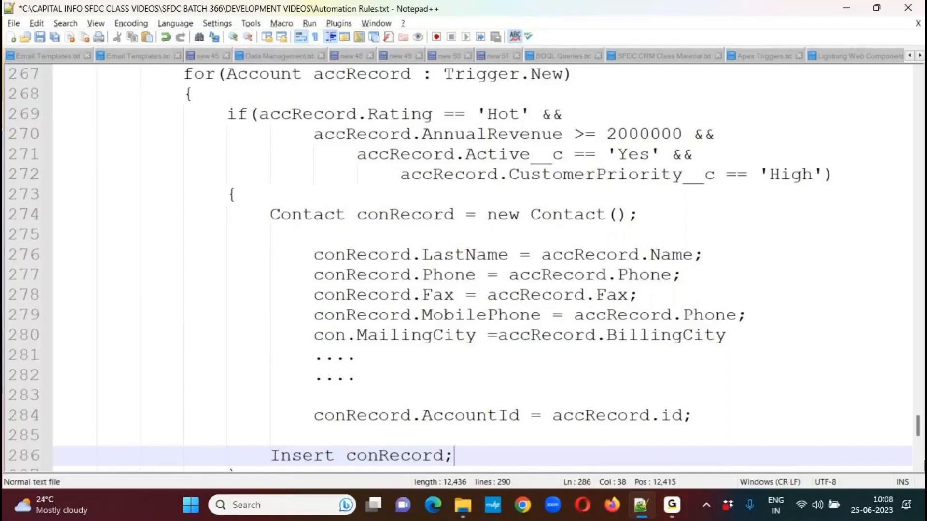
Review the trigger's Trigger.New loop, its if conditions and the block that builds and inserts the contact.
drag(920, 431, 921, 423)
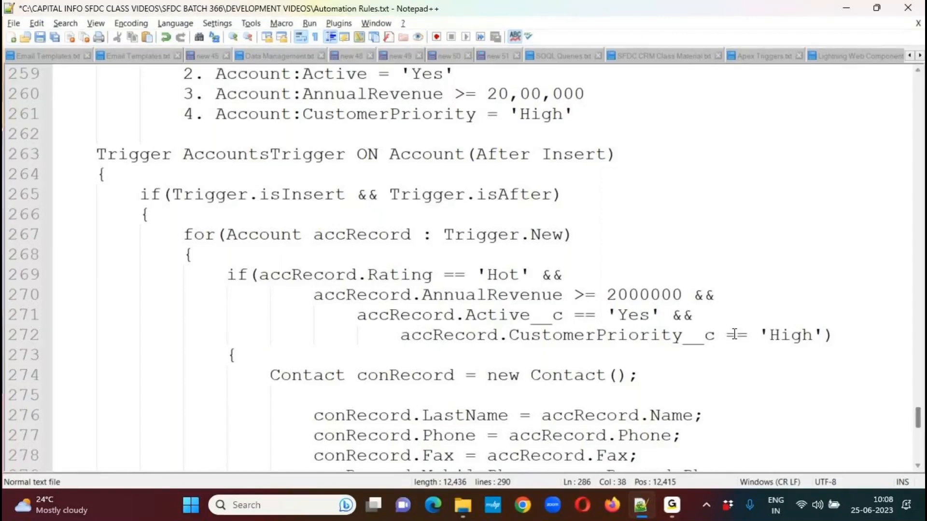
drag(443, 236, 563, 237)
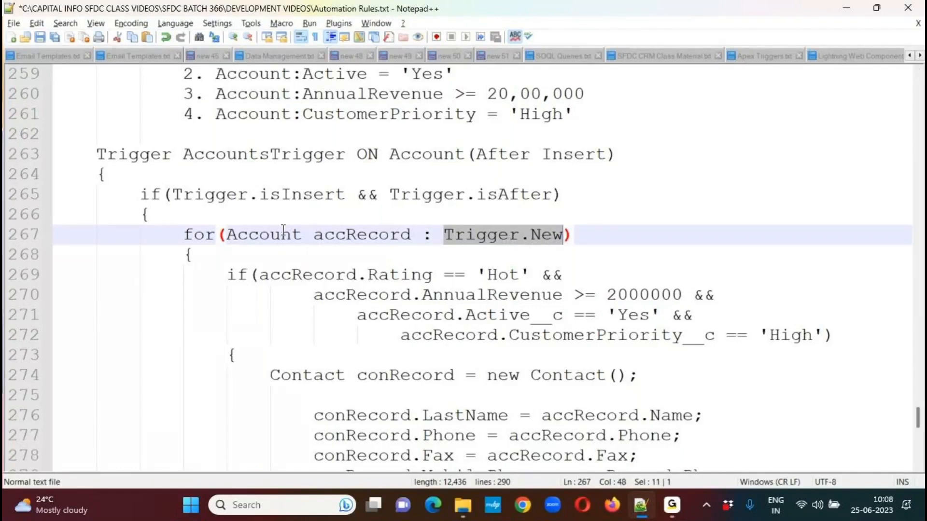
double_click(339, 235)
click(325, 274)
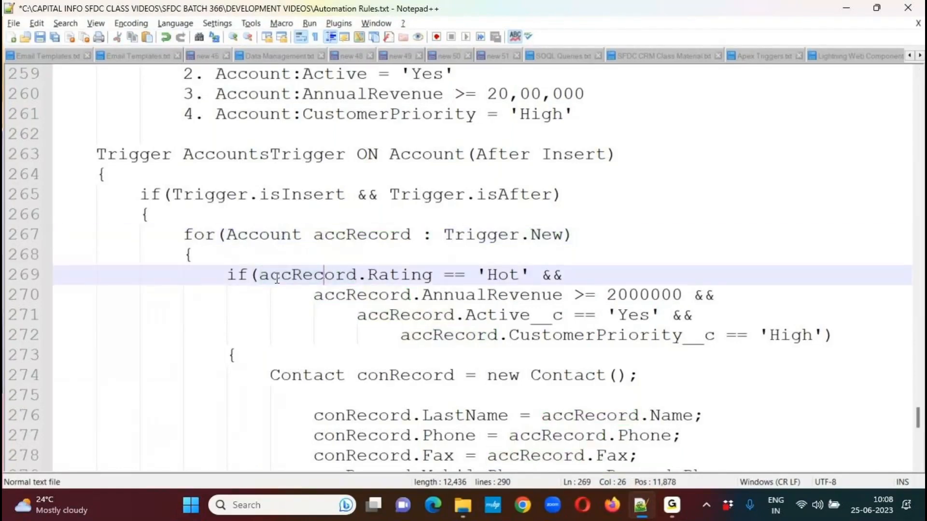
drag(259, 275, 826, 335)
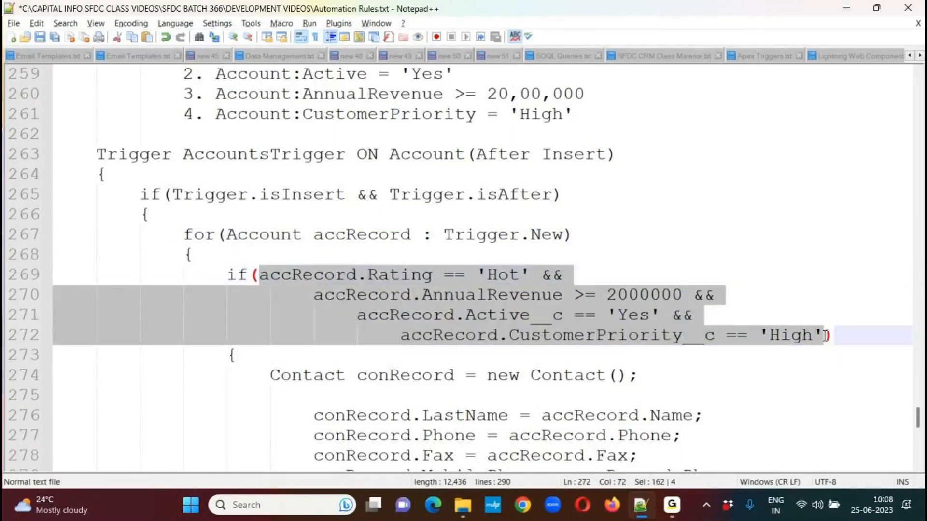
drag(219, 375, 460, 439)
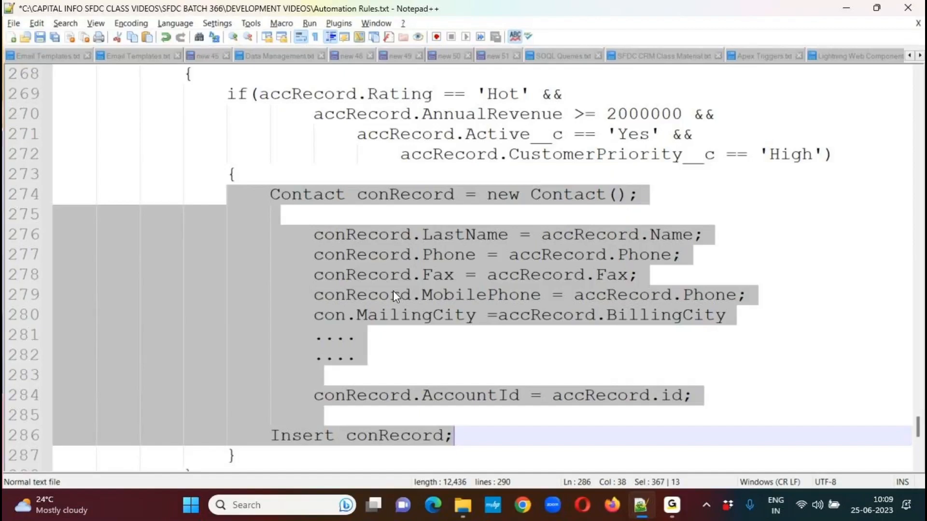
click(278, 193)
click(222, 94)
drag(222, 93, 280, 445)
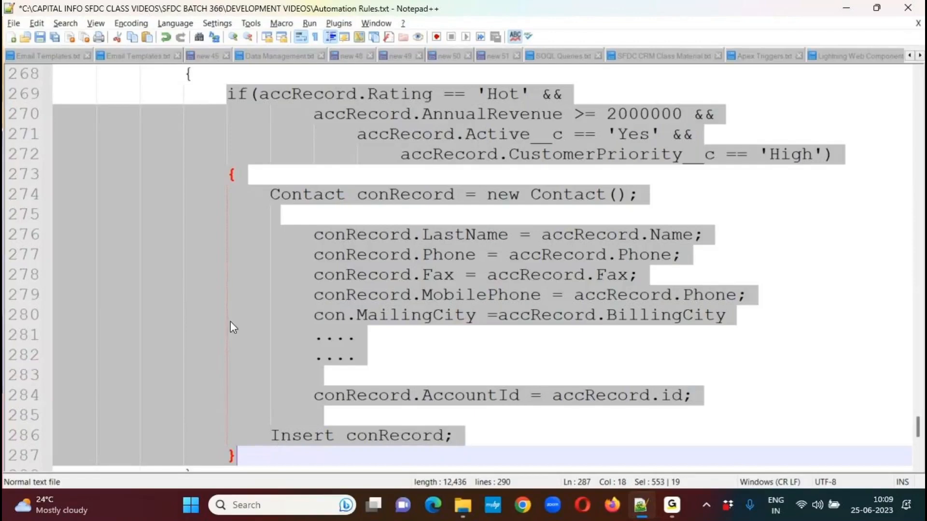
click(269, 218)
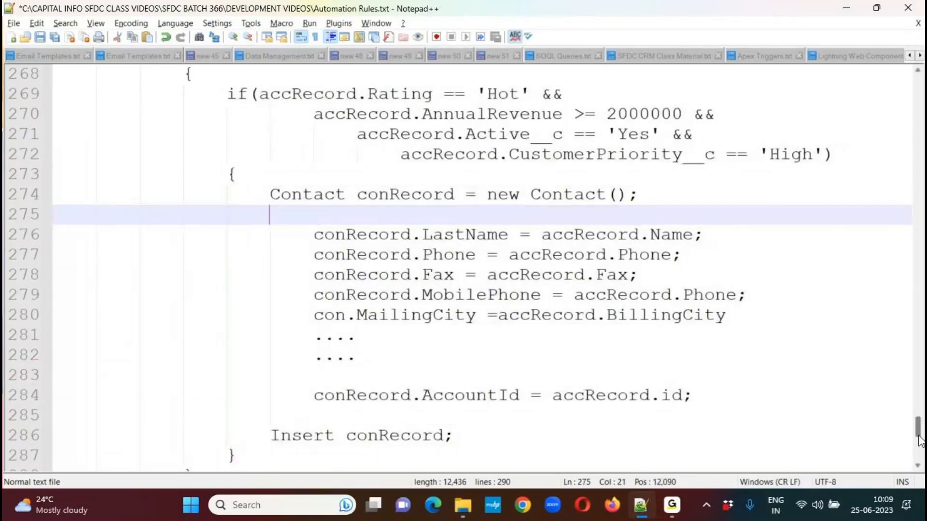
Add the line "Object Name : Account Object" between the use case's fourth condition and the trigger code, set off by blank lines.
drag(918, 431, 919, 416)
click(635, 263)
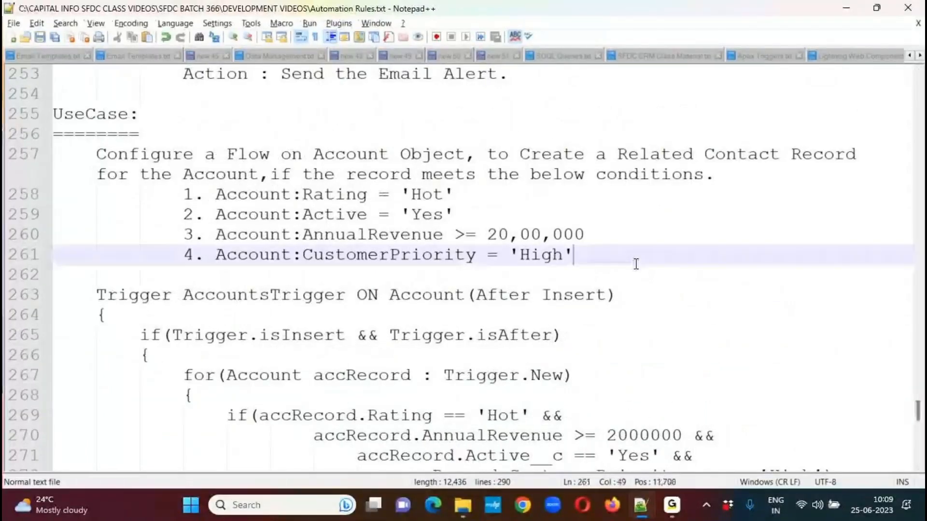
key(Return)
key(Return)
key(BackSpace)
key(BackSpace)
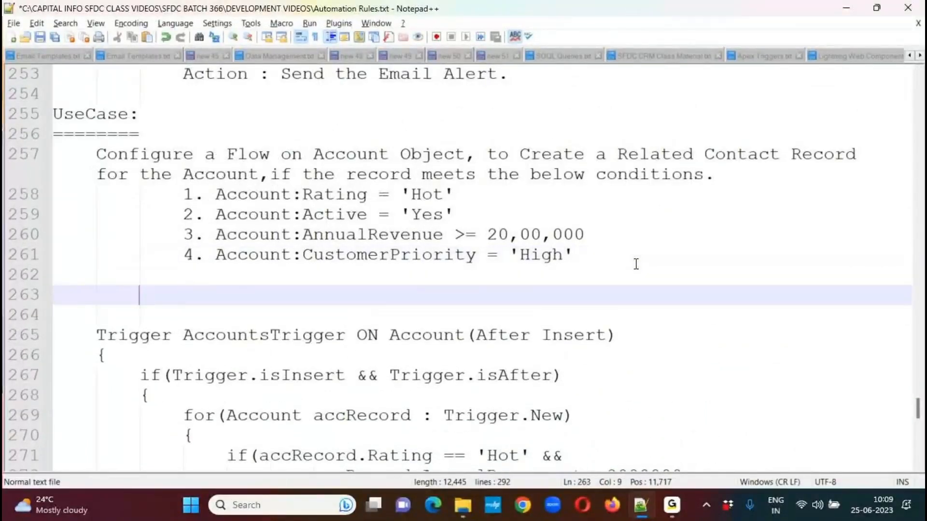
text(Object Name :)
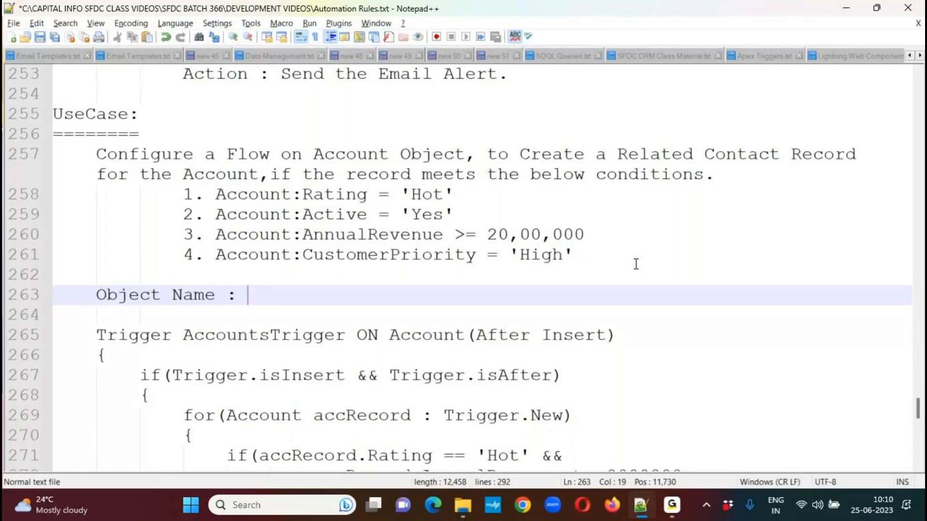
text(Acoun)
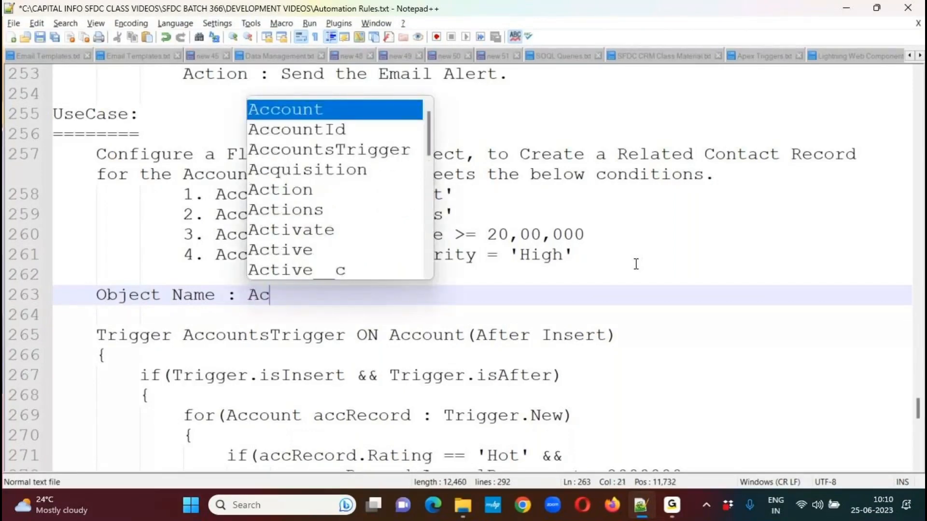
key(BackSpace)
key(BackSpace)
key(BackSpace)
text(count )
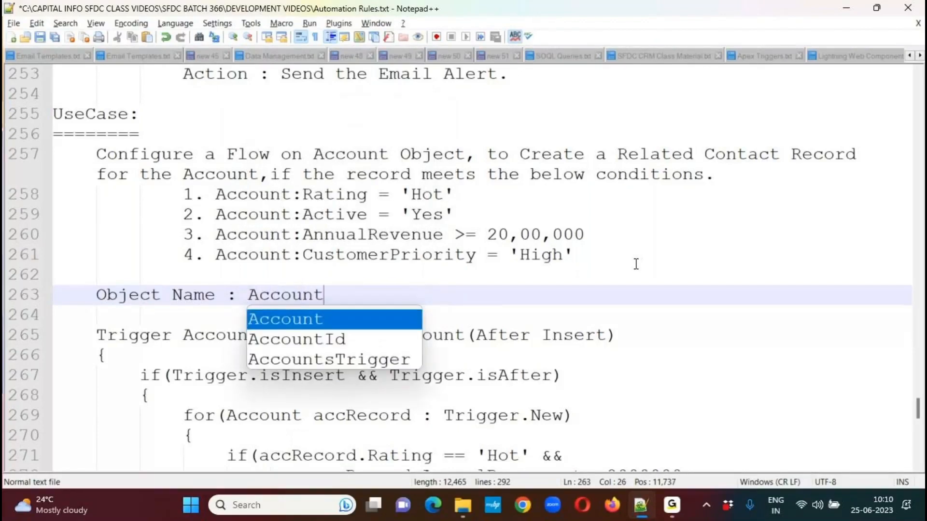
text(Object)
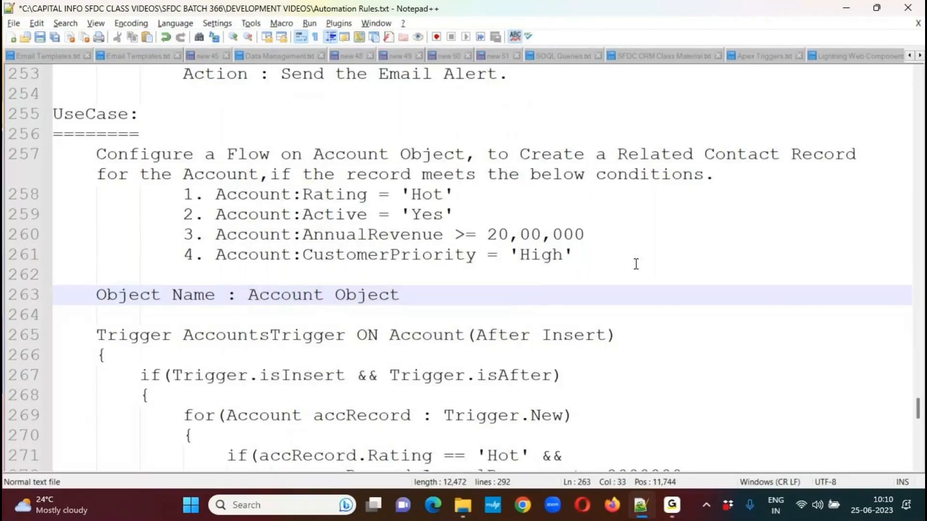
Add the line "Event Name : After Creating the Record." below the Object Name line.
key(Return)
text(Event Name)
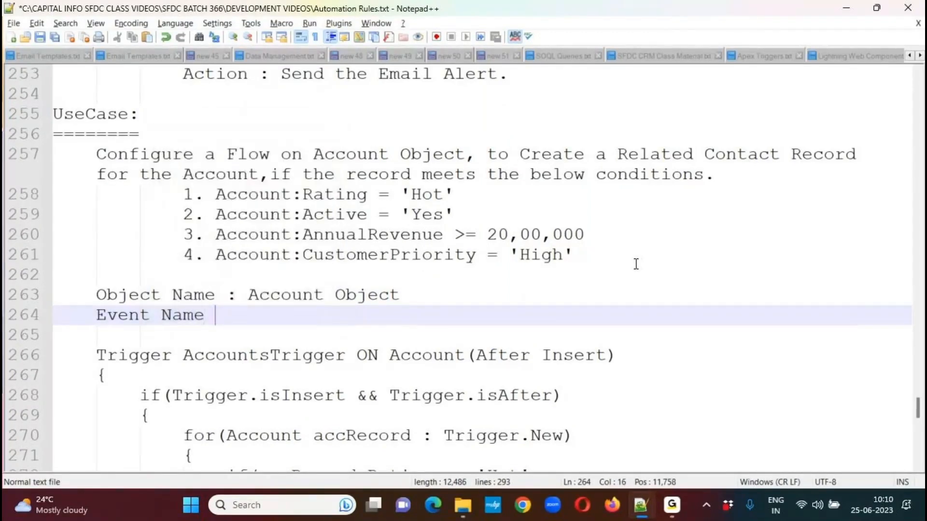
text(  : After )
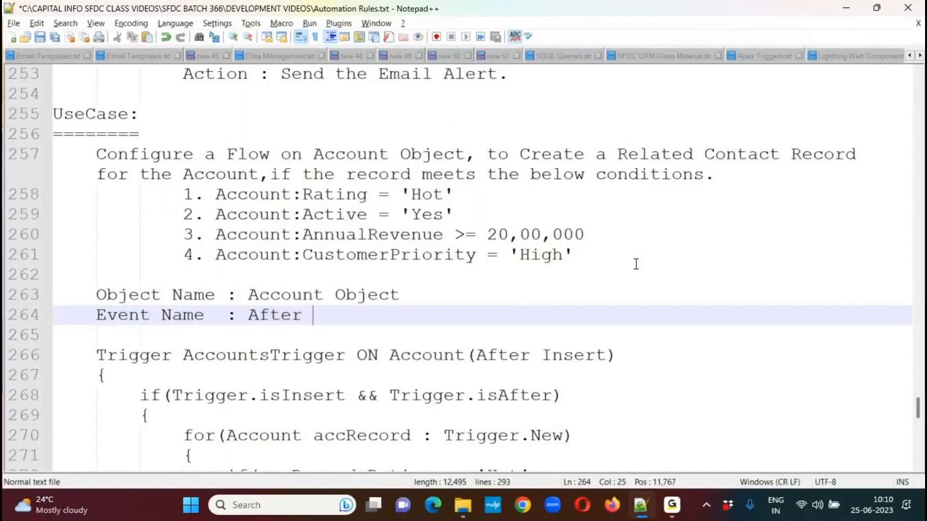
text(Creating the )
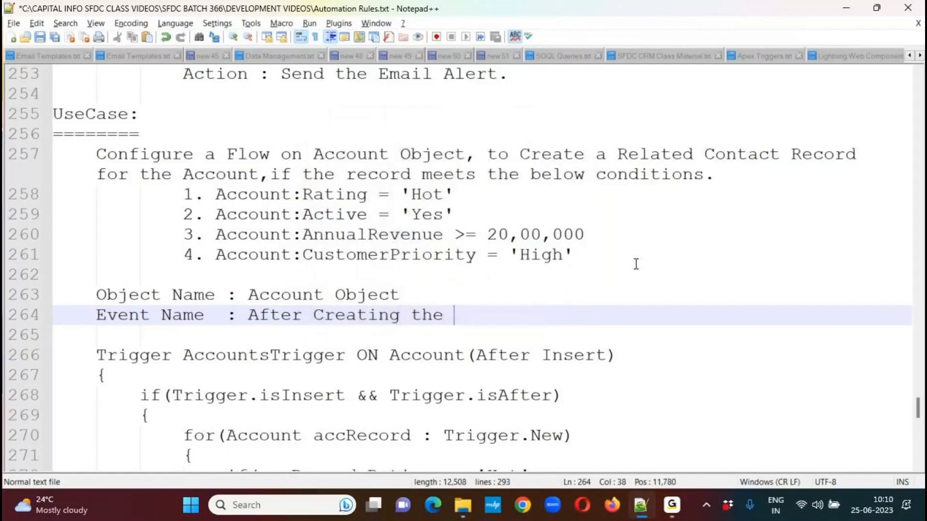
text(Record.)
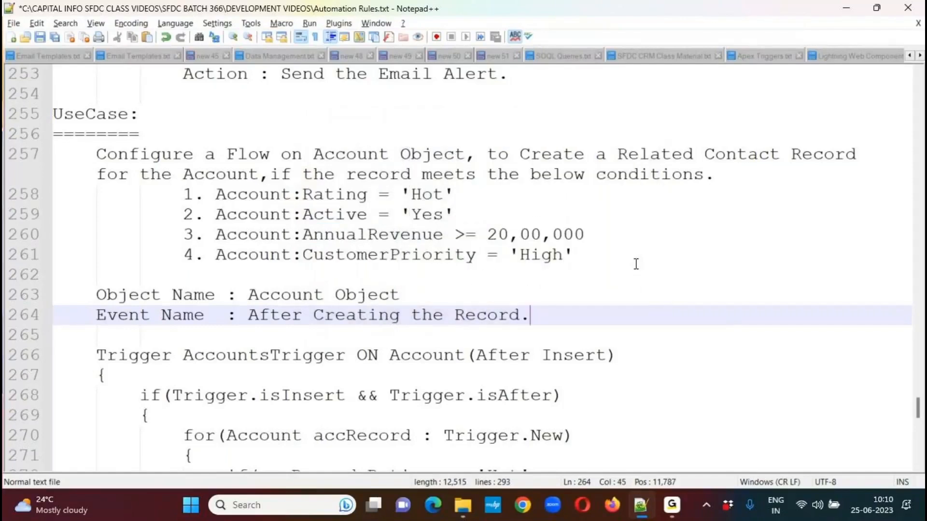
Add the line "Flow Type : Record Triggered Flow." below the Event Name line, aligning its colon with the lines above.
key(Return)
text(Flow Ty)
key(Return)
text(:)
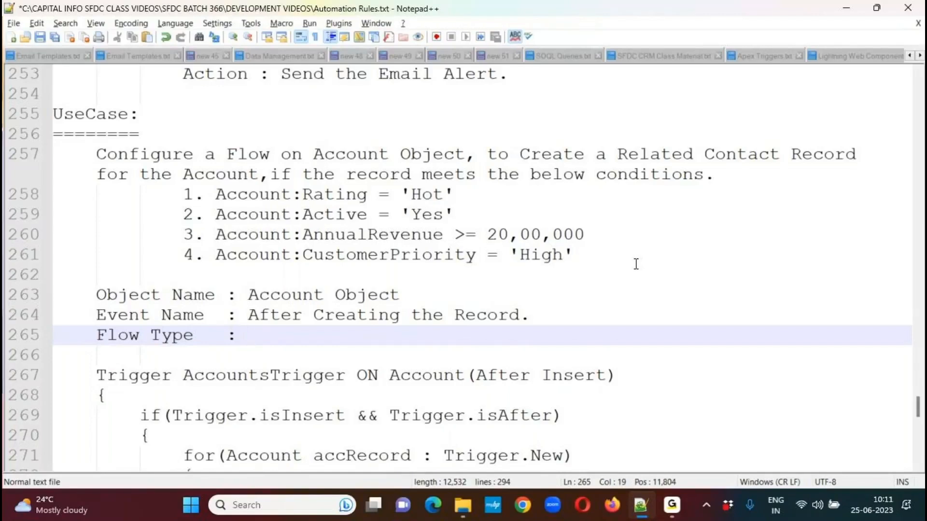
text(REcord)
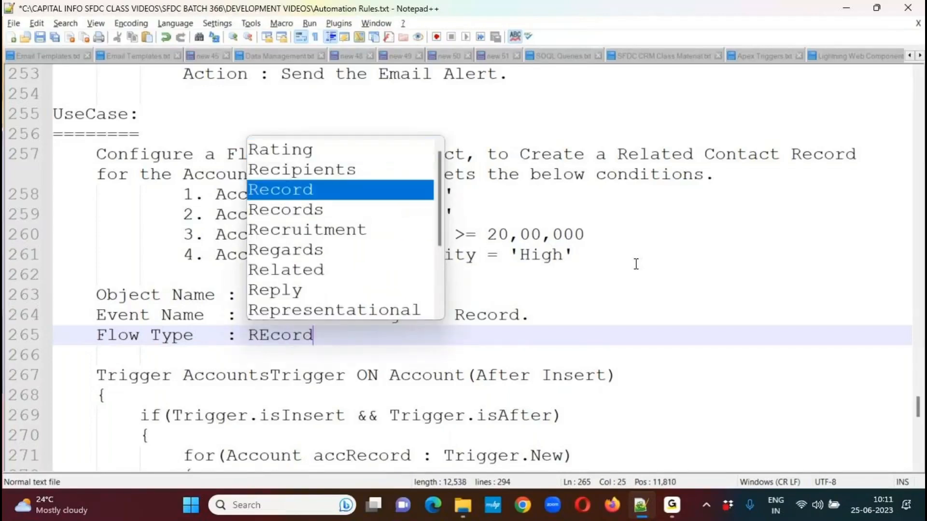
key(Return)
text(Trigge)
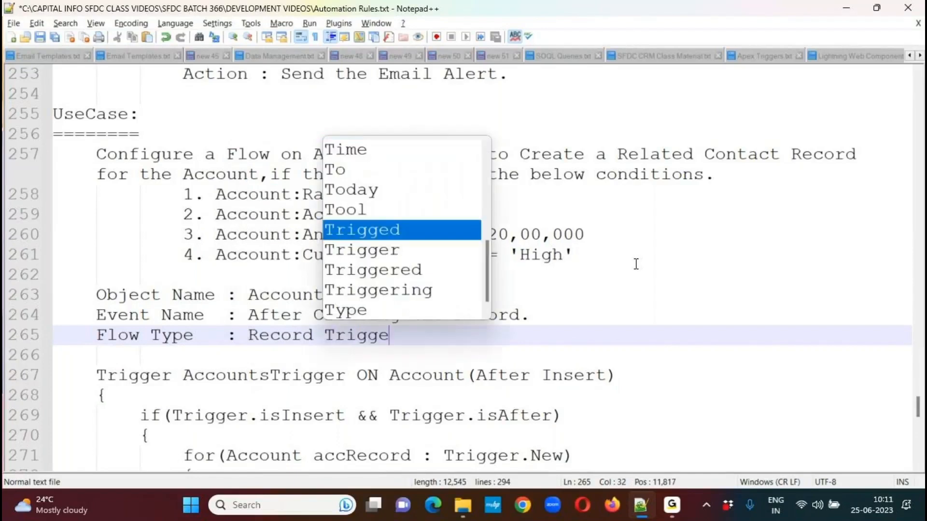
text(red Flow.)
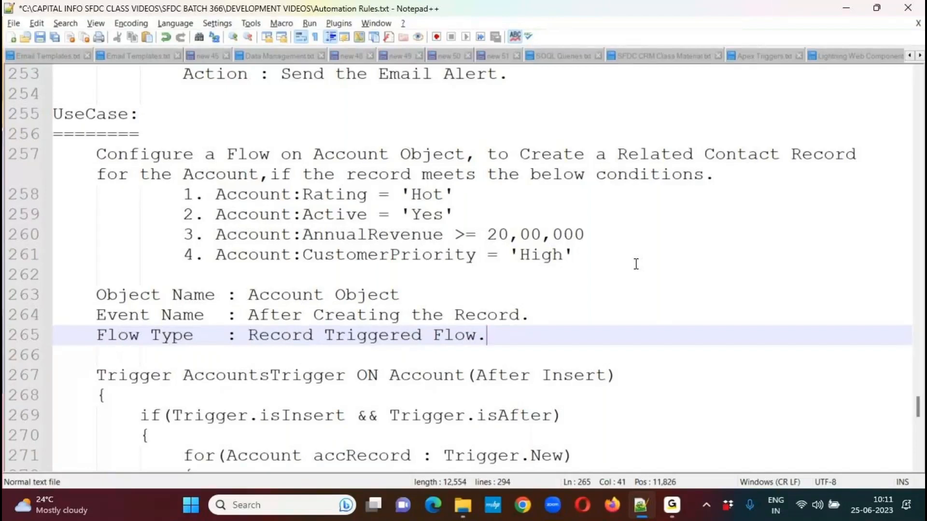
Add the line "Filter Condition:" indented below the Flow Type line and paste a copy of the use case's four Account conditions beneath it.
key(Return)
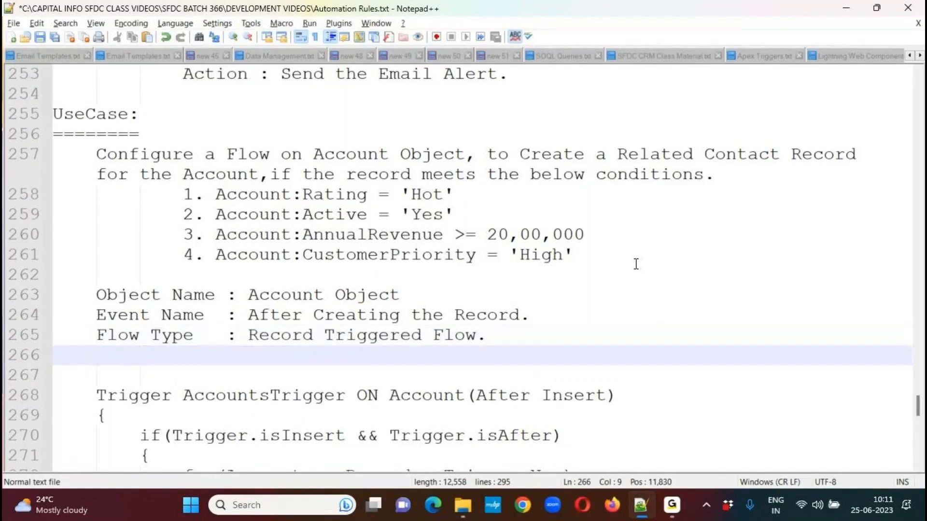
text(Filter Condition:)
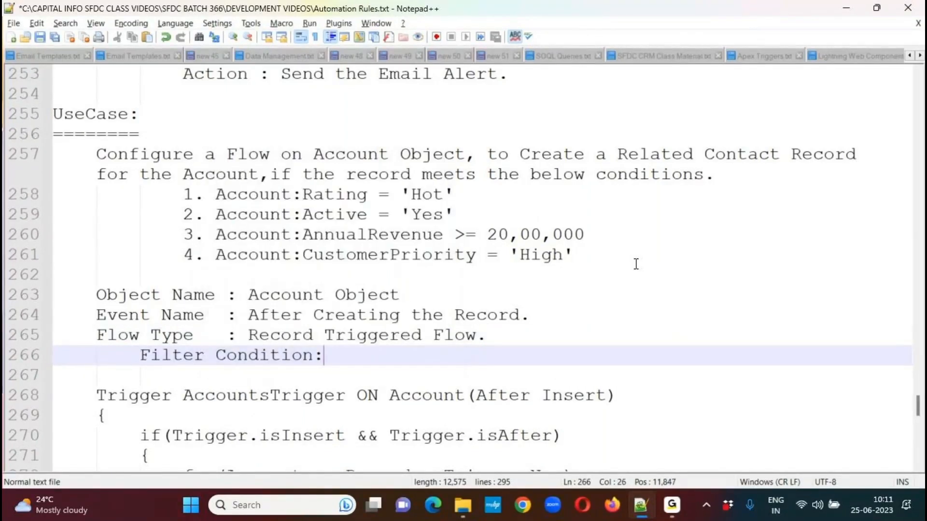
drag(56, 194, 592, 250)
key(ctrl+c)
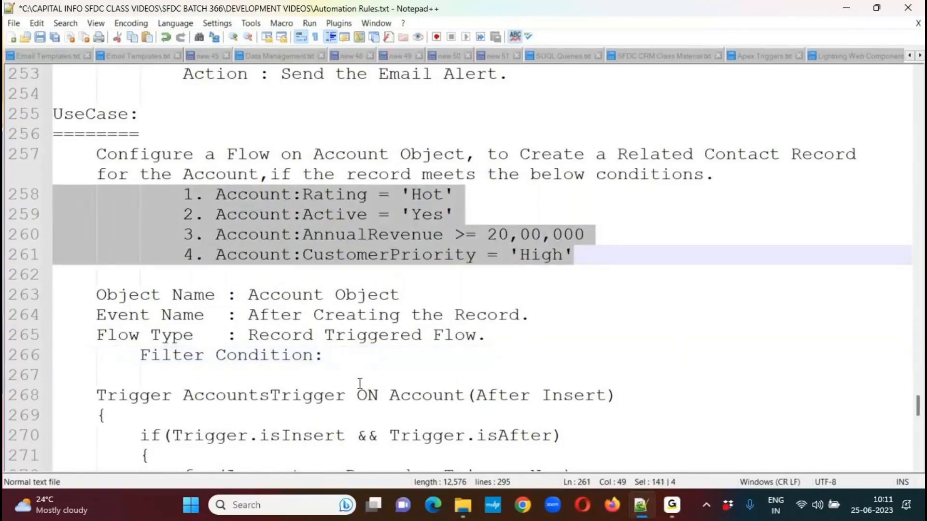
click(323, 375)
key(Tab)
key(ctrl+v)
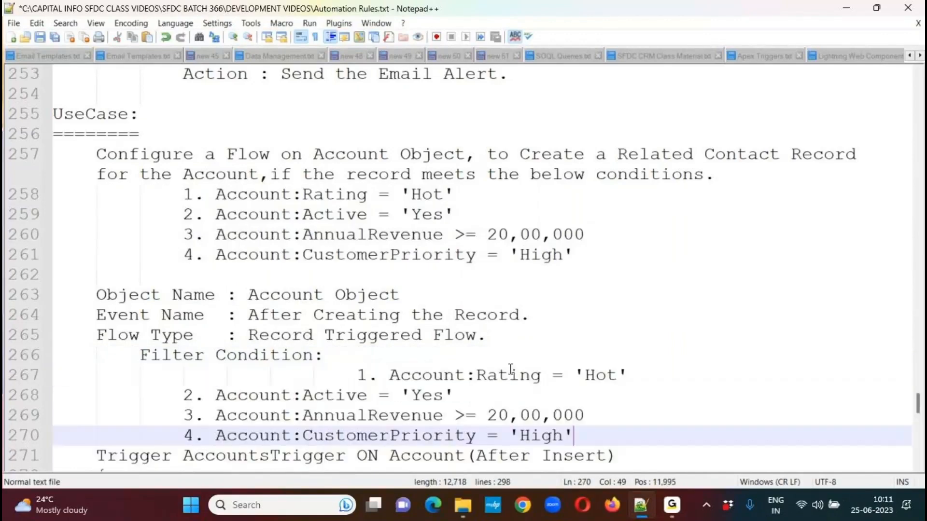
Align the four copied conditions under Filter Condition at the same indent, removing two tab widths of excess indentation from all of them.
shift+click(192, 396)
key(Tab)
key(Tab)
key(Tab)
key(Tab)
click(313, 376)
click(272, 374)
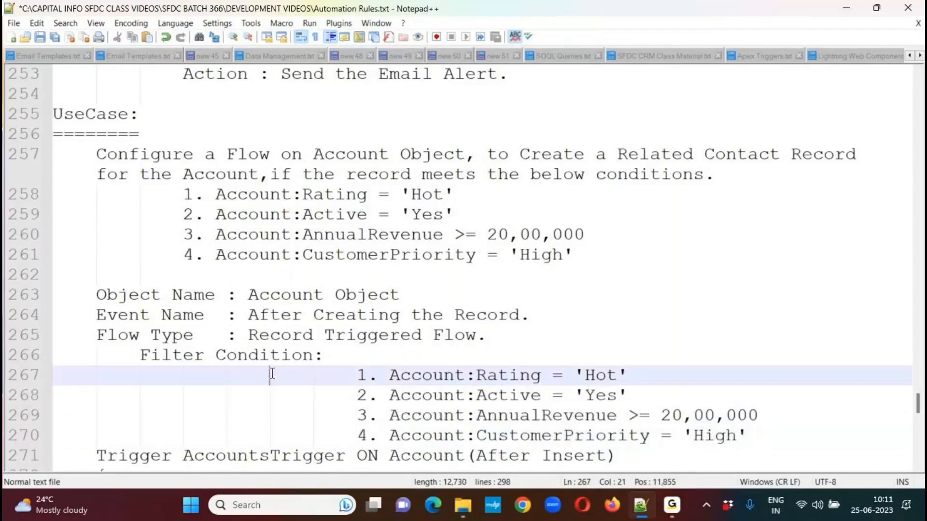
drag(278, 379, 350, 442)
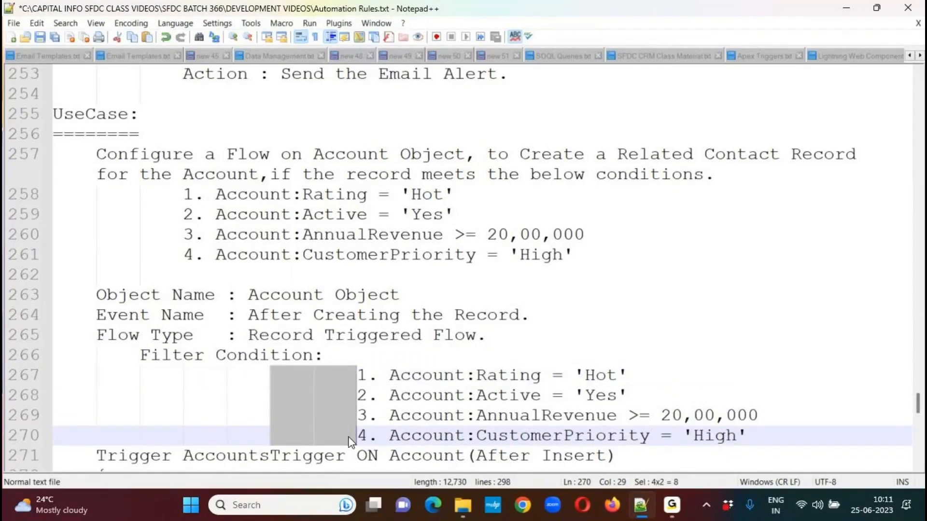
key(Delete)
Insert blank lines after the fourth filter condition and add the label "Action :" at the same indent as Filter Condition.
key(End)
key(Return)
key(Return)
key(Return)
key(Return)
key(Return)
key(Return)
key(Return)
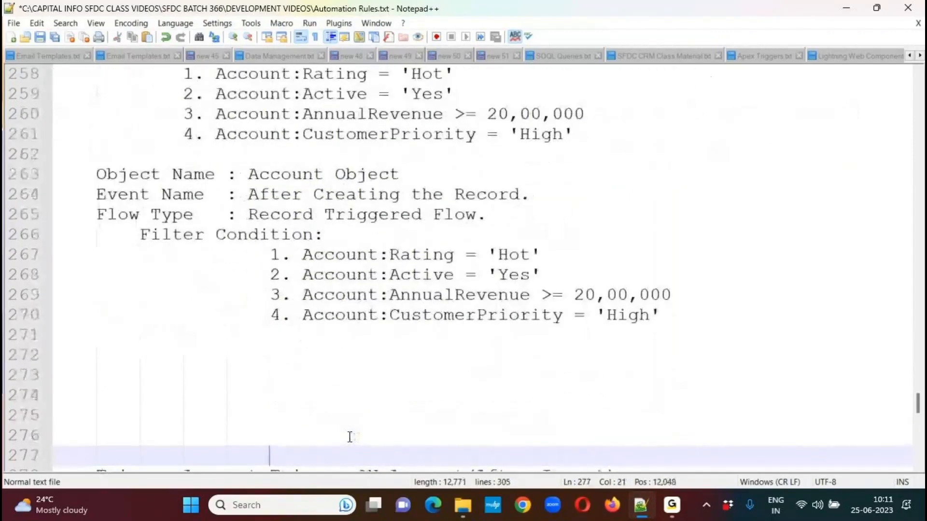
key(Up)
key(Up)
key(Up)
key(Up)
key(Up)
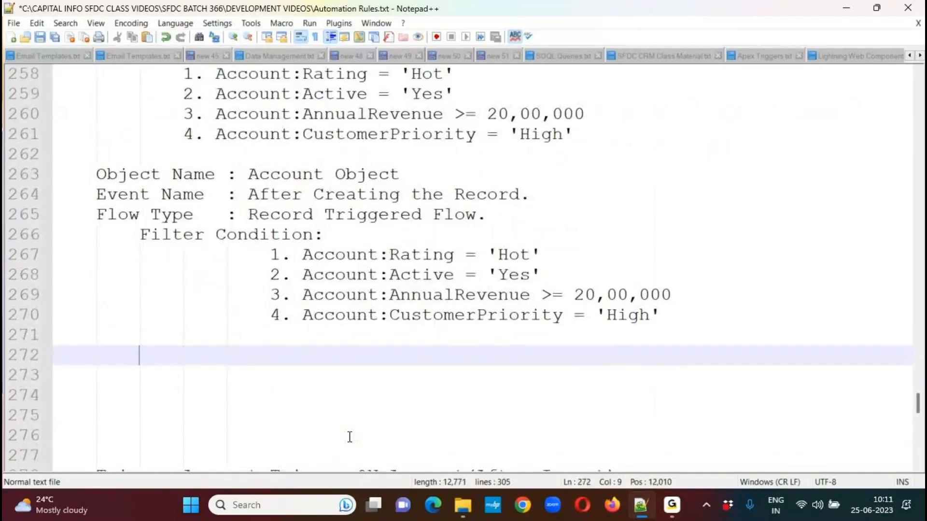
text(Action :)
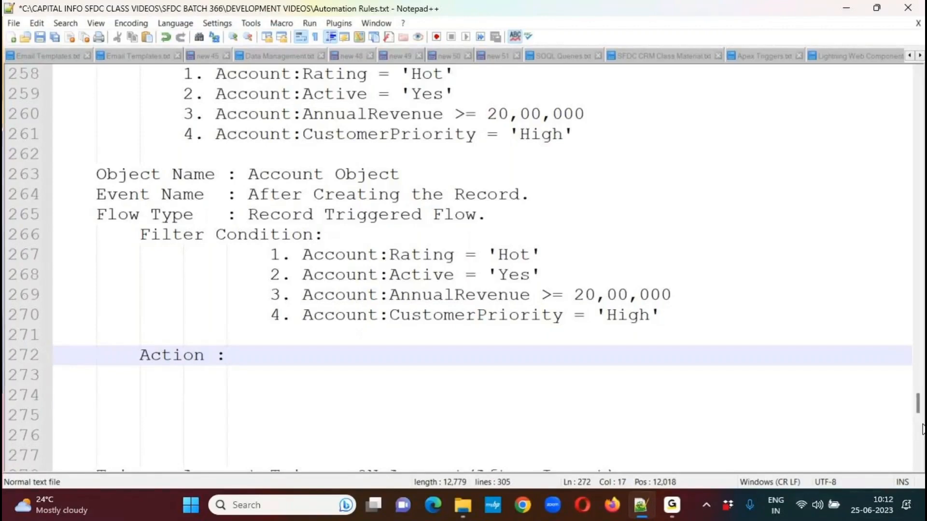
Review the notes' Data Elements section, covering its purpose and the four example elements for DML operations.
drag(921, 409, 921, 305)
drag(173, 274, 370, 274)
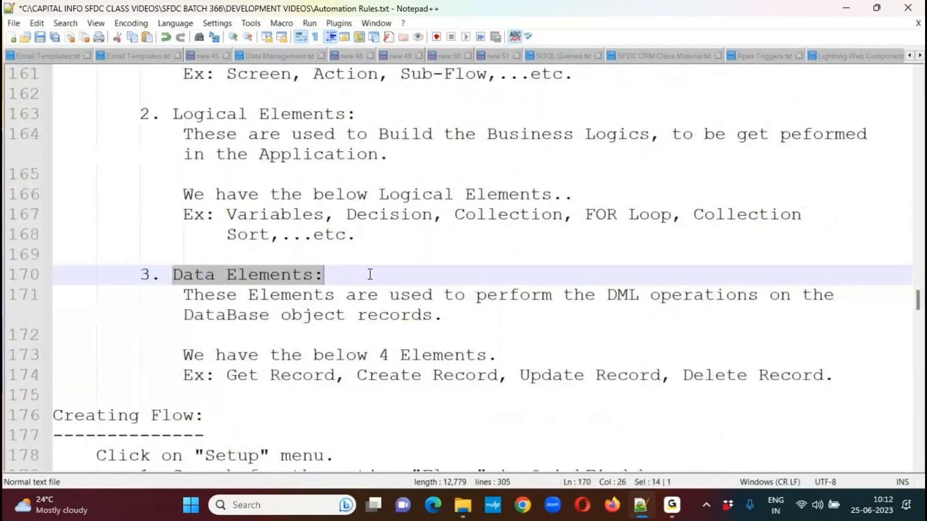
drag(193, 295, 546, 319)
click(356, 320)
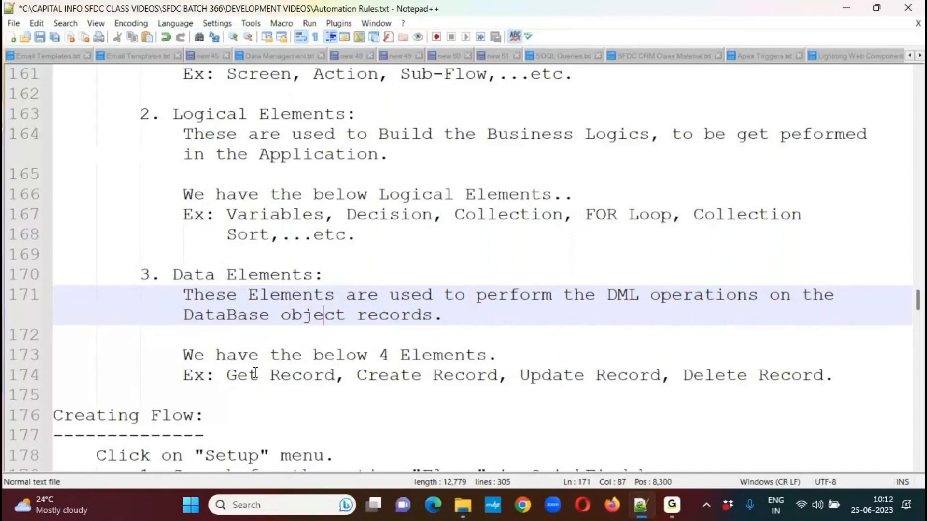
drag(184, 355, 498, 357)
drag(237, 376, 695, 375)
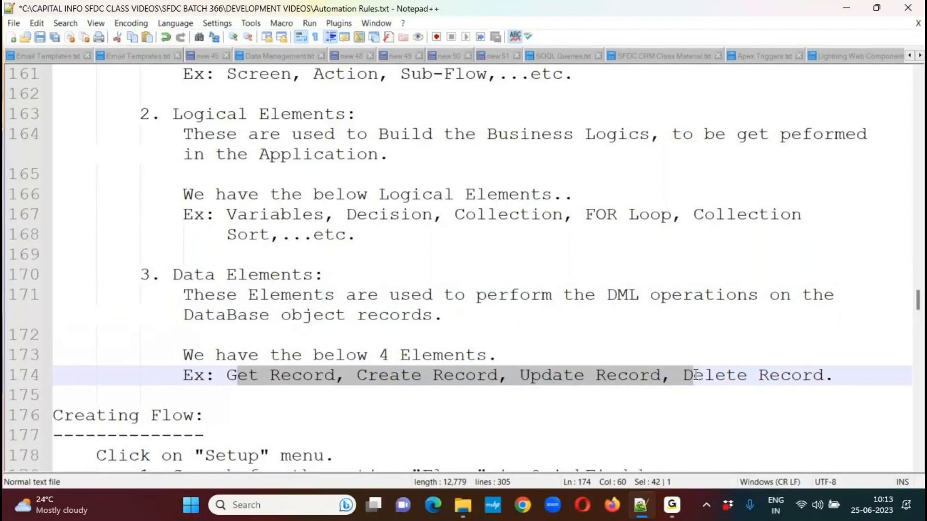
click(408, 405)
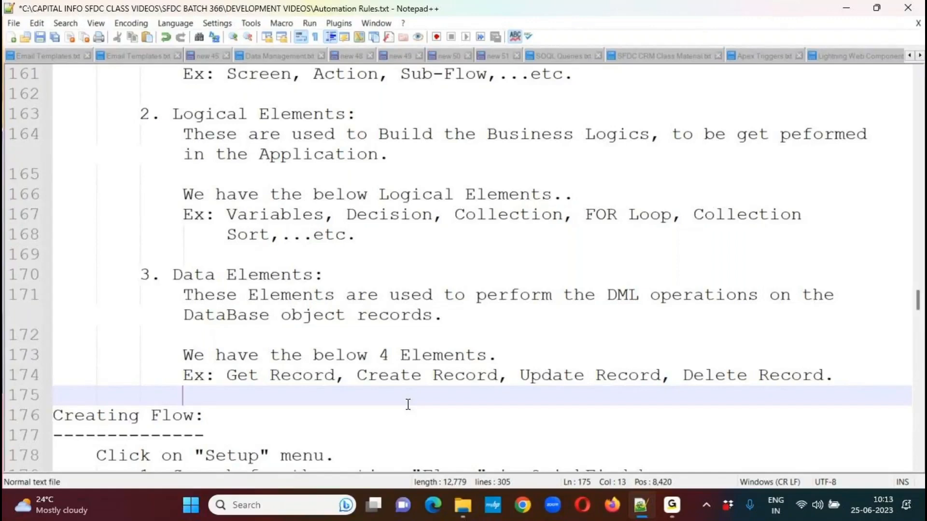
drag(920, 301, 921, 407)
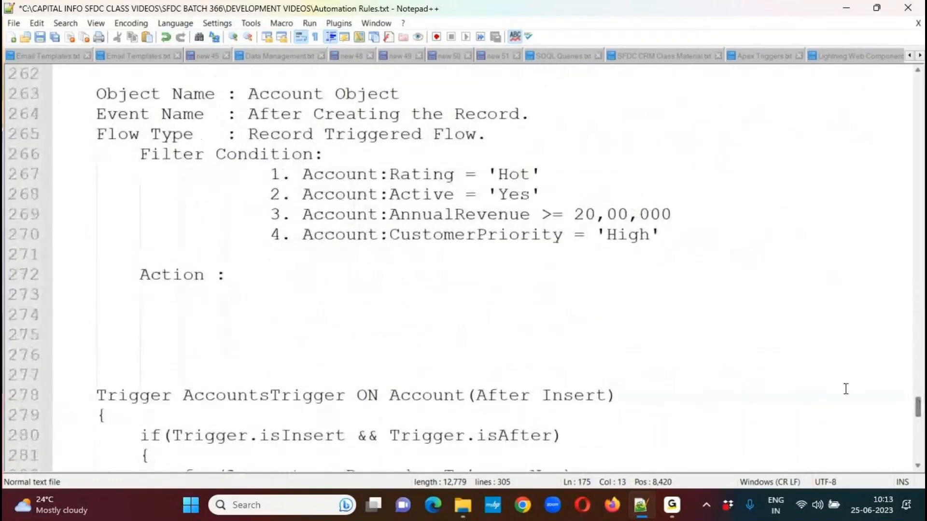
Complete the Action line with "Create a Record.".
click(245, 279)
text(Cre)
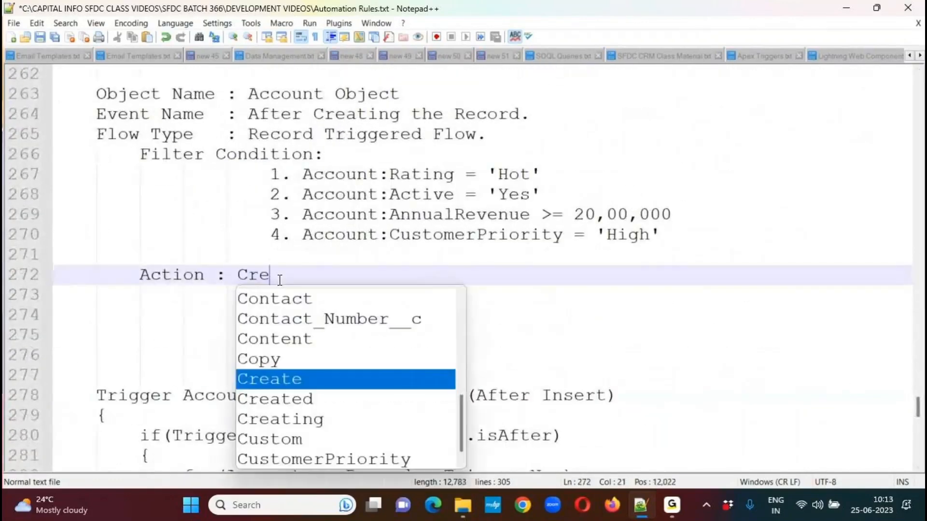
text(ate a Record.)
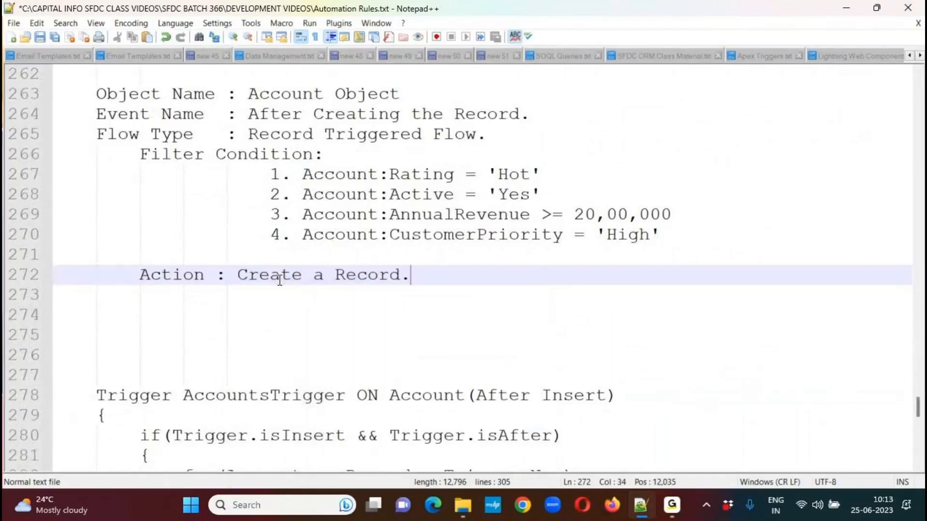
Add the line "Object Name to Create Record : Contact." indented below the Action line.
key(Return)
text(Obkje)
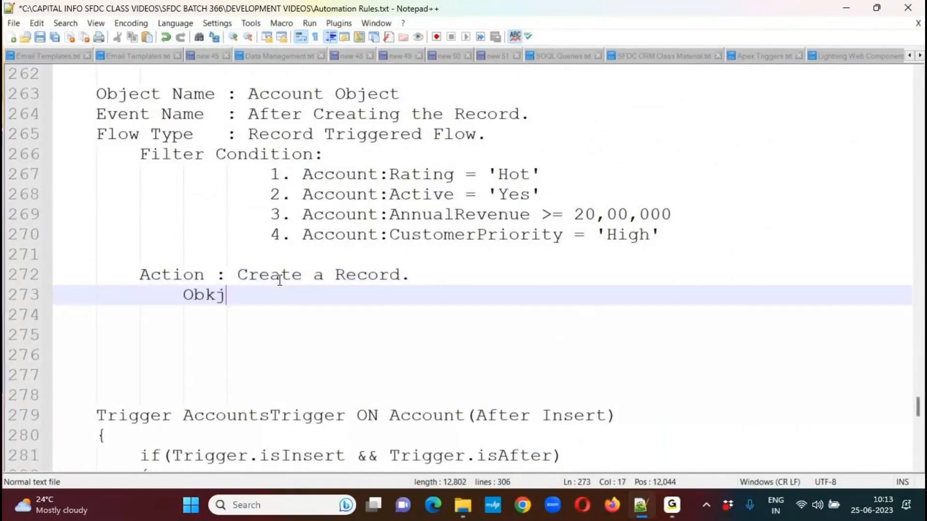
key(BackSpace)
key(BackSpace)
key(BackSpace)
text(jec)
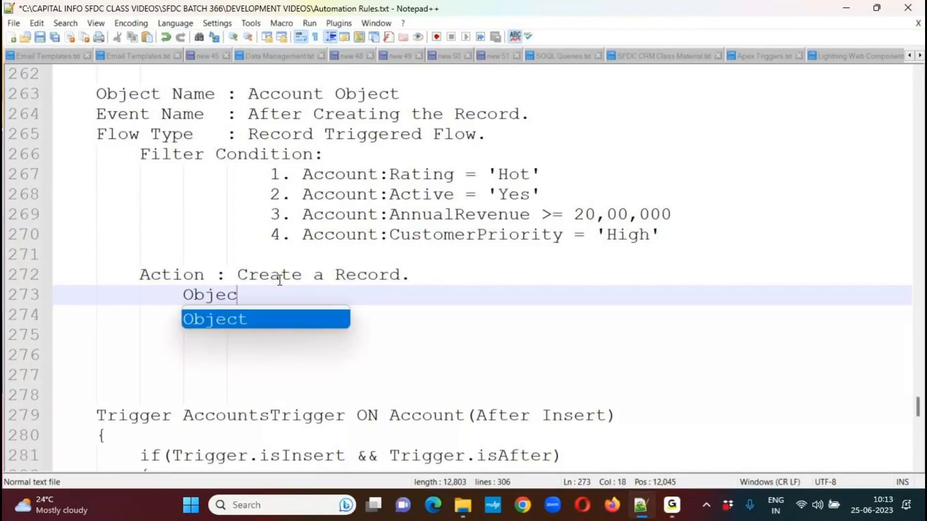
text(t Name to )
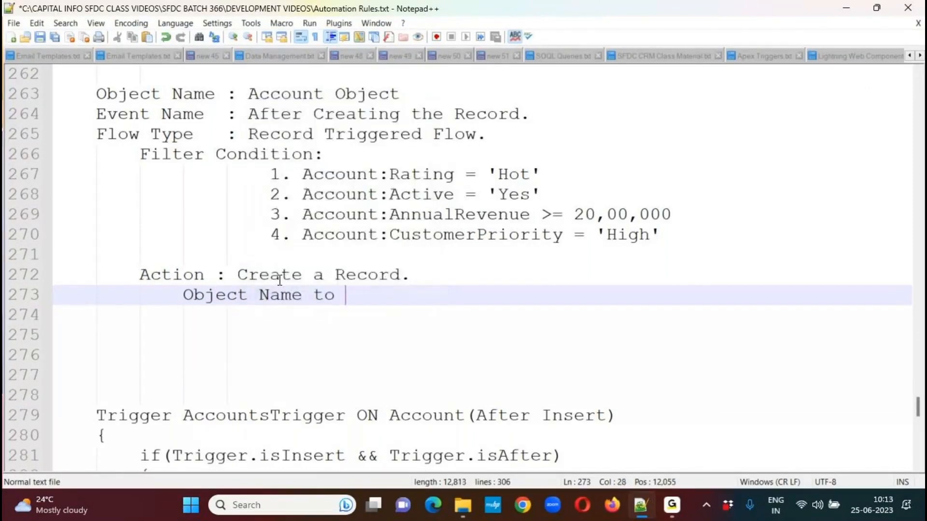
text(Create Record : )
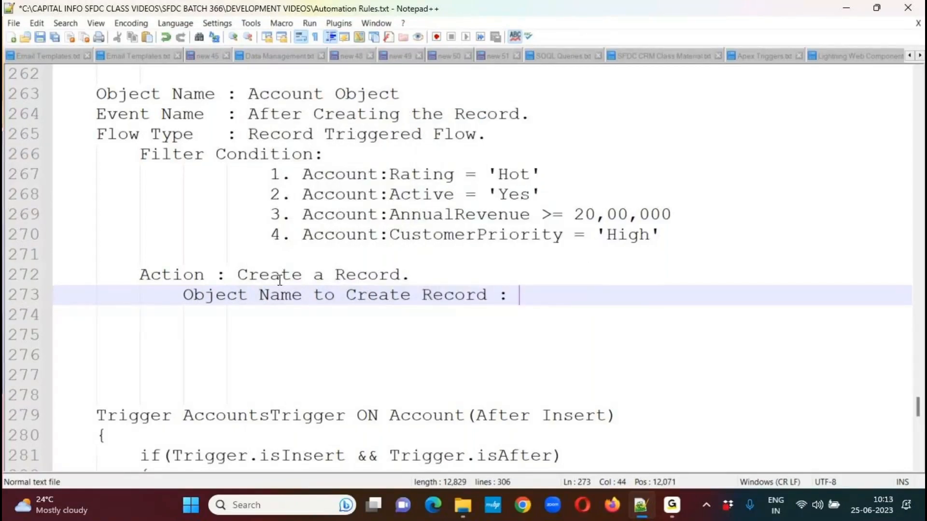
text(Contact.)
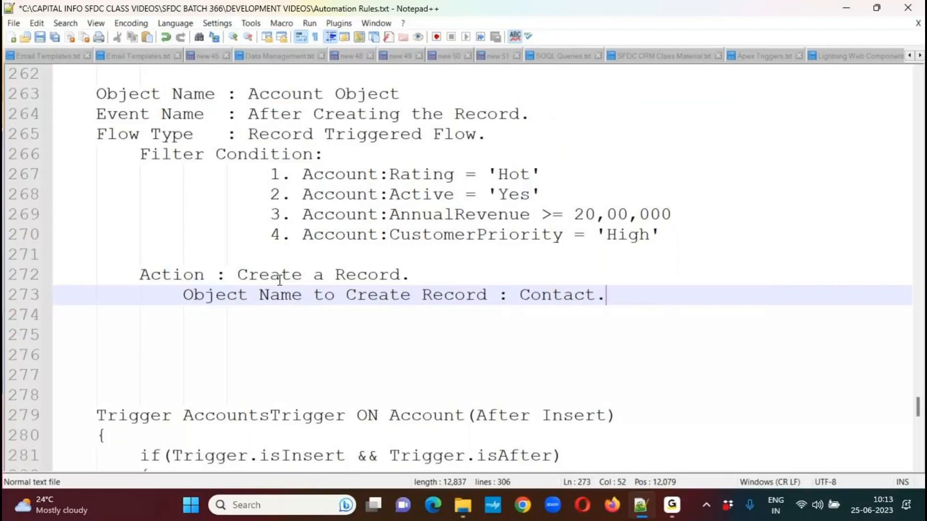
Add the line "Set the Values for the fields:" one indent deeper below the Object Name to Create Record line.
key(Return)
key(Tab)
text(Se)
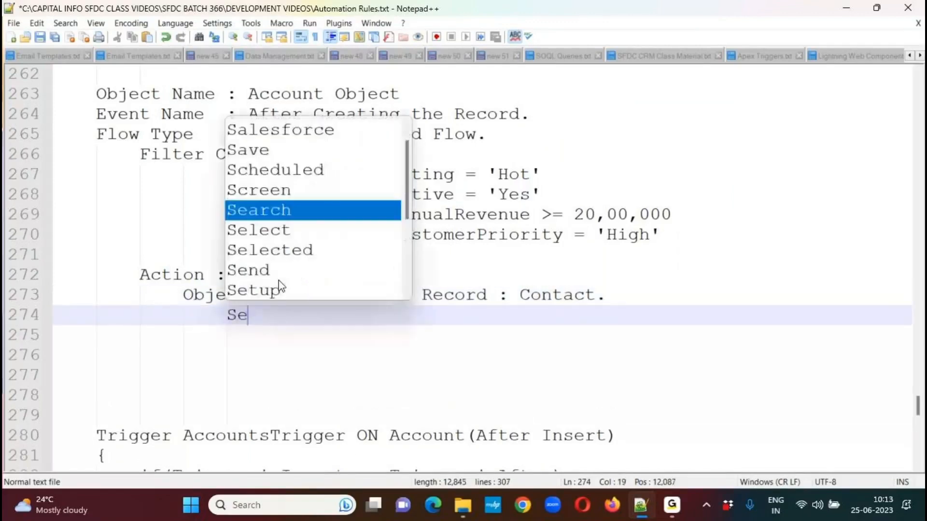
text(t the Values fo)
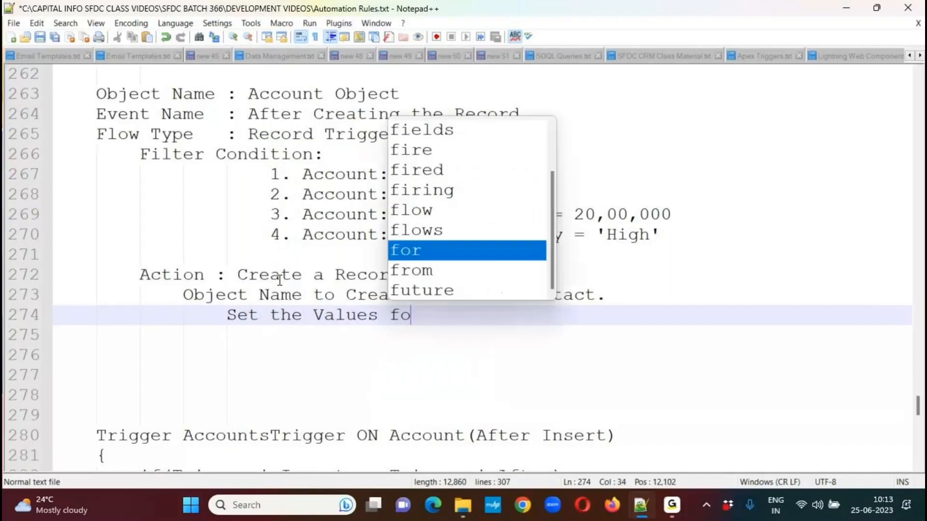
text(r the fields:)
key(Return)
key(Tab)
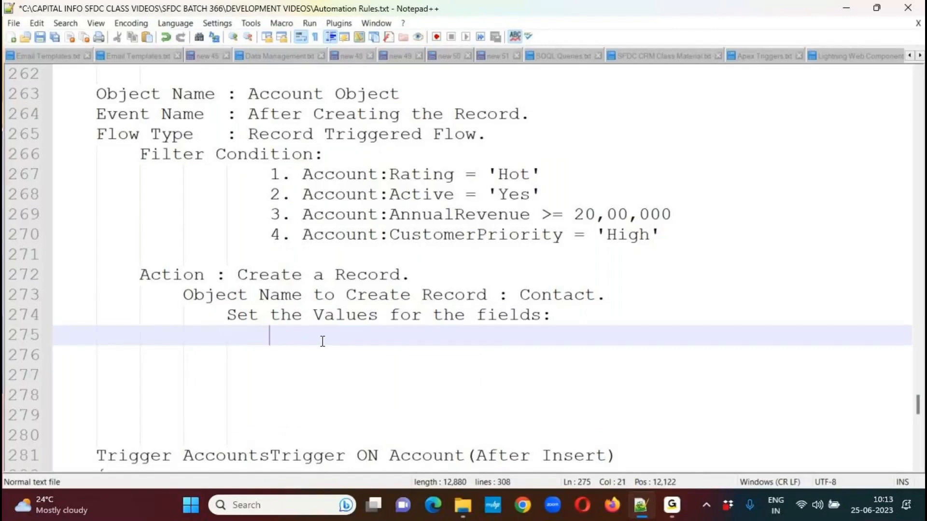
Insert several more blank lines between the "Set the Values for the fields:" line and the trigger code.
scroll(864, 394, down, 5)
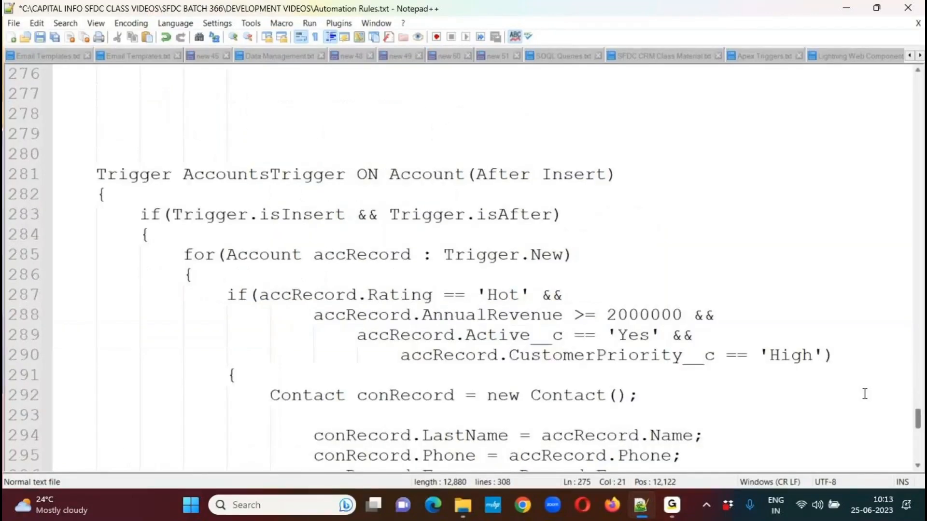
click(919, 72)
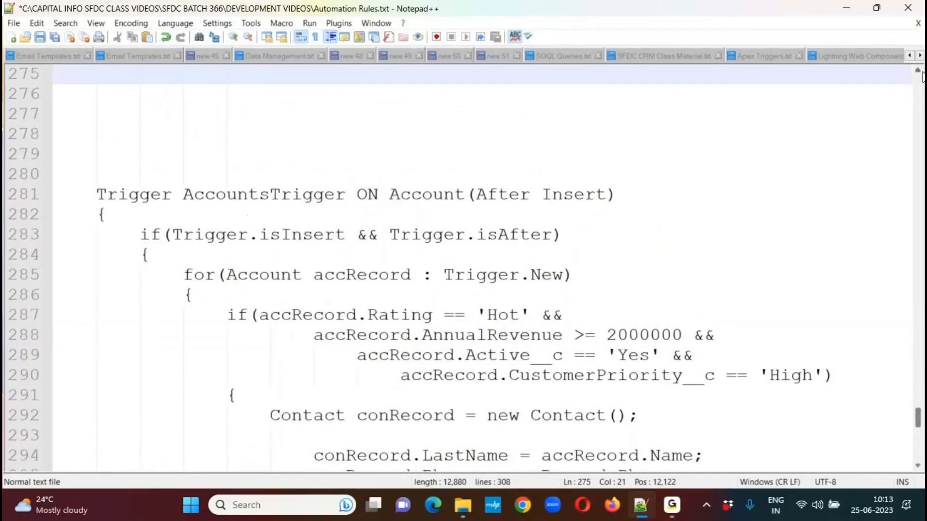
scroll(323, 149, up, 1)
key(Return)
key(Return)
key(Return)
key(Return)
key(Return)
key(Return)
key(Return)
key(Return)
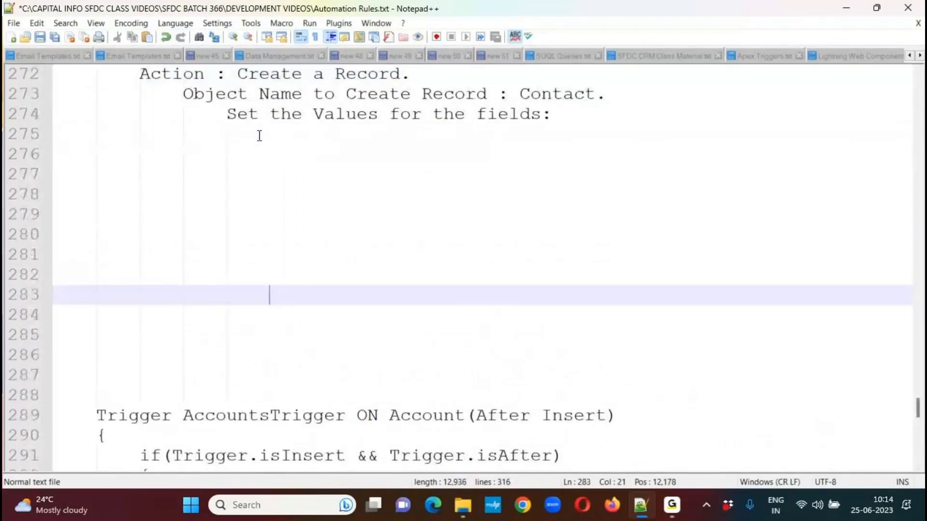
key(Return)
key(Up)
key(Up)
key(Up)
key(Up)
key(Up)
key(Up)
key(Up)
key(Up)
key(Up)
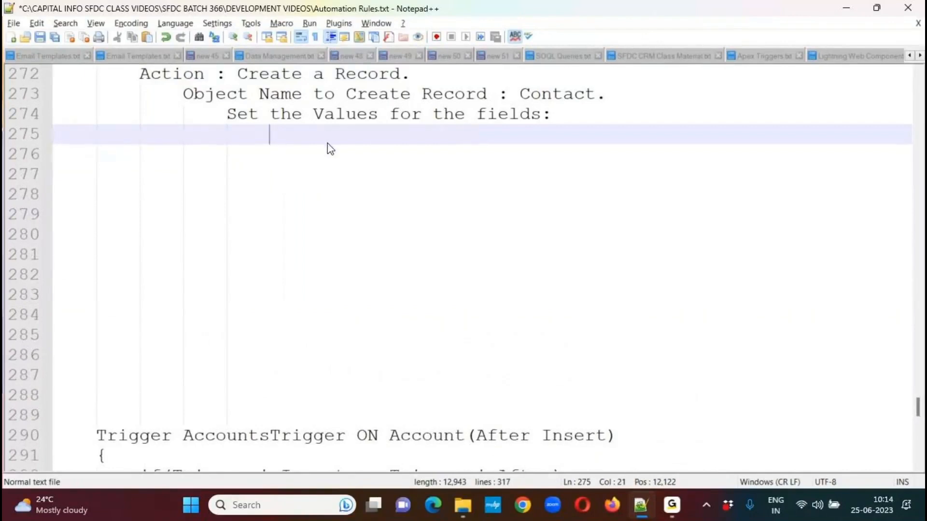
Add the column headings "Target Field" and "Source Field" on one tab-separated line below "Set the Values for the fields:".
key(Tab)
text(Target F)
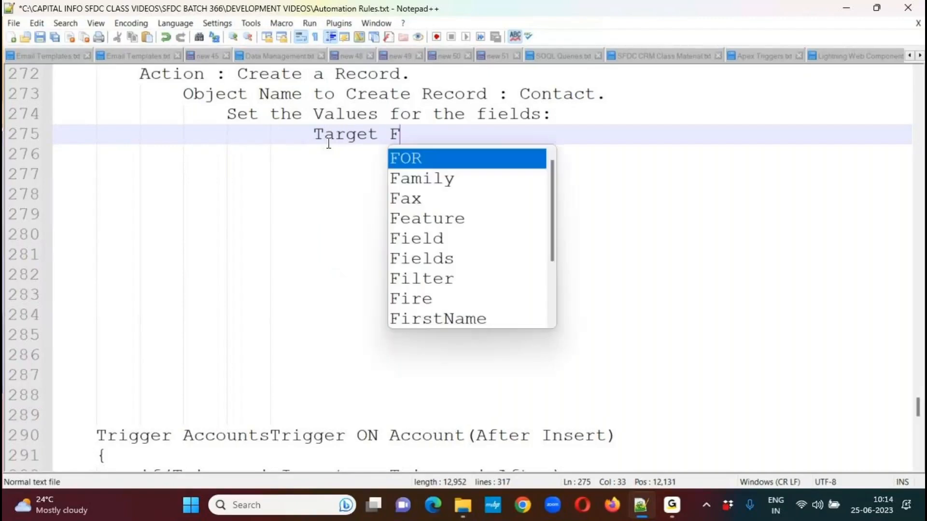
text(ield)
key(Tab)
key(Tab)
key(Tab)
text(Source Field)
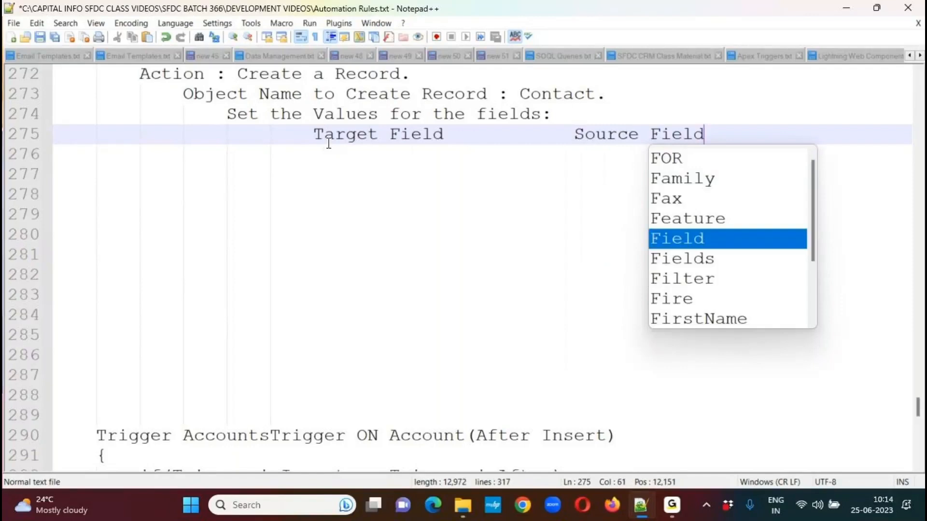
Underline the Target Field and Source Field headings with a dashed line spanning both columns, followed by a new line.
key(Return)
text(--------------------------------------)
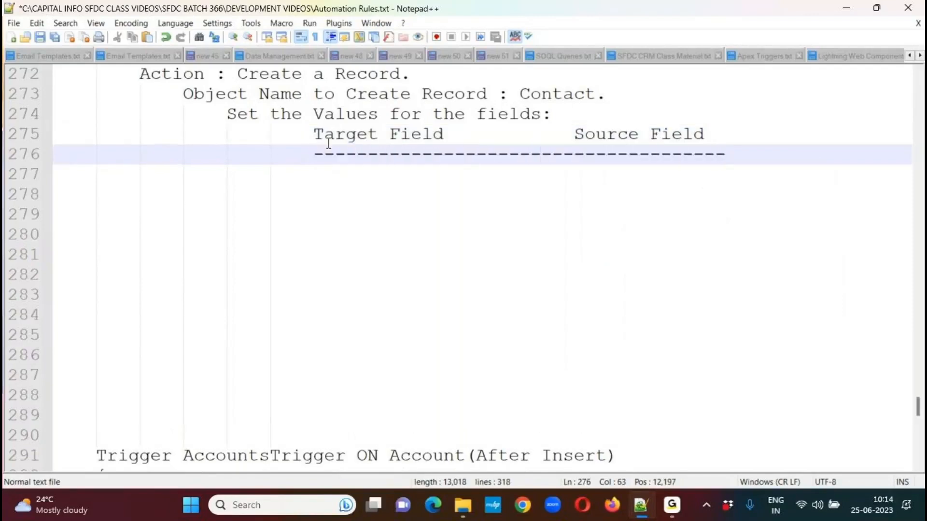
key(Return)
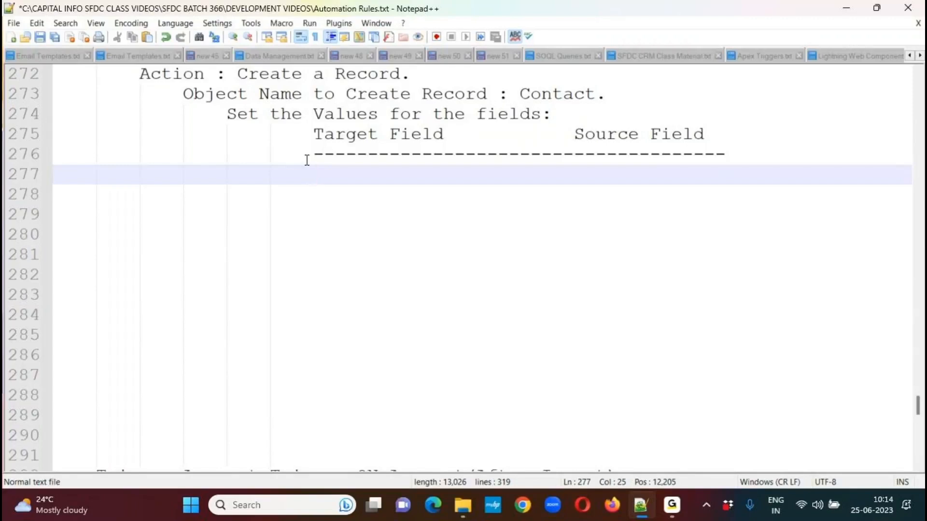
Enter "Contact:" at once on nine consecutive lines in the Target Field column, starting directly below the dashed line.
drag(319, 174, 311, 335)
text(C)
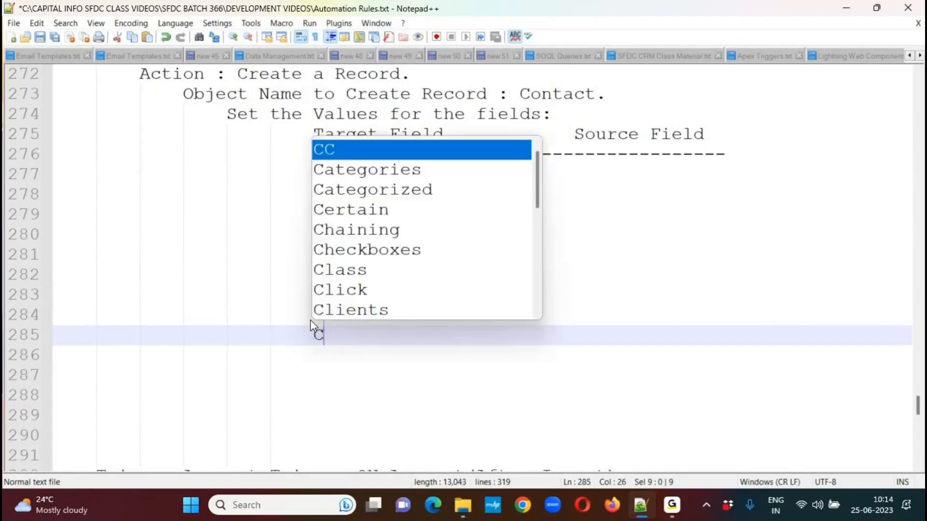
text(ontact:)
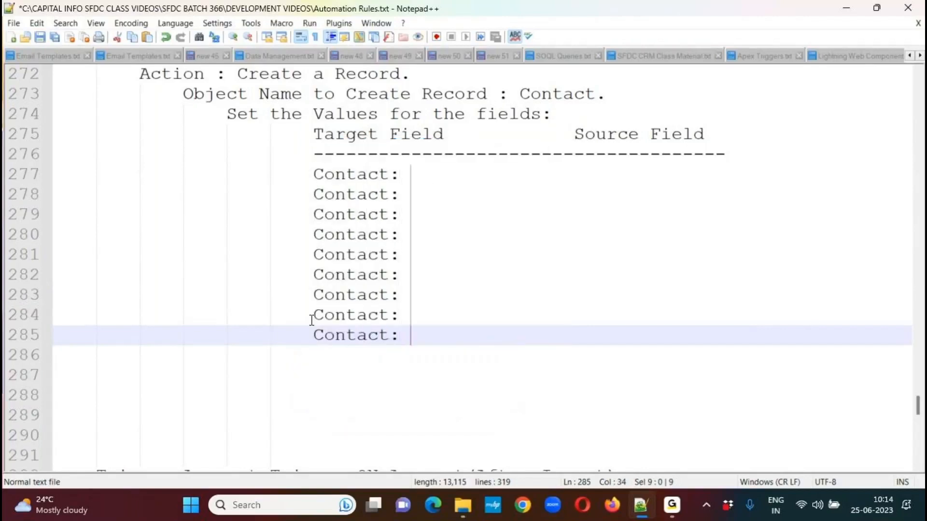
key(Up)
key(Up)
key(Up)
key(Up)
key(Up)
key(Up)
key(Up)
key(Up)
key(Left)
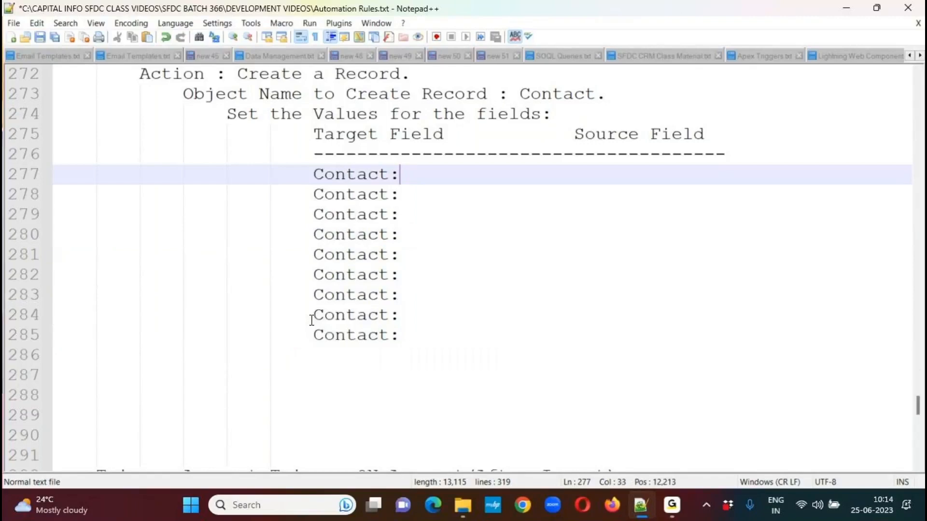
Complete the first three "Contact:" entries in the Target Field column with LastName, Phone and Fax.
text(LastNam)
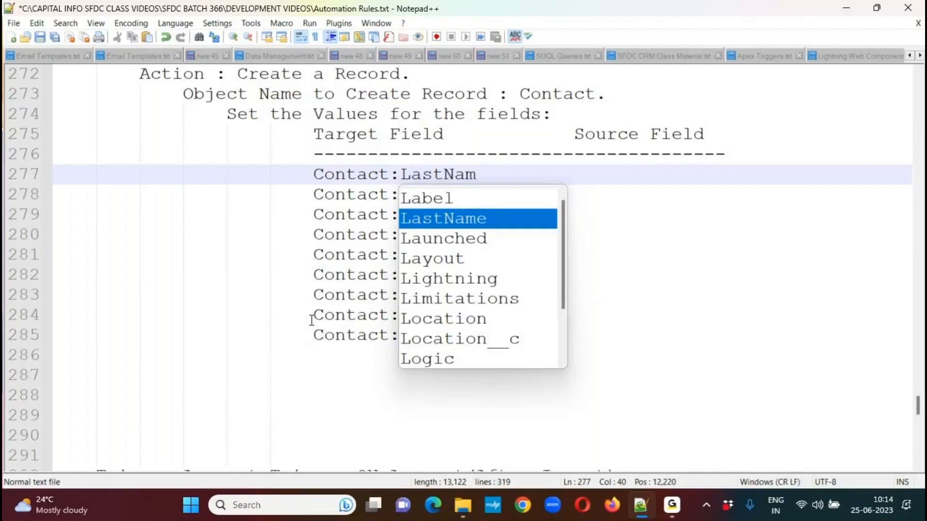
text(e)
key(Down)
key(BackSpace)
text(Phone)
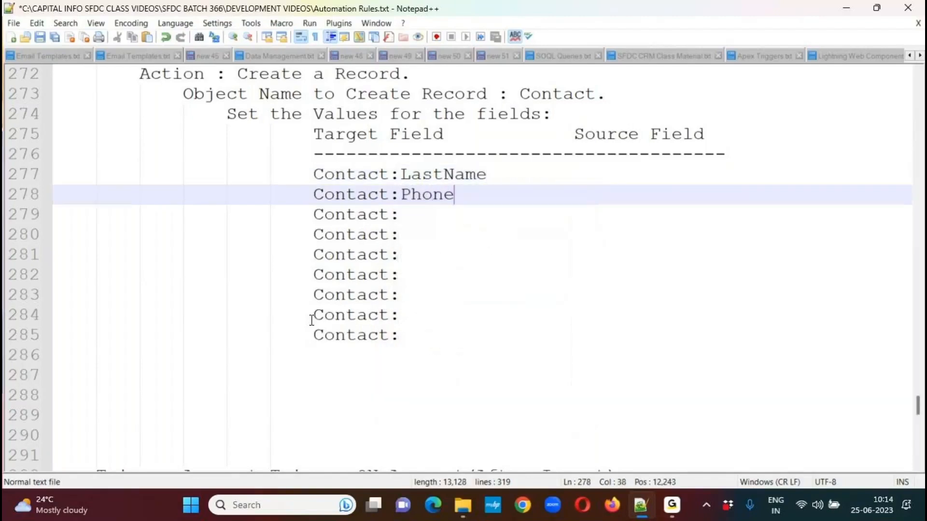
key(Down)
key(Left)
key(Up)
key(Down)
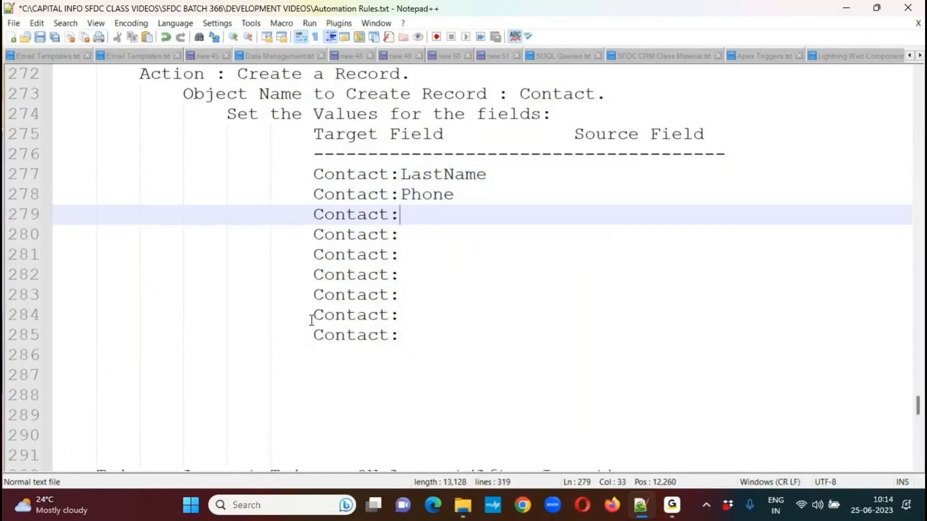
text(Fax)
key(Escape)
key(Down)
key(BackSpace)
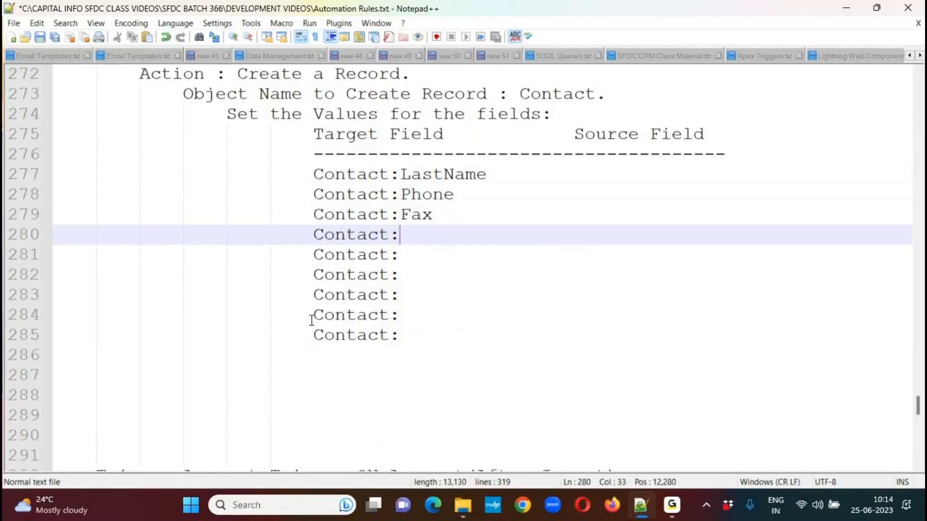
Complete the next three "Contact:" entries below Fax with MailingStreet, MailingCity and MailingState.
text(Ma)
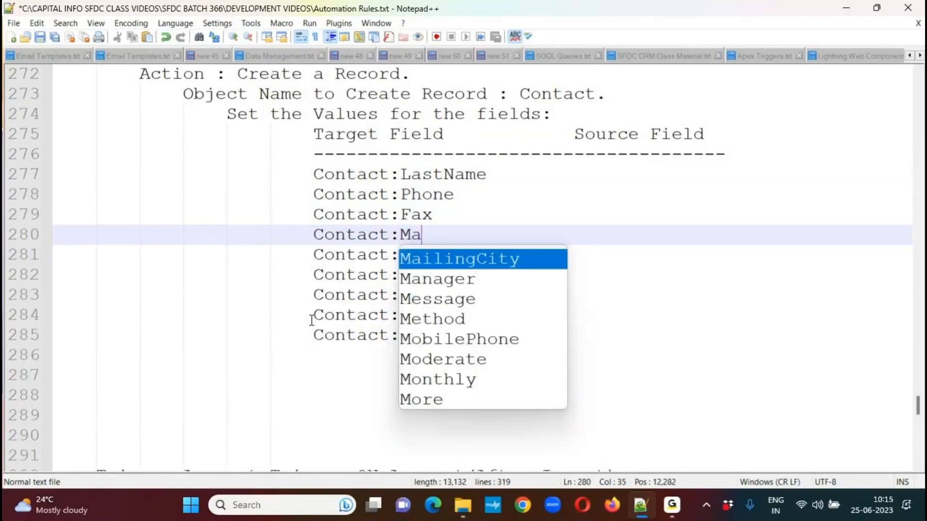
text(ilingStreet)
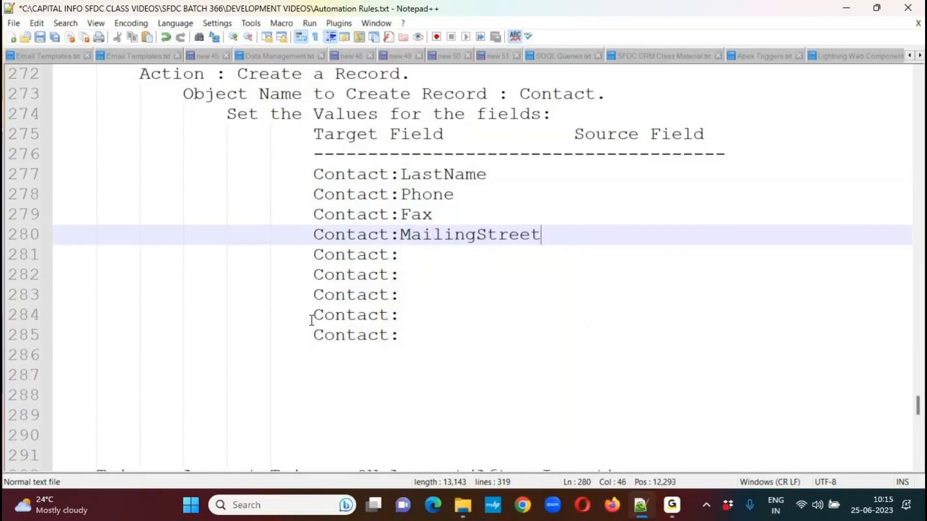
key(Down)
text(Mail)
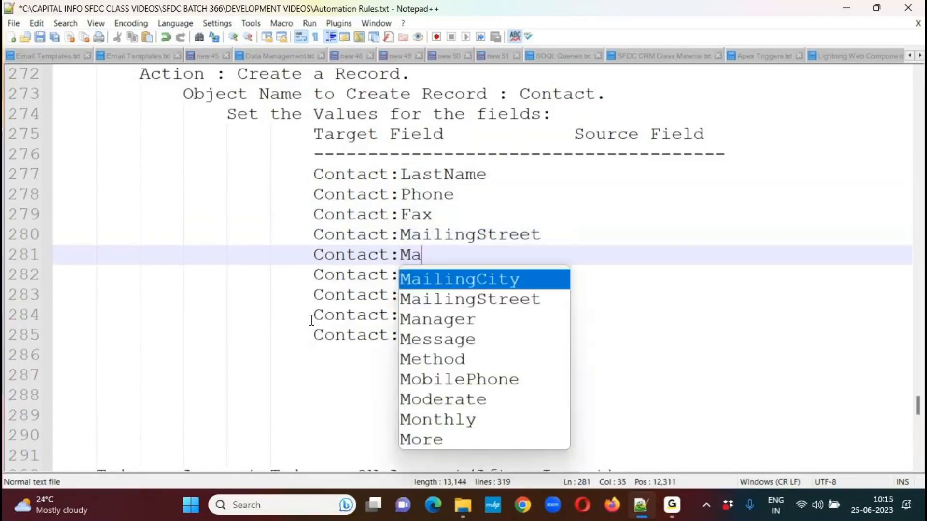
key(Return)
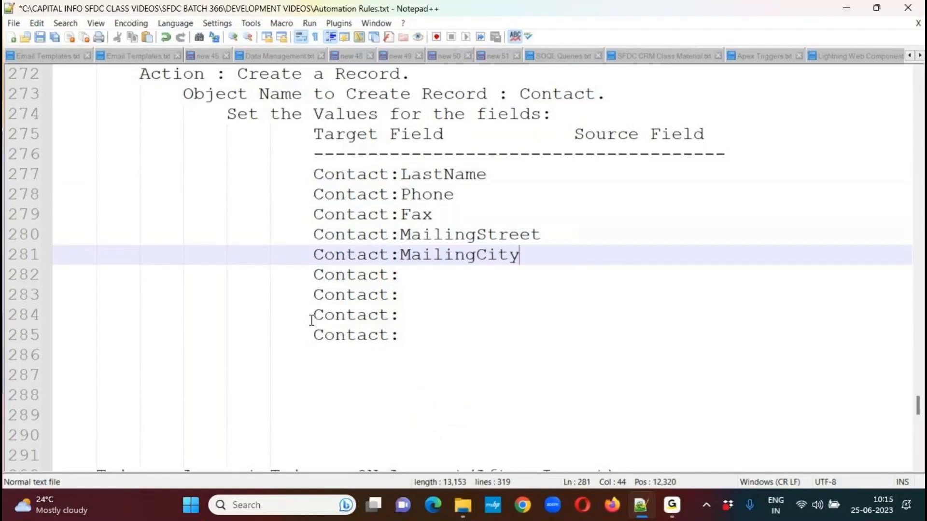
key(Down)
text(Mail)
key(Down)
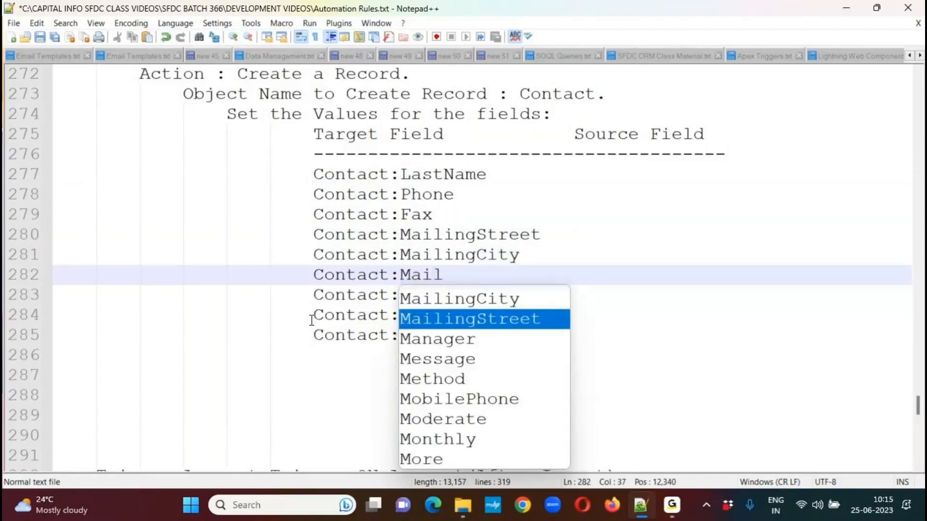
key(Return)
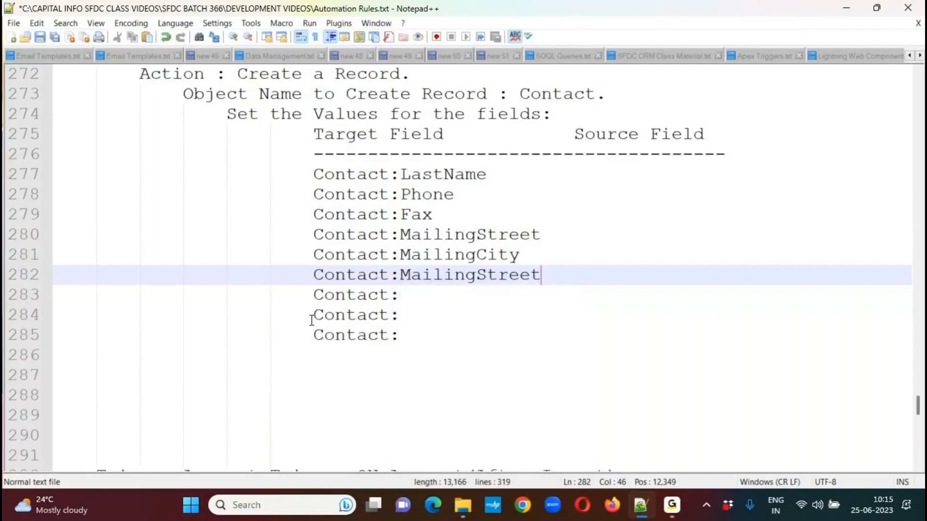
key(BackSpace)
key(BackSpace)
key(BackSpace)
key(BackSpace)
text(ate)
Complete the last three "Contact:" entries with MailingPostalCode, MailingCountry and AccountId.
key(Down)
text(Ma)
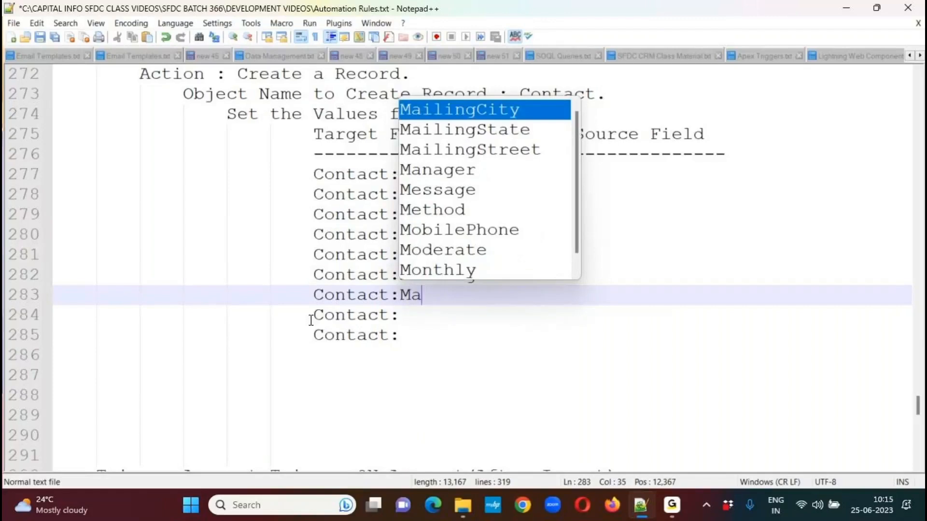
text(ilingPostalCode)
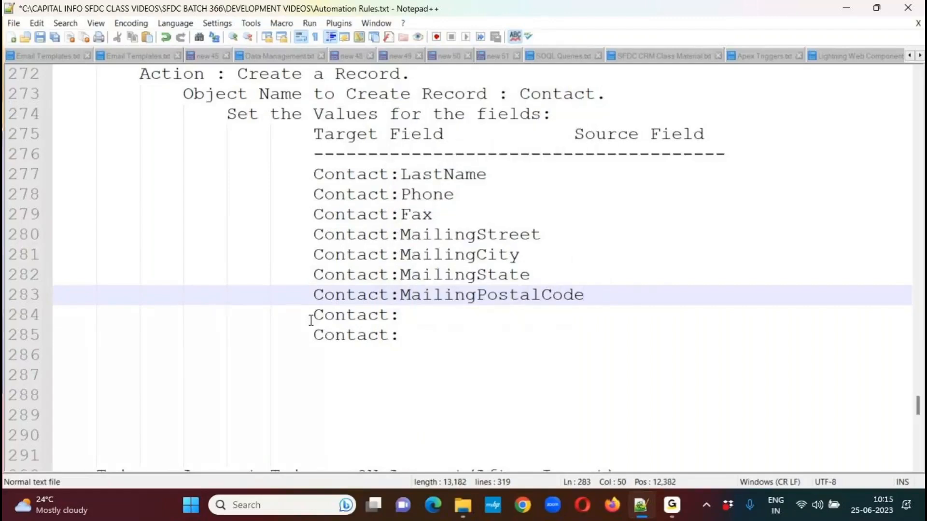
key(Down)
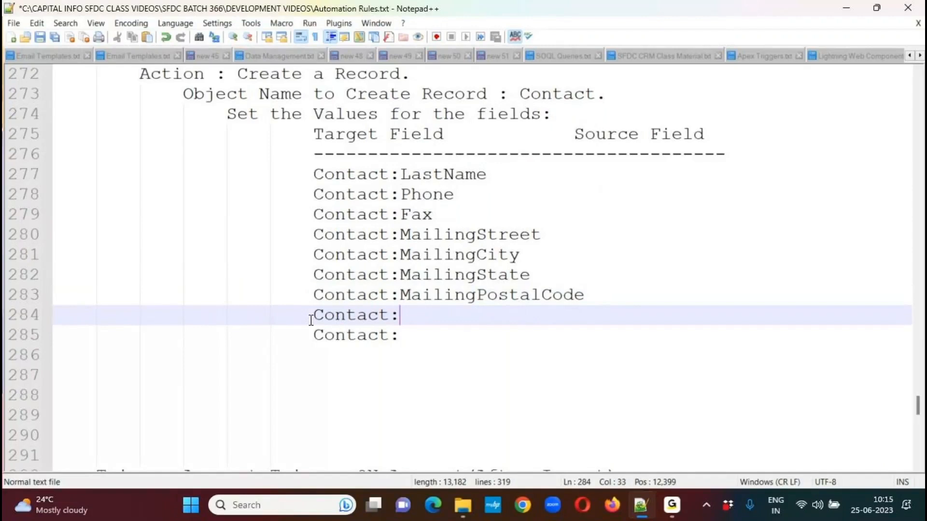
text(Mailing)
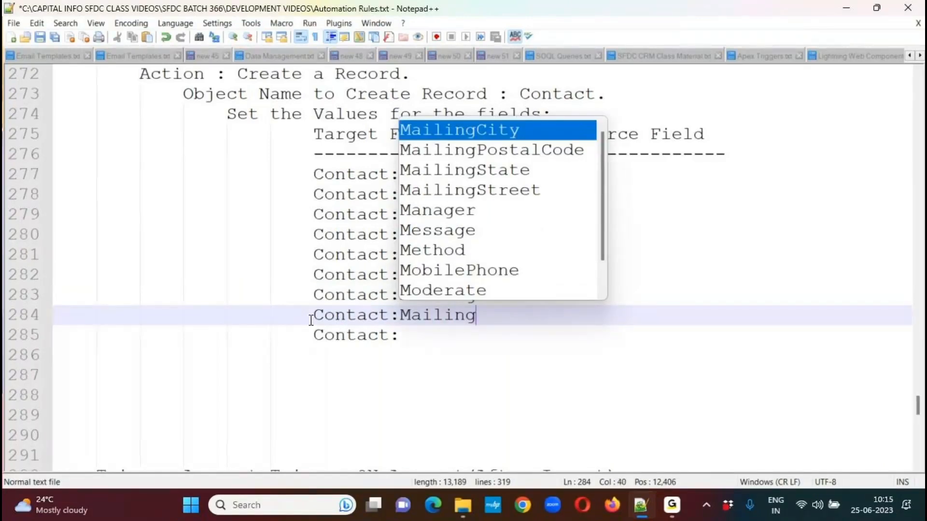
text(Country)
key(Down)
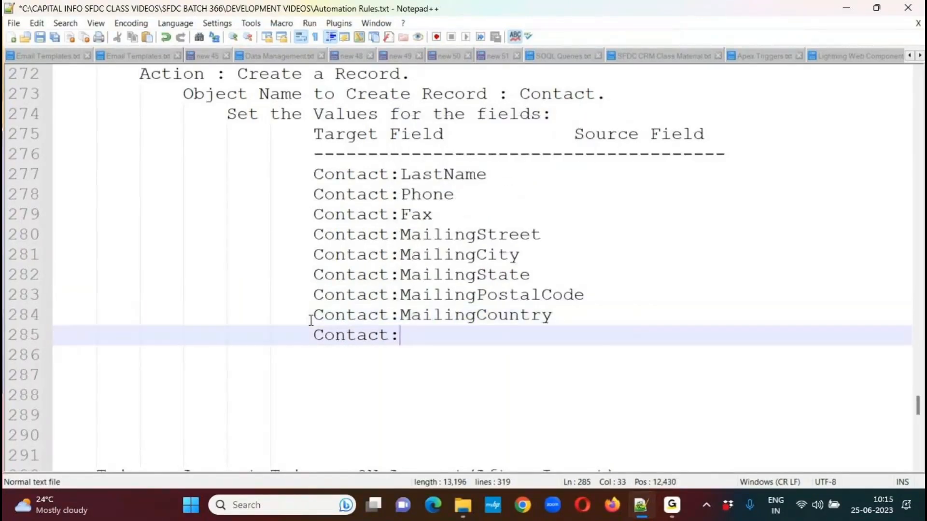
text(AccountId)
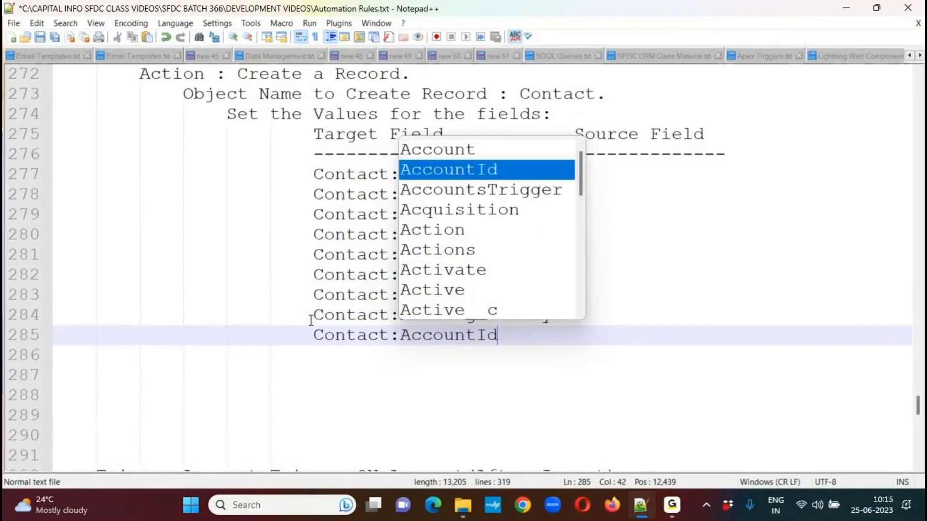
key(Escape)
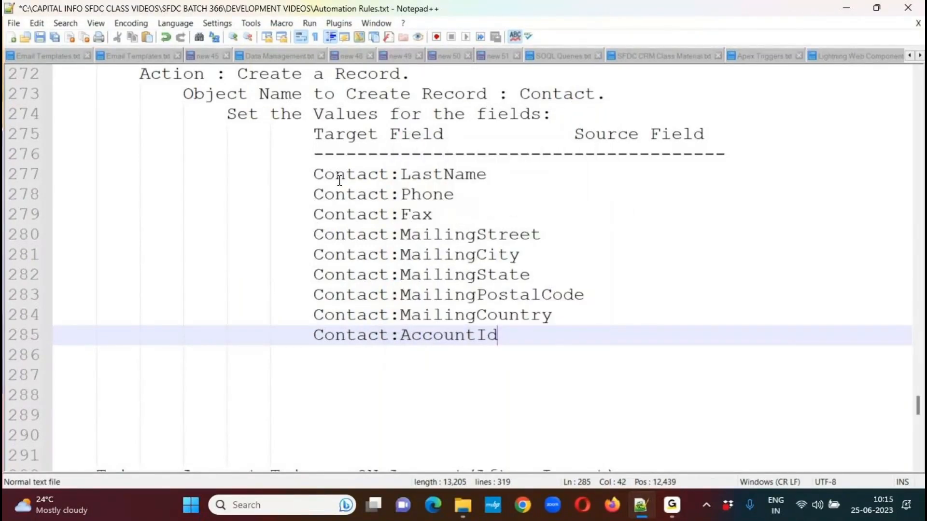
Move the Source Field heading two tab stops further right and lengthen the dashed line beneath to span both headings.
click(313, 132)
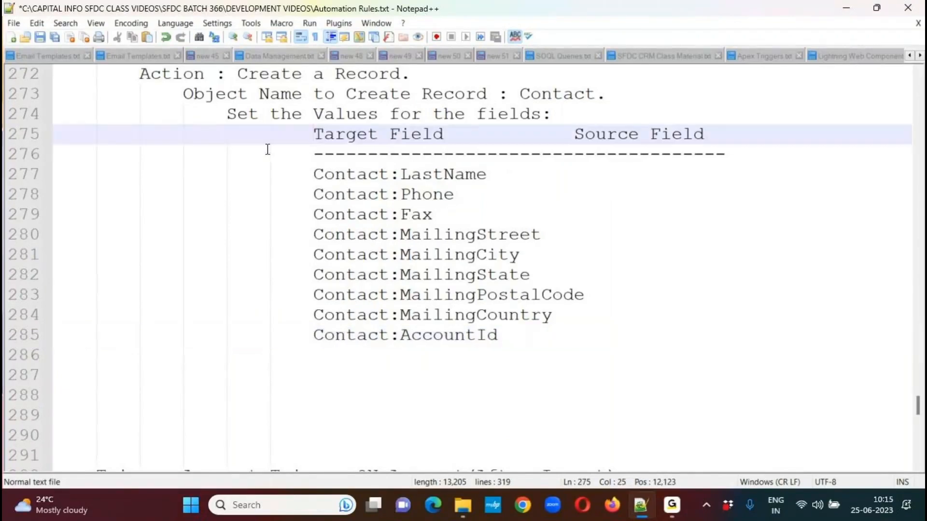
click(575, 135)
key(Tab)
key(Tab)
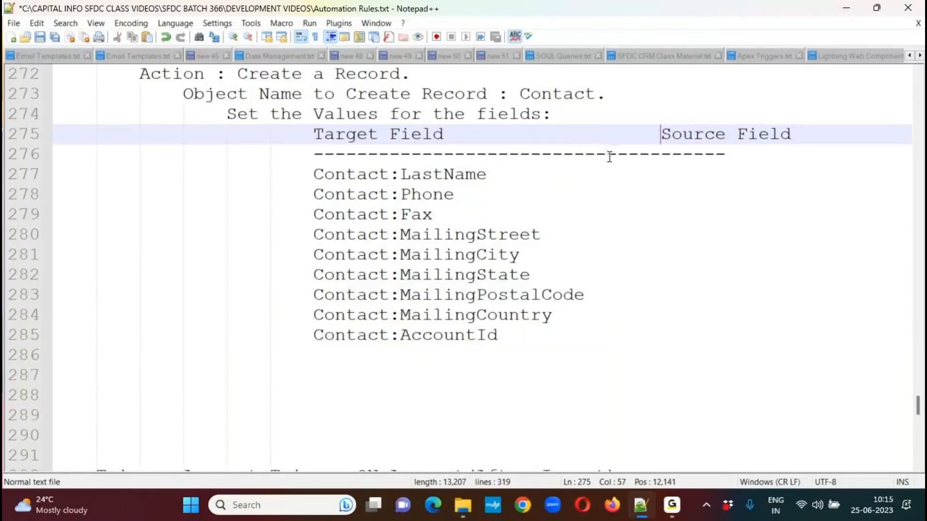
click(595, 153)
text(------------------)
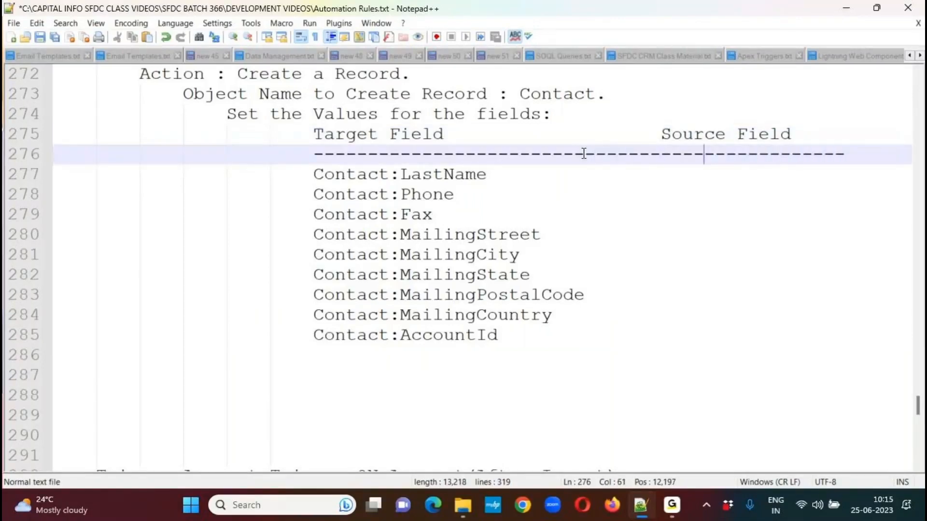
Add "<--- Account:" at once to all nine Contact rows, aligned in one column just past the longest target field name.
key(Down)
key(Down)
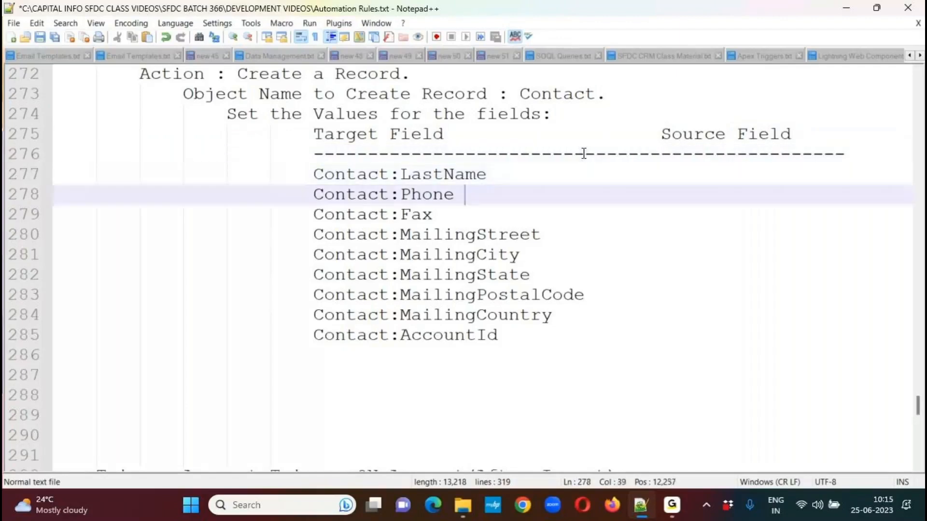
key(Up)
key(Tab)
key(Tab)
key(Tab)
key(Left)
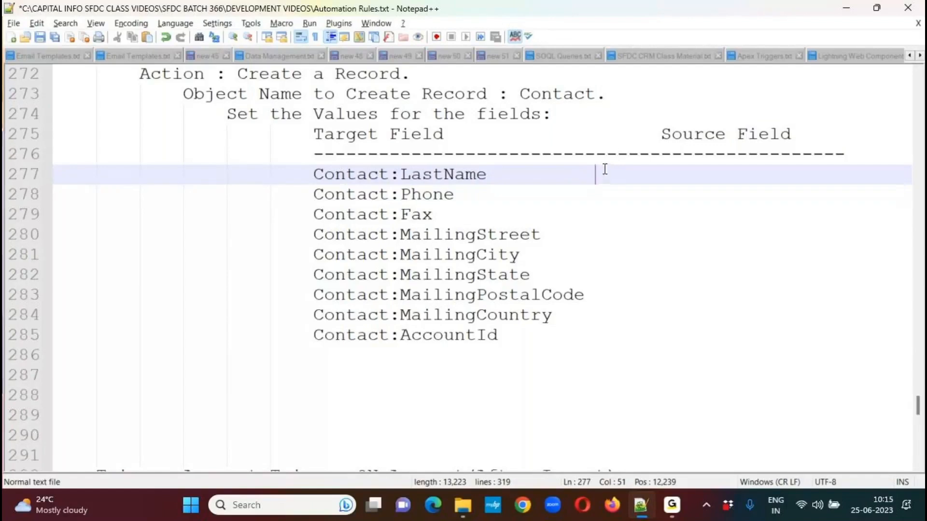
alt+shift+click(596, 327)
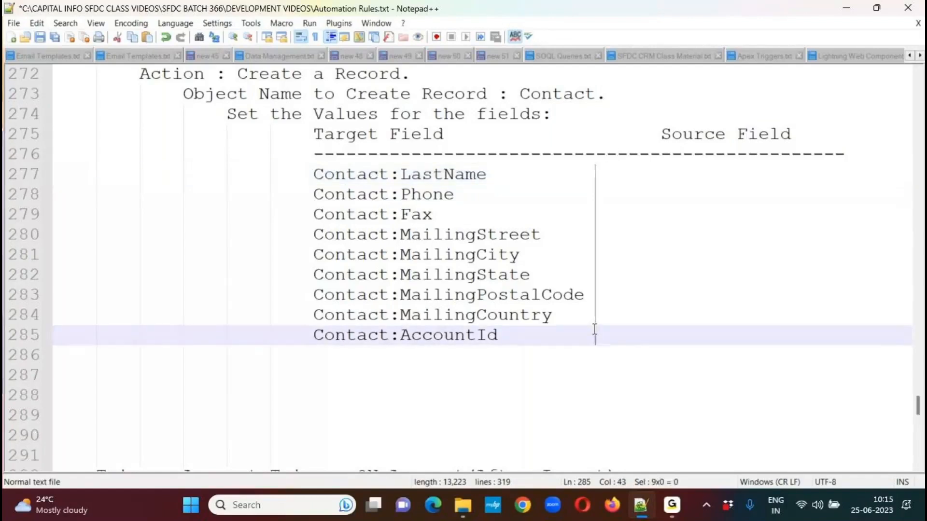
text(<--- )
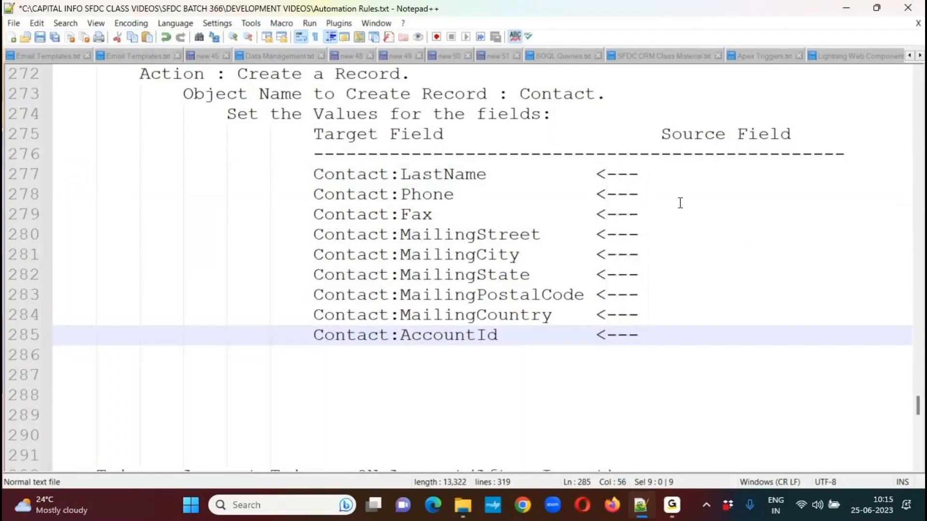
text(Account:)
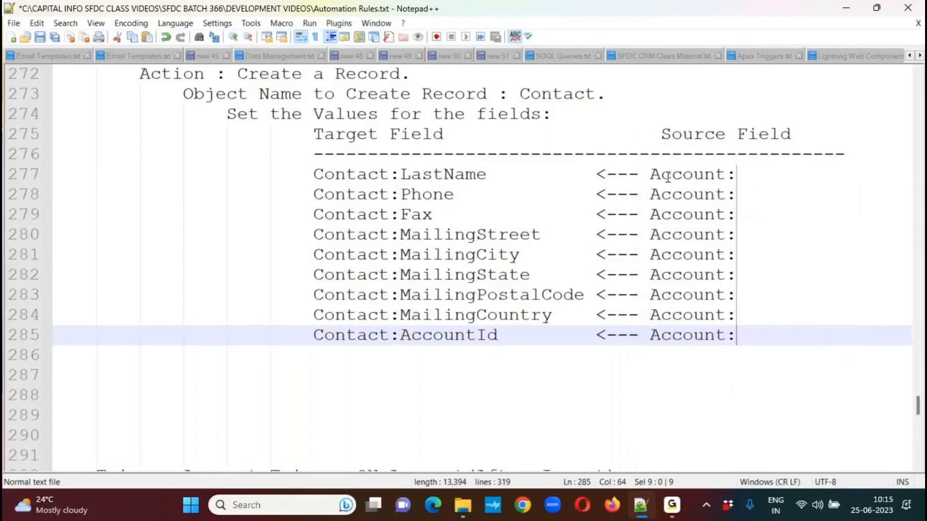
Complete the "Account:" source entries for the LastName, Phone and Fax rows with Name, Phone and Fax.
click(748, 175)
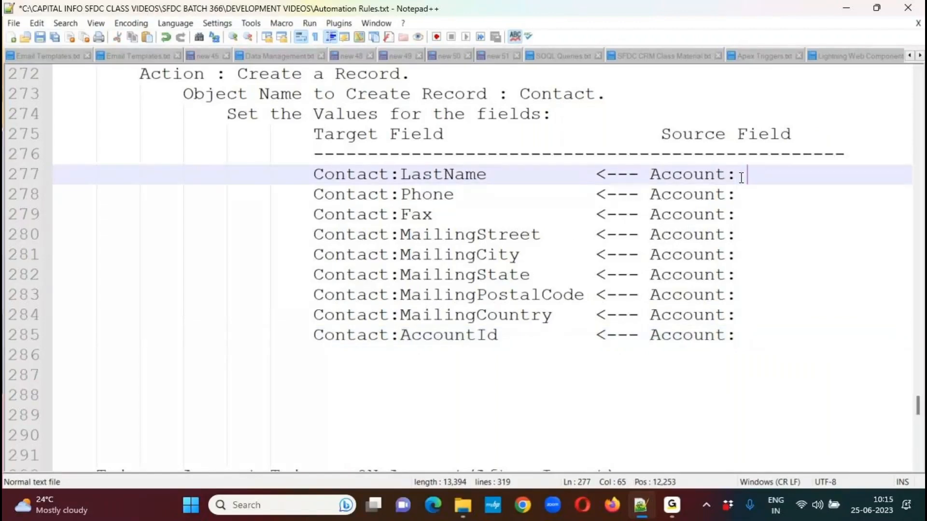
text(Name)
key(Down)
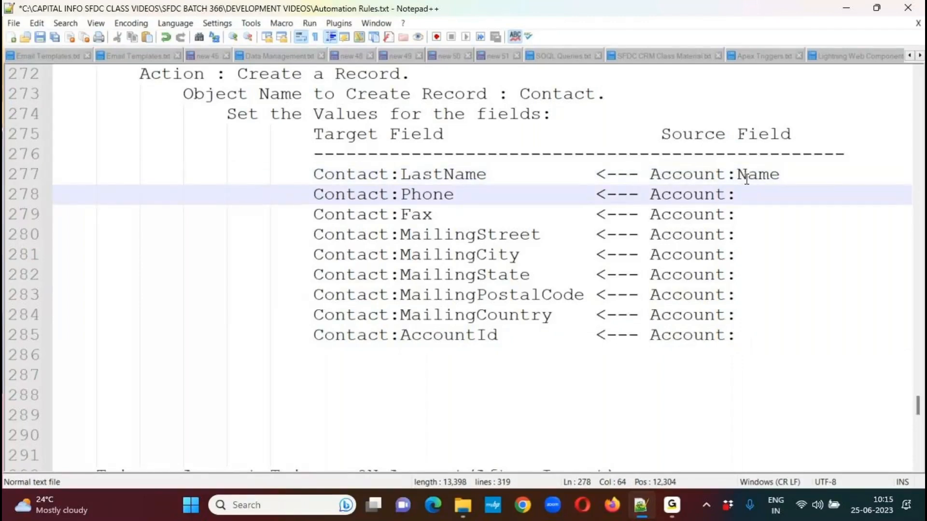
text(Phone)
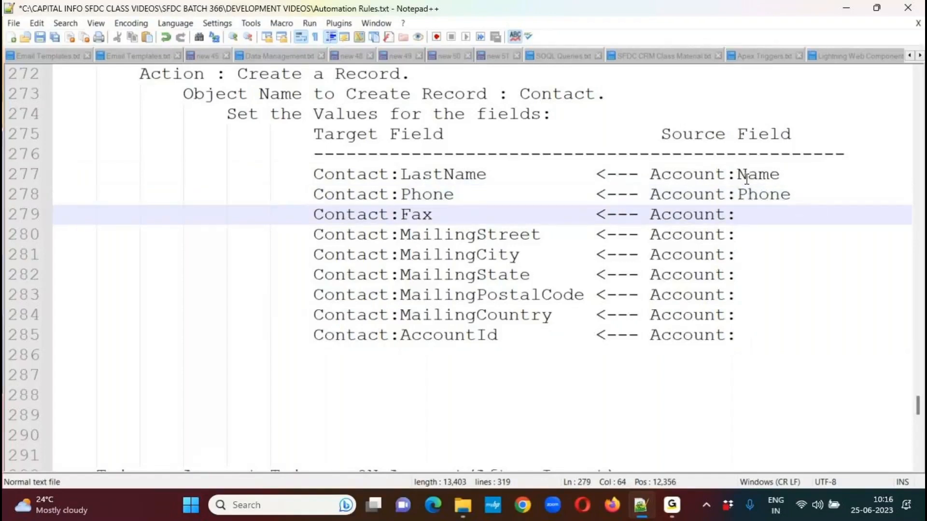
text(Fax)
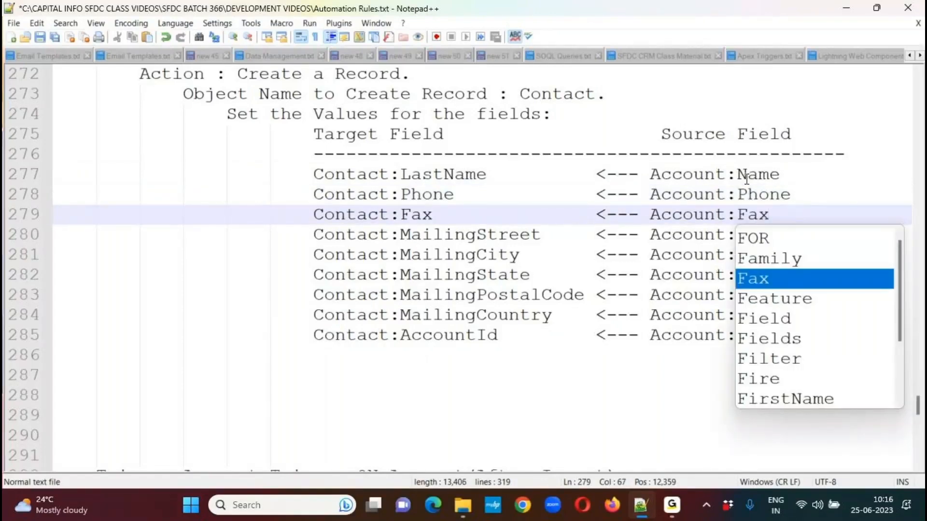
Copy the five Mailing field names as a column block, try pasting them after "Account:" from the MailingStreet row, and undo the paste.
click(400, 235)
drag(401, 234, 584, 316)
key(ctrl+c)
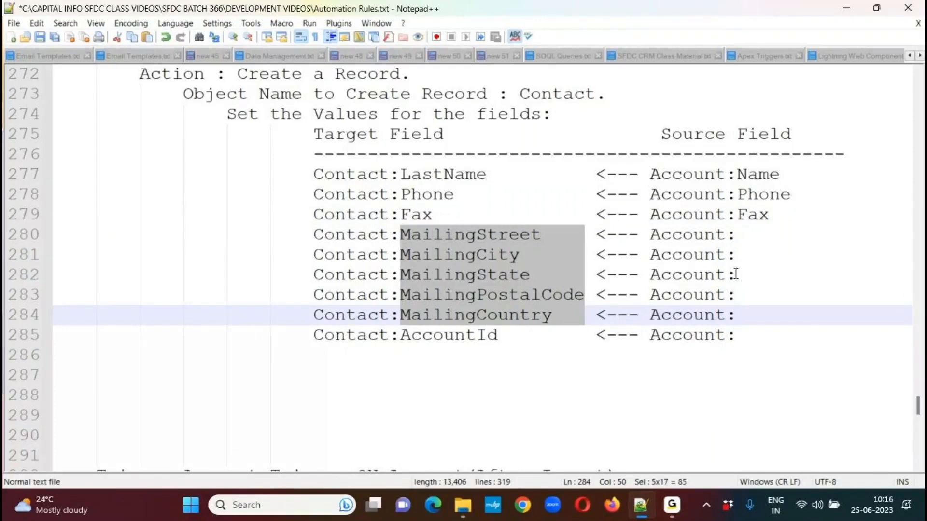
click(736, 235)
key(ctrl+v)
key(ctrl+z)
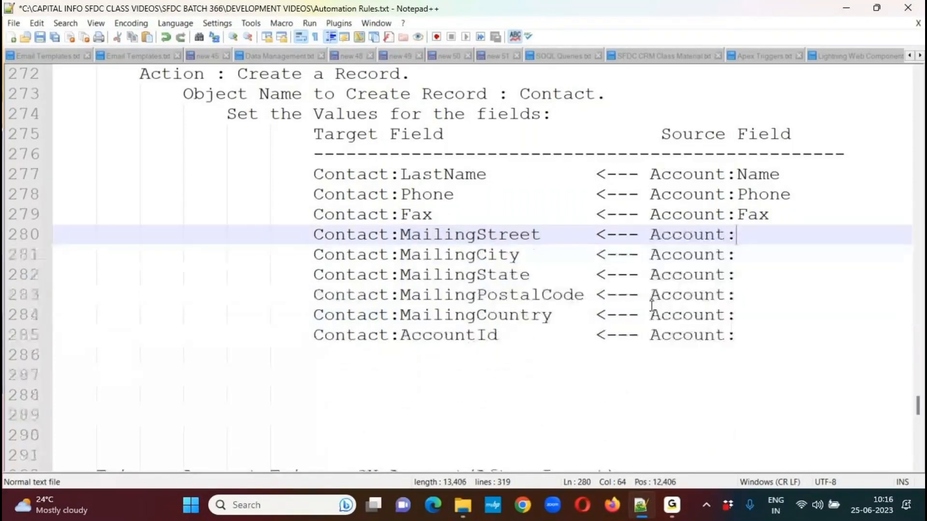
Remove one tab of indentation from the whole mapping table, from the column headings to the AccountId row.
click(273, 139)
drag(273, 139, 291, 337)
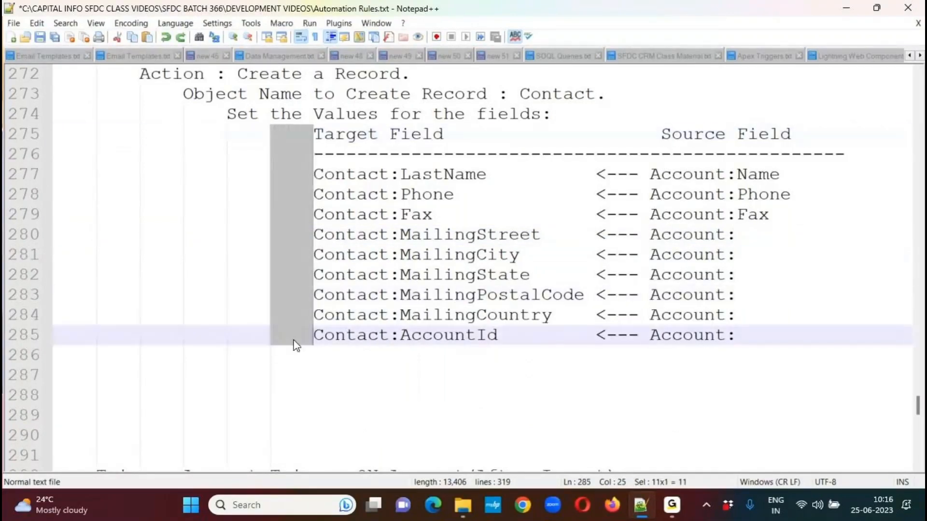
key(Delete)
Paste the copied field names after "Account:" on the five Mailing rows and replace their "Mailing" prefix with "Billing".
click(735, 239)
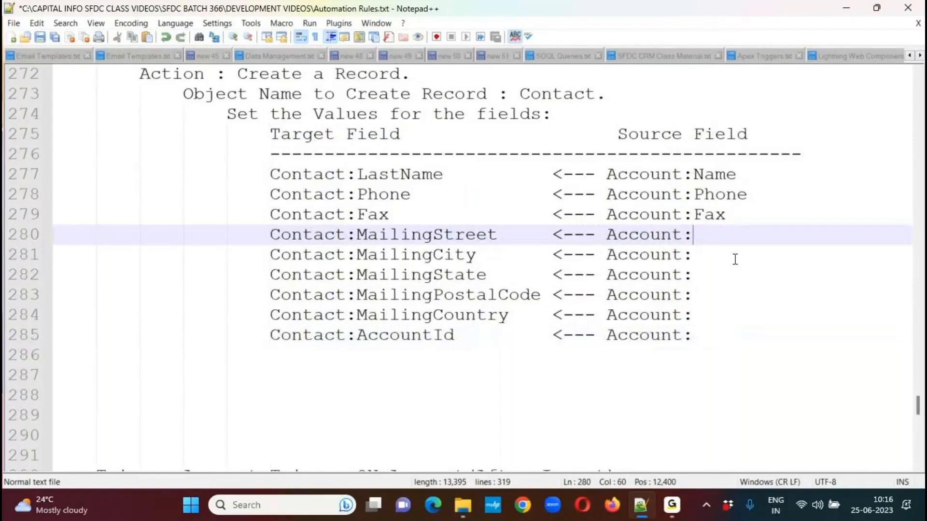
key(ctrl+v)
drag(693, 234, 768, 318)
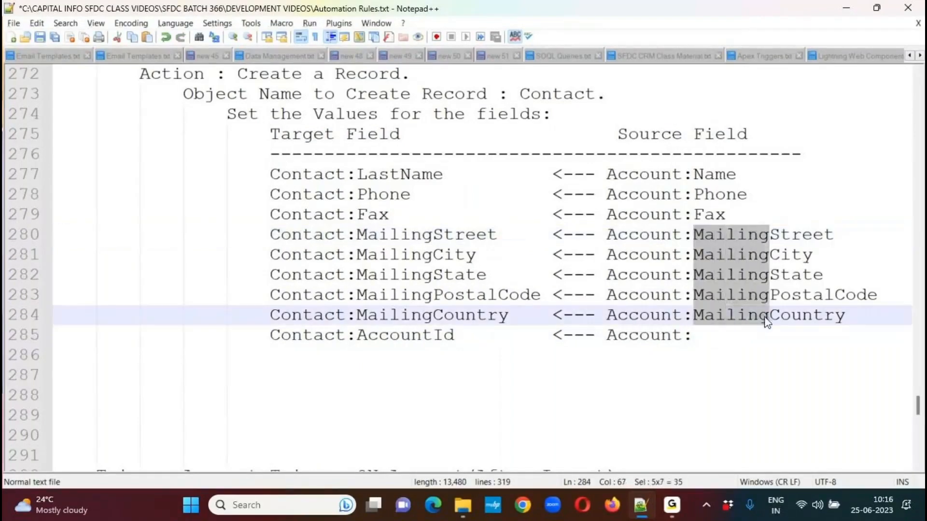
text(Billing)
key(Escape)
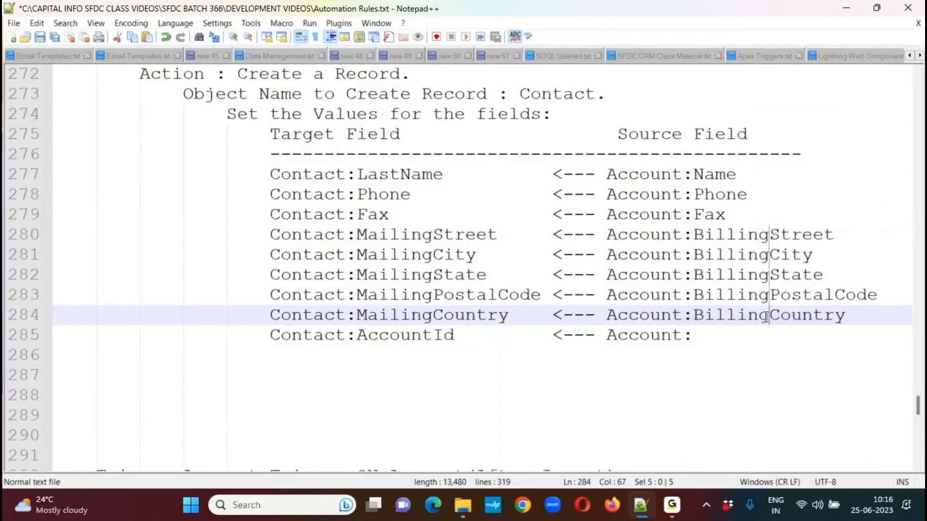
Complete the AccountId row's source entry with Id, add a blank line below the mapping table, and save the file.
click(737, 346)
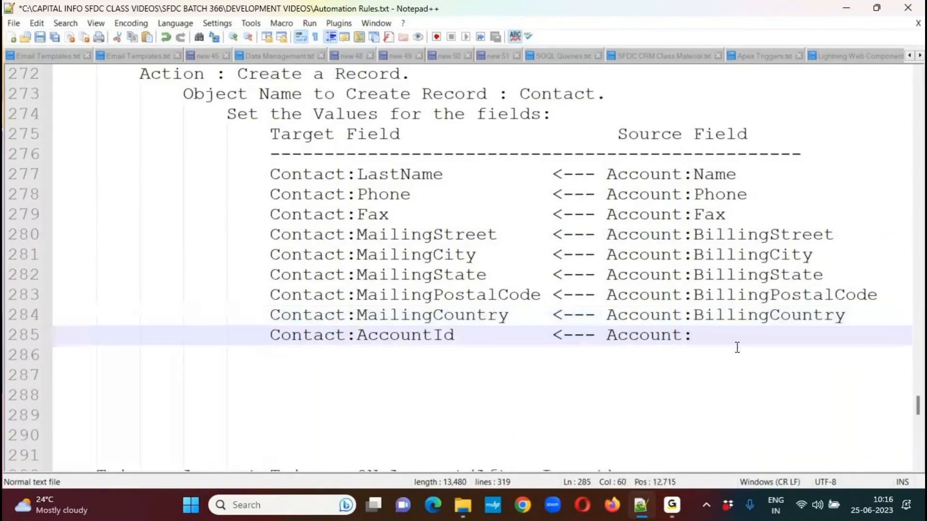
text(Id)
key(Escape)
key(Down)
key(Return)
key(BackSpace)
key(BackSpace)
key(ctrl+s)
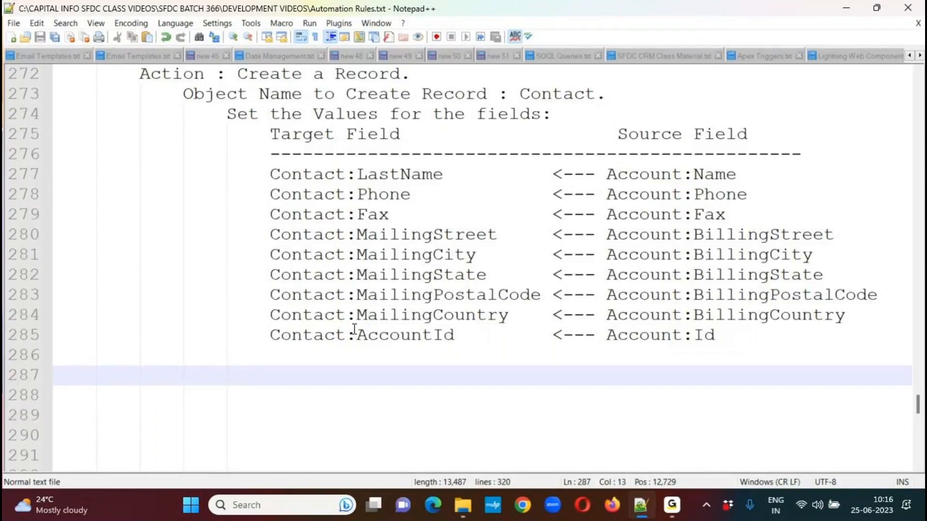
Review the AccountId-to-Id mapping, the Apex trigger code, and the use case's conditions and Contact field mappings.
double_click(422, 336)
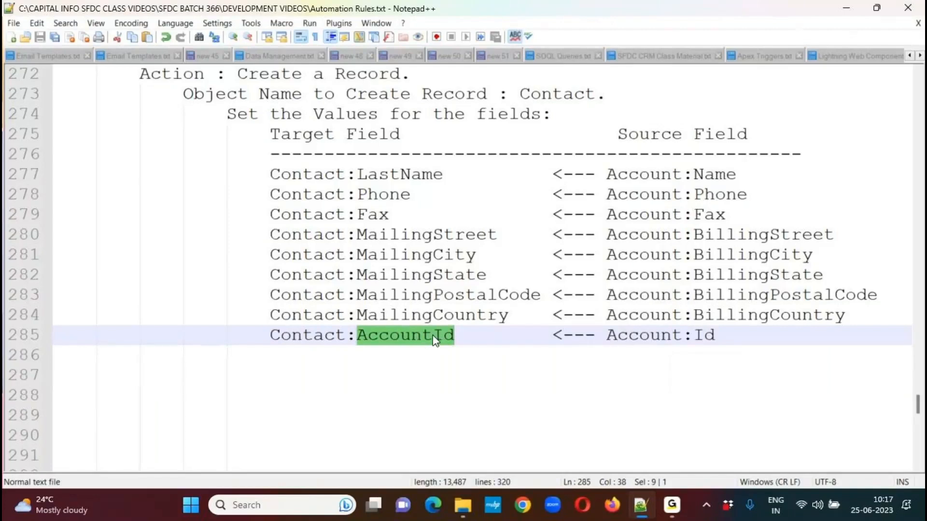
double_click(696, 338)
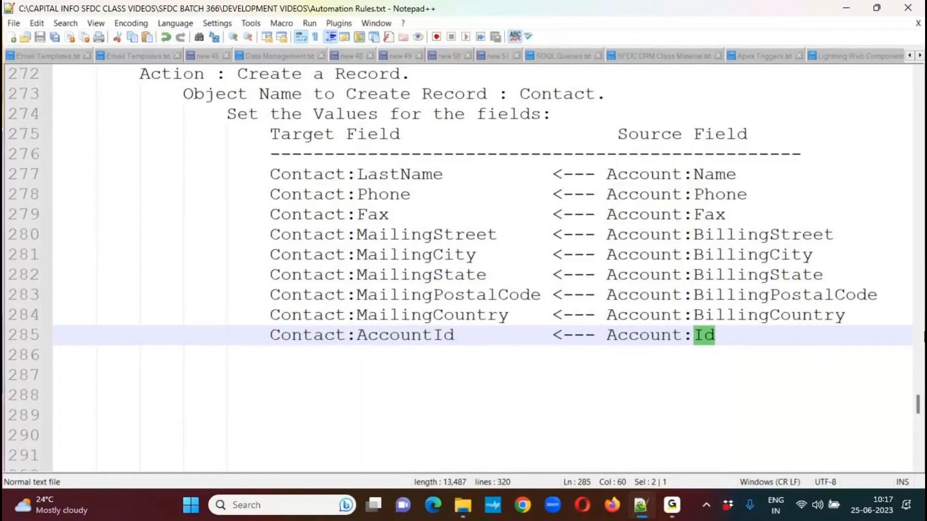
drag(919, 408, 914, 429)
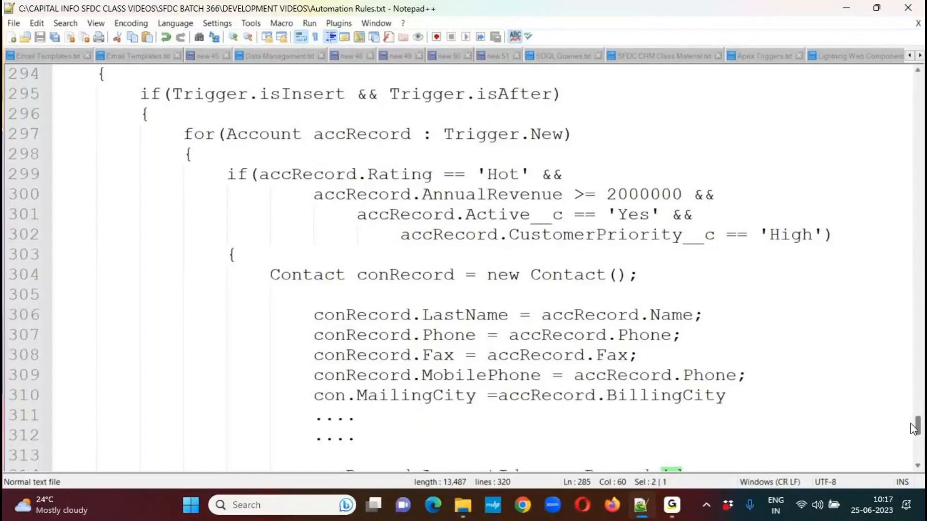
drag(914, 429, 913, 391)
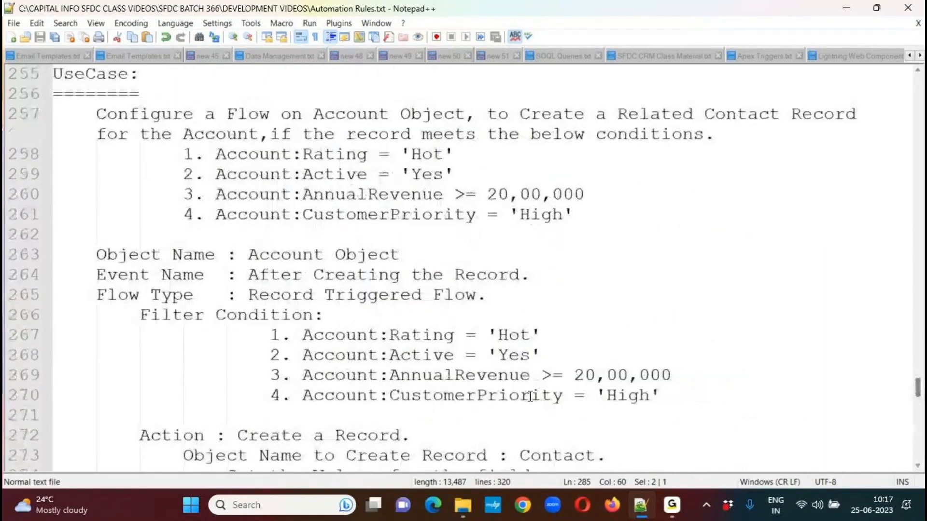
click(474, 394)
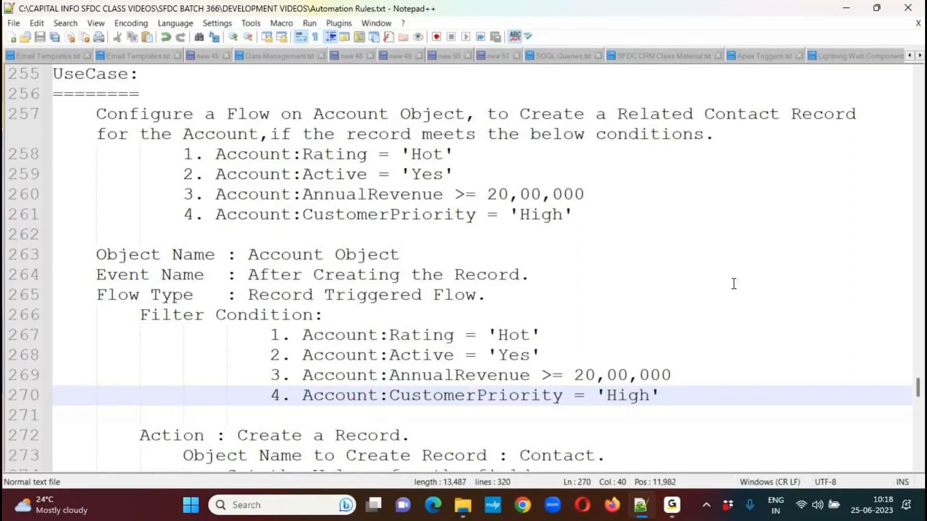
drag(919, 392, 917, 405)
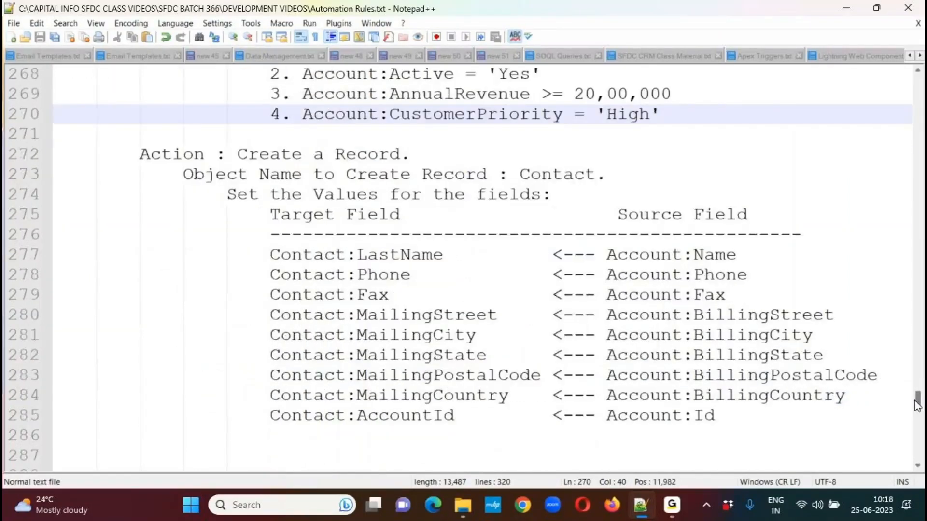
click(151, 448)
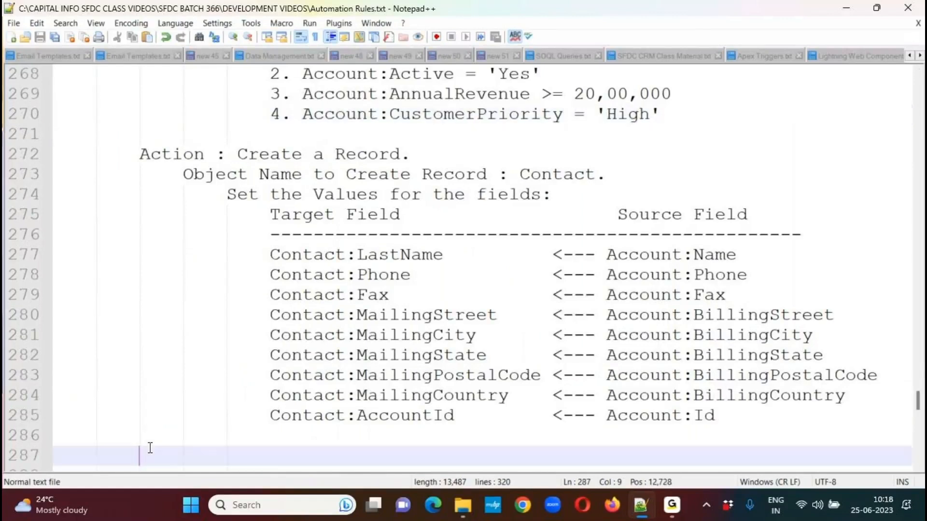
Switch to Chrome and log in to Salesforce with a saved training username and the account password.
click(523, 506)
click(193, 60)
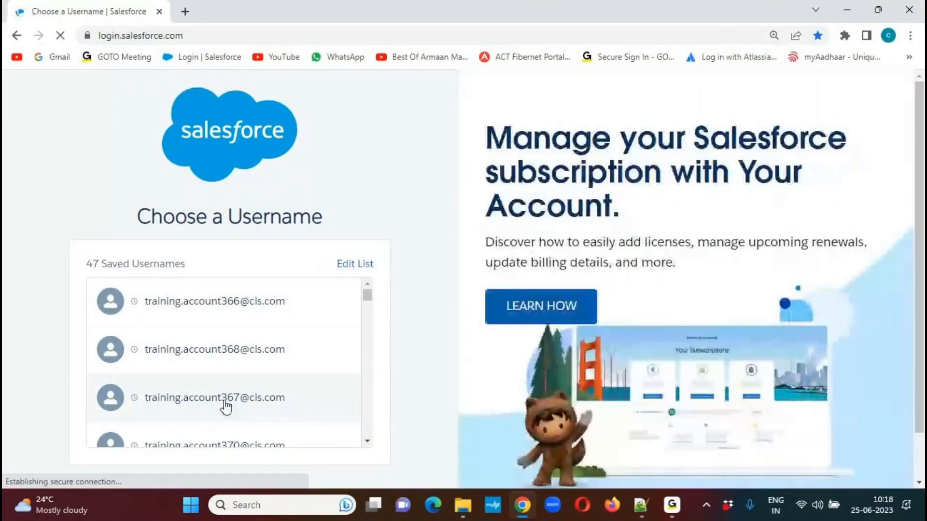
click(180, 332)
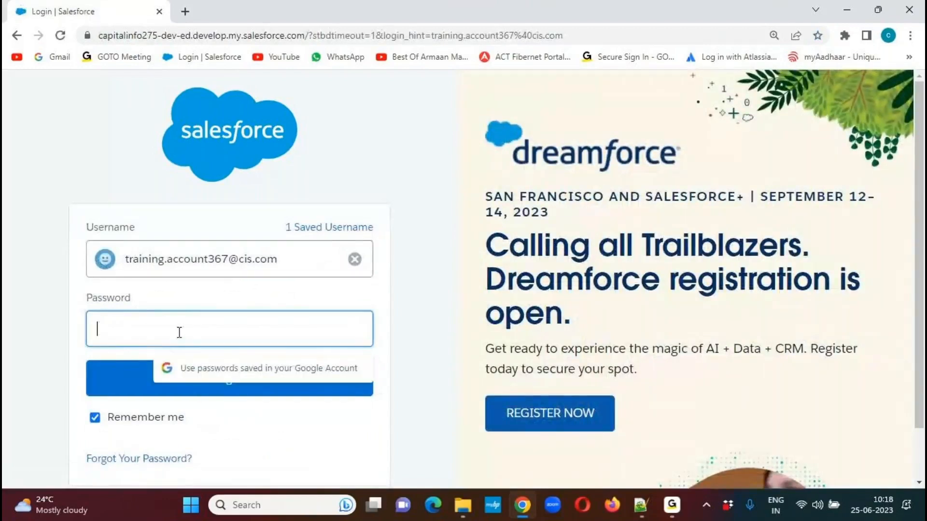
text(•••••••••••)
key(Return)
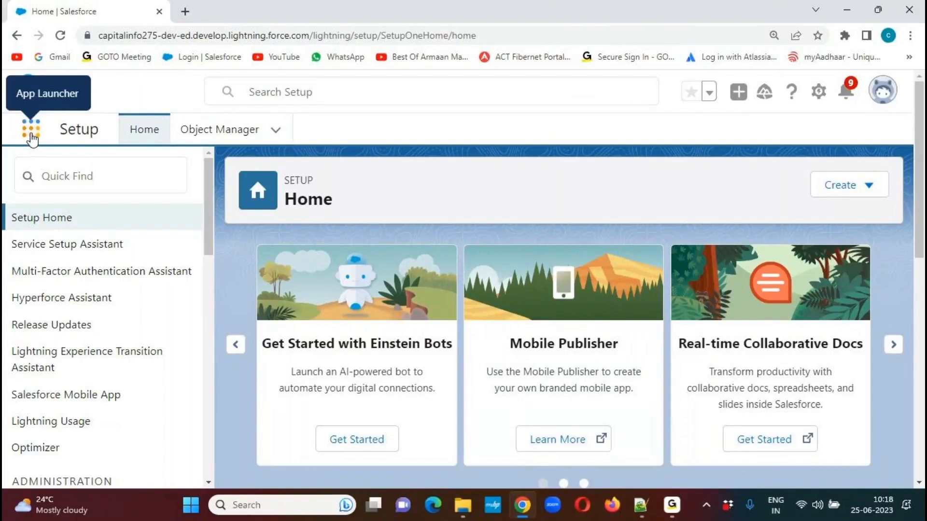
Search Setup for "flows" and open the Flows page under Process Automation.
click(107, 175)
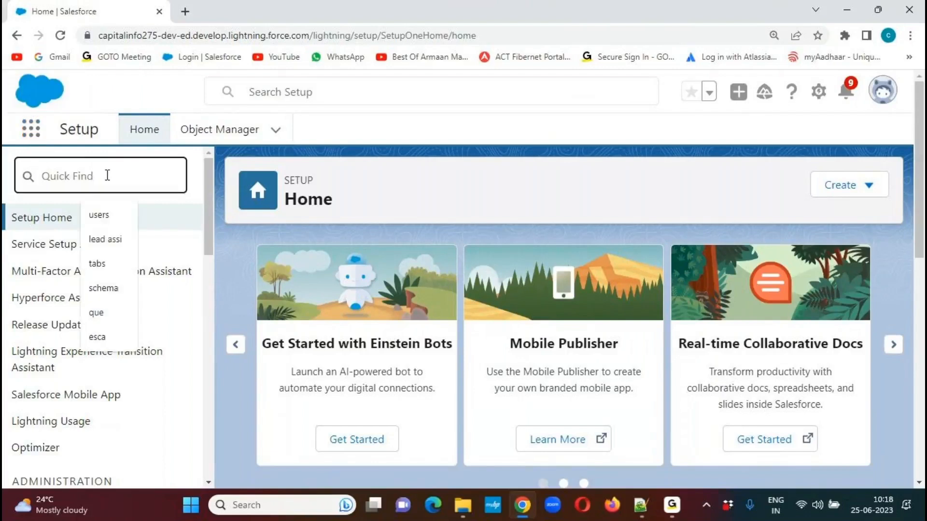
text(flows)
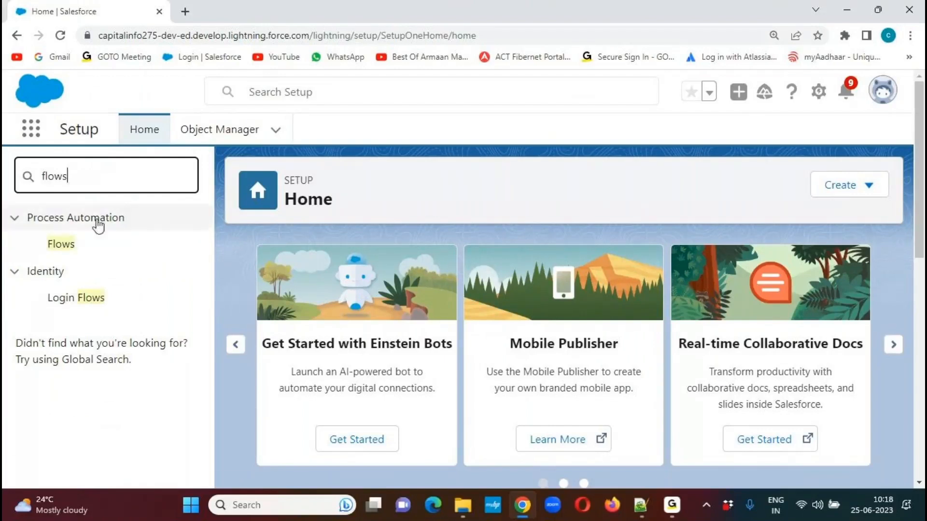
click(71, 246)
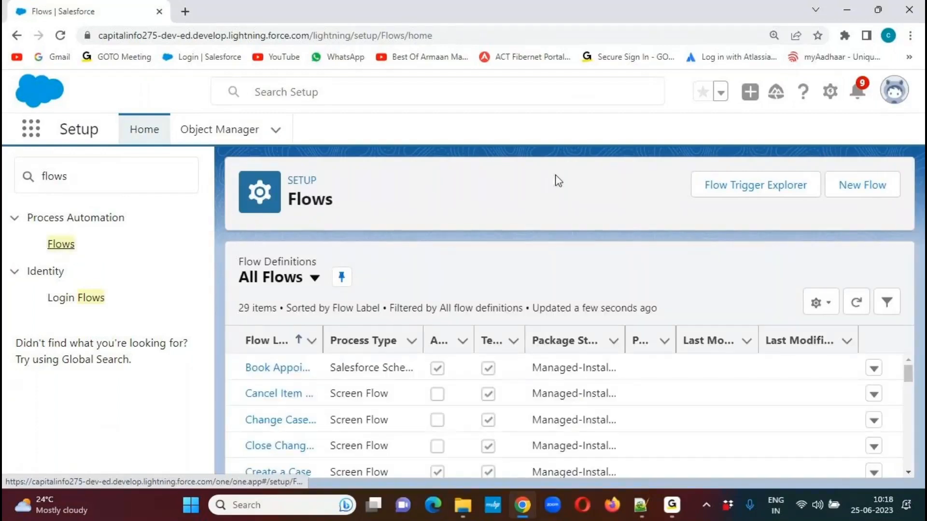
click(427, 28)
mouse_move(882, 168)
mouse_down()
mouse_move(821, 195)
mouse_move(848, 206)
mouse_move(903, 167)
mouse_move(870, 160)
mouse_up()
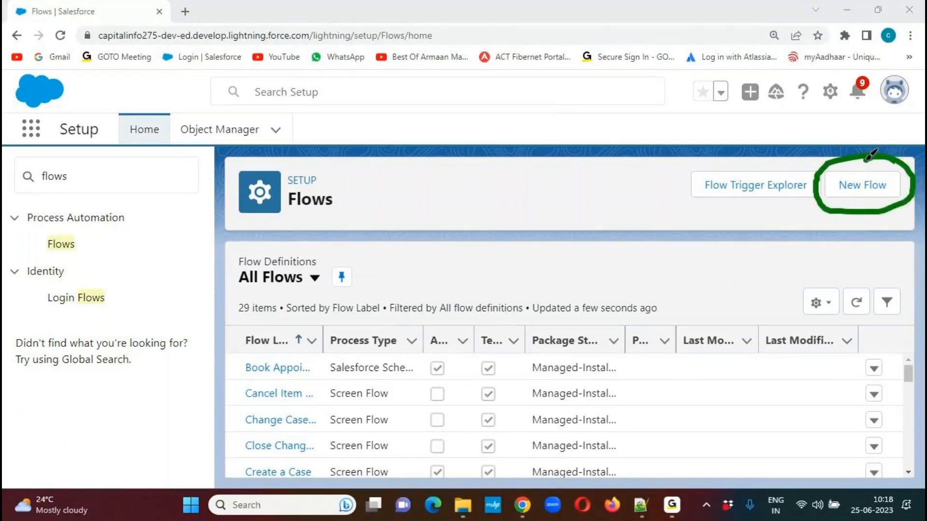
click(437, 29)
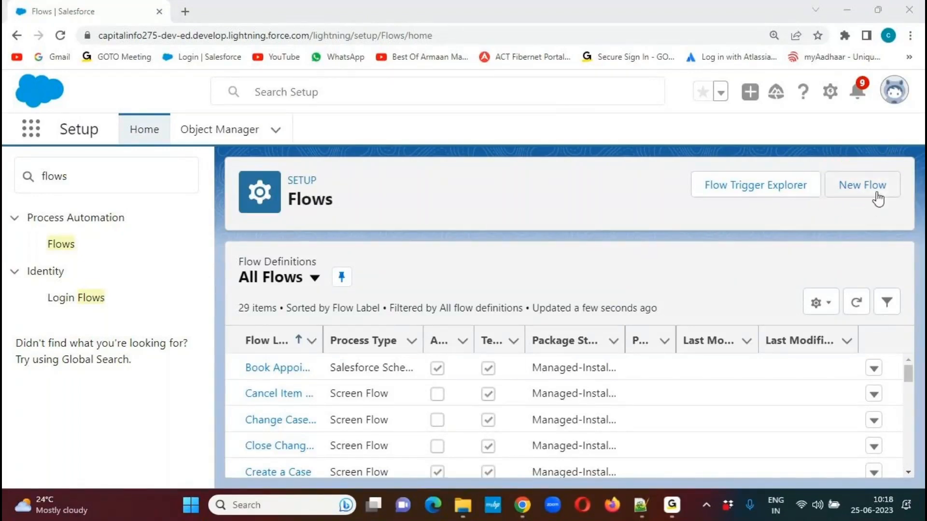
Create a new flow of the Record-Triggered Flow type.
click(875, 192)
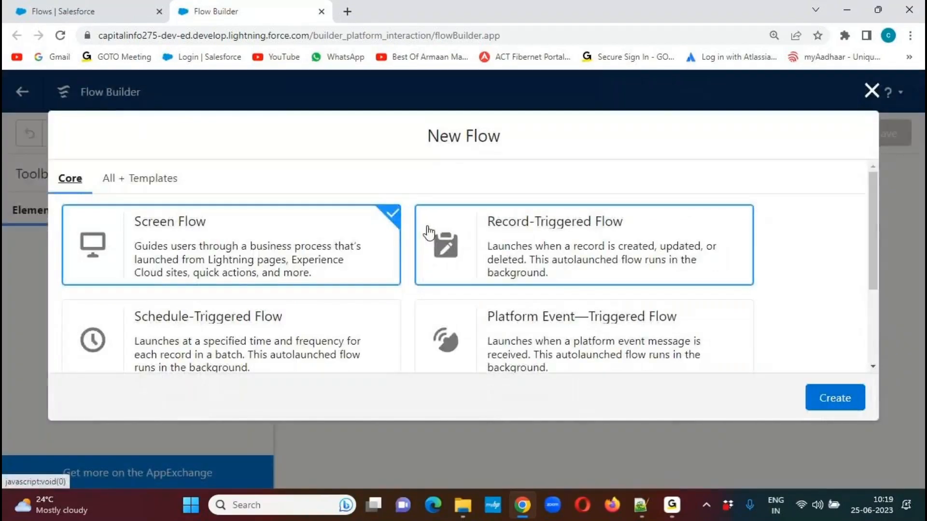
click(672, 233)
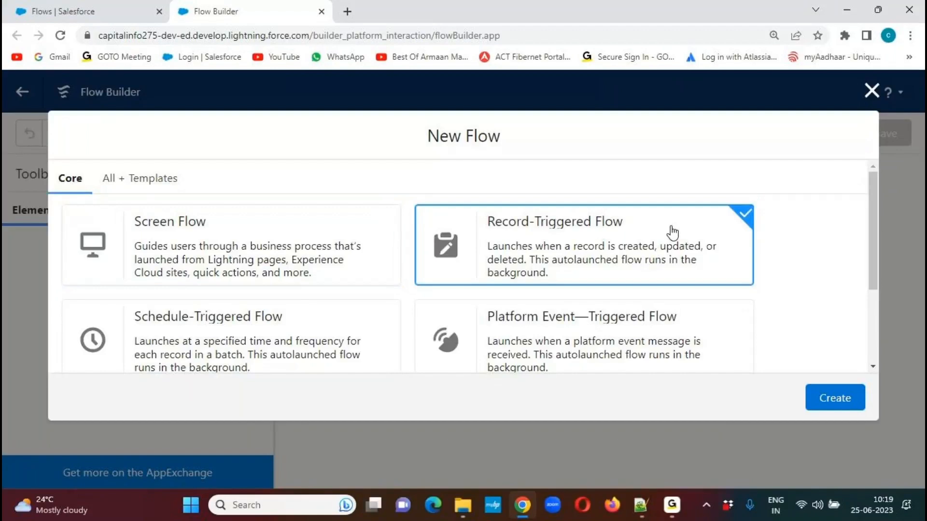
click(831, 400)
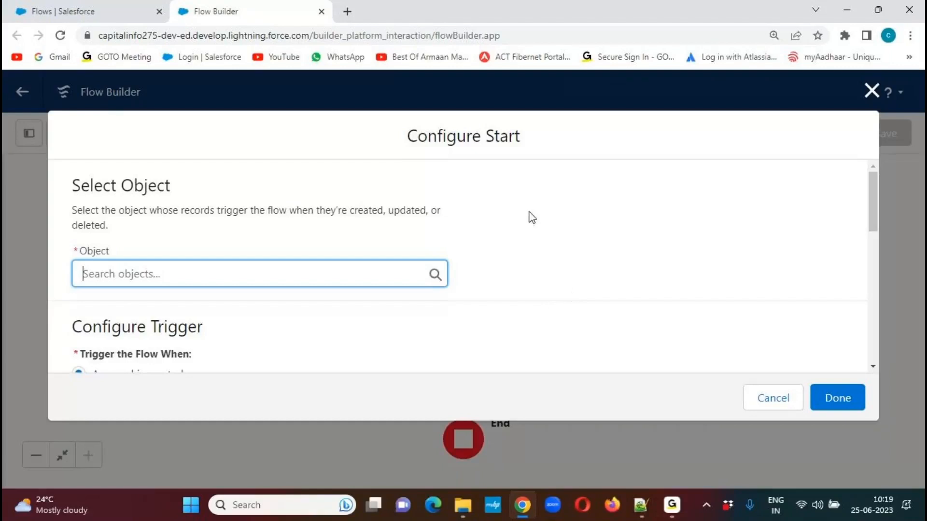
Set Account as the object whose records trigger the flow.
click(166, 273)
text(Account)
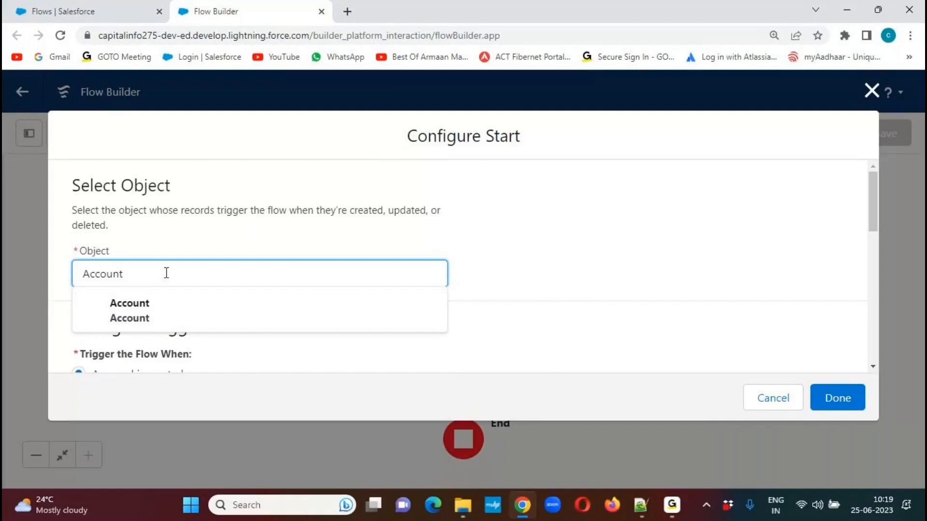
click(130, 318)
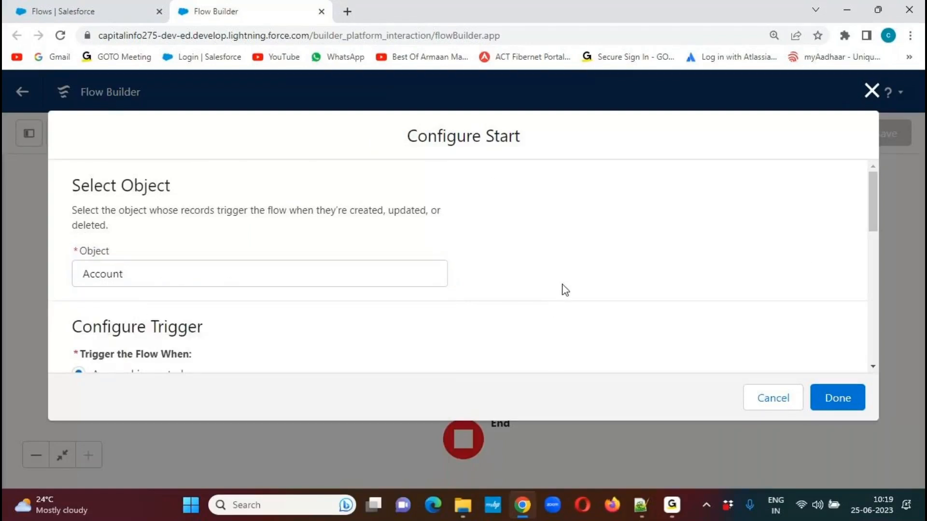
Review the trigger options, keep "A record is created" selected, and finish the start configuration.
drag(875, 197, 869, 235)
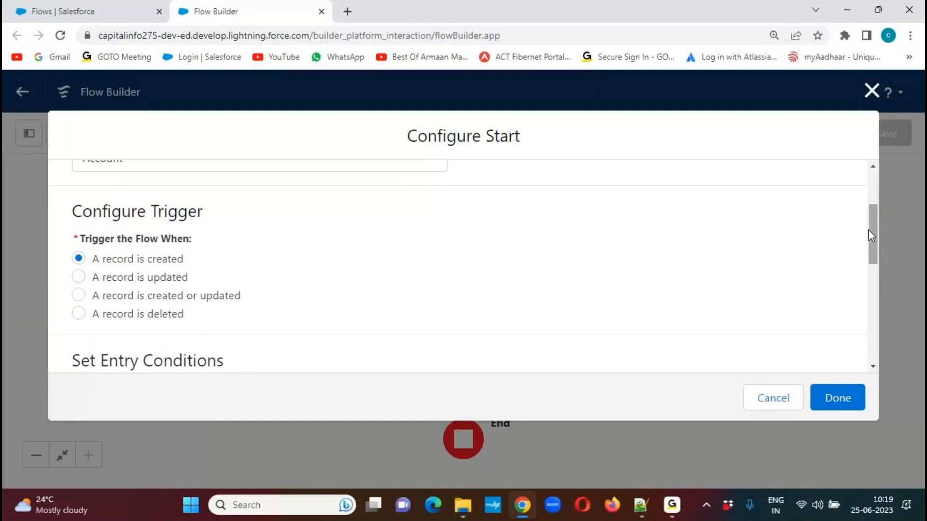
drag(93, 261, 191, 265)
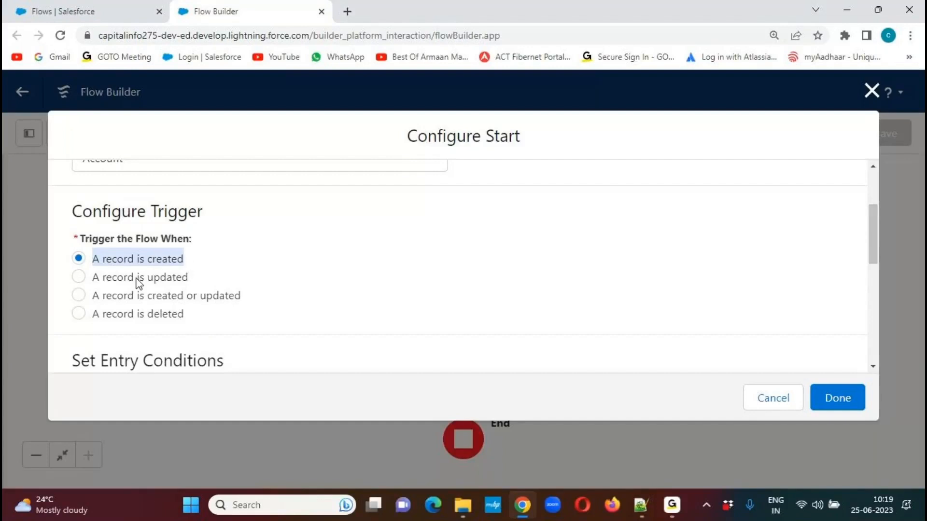
click(110, 284)
drag(107, 280, 186, 285)
drag(100, 305, 251, 302)
drag(97, 319, 214, 324)
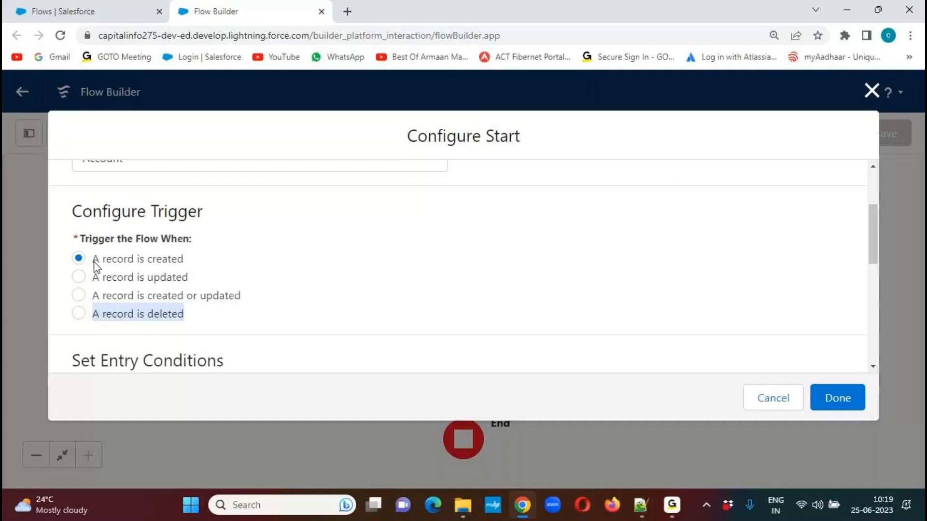
drag(97, 263, 215, 262)
click(372, 267)
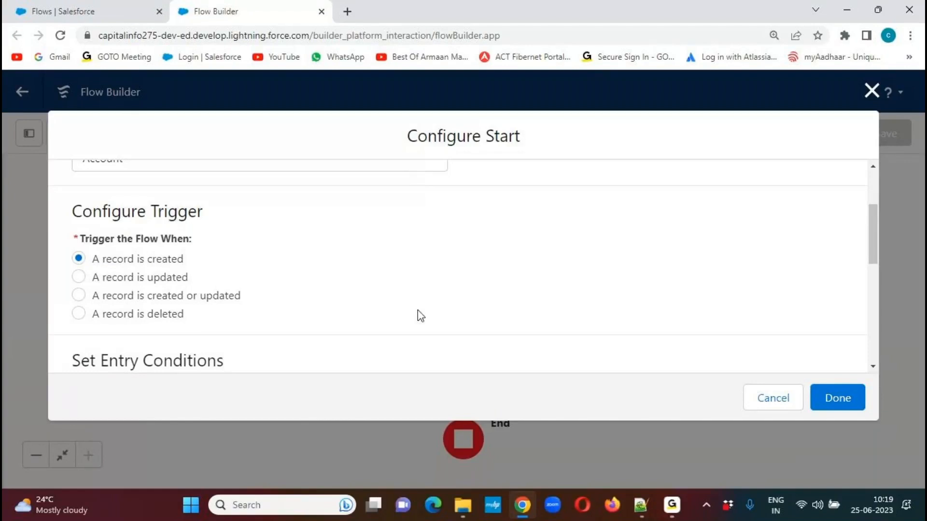
click(839, 407)
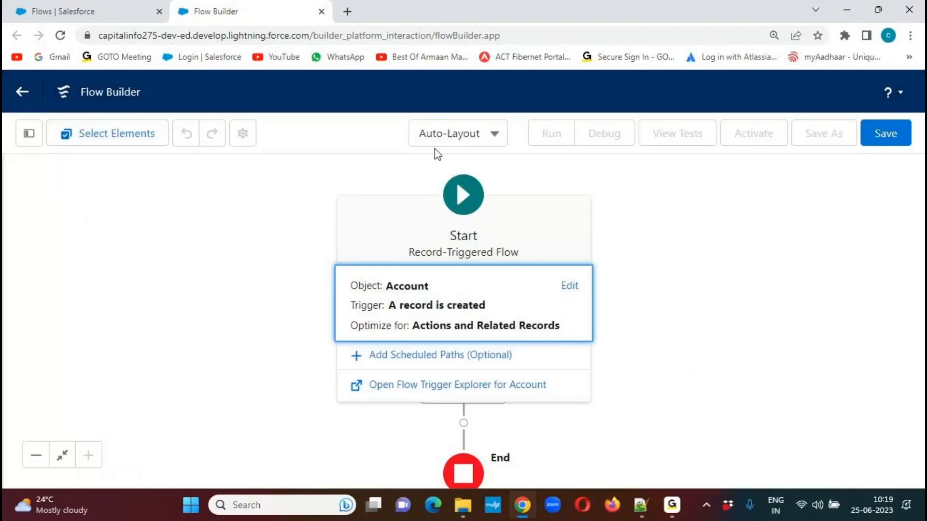
Switch the flow canvas to the Free-Form layout and reposition the Start element near the canvas's upper-left corner.
click(475, 140)
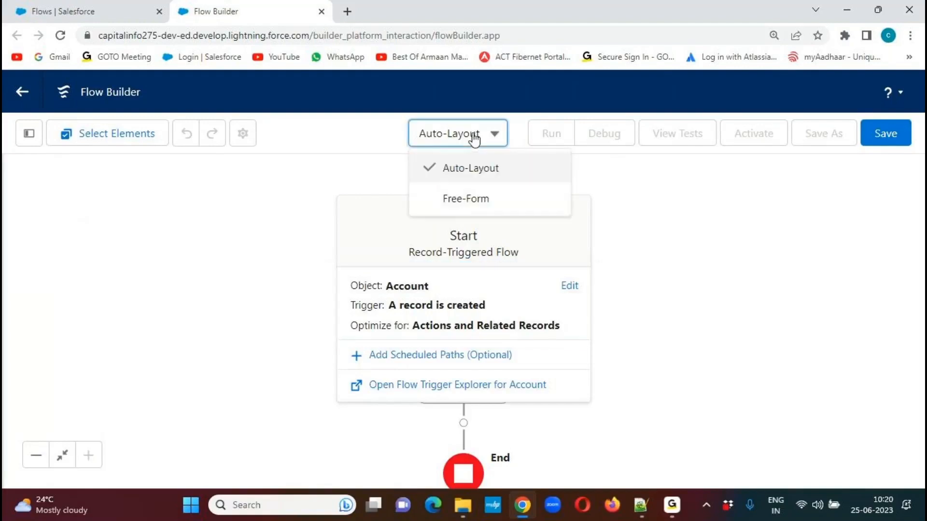
click(457, 200)
drag(529, 225, 383, 211)
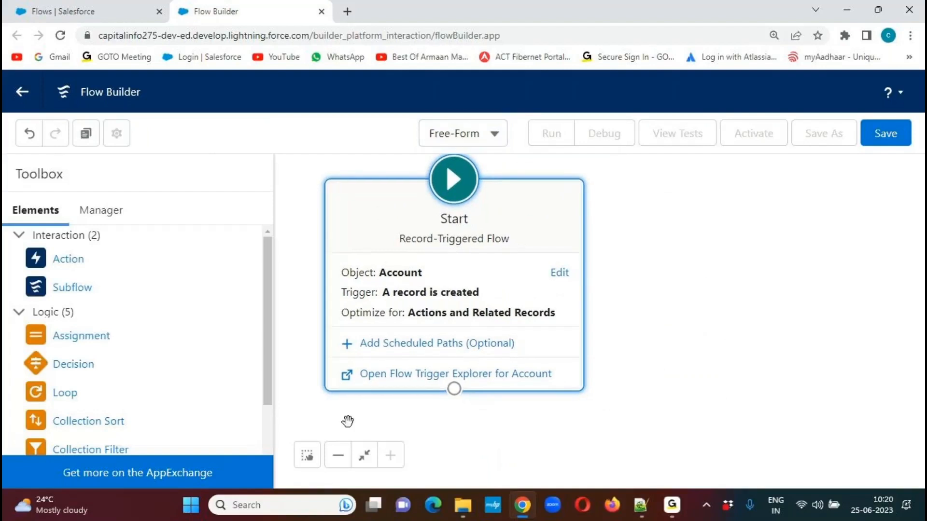
drag(385, 201, 357, 200)
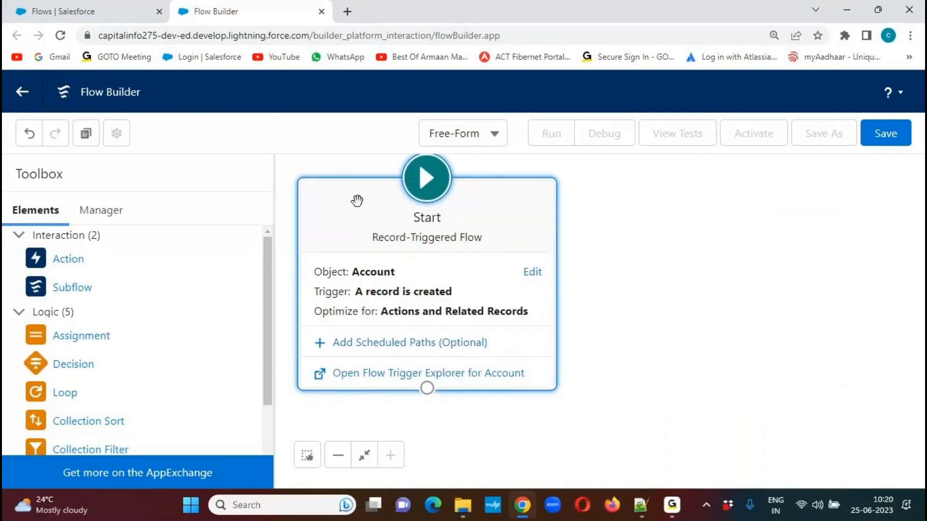
click(343, 462)
click(343, 462)
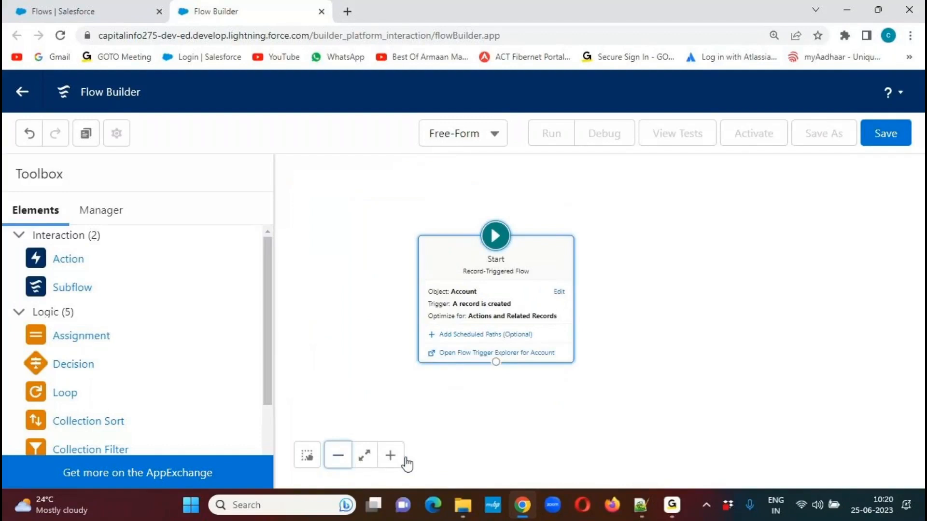
click(391, 456)
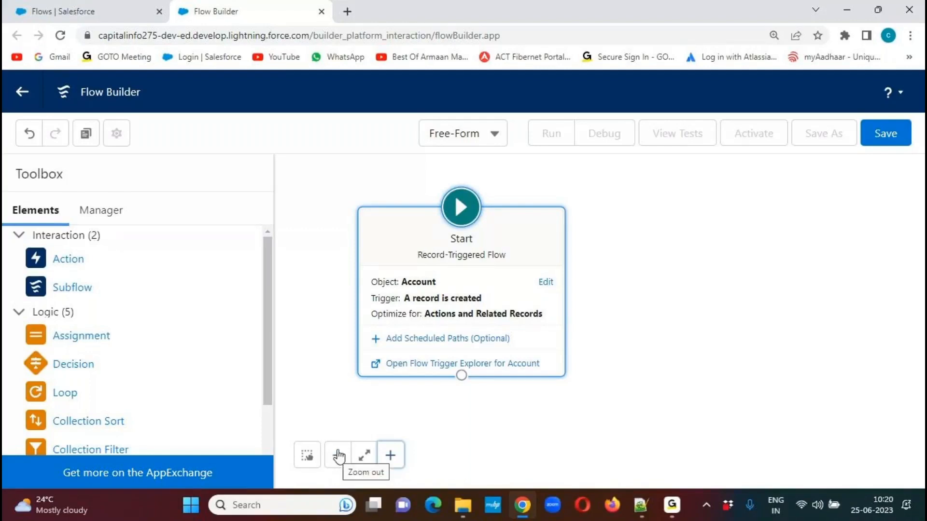
drag(397, 231, 334, 219)
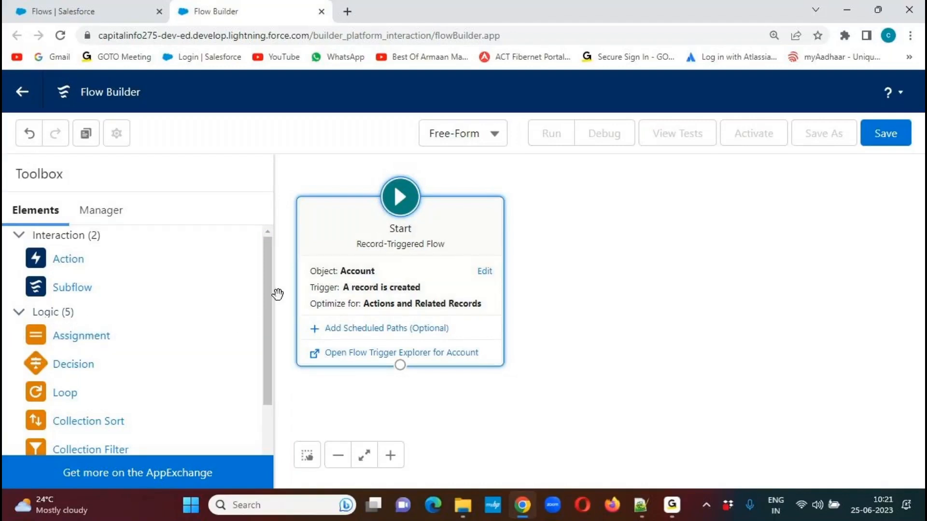
Add a Decision element to the canvas beside the Start element.
drag(270, 306, 265, 342)
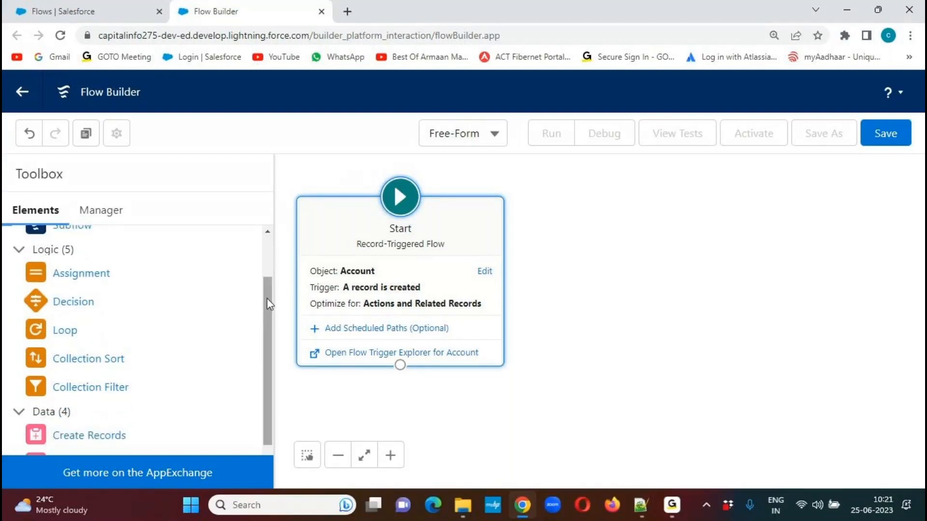
drag(46, 302, 653, 226)
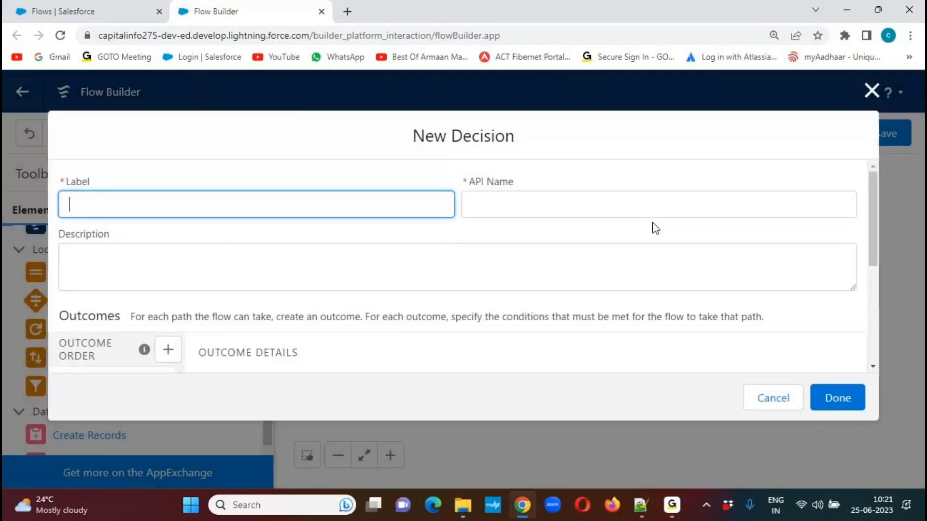
Switch to Automation Rules.txt in Notepad++ and examine the AccountsTrigger code's object, event, loop variable and if conditions.
click(641, 504)
drag(919, 405, 921, 427)
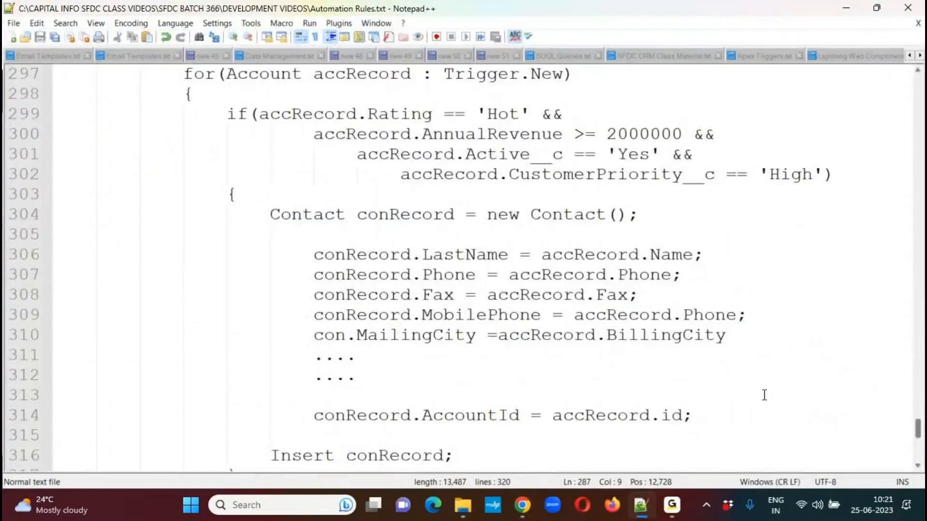
drag(226, 109, 264, 187)
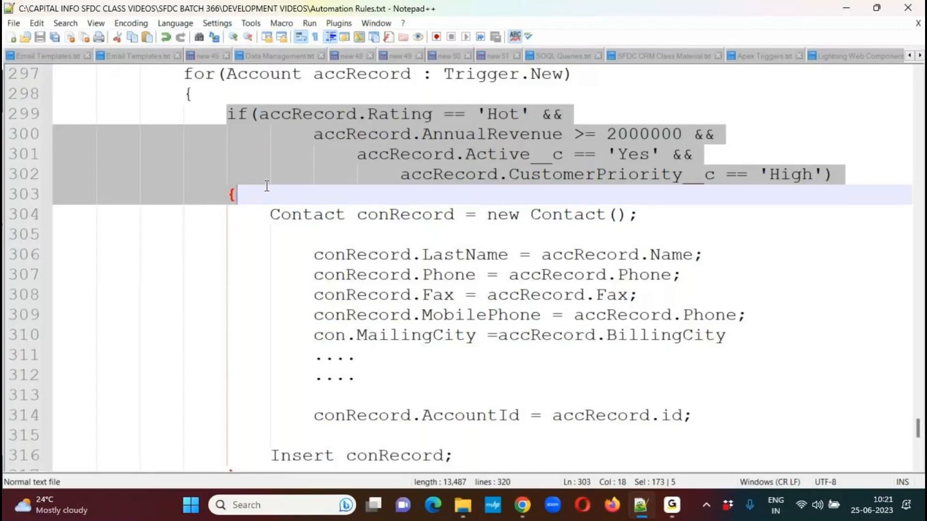
scroll(917, 77, up, 2)
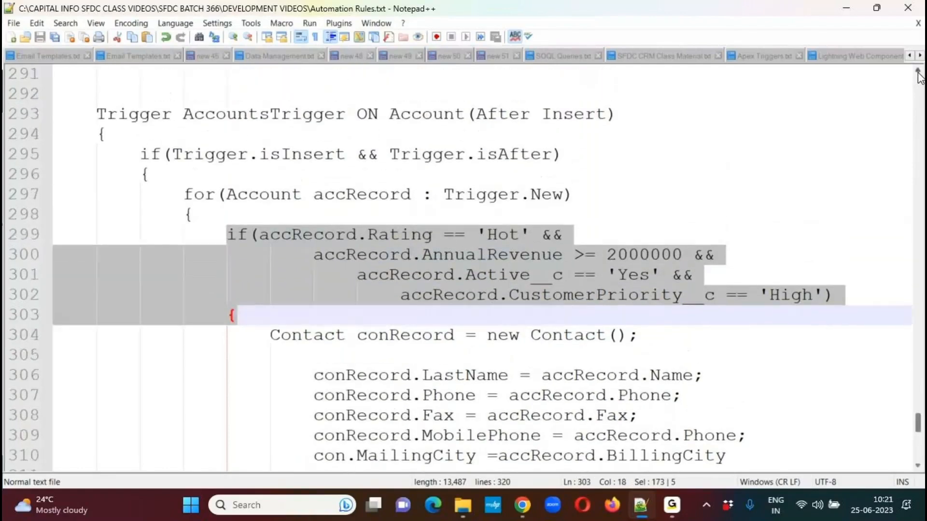
double_click(413, 118)
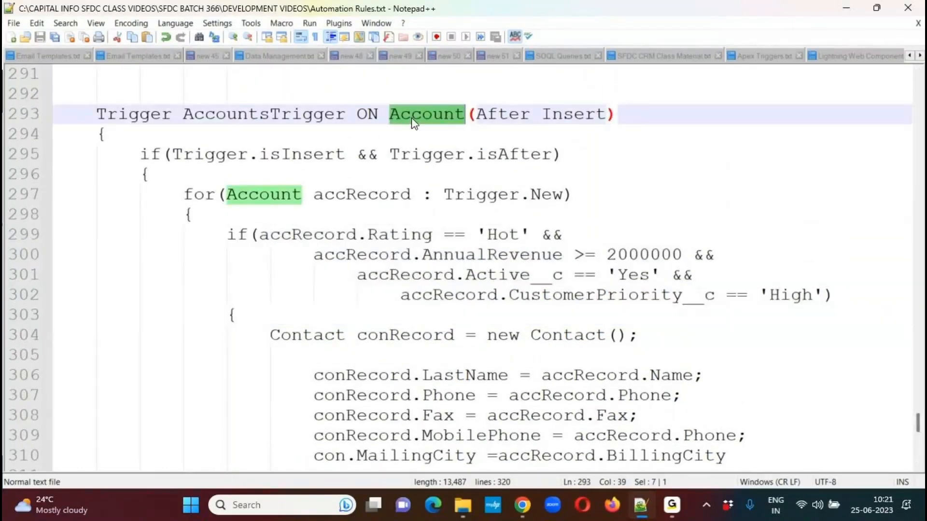
click(478, 110)
drag(482, 108, 608, 116)
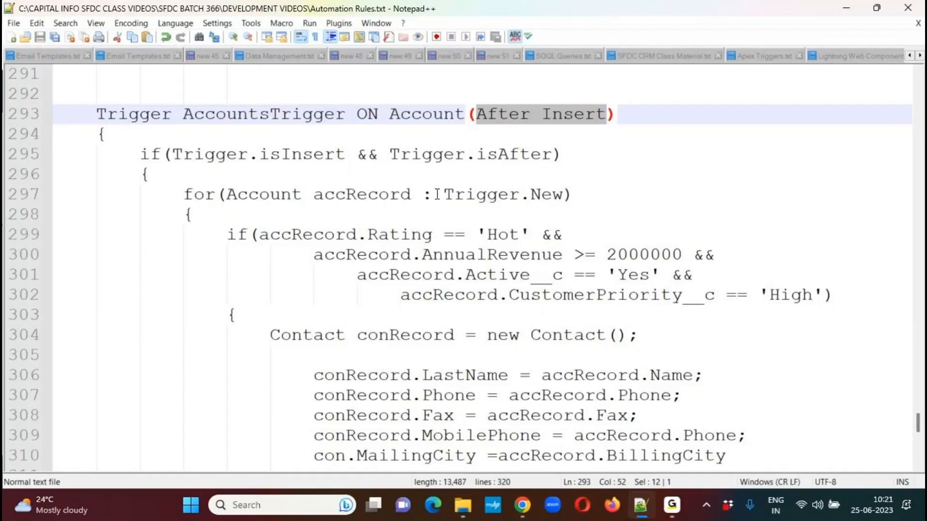
double_click(362, 194)
click(269, 252)
drag(264, 236, 825, 303)
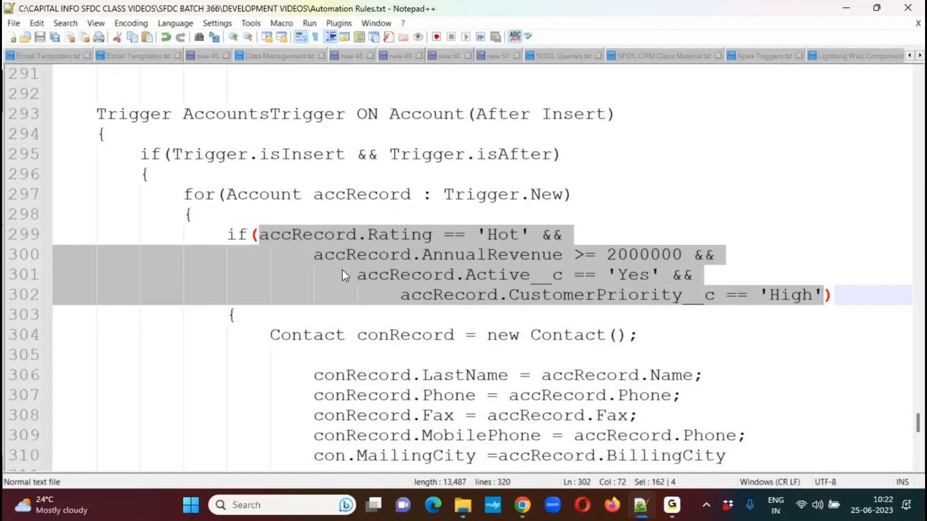
Return to Flow Builder and label the new decision "Check for Account Active Status".
key(alt+Tab)
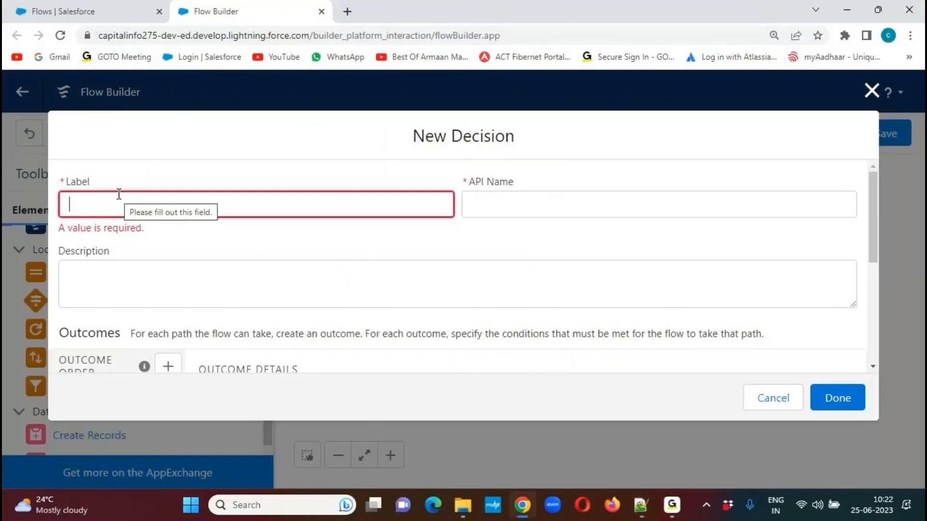
text(C)
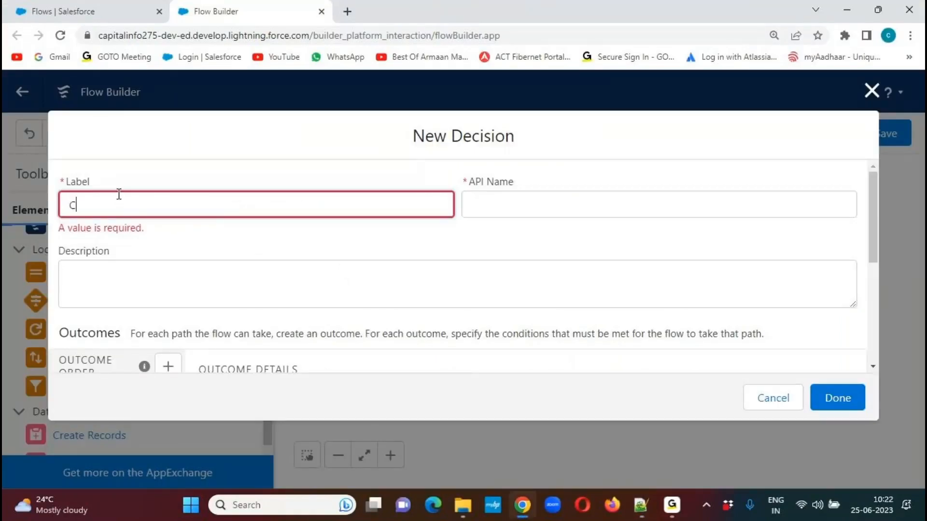
text(heck for Active Status)
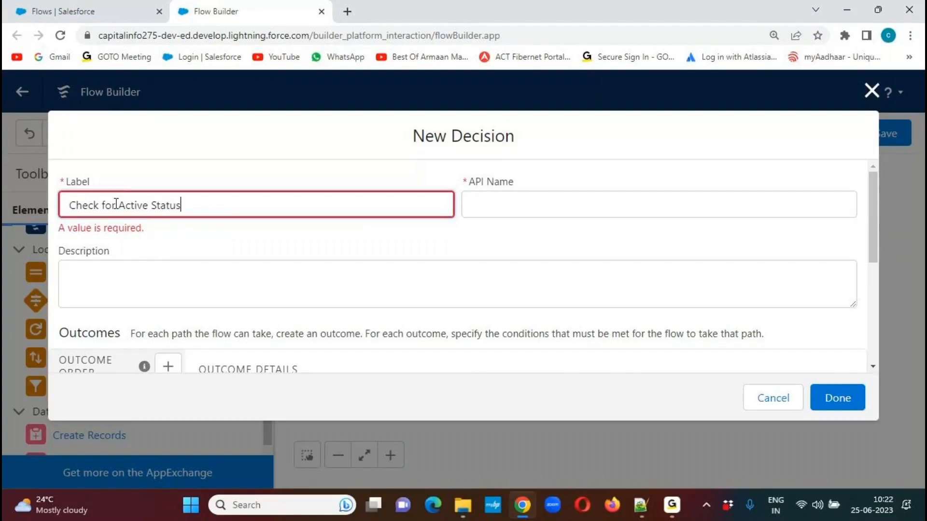
click(118, 206)
text(Account)
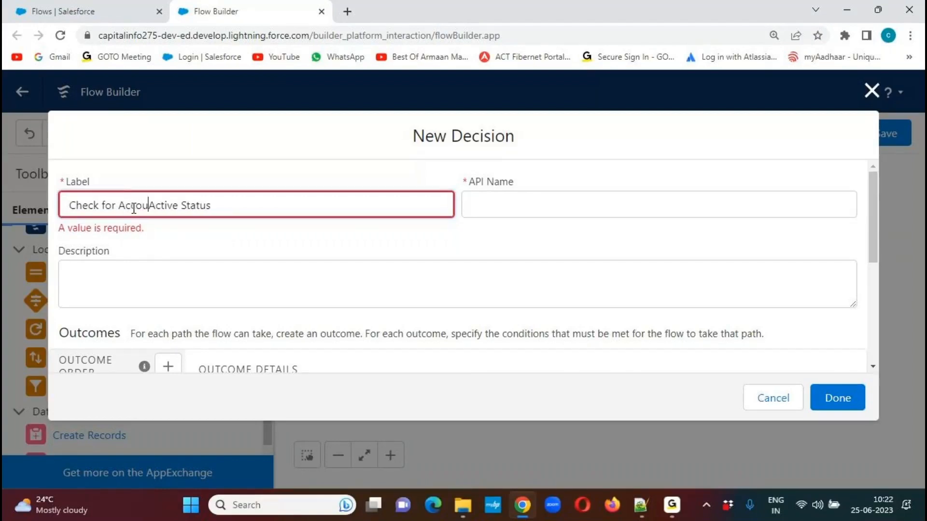
click(201, 180)
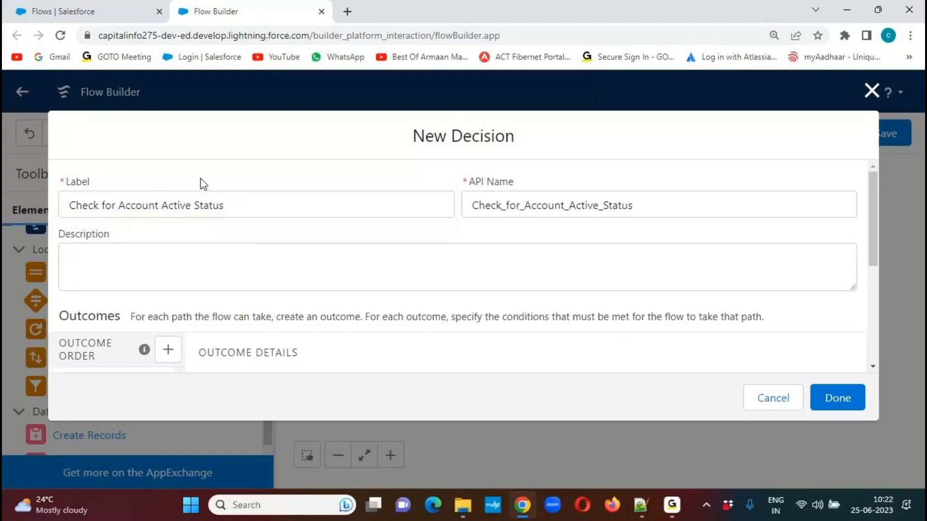
Copy the decision's label into its description.
drag(287, 203, 65, 205)
key(ctrl+c)
click(164, 254)
key(ctrl+v)
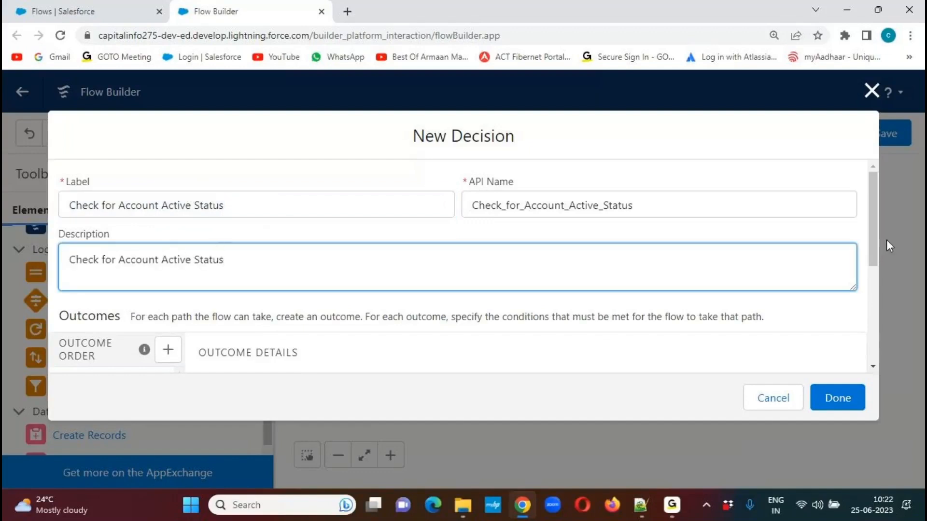
Label the decision's new outcome "Check for Active Status".
drag(876, 211, 859, 281)
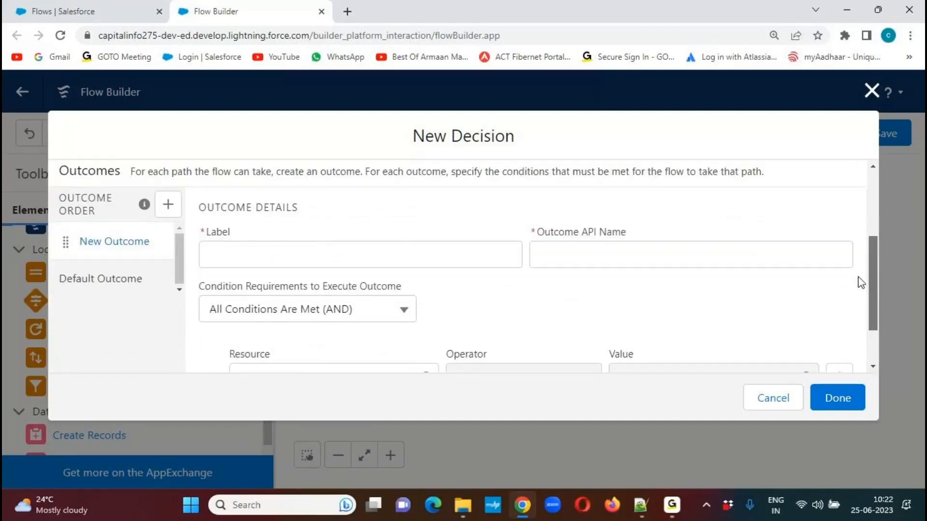
click(248, 240)
text(Che)
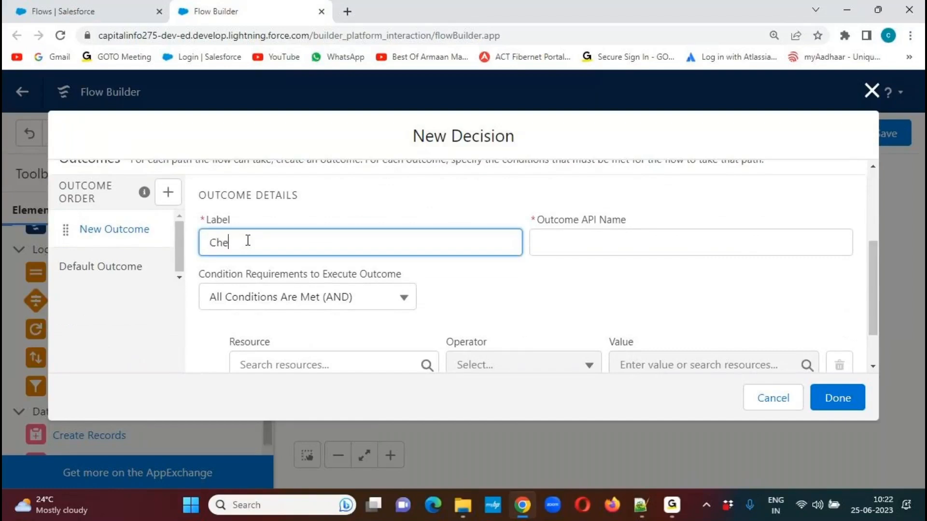
text(ck for Active Status)
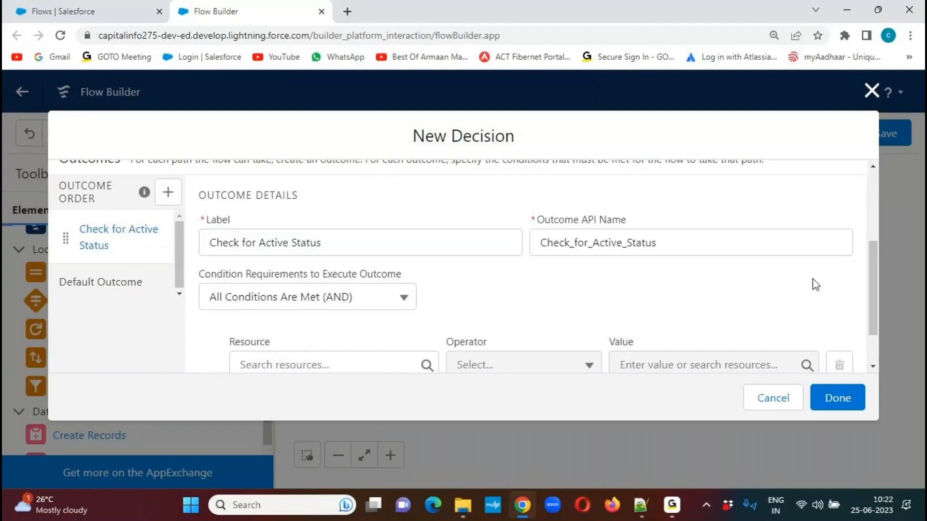
Set the first condition's resource to the Rating field of the $Record Account variable.
drag(875, 258, 875, 274)
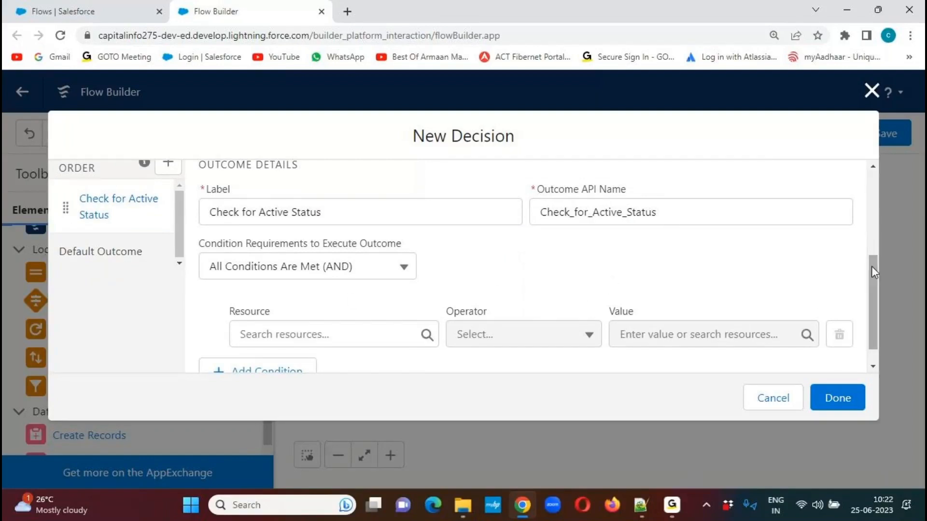
drag(871, 266, 871, 282)
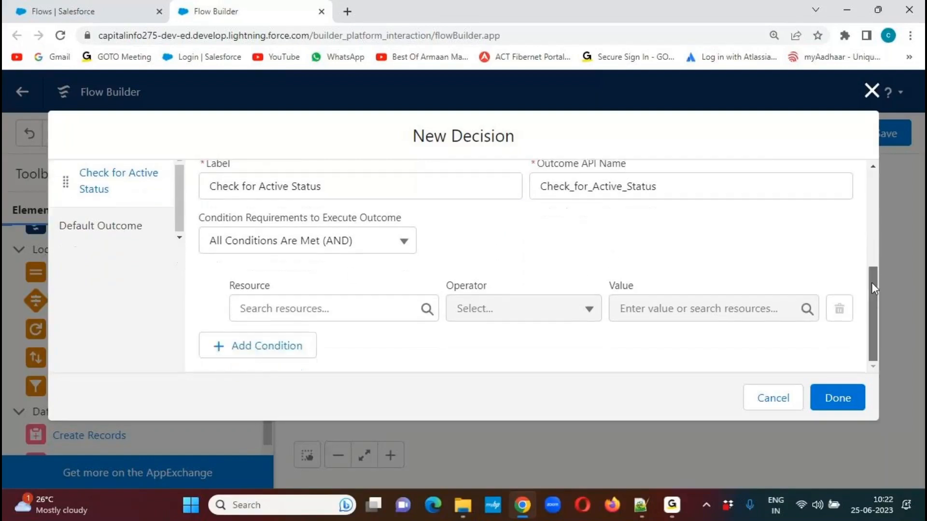
click(427, 314)
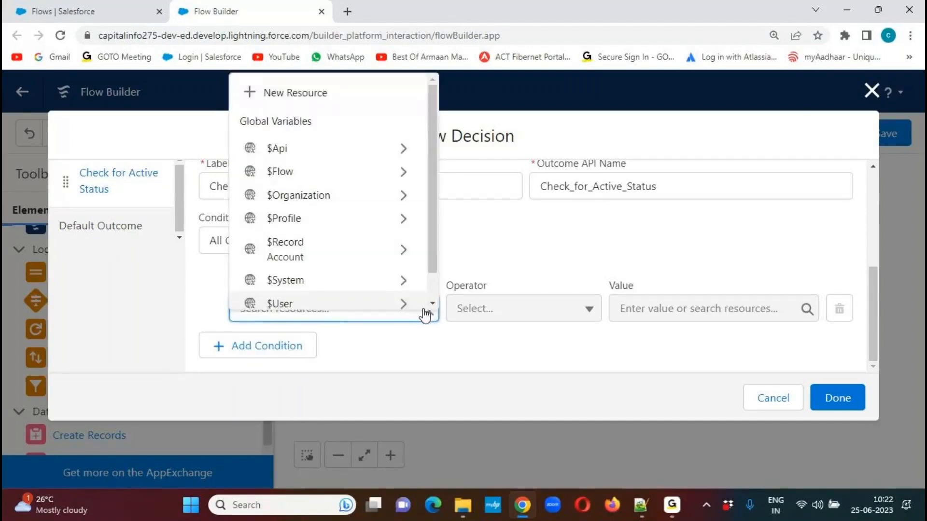
drag(433, 207, 435, 223)
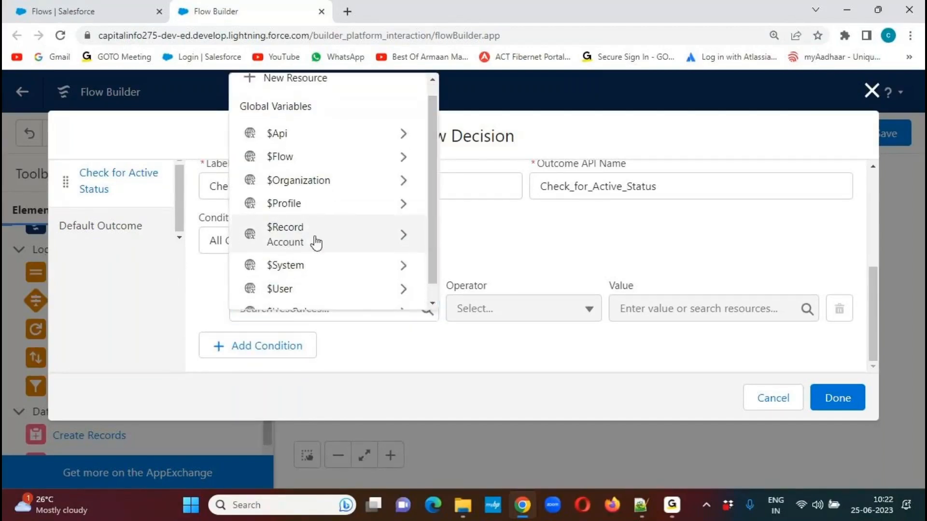
click(405, 239)
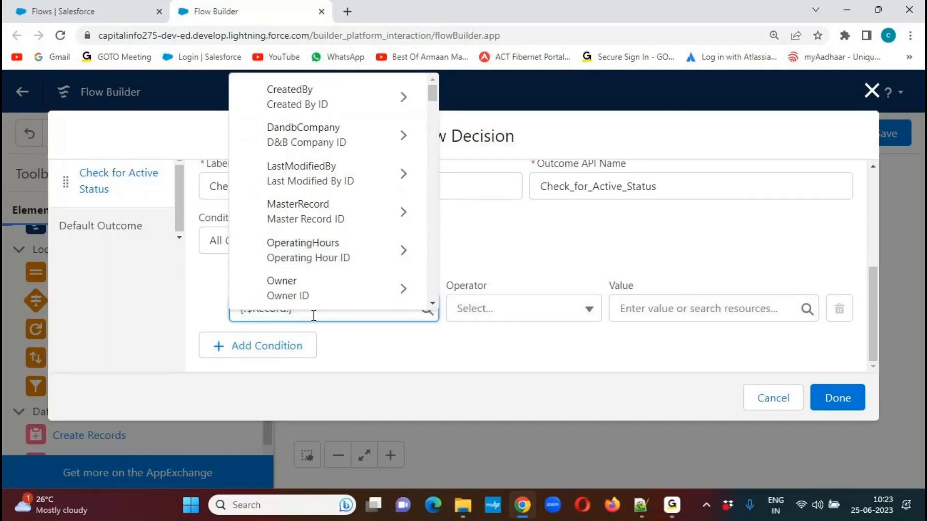
text(.rat)
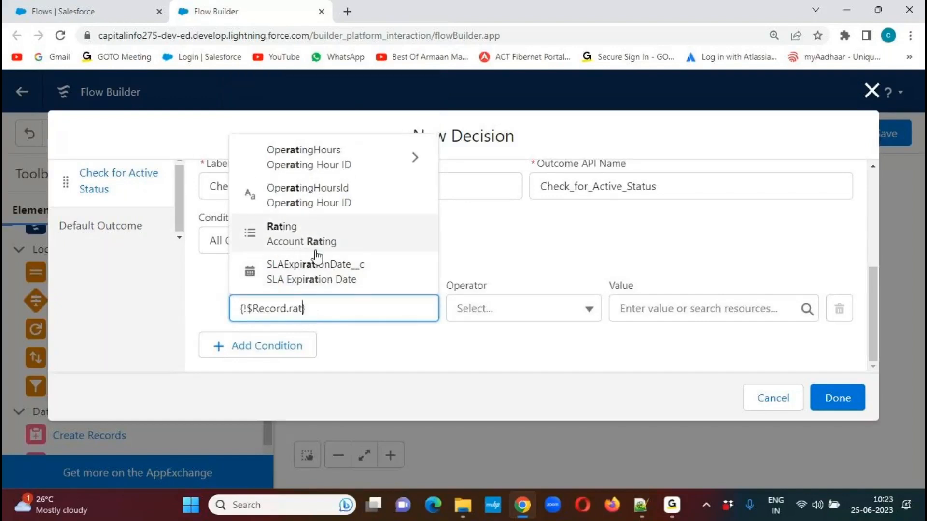
click(280, 237)
click(263, 310)
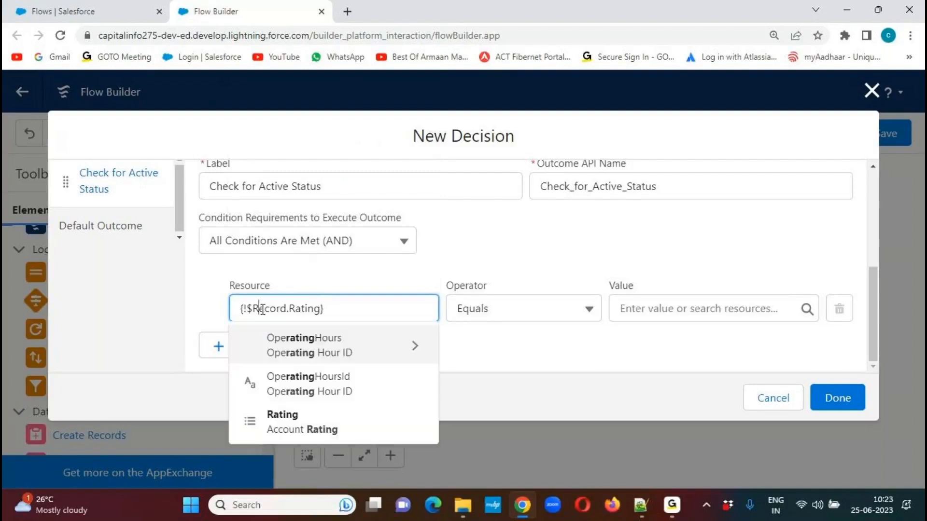
click(475, 261)
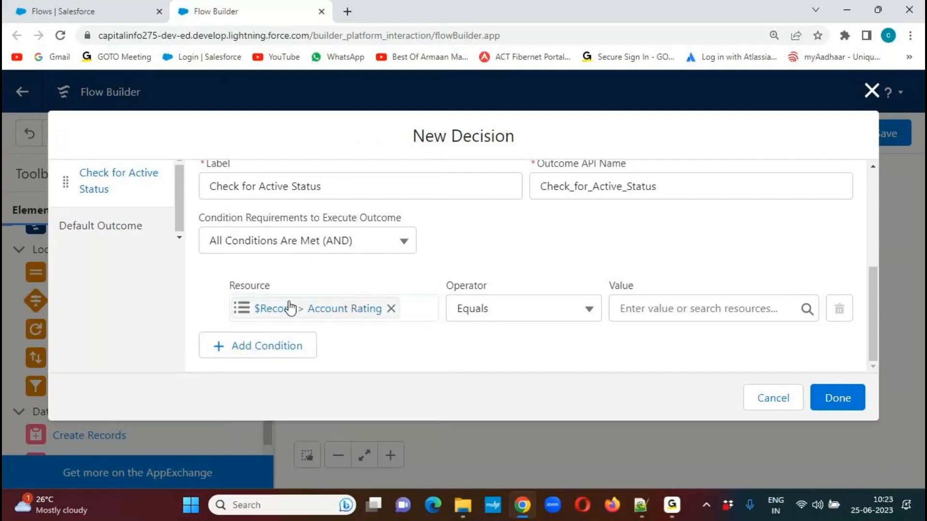
Switch to Notepad++ and examine the accRecord.Rating expression and the accRecord loop variable in the trigger code.
click(641, 507)
drag(260, 234, 423, 237)
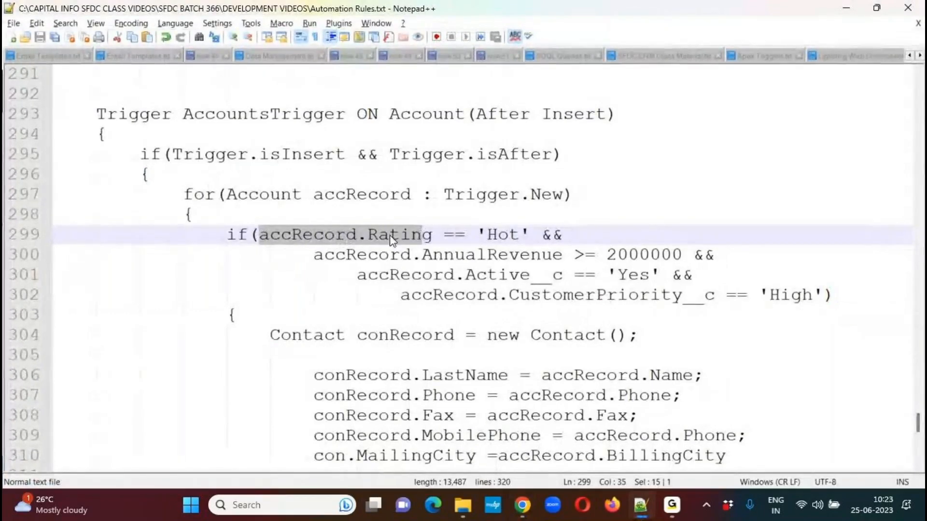
click(326, 203)
double_click(366, 198)
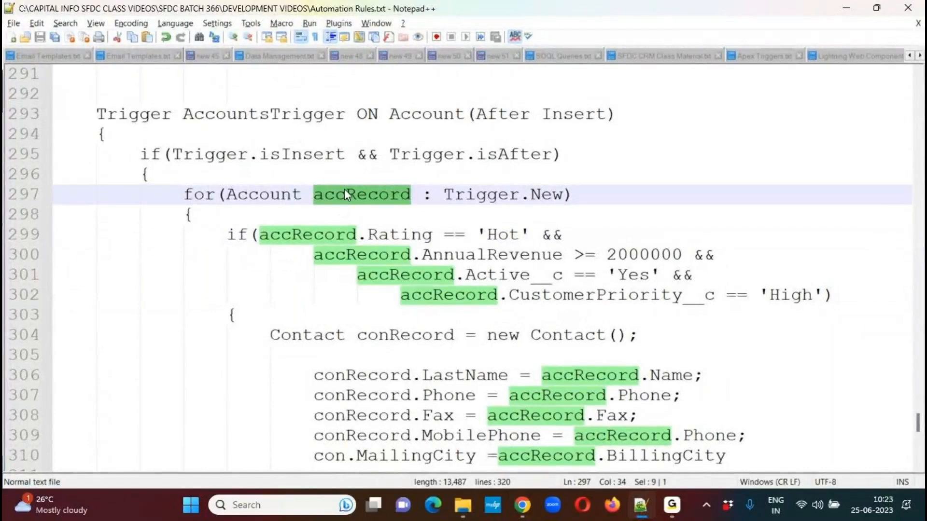
Return to Flow Builder and set the Account Rating condition's value to Hot, keeping the Equals operator.
key(alt+Tab)
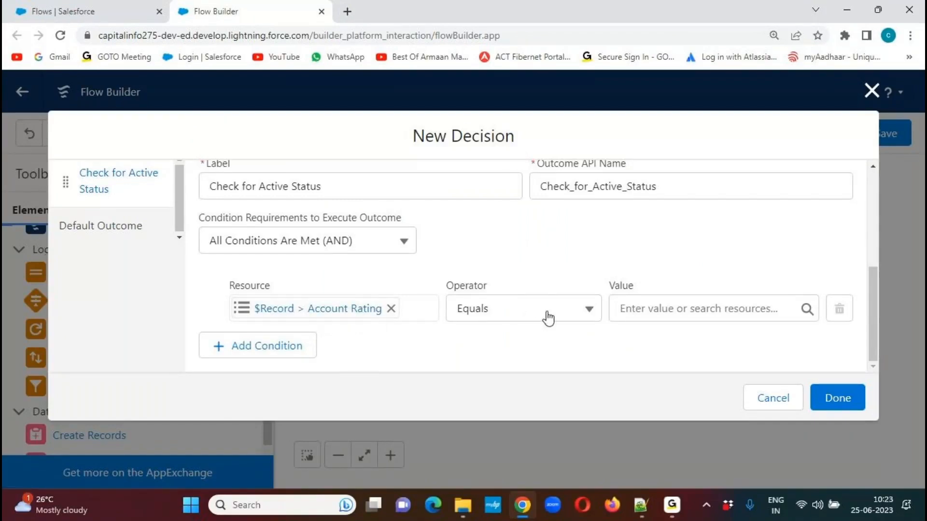
click(811, 306)
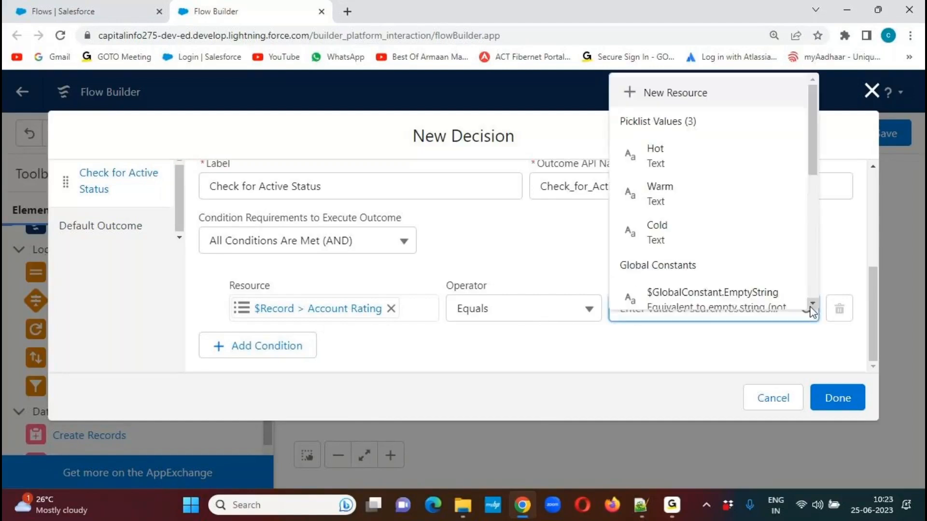
click(660, 156)
click(483, 335)
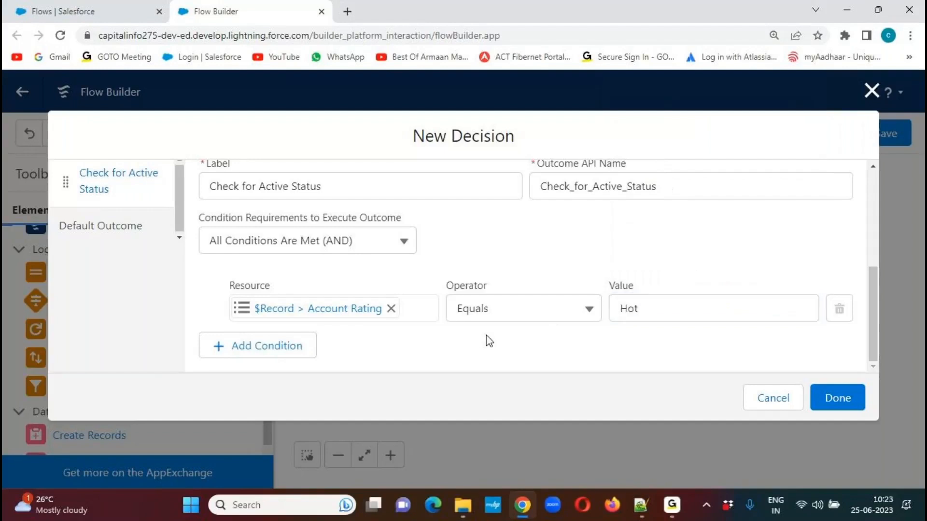
Add a second condition to the outcome requiring the $Record Account's Active field to equal Yes.
click(241, 355)
scroll(871, 271, down, 1)
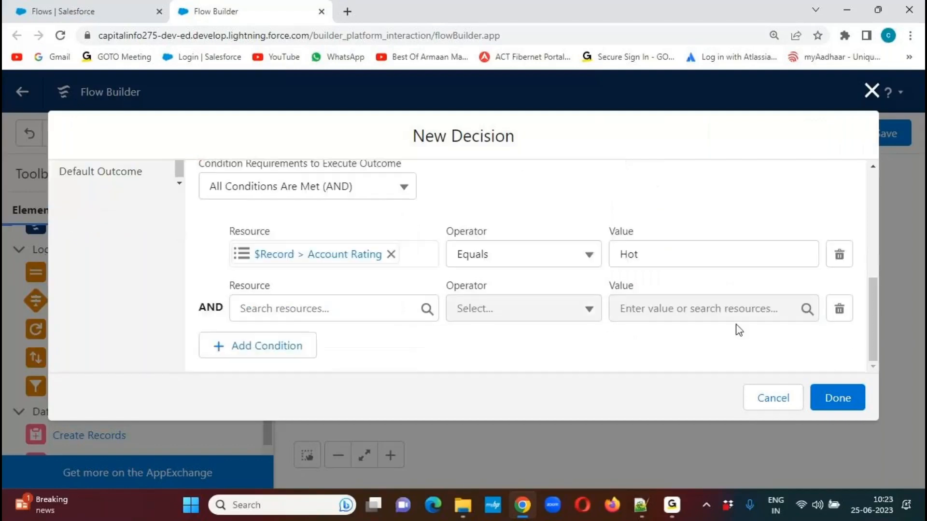
click(428, 313)
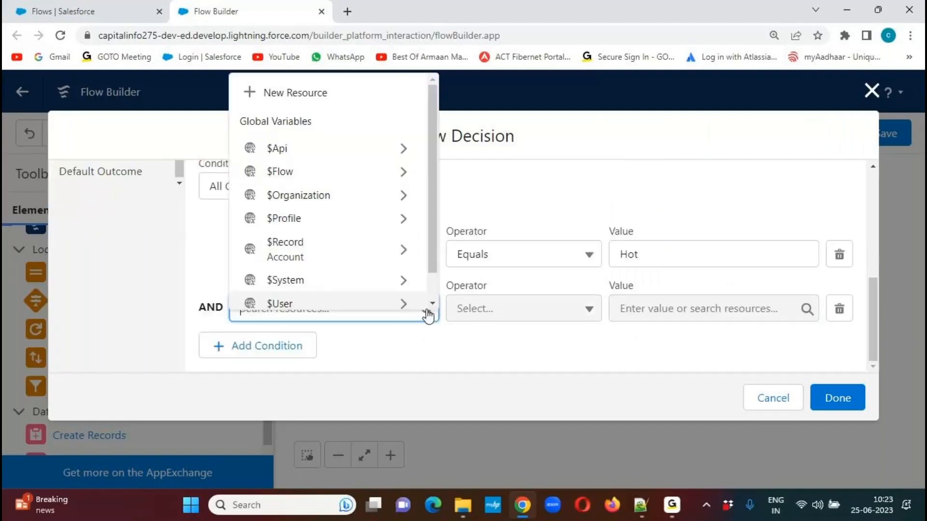
click(385, 255)
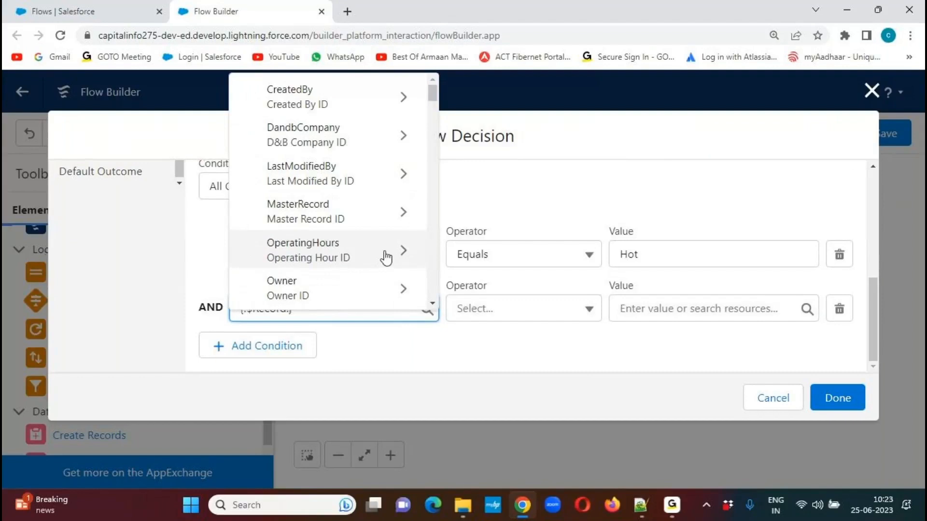
text(acti)
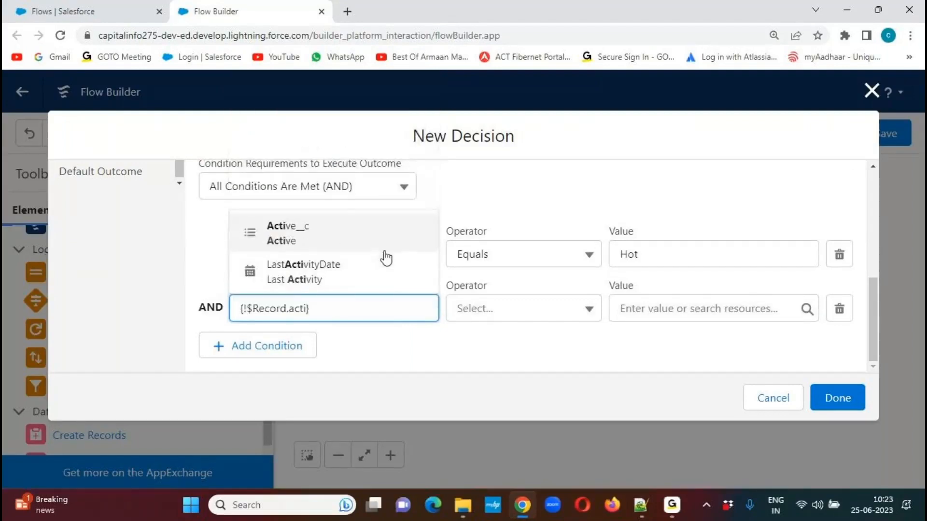
click(306, 234)
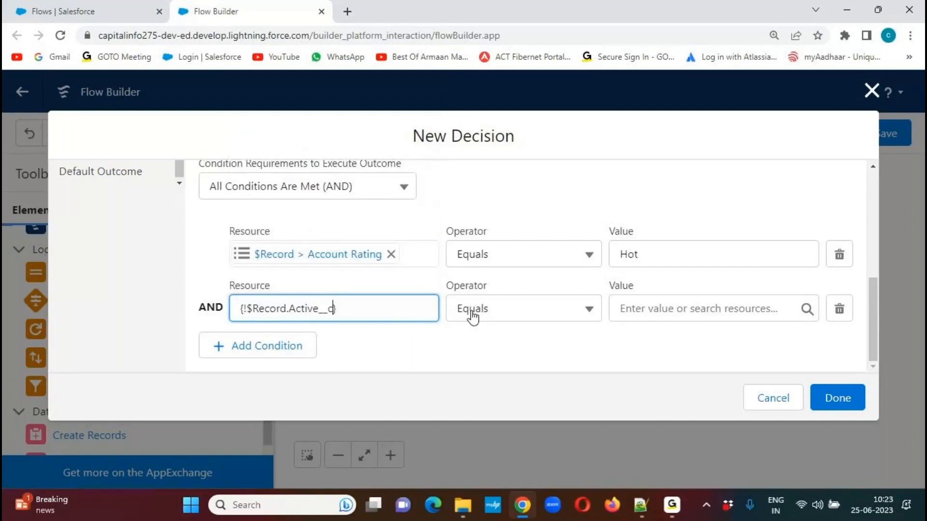
click(810, 309)
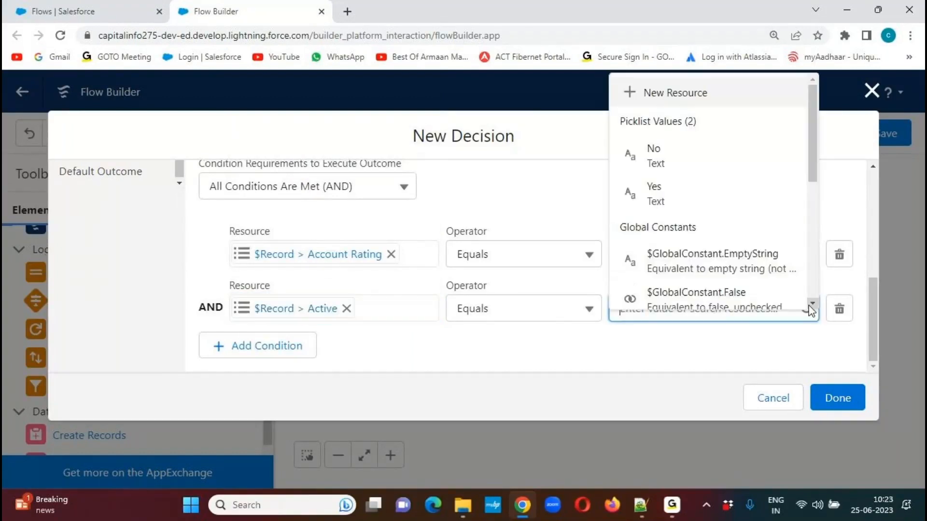
click(665, 194)
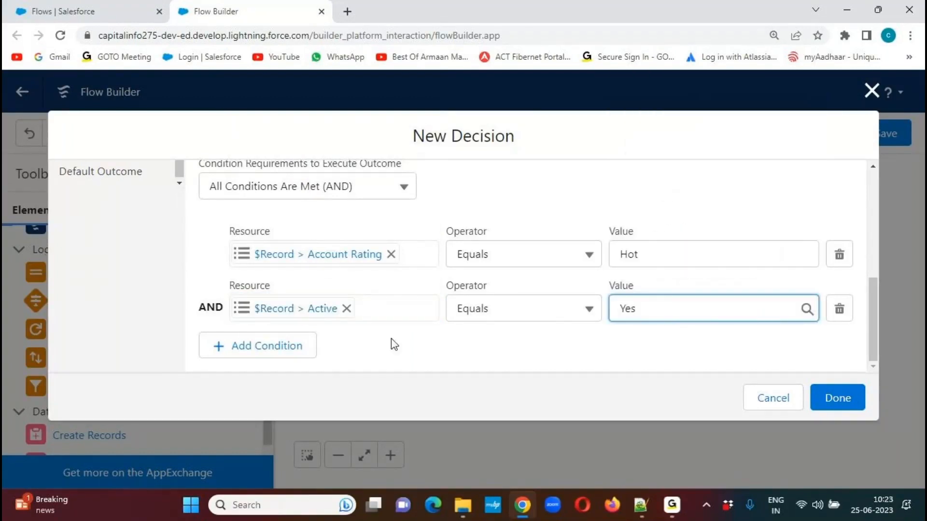
Add a third condition requiring the $Record Account's Annual Revenue to be Greater Than or Equal to 2000000.
click(269, 346)
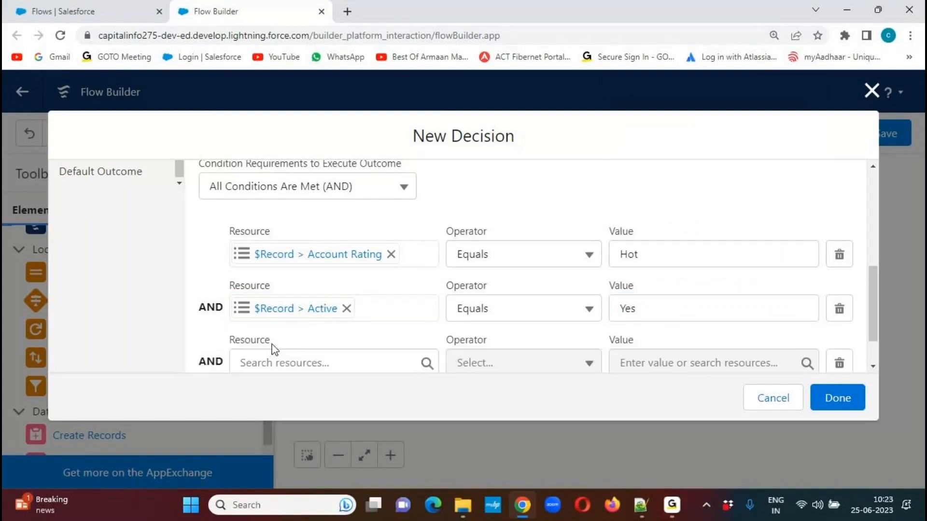
click(309, 357)
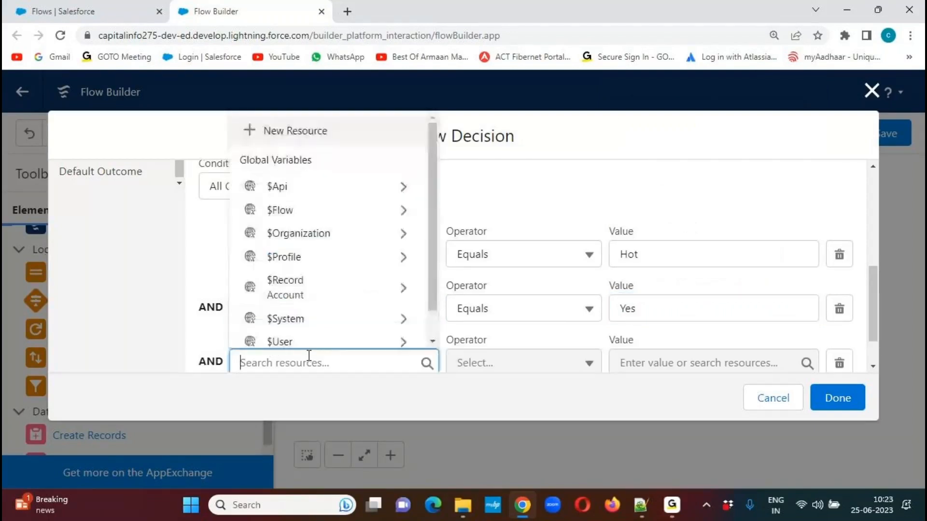
click(327, 292)
text(ann)
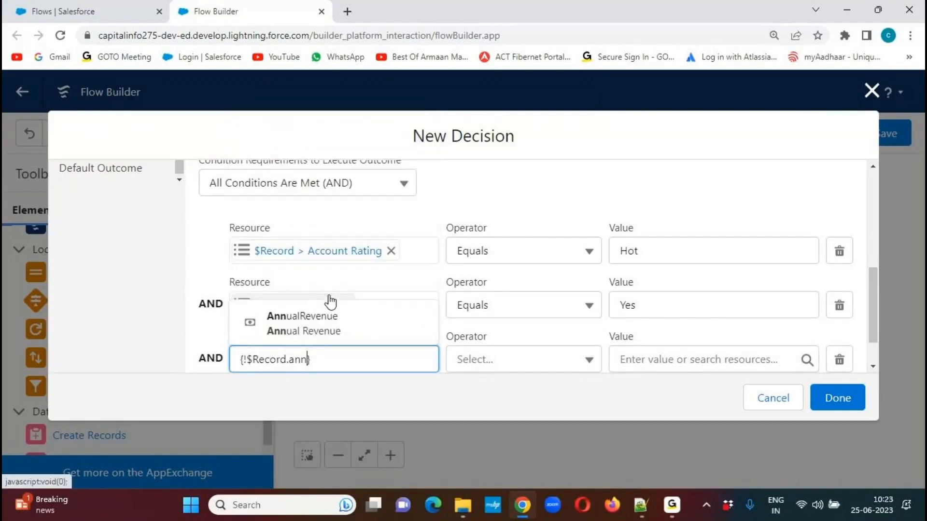
click(319, 324)
click(566, 368)
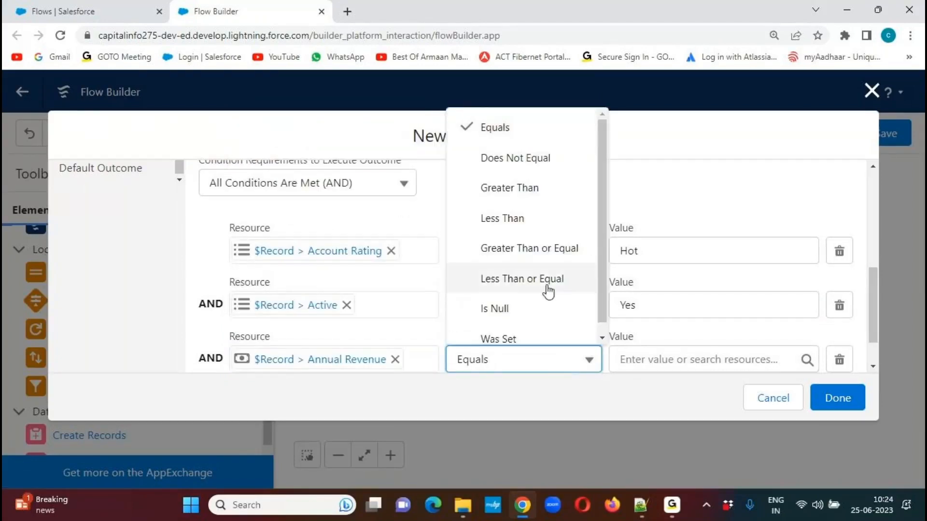
click(547, 256)
click(648, 360)
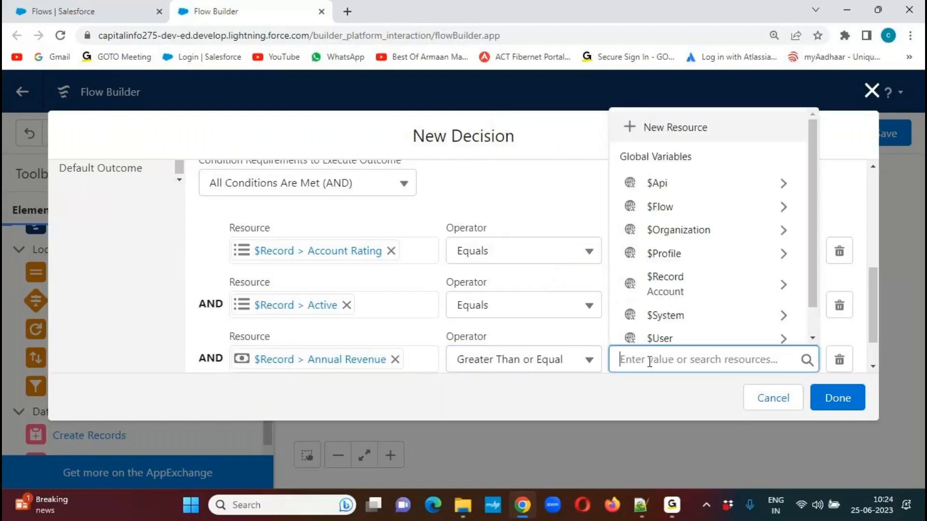
text(2000000)
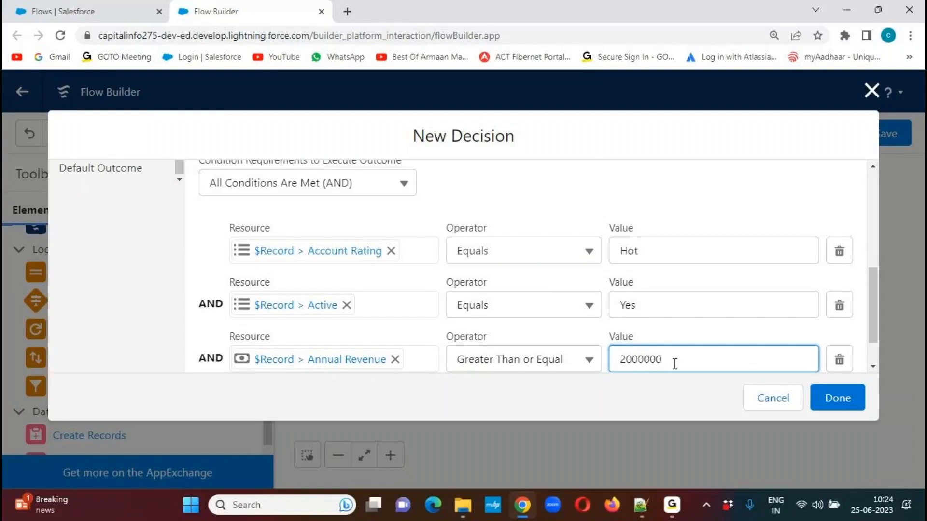
Add a fourth condition requiring the $Record Account's Customer Priority field to equal High.
drag(876, 276, 875, 308)
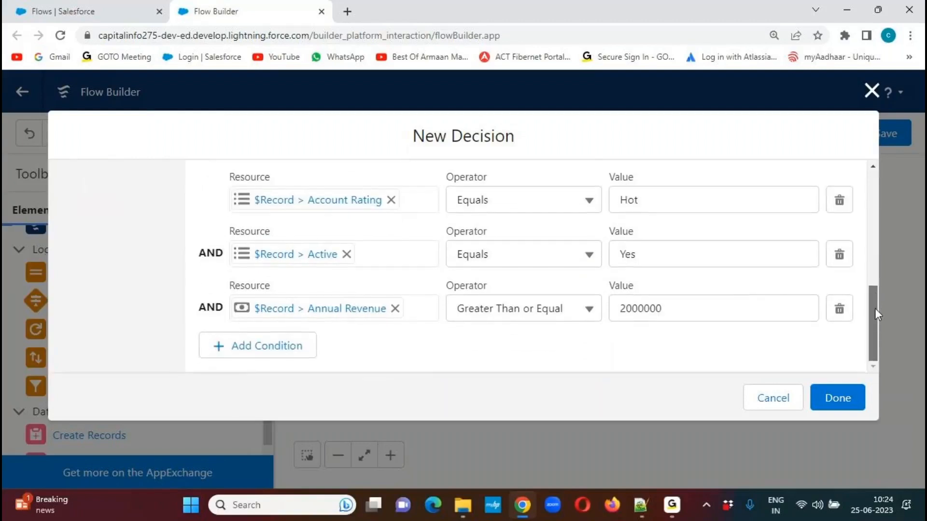
click(292, 355)
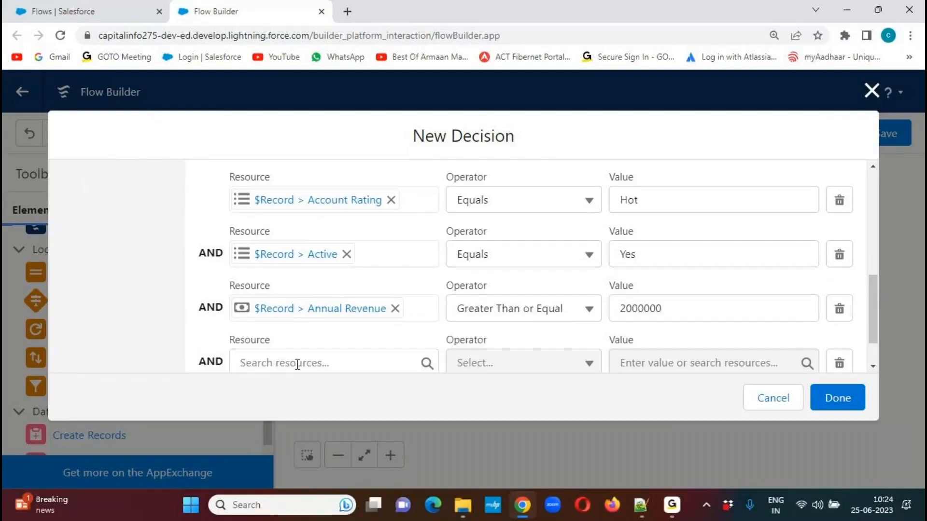
drag(870, 301, 867, 326)
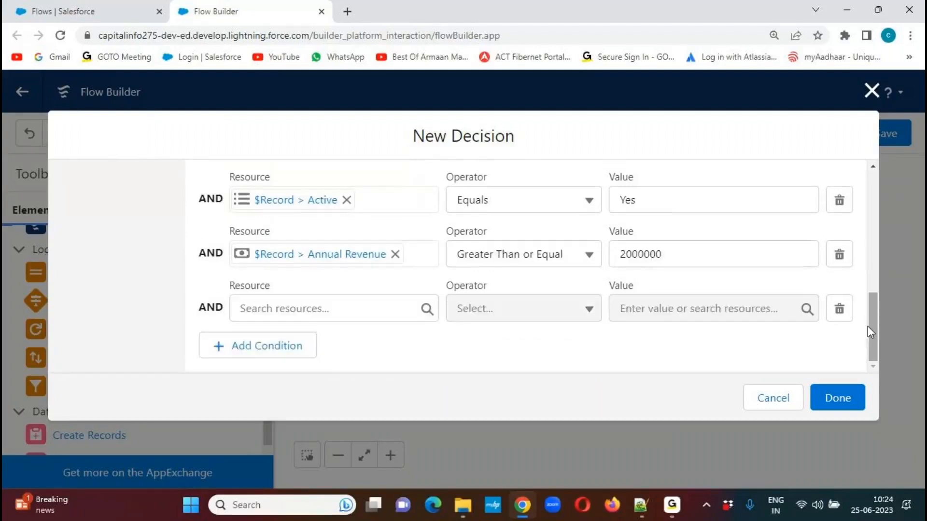
click(331, 309)
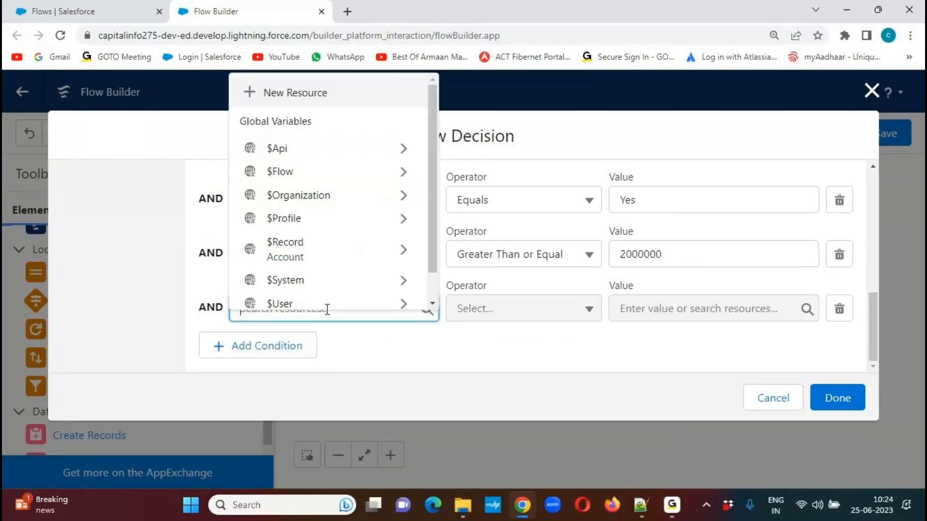
click(318, 263)
text(cust})
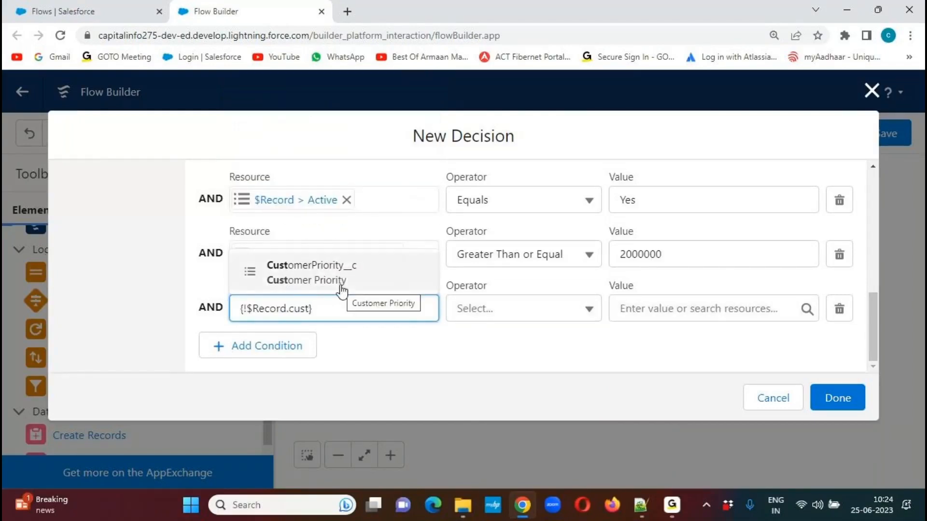
click(342, 285)
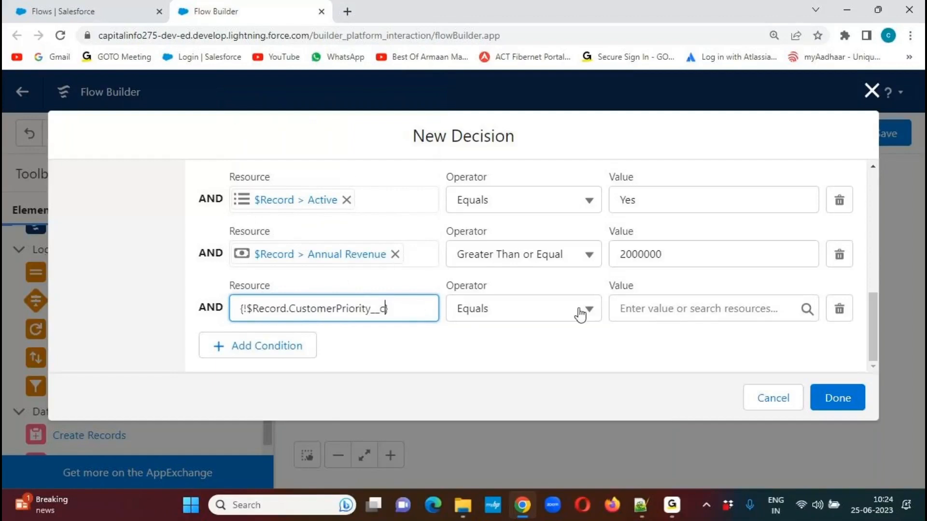
click(805, 313)
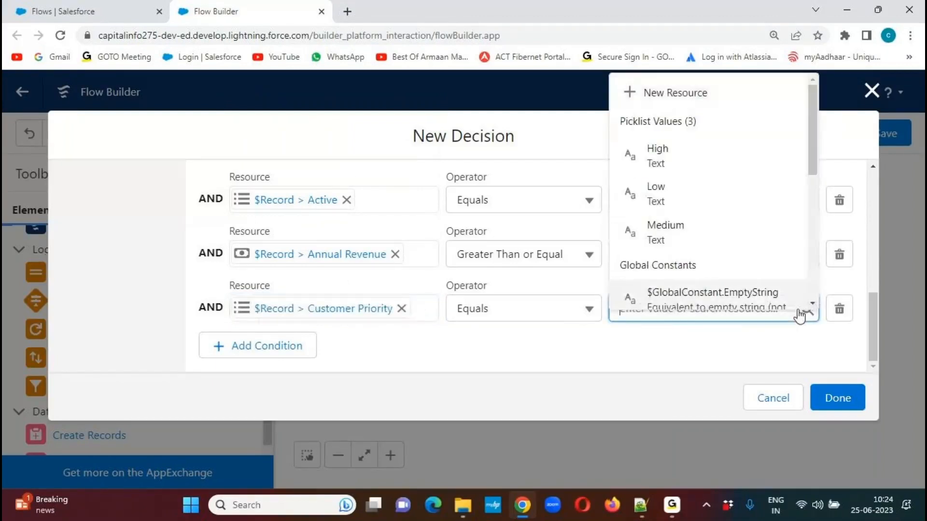
click(681, 165)
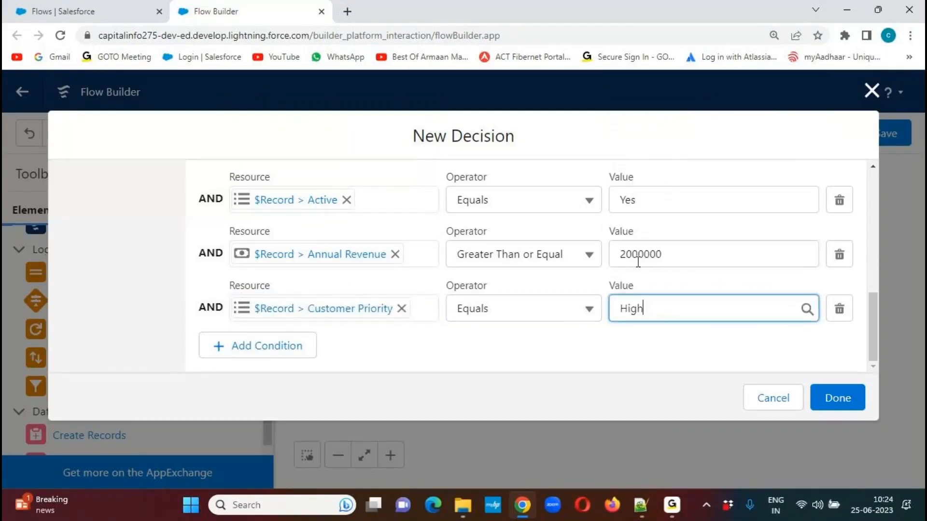
click(560, 372)
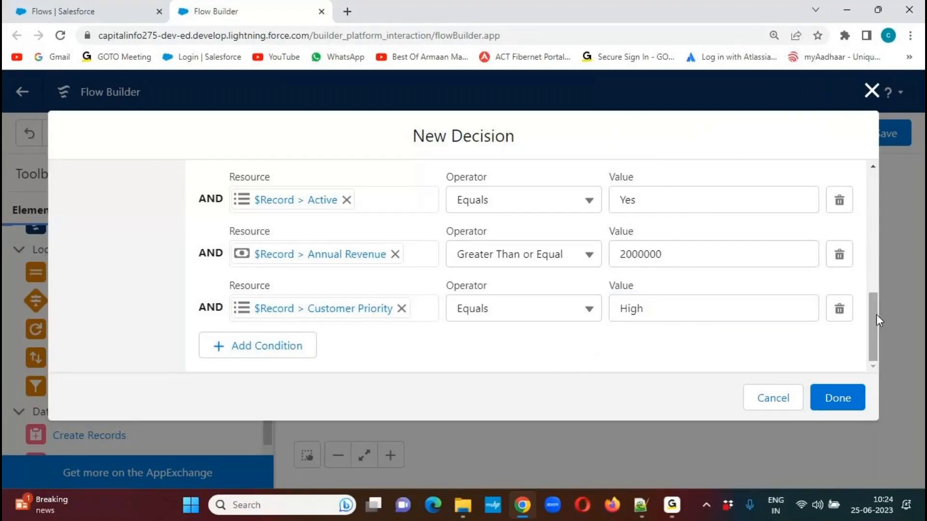
Review the outcome's conditions, finish the Decision and connect the Start element to it on the canvas.
drag(873, 315, 873, 289)
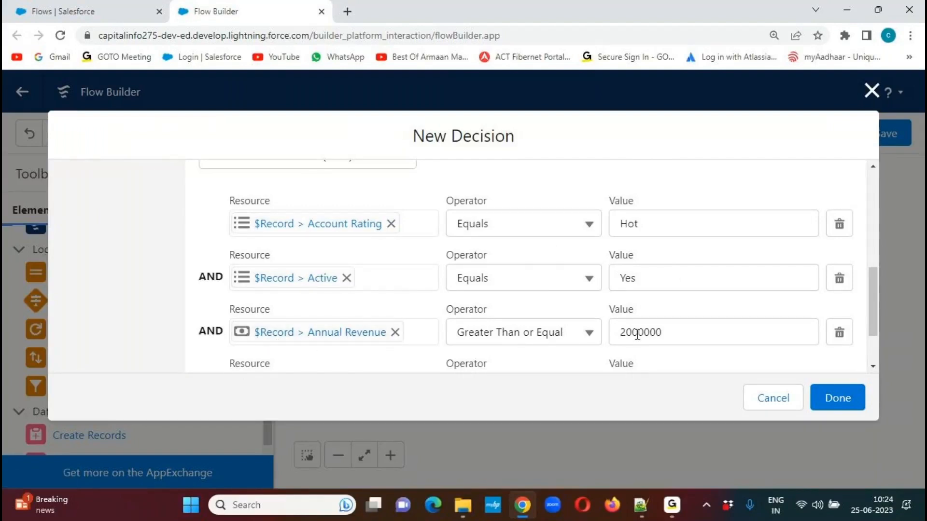
drag(875, 307, 869, 331)
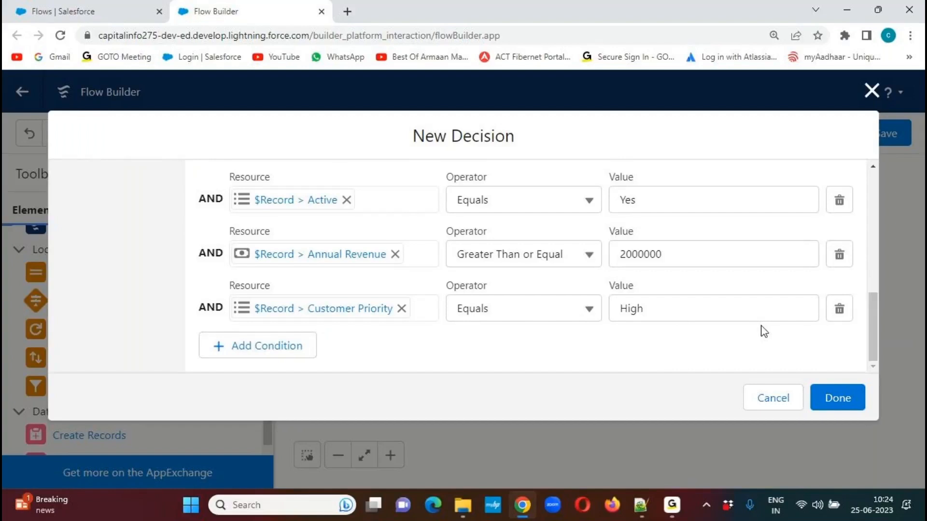
click(843, 407)
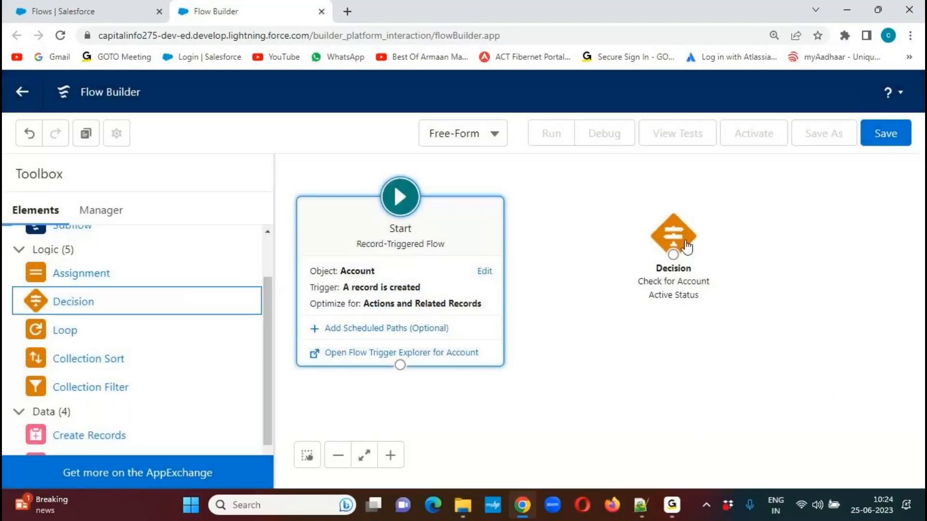
mouse_move(681, 244)
mouse_down()
mouse_move(699, 246)
mouse_move(676, 249)
mouse_up()
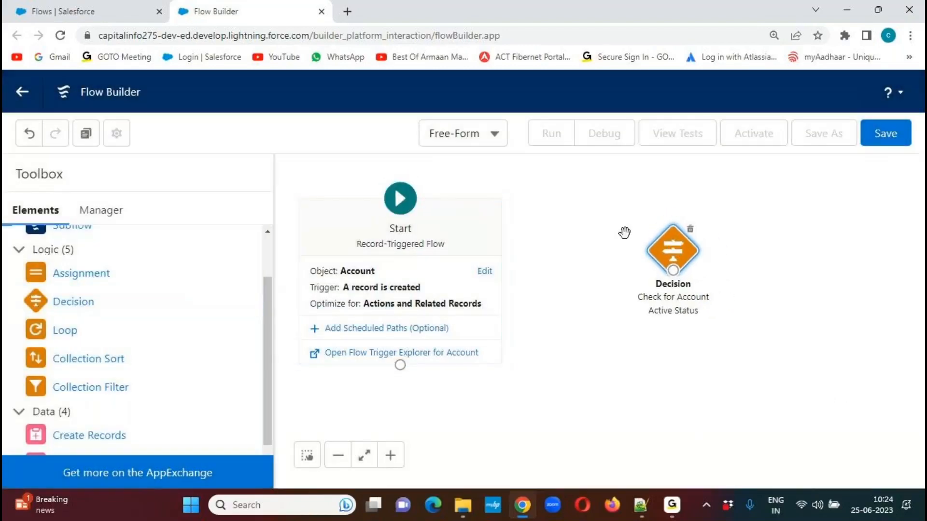
drag(400, 365, 675, 278)
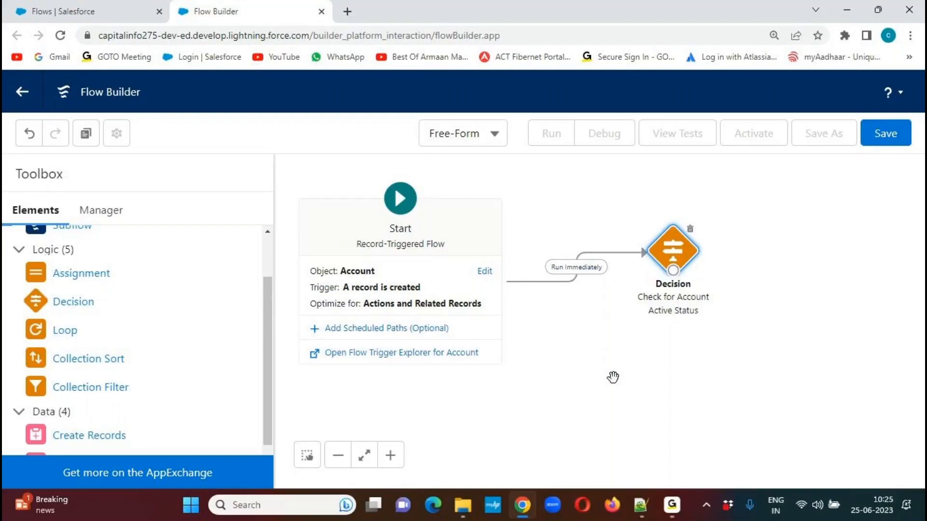
Switch to Notepad++ and examine the trigger's if condition and the Contact creation block that follows it.
click(644, 502)
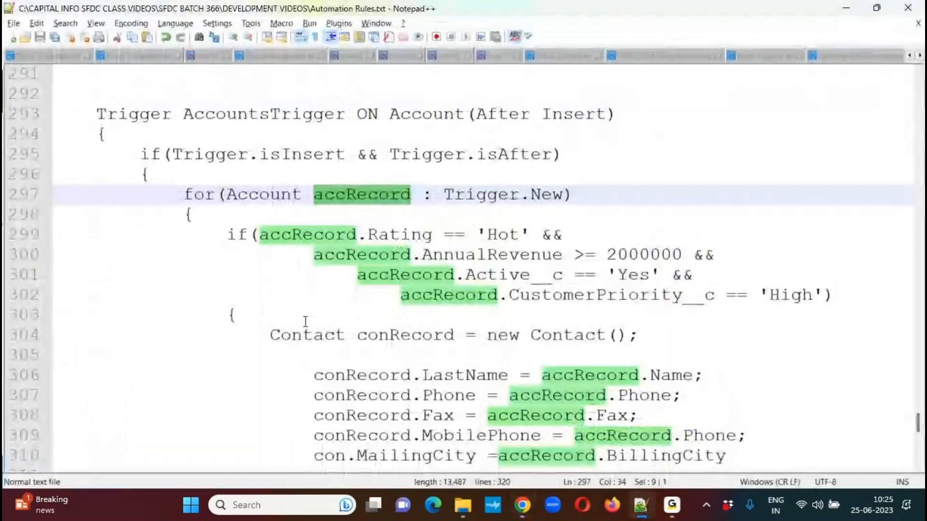
drag(228, 235, 844, 291)
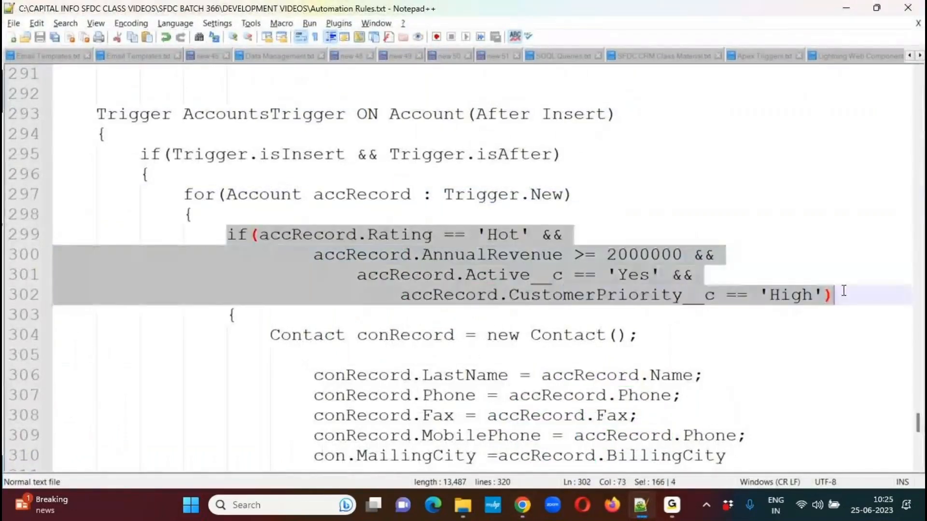
drag(269, 335, 314, 458)
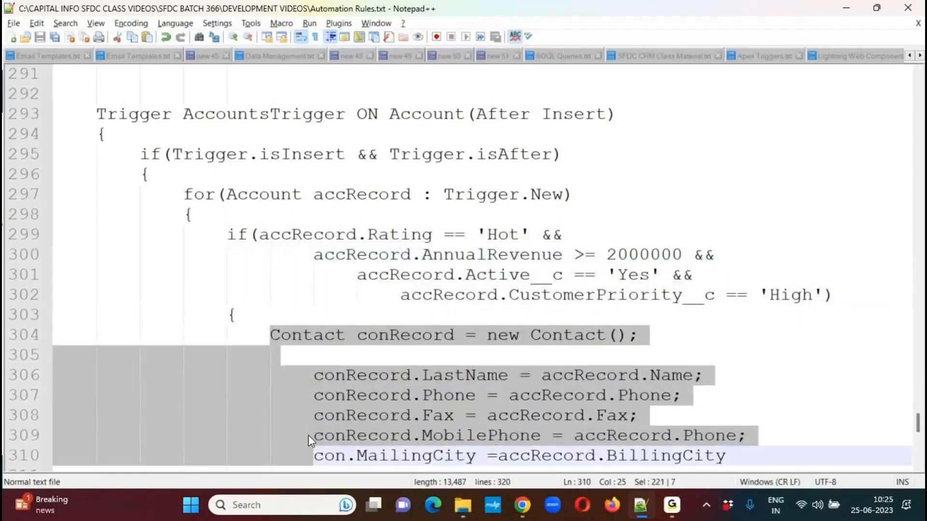
click(268, 311)
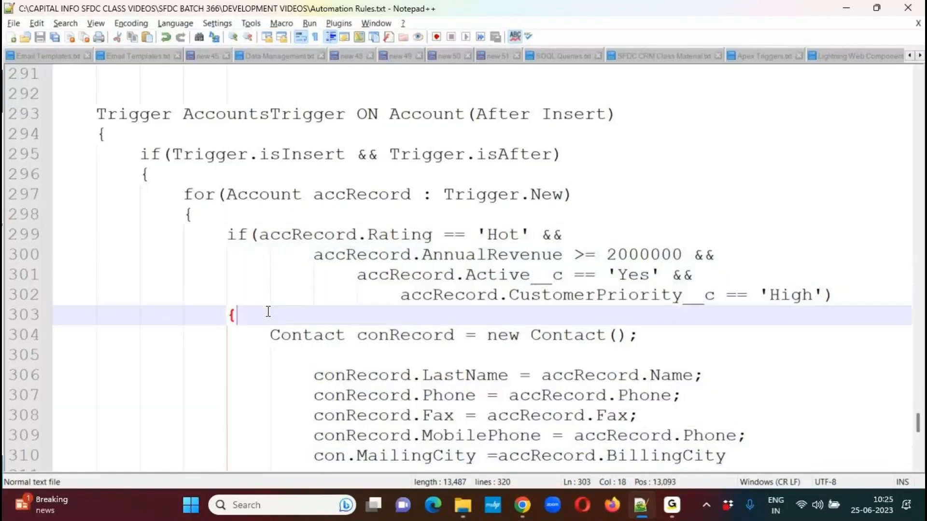
Return to Flow Builder, collapse the Logic elements and add a Create Records element to the canvas below the Decision.
key(alt+Tab)
drag(269, 363, 266, 421)
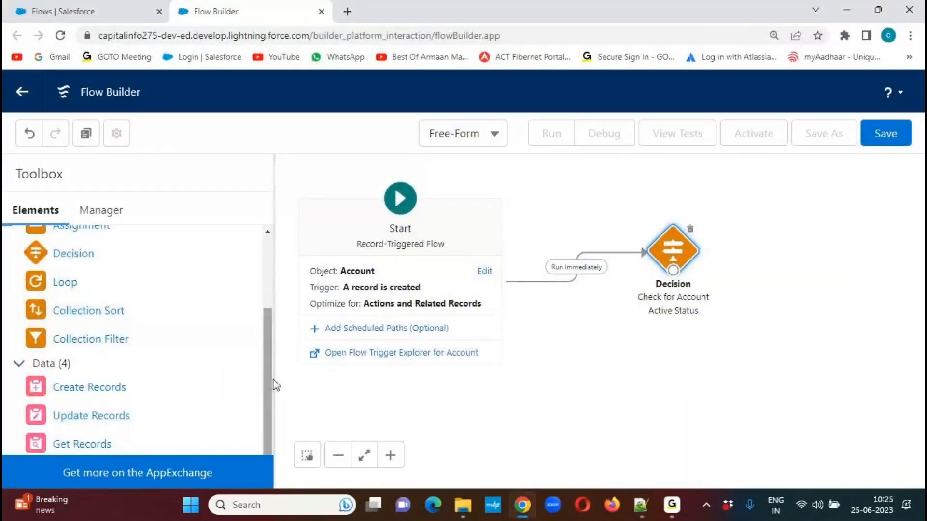
drag(269, 384, 269, 363)
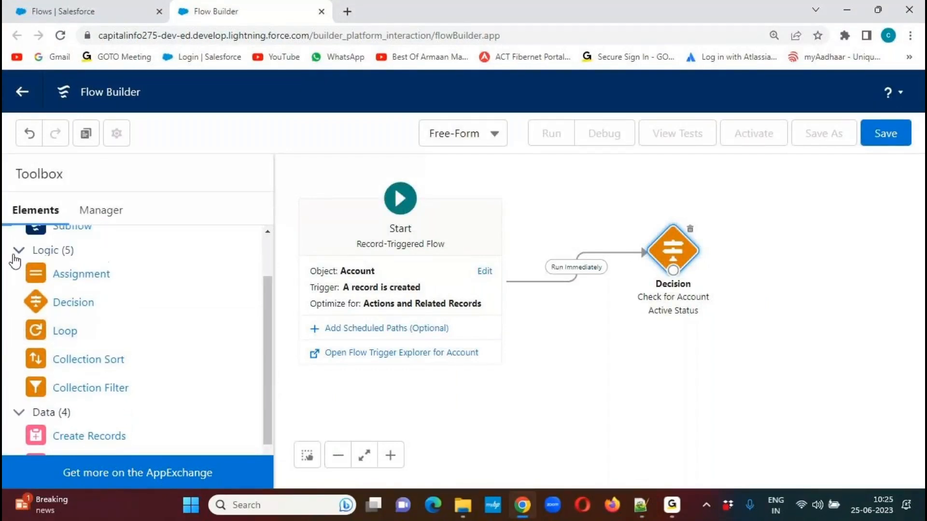
click(19, 250)
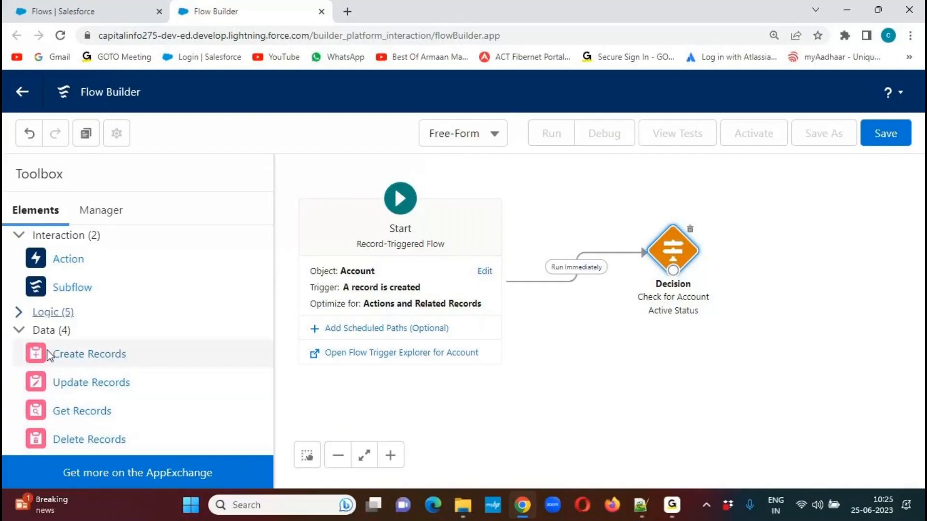
drag(64, 357, 771, 354)
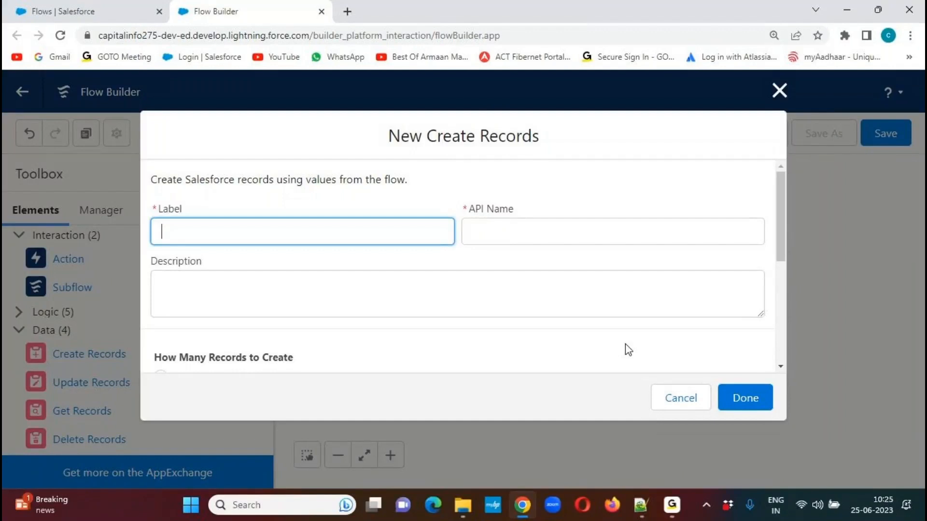
Label the Create Records element "Create a Related Contact Record" and reuse that text as its description.
text(Create a Related )
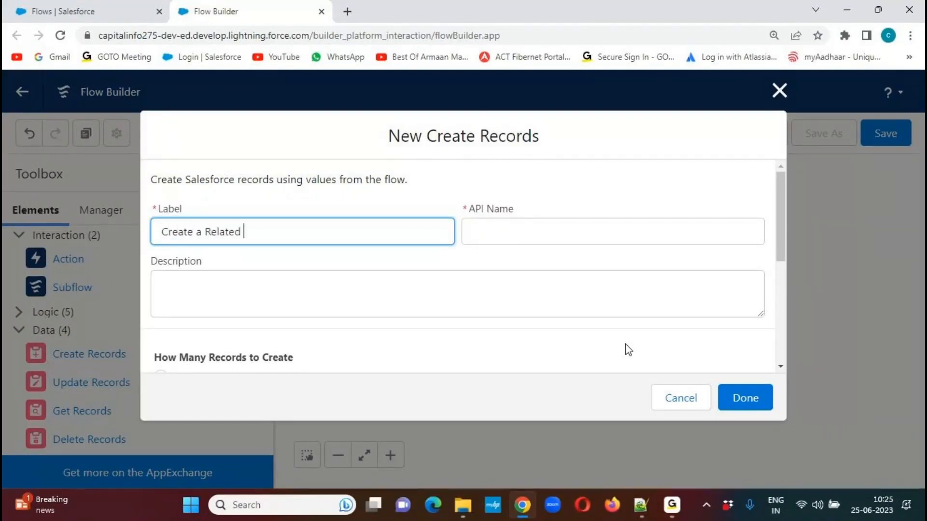
text(Contact Record)
key(ctrl+a)
key(ctrl+c)
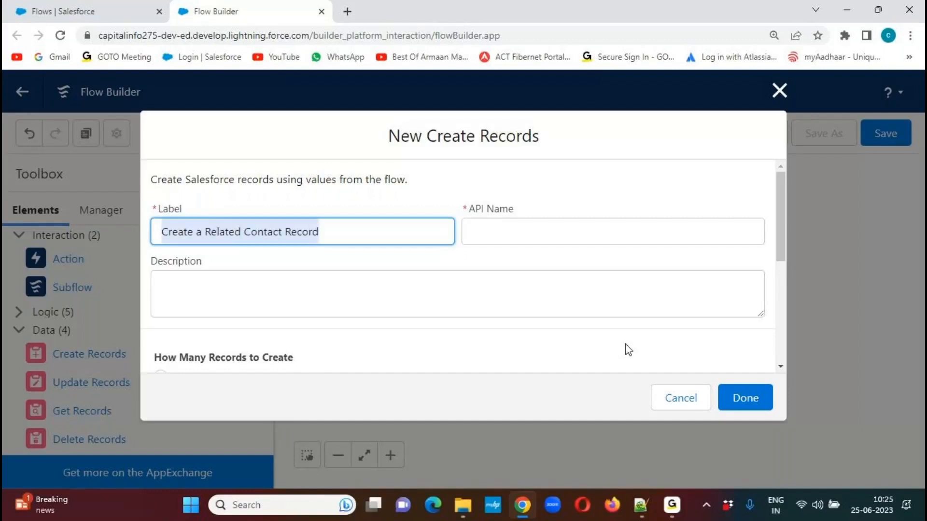
key(Tab)
key(Tab)
key(ctrl+v)
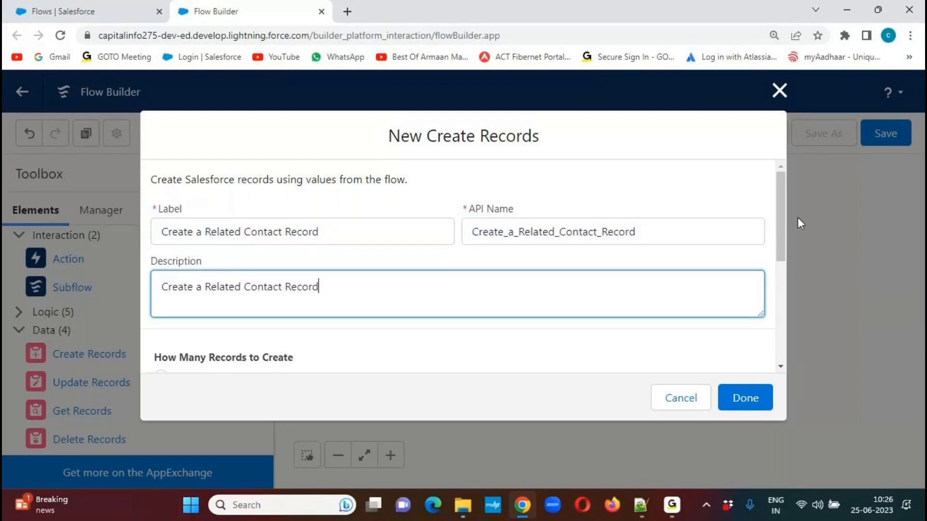
Review the record count options and set the record fields to use separate resources, and literal values.
drag(780, 209, 781, 237)
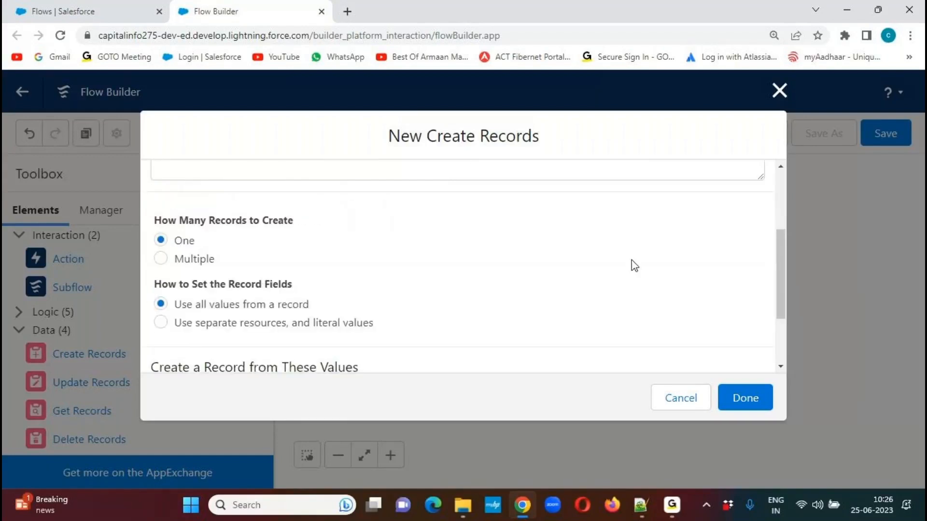
drag(155, 221, 314, 226)
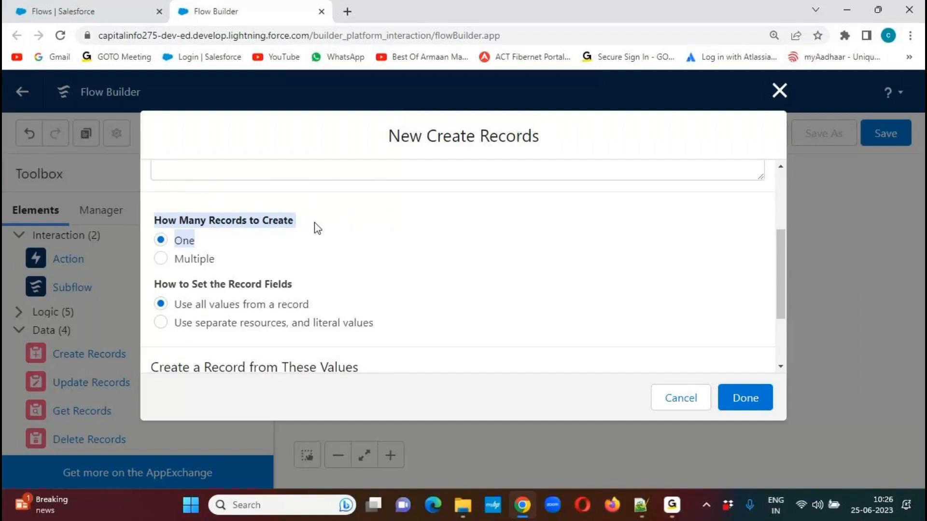
click(343, 217)
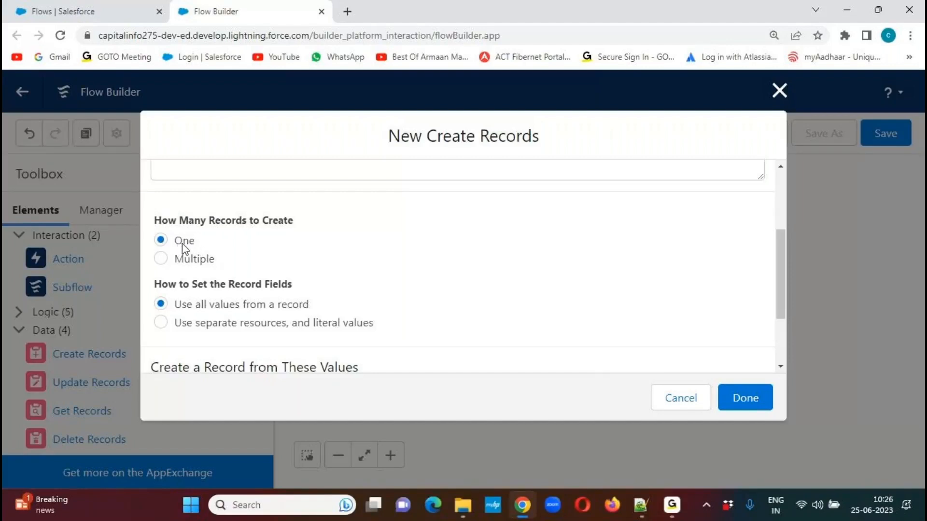
drag(783, 257, 778, 288)
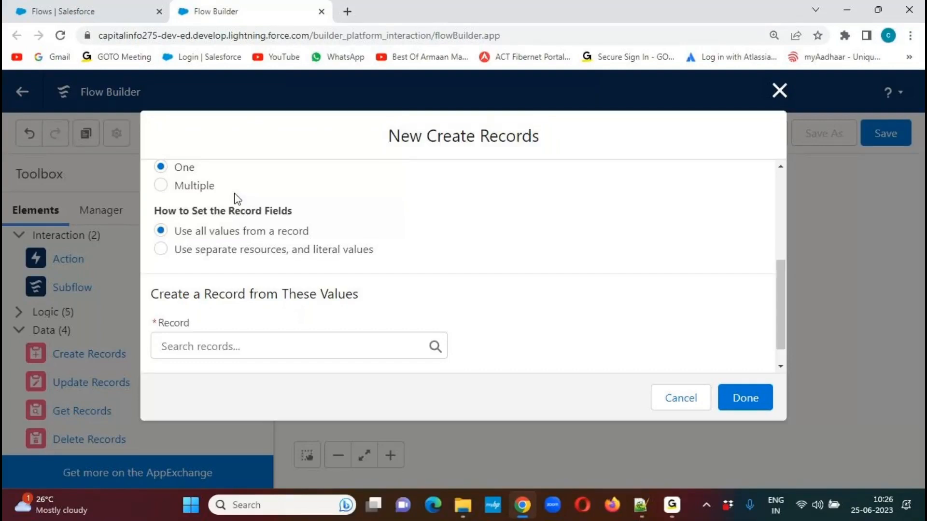
drag(156, 210, 317, 215)
click(405, 205)
drag(178, 255, 393, 259)
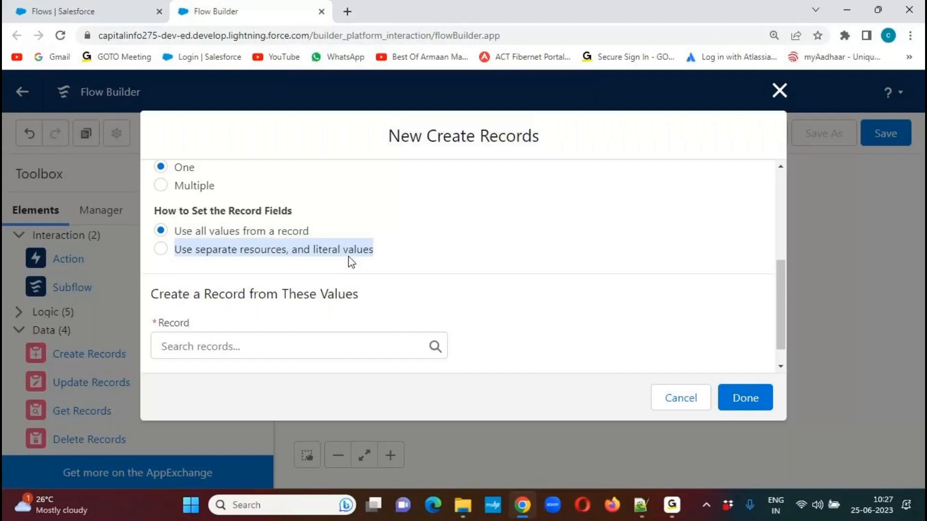
click(161, 249)
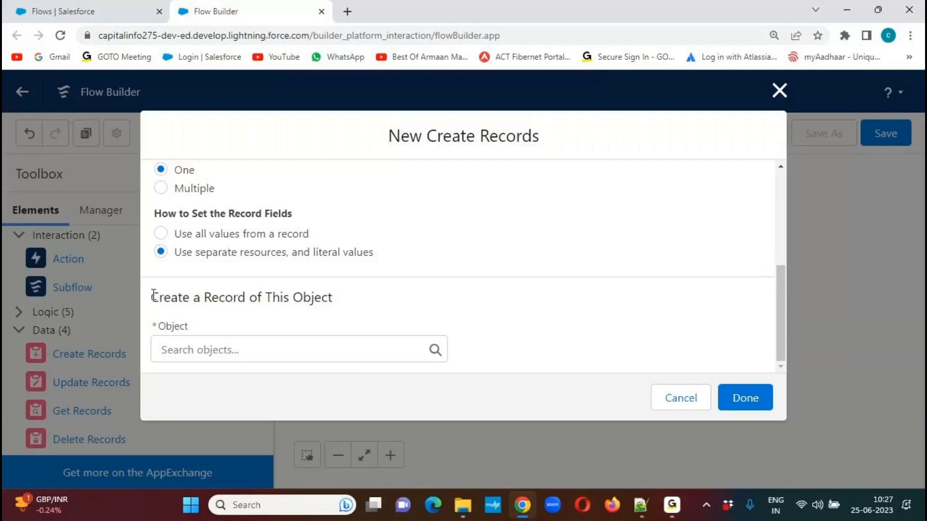
Check the Contact creation line in Notepad++, return to Flow Builder and choose Contact as the object to create.
drag(153, 295, 341, 304)
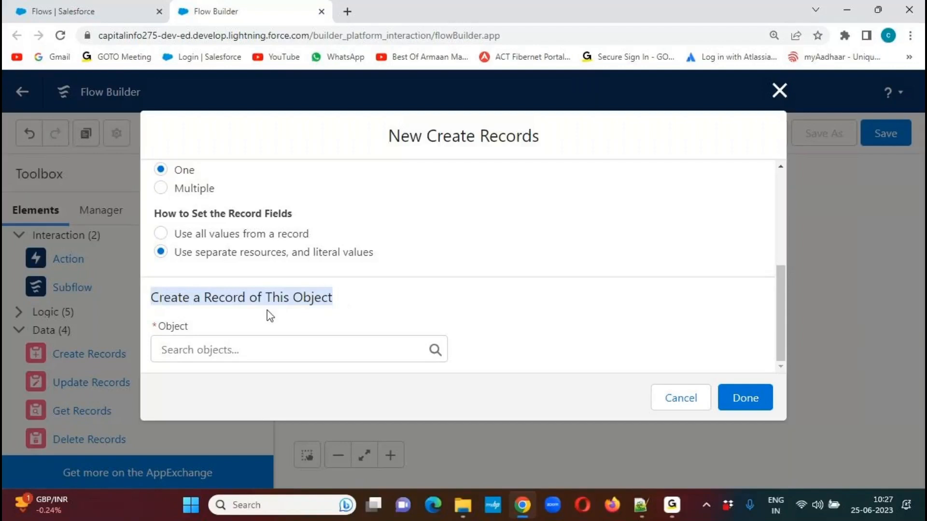
click(195, 317)
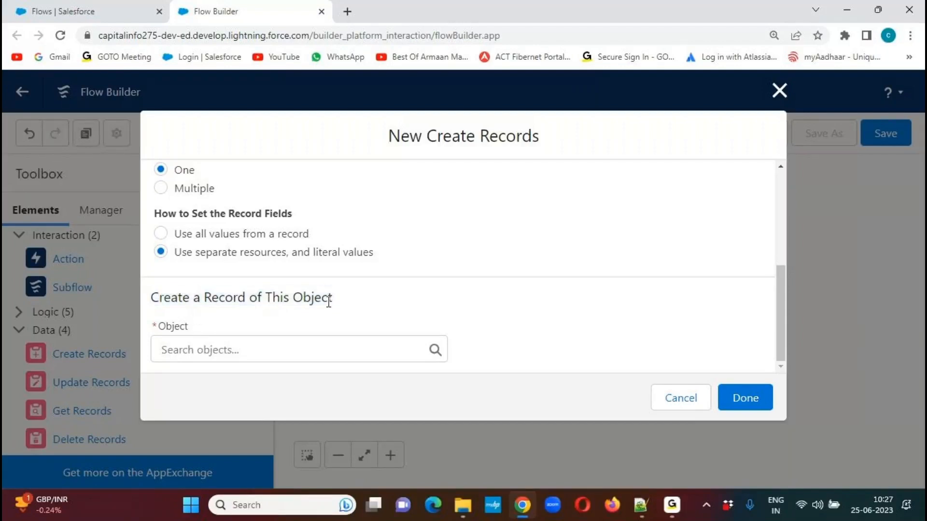
click(640, 505)
drag(270, 335, 523, 337)
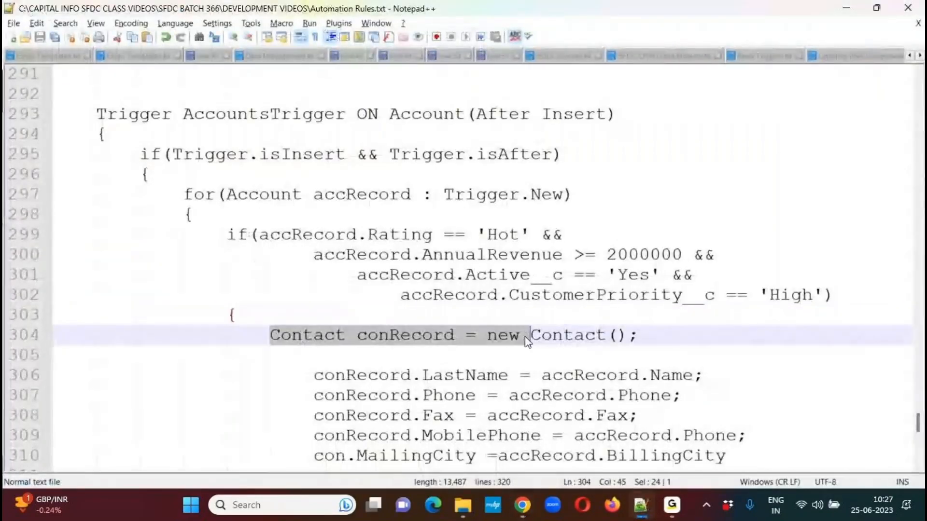
key(alt+Tab)
click(201, 350)
text(contac)
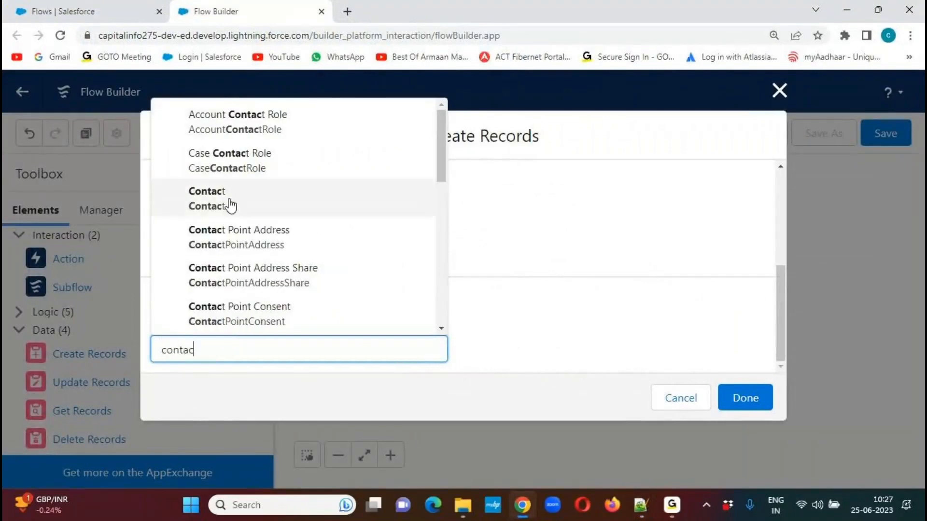
click(229, 202)
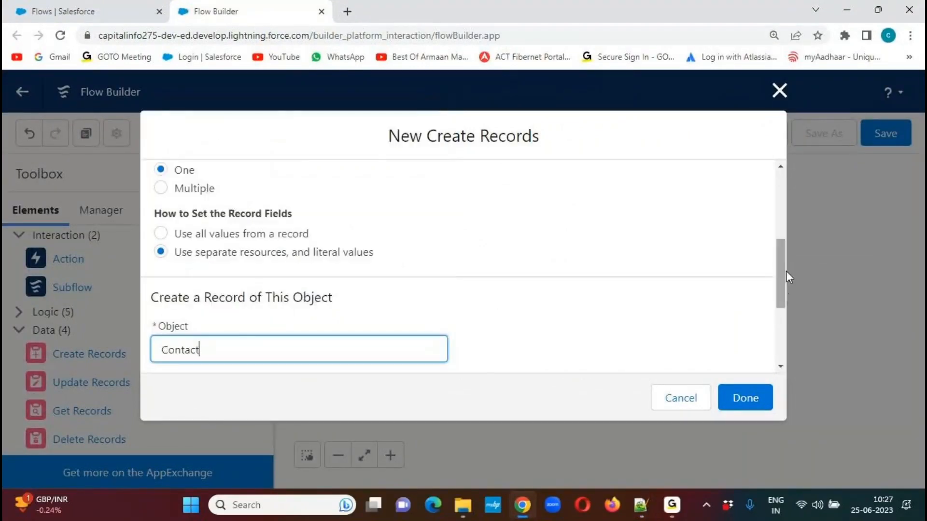
Examine the Contact field value section, compare it with the trigger's field assignments in Notepad++ and return to Flow Builder.
drag(781, 261, 782, 312)
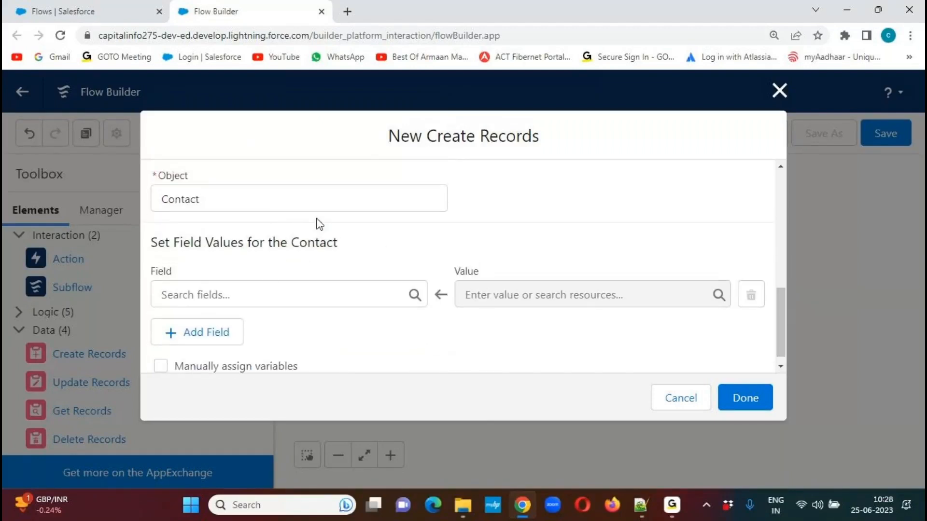
drag(151, 243, 378, 248)
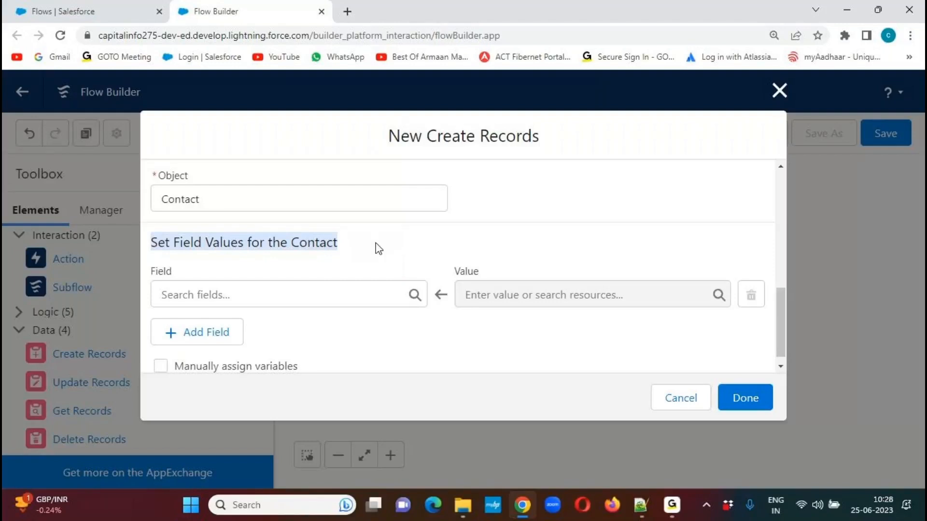
click(641, 505)
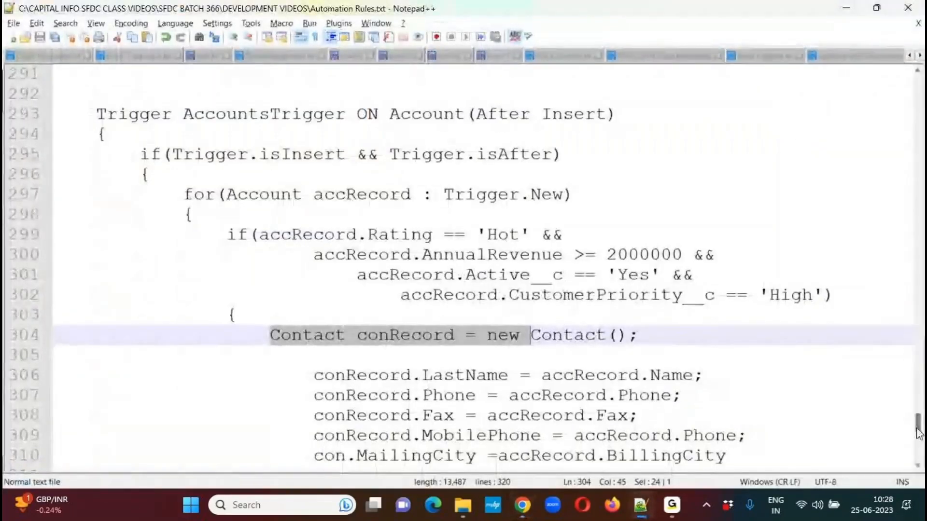
mouse_move(917, 426)
mouse_down()
mouse_move(918, 406)
mouse_move(915, 434)
mouse_up()
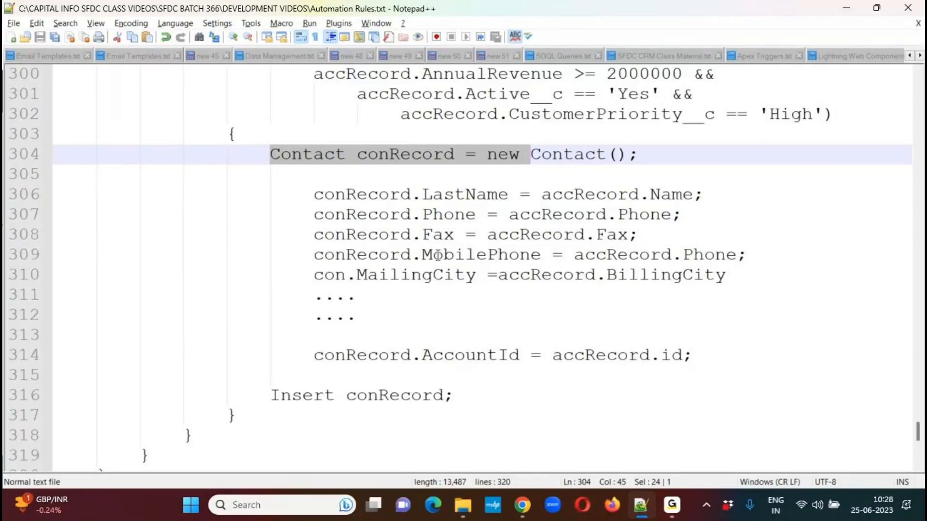
key(alt+Tab)
click(379, 254)
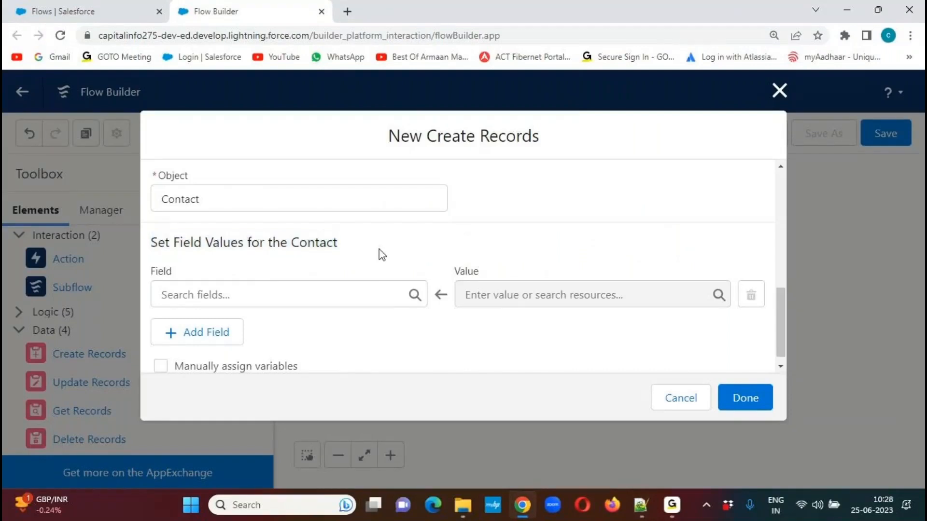
Look over the Contact field list, examine the LastName, Fax, MobilePhone and MailingCity assignments in Notepad++, and return to Flow Builder.
click(265, 298)
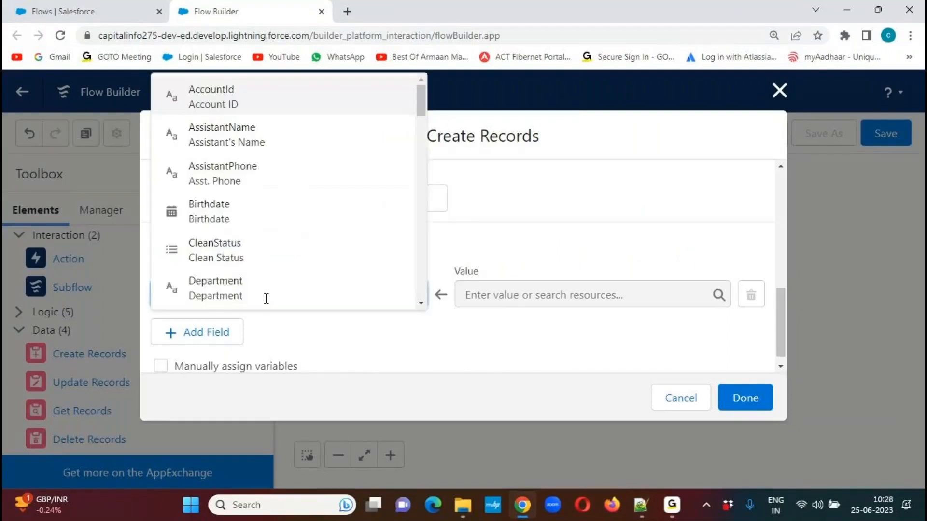
click(531, 231)
click(641, 505)
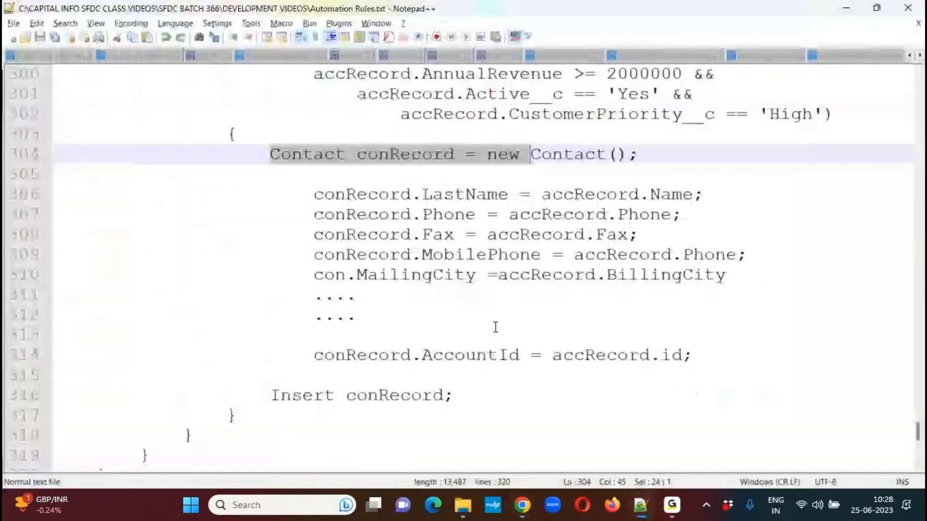
double_click(437, 197)
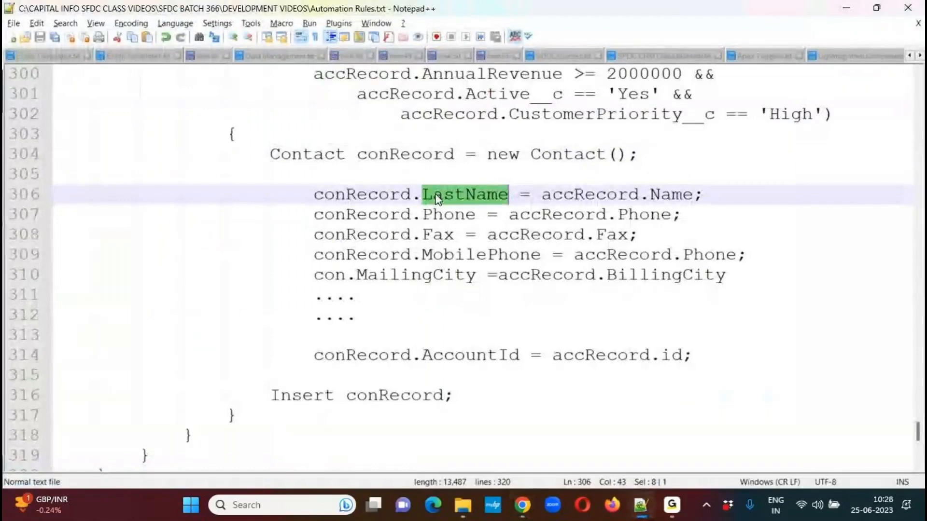
double_click(431, 237)
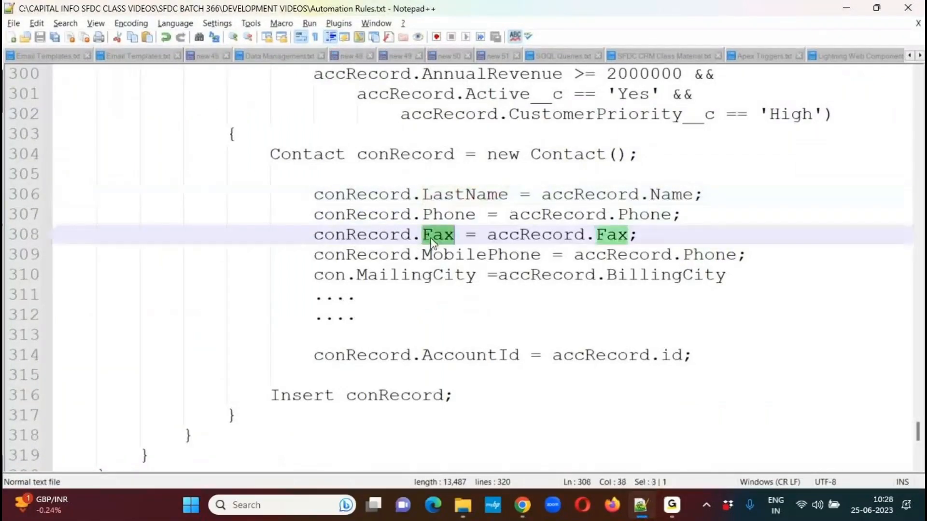
double_click(466, 257)
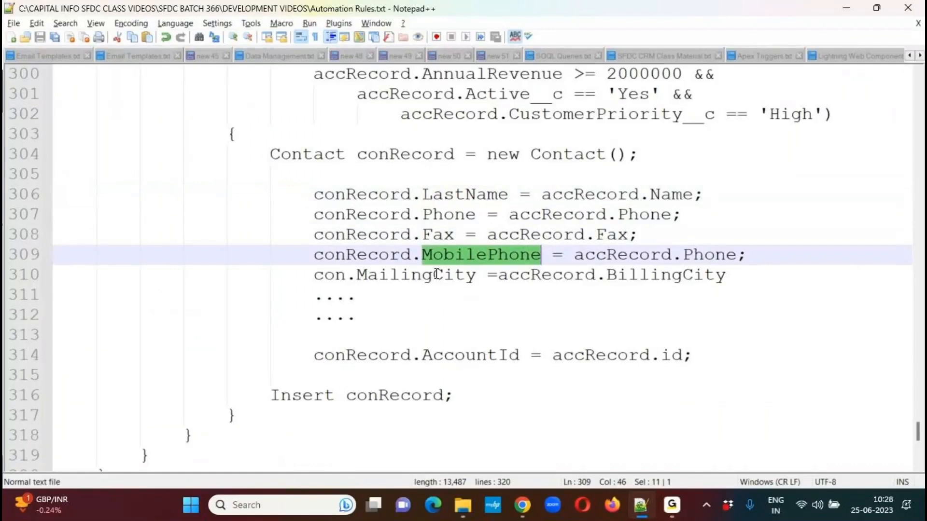
double_click(416, 277)
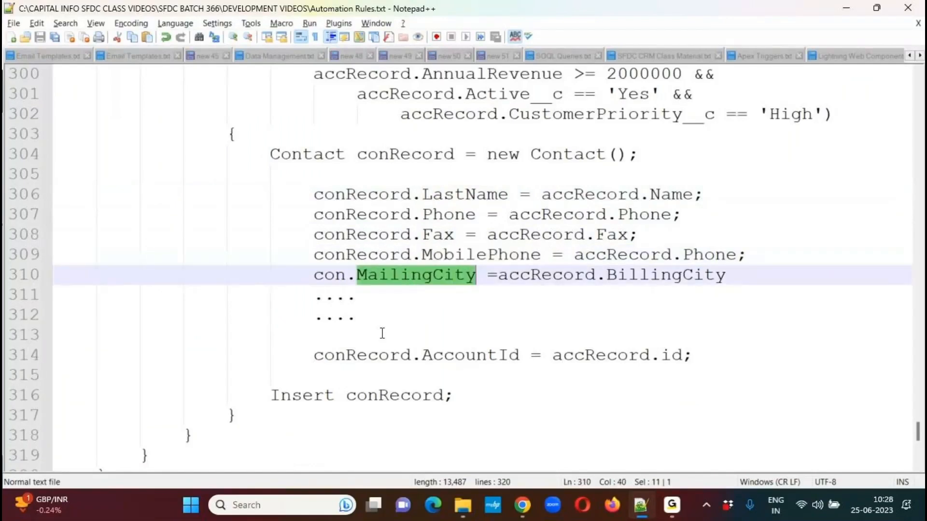
key(alt+Tab)
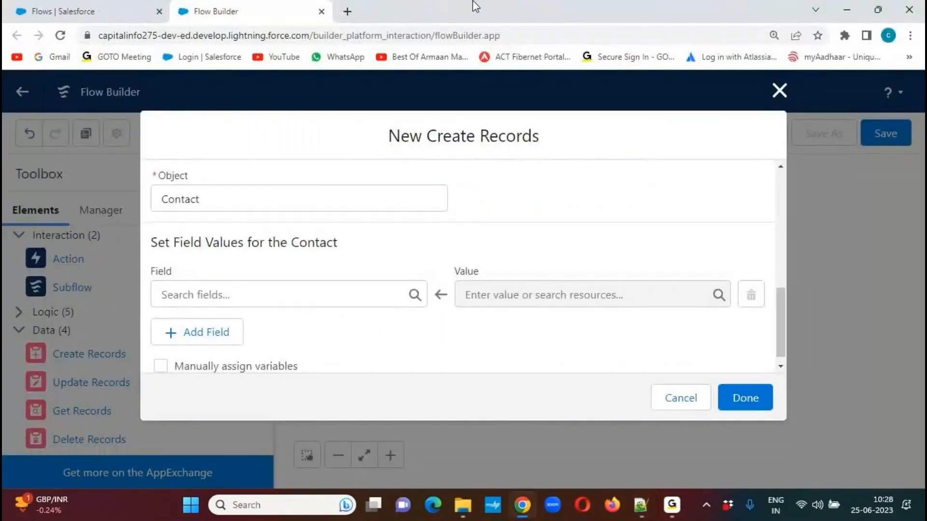
mouse_move(432, 271)
mouse_down()
mouse_move(458, 316)
mouse_move(461, 272)
mouse_move(418, 265)
mouse_up()
drag(545, 279, 590, 251)
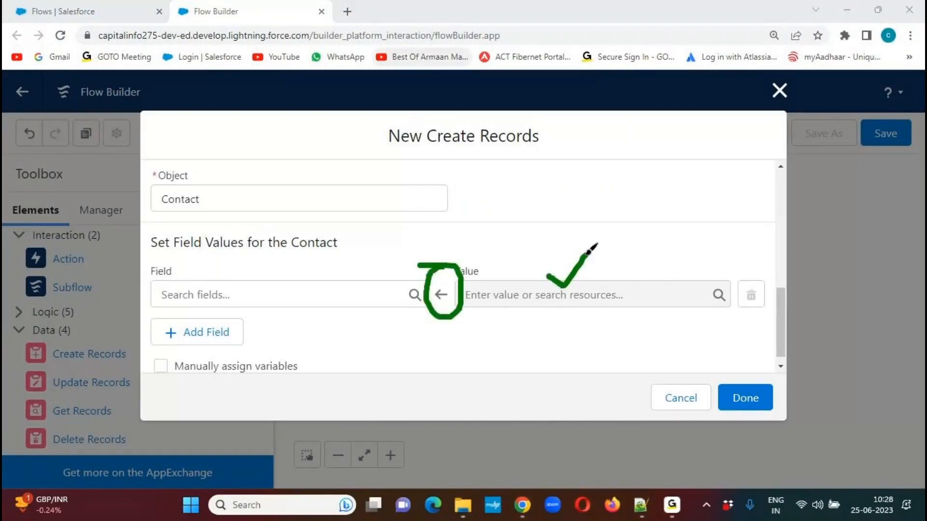
mouse_move(252, 276)
mouse_down()
mouse_move(284, 265)
mouse_move(290, 252)
mouse_up()
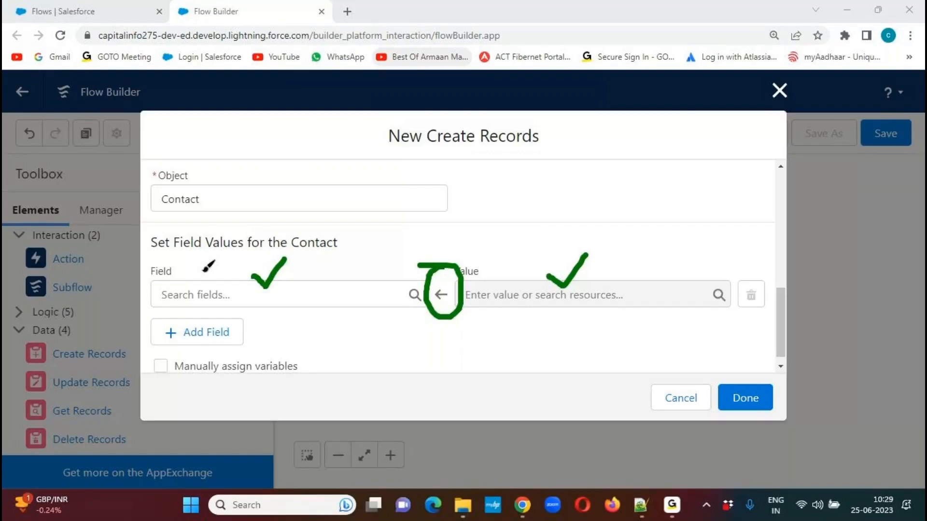
mouse_move(521, 282)
mouse_down()
mouse_move(534, 294)
mouse_move(563, 260)
mouse_up()
mouse_move(199, 272)
mouse_down()
mouse_move(223, 267)
mouse_move(237, 249)
mouse_up()
click(436, 24)
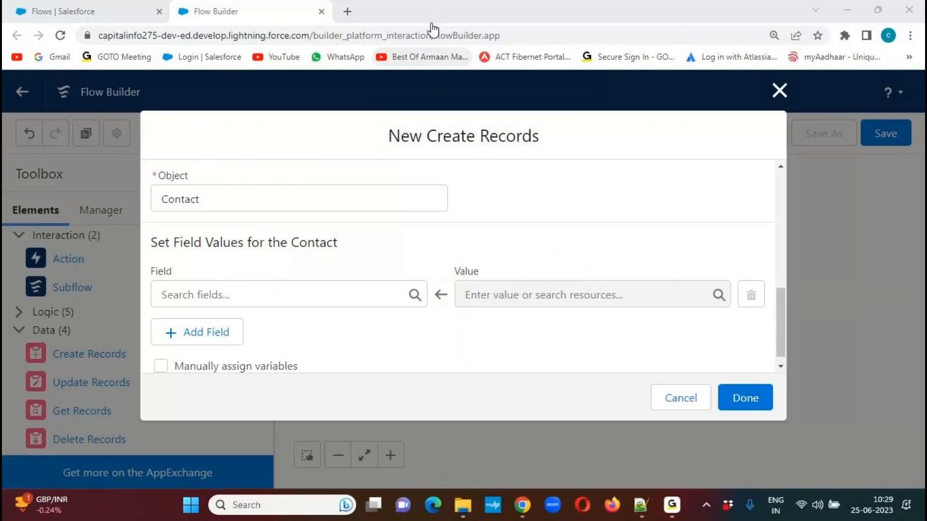
Map the Contact's LastName field to the triggering Account's name, $Record > Account Name.
click(221, 296)
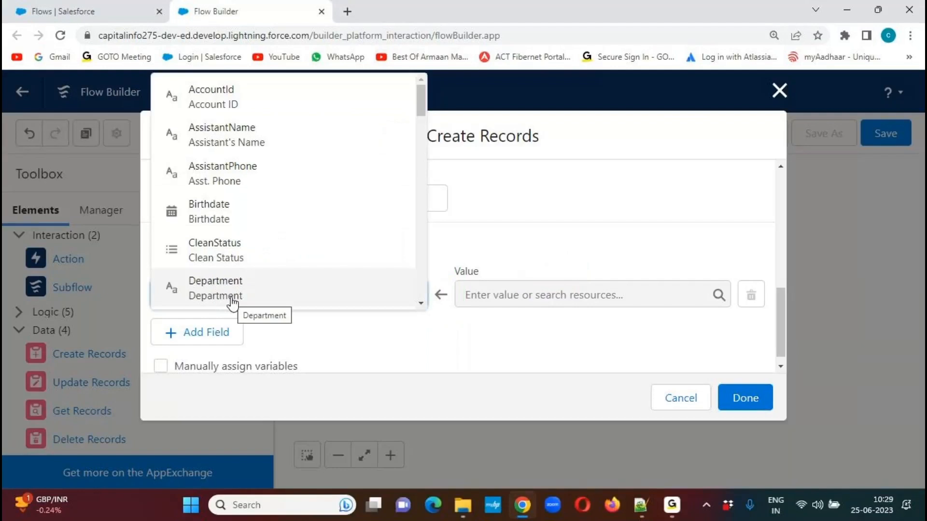
text(last)
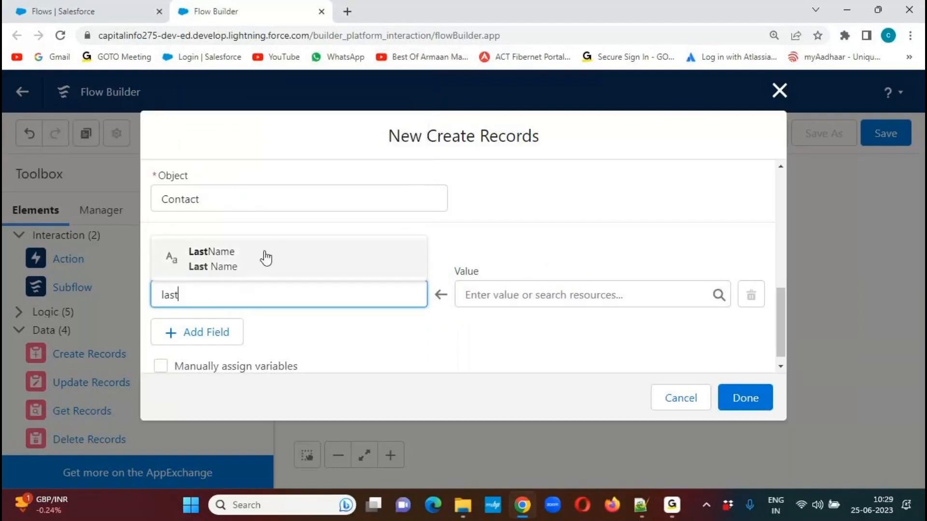
click(243, 262)
click(482, 254)
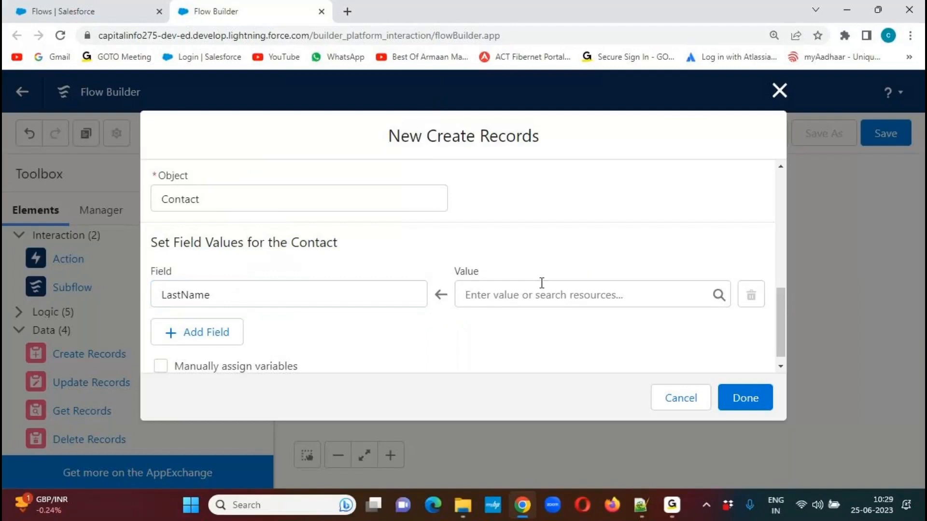
click(585, 295)
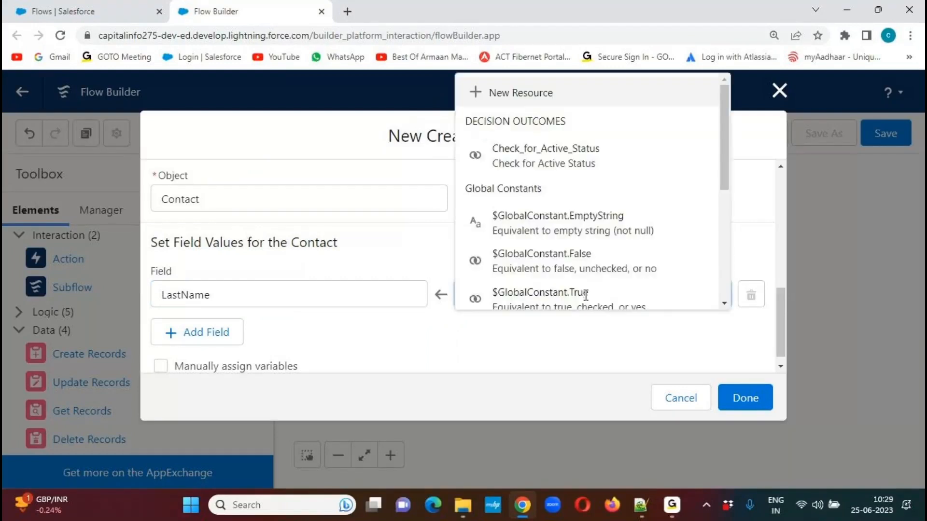
drag(723, 158, 723, 270)
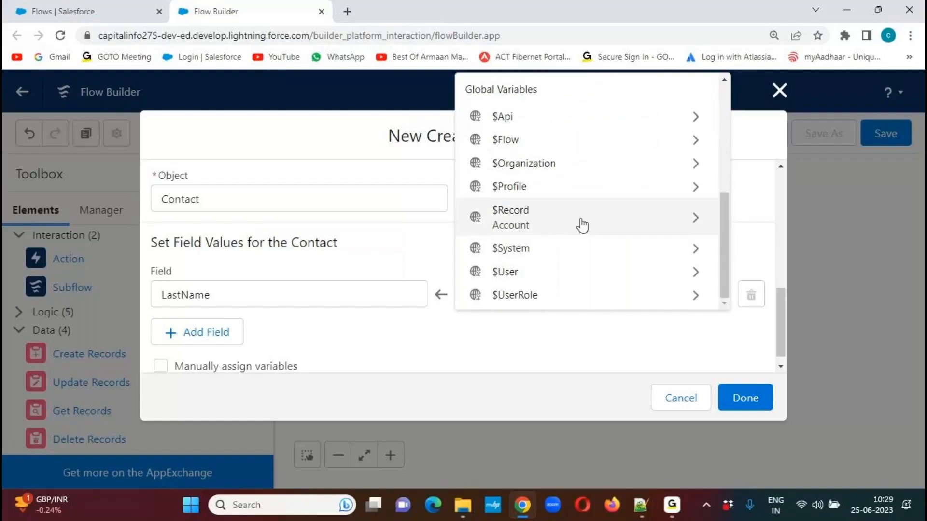
click(676, 222)
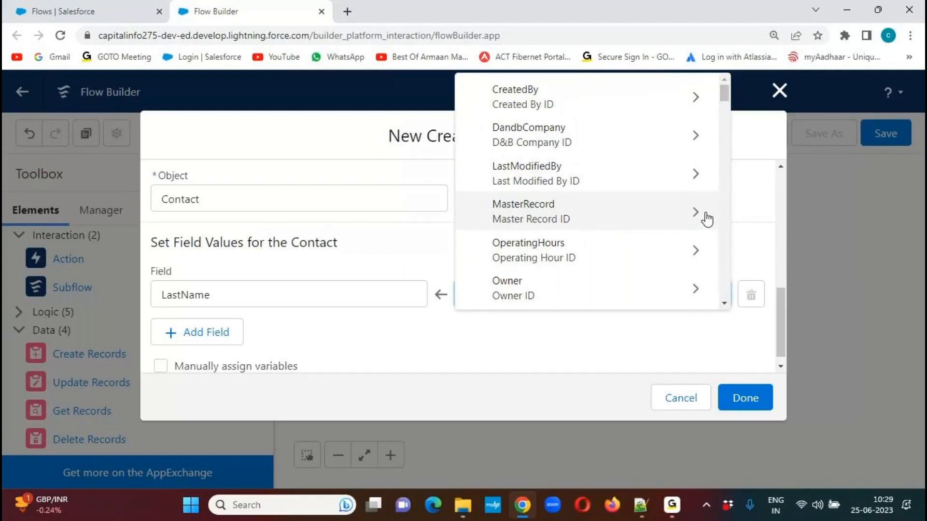
text(na)
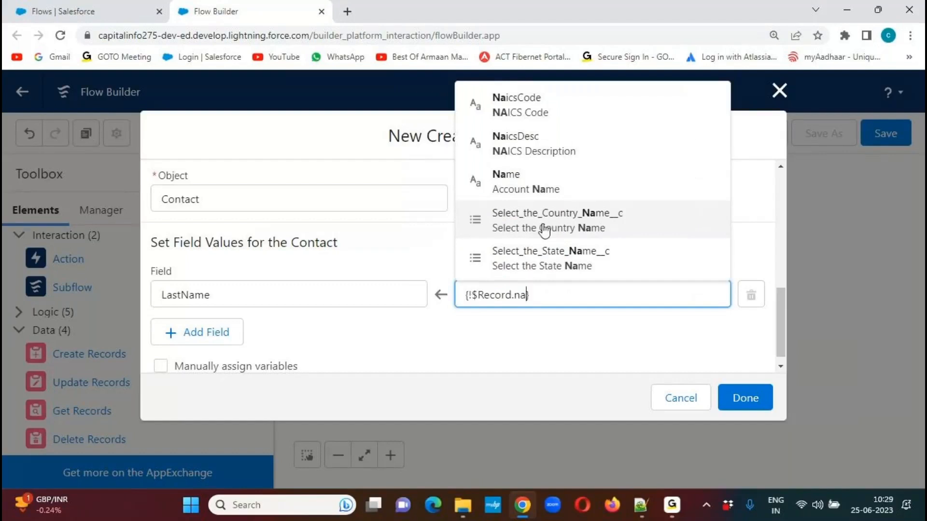
click(516, 183)
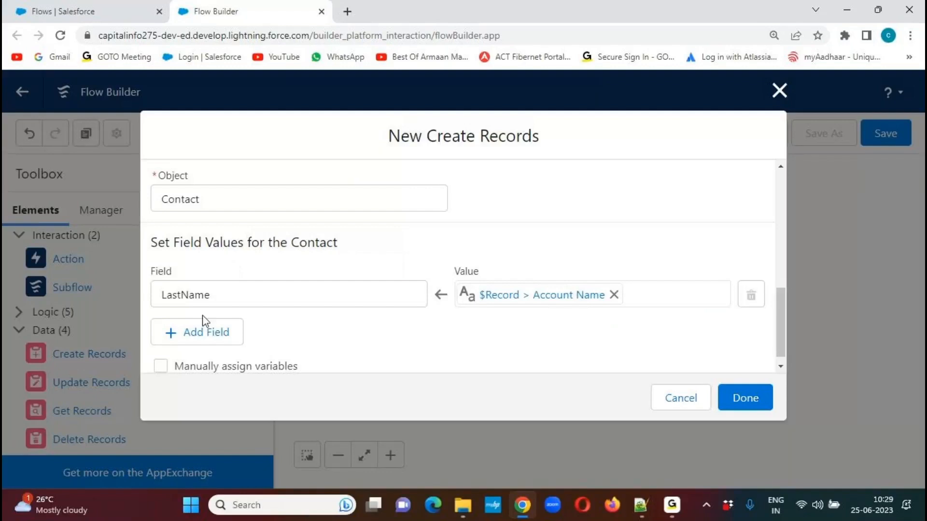
Add a field assignment that sets the Contact's Phone to $Record > Account Phone.
click(203, 329)
drag(784, 295, 780, 321)
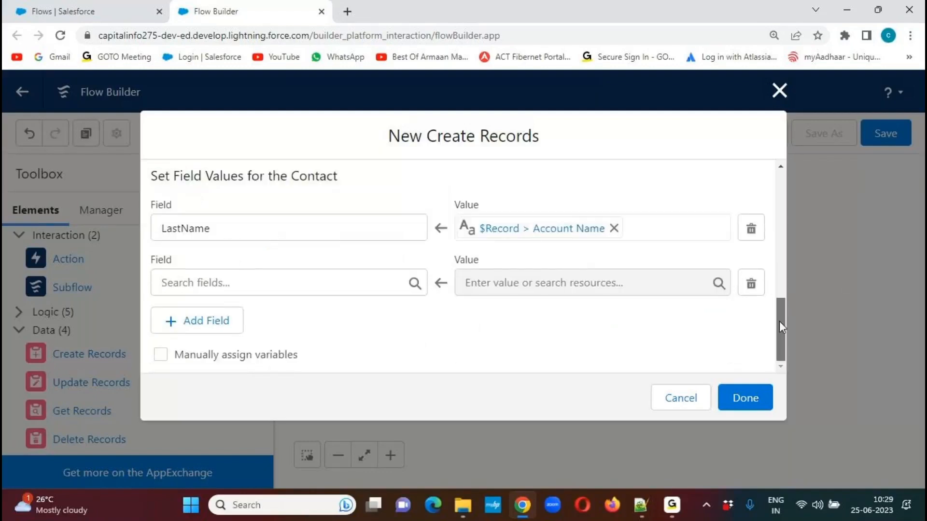
click(193, 283)
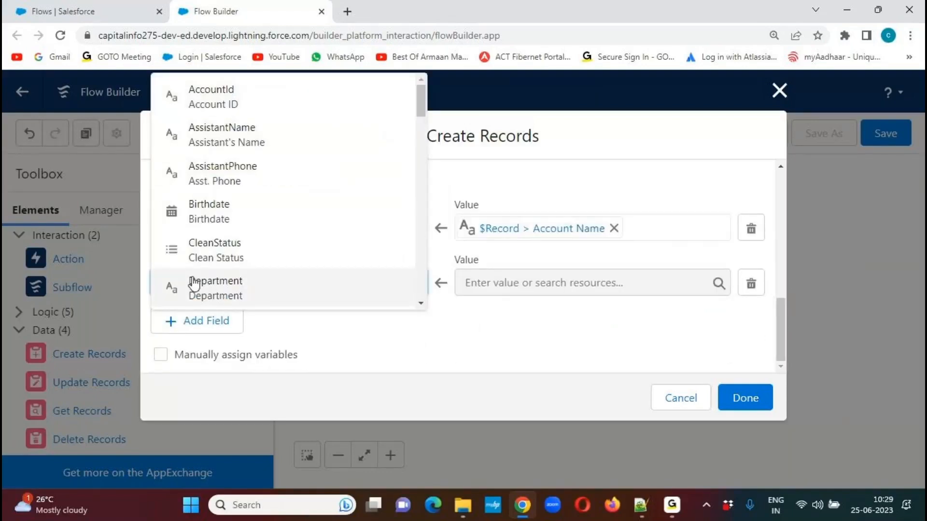
text(phon)
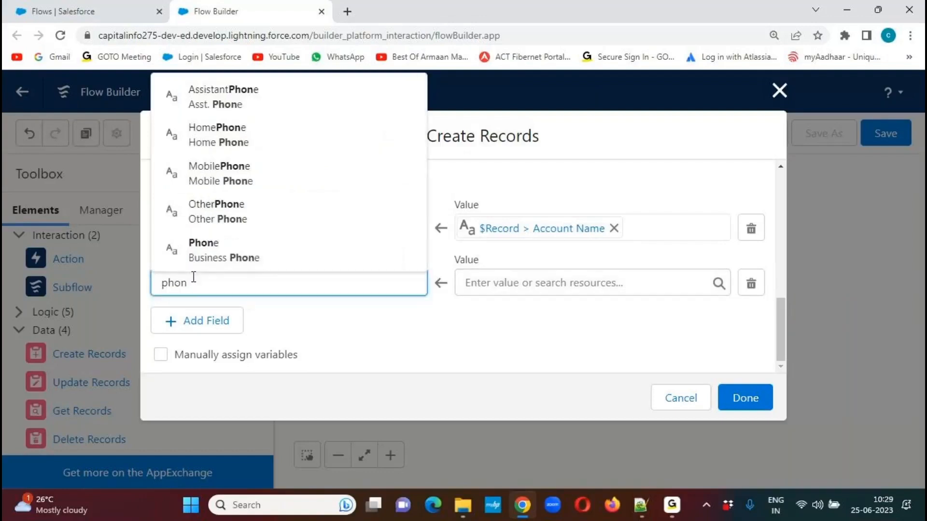
click(213, 254)
click(523, 284)
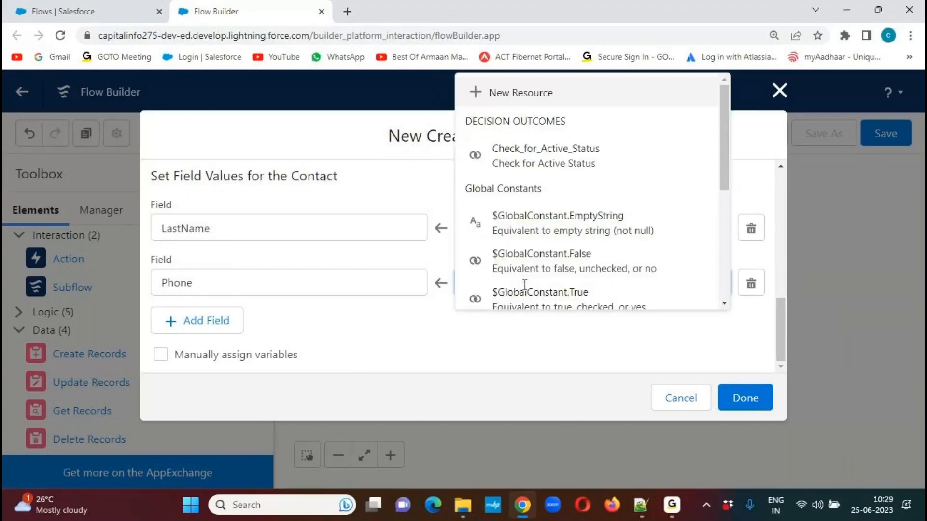
drag(725, 144, 731, 261)
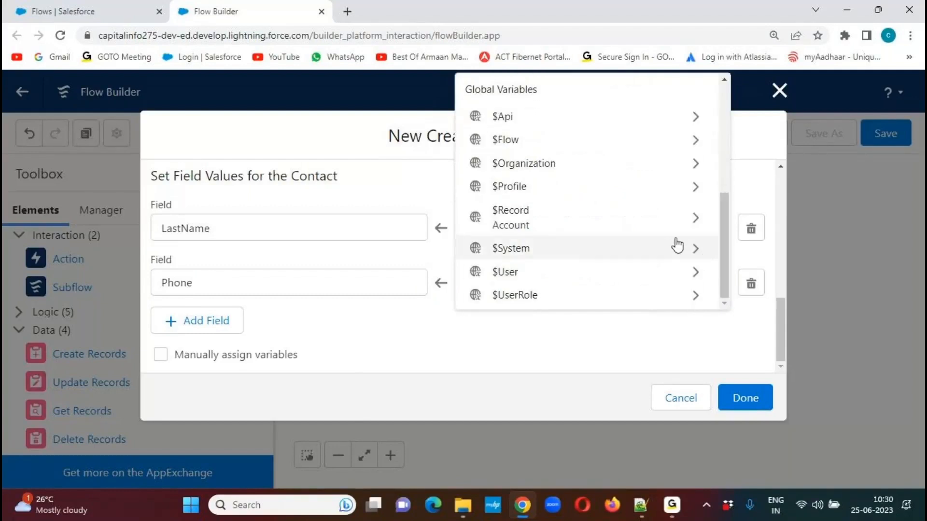
click(689, 224)
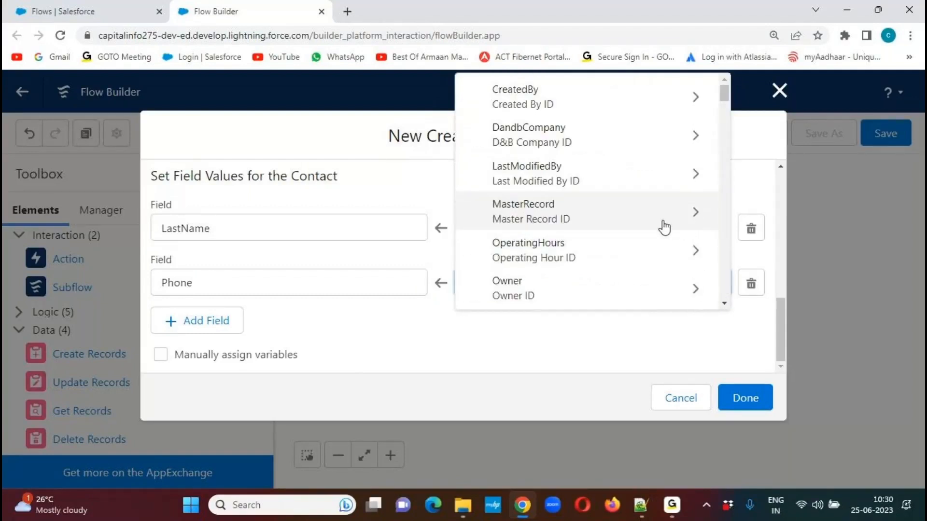
text(pho)
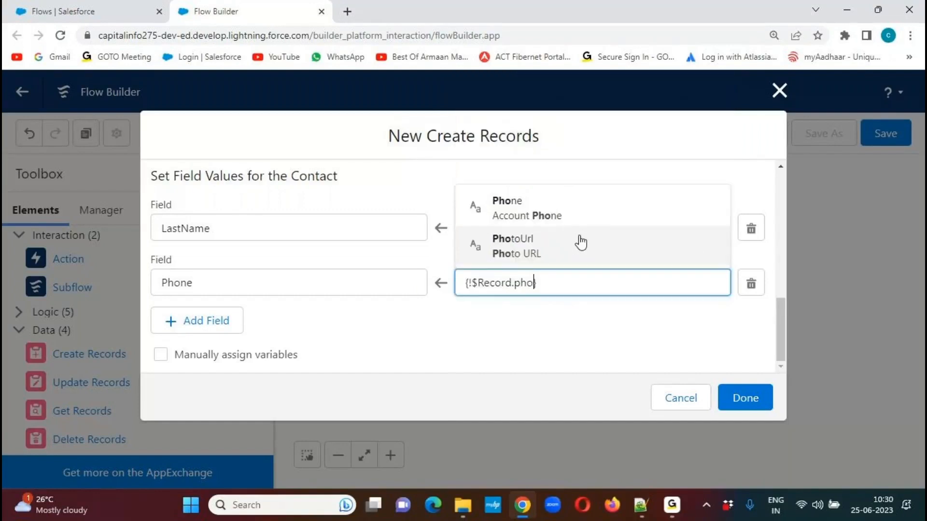
click(522, 213)
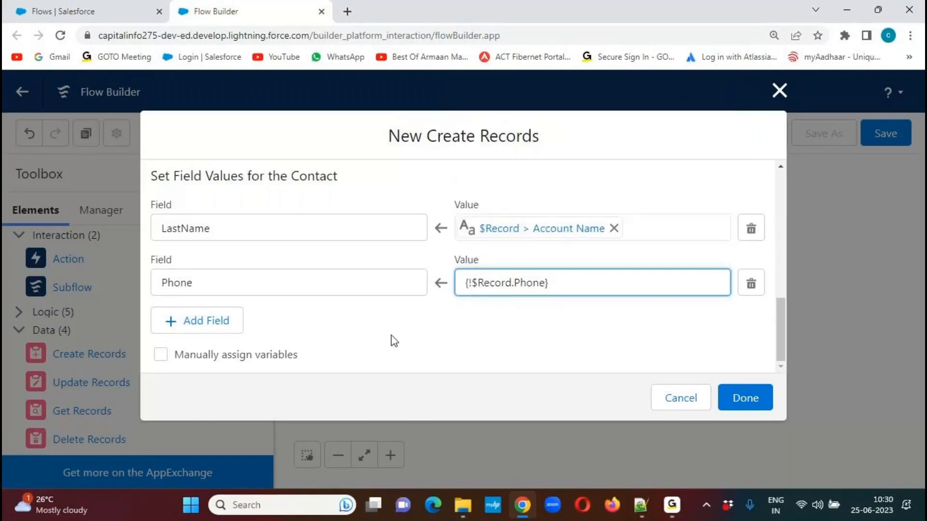
Add a field assignment that sets the Contact's Fax to $Record > Account Fax.
click(224, 322)
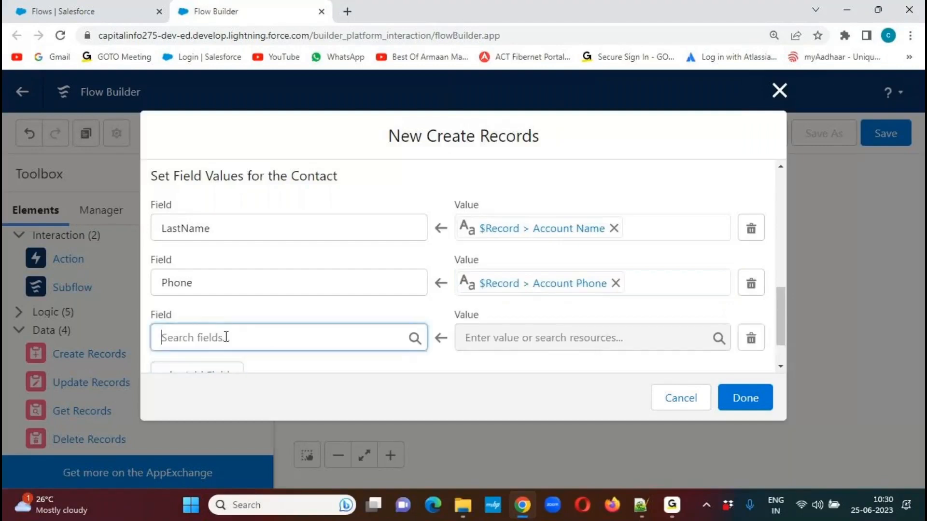
text(fax)
click(241, 314)
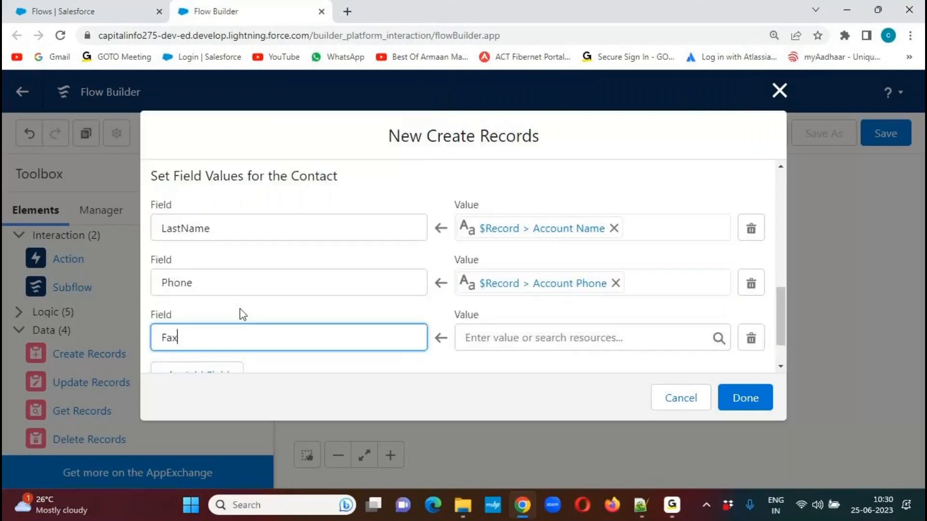
scroll(781, 311, down, 2)
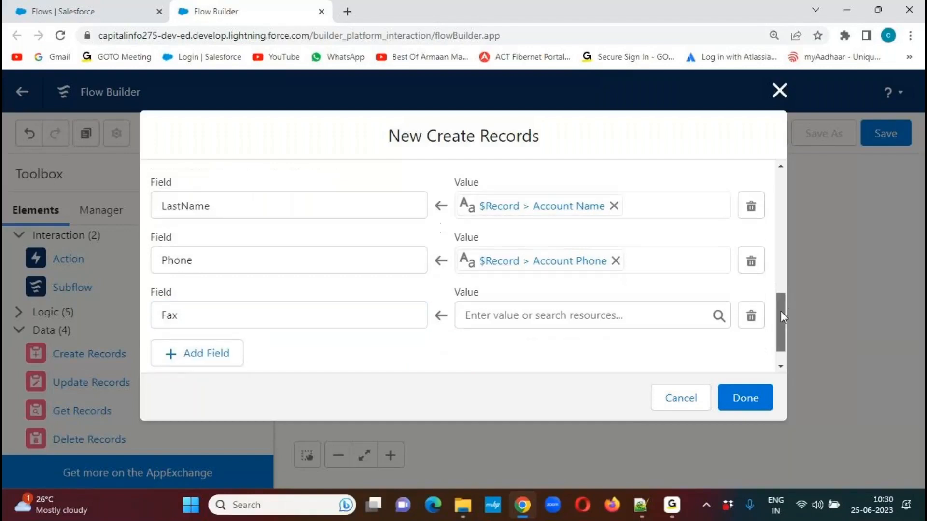
click(719, 284)
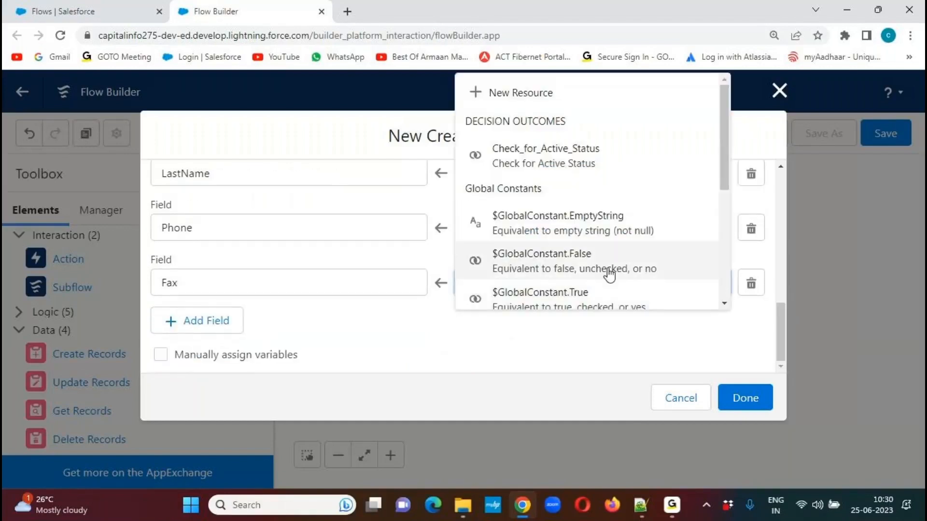
scroll(720, 213, down, 4)
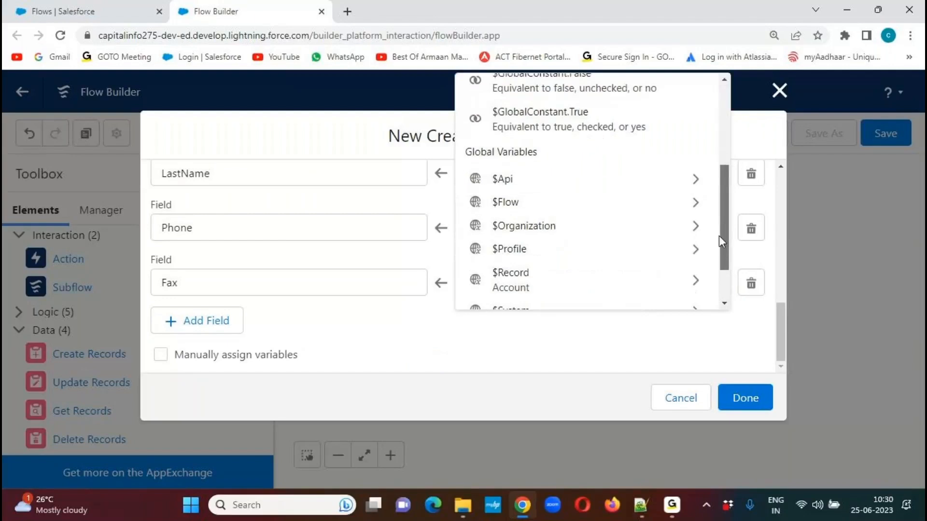
click(695, 244)
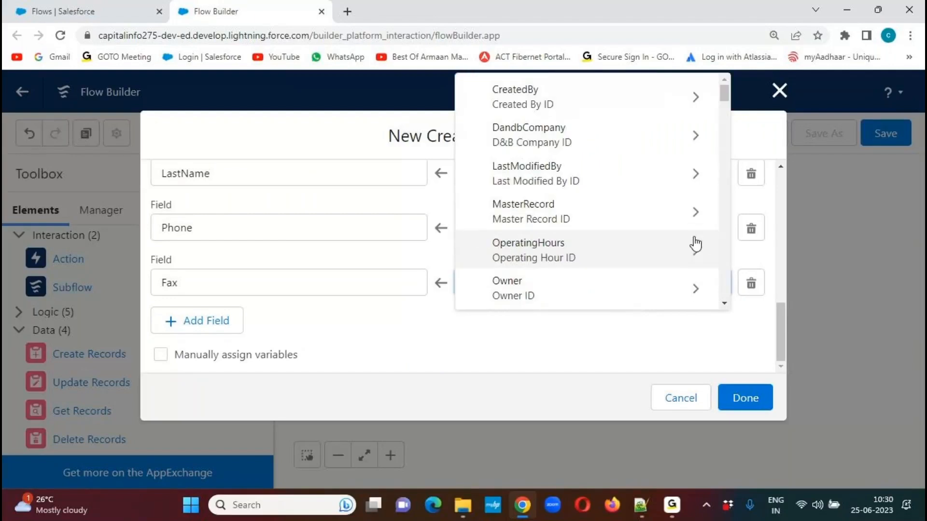
text(fa)
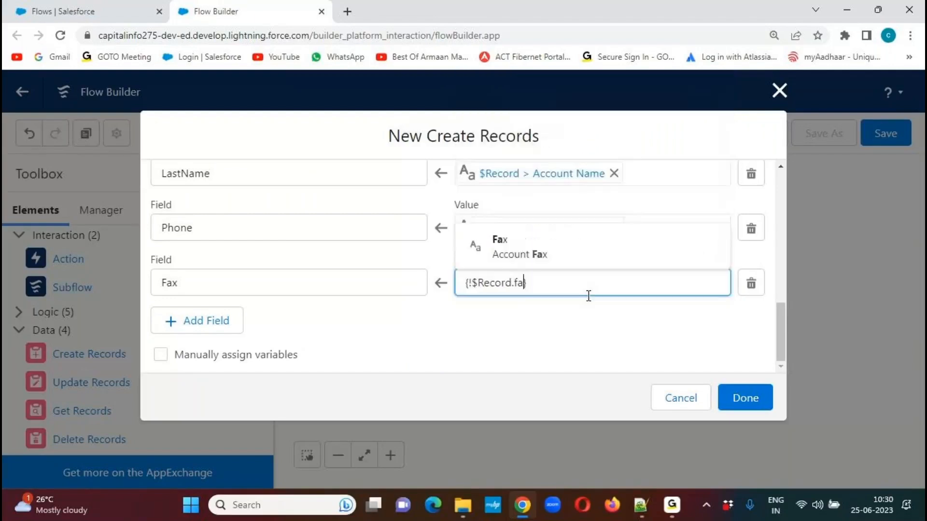
click(522, 251)
click(453, 323)
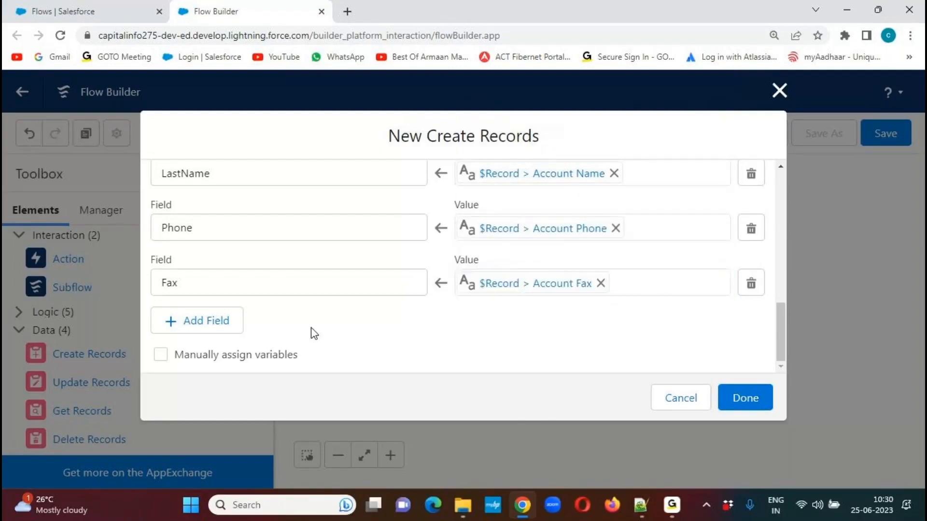
Add a field assignment that sets the Contact's MobilePhone to $Record > Account Phone.
click(192, 323)
click(202, 337)
text(mobi)
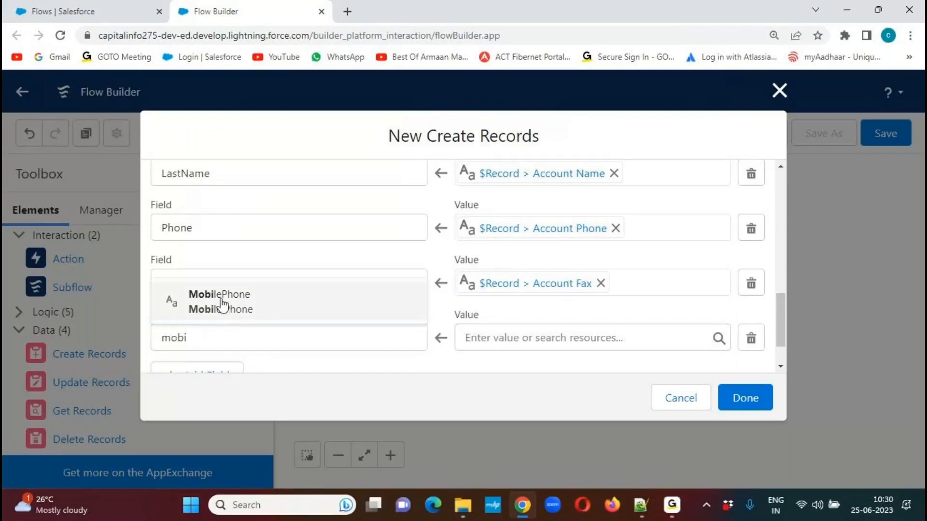
click(221, 303)
drag(778, 311, 773, 340)
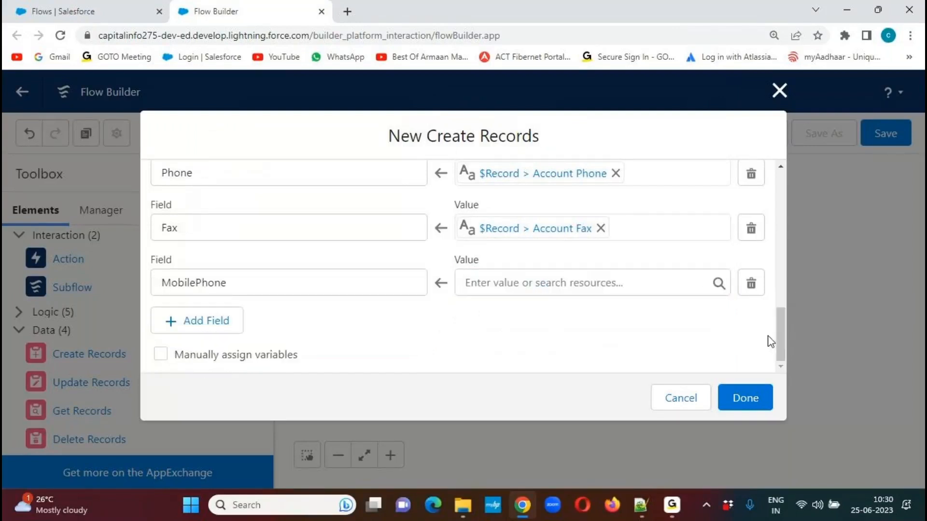
click(717, 285)
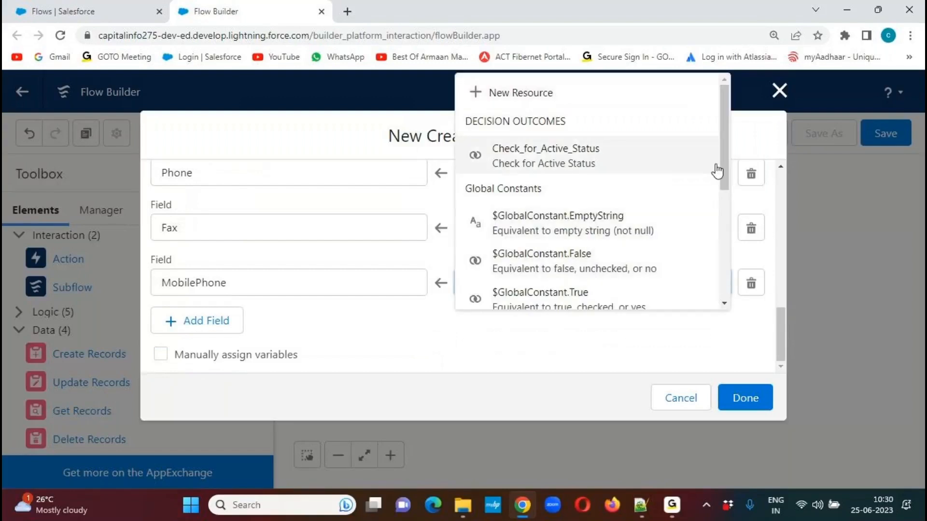
scroll(721, 158, down, 5)
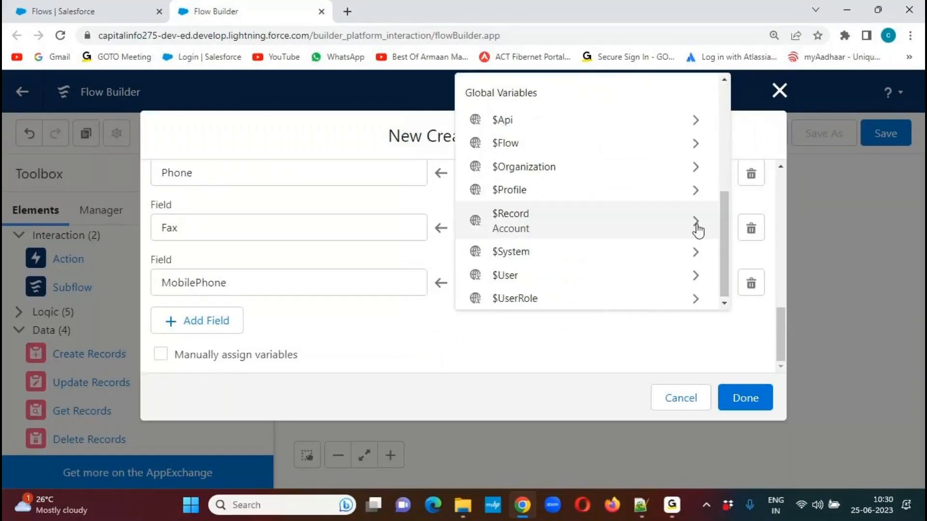
click(697, 224)
text(ph)
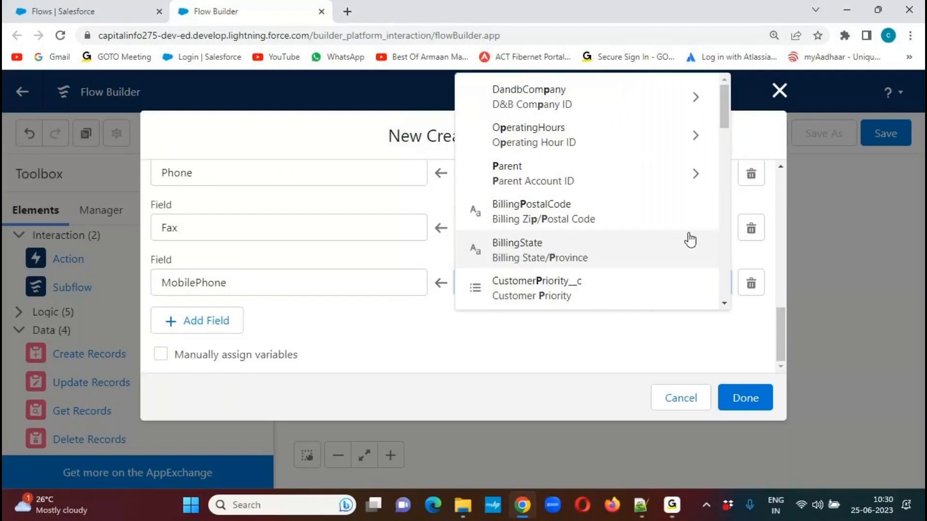
click(603, 212)
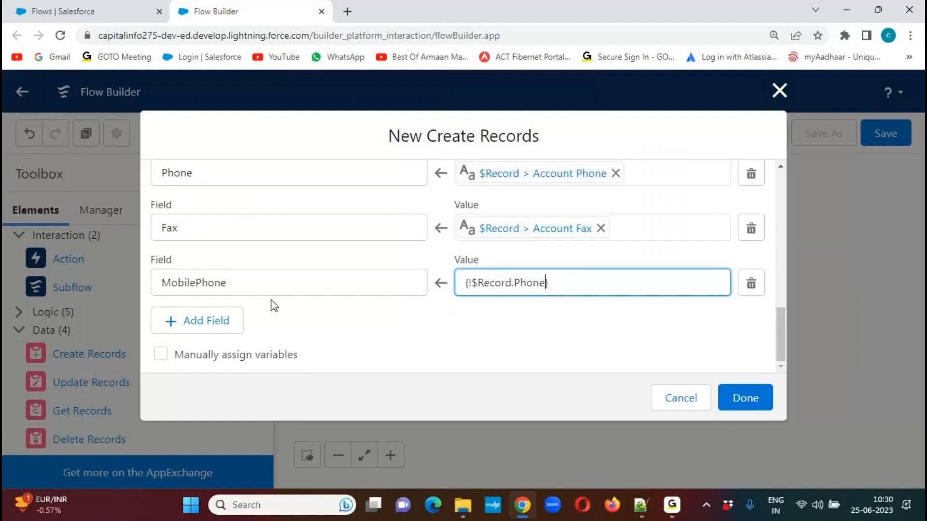
click(385, 346)
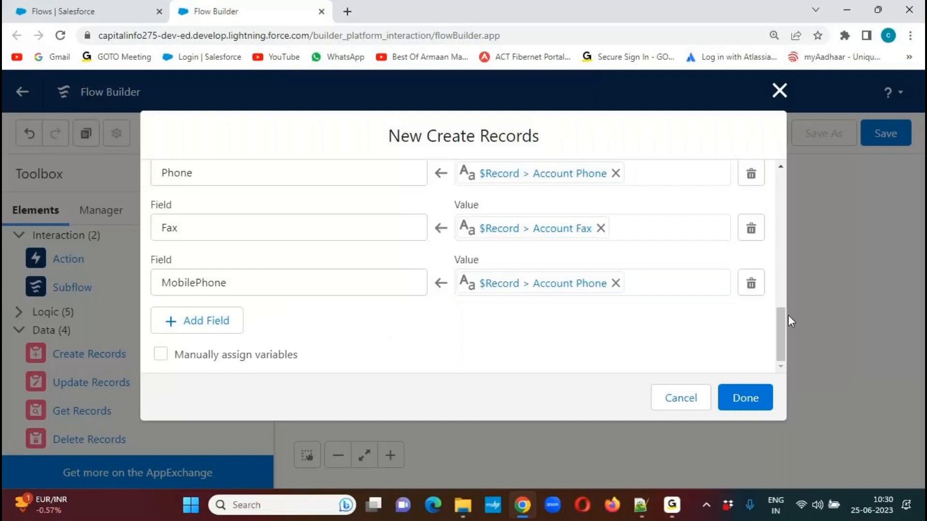
Add a field assignment that sets the Contact's Title to the literal value Business Analyst.
click(195, 328)
click(219, 338)
text(tit)
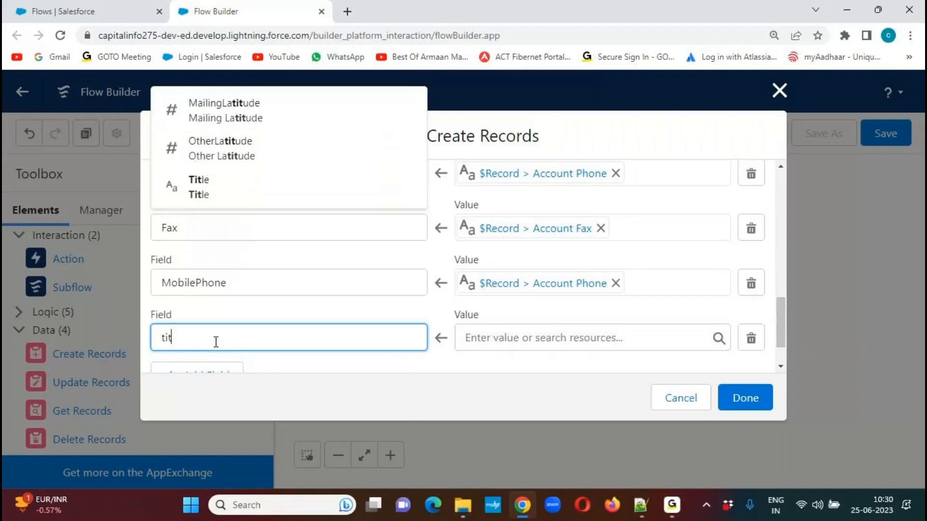
click(211, 303)
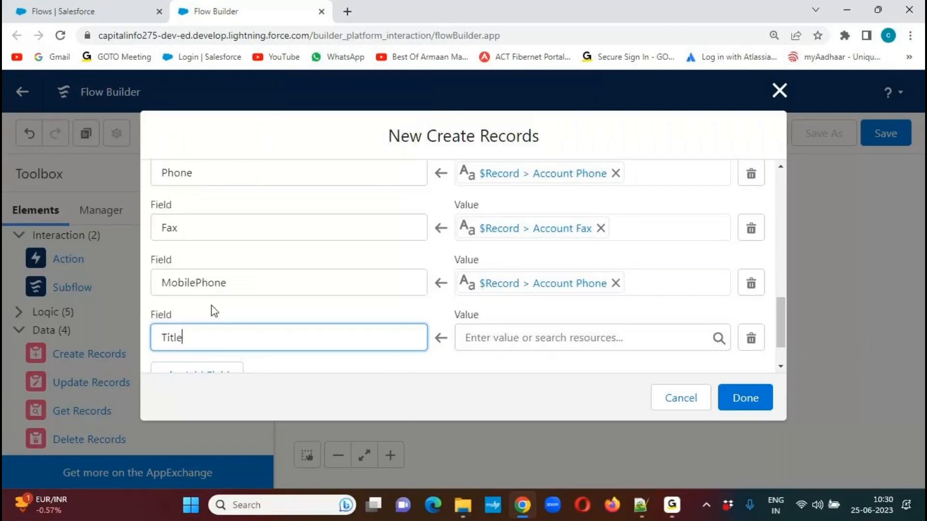
click(514, 340)
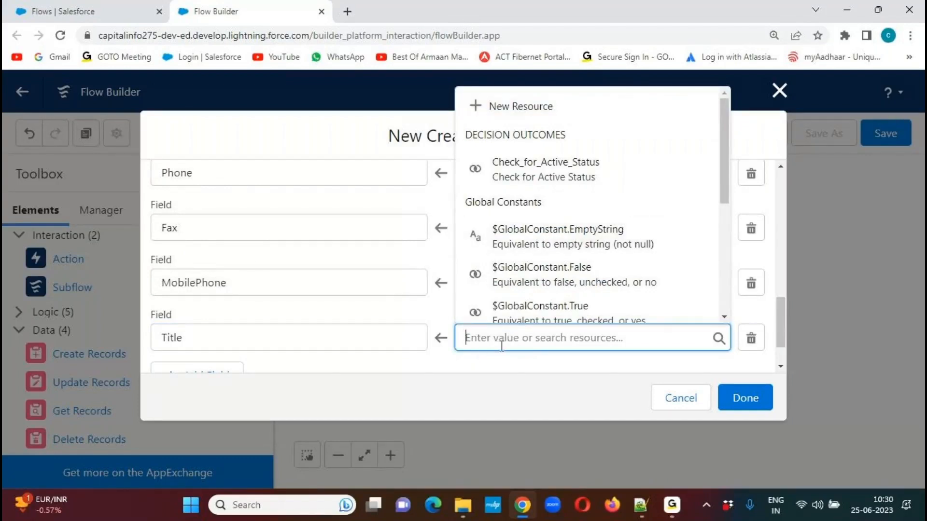
text(Business A)
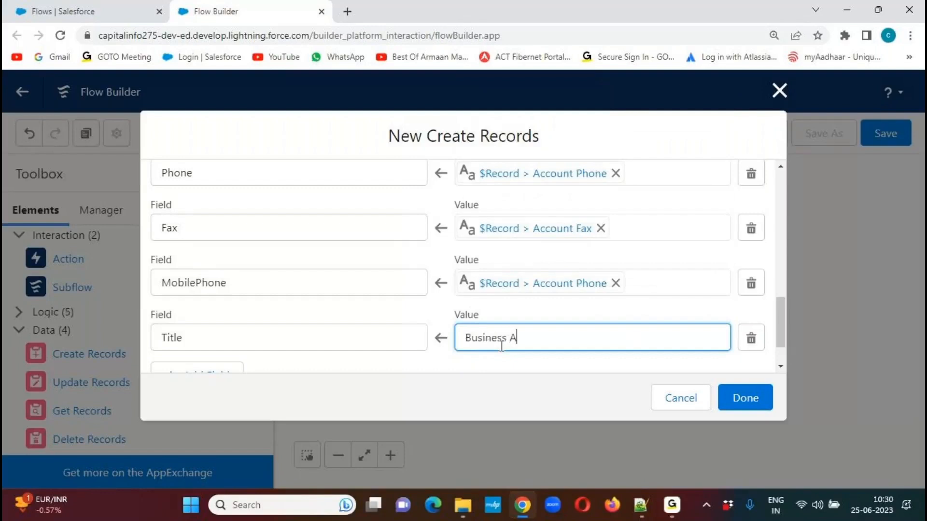
text(nalyst)
Add a field assignment that sets the Contact's Email to a literal contact e-mail address.
drag(781, 312, 779, 338)
click(217, 329)
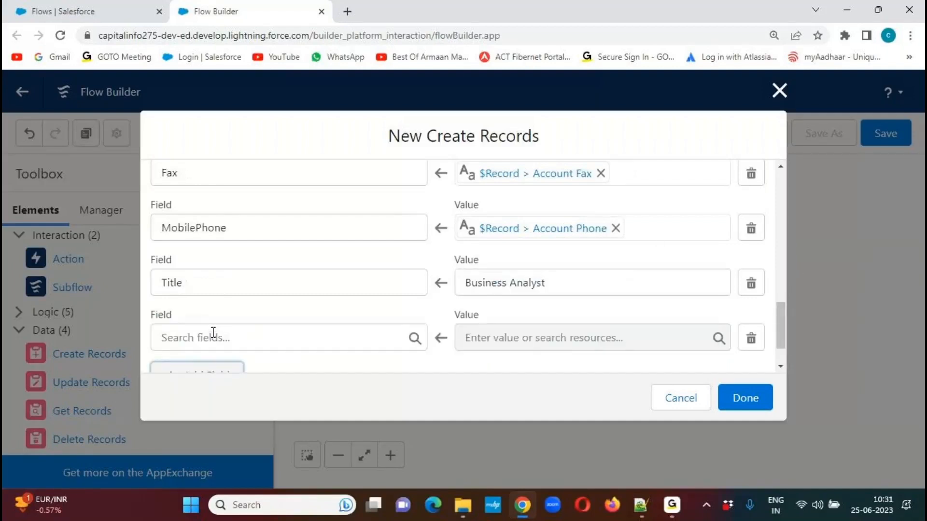
click(227, 337)
text(em)
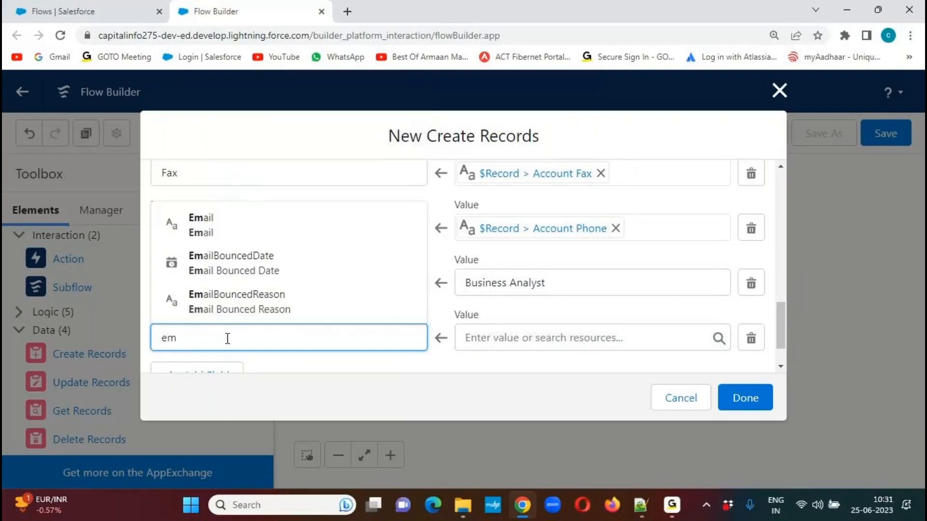
click(237, 224)
click(504, 337)
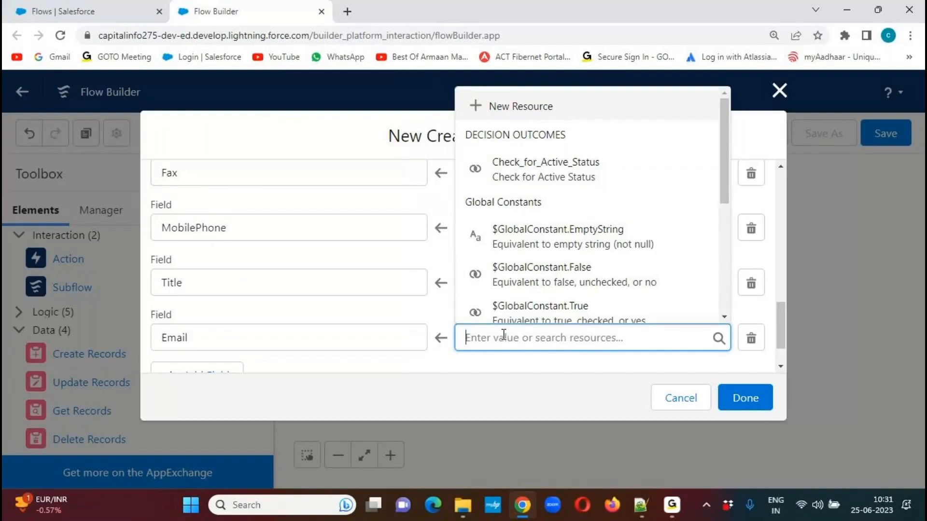
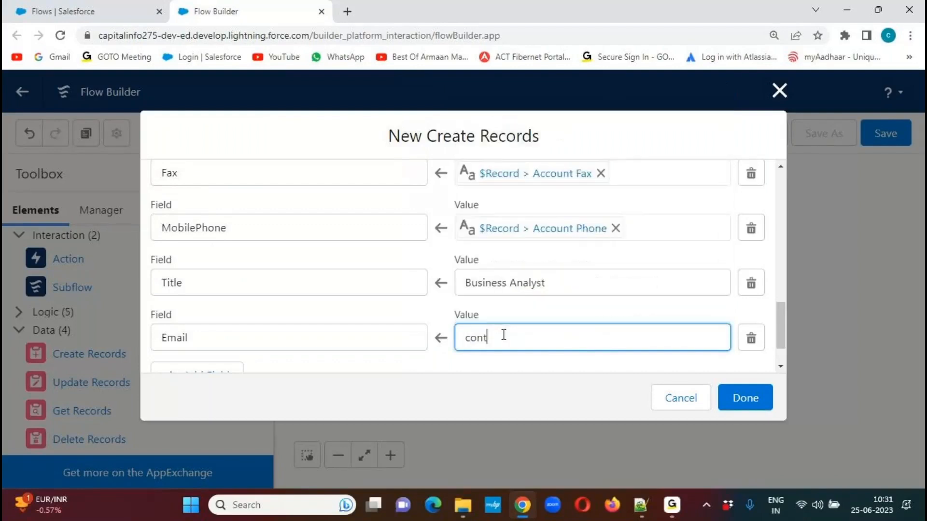
Add a field assignment that sets the Contact's MailingStreet to $Record > Billing Street.
drag(781, 312, 782, 329)
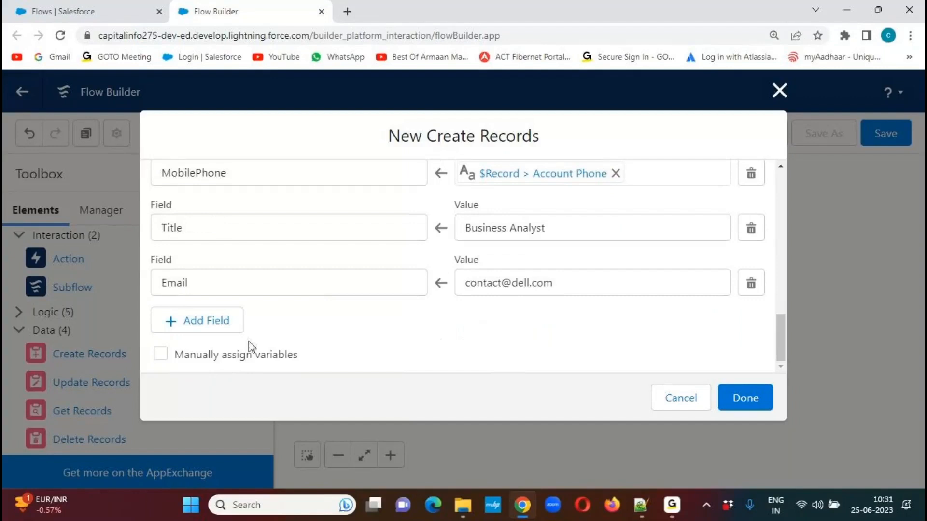
click(205, 323)
click(236, 341)
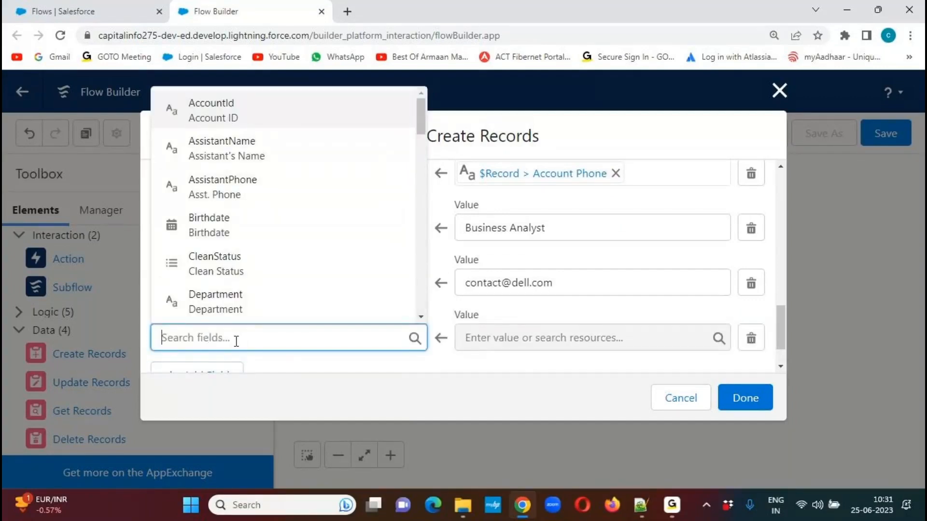
text(mailin)
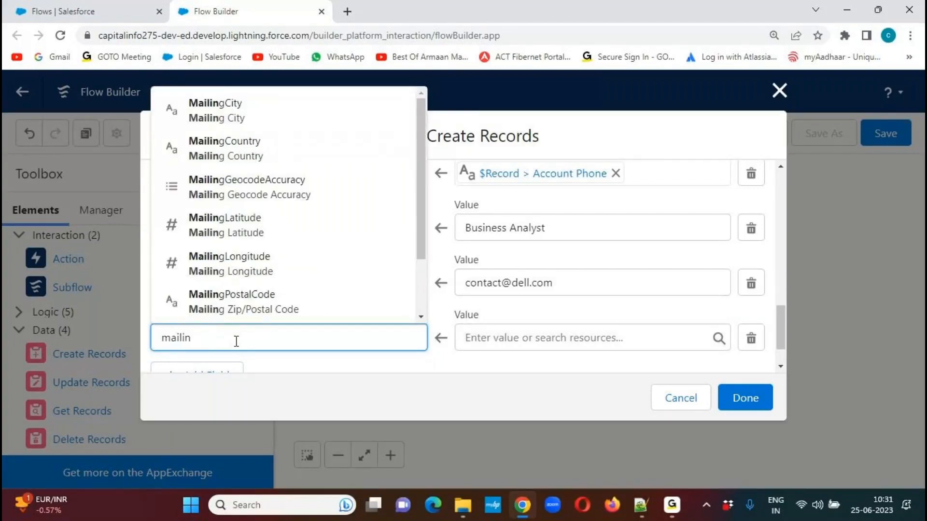
text(gstre)
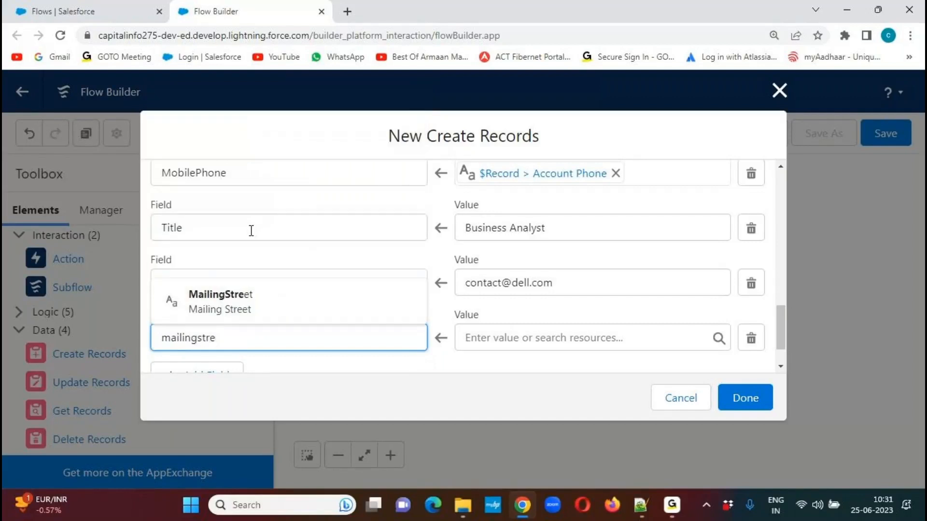
click(241, 312)
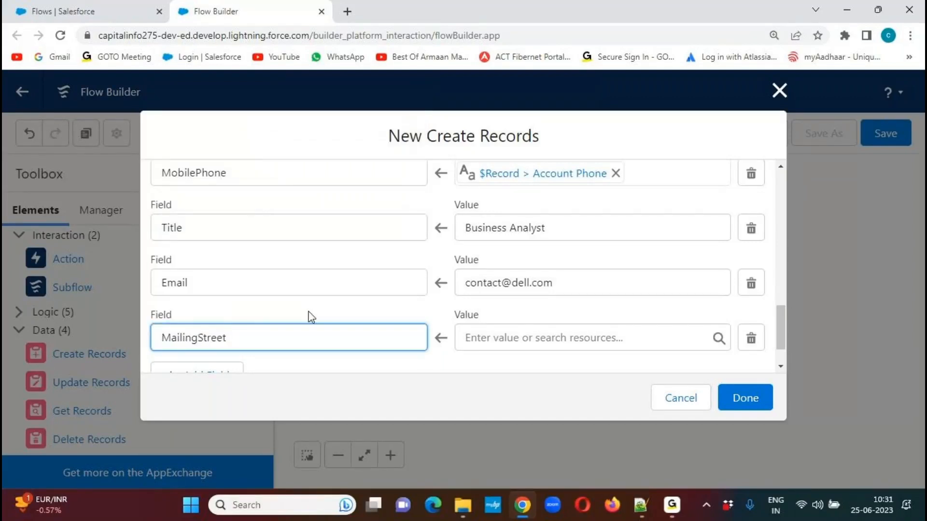
click(498, 340)
drag(724, 172, 720, 276)
click(677, 239)
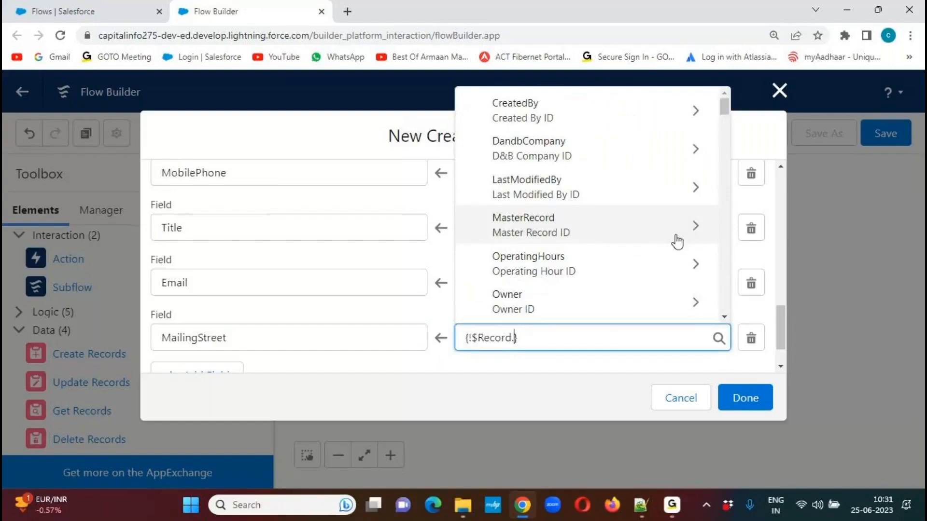
text(billin)
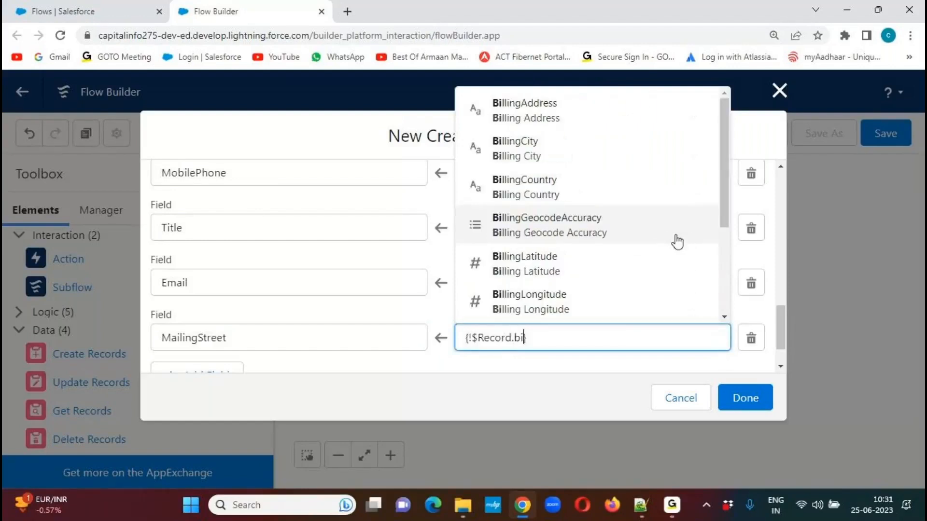
text(gstr)
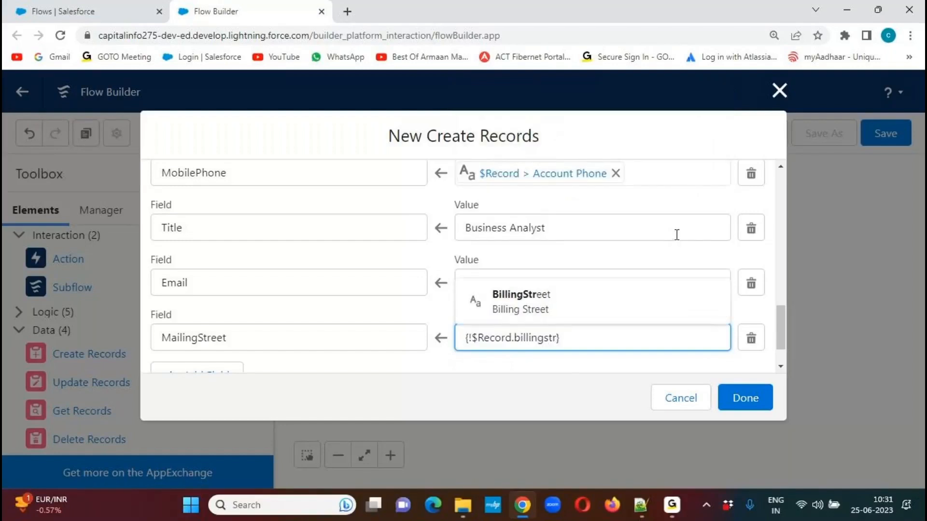
click(548, 306)
Add a field assignment that sets the Contact's MailingCity to $Record > Billing City.
drag(781, 320, 778, 345)
click(207, 328)
click(239, 337)
text(mailingci)
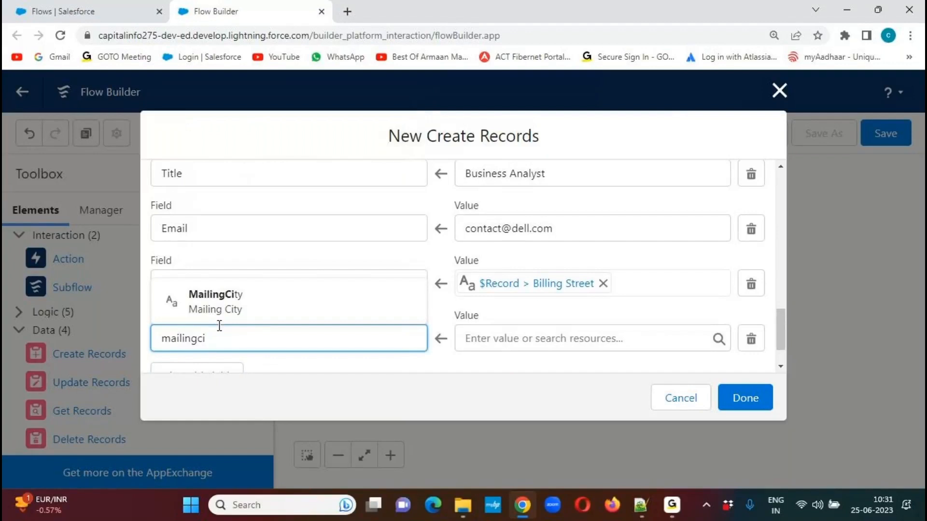
click(216, 304)
click(505, 334)
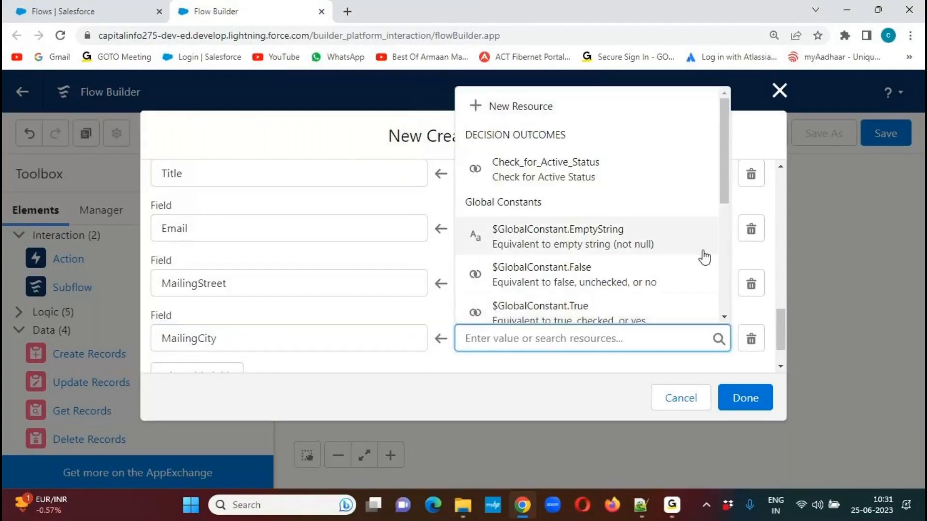
drag(724, 181, 689, 269)
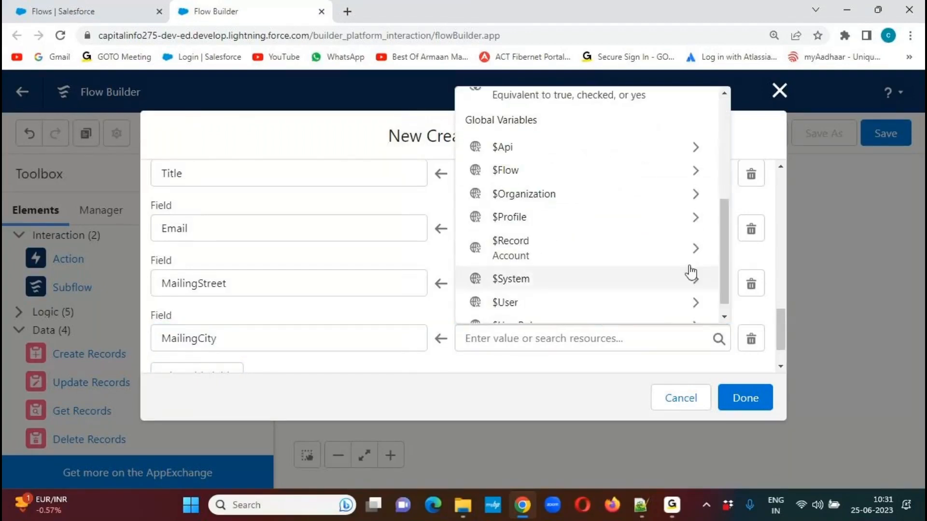
click(683, 259)
text(bil)
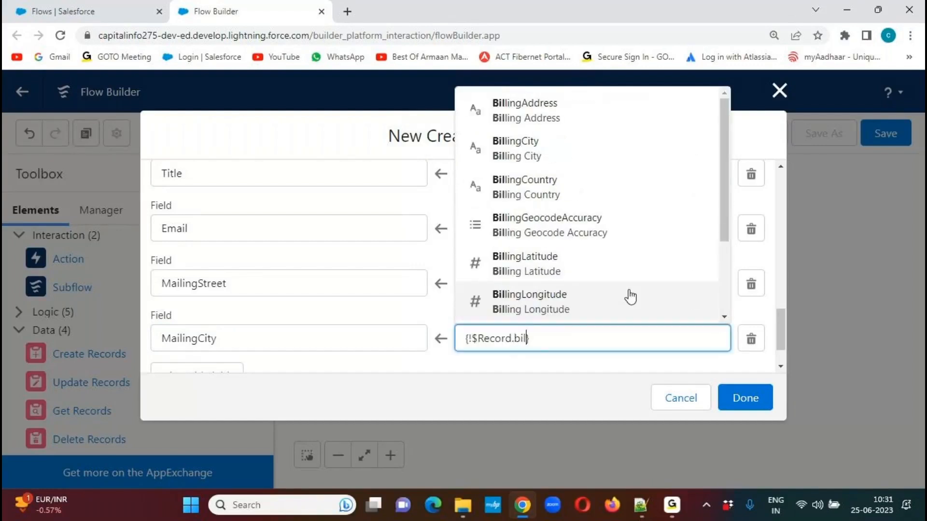
text(lingc)
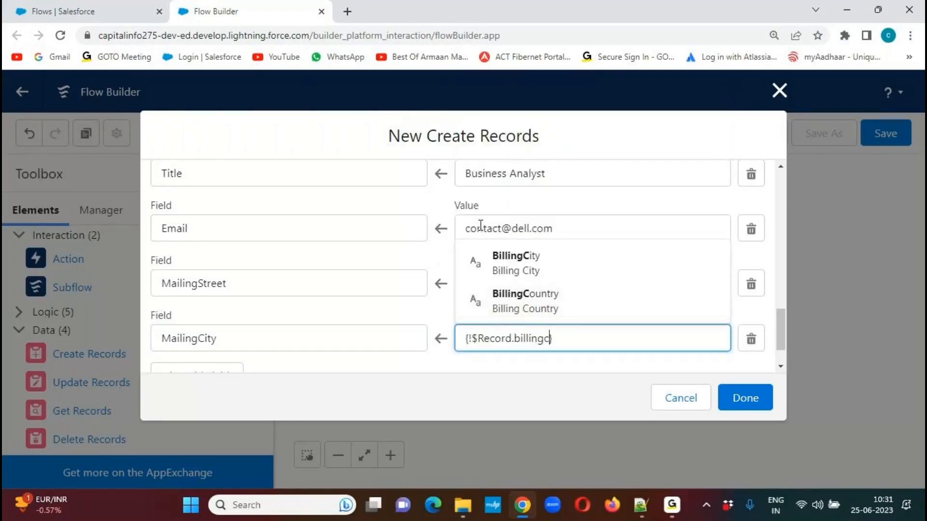
click(538, 279)
Add a field assignment that sets the Contact's MailingState to $Record > Billing State/Province.
drag(780, 327, 781, 341)
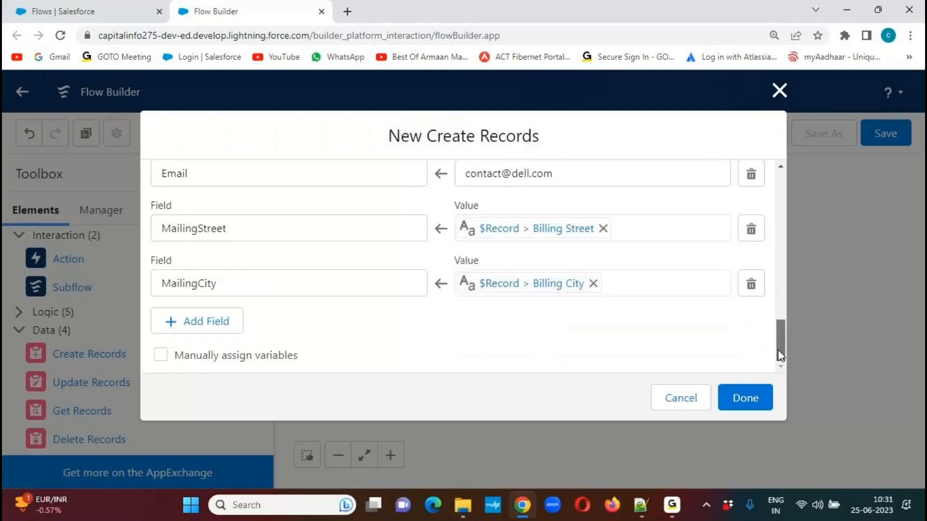
click(200, 321)
click(234, 341)
text(mailingst)
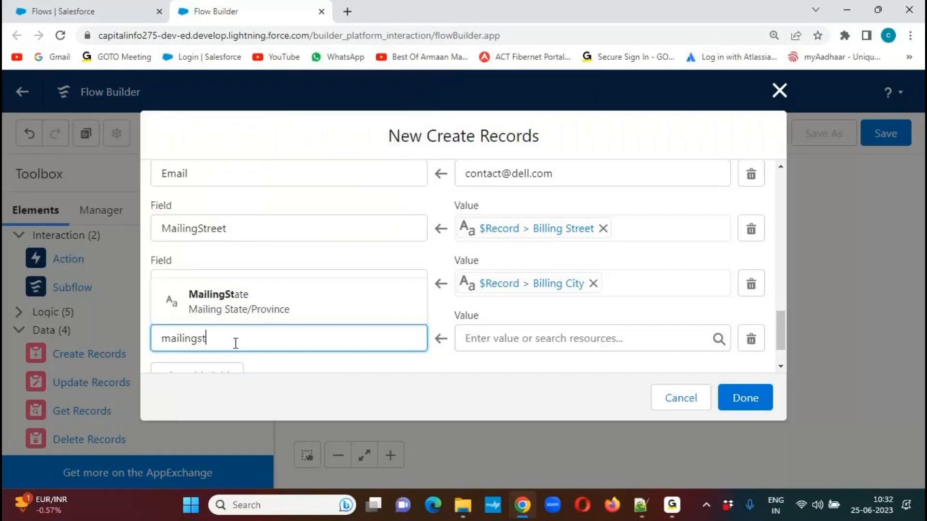
click(218, 302)
click(491, 340)
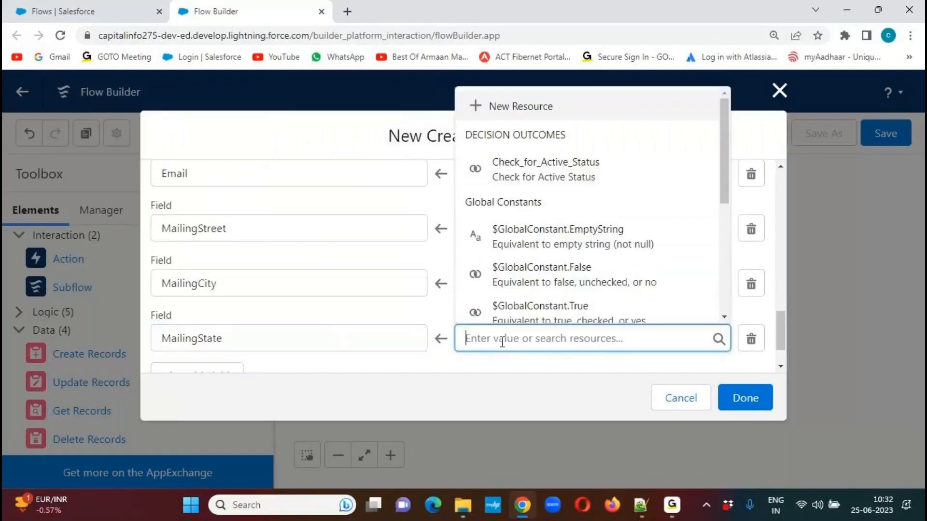
drag(722, 179, 714, 283)
click(676, 249)
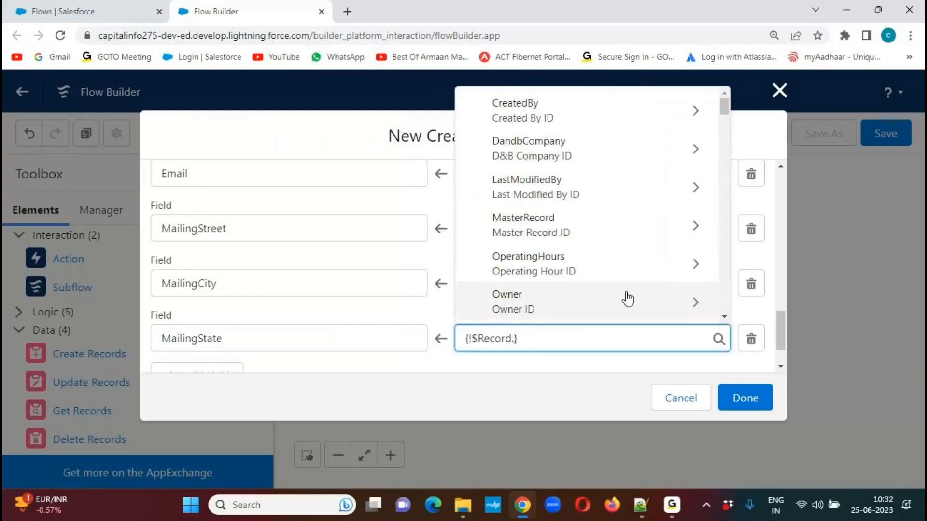
text(billingsta)
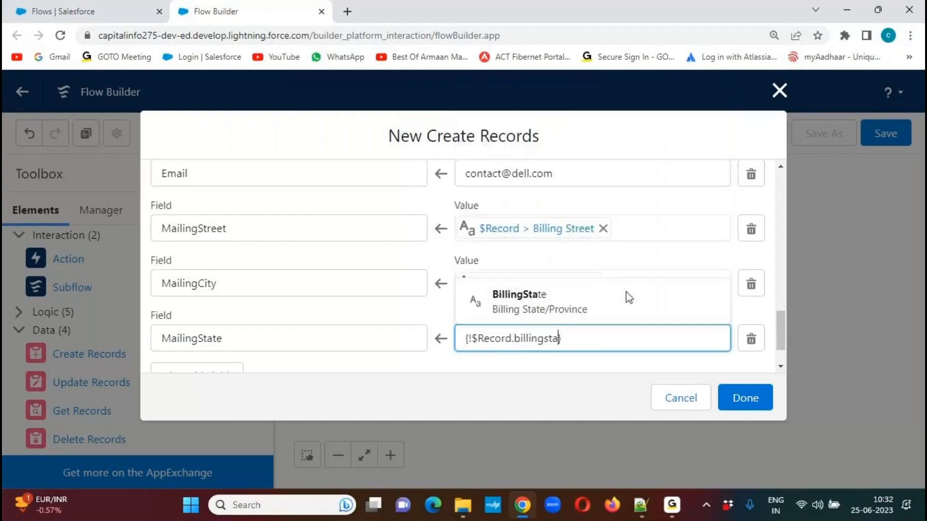
click(585, 296)
click(610, 369)
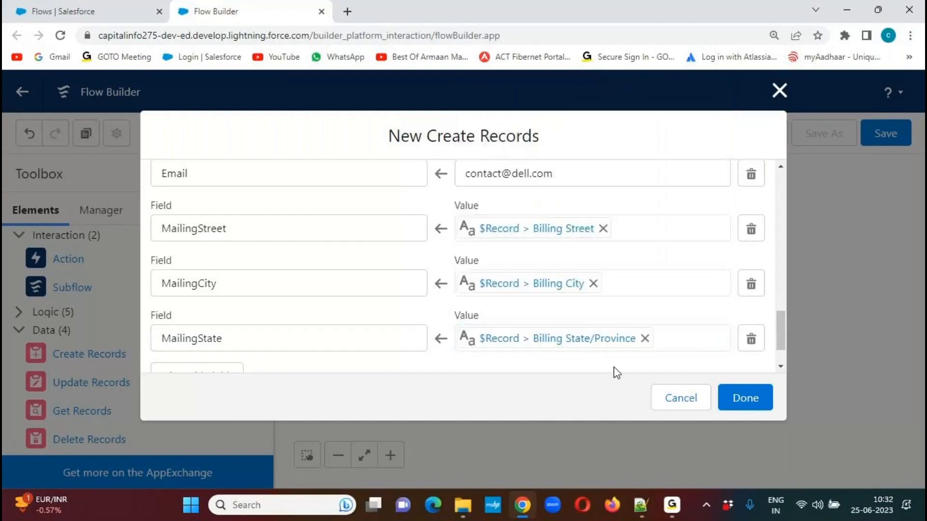
Add a field assignment that sets the Contact's MailingCountry to $Record > Billing Country.
scroll(784, 323, down, 2)
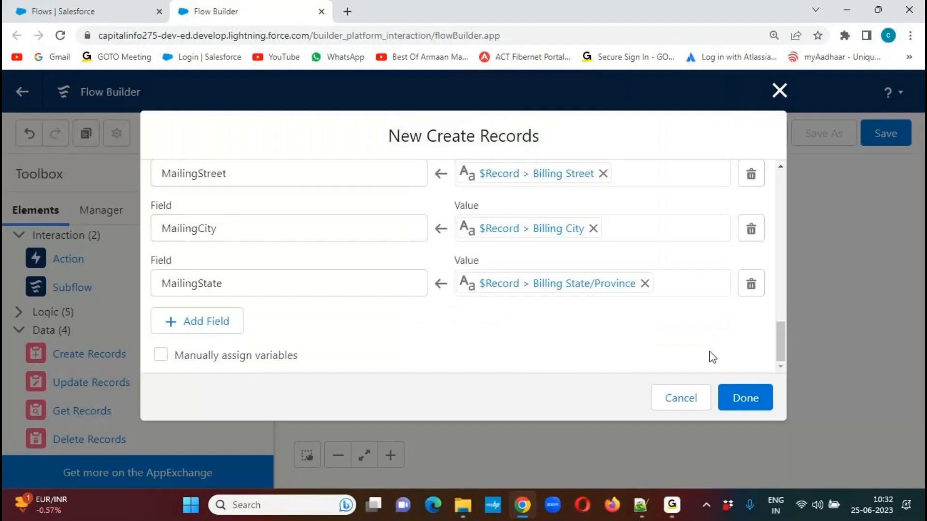
click(199, 323)
click(226, 340)
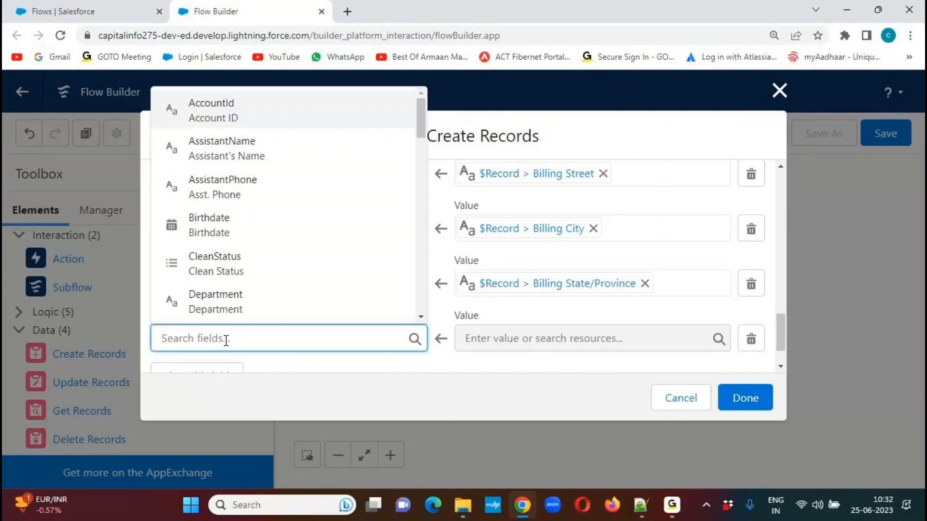
text(mailingcou)
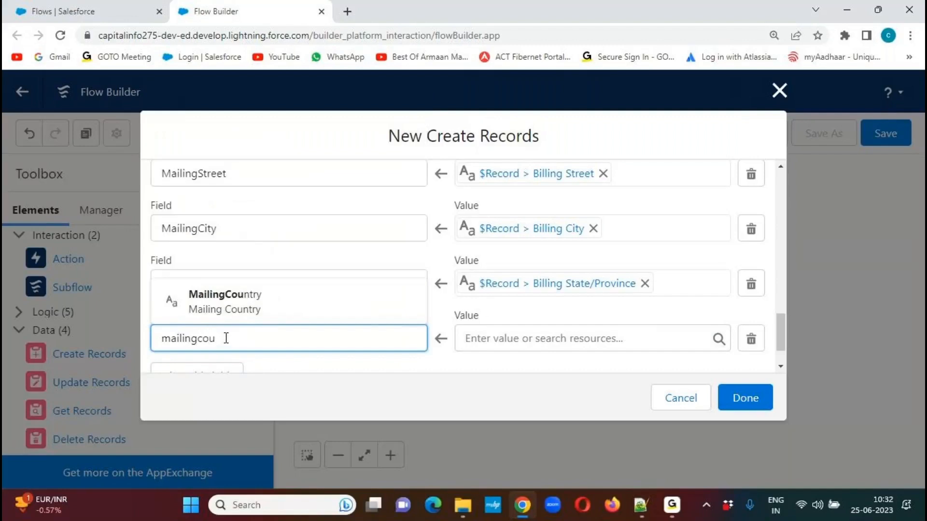
click(211, 305)
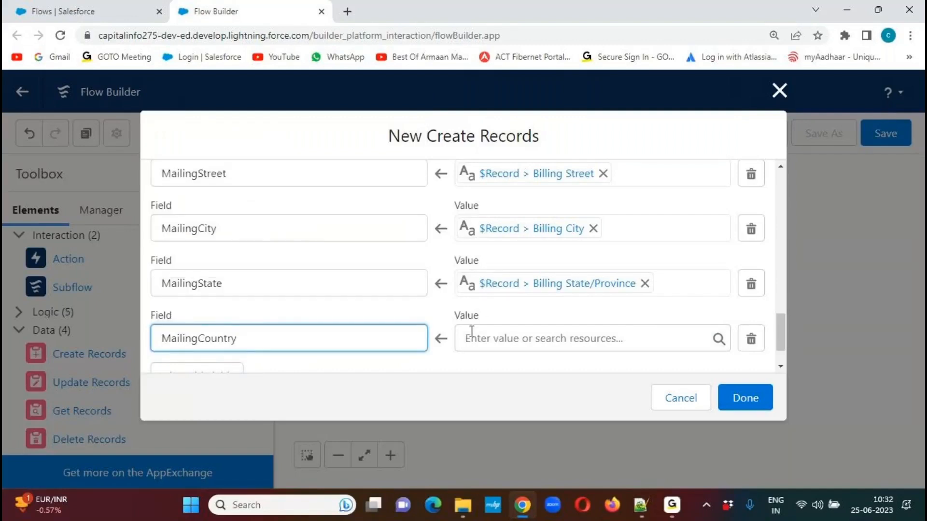
click(511, 338)
drag(725, 179, 720, 283)
click(662, 242)
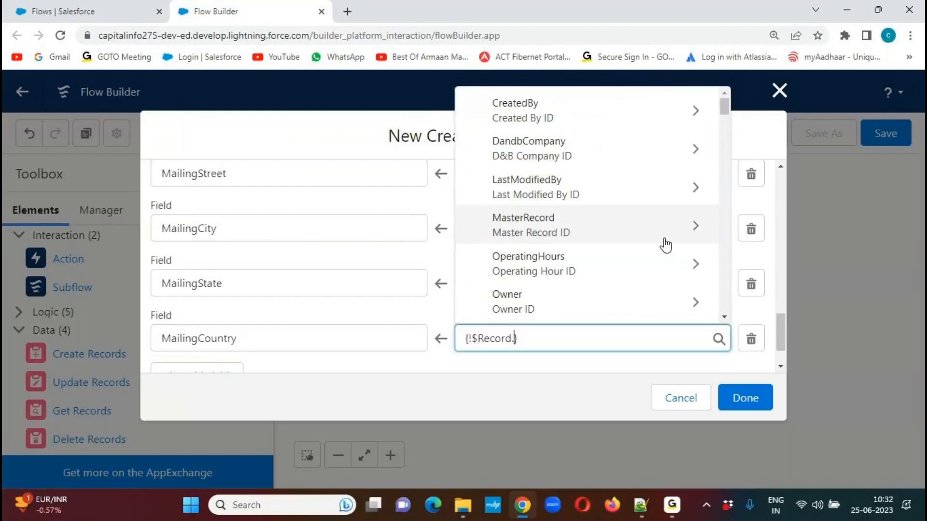
text(billingcou)
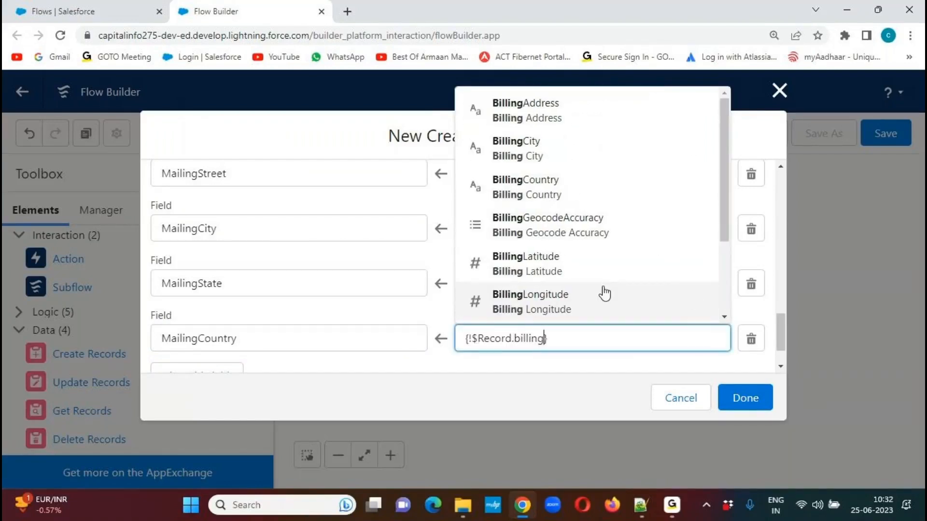
click(548, 305)
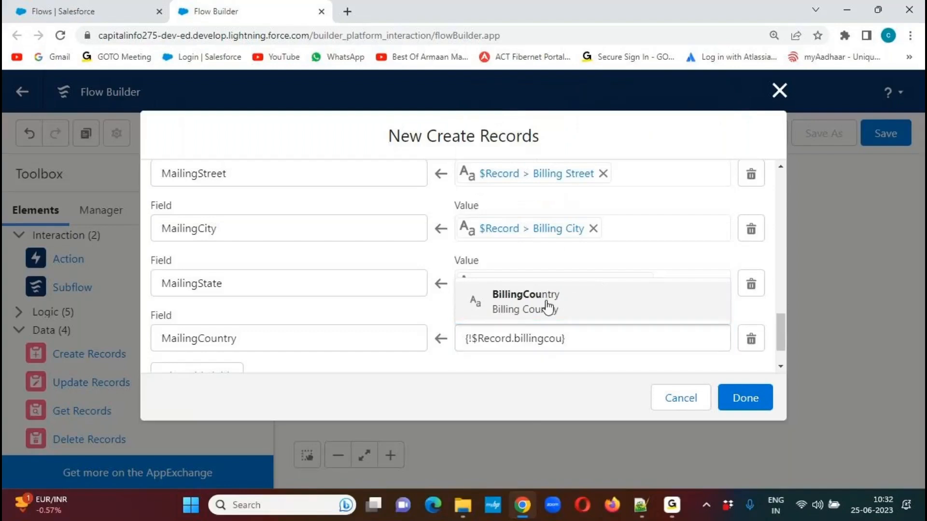
click(607, 368)
drag(781, 332, 783, 340)
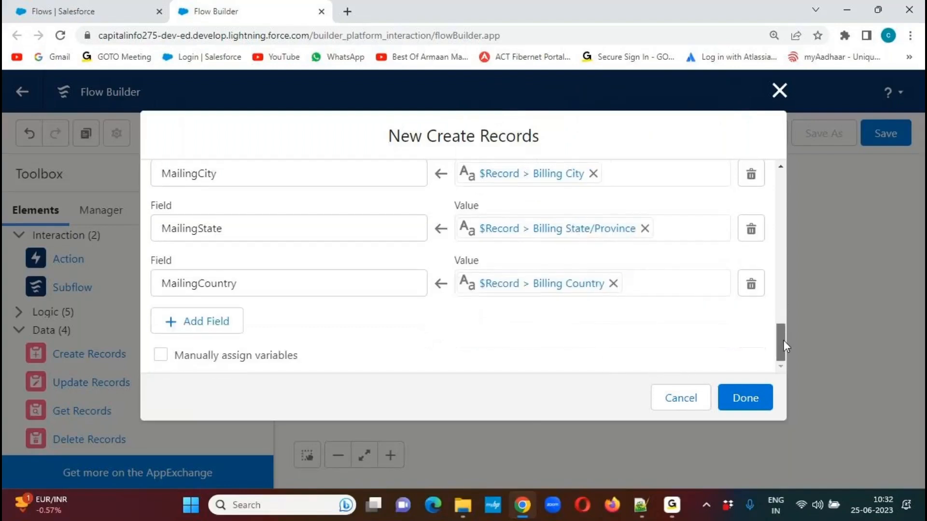
Add a field assignment that sets the Contact's MailingPostalCode to $Record > Billing Zip/Postal Code.
click(215, 330)
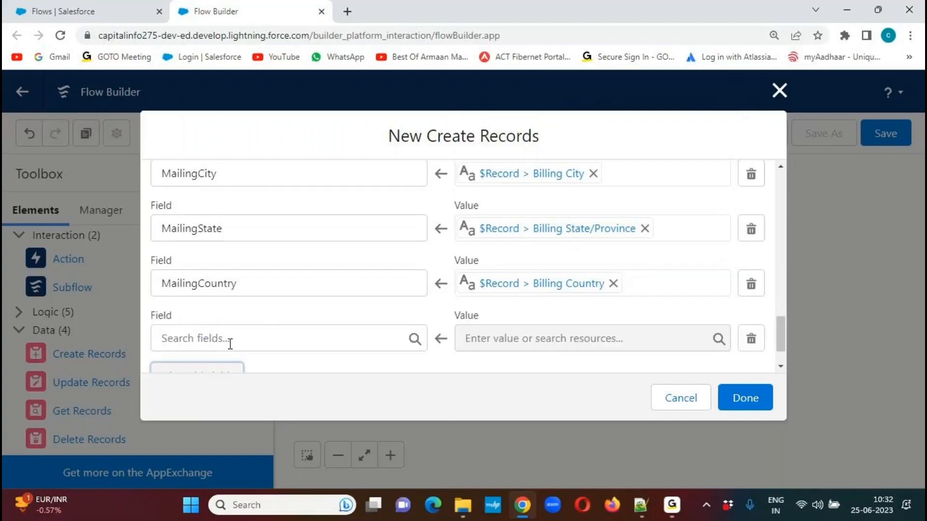
click(231, 344)
text(mailing)
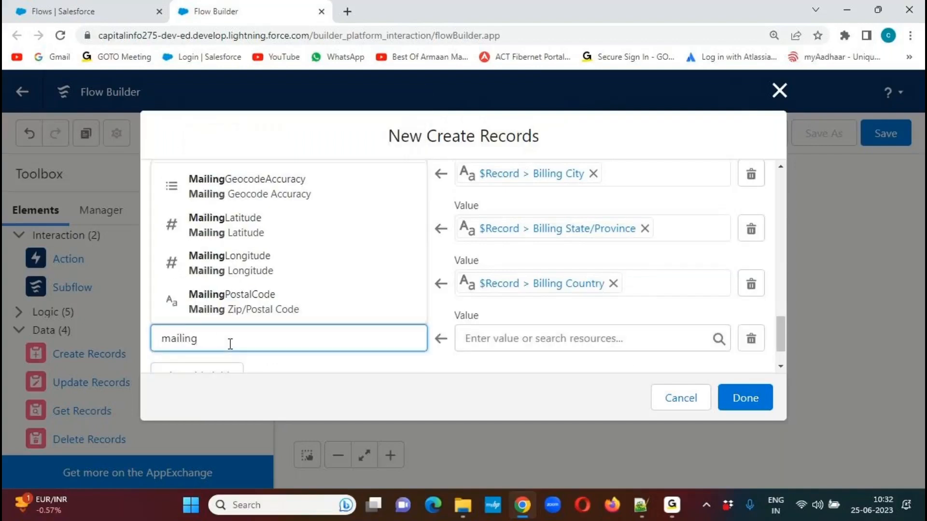
text(po)
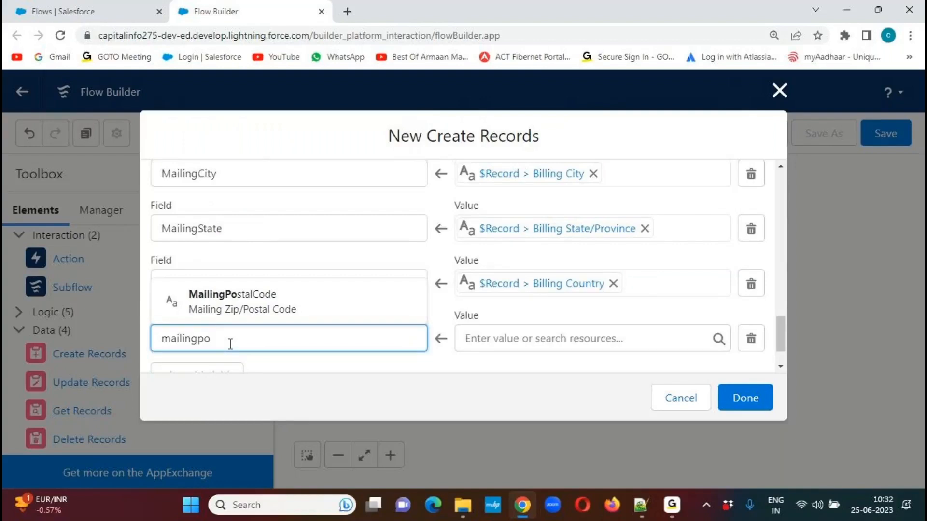
click(266, 313)
click(494, 345)
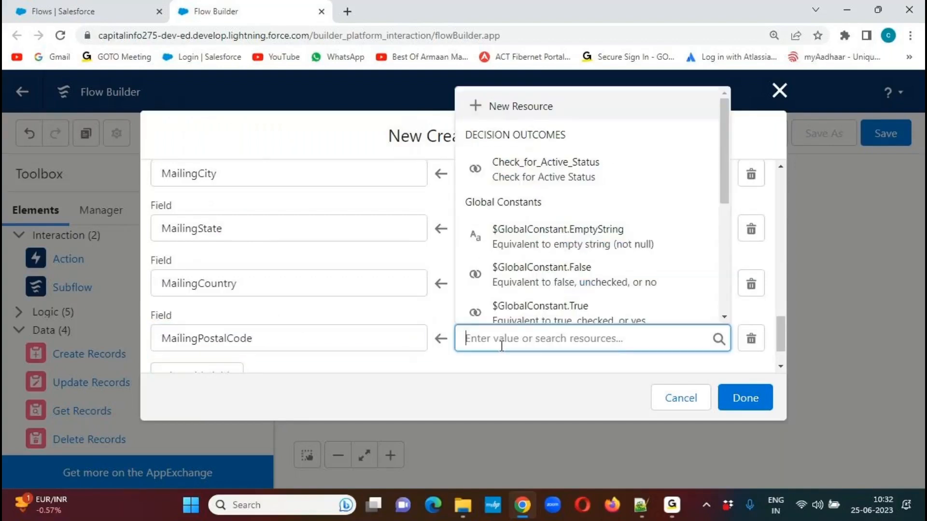
drag(723, 204, 713, 288)
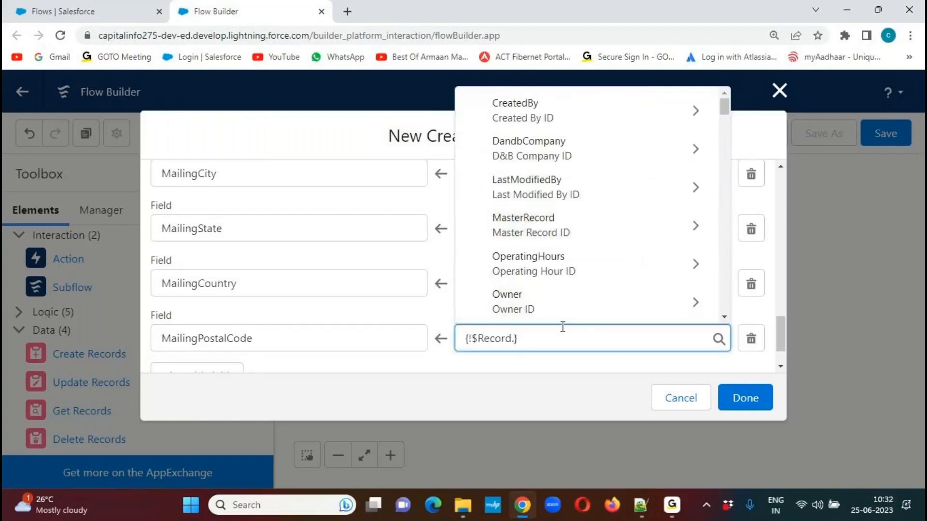
text(billingpo)
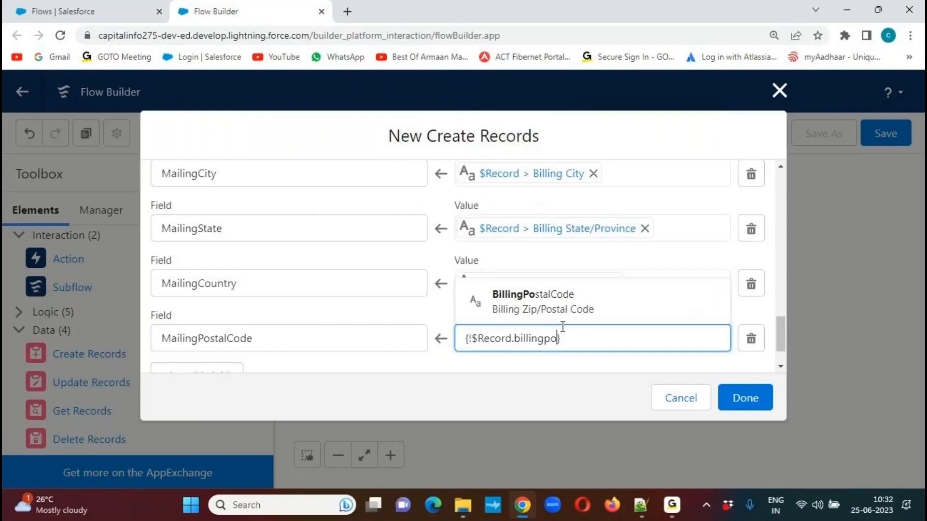
click(560, 306)
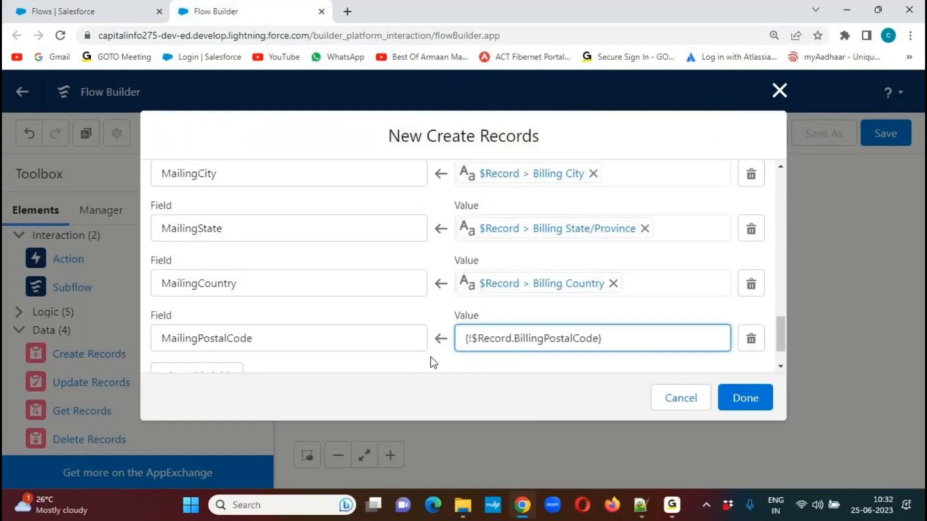
scroll(782, 325, down, 1)
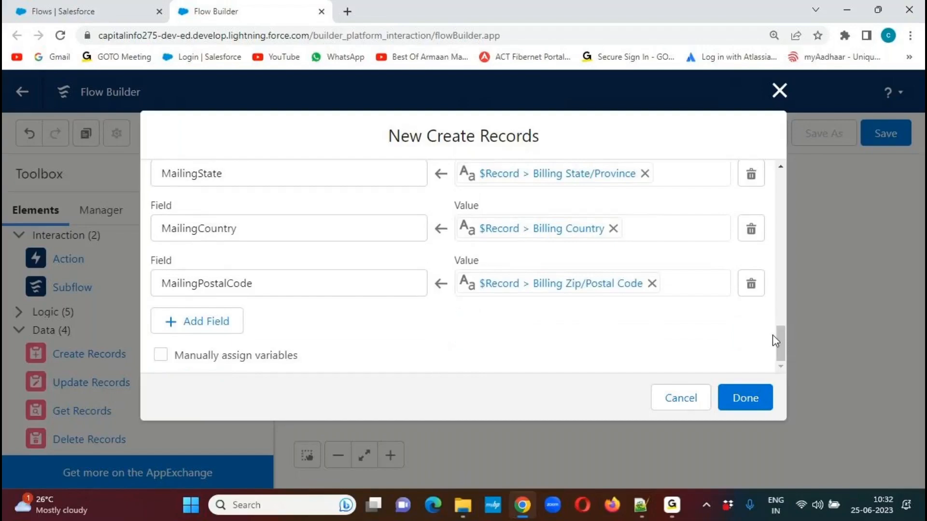
Switch to Automation Rules.txt in Notepad++, examine the conRecord field assignments including AccountId, and return to Flow Builder.
click(641, 505)
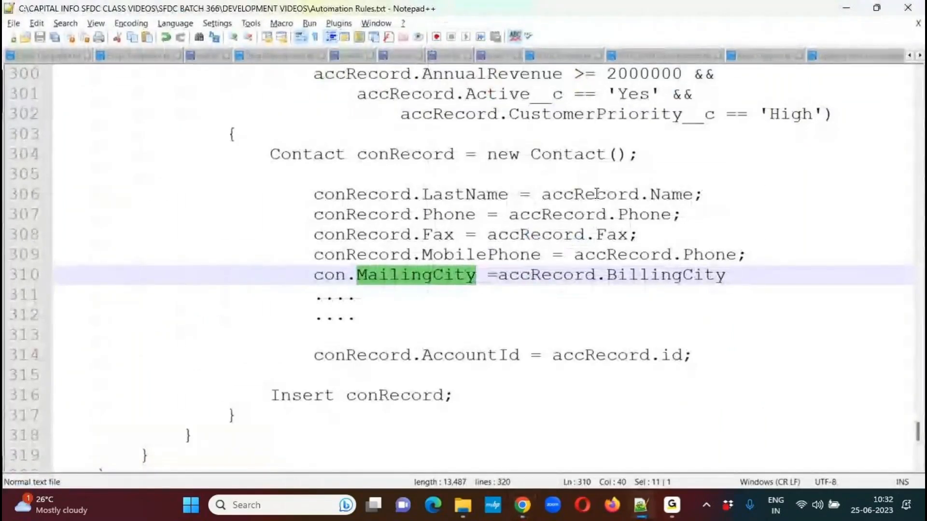
double_click(597, 194)
click(399, 198)
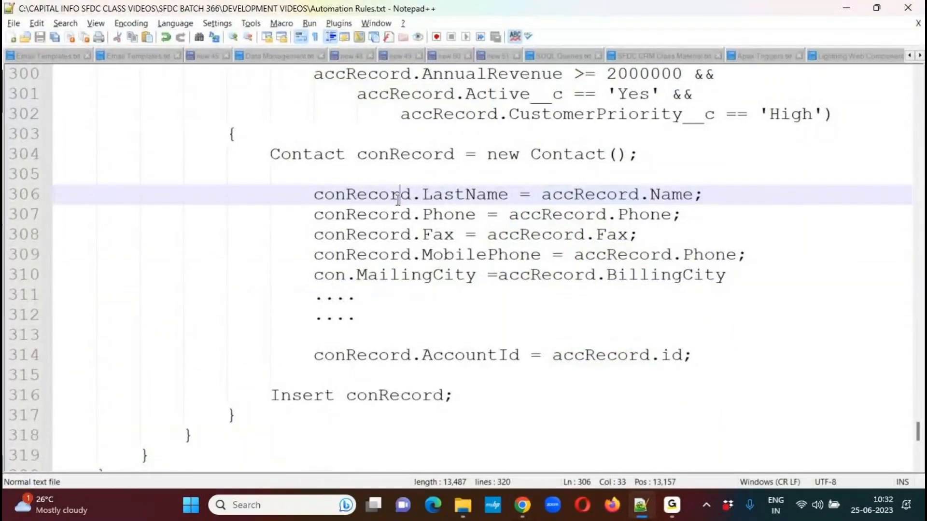
double_click(398, 198)
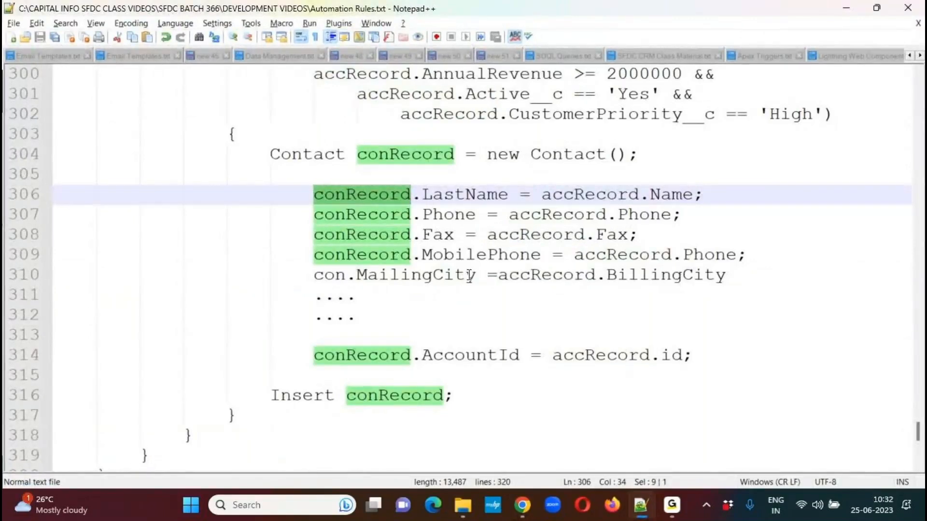
click(468, 296)
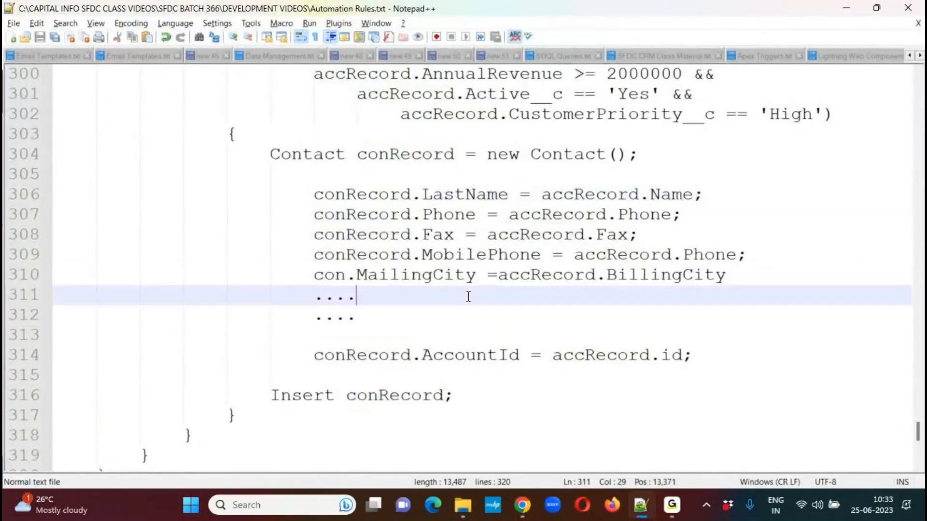
key(alt+Tab)
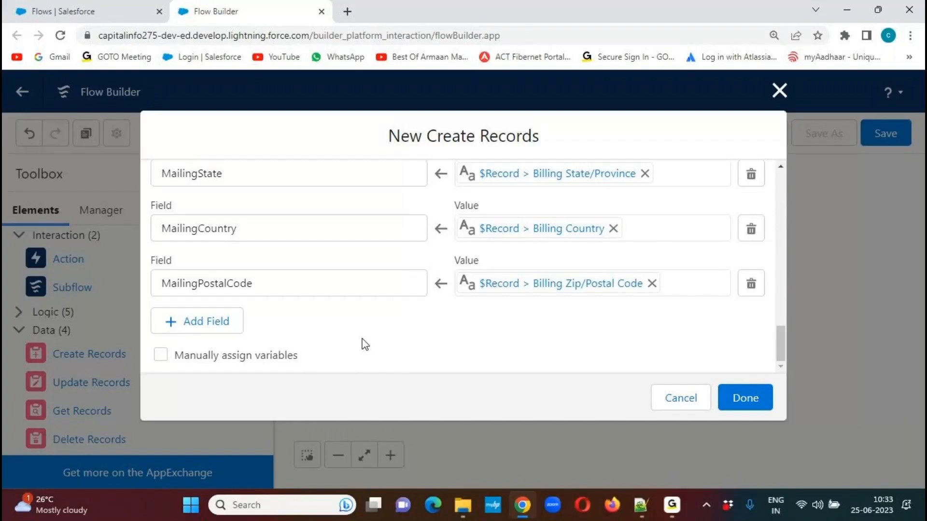
Add a field assignment that sets the Contact's AccountId to $Record > Account ID.
click(208, 322)
click(244, 337)
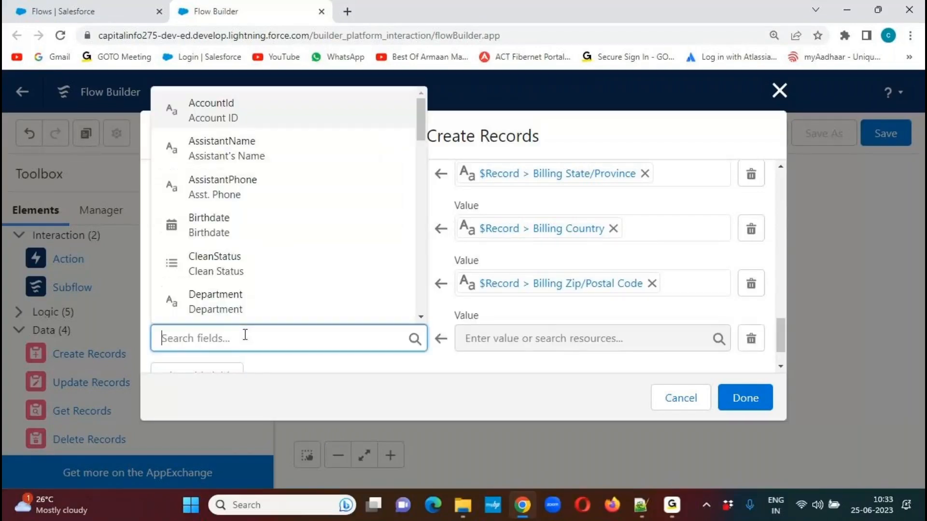
text(account)
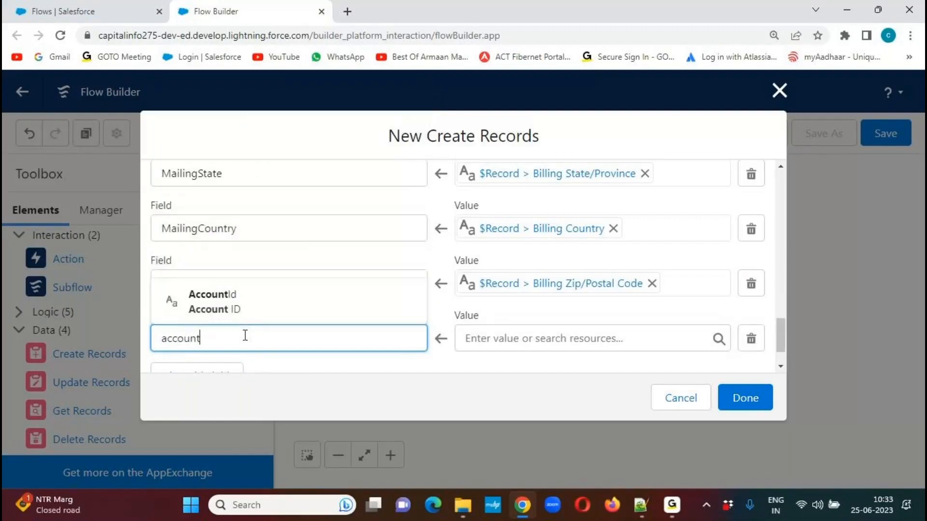
click(248, 311)
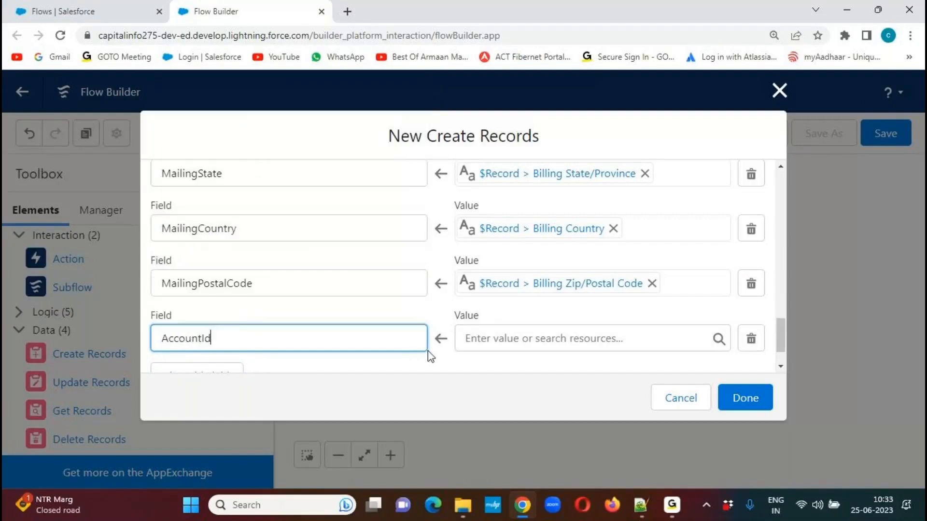
click(534, 342)
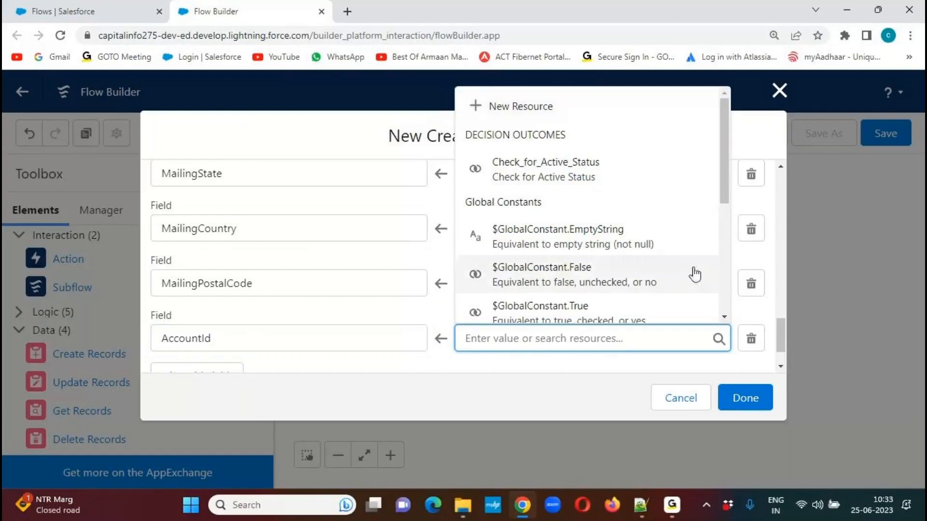
scroll(696, 274, down, 5)
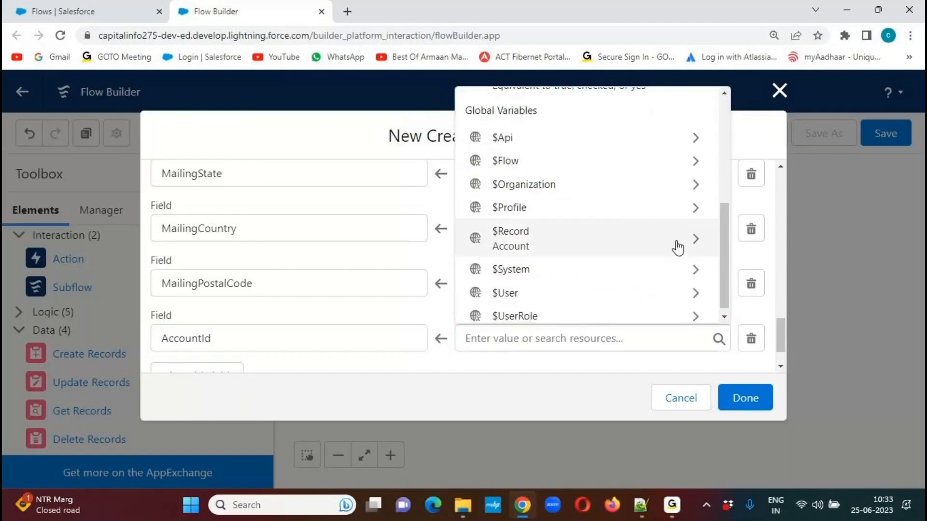
click(678, 247)
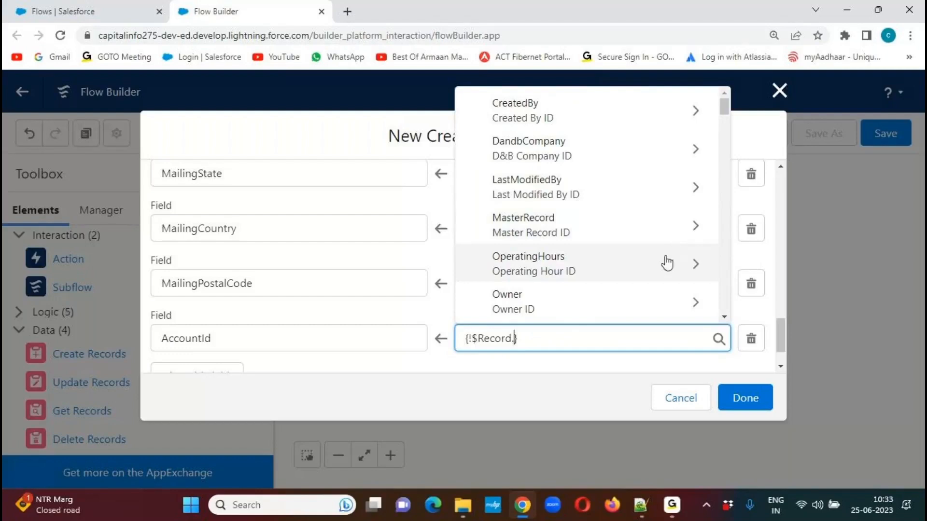
text(.id)
drag(730, 159, 737, 238)
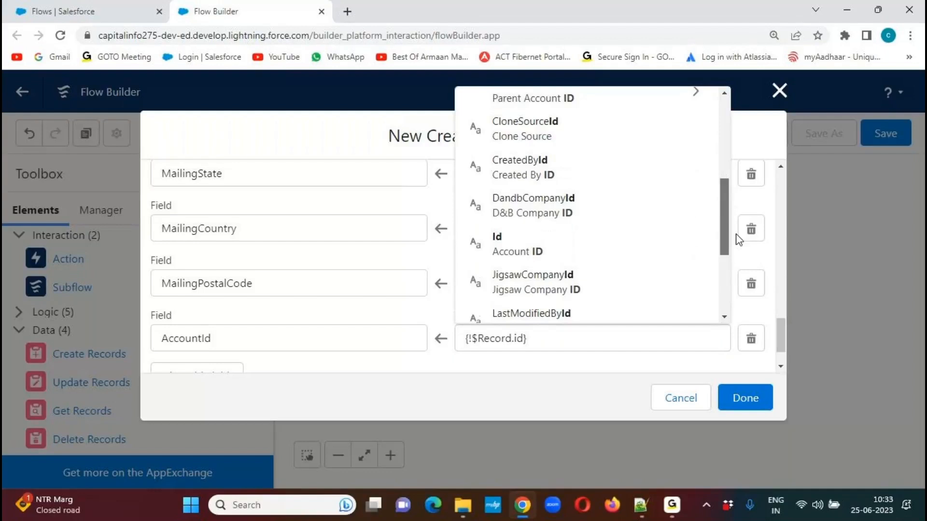
click(737, 238)
click(523, 340)
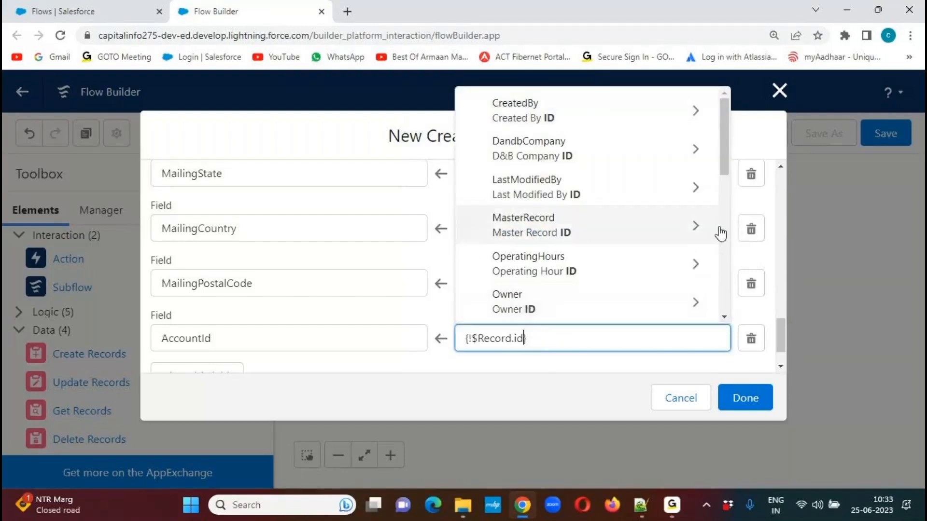
scroll(723, 177, down, 1)
drag(723, 182, 725, 240)
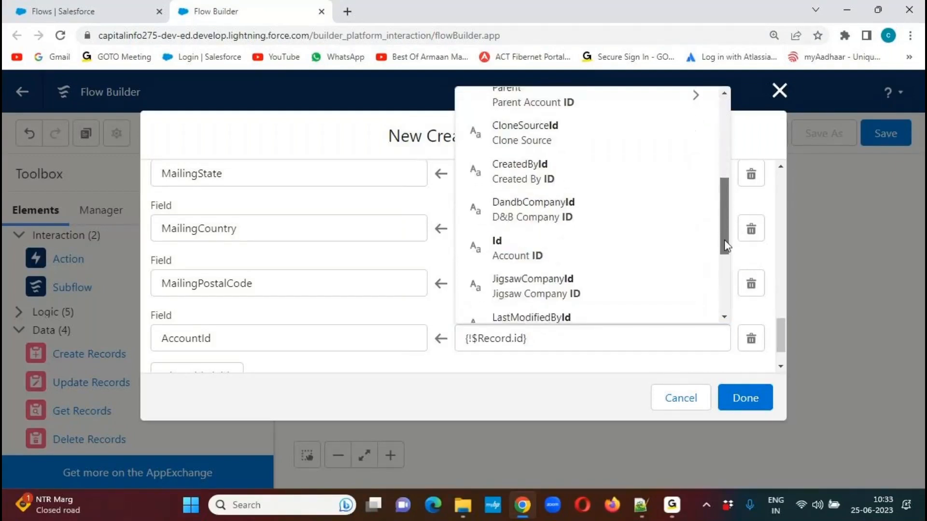
click(521, 264)
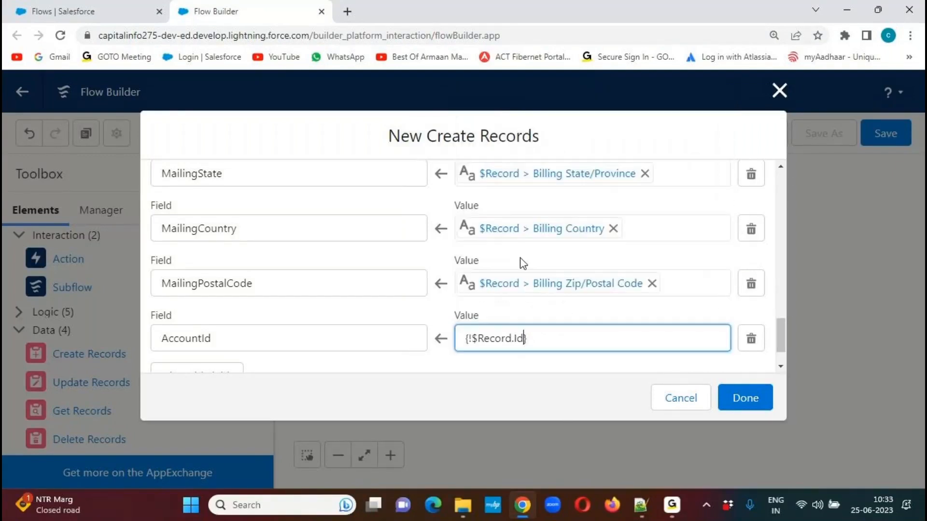
click(447, 365)
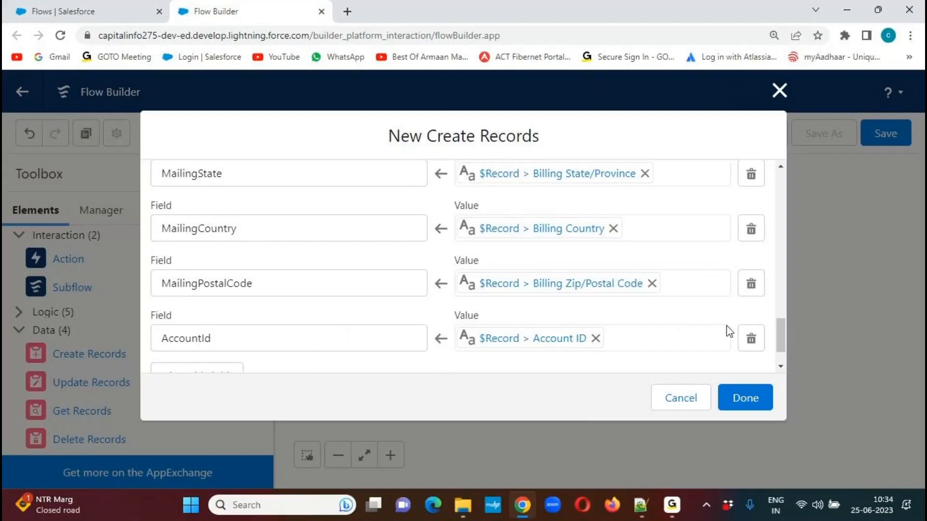
Review the Contact field assignments and finish the new Create Records element.
drag(782, 335, 775, 263)
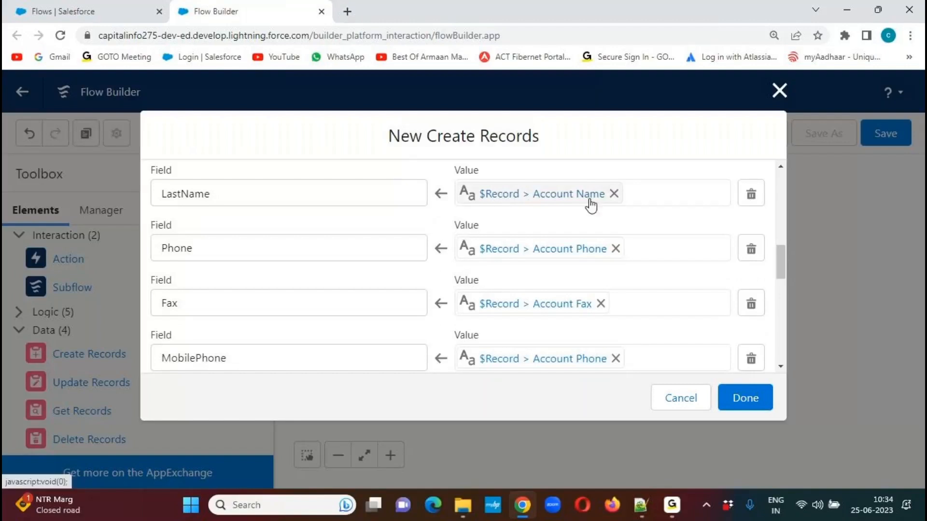
drag(780, 263, 782, 296)
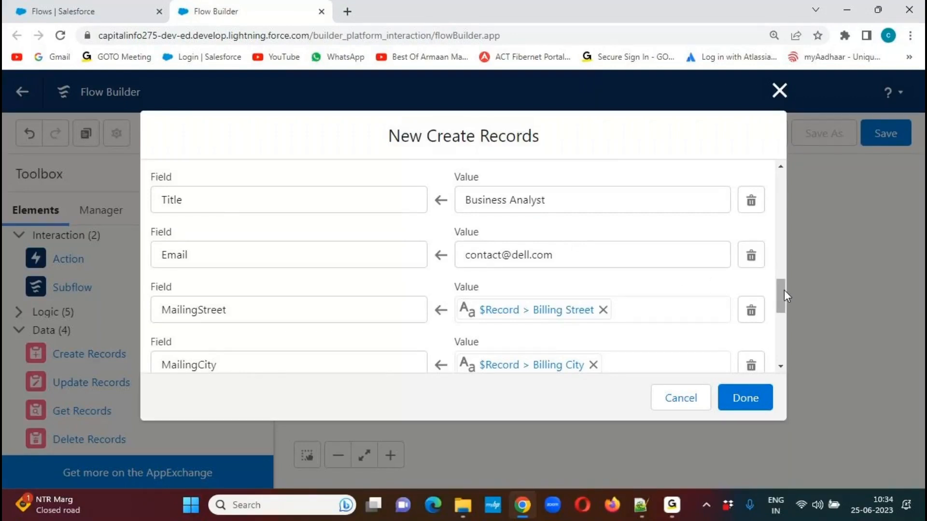
drag(784, 291, 784, 354)
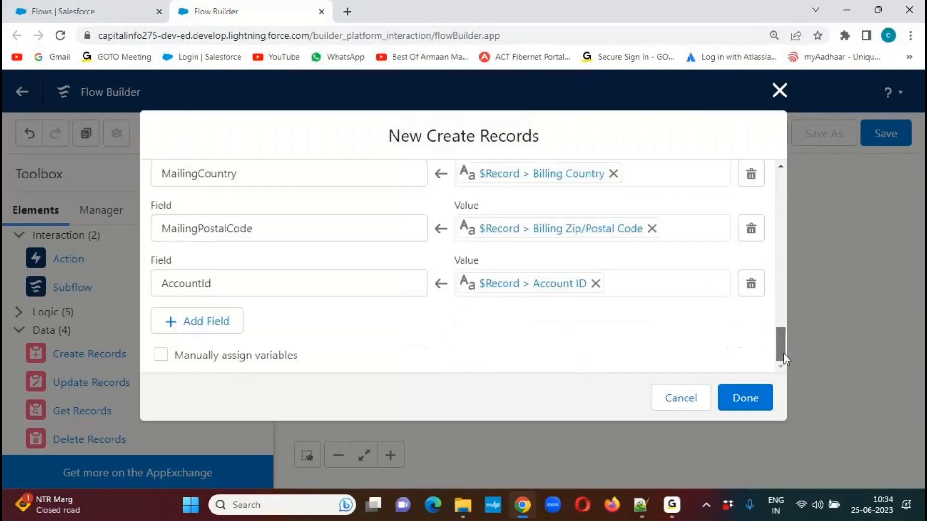
click(751, 406)
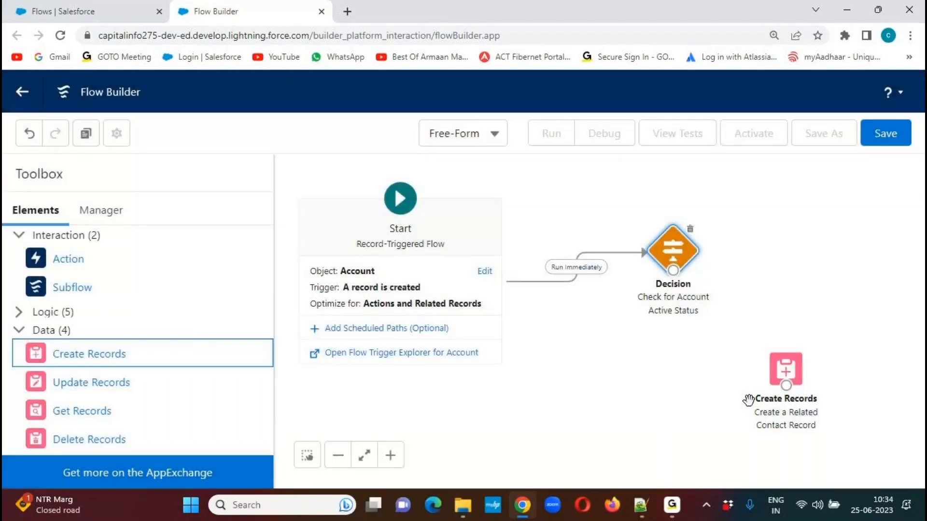
Reposition the Create Records element and connect the Decision element to it using the Check for Active Status outcome.
drag(786, 371, 804, 352)
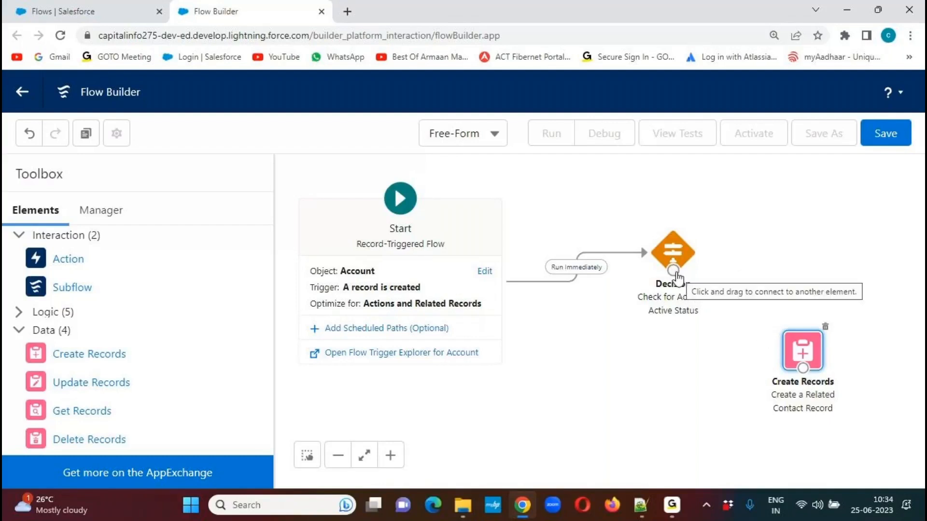
drag(674, 270, 804, 369)
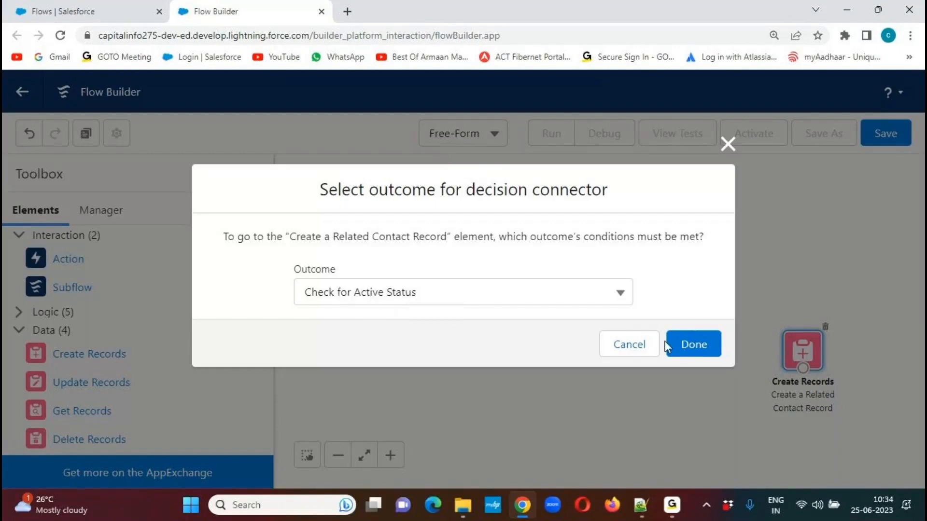
click(700, 348)
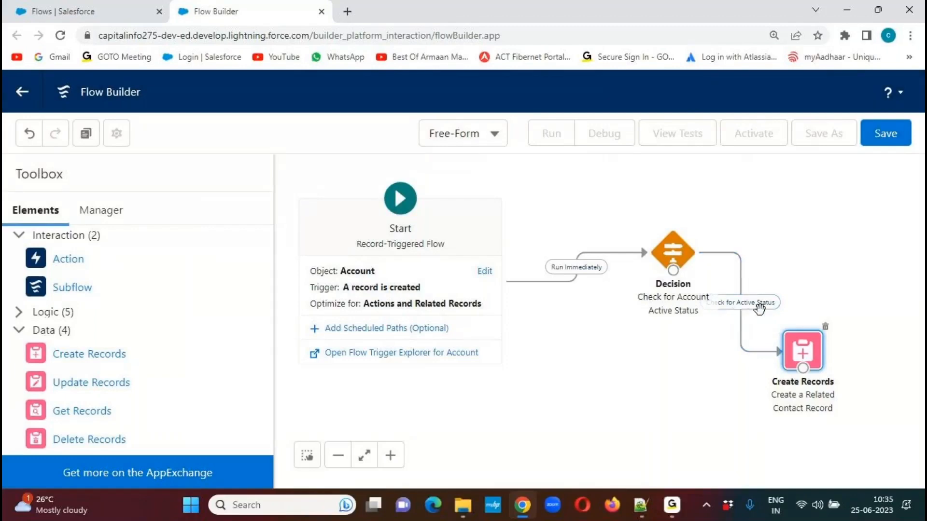
Switch to the Apex code in Notepad++, compare its Account conditions and Contact creation block with the flow, and return to Flow Builder.
click(641, 505)
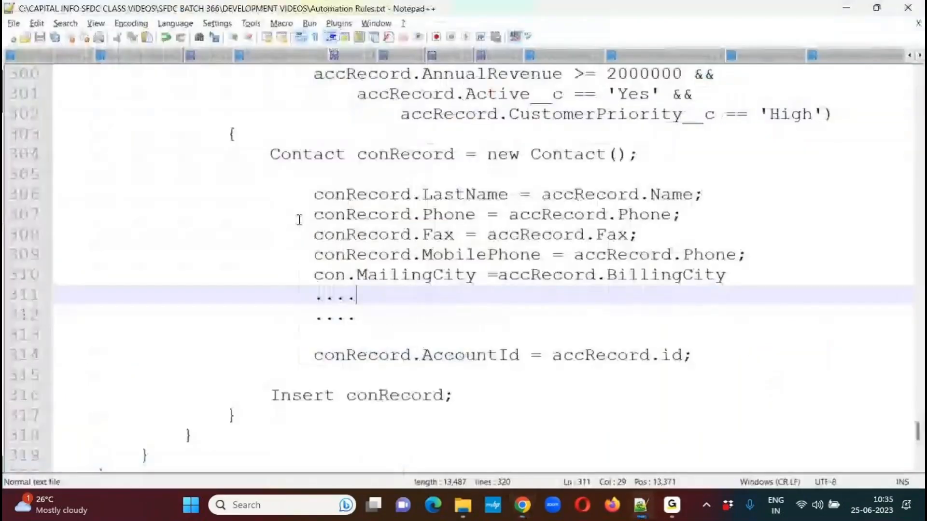
drag(335, 74, 647, 123)
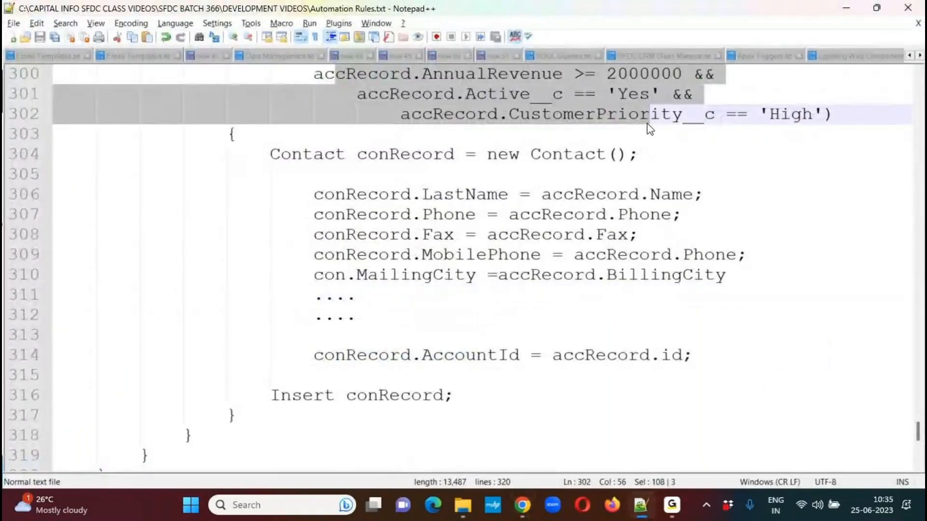
drag(271, 156, 449, 374)
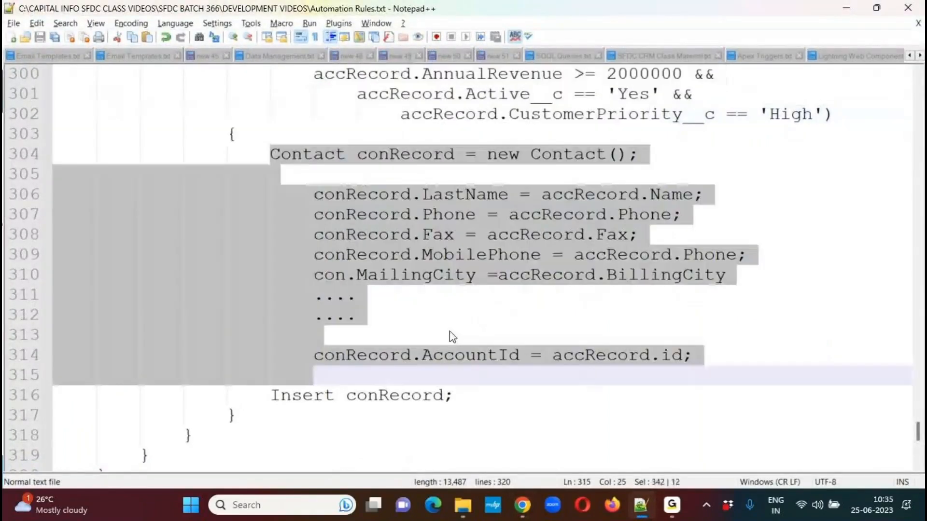
click(438, 288)
key(alt+Tab)
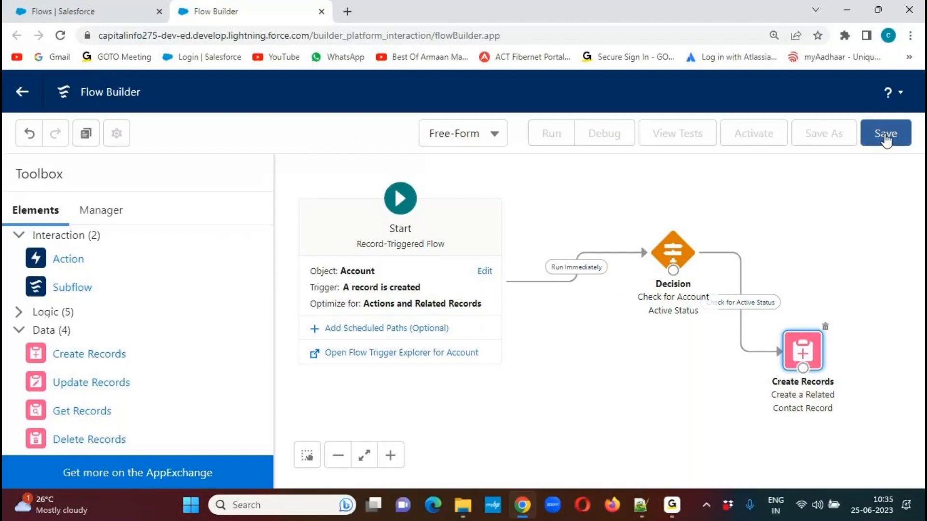
Start saving the flow and enter the flow label "Create a Related Contact for Account Flow".
click(886, 136)
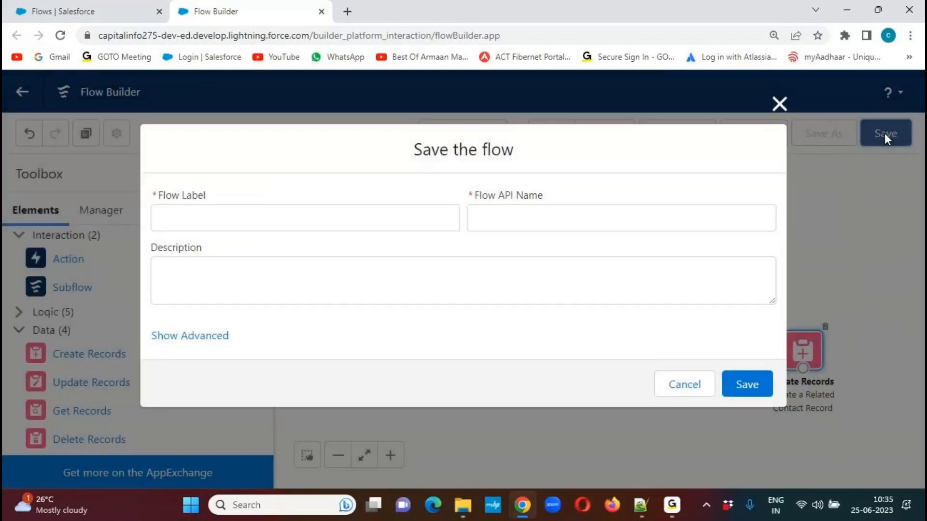
click(255, 219)
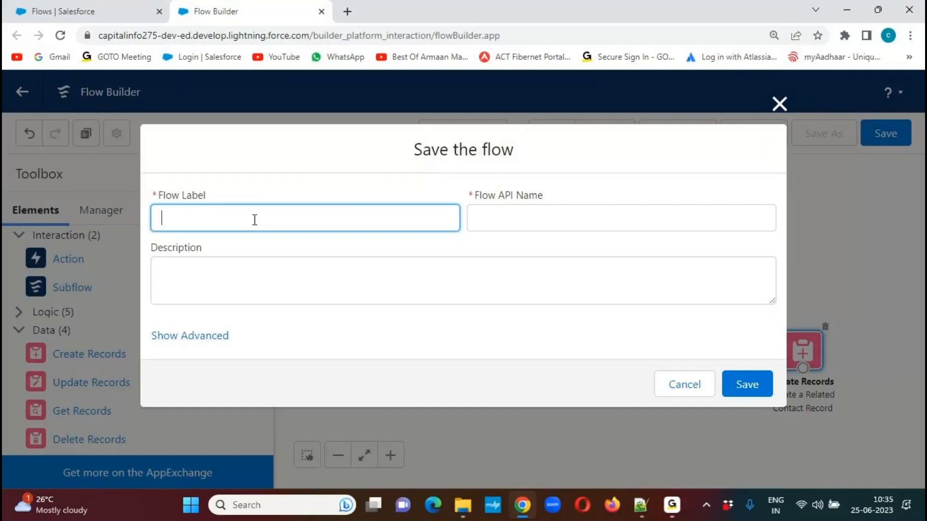
text(Create a Related Contac)
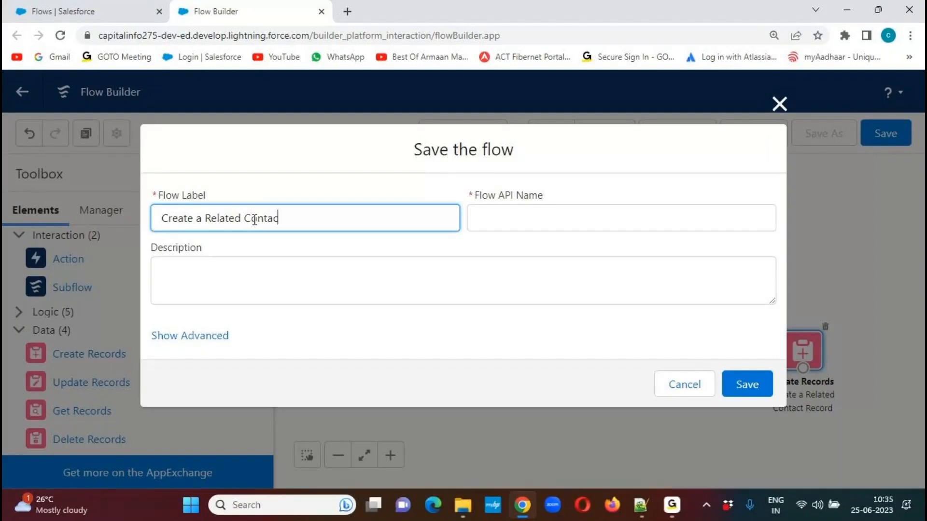
text(t for Account Flow)
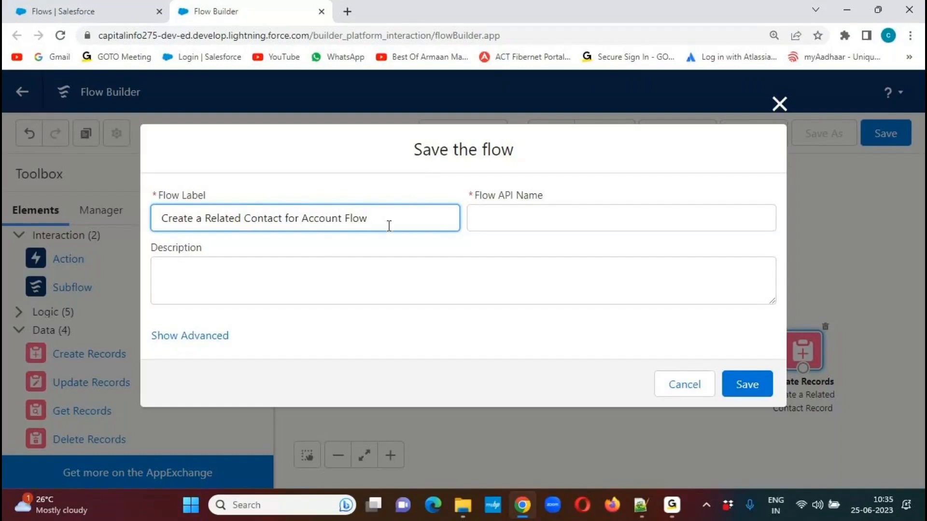
Reuse the flow label as the description, and save and activate the flow.
drag(405, 209, 155, 217)
key(ctrl+c)
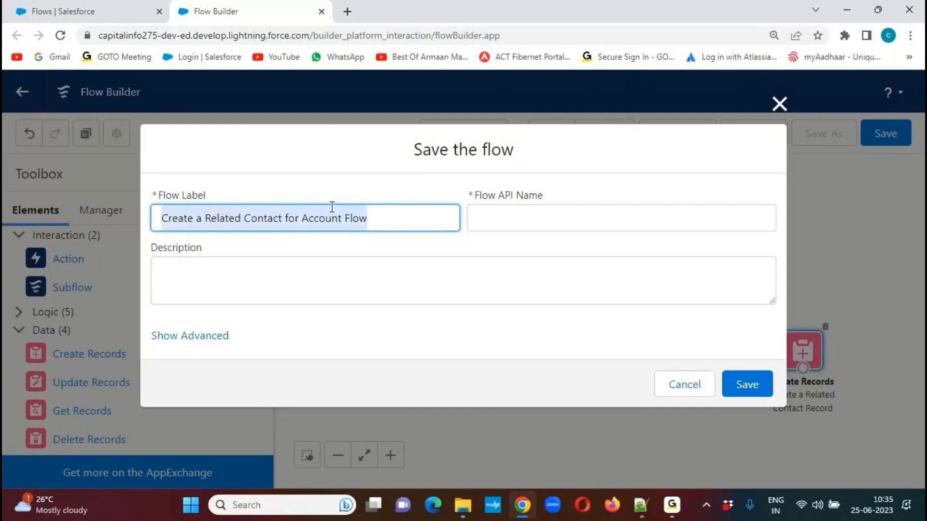
click(338, 187)
click(266, 276)
key(ctrl+v)
click(363, 323)
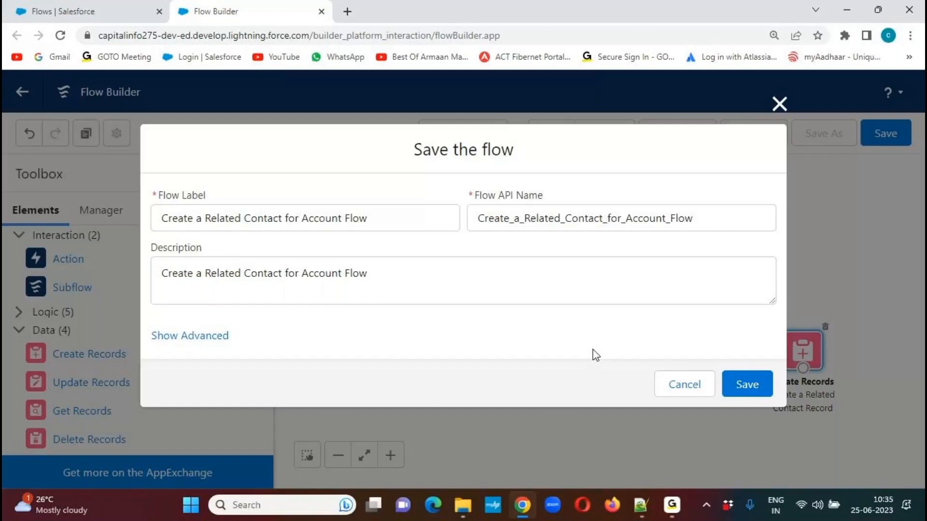
click(755, 384)
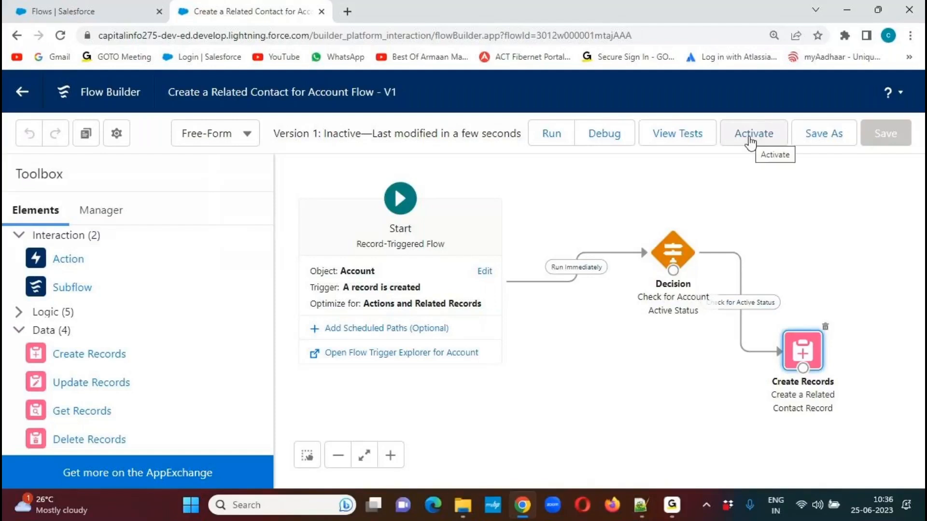
click(749, 143)
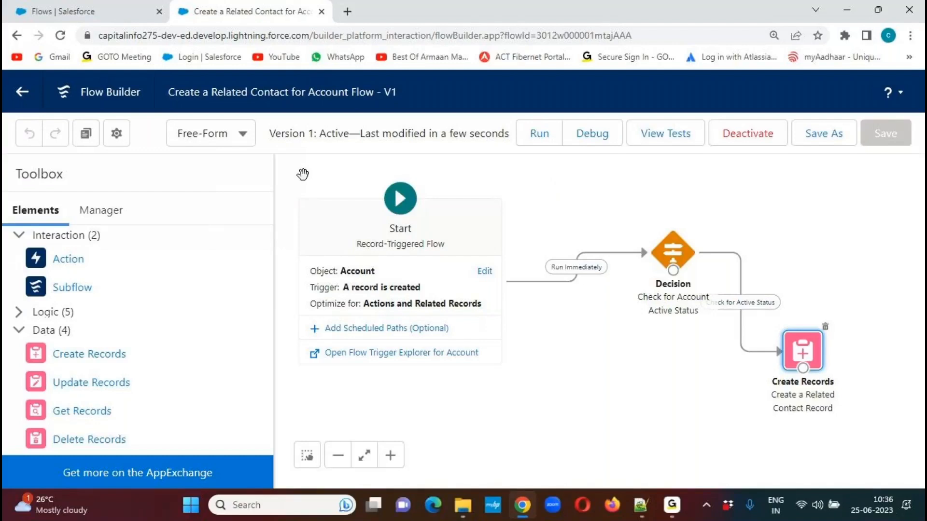
From the Salesforce setup page, open the DELL Sales app in a new browser tab and show its Accounts list.
click(157, 31)
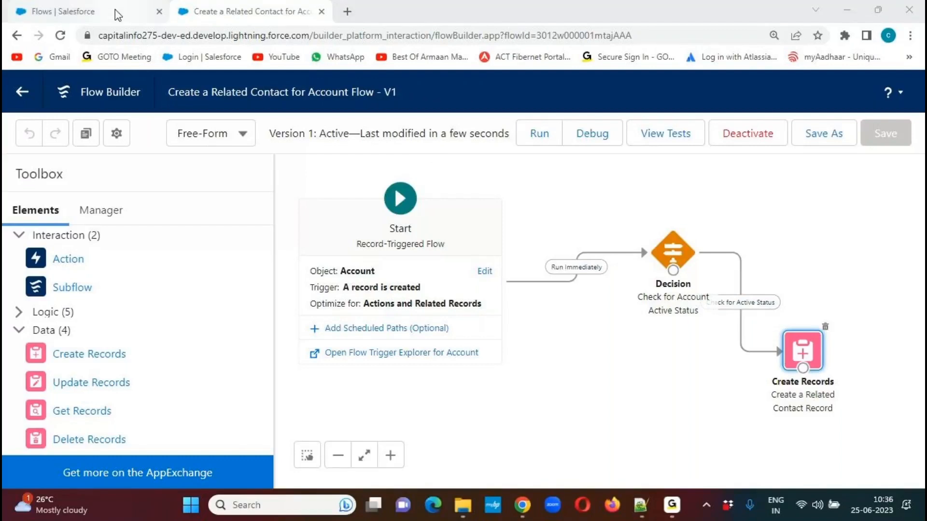
mouse_move(117, 15)
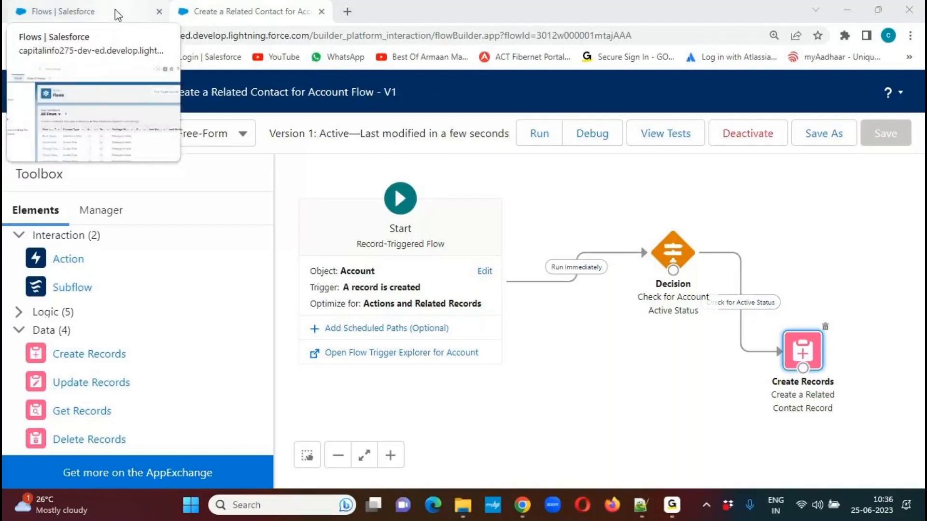
click(116, 14)
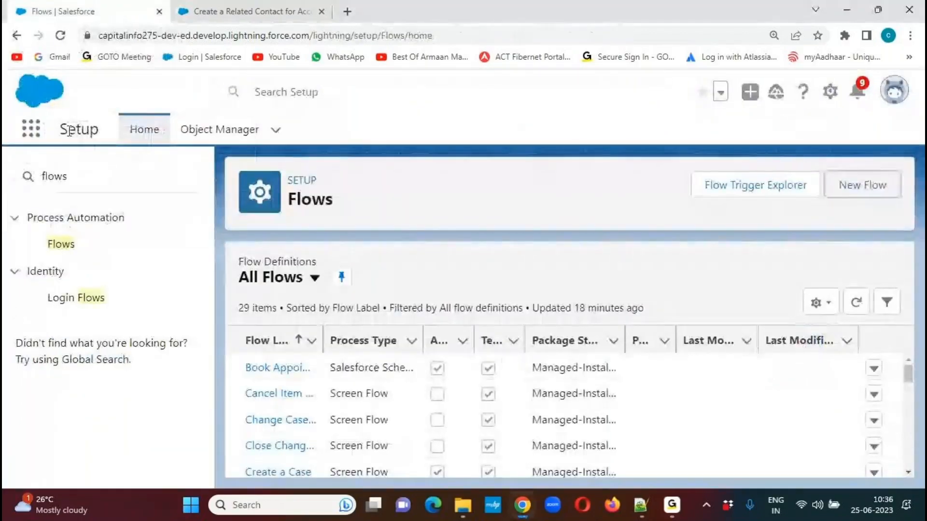
click(27, 135)
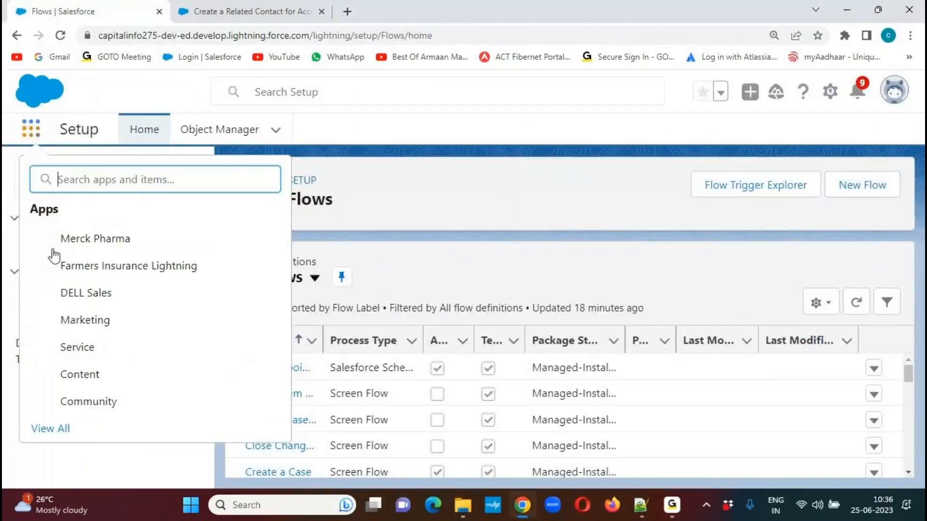
right_click(92, 296)
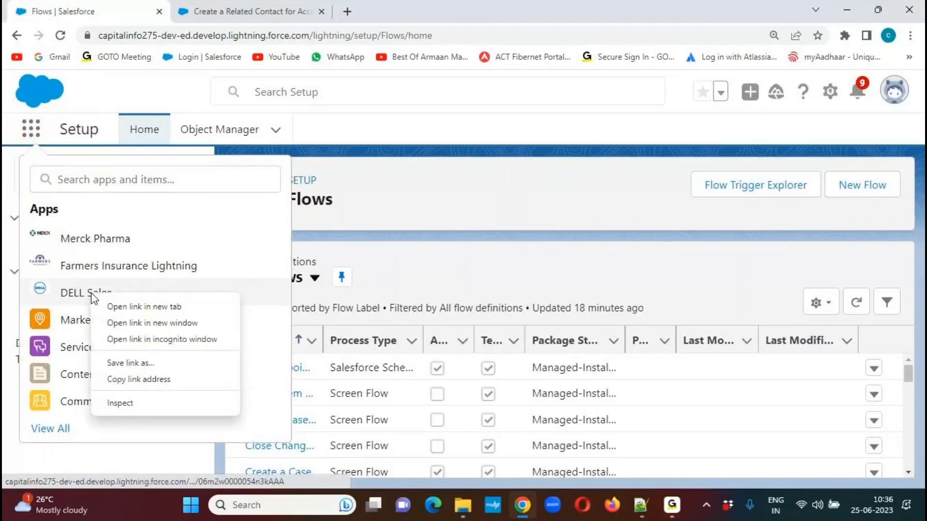
click(146, 307)
click(401, 15)
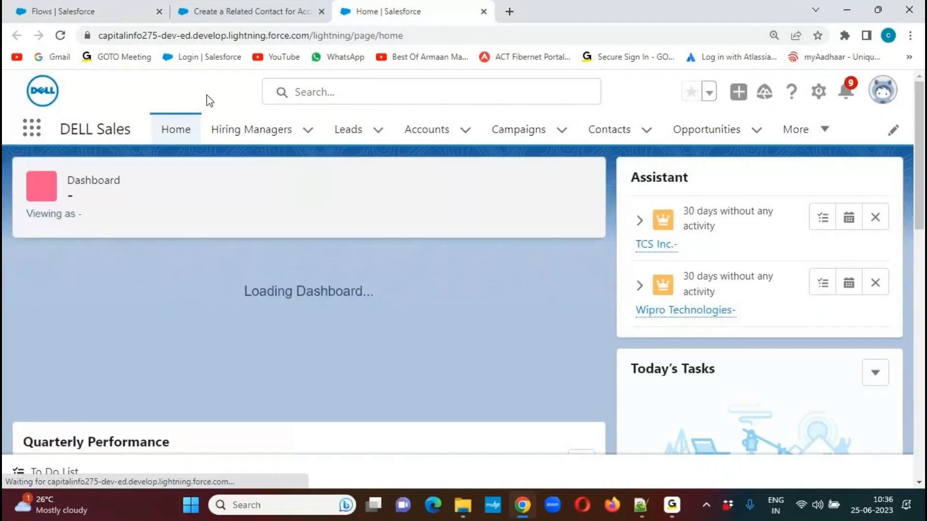
click(435, 139)
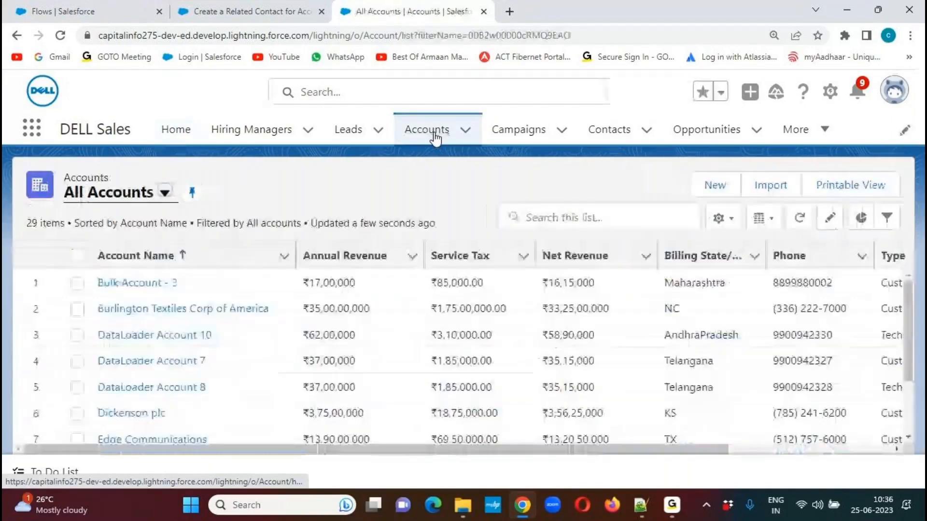
Start a new Account and fill in its account name and account number.
click(713, 188)
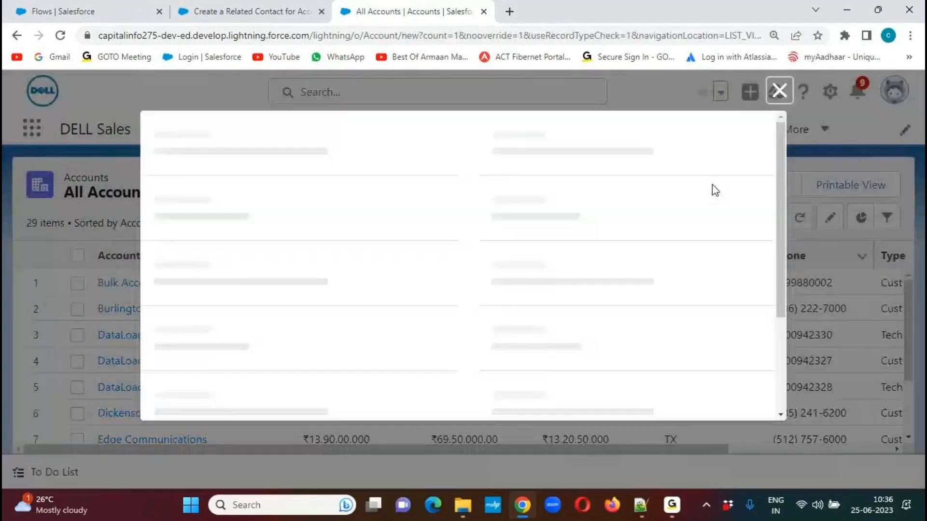
drag(782, 153, 275, 180)
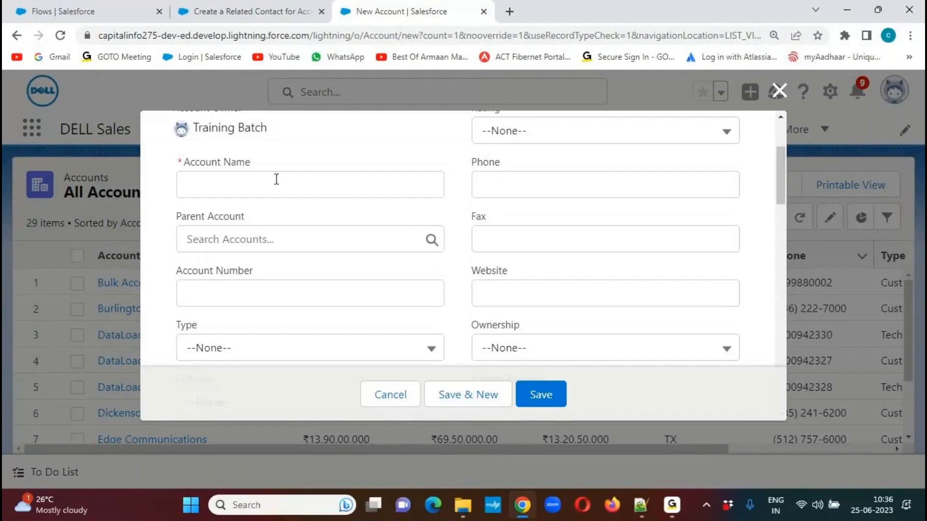
click(259, 185)
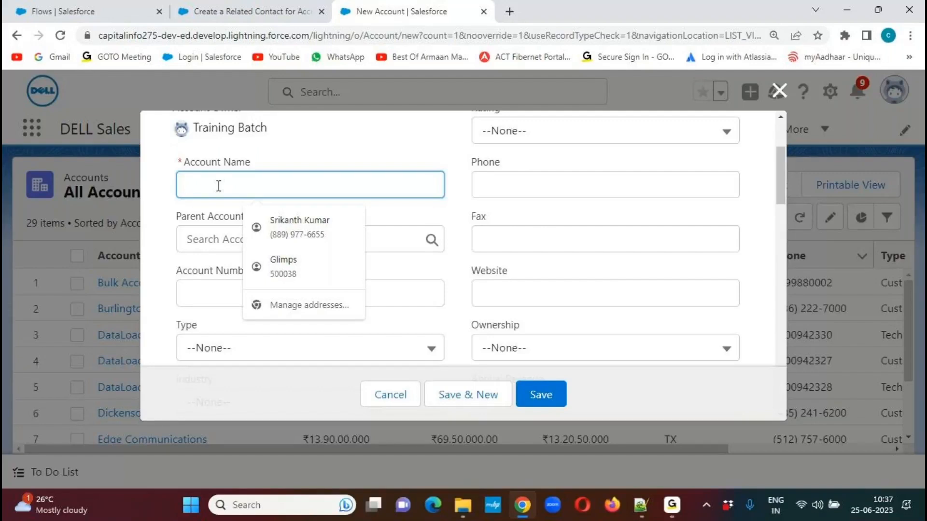
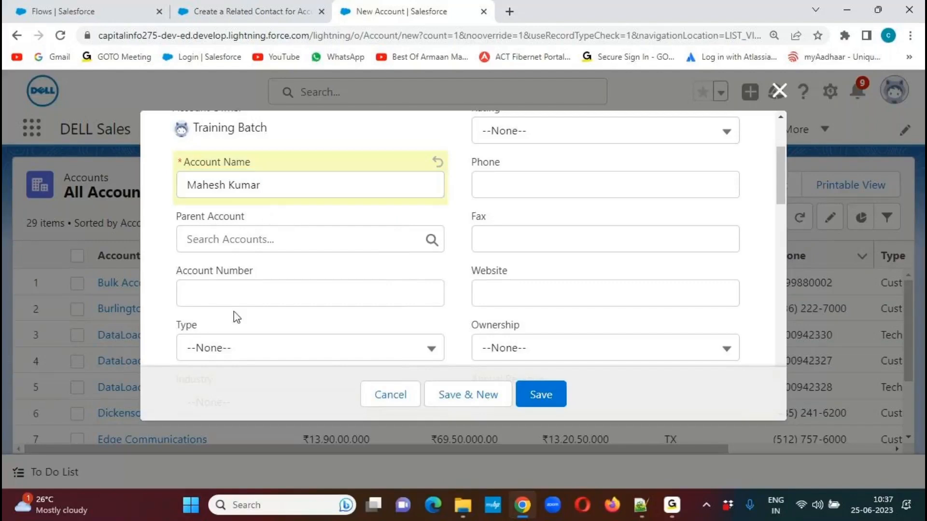
click(238, 297)
text(C)
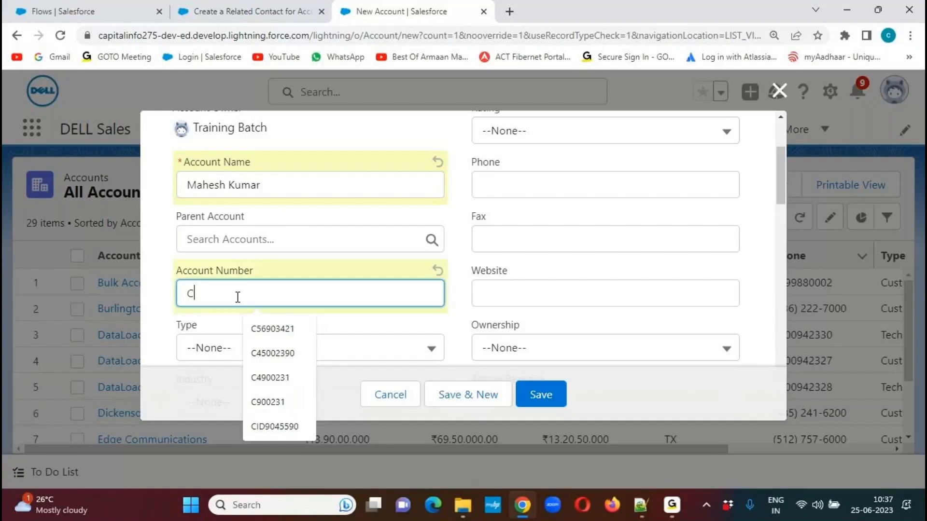
text(778822)
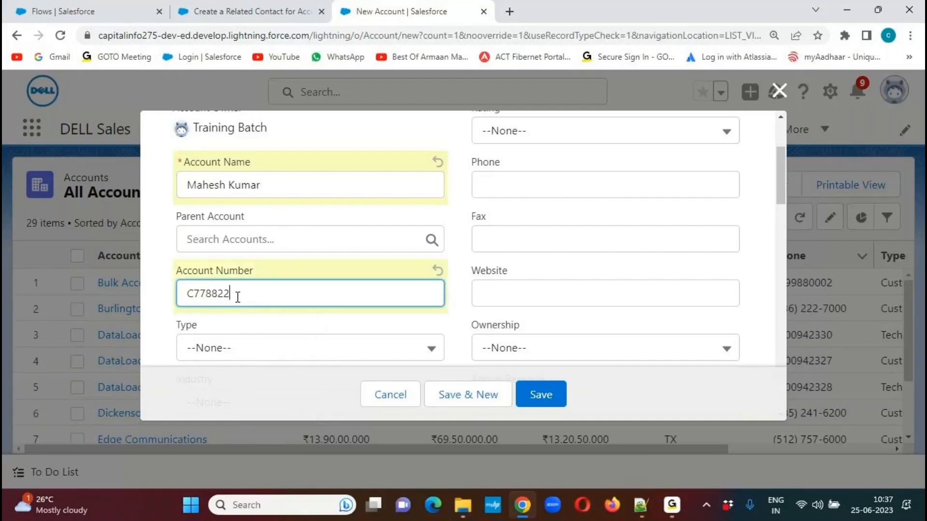
Set the new Account's Type to Customer - Channel and its Industry to Communications.
click(354, 346)
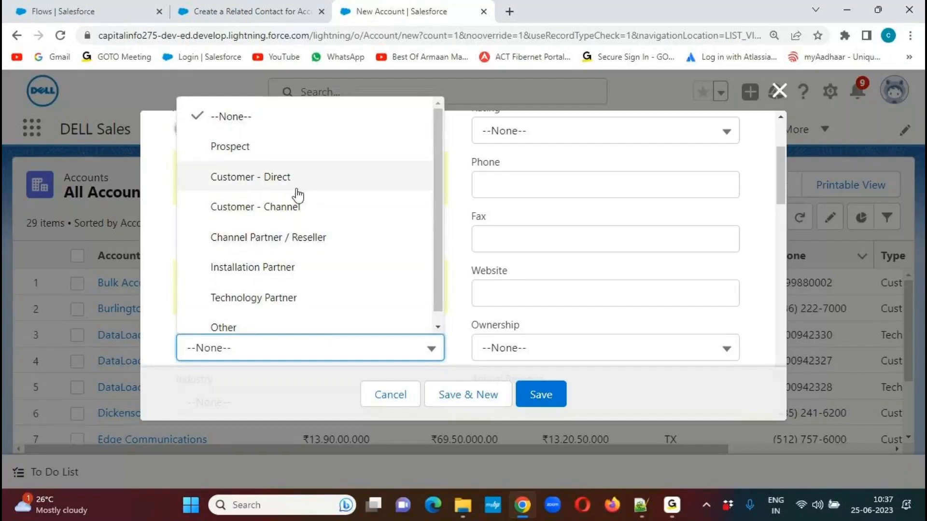
click(285, 208)
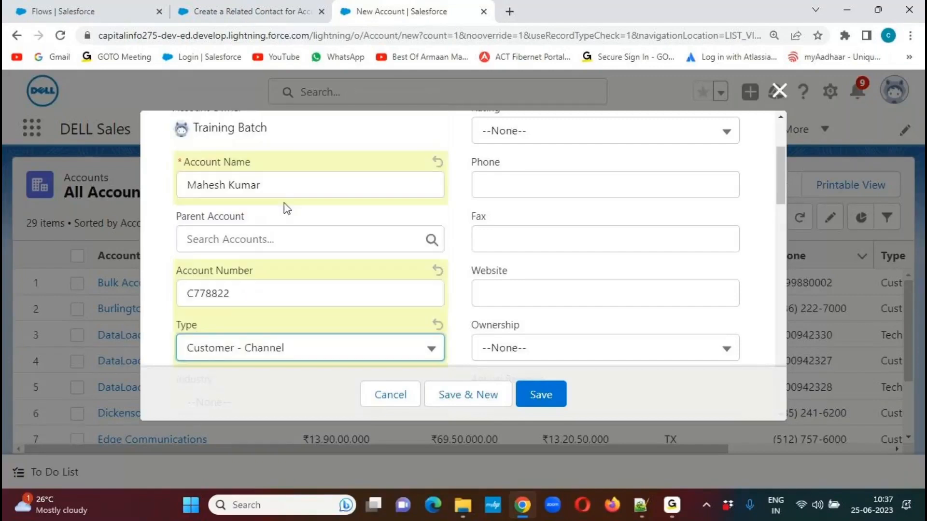
scroll(777, 171, down, 4)
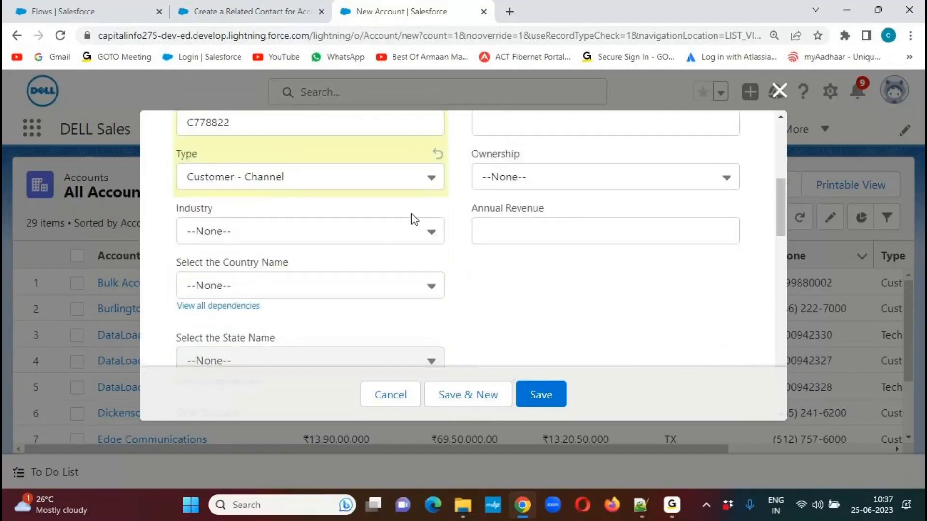
click(406, 230)
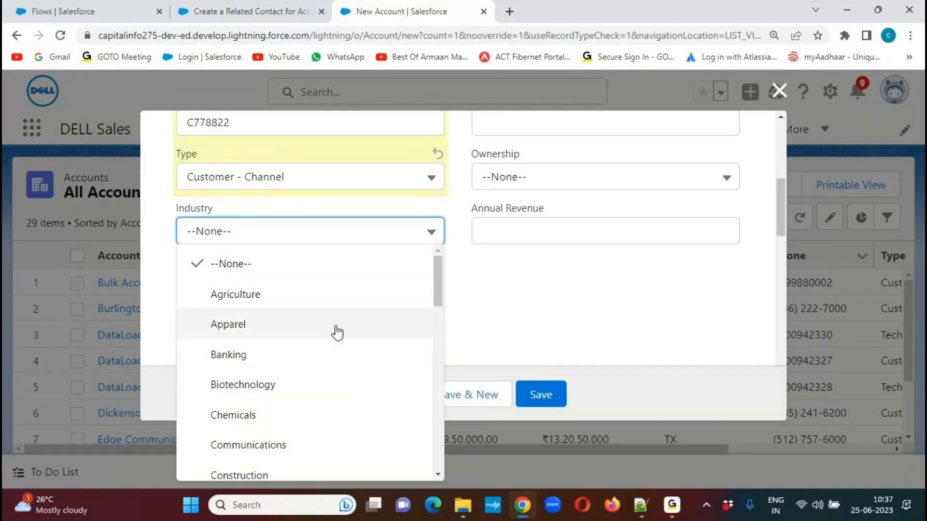
click(269, 449)
Set the Account's Rating to Hot and enter the same phone number for both Phone and Fax.
drag(781, 221, 787, 169)
click(634, 244)
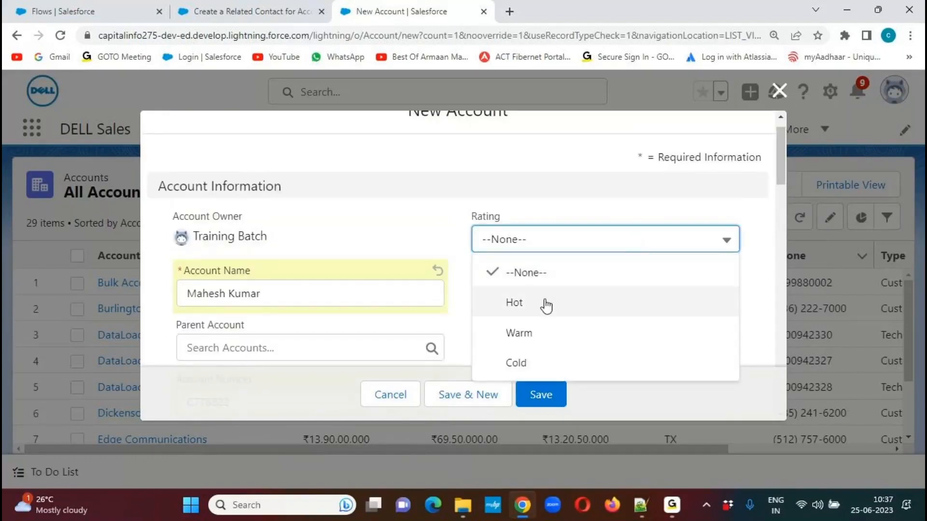
click(535, 312)
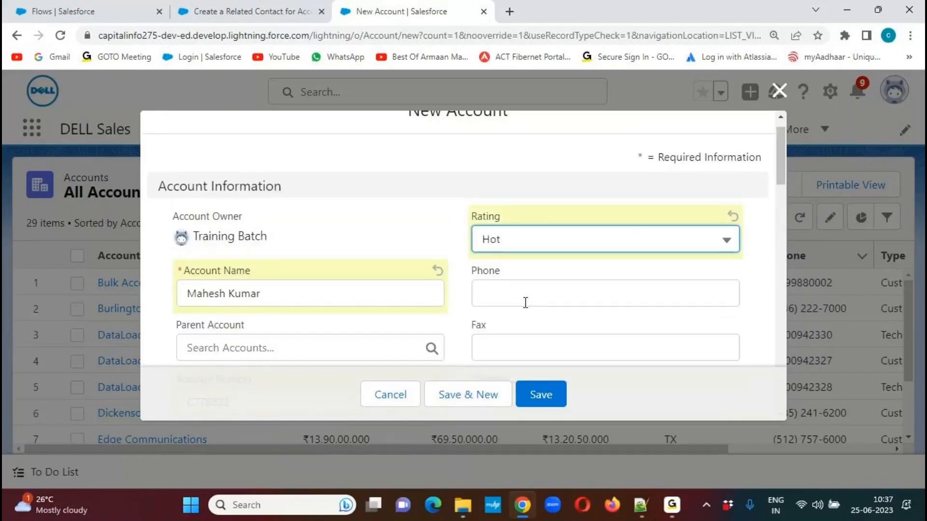
click(524, 300)
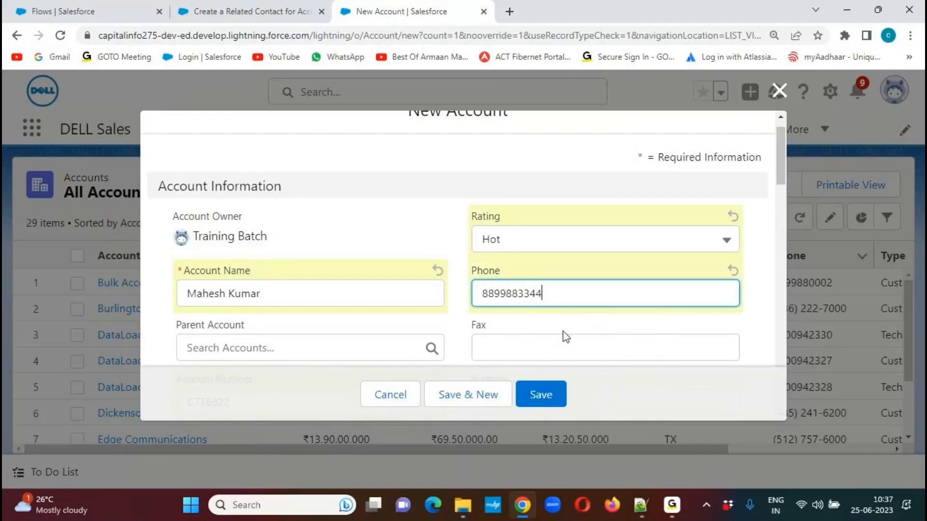
drag(556, 297, 439, 294)
key(ctrl+c)
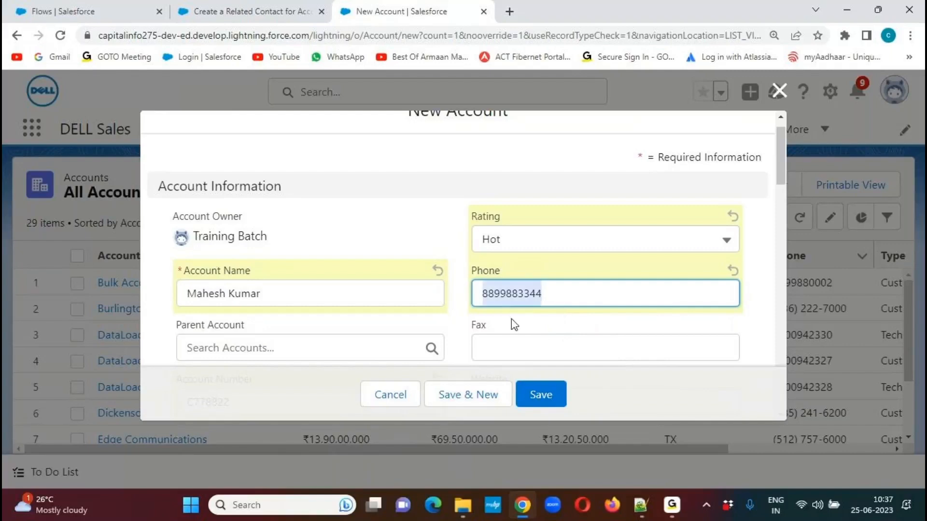
click(528, 353)
key(ctrl+v)
drag(784, 166, 772, 207)
click(509, 180)
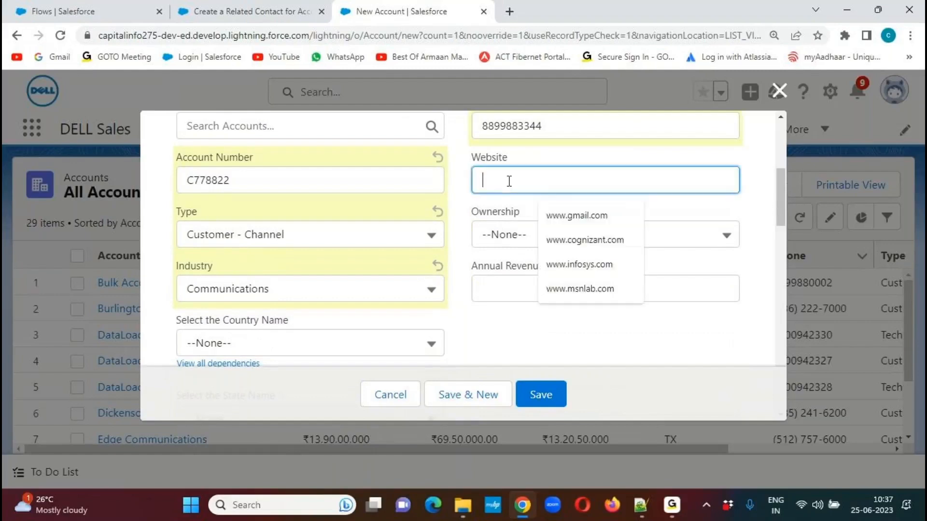
click(590, 215)
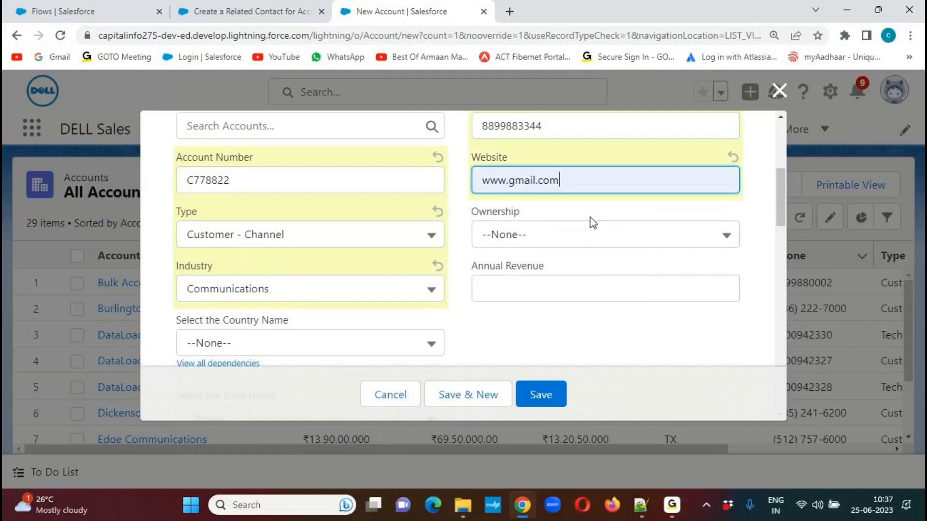
click(556, 242)
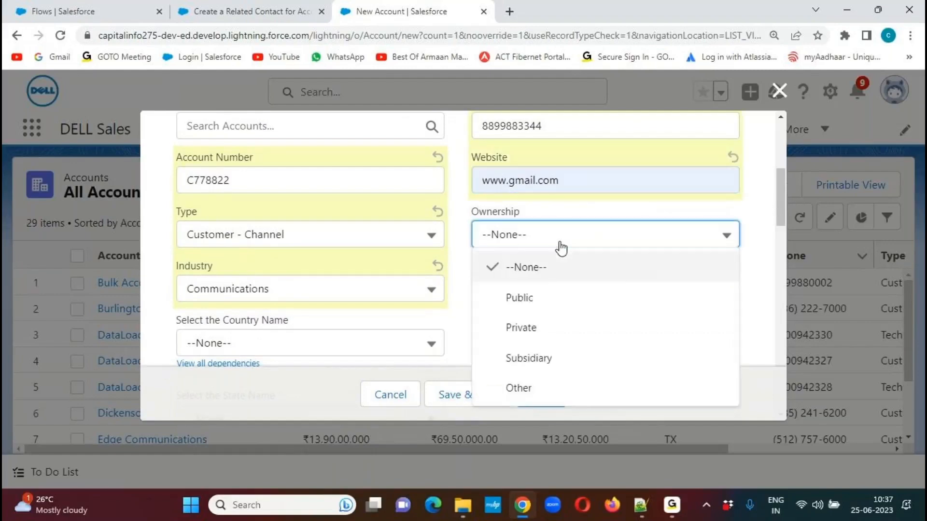
click(538, 299)
click(543, 290)
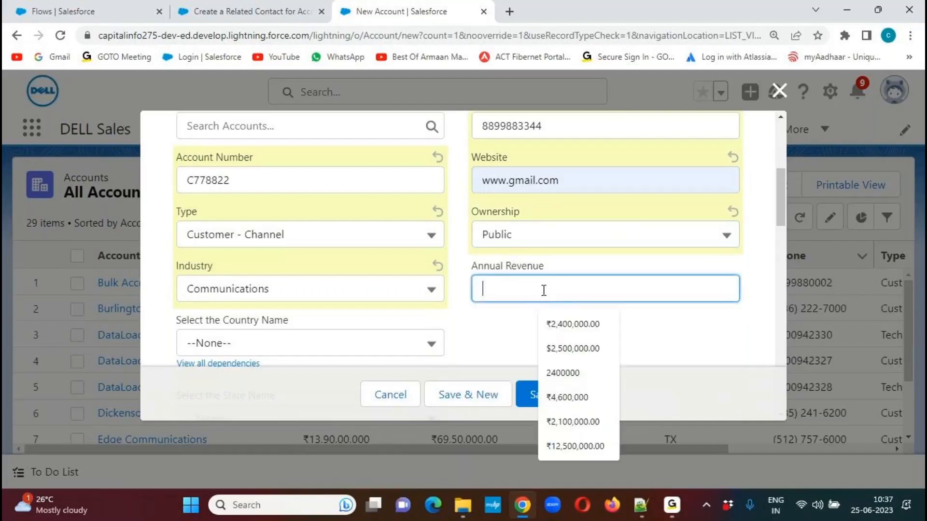
text(3500000)
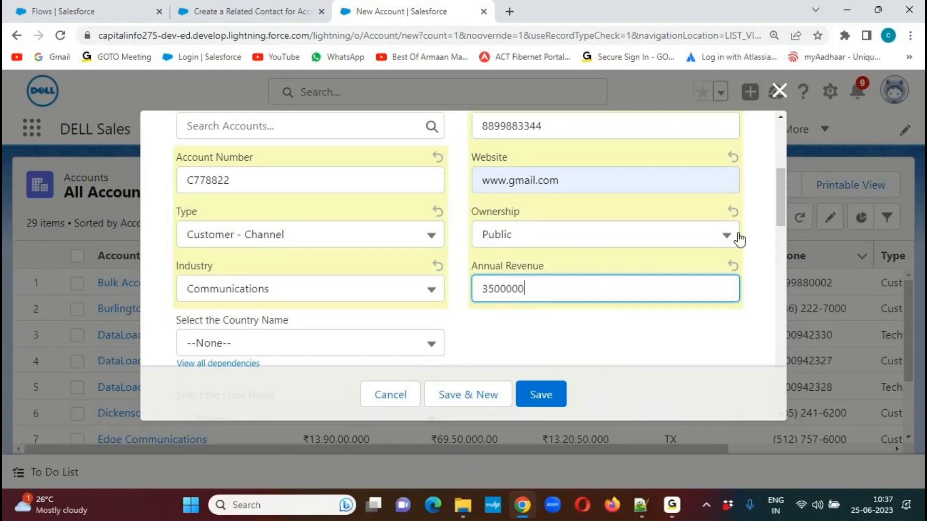
Fill in the Billing Street of the new Account with the customer's street address.
drag(781, 197, 766, 288)
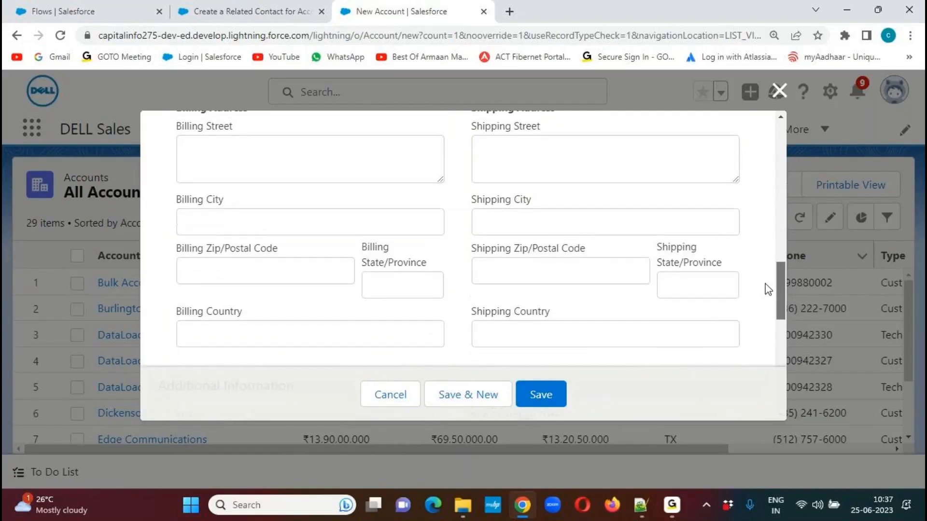
click(241, 160)
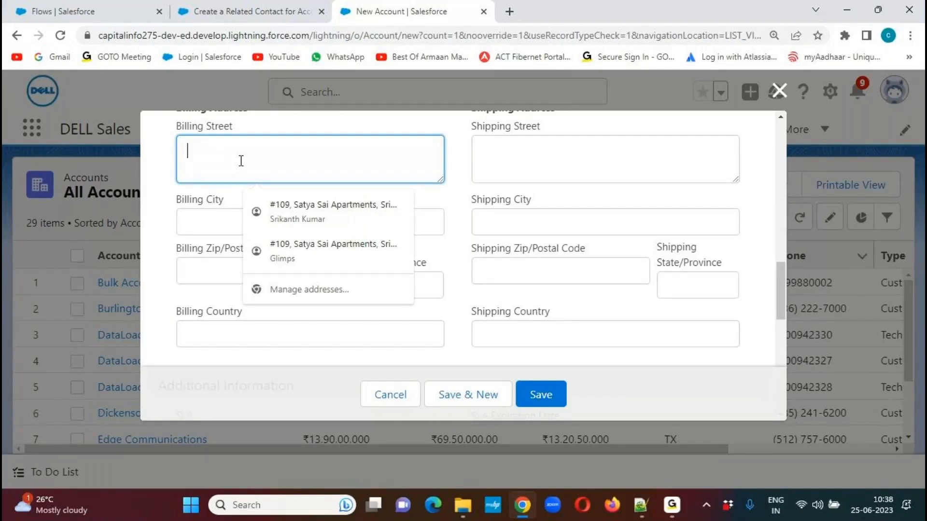
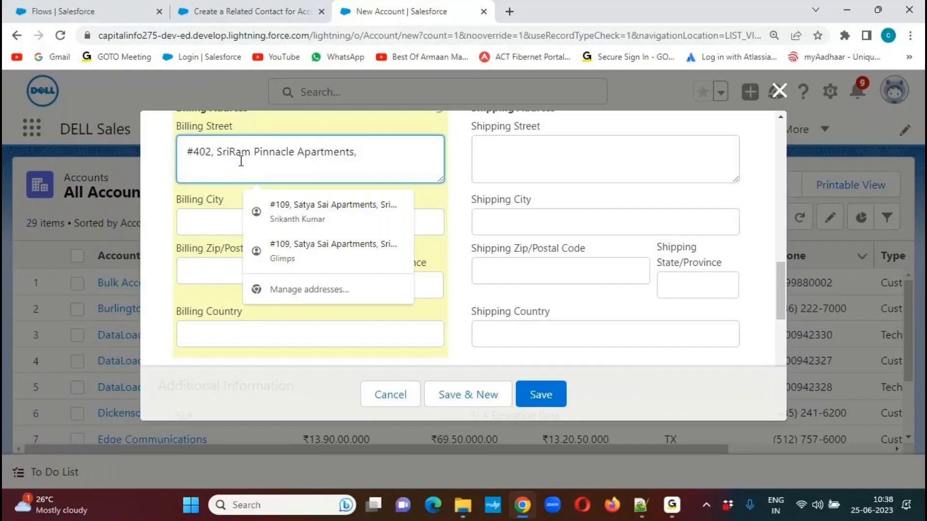
Complete the Account's billing address with the customer's city, postal code, state and country.
click(208, 232)
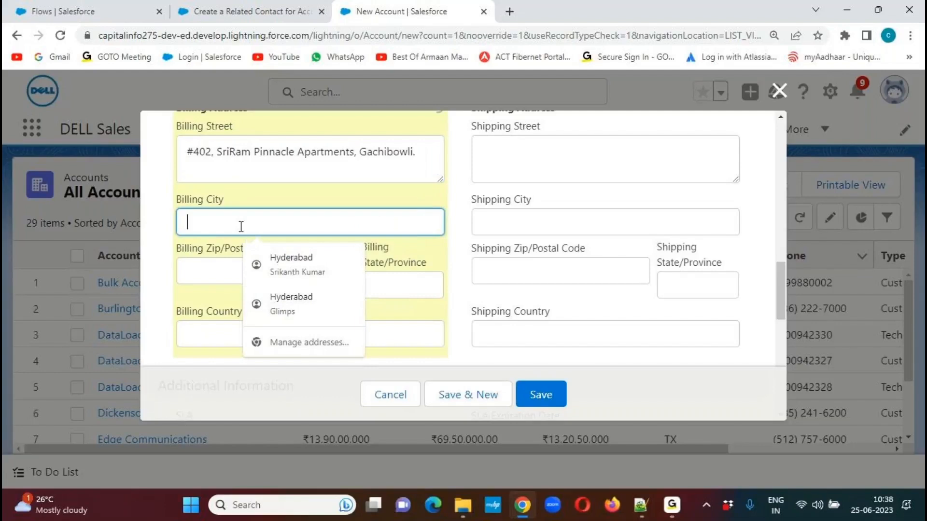
text(Hyder)
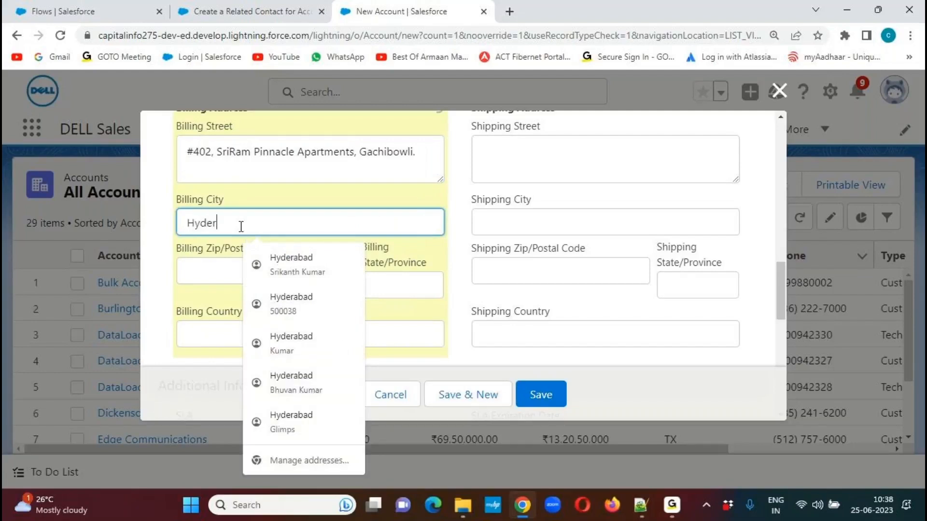
text(abad)
key(Tab)
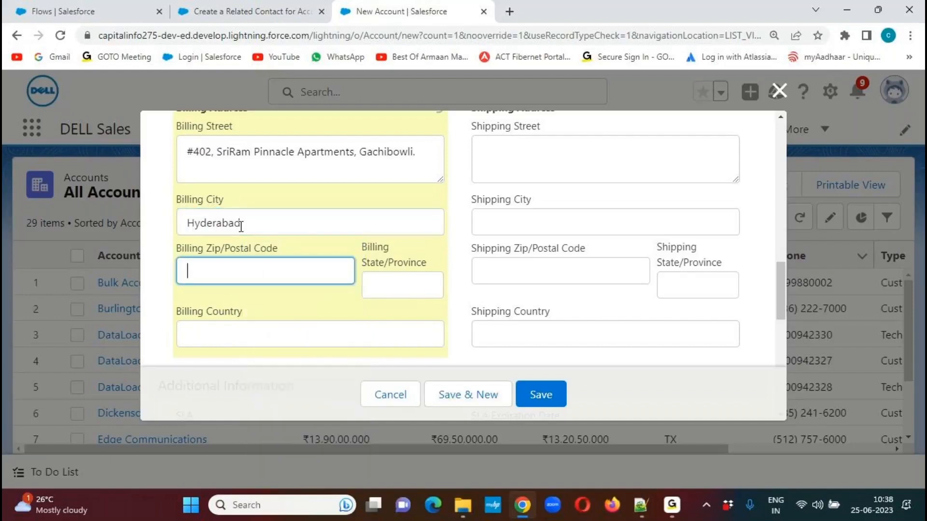
text(5000)
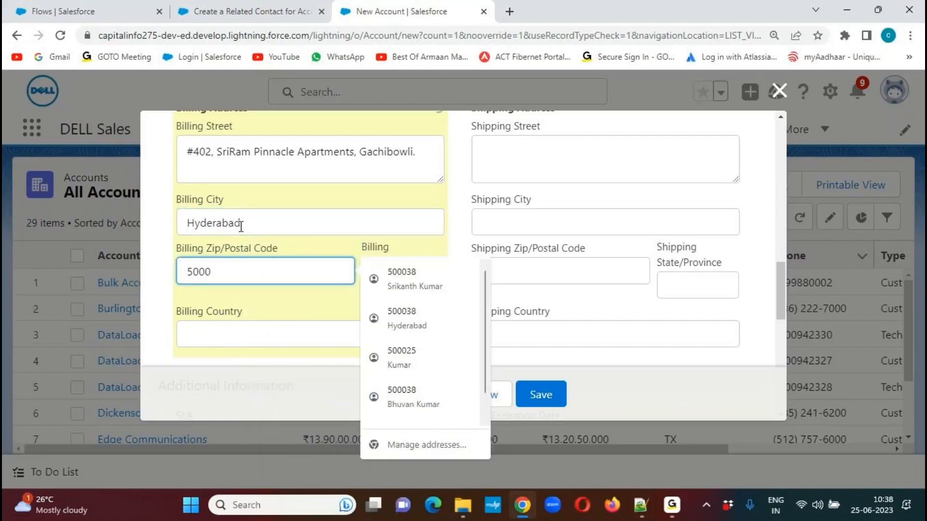
text(21)
key(Tab)
text(Tela)
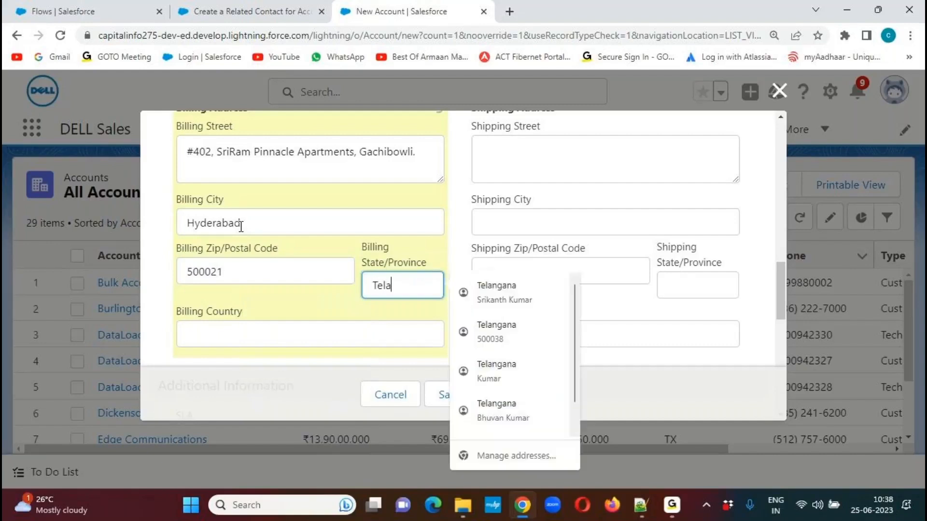
text(ngana)
key(Tab)
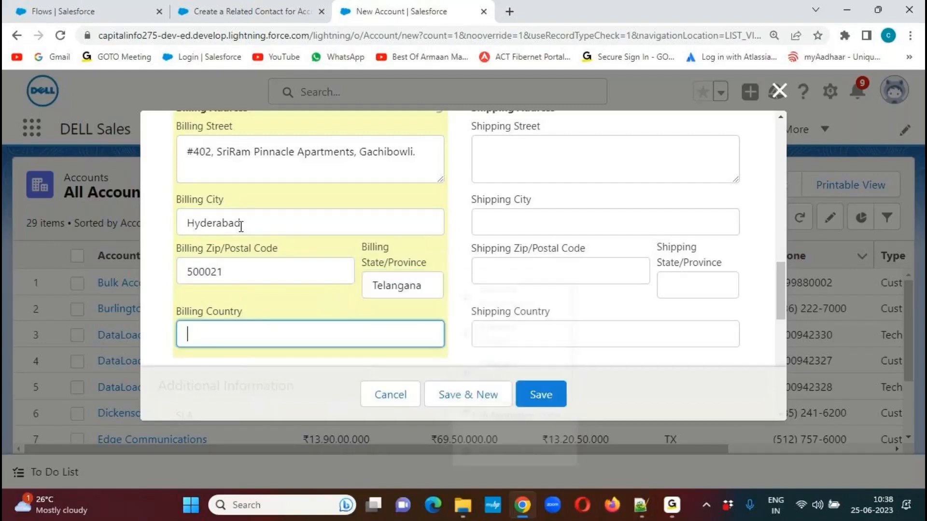
text(India)
Set the Account's SLA to Gold, Customer Priority to High and Active to Yes.
drag(783, 281, 778, 329)
click(392, 189)
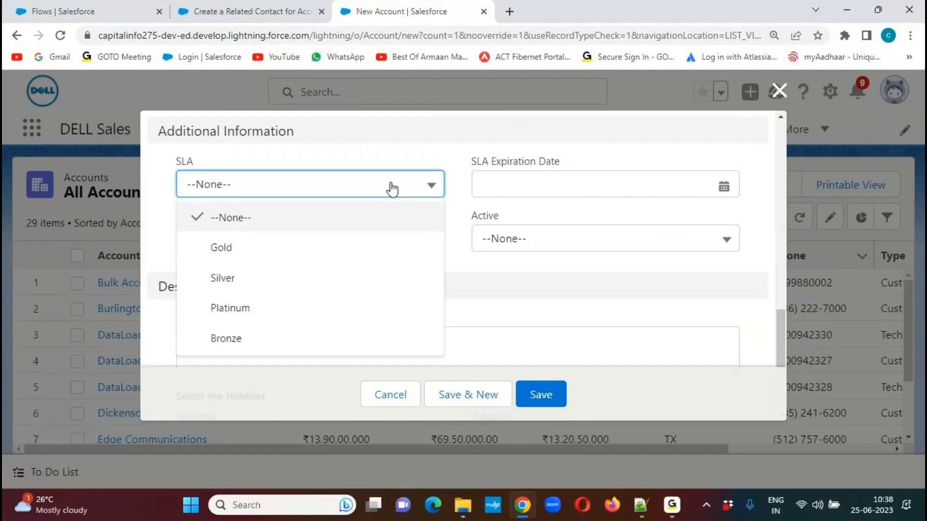
click(300, 247)
click(300, 241)
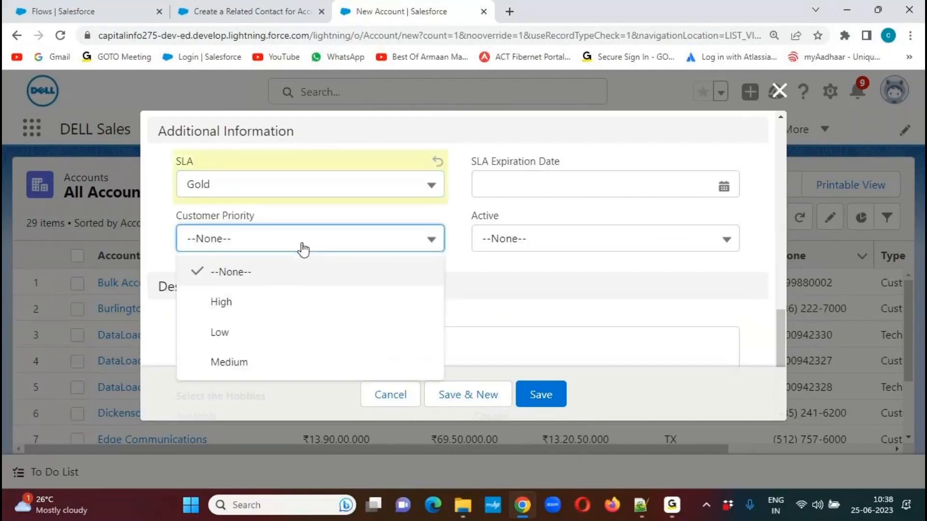
click(256, 310)
click(569, 241)
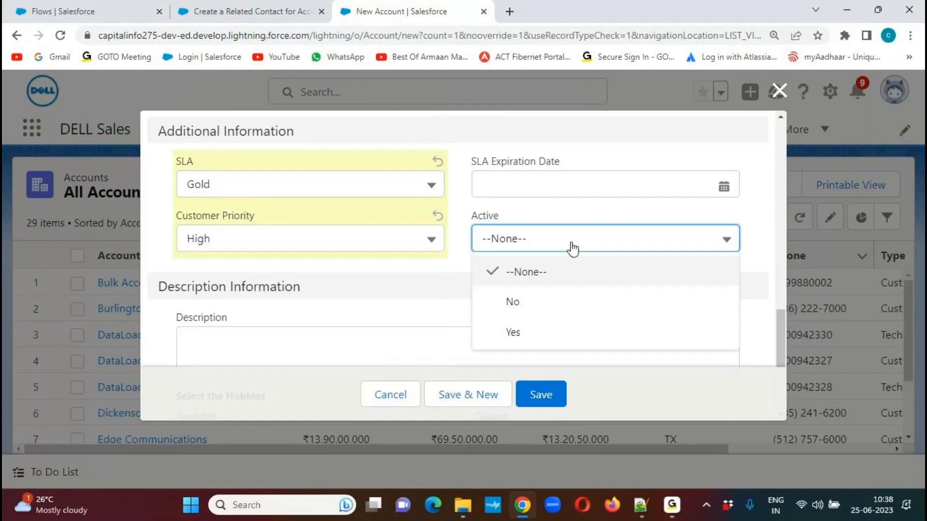
click(529, 330)
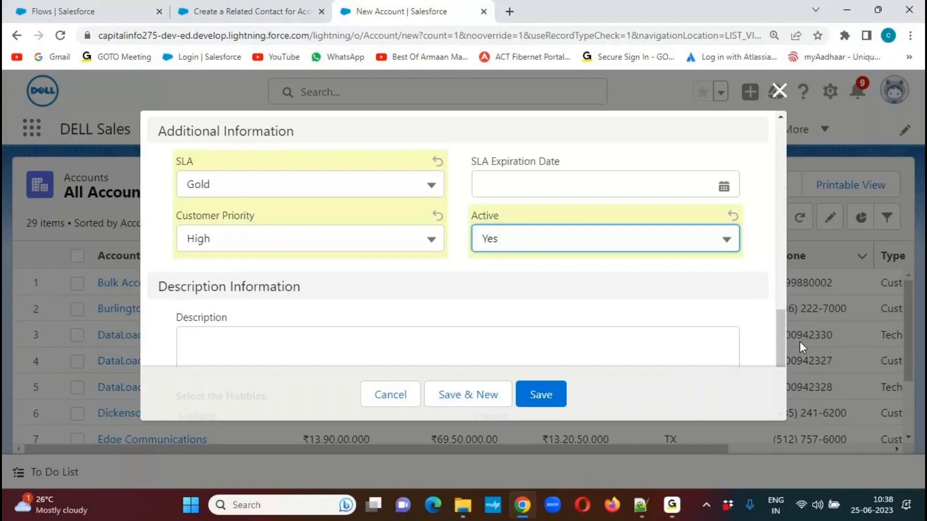
Review the values entered for the new Account and save it.
drag(779, 338, 782, 164)
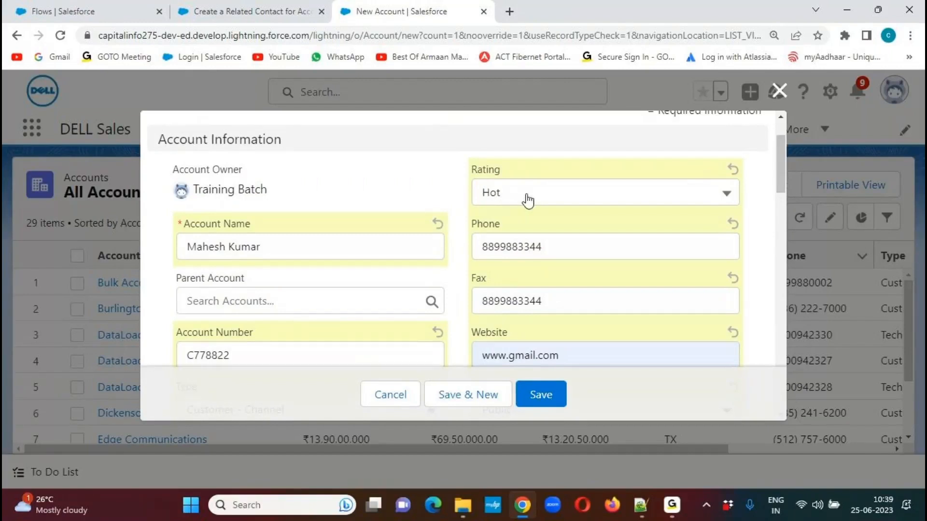
drag(781, 164, 708, 216)
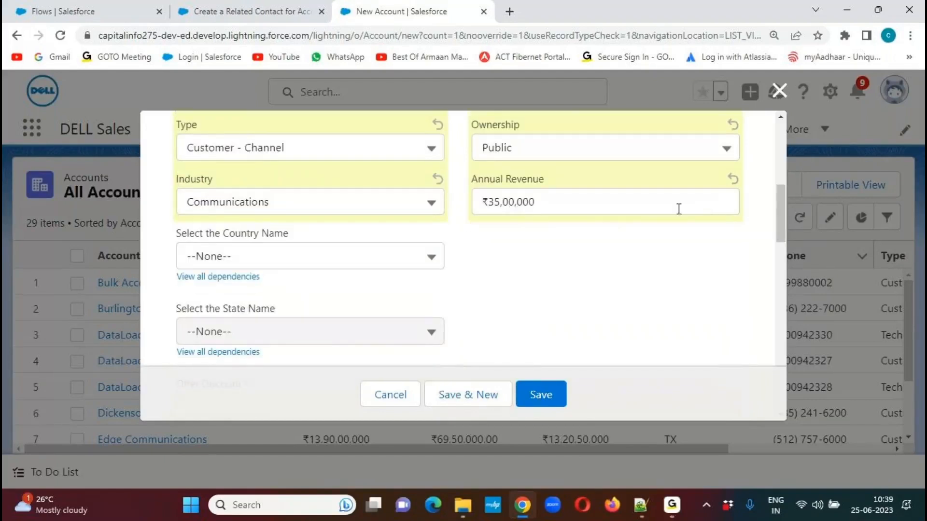
drag(780, 207, 780, 341)
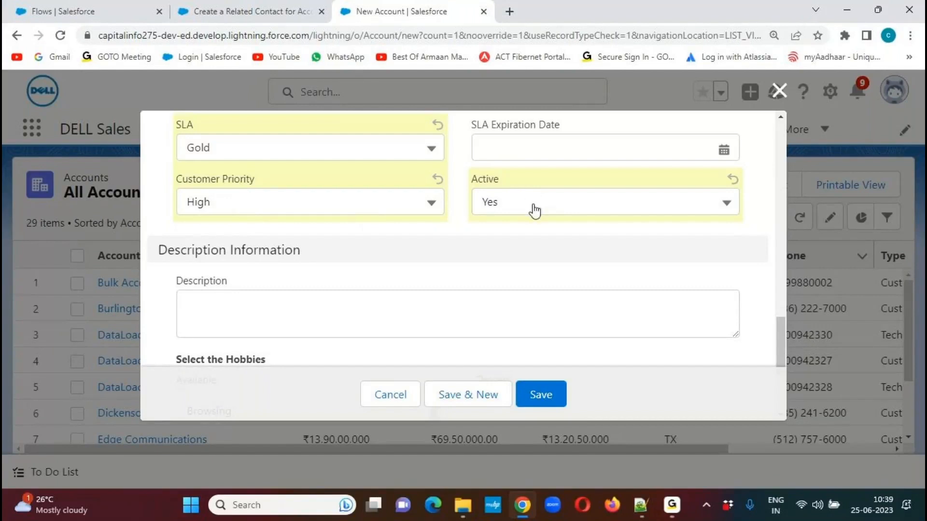
click(541, 399)
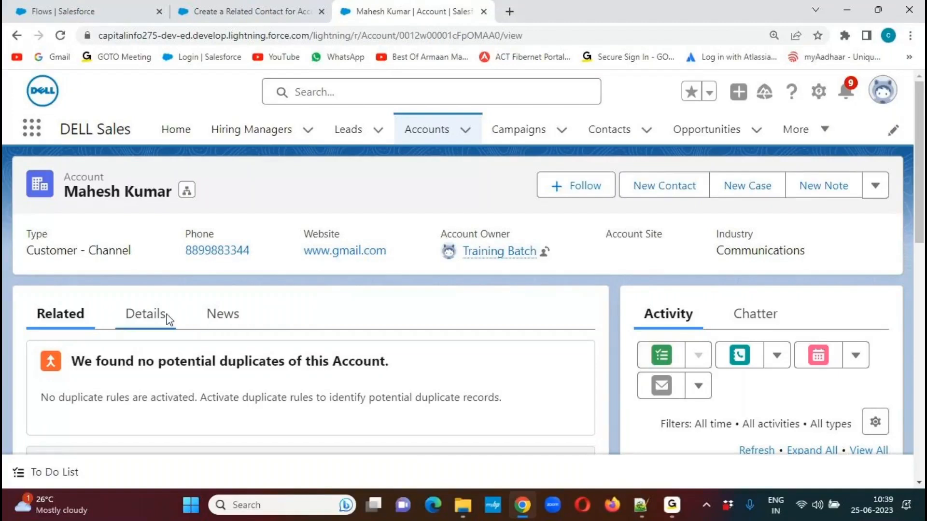
Review the saved Account's details, including its rating, type, industry and annual revenue.
click(151, 321)
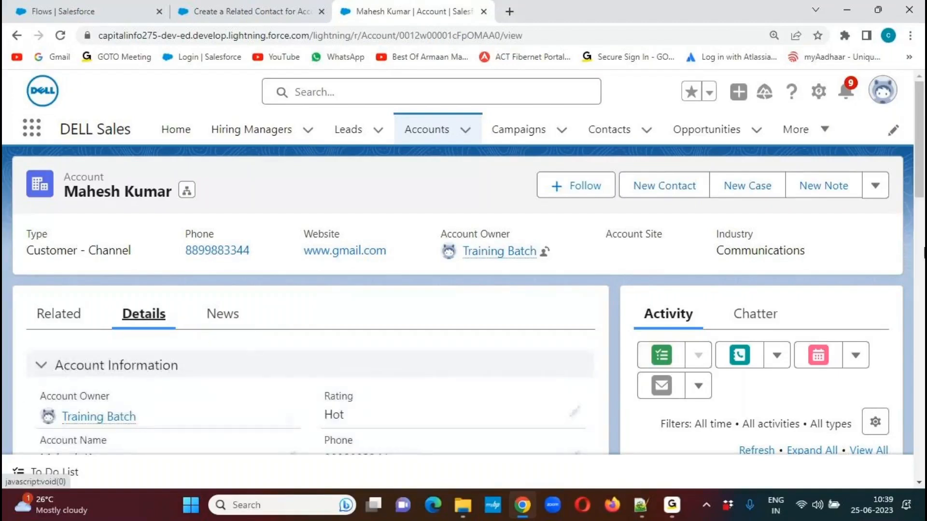
drag(922, 156, 911, 242)
scroll(923, 246, up, 2)
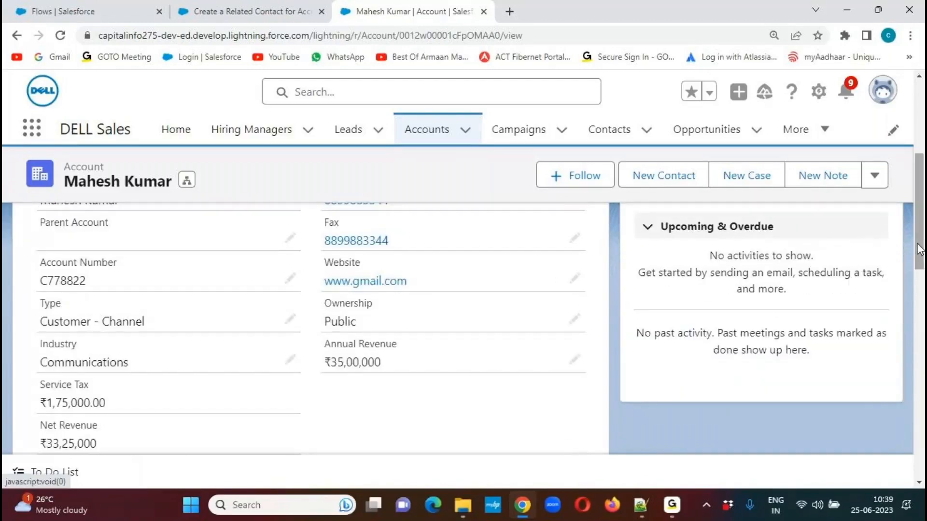
scroll(923, 247, up, 3)
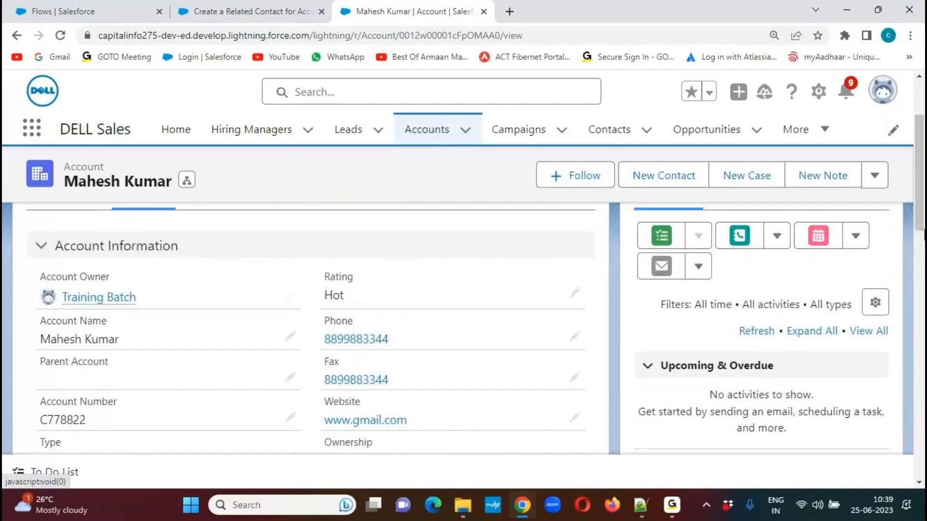
scroll(923, 246, up, 3)
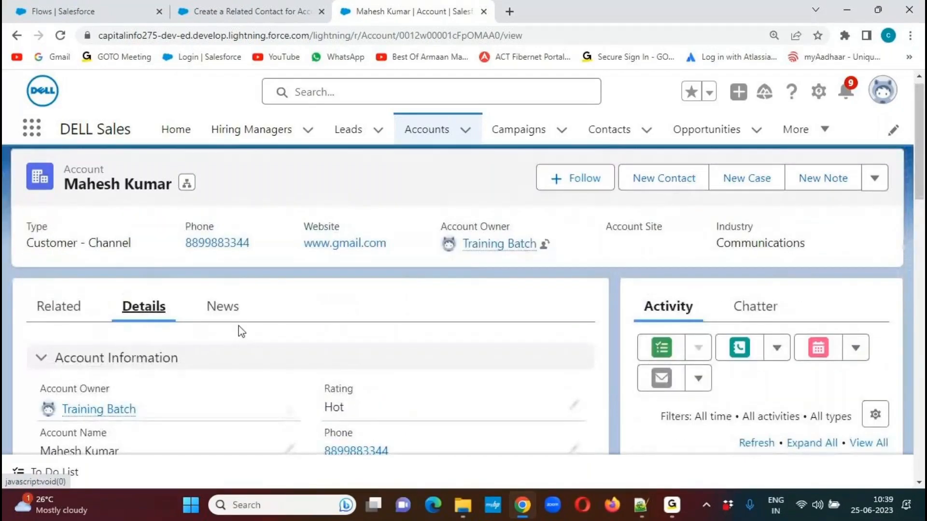
Find the Contact related to the new Account and open its record.
click(95, 320)
drag(923, 222, 924, 357)
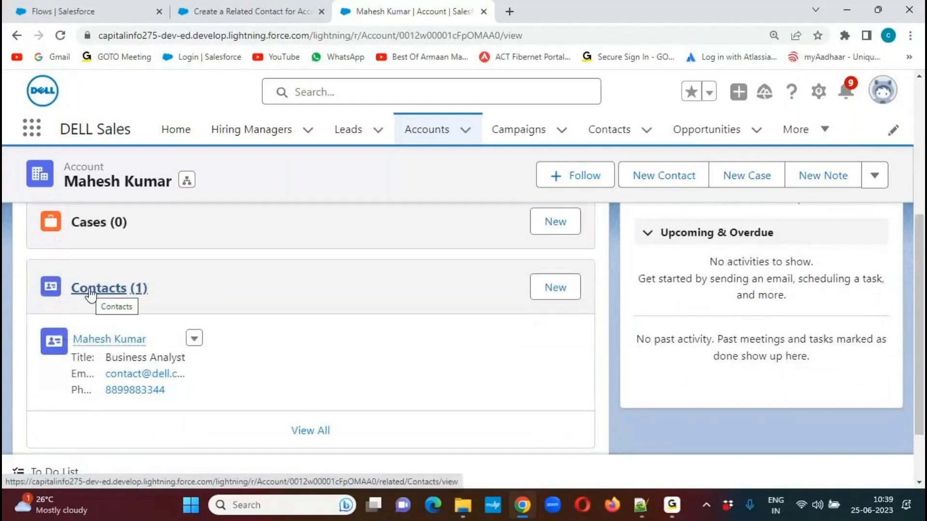
mouse_move(79, 346)
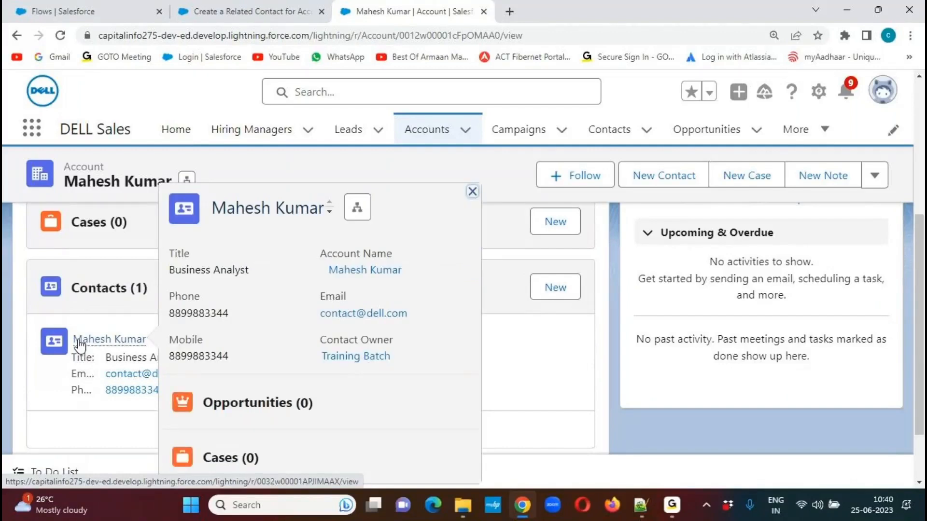
click(79, 343)
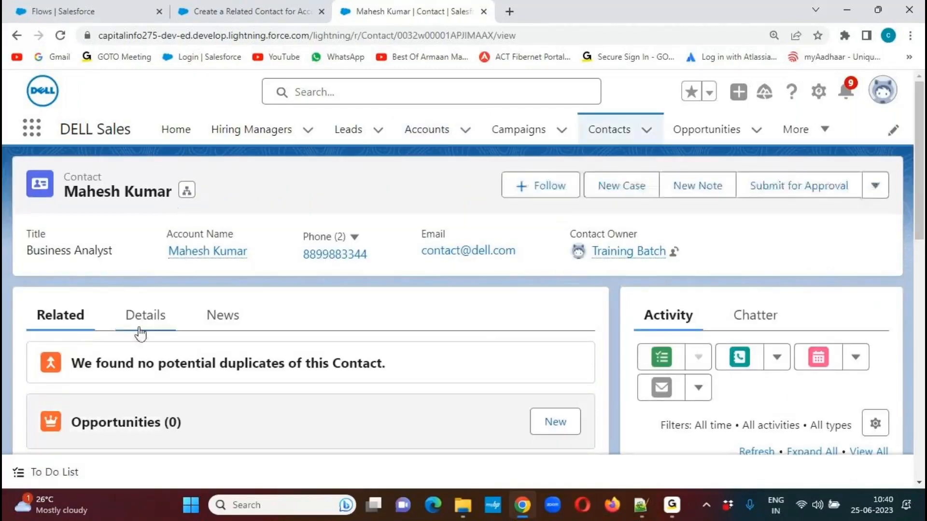
Check the Contact's details for the account name, title, phone numbers, email, industry, annual revenue and mailing address.
click(149, 320)
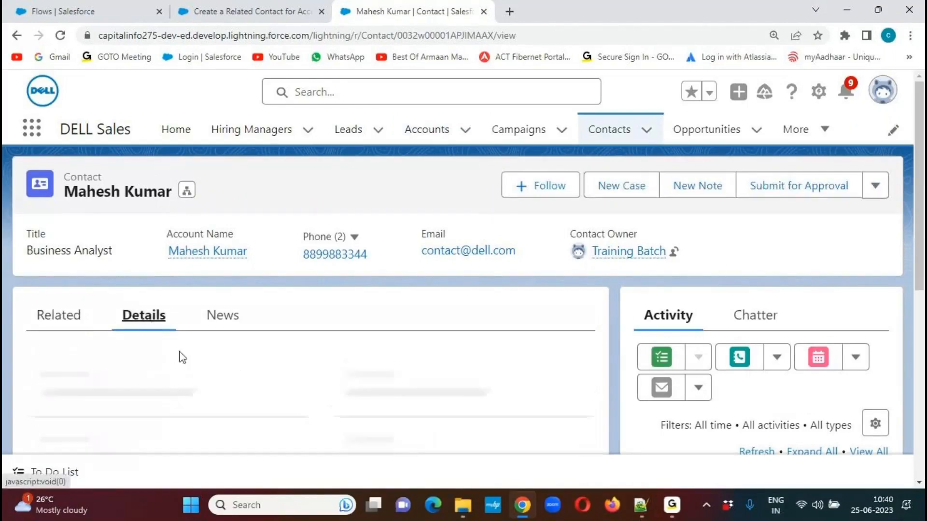
drag(922, 182, 923, 228)
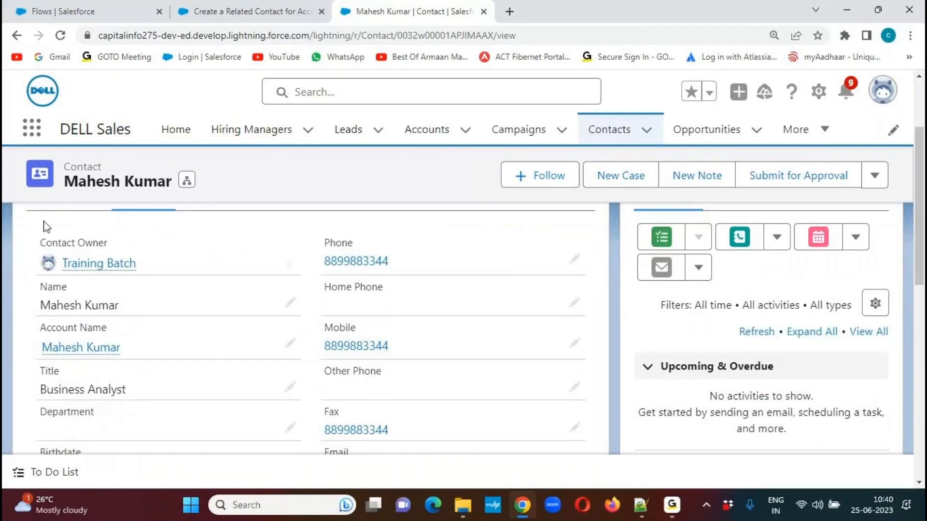
mouse_move(62, 348)
scroll(923, 251, down, 4)
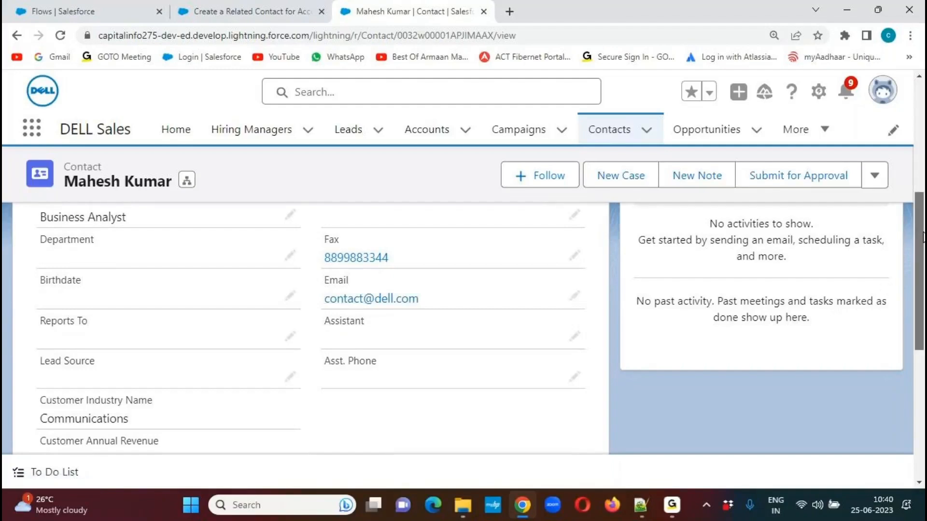
scroll(772, 314, down, 5)
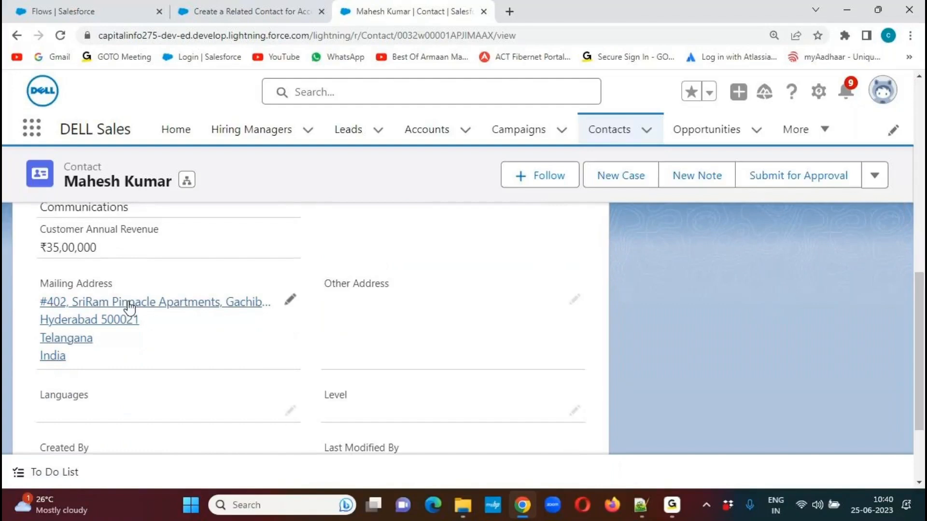
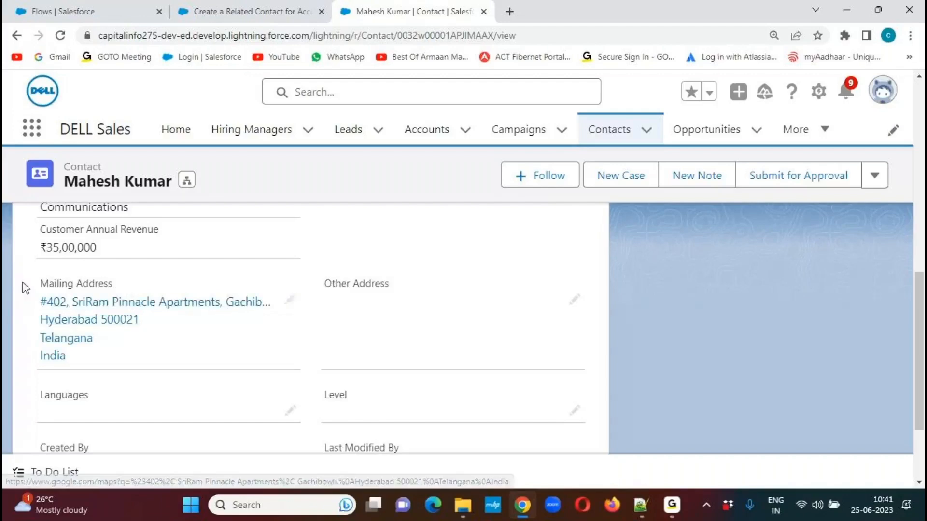
Return to the flow in Flow Builder, then start Word with a new blank document.
click(240, 8)
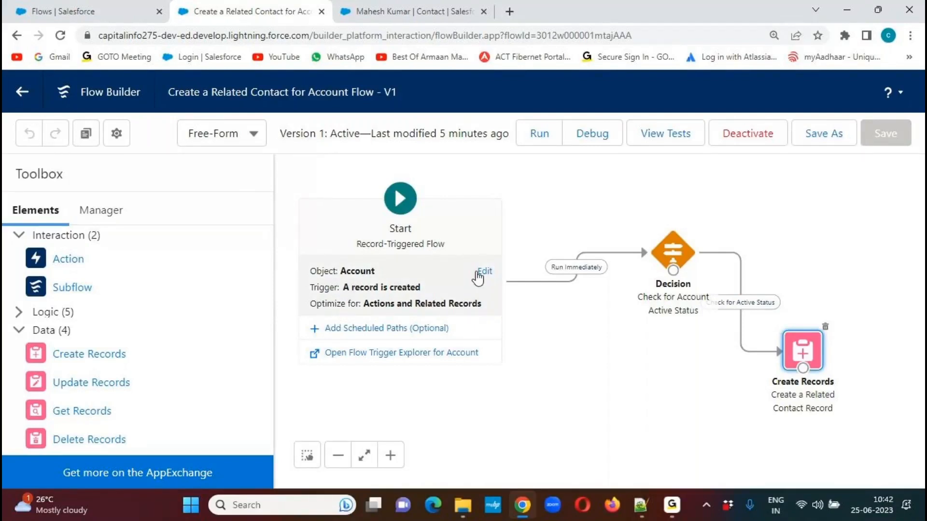
key(super+r)
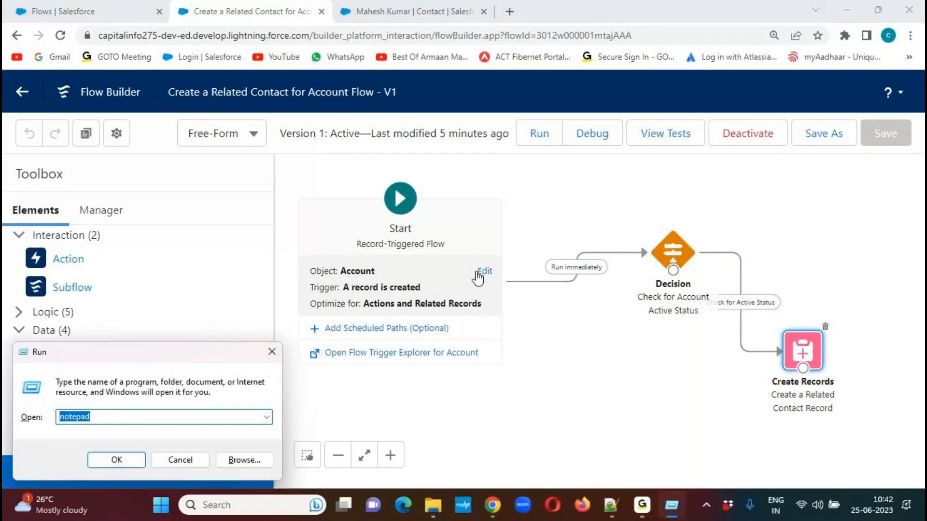
text(winword)
key(Return)
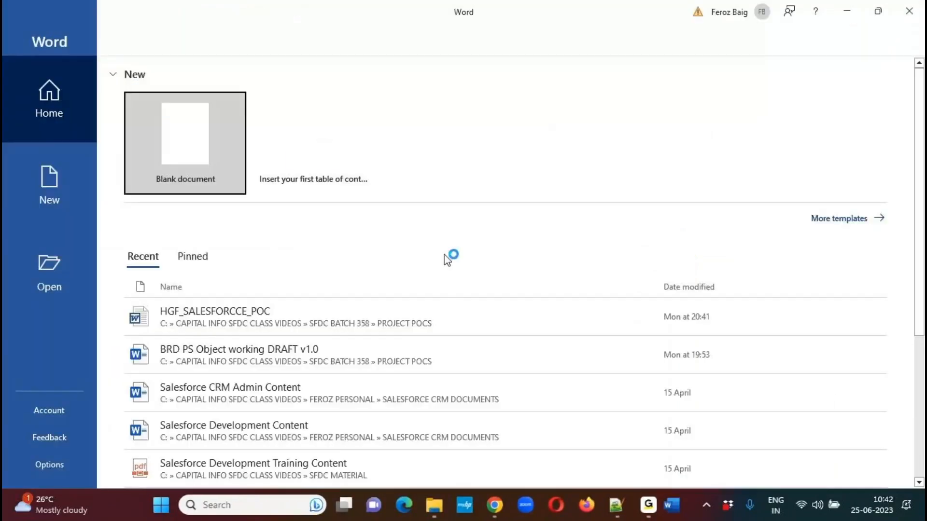
click(193, 145)
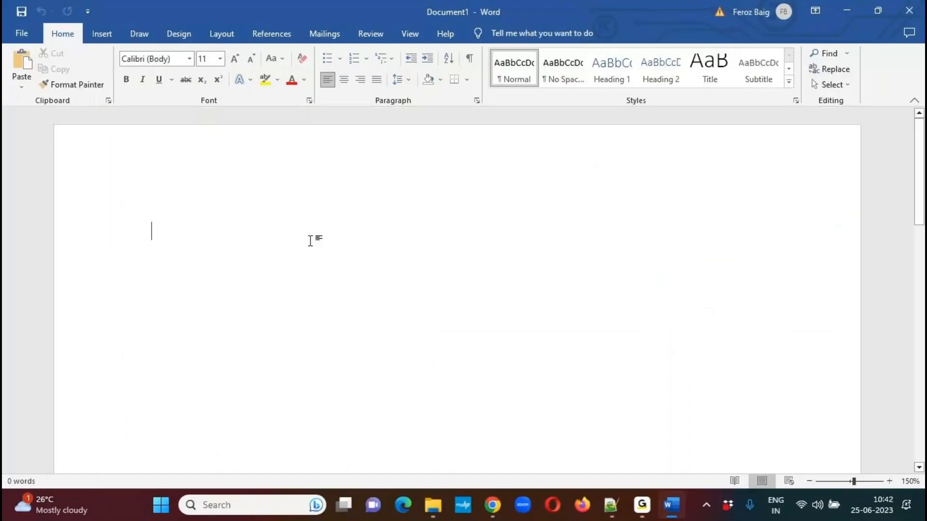
Capture the flow canvas showing the Start, Decision and Create Records elements with Snipping Tool.
key(alt+Tab)
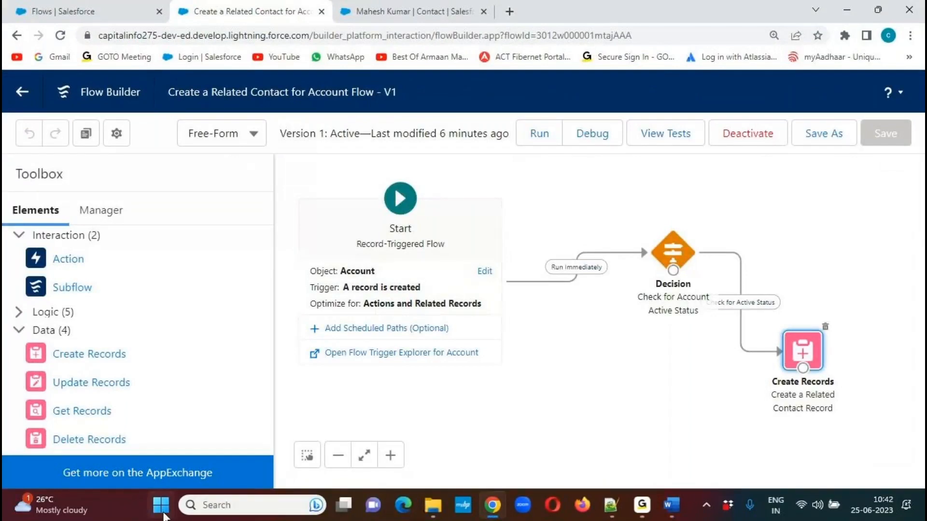
click(164, 511)
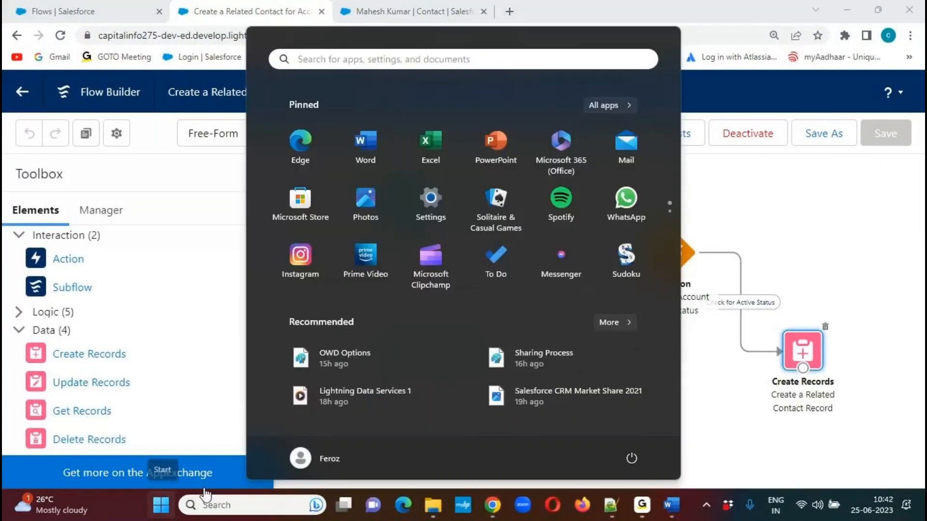
text(snipp)
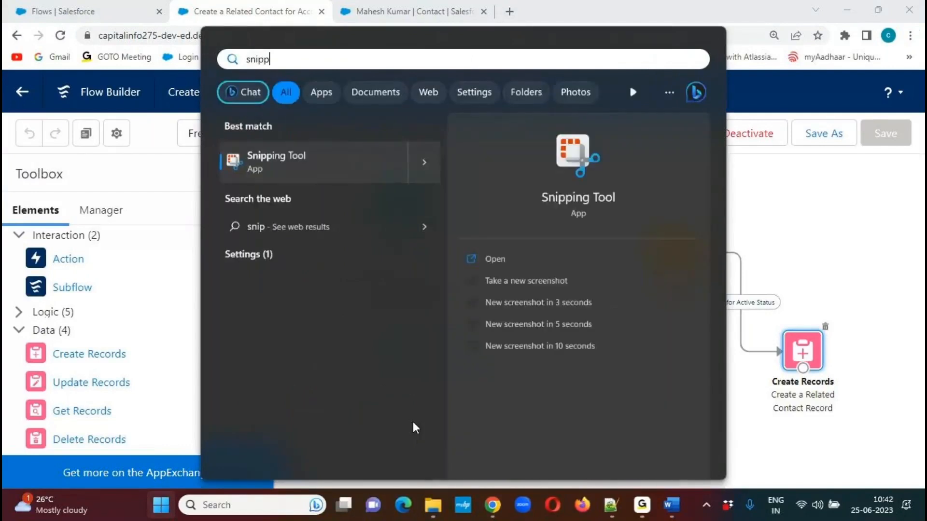
click(294, 154)
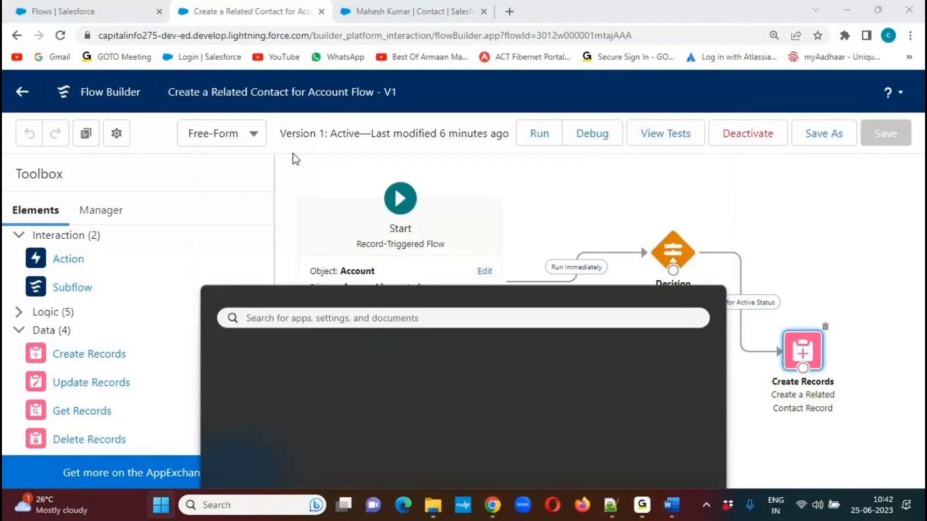
click(325, 208)
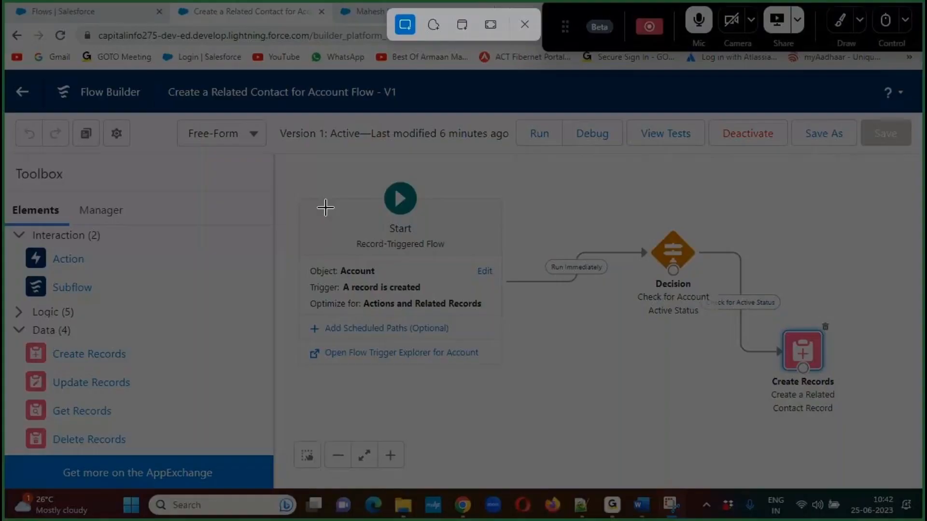
drag(289, 163, 886, 428)
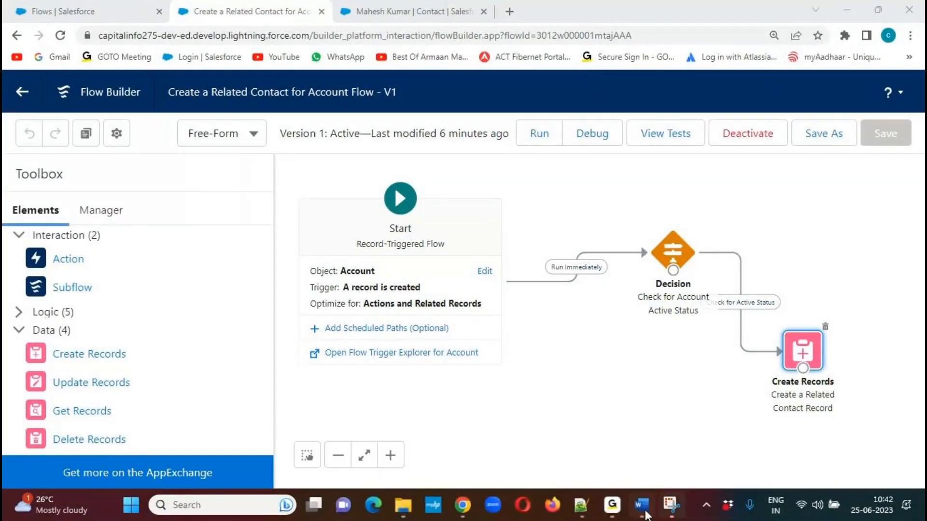
Paste the captured flow diagram into the Word document and add two line breaks.
click(642, 506)
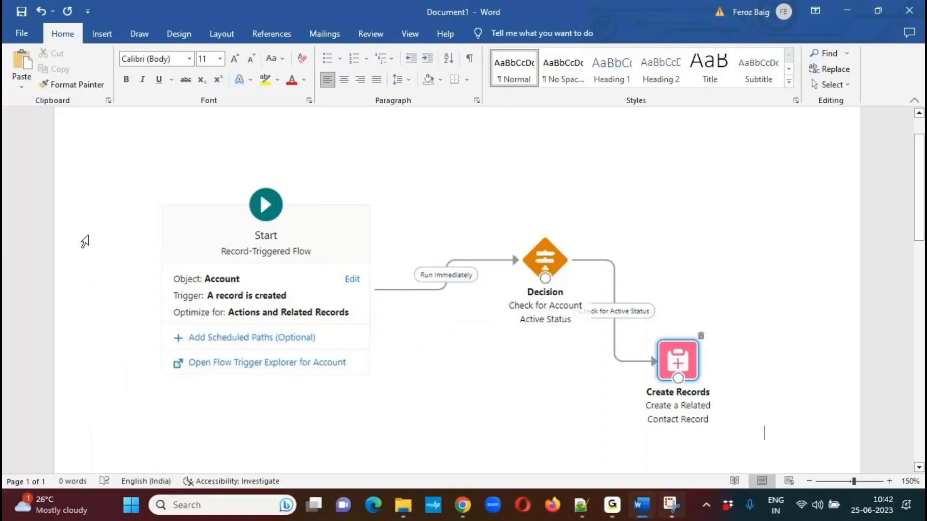
click(159, 186)
key(Return)
key(Return)
Switch back to Flow Builder in Chrome and open the Check for Account Active Status decision for editing.
key(alt+Tab)
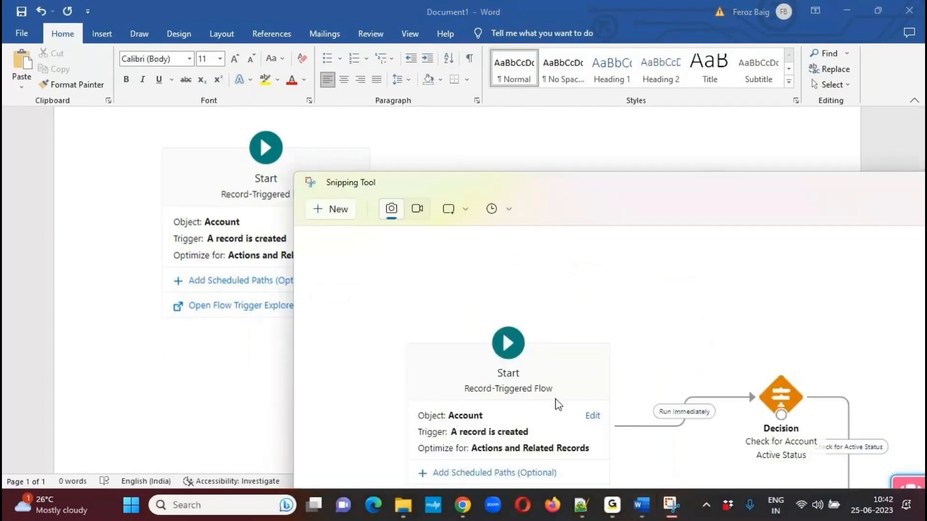
click(671, 505)
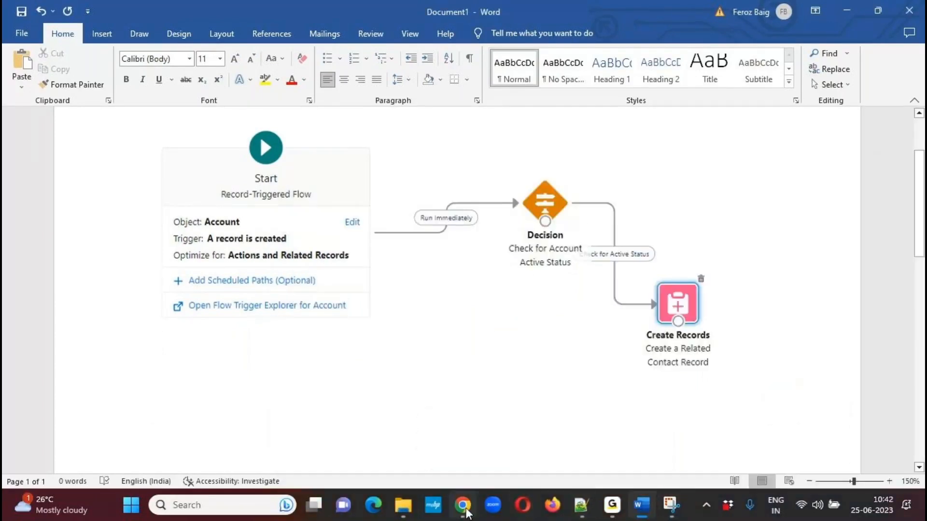
mouse_move(466, 512)
click(465, 459)
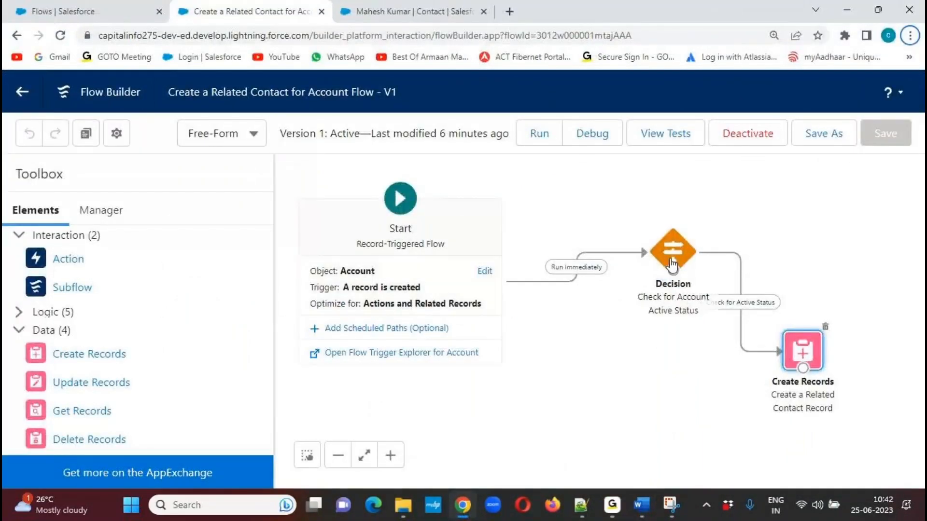
double_click(676, 243)
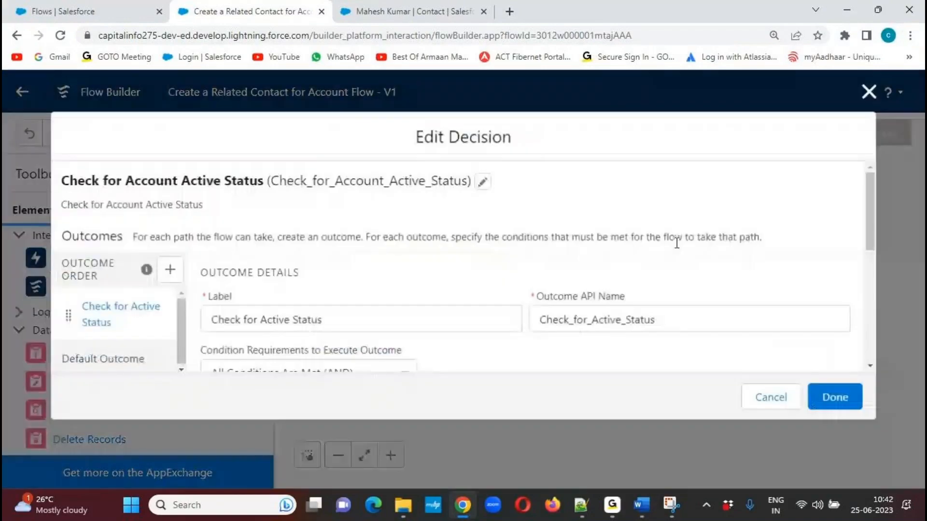
mouse_move(876, 186)
mouse_down()
mouse_move(885, 282)
mouse_move(882, 178)
mouse_up()
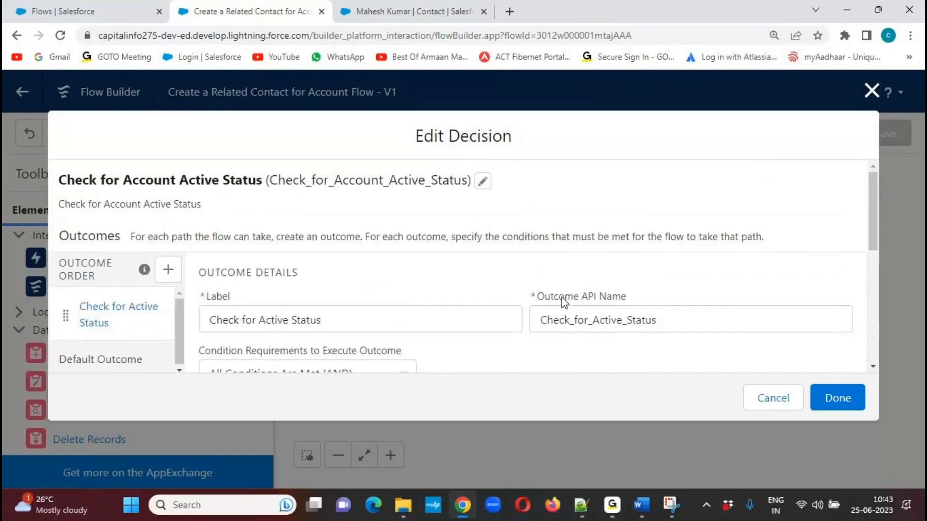
Capture the decision's name, description and outcome label fields with Snipping Tool.
click(670, 505)
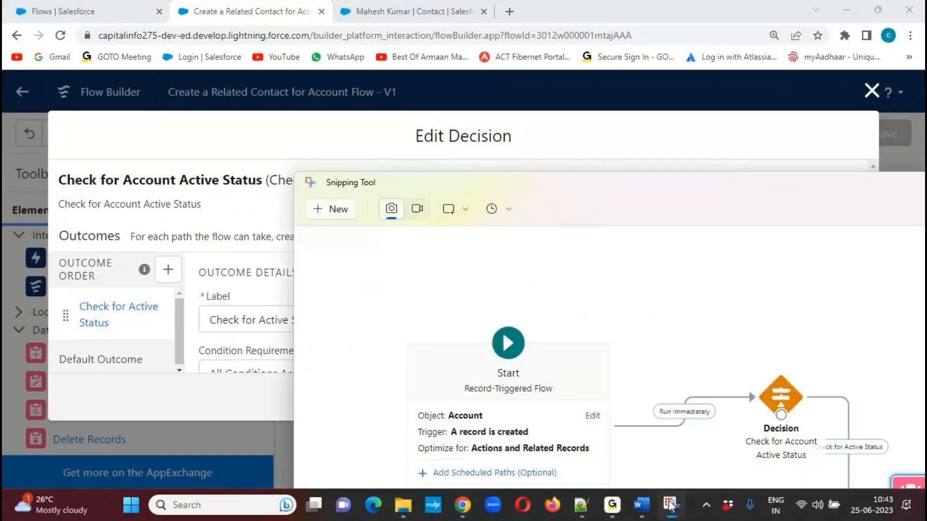
click(347, 210)
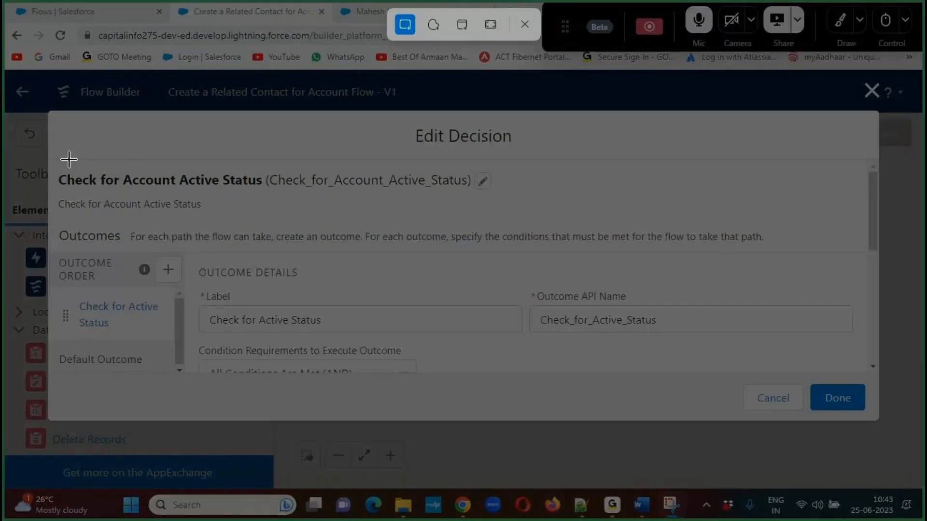
drag(52, 159, 876, 338)
Paste the decision capture into a new Paint canvas, shift it slightly right and deselect it.
key(super+r)
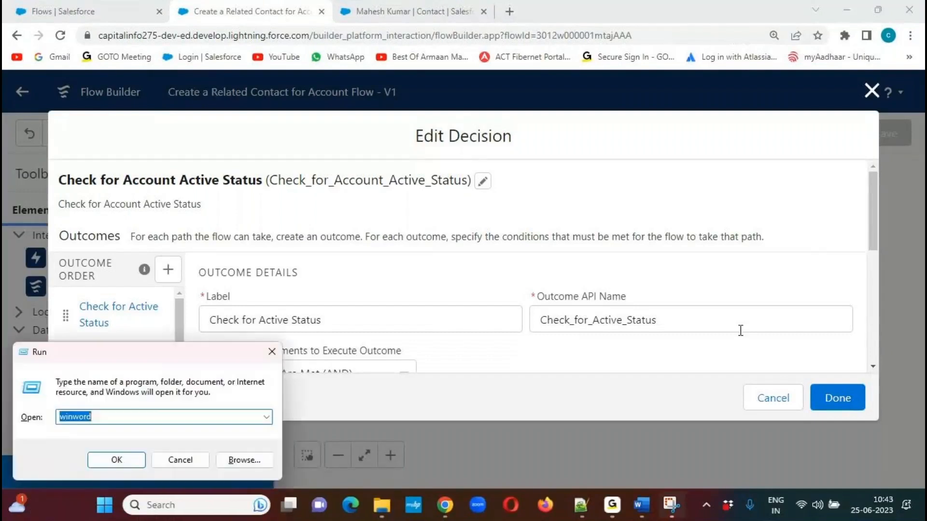
text(mspaint)
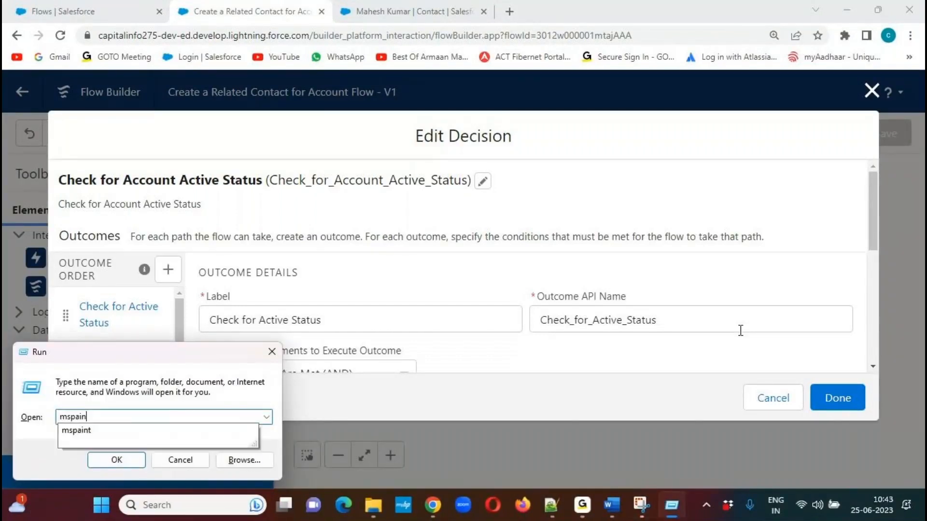
key(Return)
key(ctrl+v)
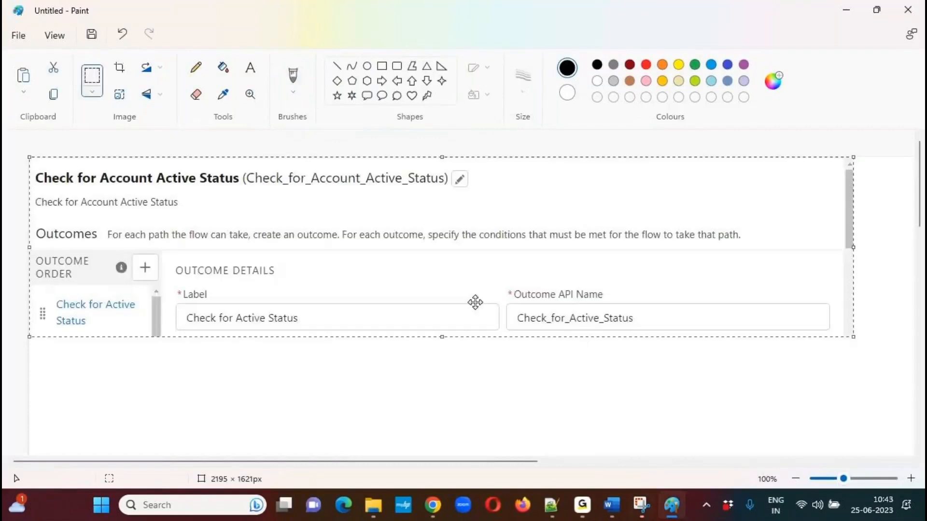
drag(373, 256, 410, 252)
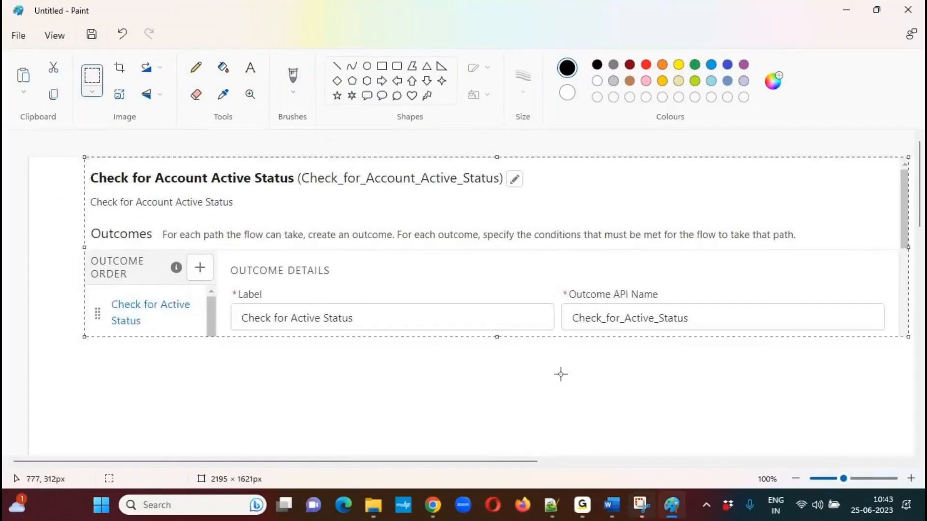
click(604, 395)
drag(922, 211, 922, 229)
Switch back to the decision editor in Chrome and show its condition requirements with the Account Rating and Active conditions.
key(alt+Tab)
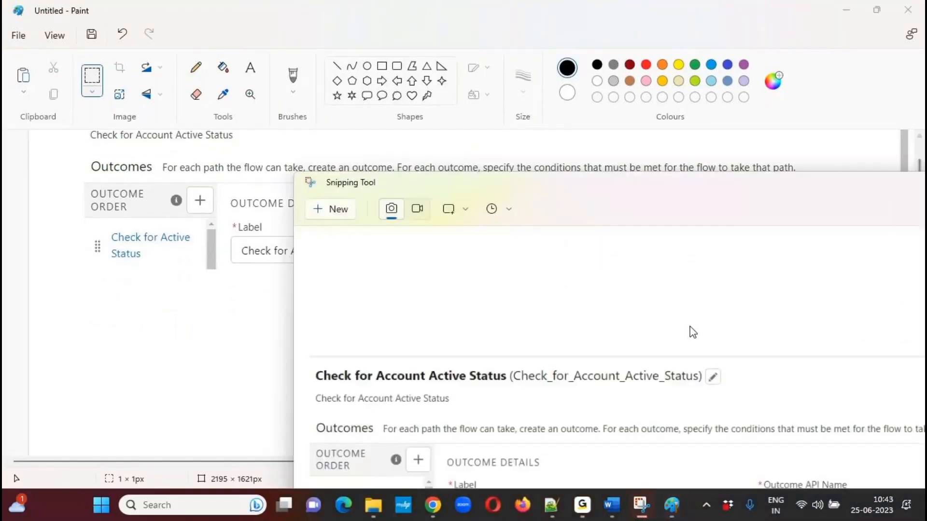
click(672, 505)
mouse_move(441, 480)
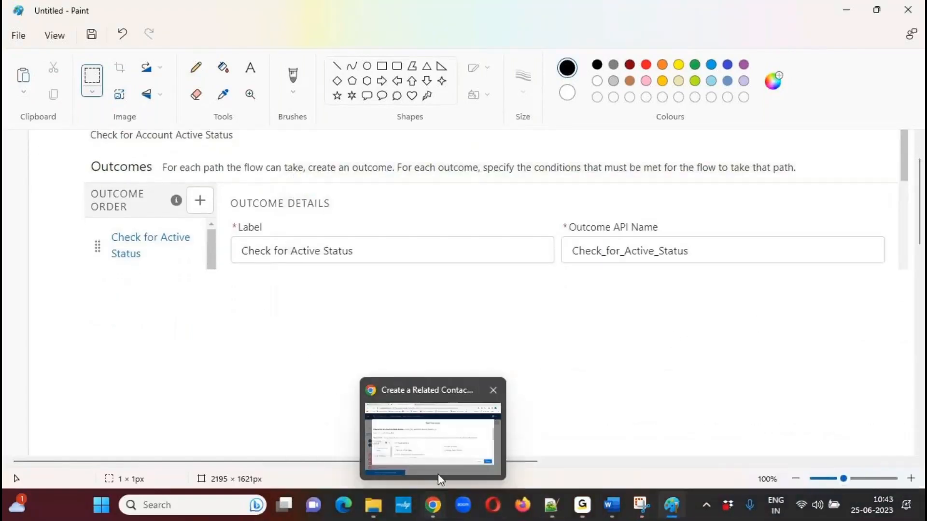
click(454, 423)
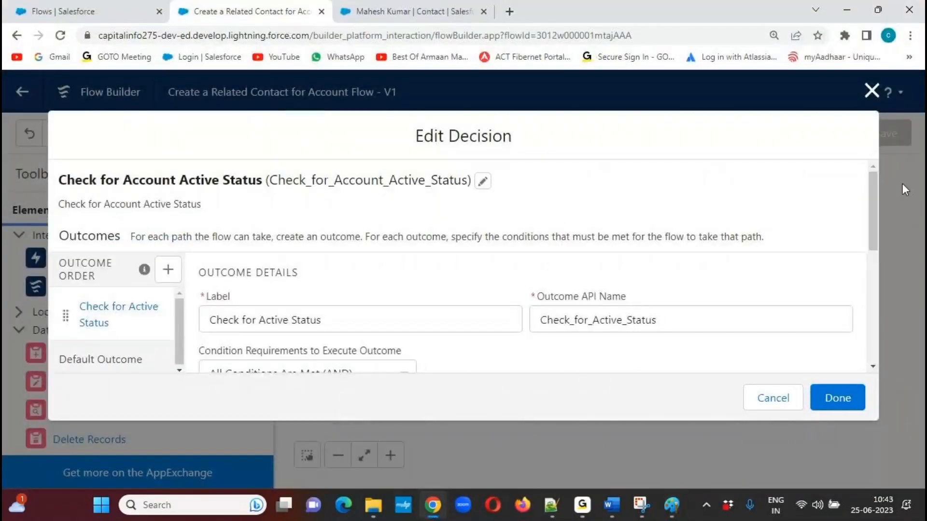
drag(874, 195, 864, 253)
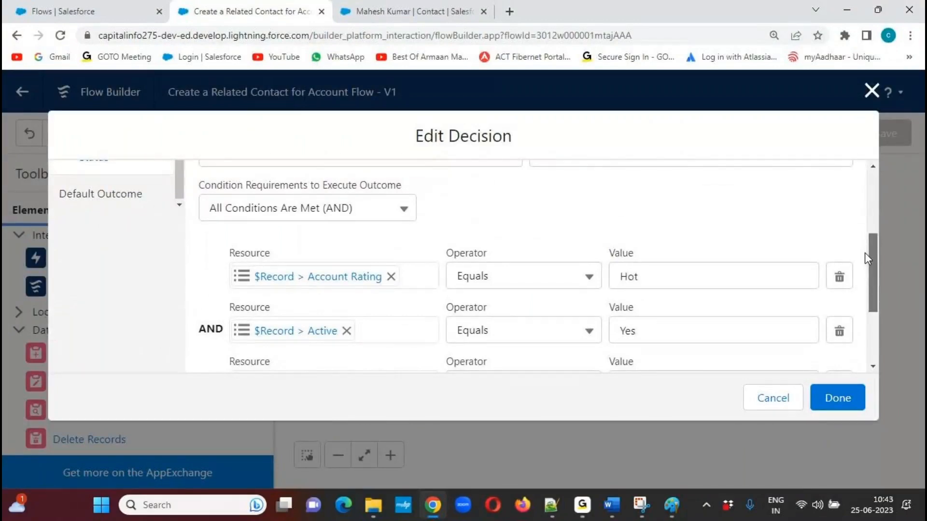
mouse_move(650, 504)
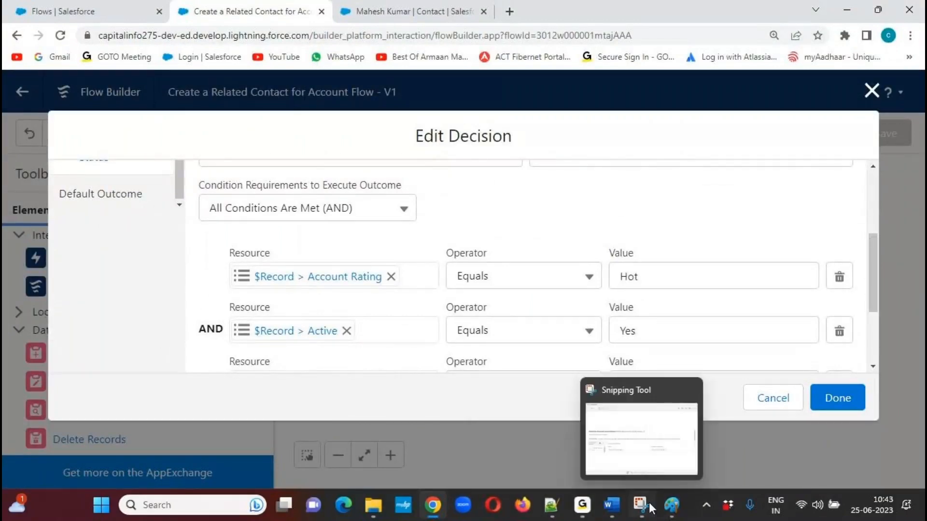
click(618, 442)
click(337, 216)
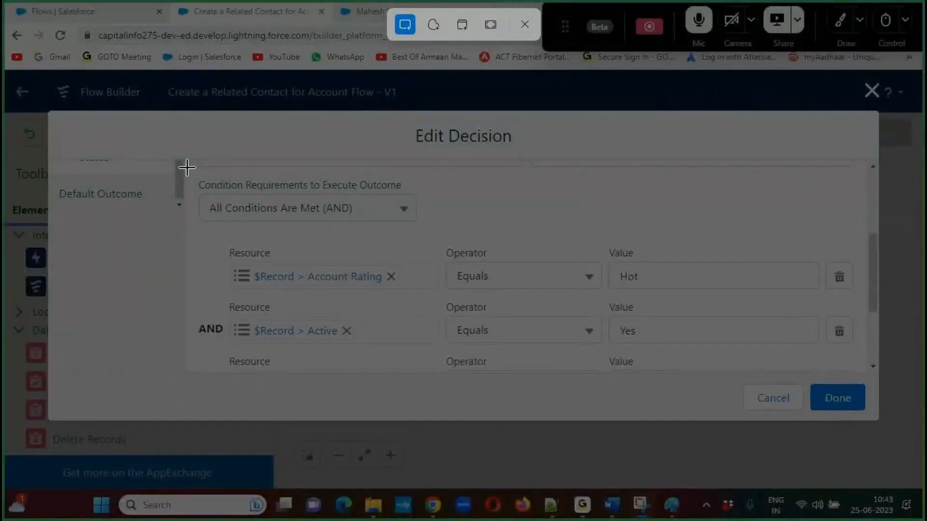
drag(187, 165, 184, 185)
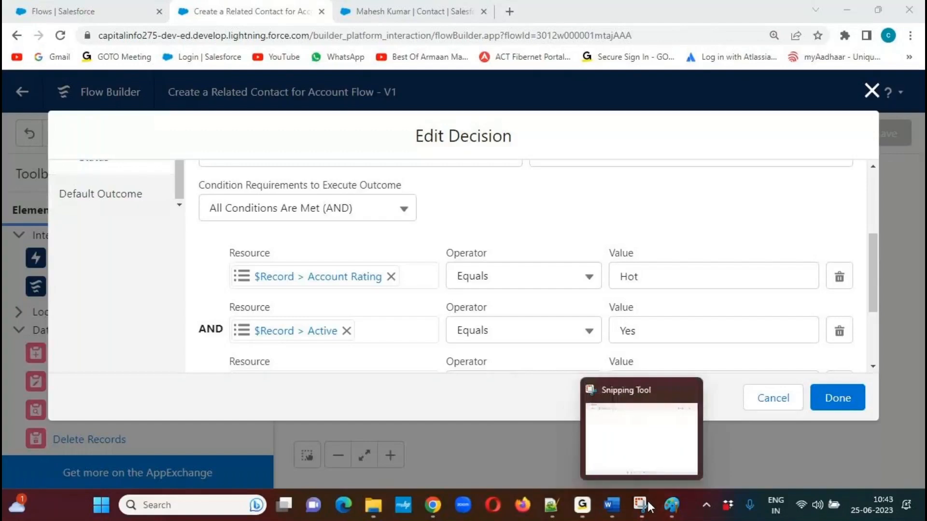
Capture the decision's condition requirements with the Account Rating and Active conditions using Snipping Tool.
click(321, 207)
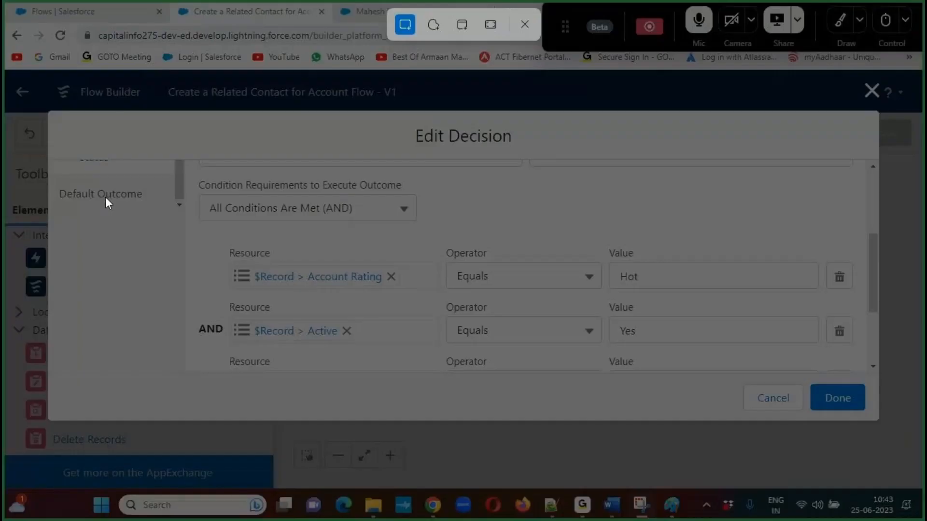
drag(47, 159, 879, 370)
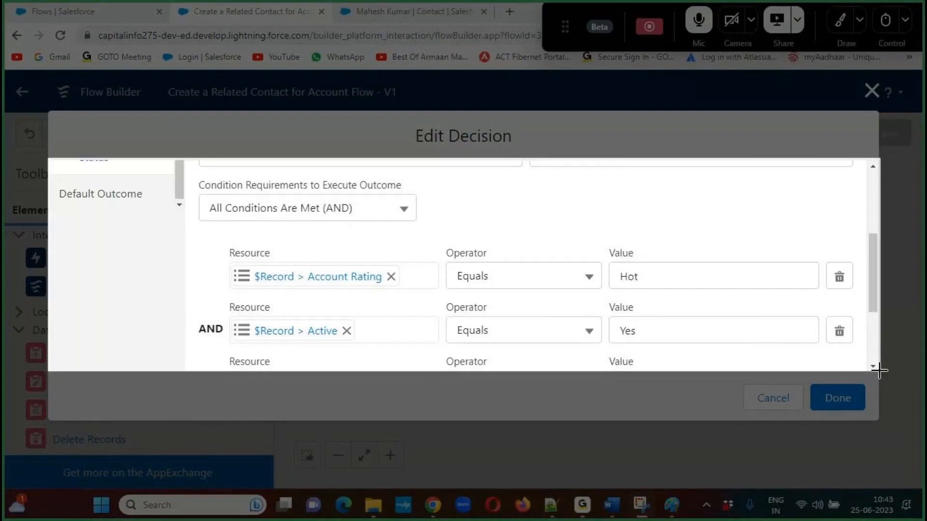
drag(878, 370, 880, 371)
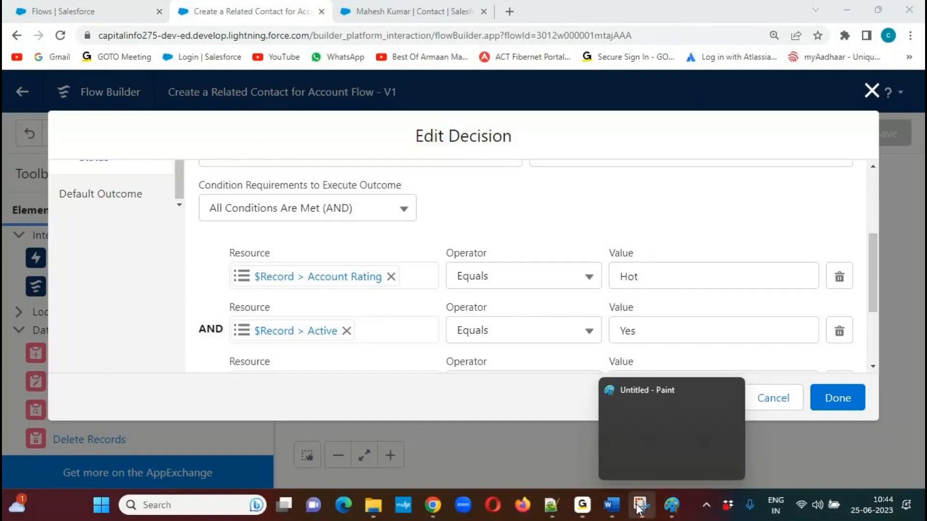
Paste the conditions capture into Paint and align it directly below the first decision capture.
click(672, 505)
key(ctrl+v)
drag(421, 232, 471, 340)
click(422, 202)
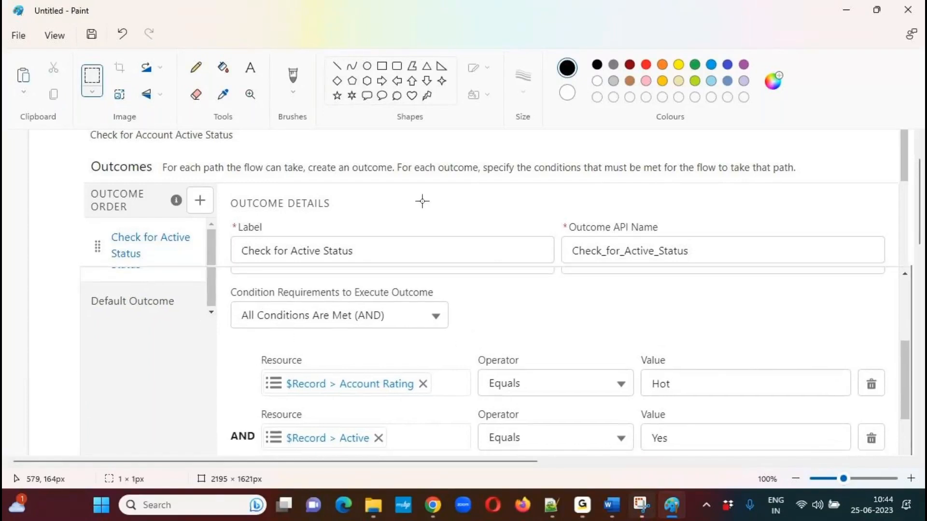
drag(923, 200, 924, 254)
Switch to the decision editor in Chrome and capture the Annual Revenue and Customer Priority conditions down to the dialog's footer using Snipping Tool.
key(alt+Tab)
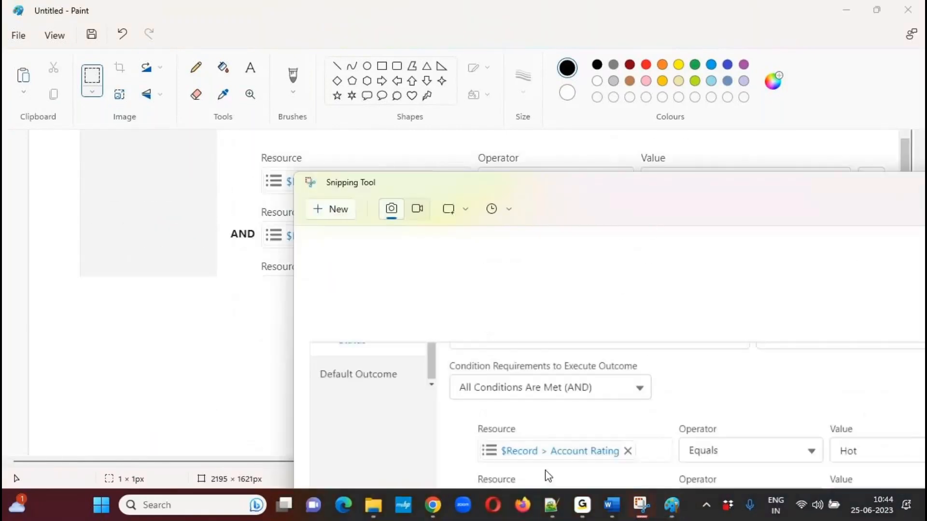
mouse_move(433, 505)
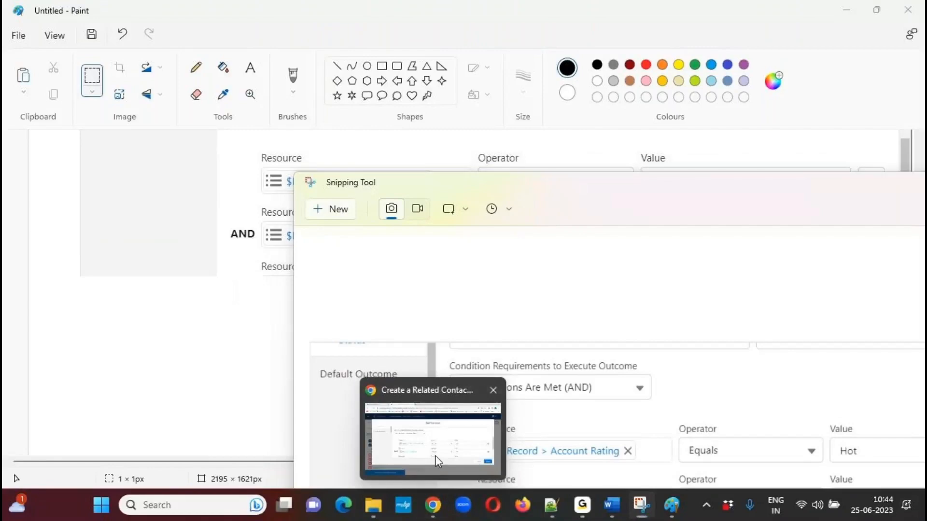
click(436, 456)
drag(873, 248, 874, 303)
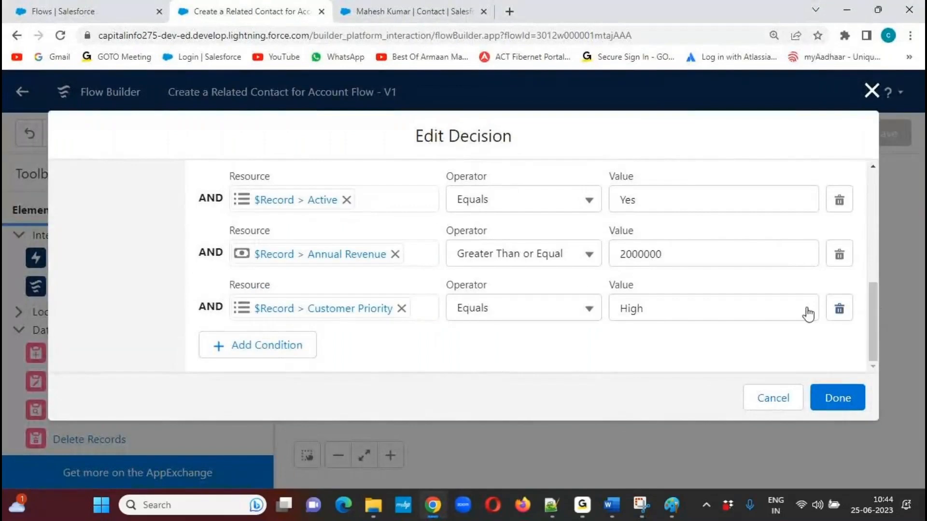
click(639, 505)
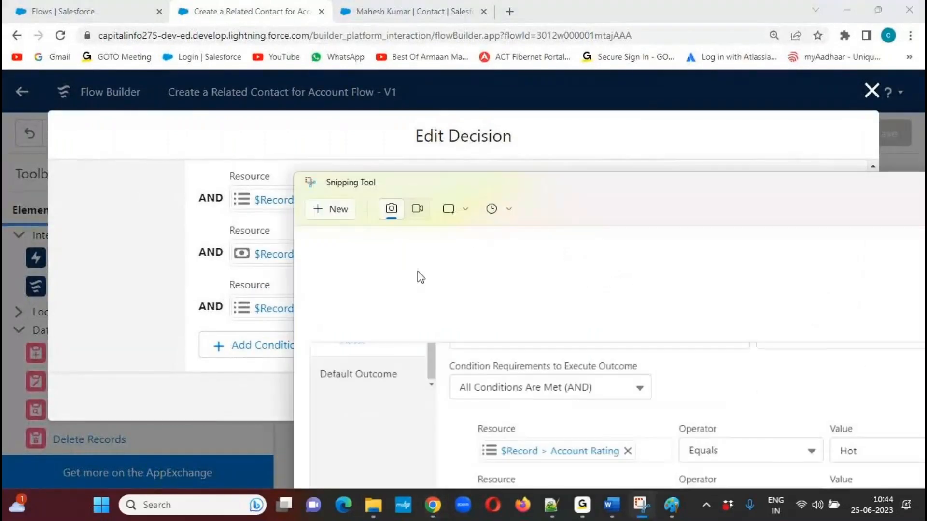
click(332, 212)
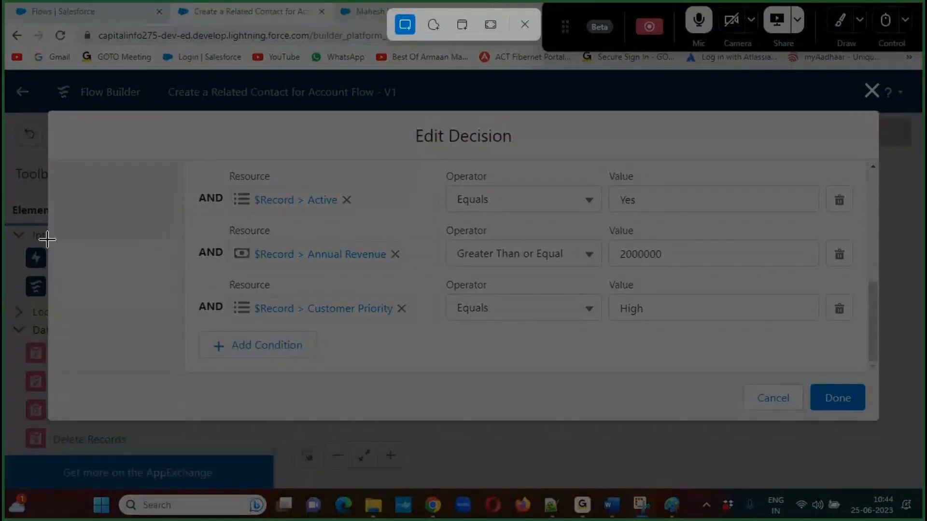
drag(48, 237, 877, 421)
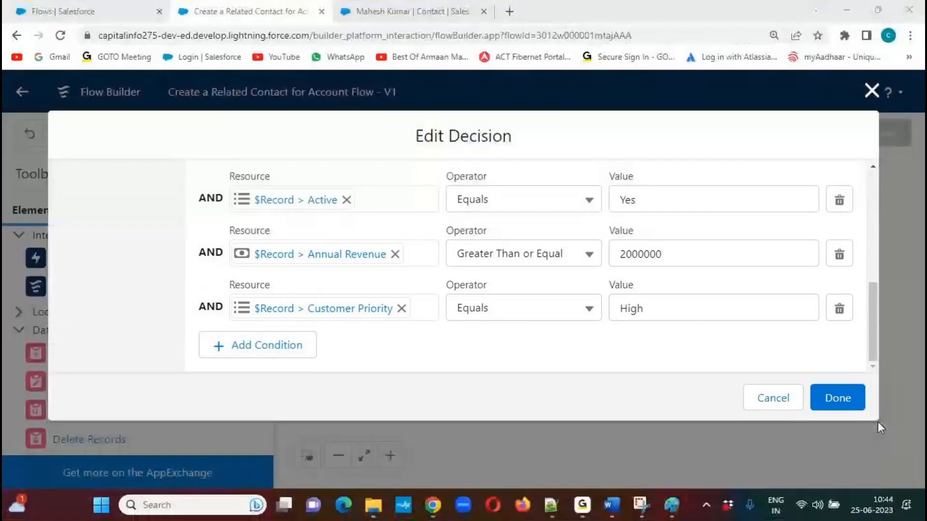
Paste the remaining-conditions capture into Paint, align it directly below the Active condition and deselect it.
click(670, 506)
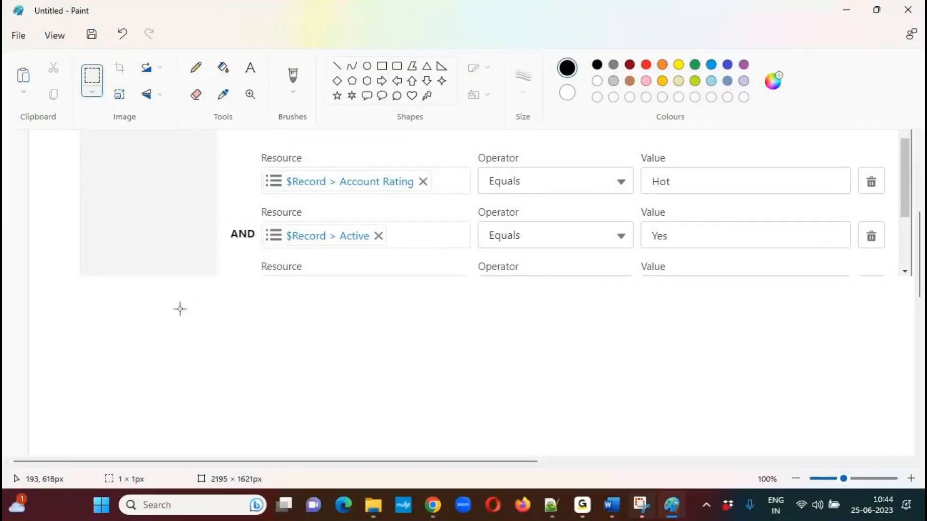
key(ctrl+v)
drag(484, 327, 490, 323)
click(79, 196)
drag(922, 244, 923, 175)
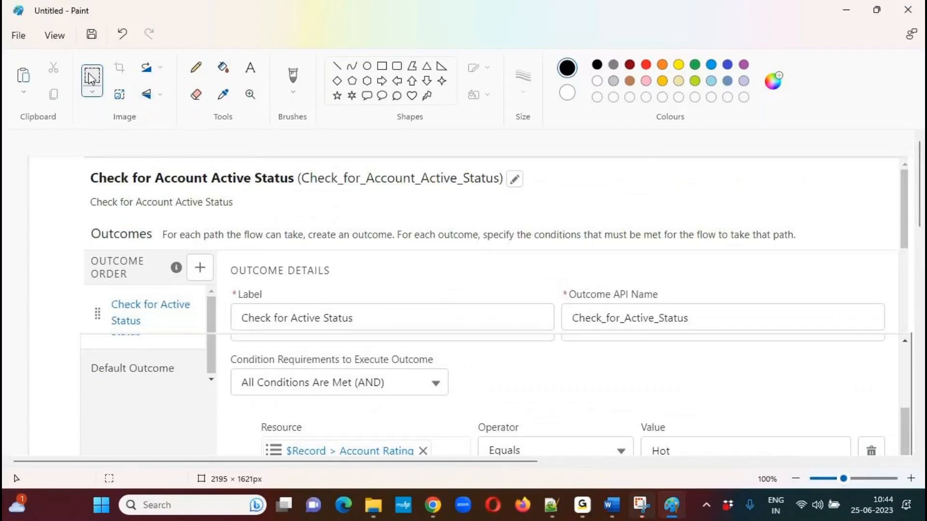
drag(88, 169, 916, 468)
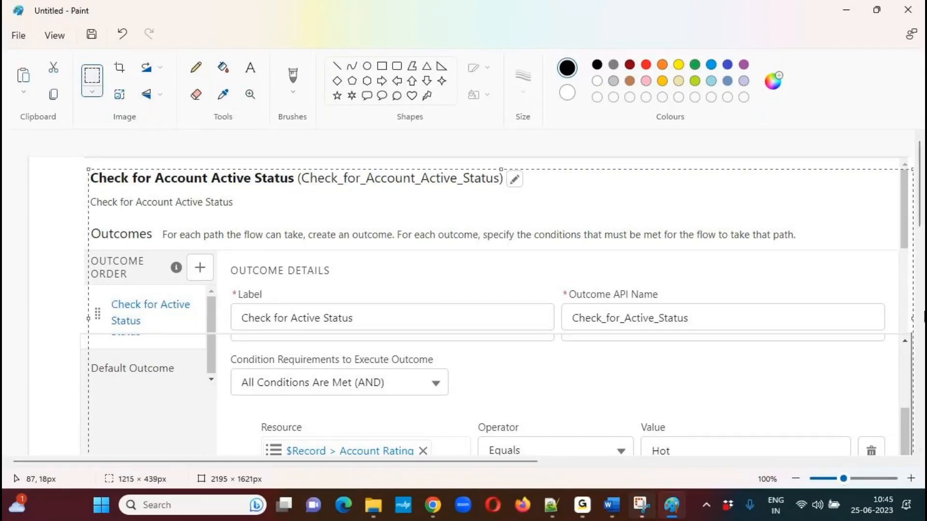
drag(922, 215, 921, 297)
drag(500, 161, 529, 421)
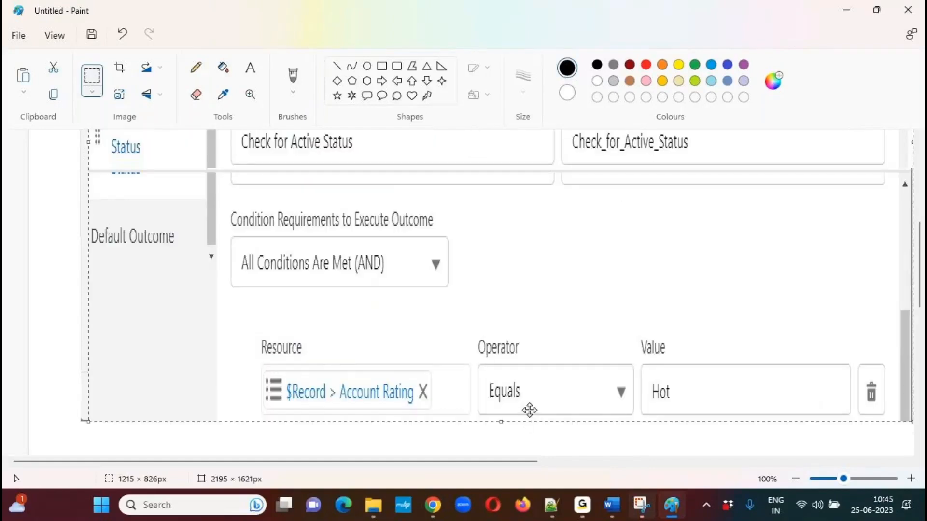
key(ctrl+z)
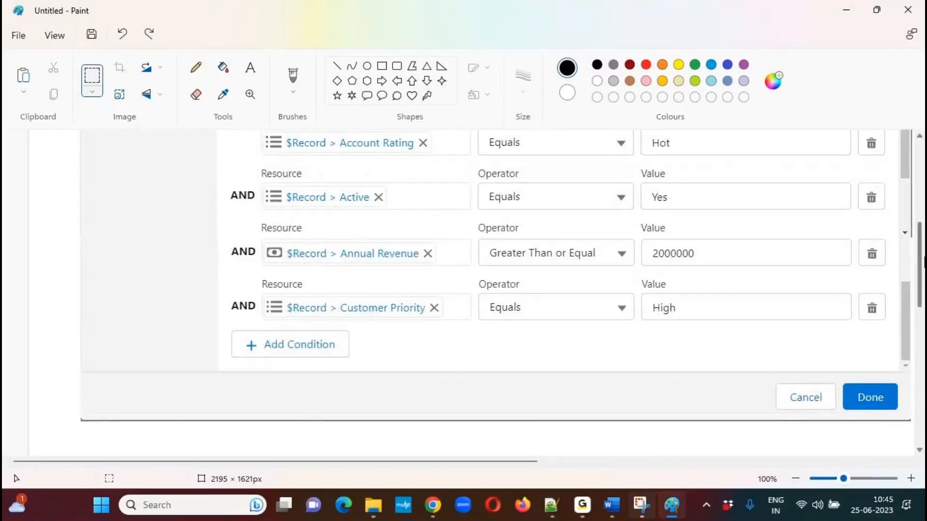
Select the entire combined decision capture in Paint at 50% zoom and paste a copy into the Word document.
drag(922, 261, 922, 185)
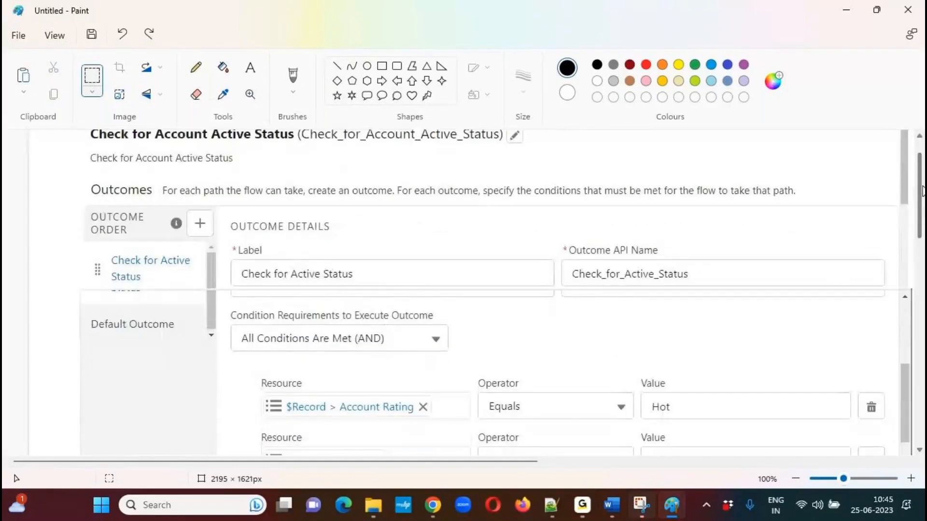
click(796, 479)
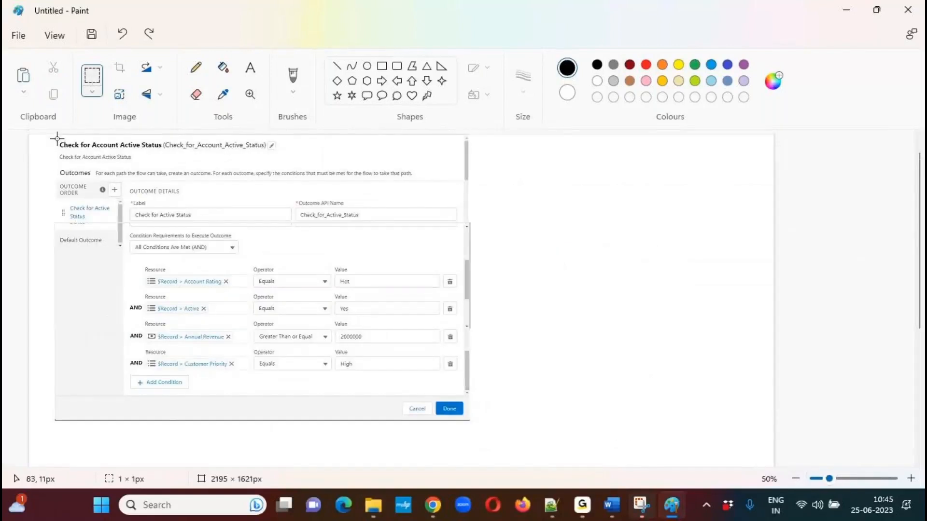
mouse_move(57, 139)
mouse_down()
mouse_move(90, 240)
mouse_move(375, 414)
mouse_move(475, 423)
mouse_up()
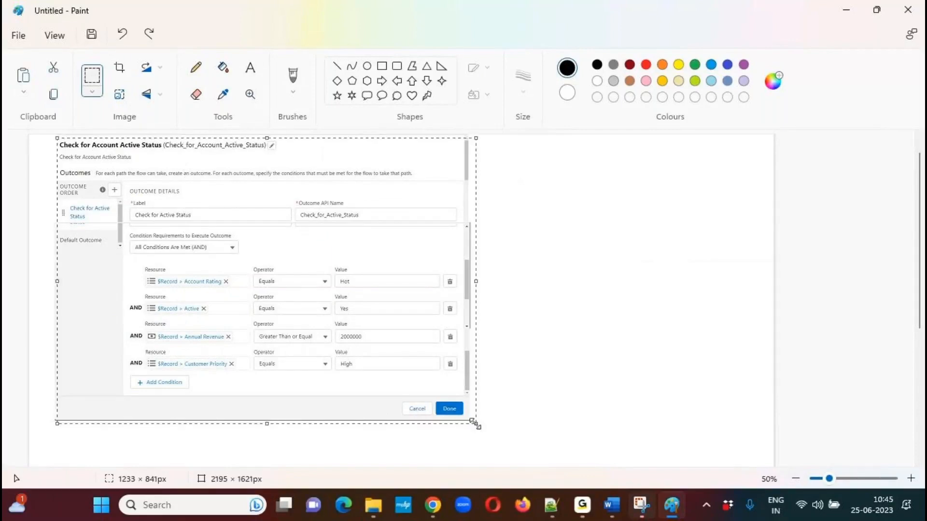
click(611, 505)
key(ctrl+v)
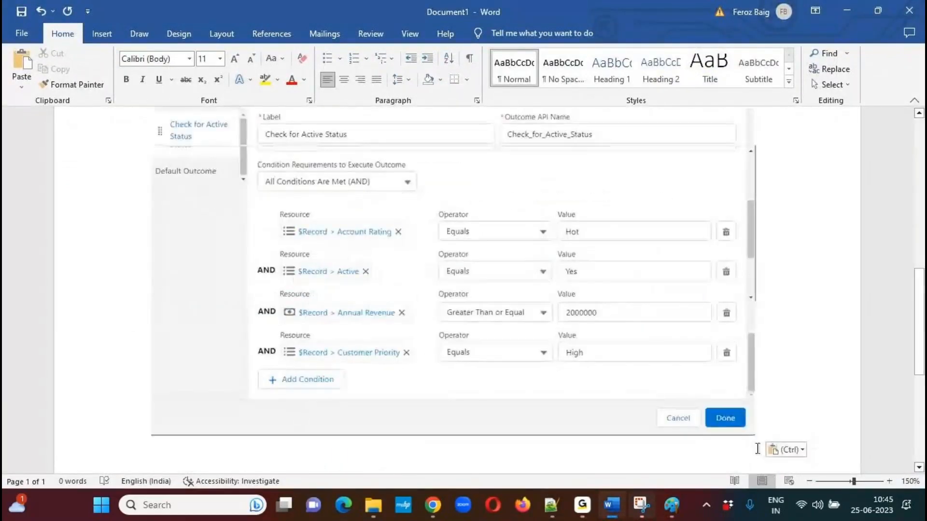
Return to Flow Builder in Chrome, cancel the decision editor and open the Create a Related Contact Record element for editing.
key(alt+Tab)
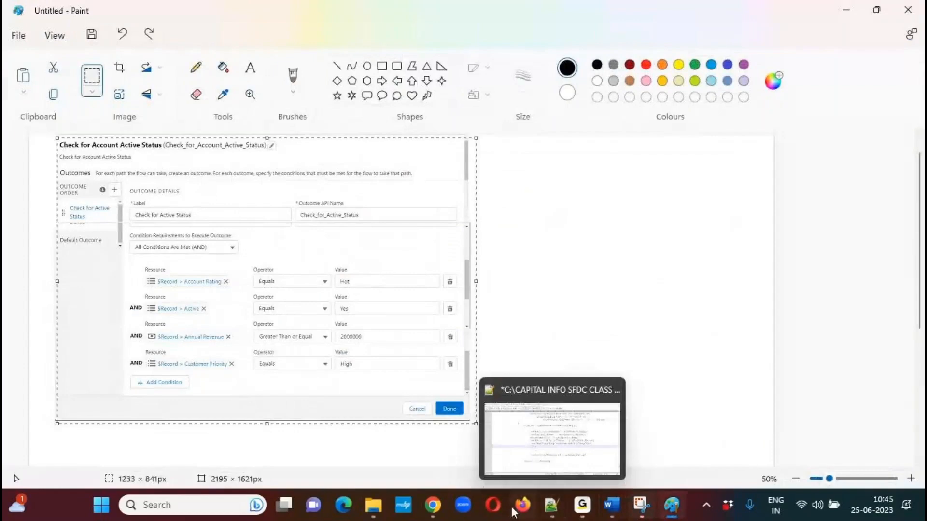
mouse_move(431, 511)
click(433, 437)
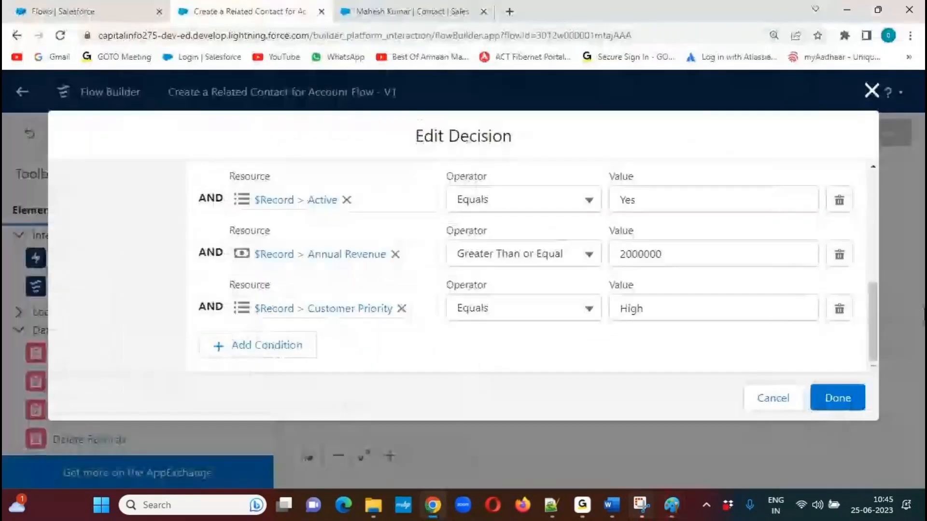
click(774, 397)
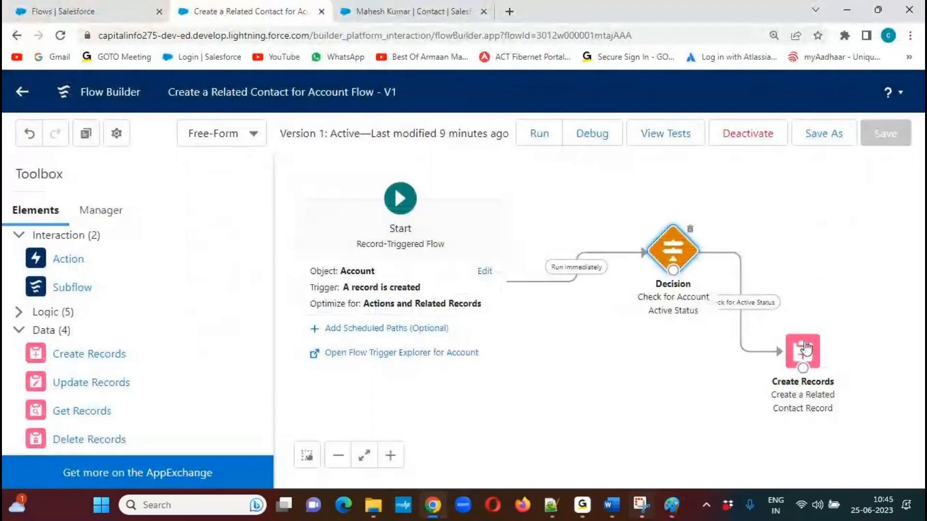
click(804, 349)
double_click(805, 347)
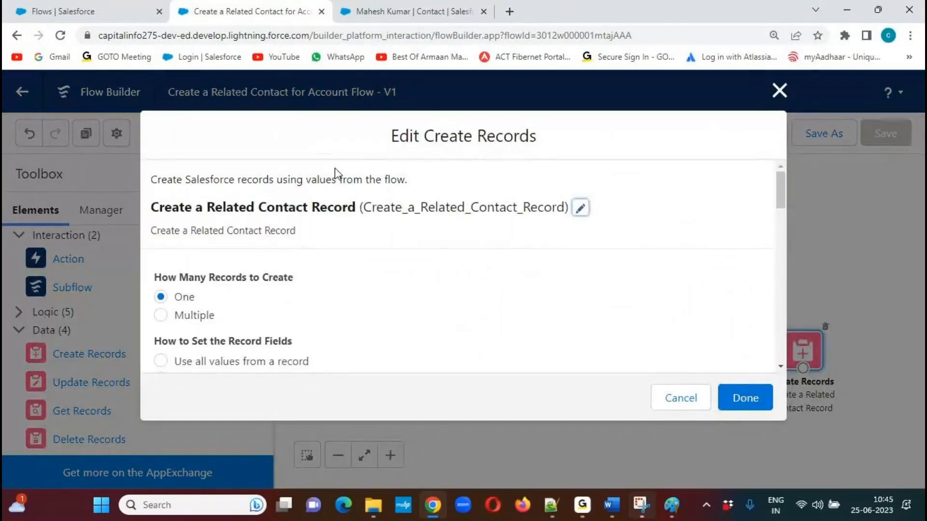
Capture the upper part of the Edit Create Records dialog, from its title through the record field options, using Snipping Tool.
click(641, 505)
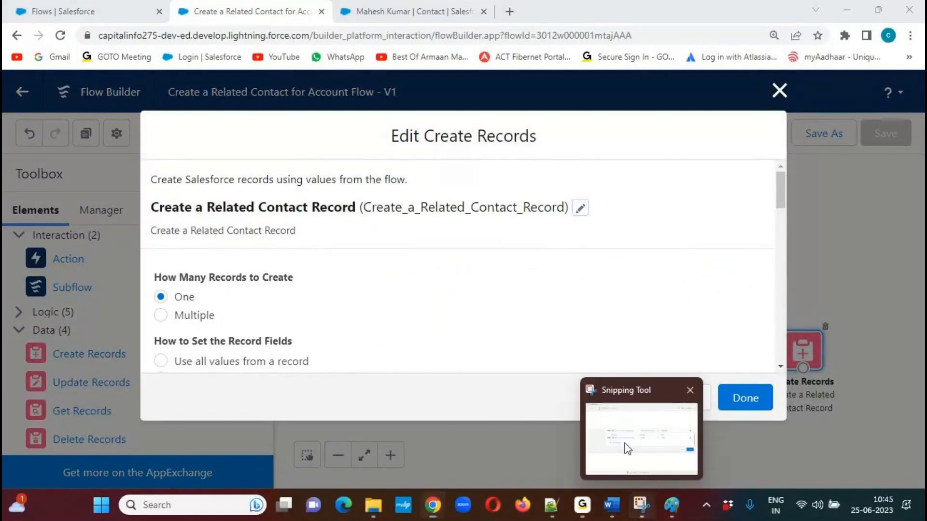
click(340, 212)
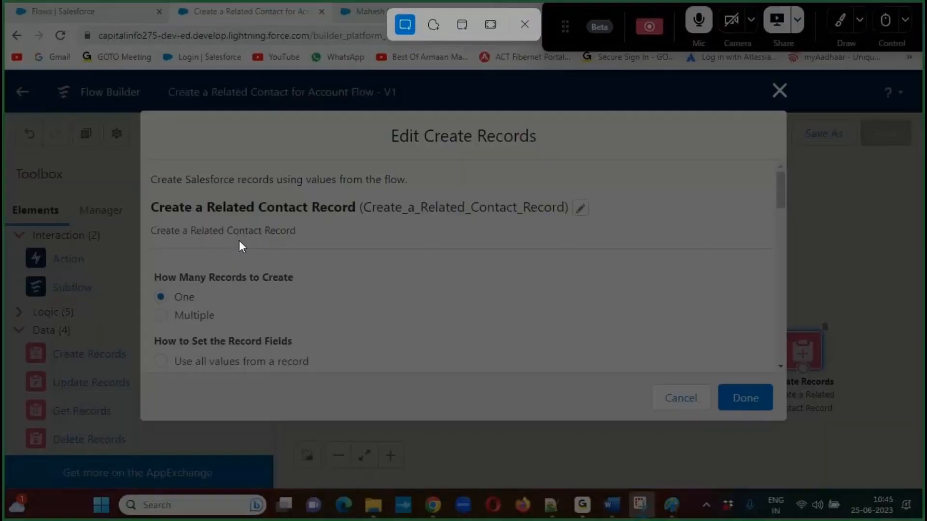
drag(141, 113, 787, 374)
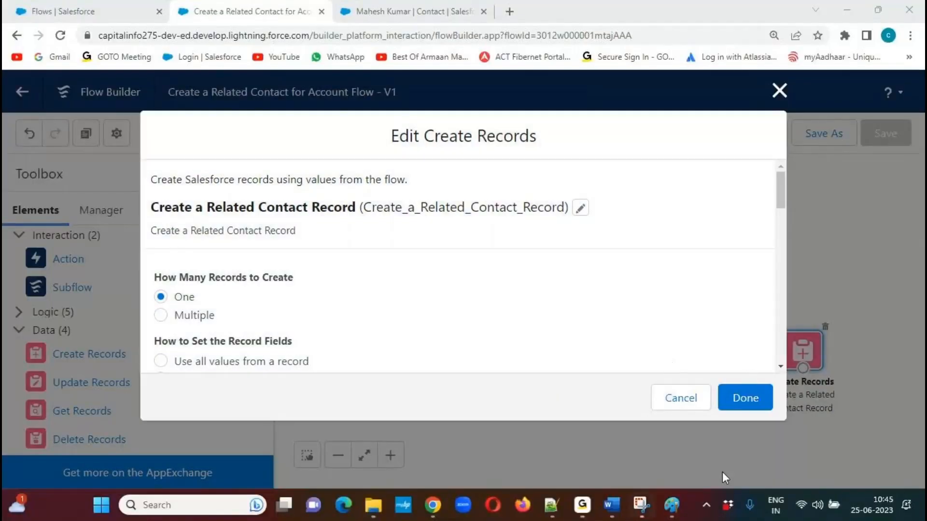
Delete the selected decision capture in Paint, then paste the Create Records capture, shift it right along the canvas's upper edge and deselect it.
click(676, 509)
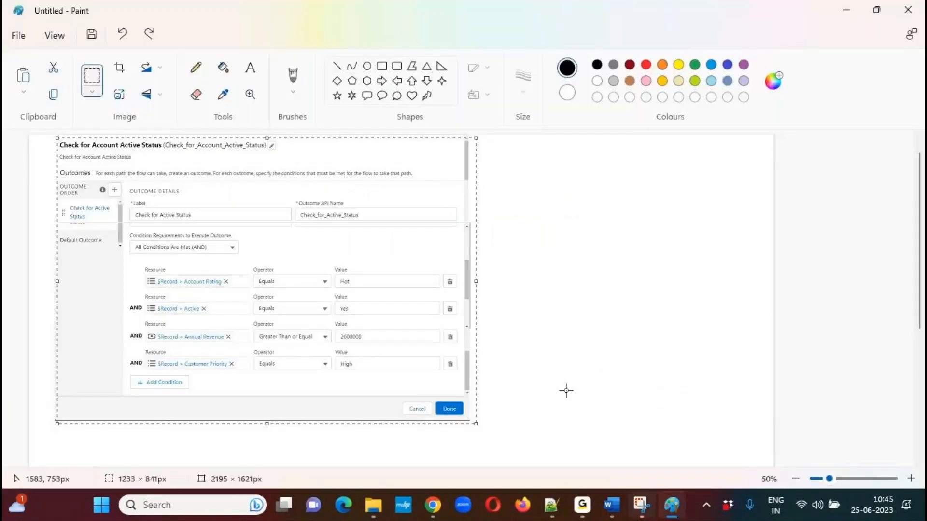
key(Delete)
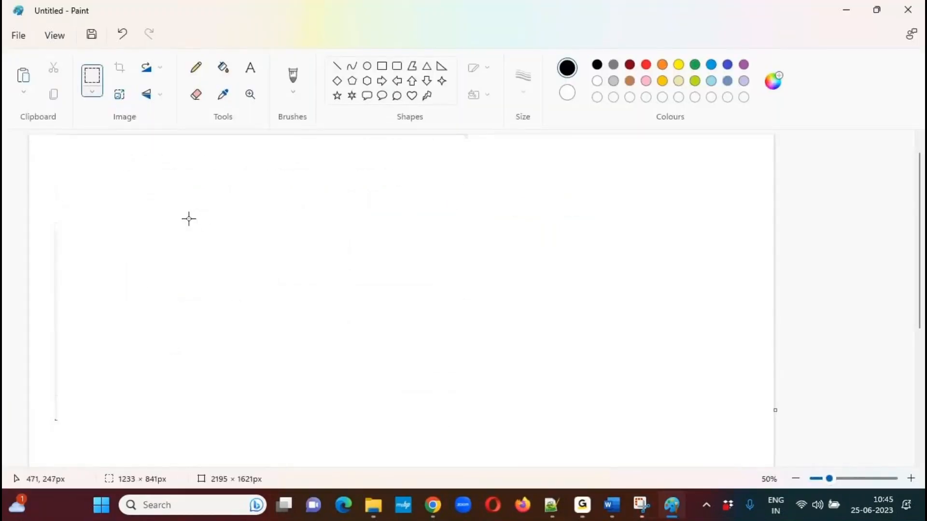
key(ctrl+v)
drag(190, 192, 295, 168)
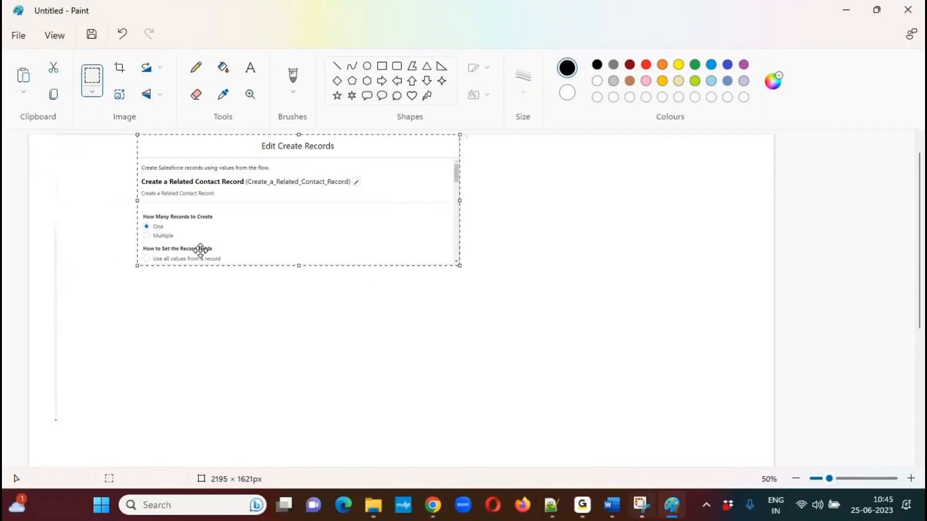
click(271, 330)
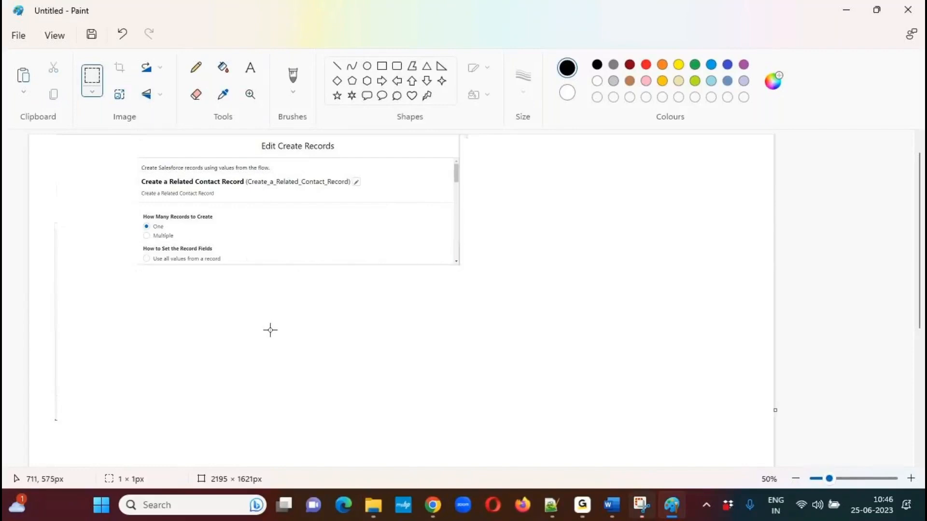
Switch to the Create Records editor in Chrome and capture its Contact object and LastName field value sections using Snipping Tool.
key(alt+Tab)
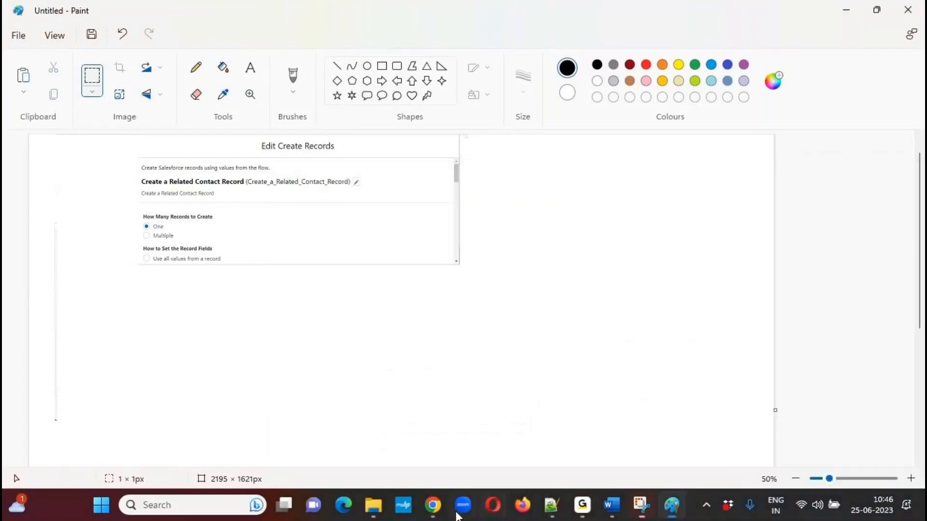
click(435, 510)
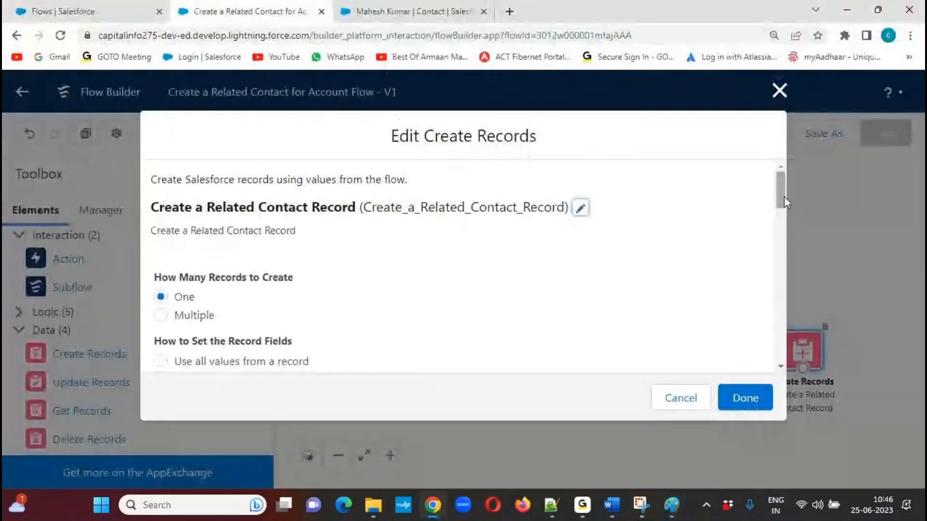
drag(784, 196, 779, 239)
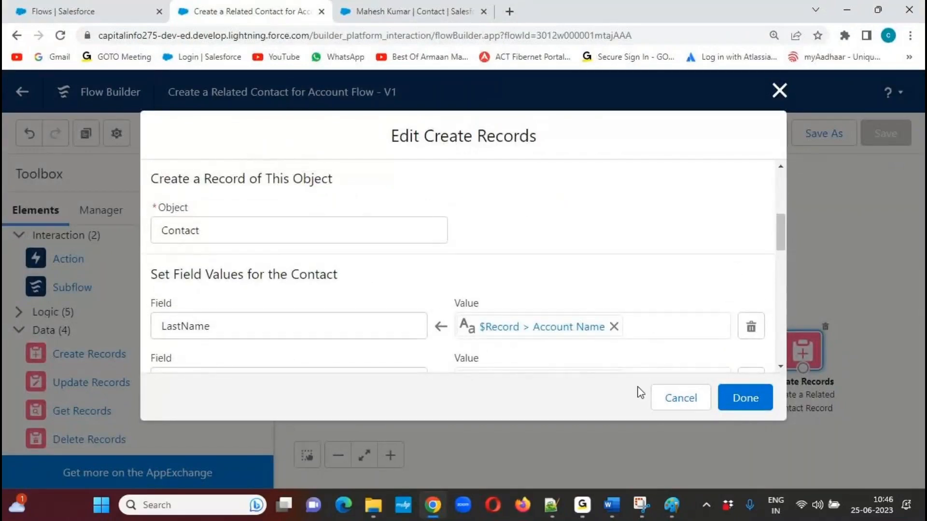
click(646, 504)
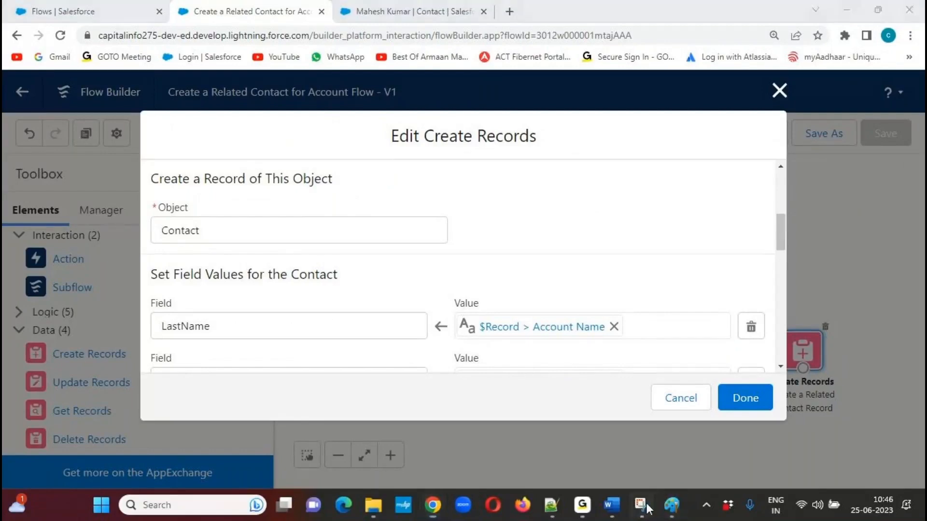
click(330, 210)
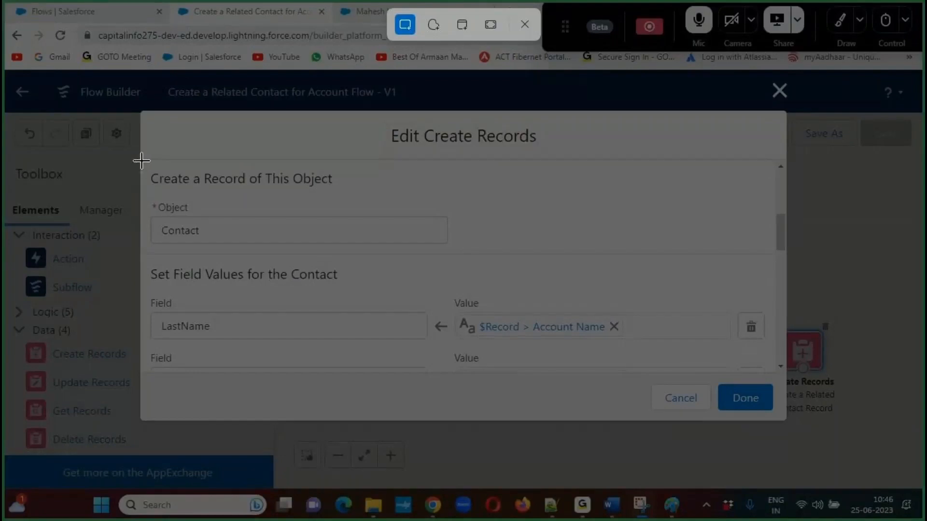
mouse_move(142, 161)
mouse_down()
mouse_move(772, 373)
mouse_move(790, 375)
mouse_move(788, 365)
mouse_up()
Paste the Contact object and LastName capture into Paint, align it directly below the first Create Records capture and deselect it.
click(672, 505)
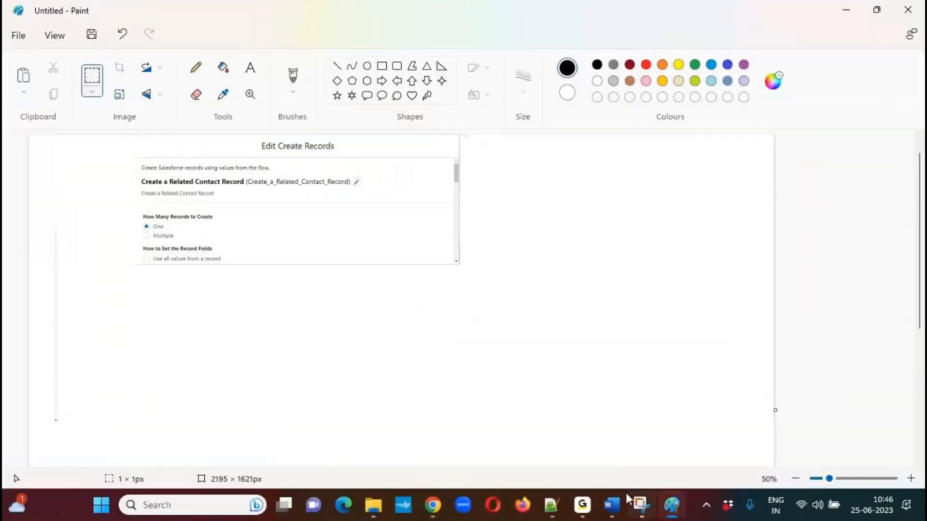
key(ctrl+v)
drag(211, 196, 317, 304)
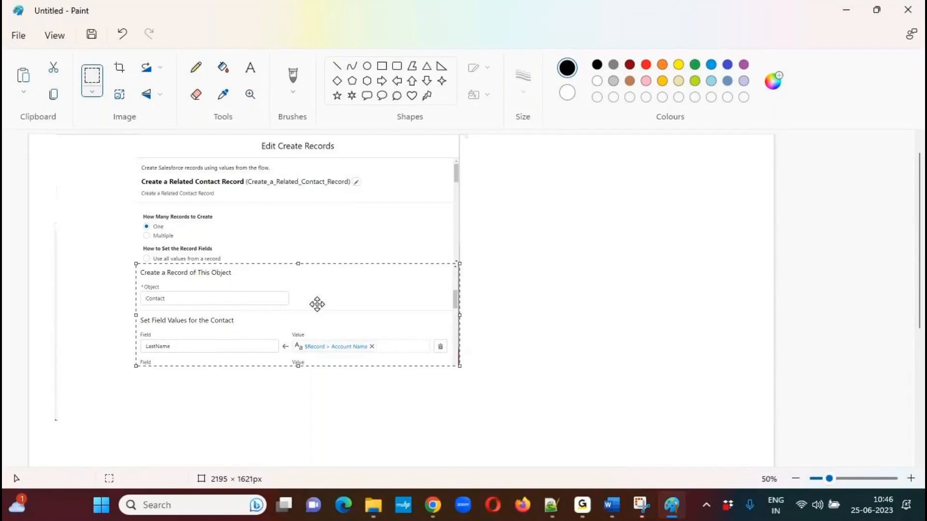
click(594, 305)
scroll(918, 246, down, 3)
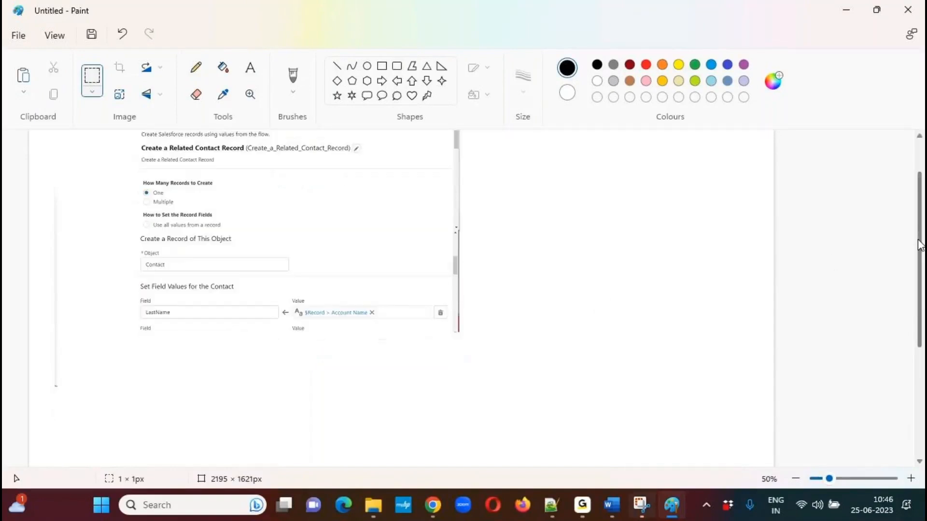
Switch to the Create Records editor in Chrome and capture its Phone, Fax, MobilePhone and Title field rows using Snipping Tool.
key(alt+Tab)
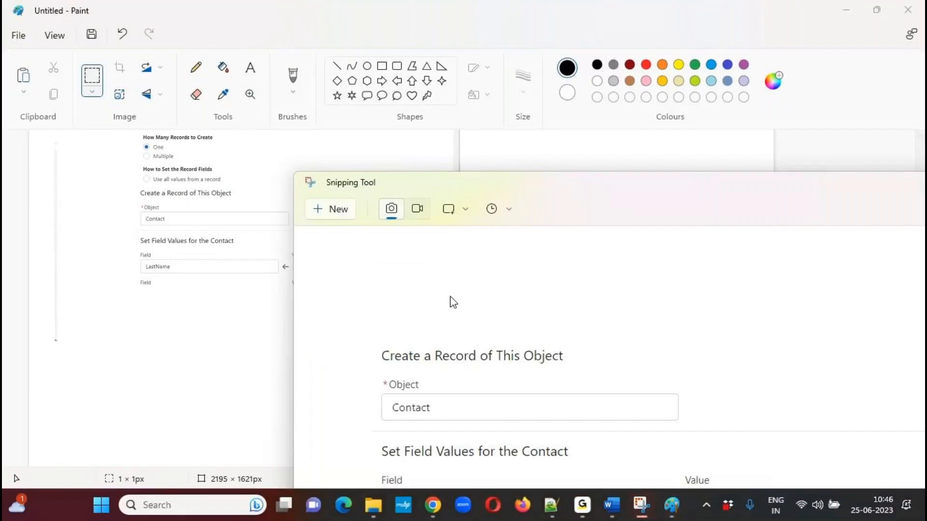
click(433, 505)
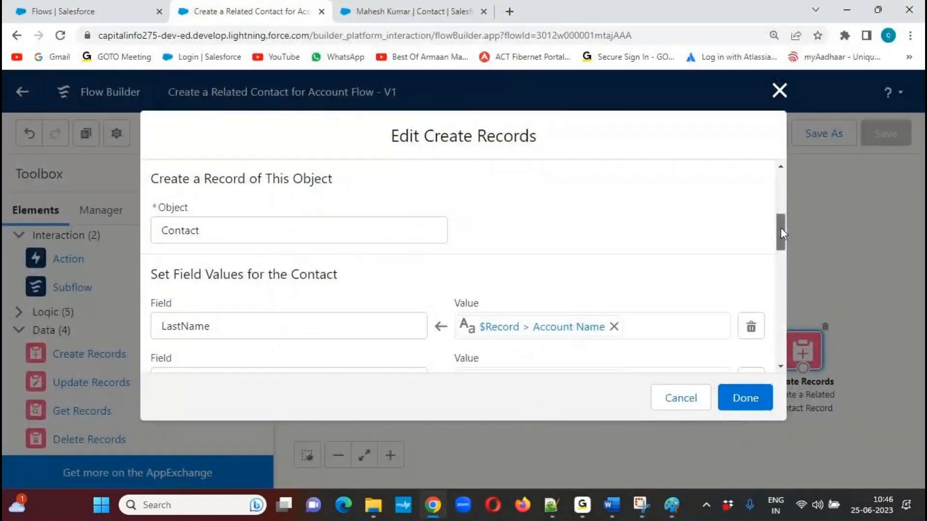
drag(781, 227, 781, 259)
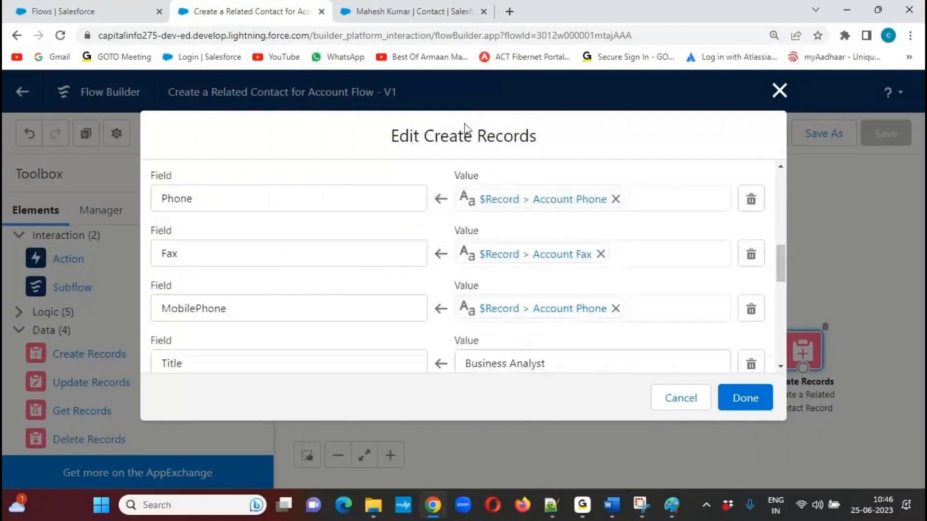
click(644, 505)
click(345, 209)
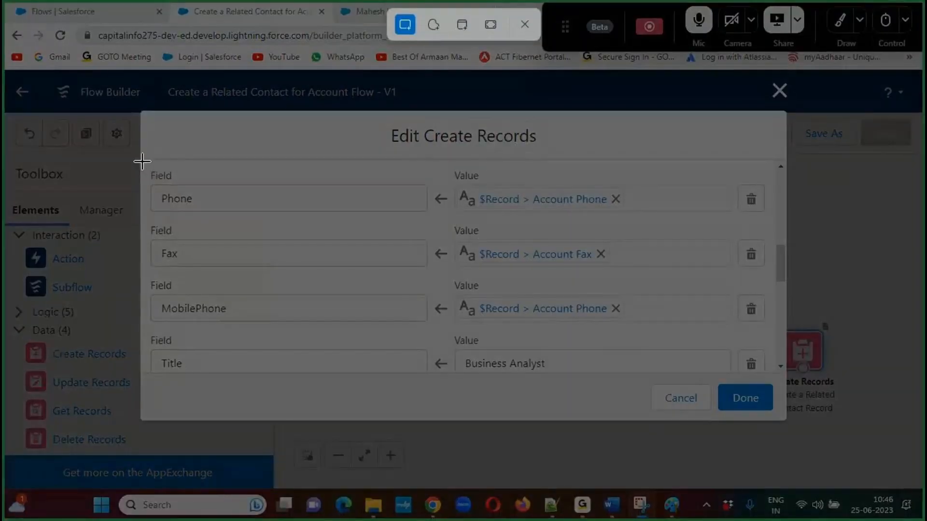
drag(141, 161, 785, 370)
click(642, 507)
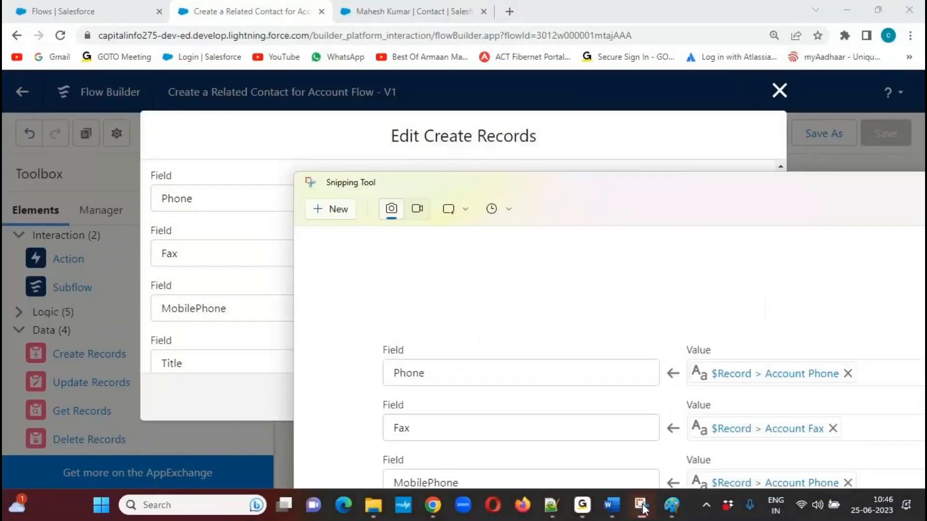
Paste the Phone-to-Title capture into Paint, align it directly below the LastName row and deselect it.
click(671, 505)
key(ctrl+v)
mouse_move(203, 194)
mouse_down()
mouse_move(306, 331)
mouse_move(312, 318)
mouse_up()
click(505, 315)
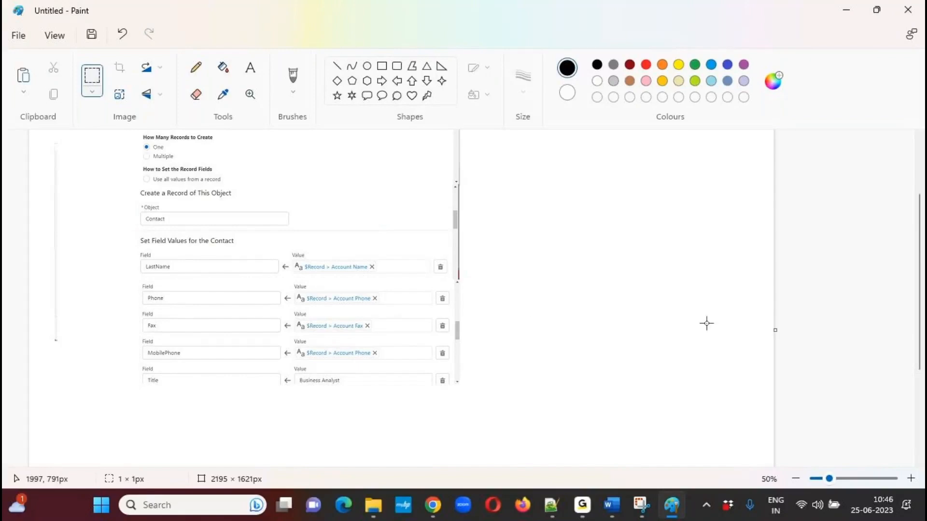
Return to the Create Records editor in Chrome and capture its Email, MailingStreet, MailingCity and MailingState rows using Snipping Tool.
key(alt+Tab)
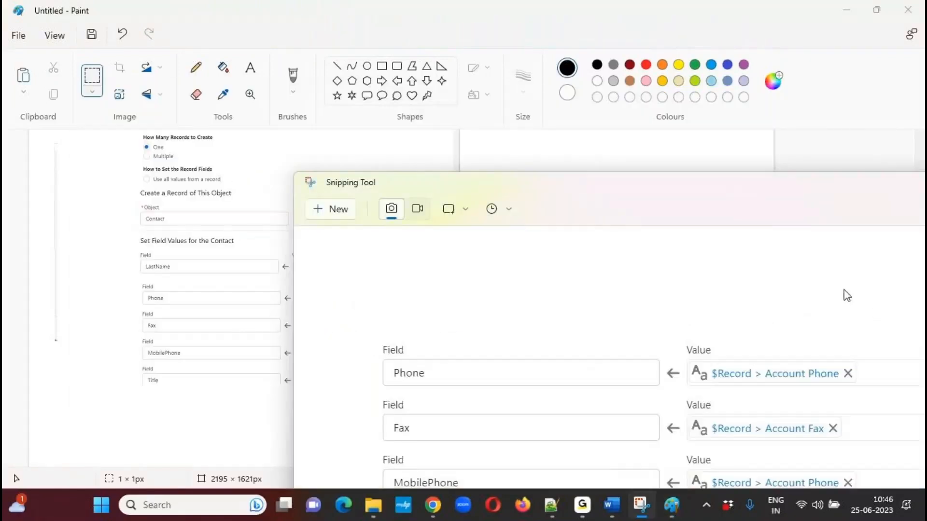
click(433, 505)
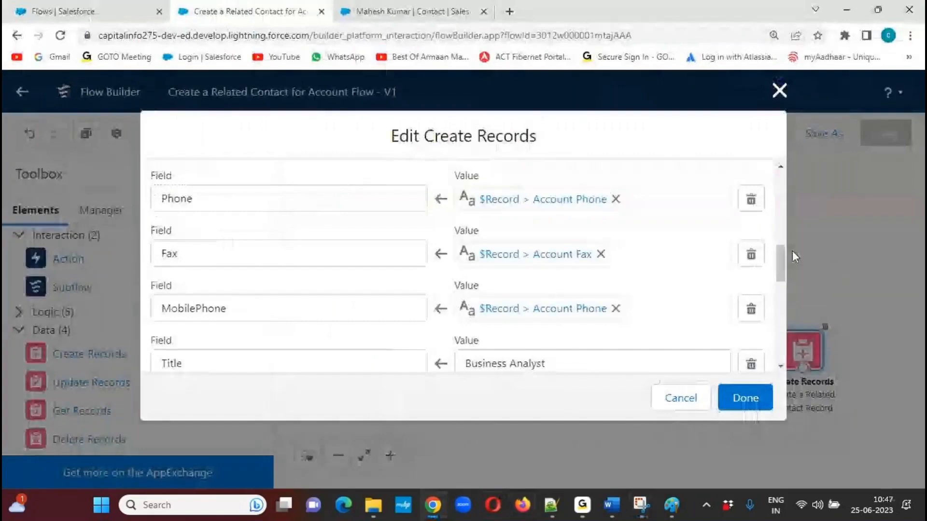
scroll(783, 260, down, 1)
drag(784, 260, 781, 294)
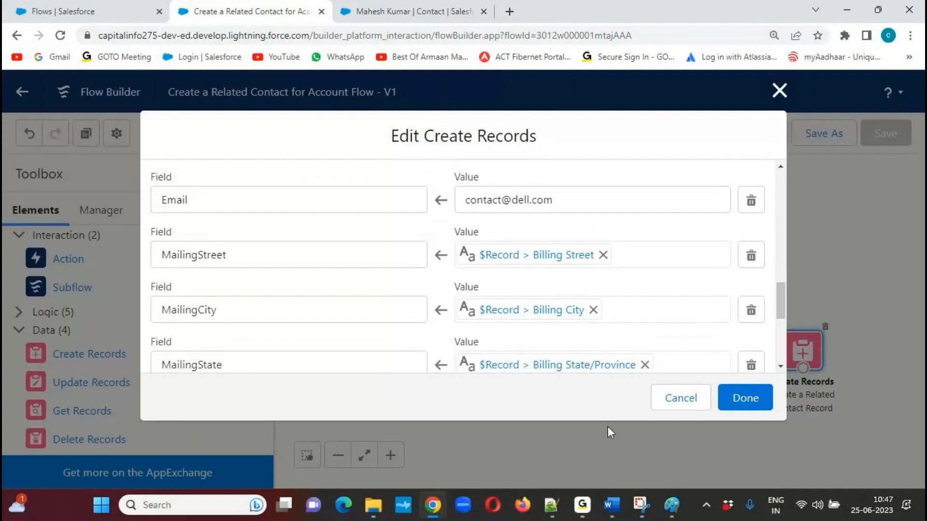
click(642, 505)
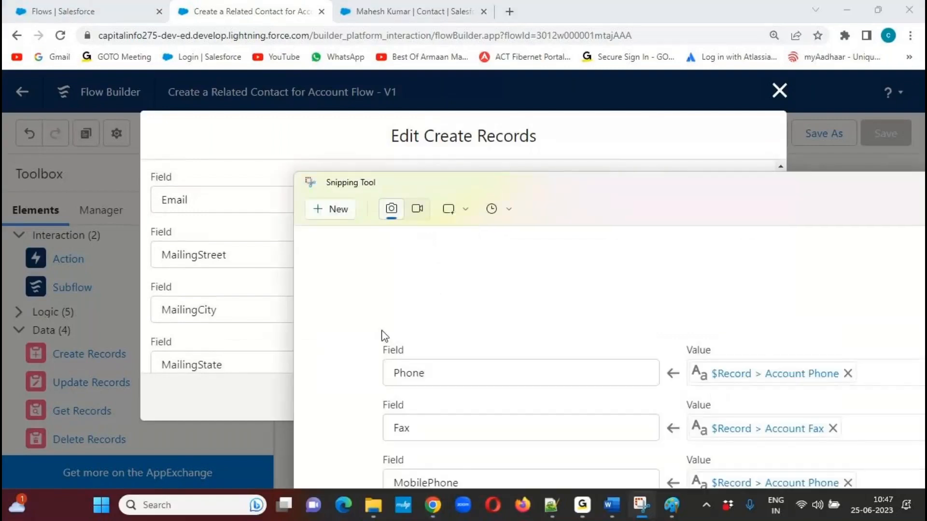
click(332, 213)
drag(140, 160, 784, 372)
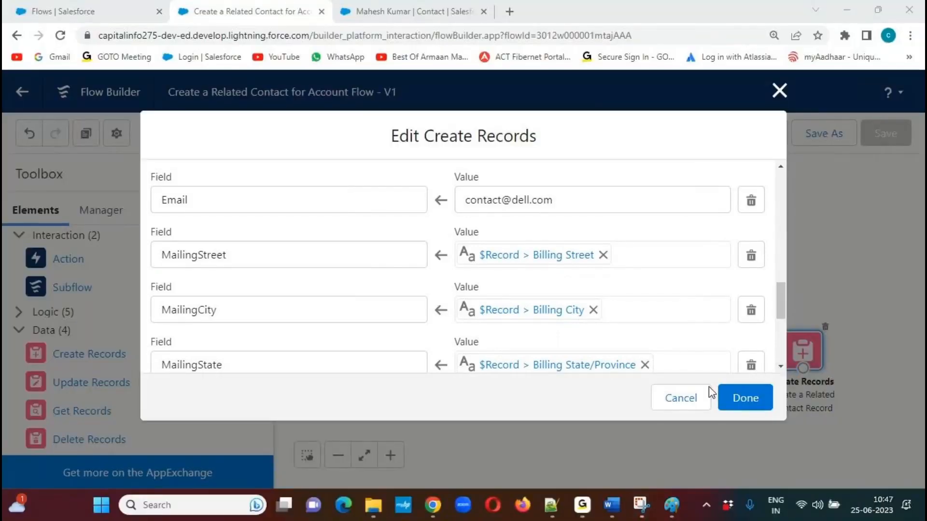
Paste the Email-to-MailingState capture into Paint, align it directly below the Title row and deselect it.
click(672, 507)
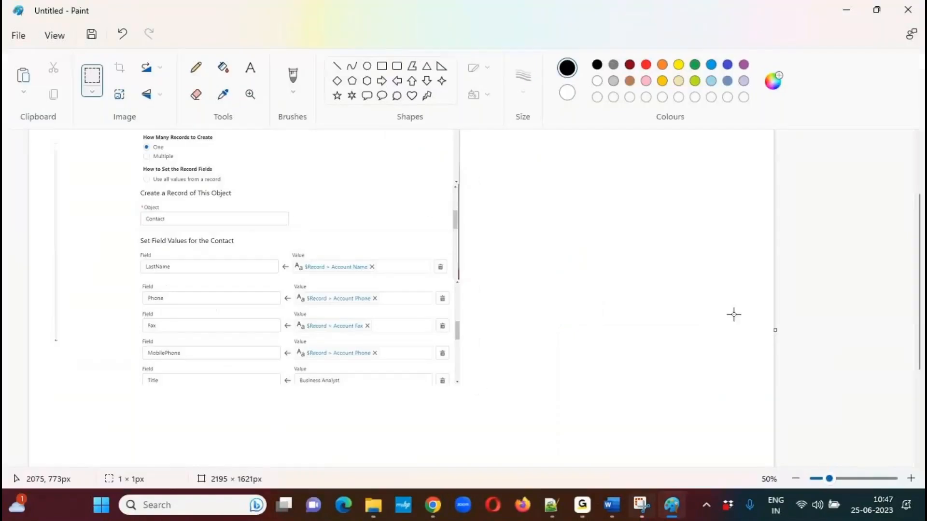
scroll(914, 251, down, 2)
key(ctrl+v)
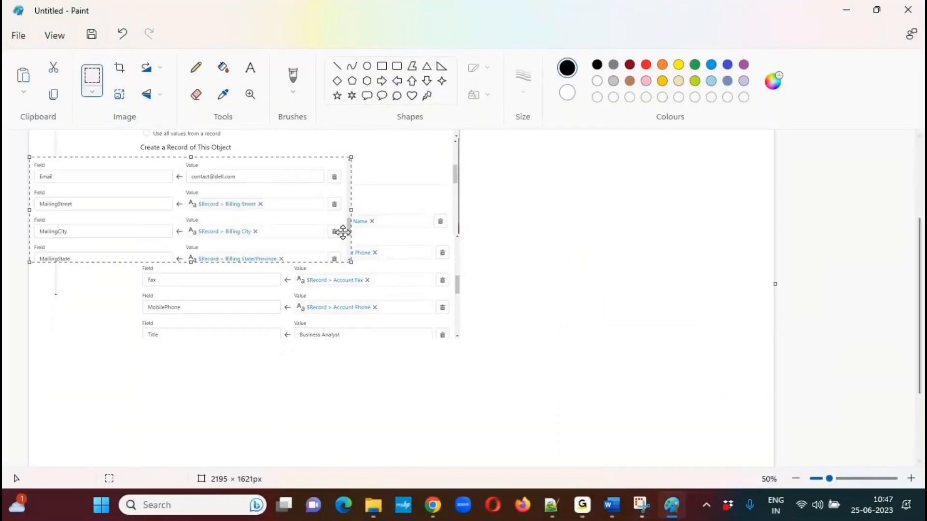
drag(221, 195, 329, 382)
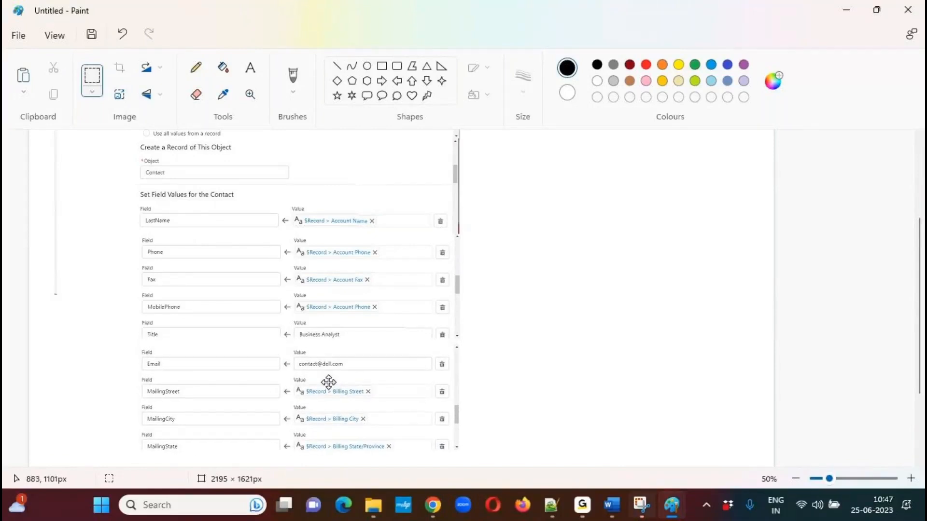
click(674, 336)
Switch to Chrome and capture the MailingCountry, MailingPostalCode and AccountId rows of the Create Records editor using Snipping Tool.
key(alt+Tab)
click(433, 505)
drag(784, 296, 779, 326)
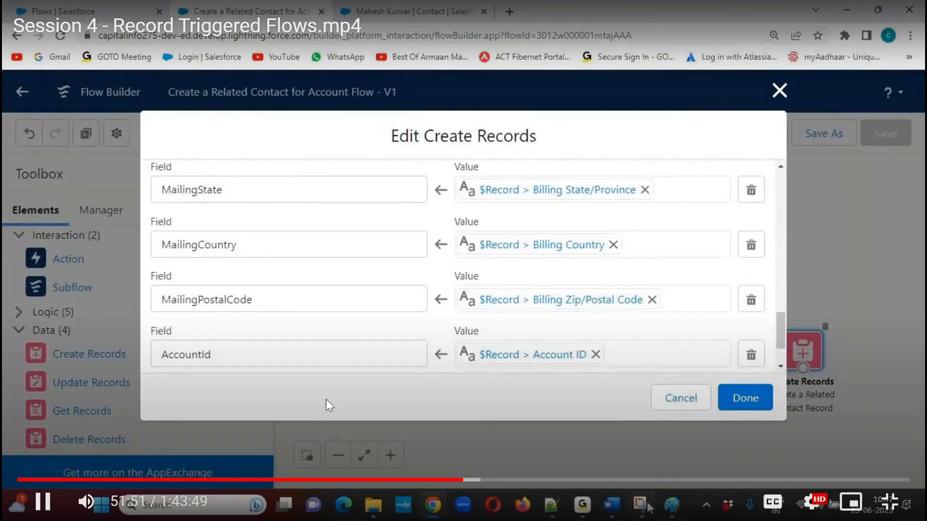
click(641, 506)
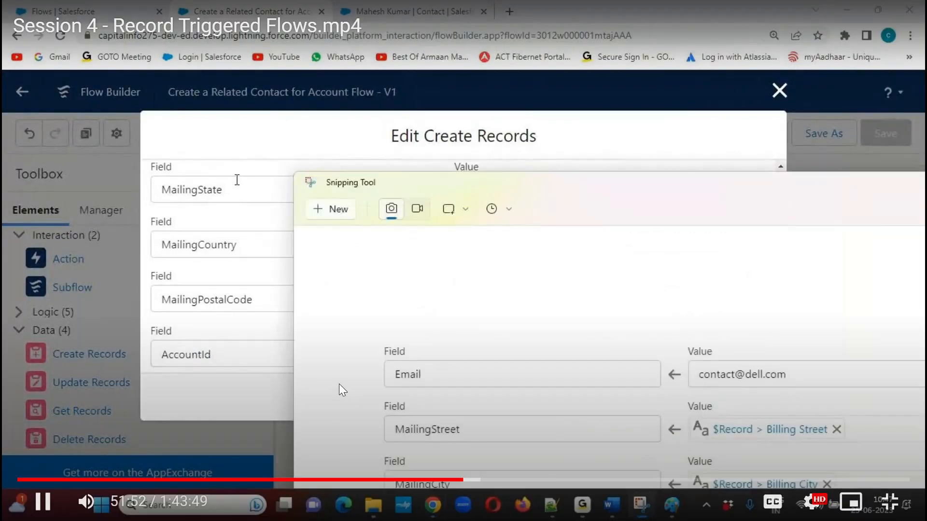
click(338, 209)
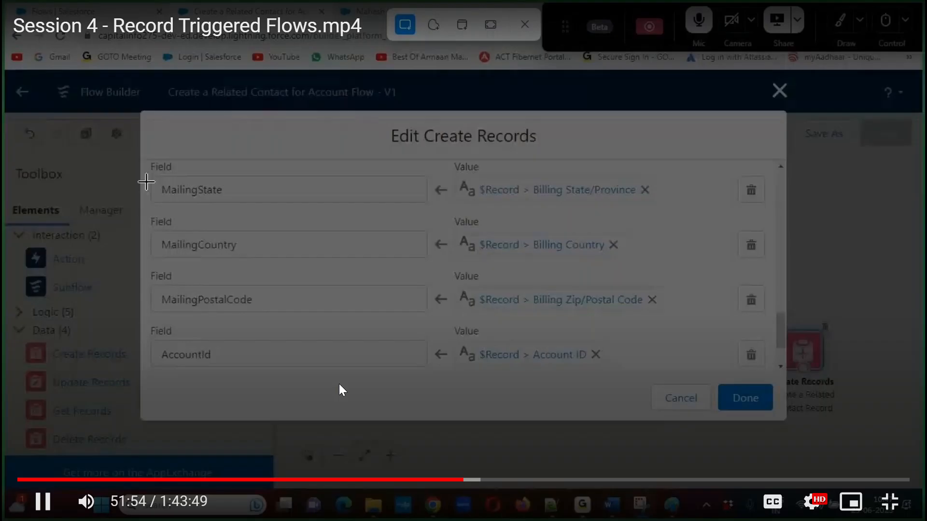
mouse_move(140, 214)
mouse_down()
mouse_move(275, 349)
mouse_move(787, 369)
mouse_up()
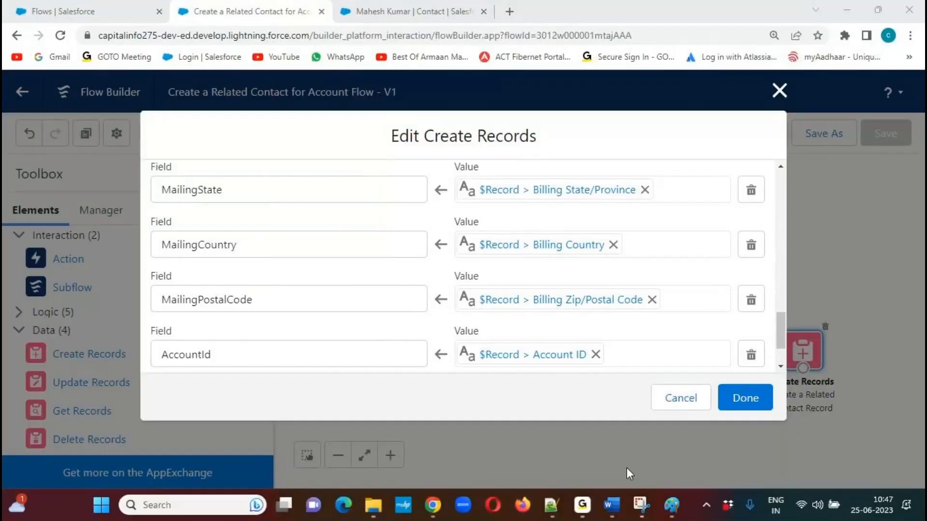
Paste the MailingCountry-to-AccountId capture into Paint, align it directly below the MailingState row and deselect it.
click(671, 505)
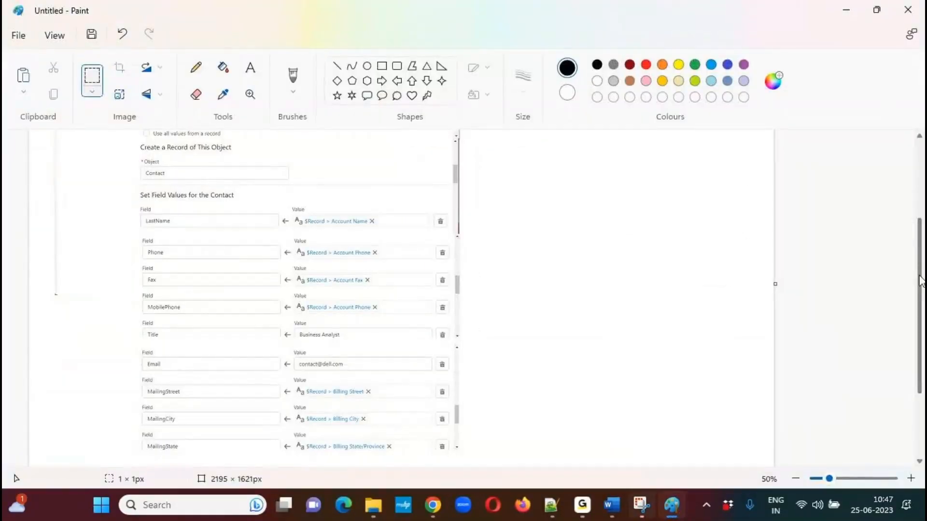
scroll(921, 282, down, 3)
key(ctrl+v)
drag(264, 210, 366, 375)
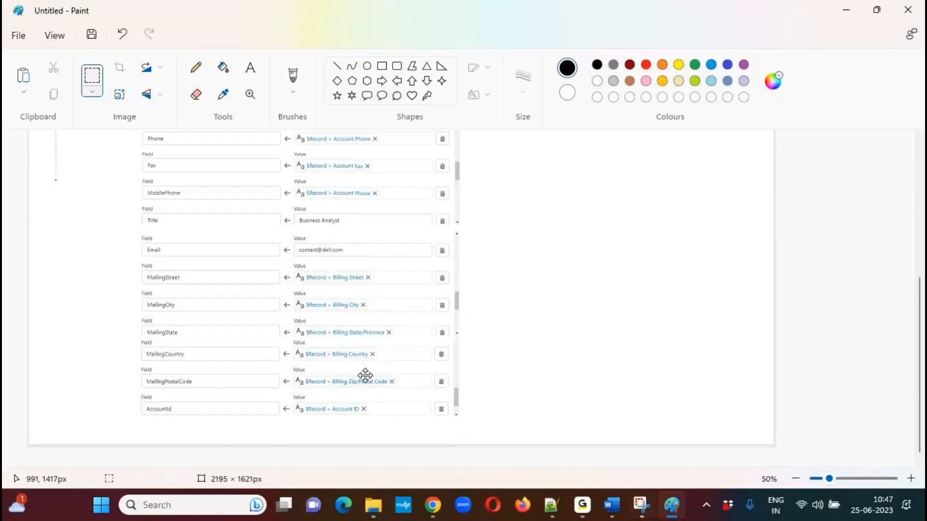
click(631, 319)
Draw a red rounded rectangle with a 3px outline around the AccountId row and deselect it.
click(397, 66)
click(646, 64)
click(523, 77)
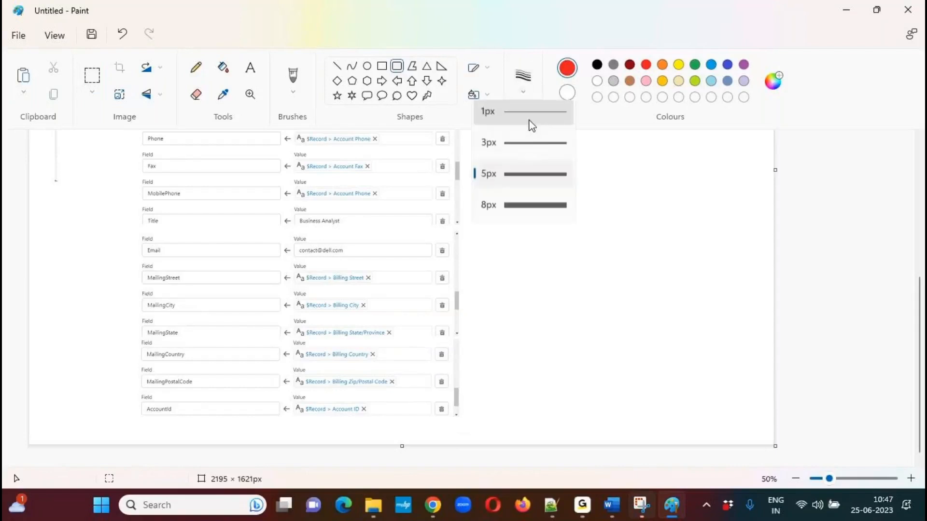
click(533, 151)
drag(127, 393, 463, 427)
click(570, 372)
Try to extend a selection over the whole stitched Create Records capture down to the AccountId row, and undo the change.
drag(921, 333, 924, 185)
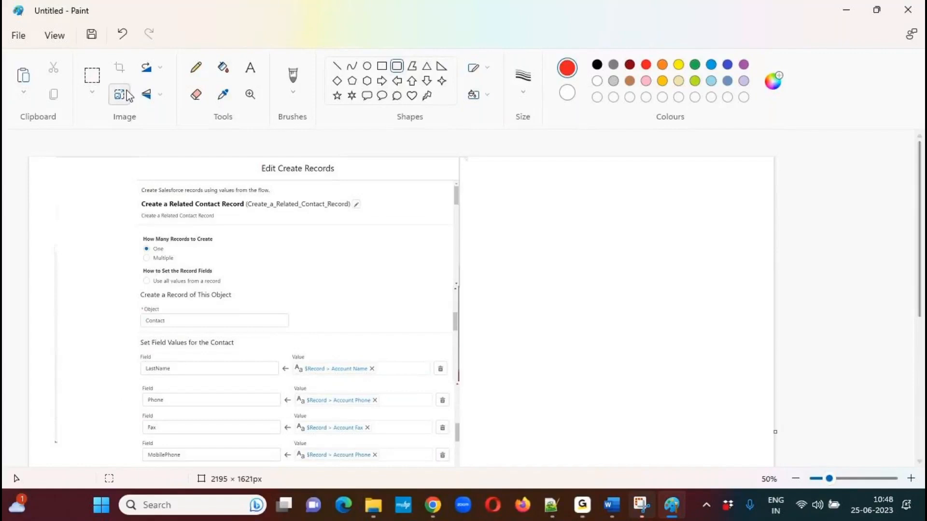
click(91, 75)
drag(135, 162, 462, 474)
drag(919, 248, 919, 386)
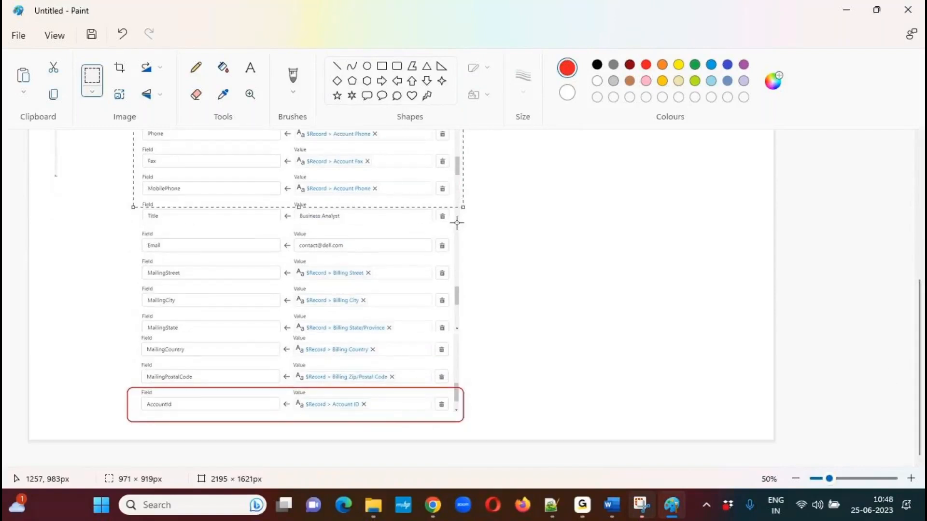
drag(463, 207, 462, 424)
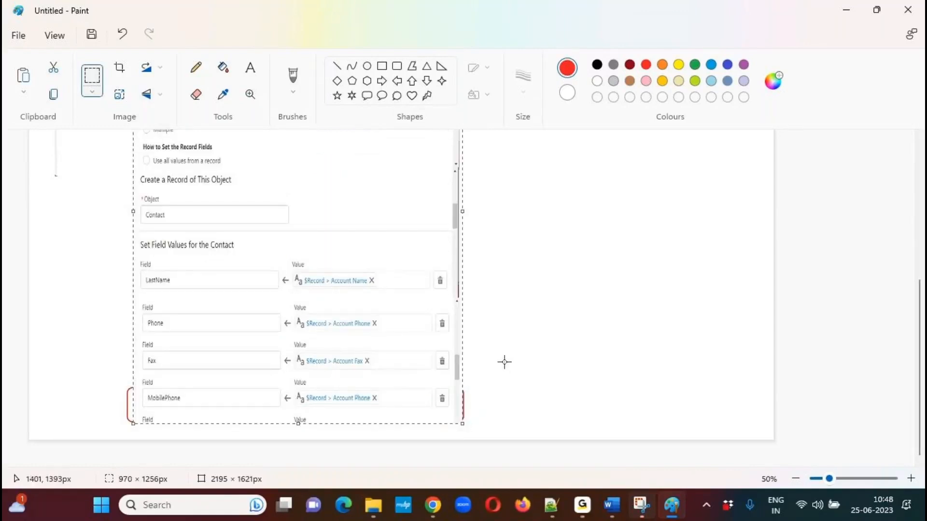
key(ctrl+z)
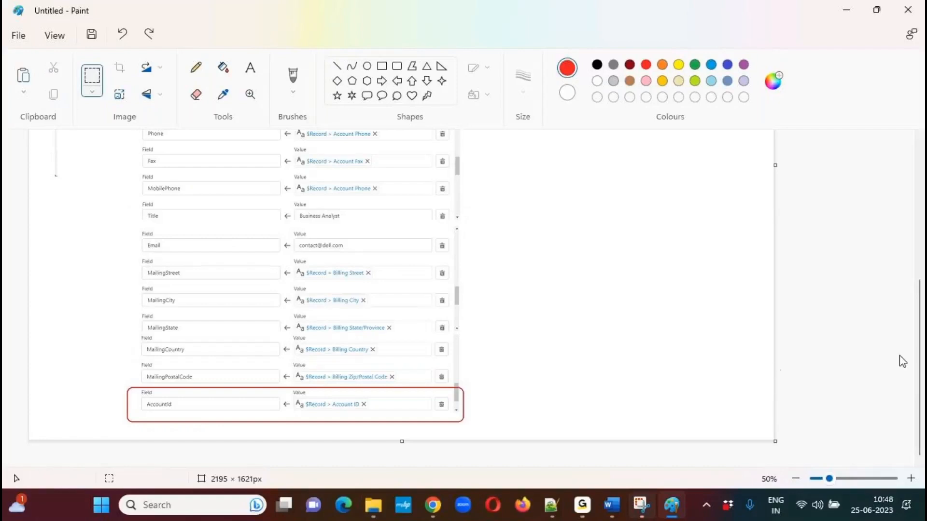
Select and copy the upper part of the stitched capture, from the element description through the MobilePhone row.
scroll(921, 356, up, 1)
drag(921, 356, 923, 217)
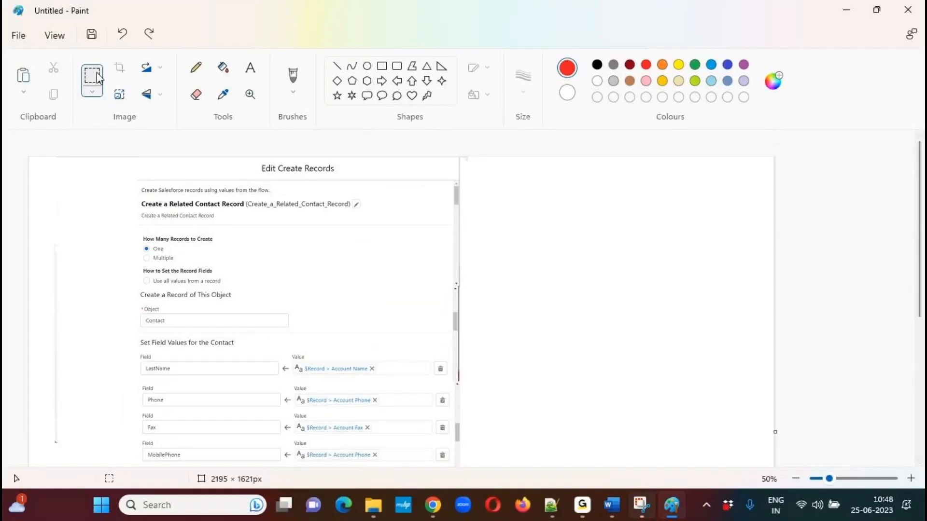
drag(137, 179, 215, 455)
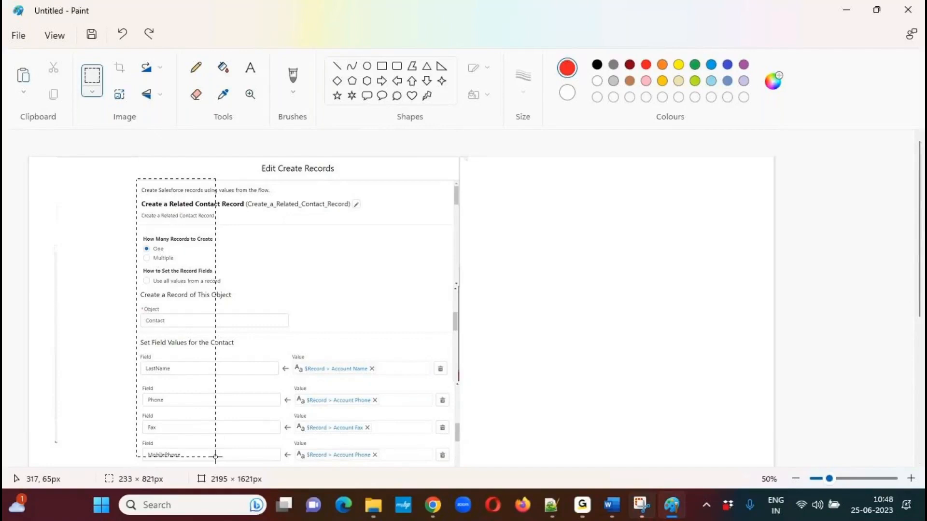
drag(283, 474, 461, 466)
drag(461, 462, 461, 463)
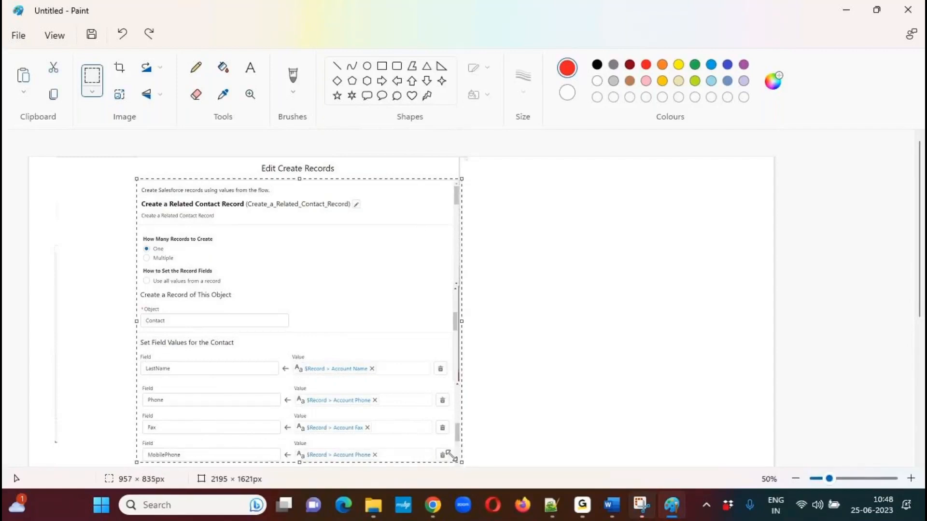
Switch to Word, paste the copied upper part on a new line below the decision capture and add another line.
click(613, 507)
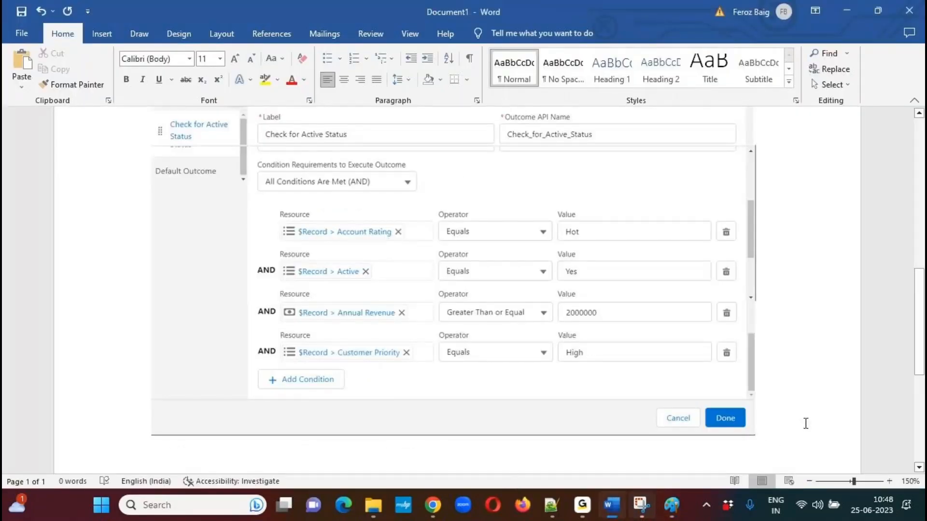
key(Return)
key(ctrl+v)
key(Return)
Switch back to Paint, then select and copy the lower part from the Title row through the outlined AccountId row.
key(alt+Tab)
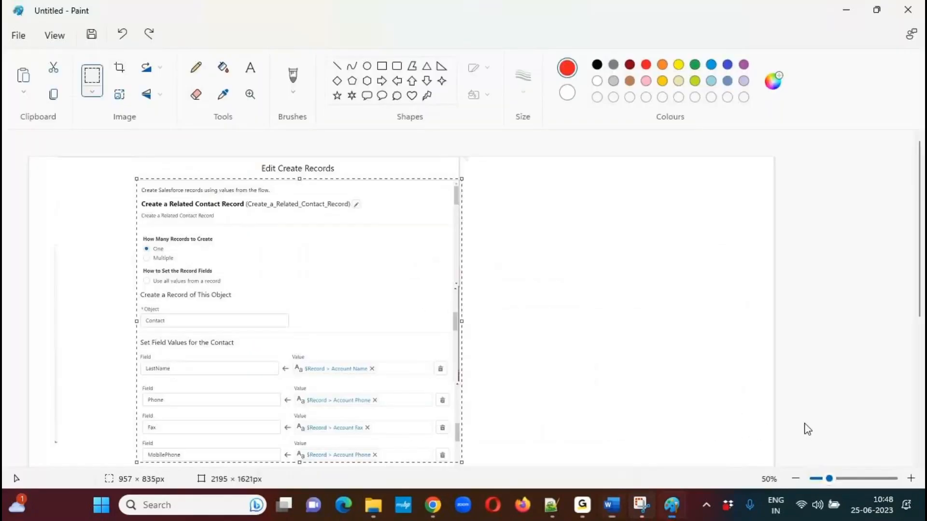
drag(921, 242, 911, 379)
click(629, 243)
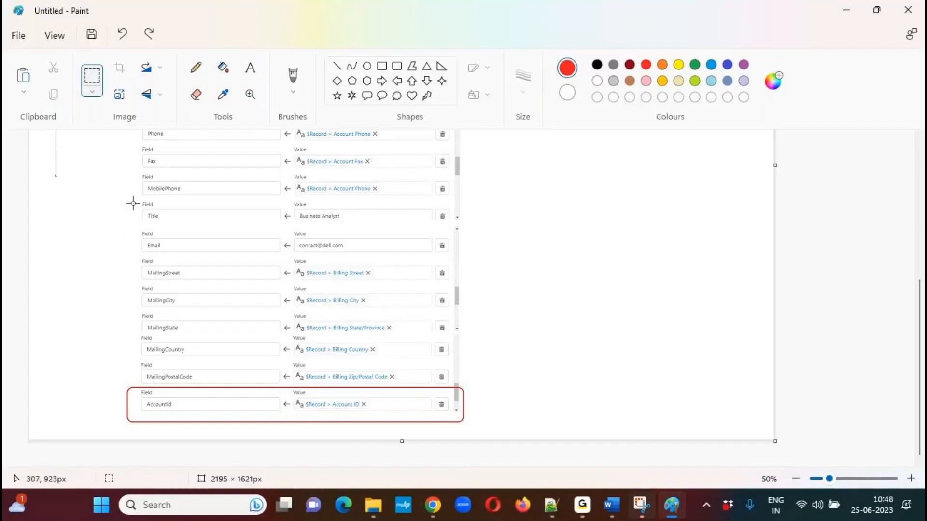
drag(140, 199, 273, 451)
click(638, 265)
drag(125, 199, 470, 428)
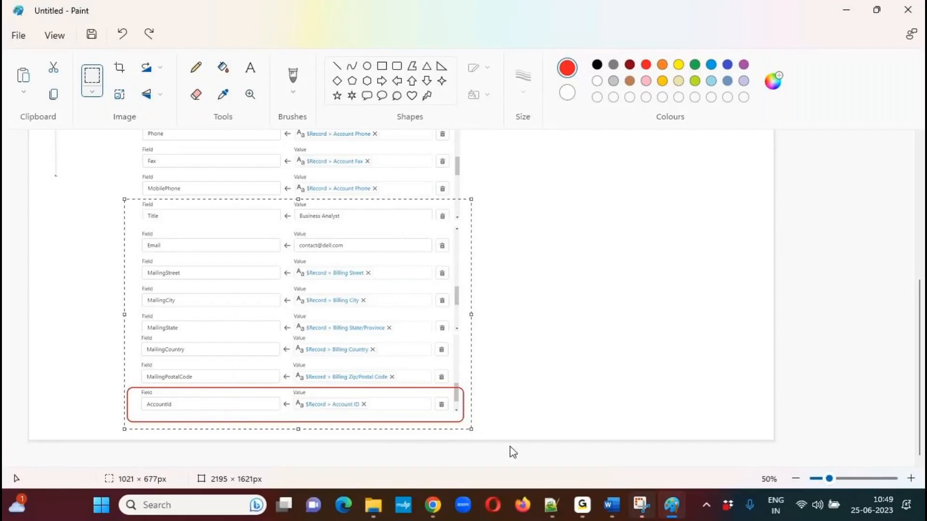
Switch to Word and paste the Title-to-AccountId part after the upper Create Records capture.
mouse_move(611, 505)
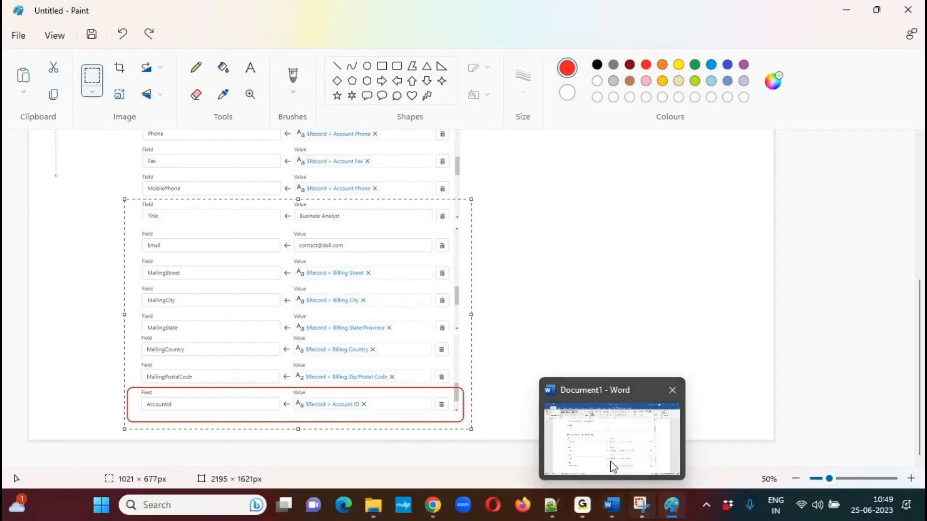
click(610, 453)
key(ctrl+v)
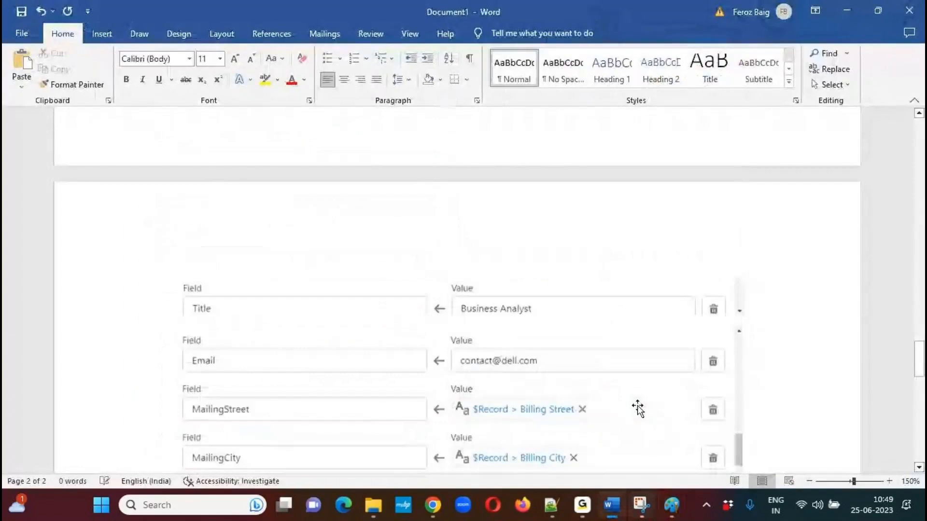
Start saving the new document and open the folder browser to choose its location.
drag(924, 385, 924, 140)
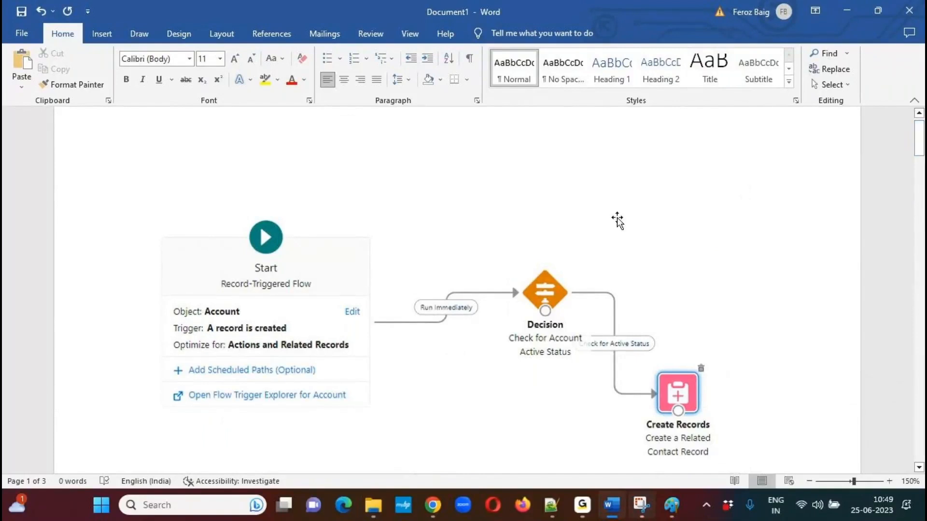
click(23, 34)
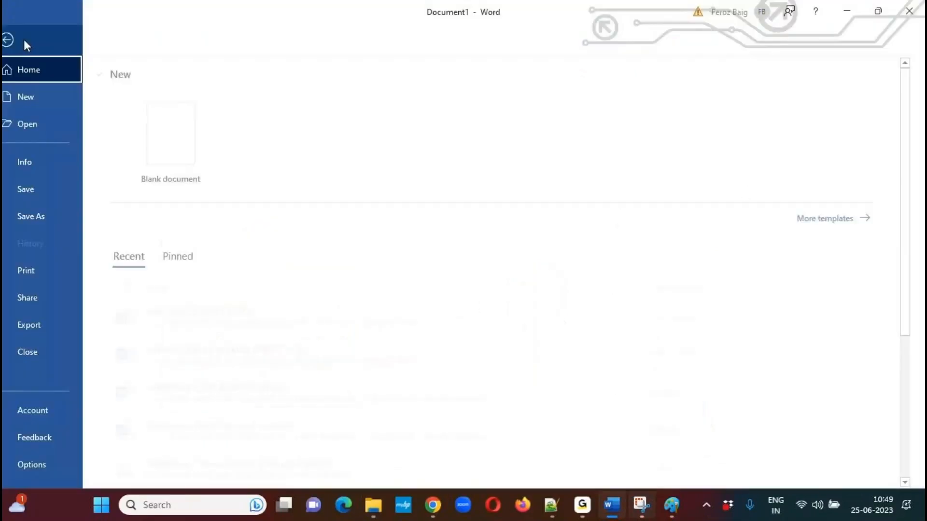
click(51, 190)
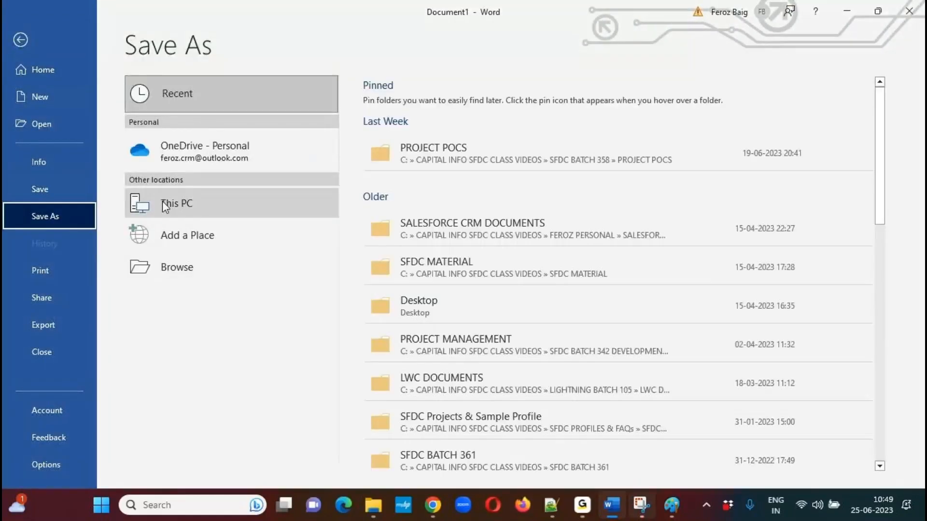
click(49, 190)
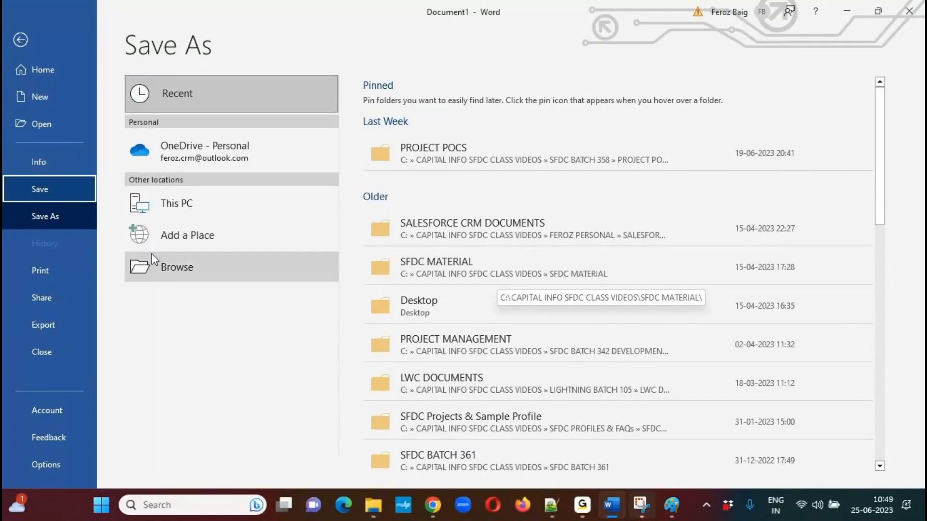
click(188, 275)
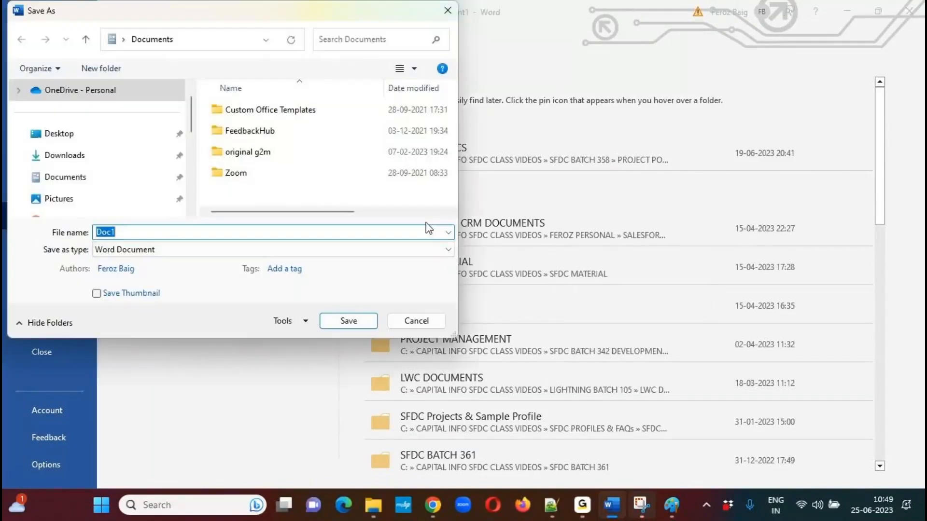
Browse to CAPITAL INFO SFDC CLASS VIDEOS, SFDC BATCH 366, and open its DEVELOPMENT VIDEOS folder as the save location.
scroll(193, 126, down, 2)
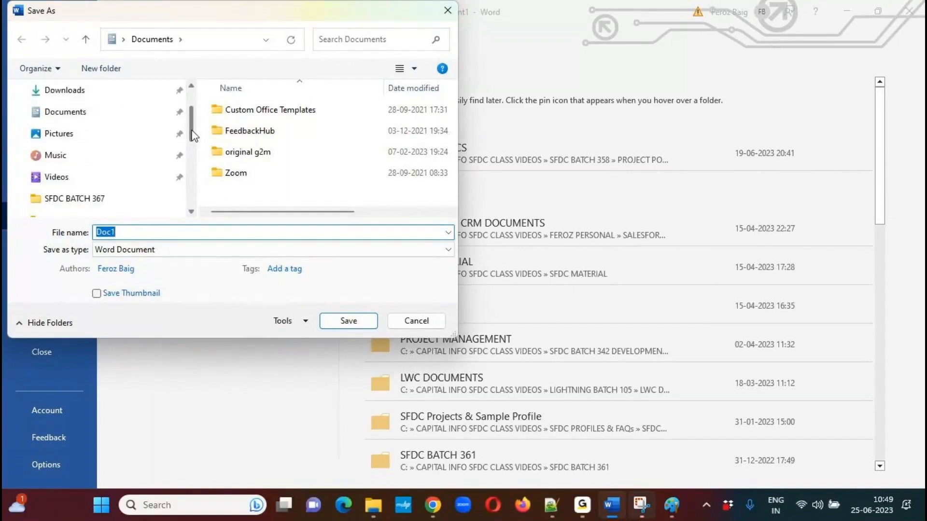
scroll(193, 155, down, 1)
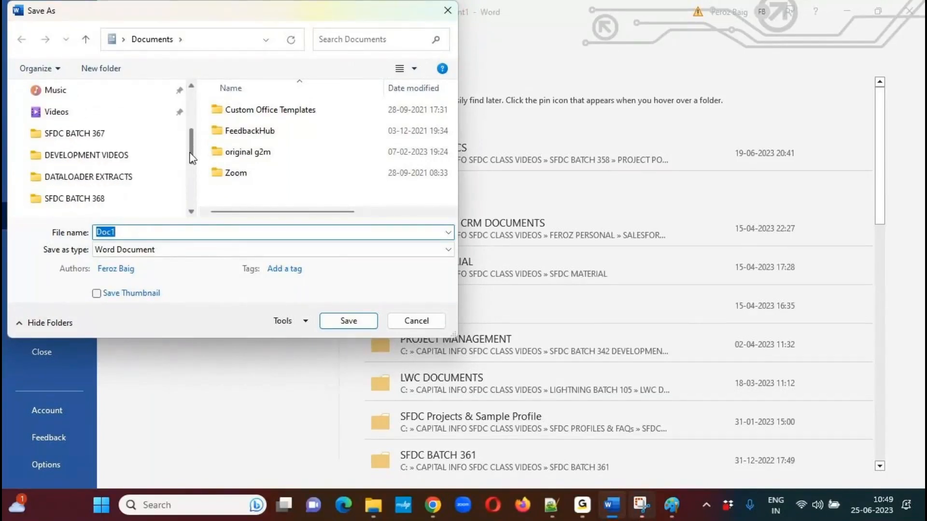
click(106, 155)
click(142, 39)
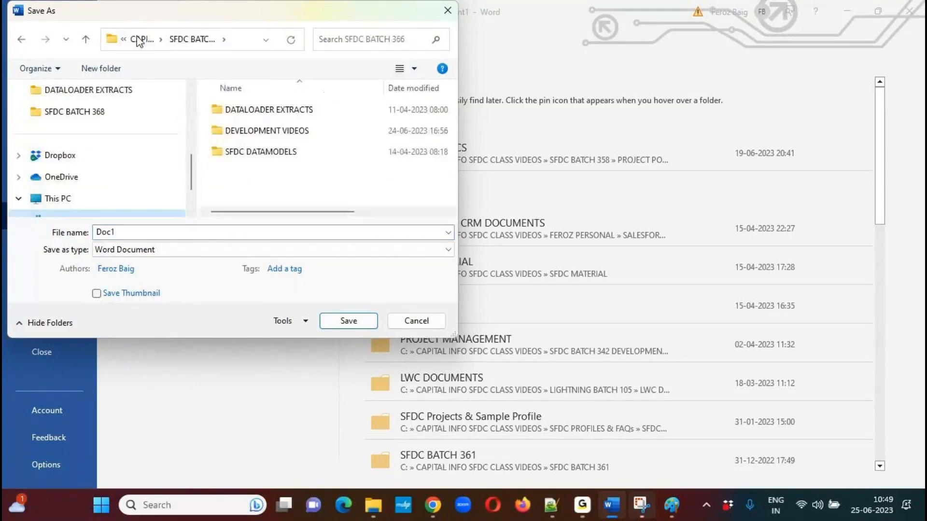
click(142, 39)
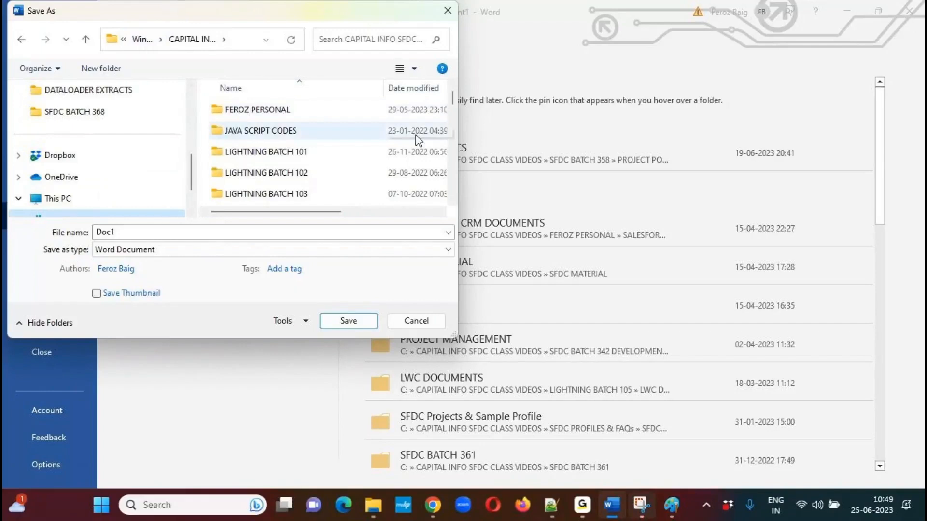
drag(453, 97, 453, 169)
double_click(304, 170)
double_click(269, 132)
Name the file Lightning Flows and save it as a Word Document.
click(162, 232)
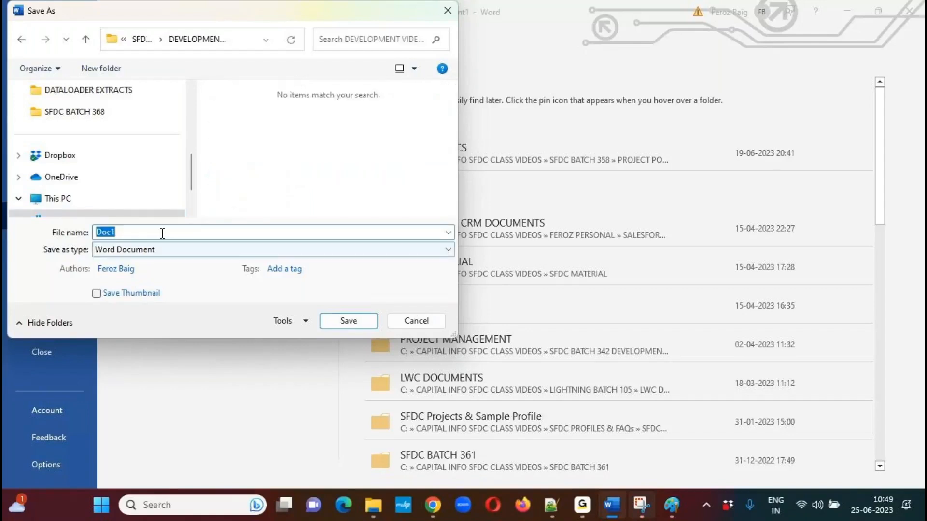
text(Flows)
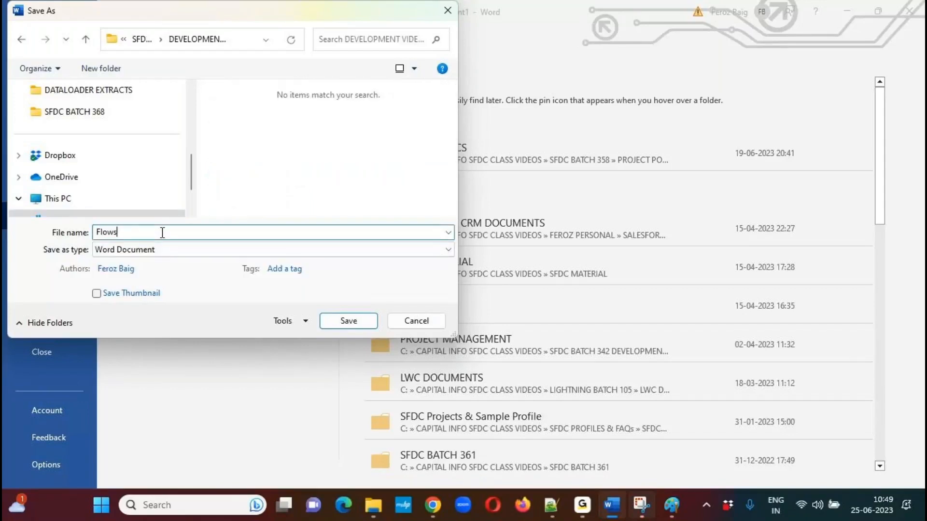
text(Lightning)
click(358, 322)
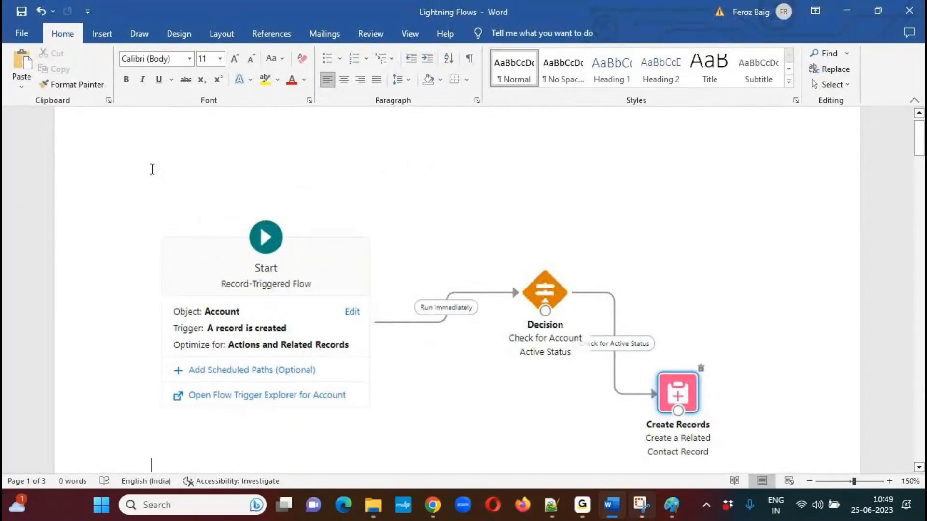
Insert a blank line above the flow canvas capture and place the cursor on it.
double_click(152, 168)
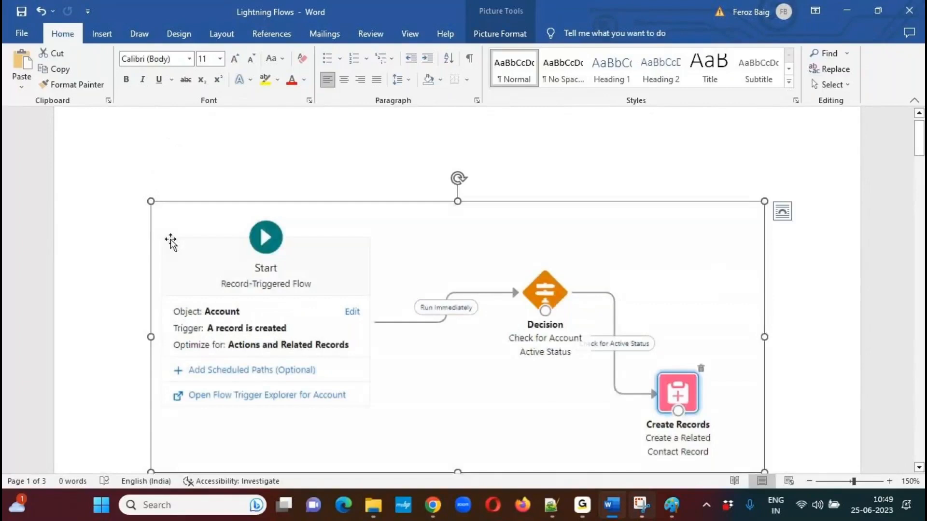
drag(170, 241, 261, 234)
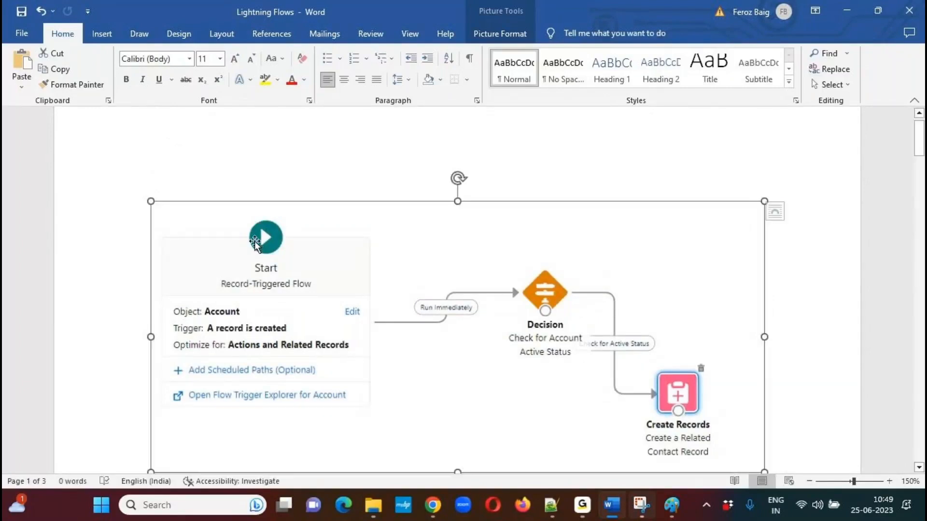
click(145, 190)
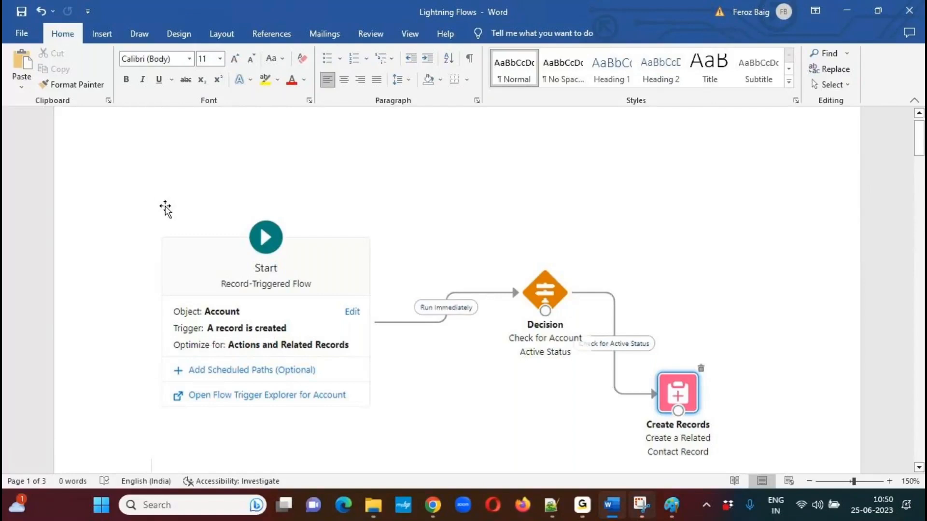
key(Return)
key(Up)
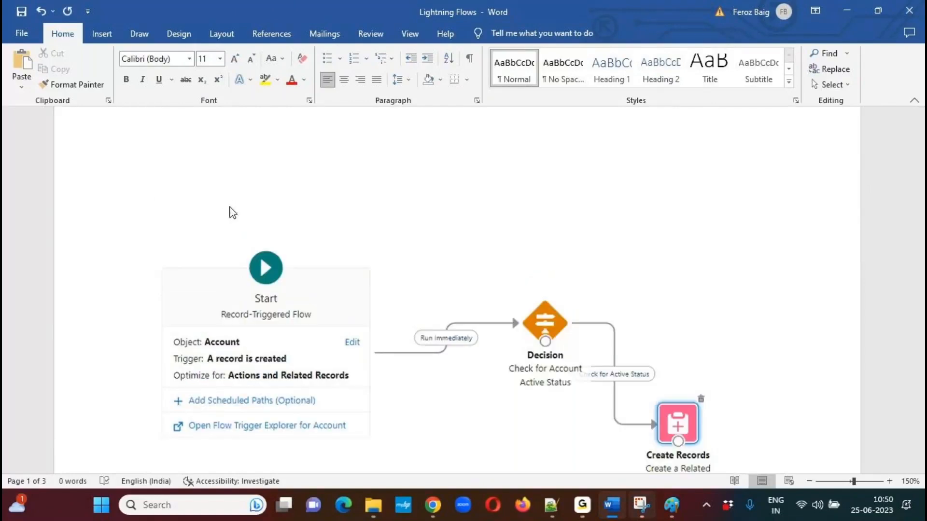
Write "UseCase: Configure a Flow on Account Object, to Create a Related Contact Record for the Account." on the blank line.
text(UseCase: Cre)
key(BackSpace)
key(BackSpace)
text(onfigure a Flow on Account Object,)
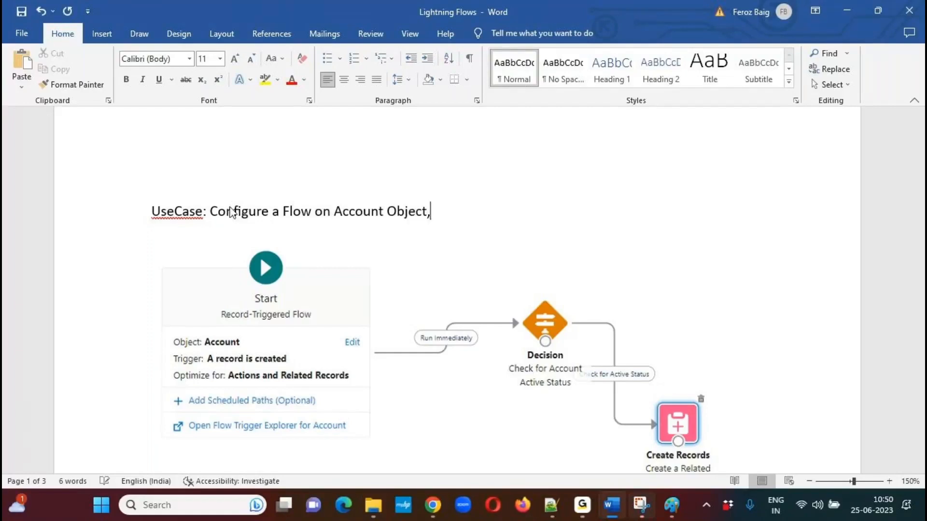
text( to Create a Related C)
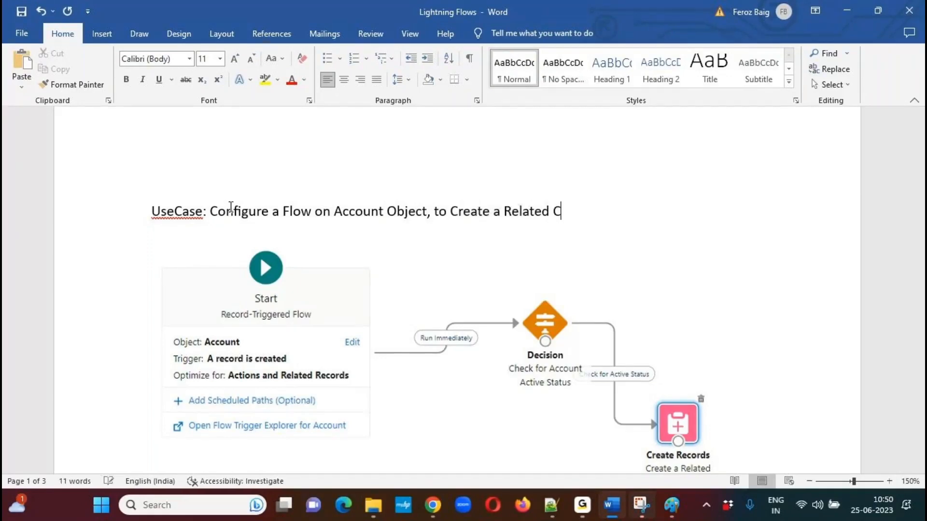
text(ontact Record)
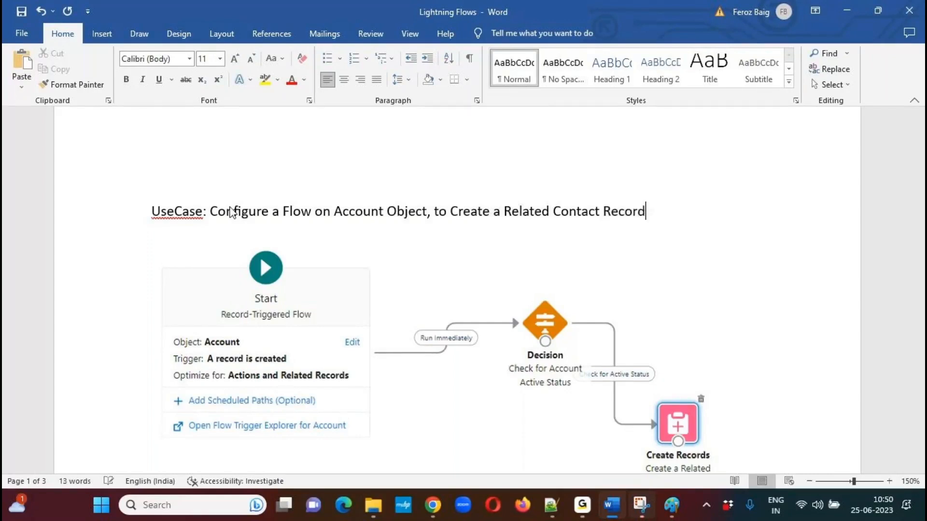
text( for the Account.)
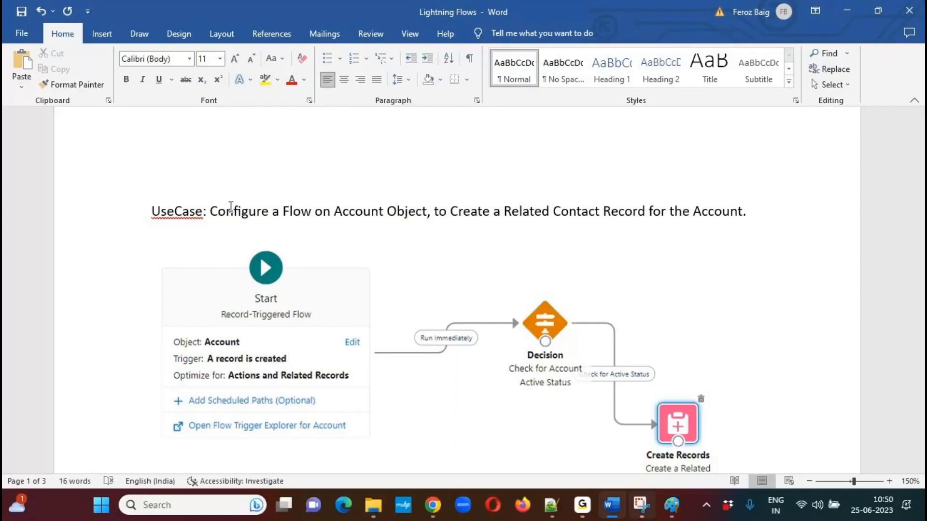
Make the whole UseCase sentence bold.
triple_click(230, 206)
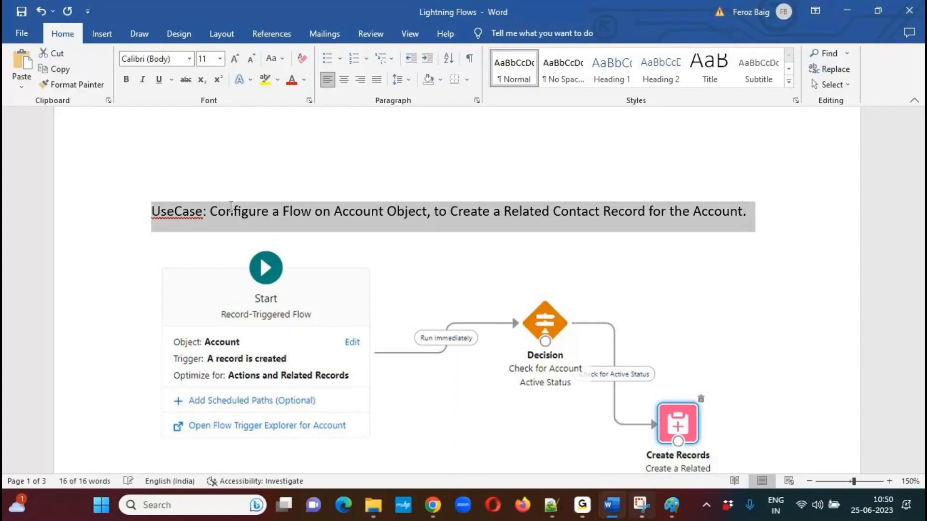
key(ctrl+b)
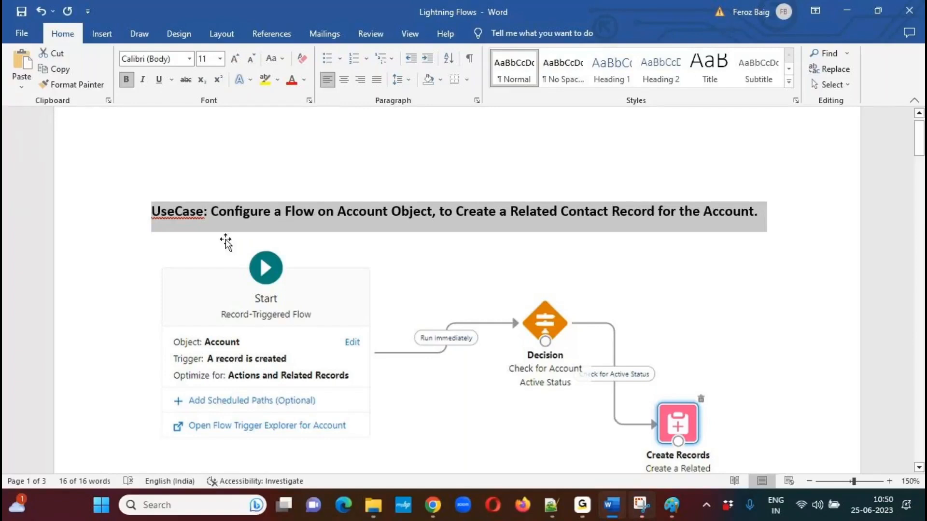
click(274, 211)
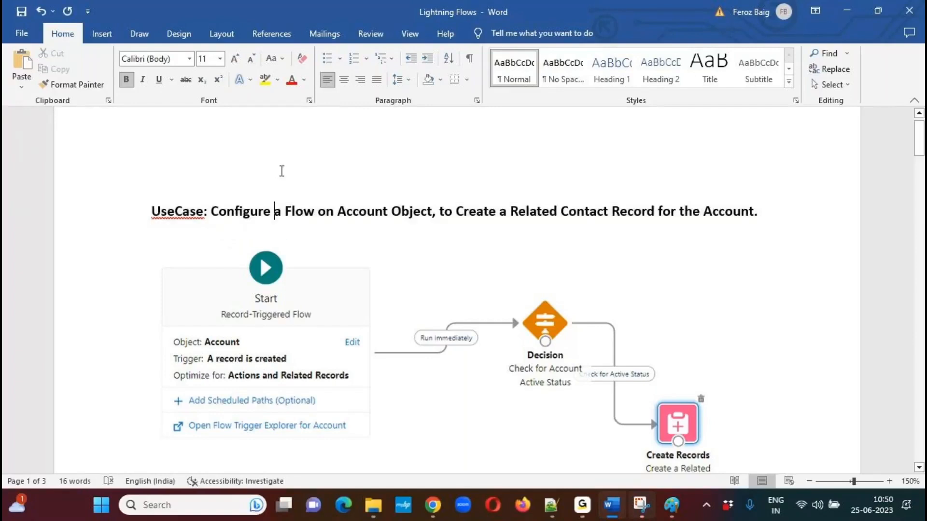
click(470, 256)
key(alt+Tab)
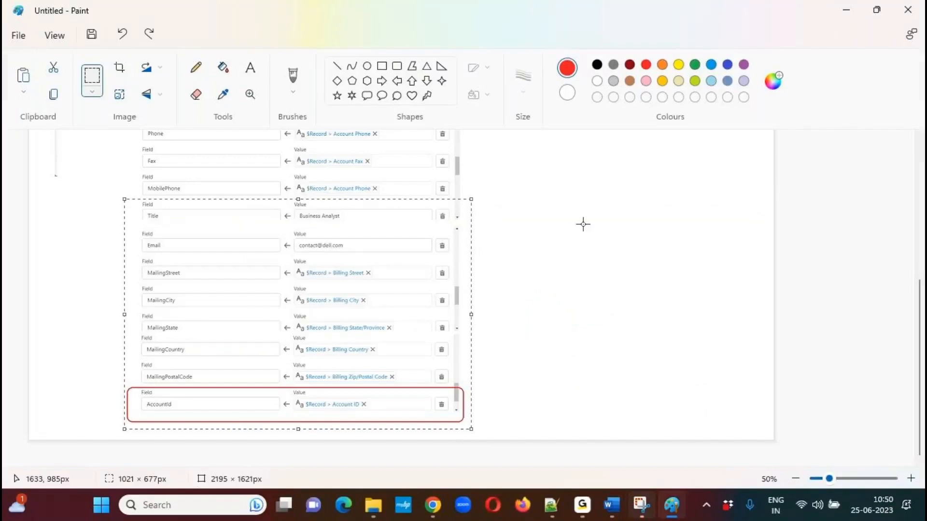
key(alt+Tab)
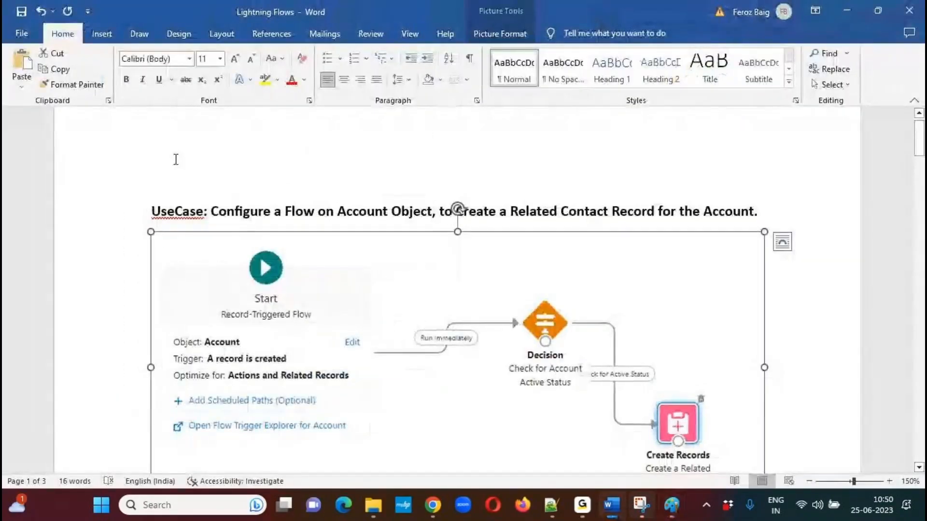
Save the Lightning Flows document with its UseCase heading.
click(130, 145)
click(22, 33)
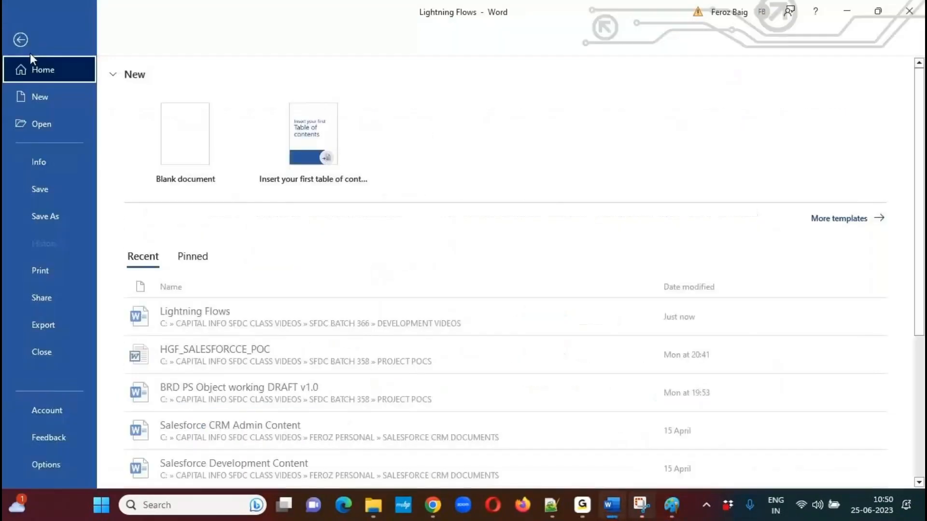
click(50, 191)
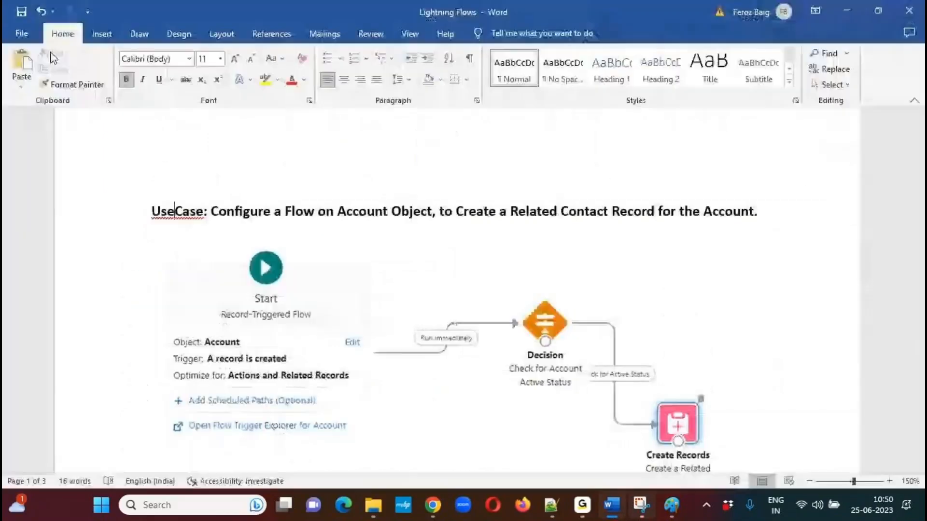
Start saving a copy in the DEVELOPMENT VIDEOS folder and set its file type to PDF.
click(21, 33)
click(46, 216)
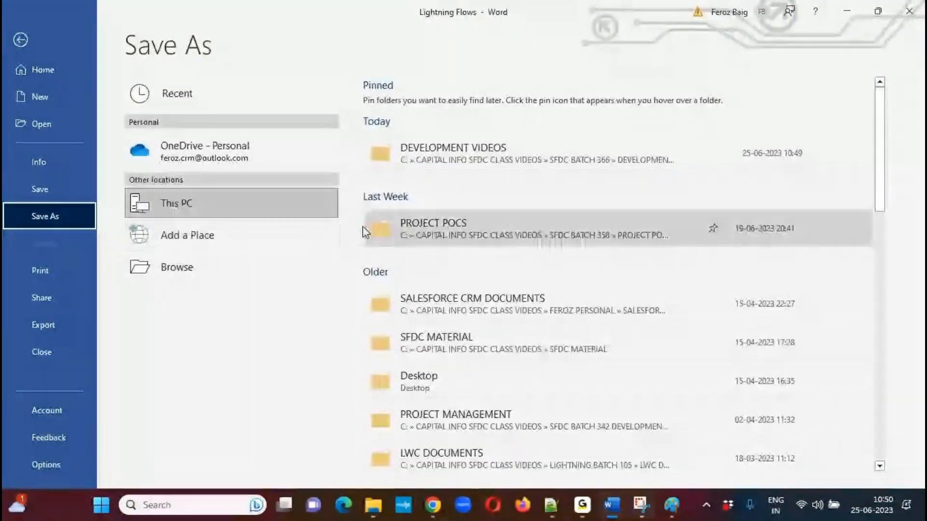
click(555, 159)
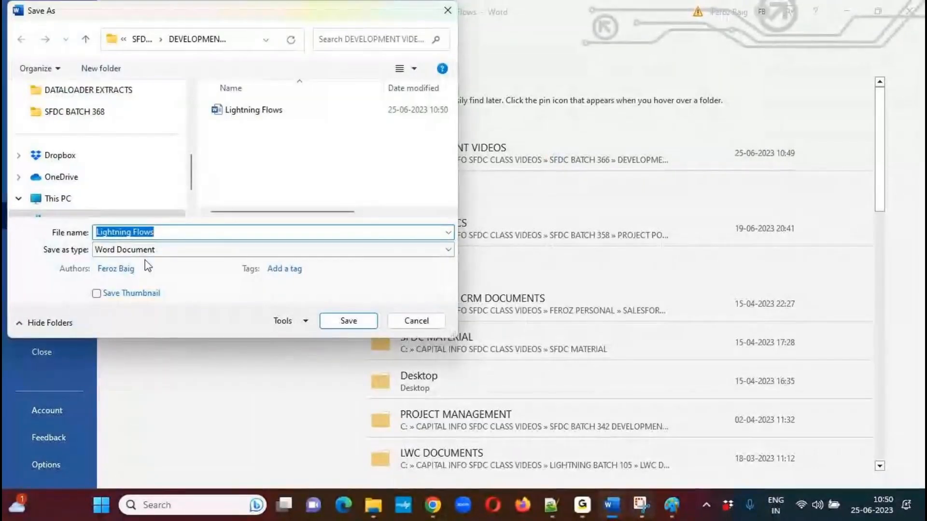
click(188, 251)
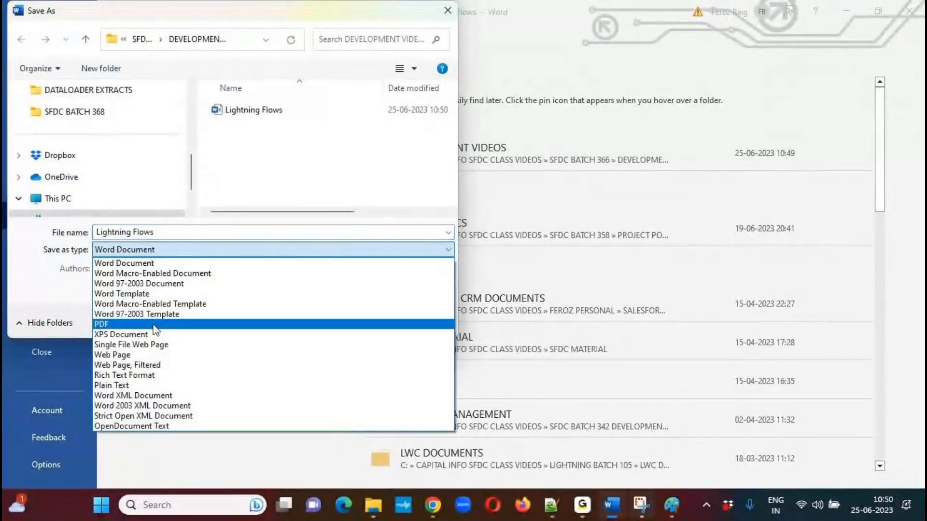
click(154, 324)
Name the PDF copy Lightning Flows UseCase 1 and publish it.
click(192, 233)
click(229, 235)
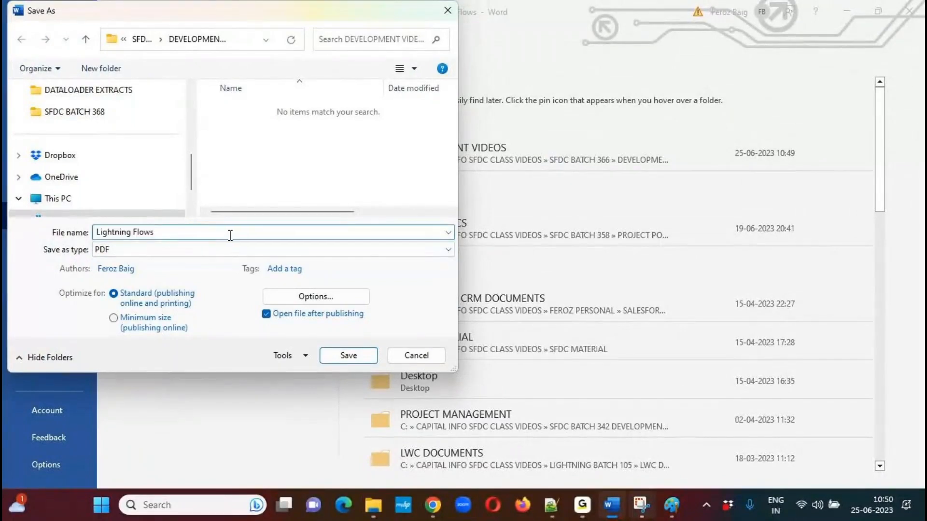
text(USeCas)
key(BackSpace)
key(BackSpace)
key(BackSpace)
key(BackSpace)
key(BackSpace)
text(seCase 1)
key(Return)
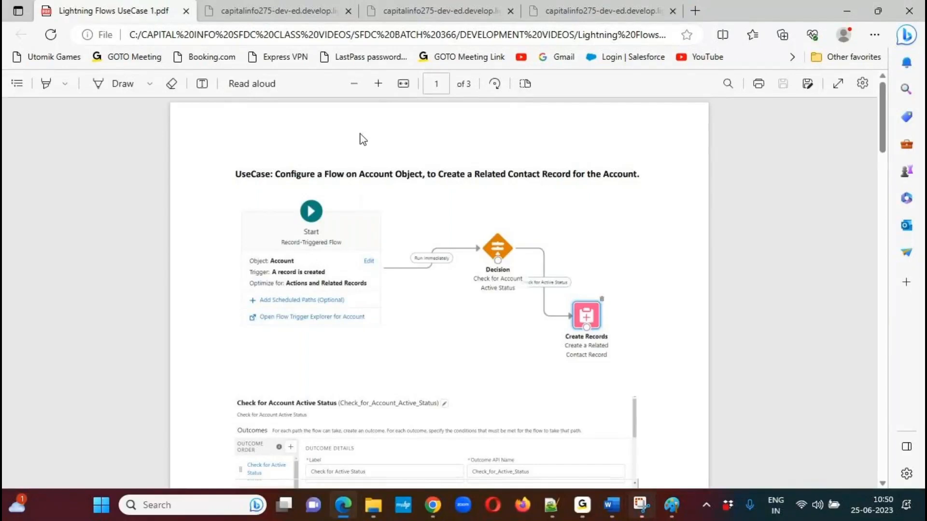
Close the published PDF and the remaining browser tabs, returning to the Word document.
click(186, 11)
click(185, 10)
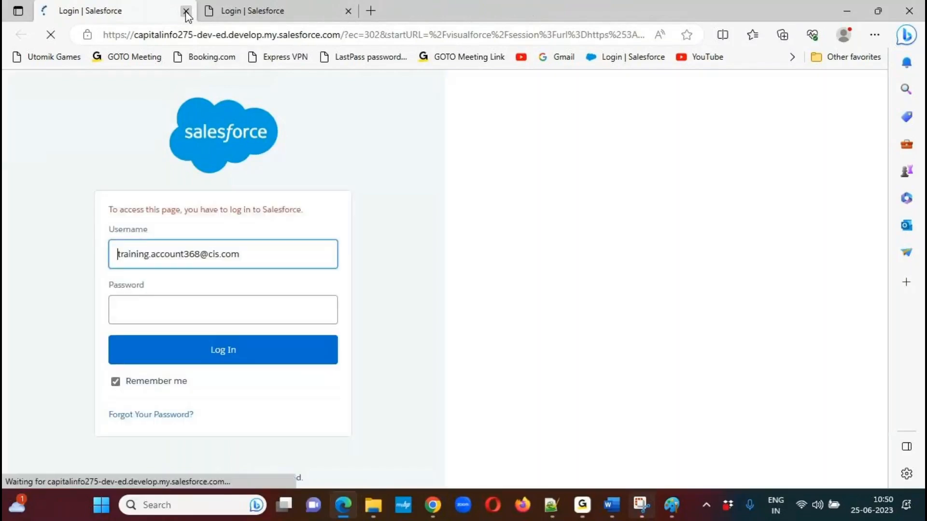
click(186, 10)
click(186, 10)
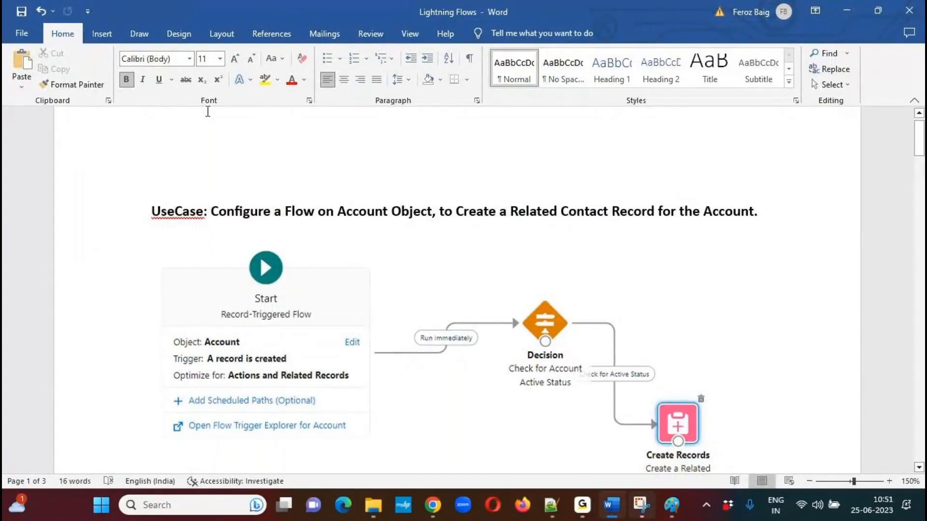
drag(922, 143, 921, 324)
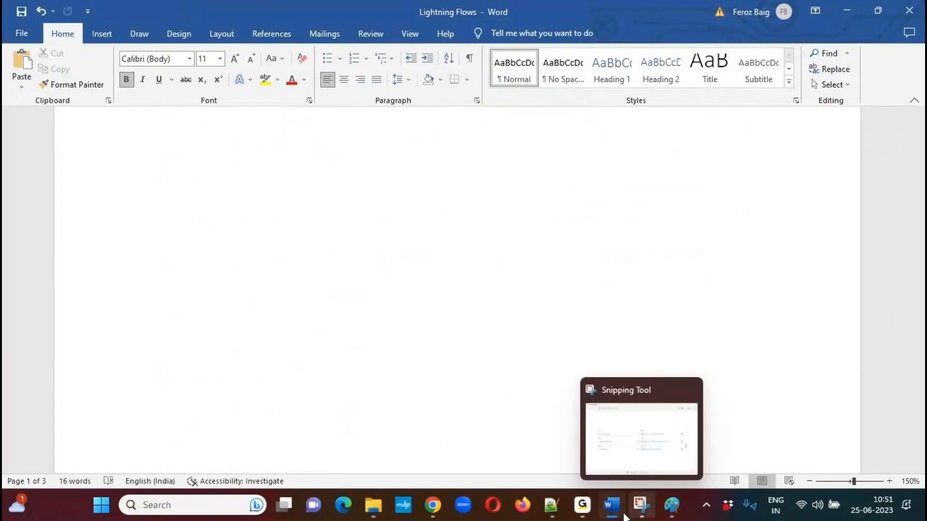
Switch to Automation Rules.txt in Notepad++ and delete the AccountsTrigger code at the end of the file.
click(551, 505)
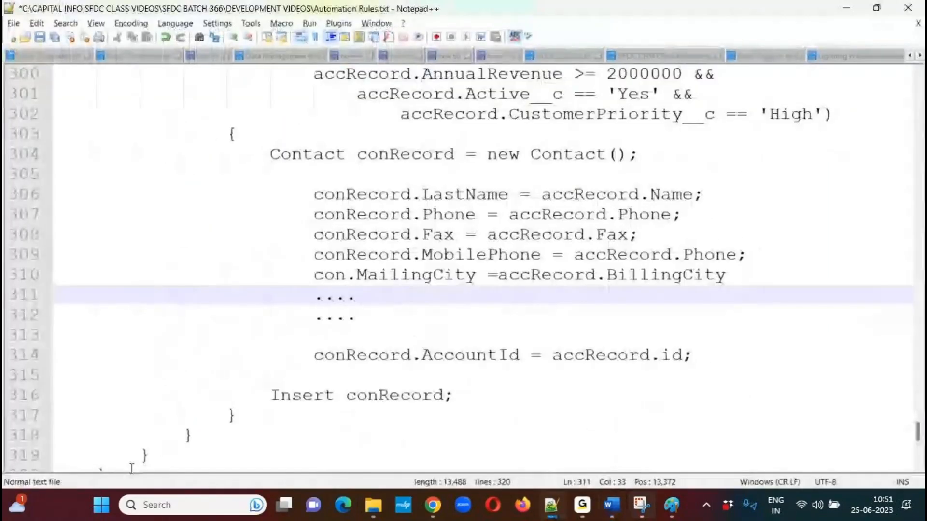
scroll(225, 386, down, 4)
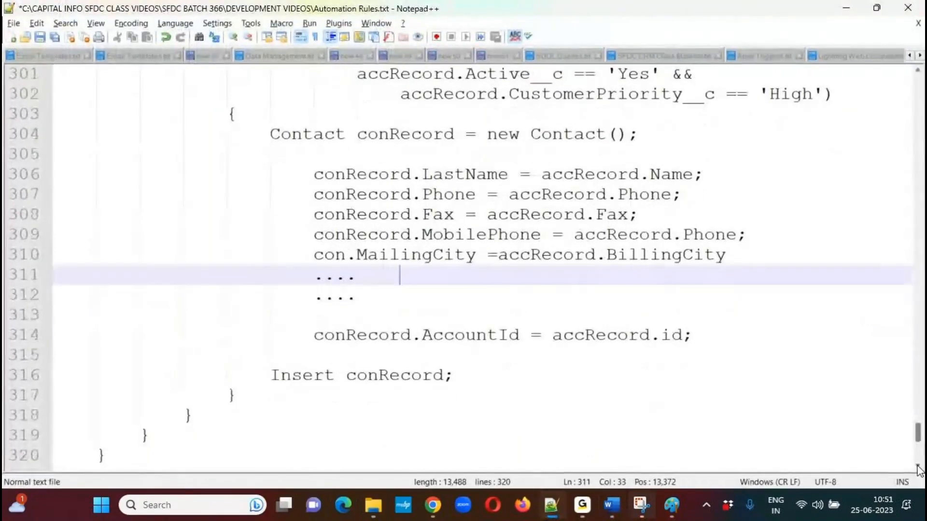
click(226, 386)
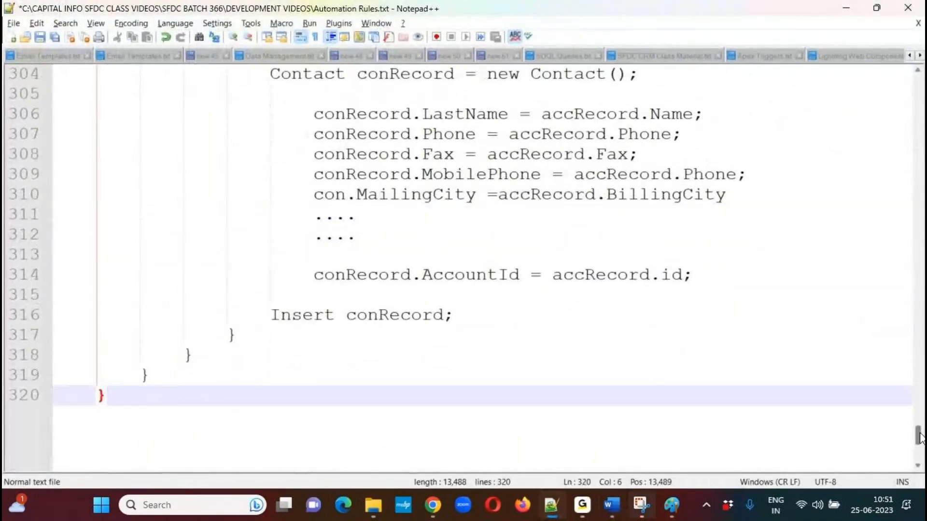
scroll(919, 431, up, 3)
scroll(918, 431, up, 5)
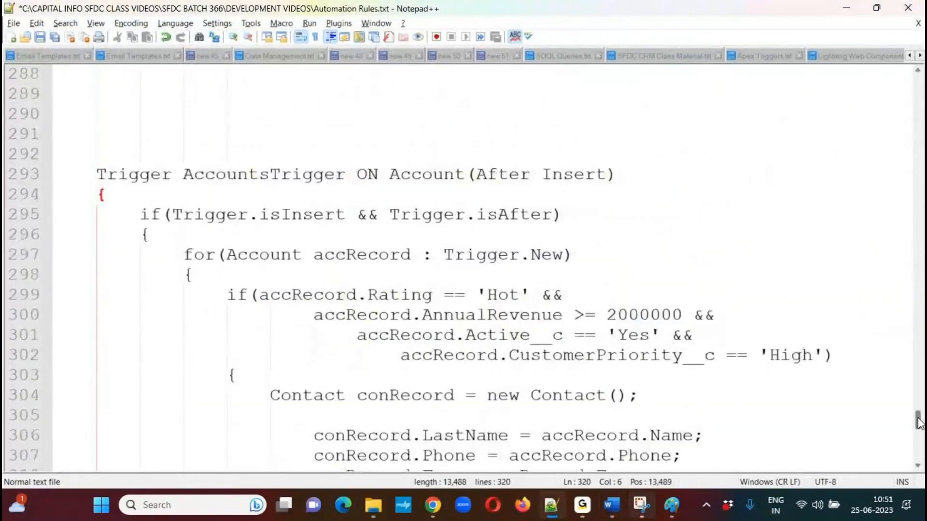
shift+click(117, 189)
key(Delete)
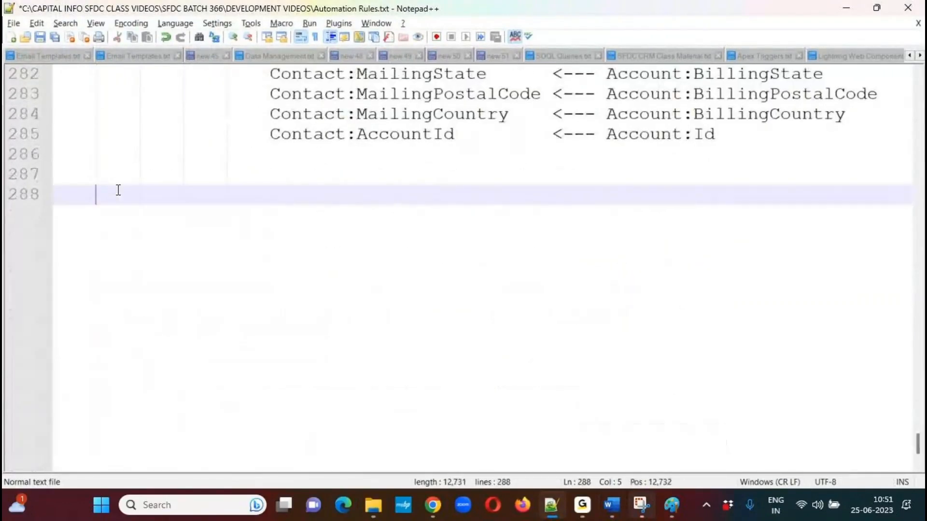
Remove the extra blank line below the Contact-to-Account field mappings and save the text file.
key(Up)
key(Up)
key(Down)
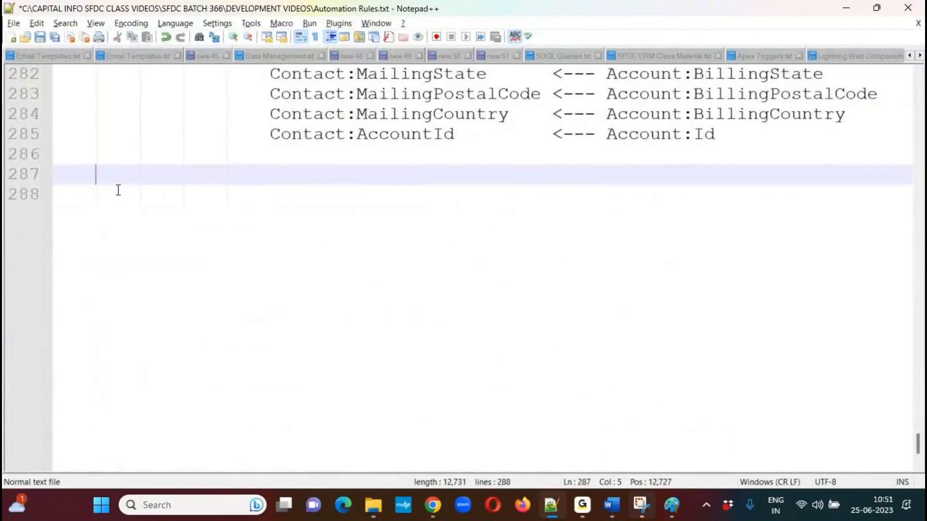
key(Delete)
key(ctrl+s)
Add the heading "UseCase:" underlined with equals signs on line 287, with an indented line below it, and save.
key(Home)
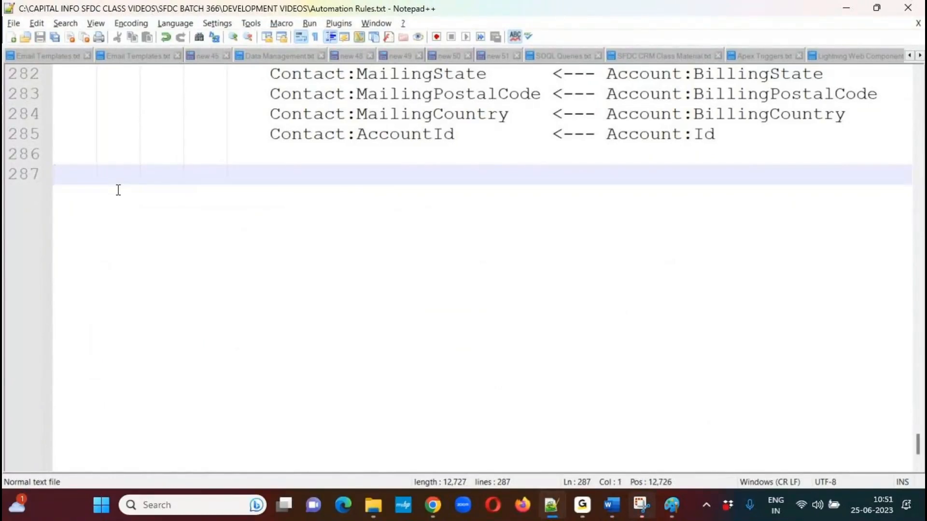
text(USeCase:)
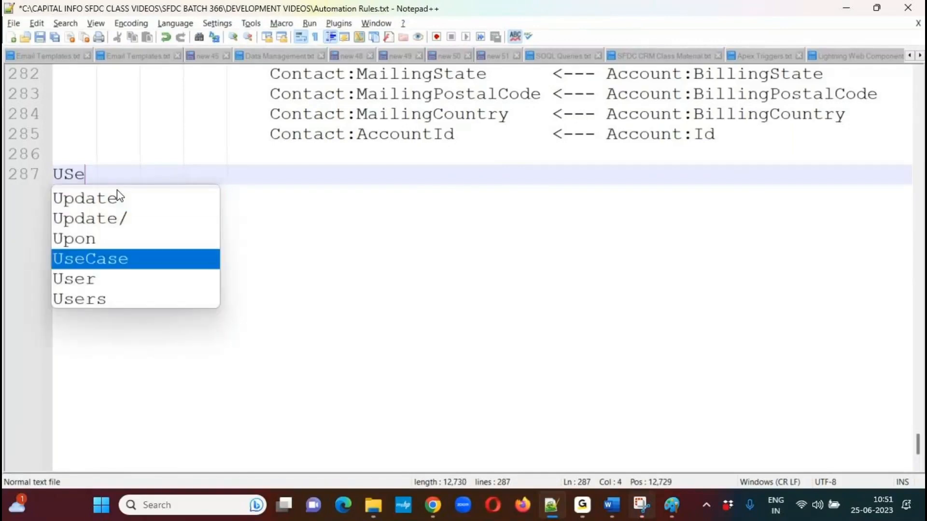
key(BackSpace)
key(BackSpace)
key(BackSpace)
key(BackSpace)
key(BackSpace)
key(BackSpace)
key(BackSpace)
text(seCase)
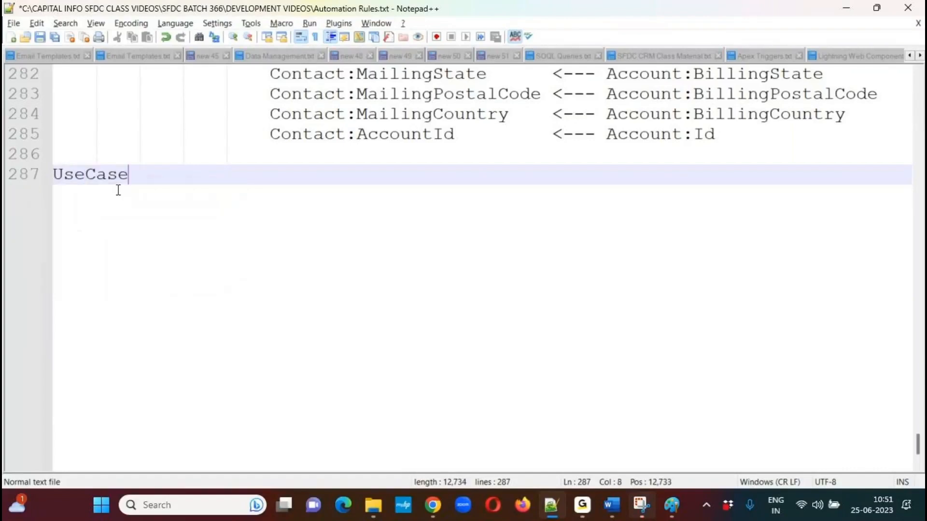
text(:)
key(Return)
text(=========)
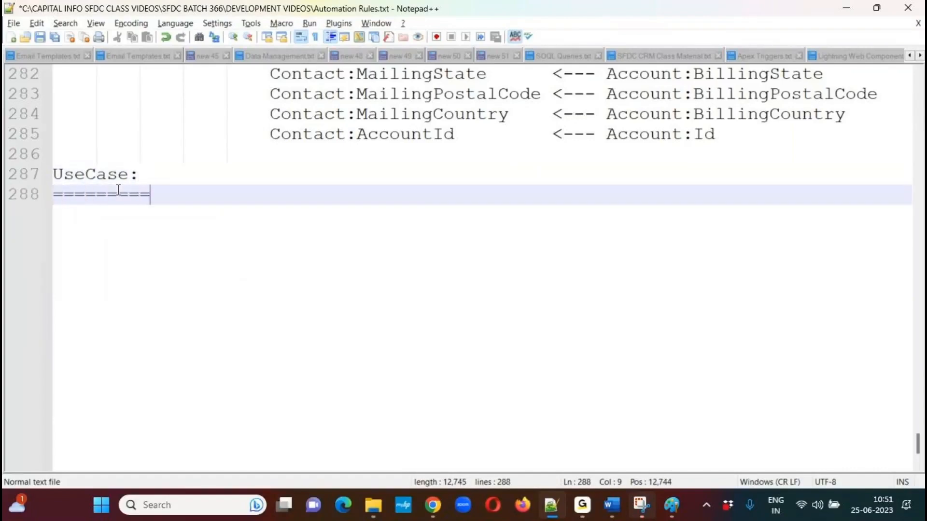
key(BackSpace)
key(Return)
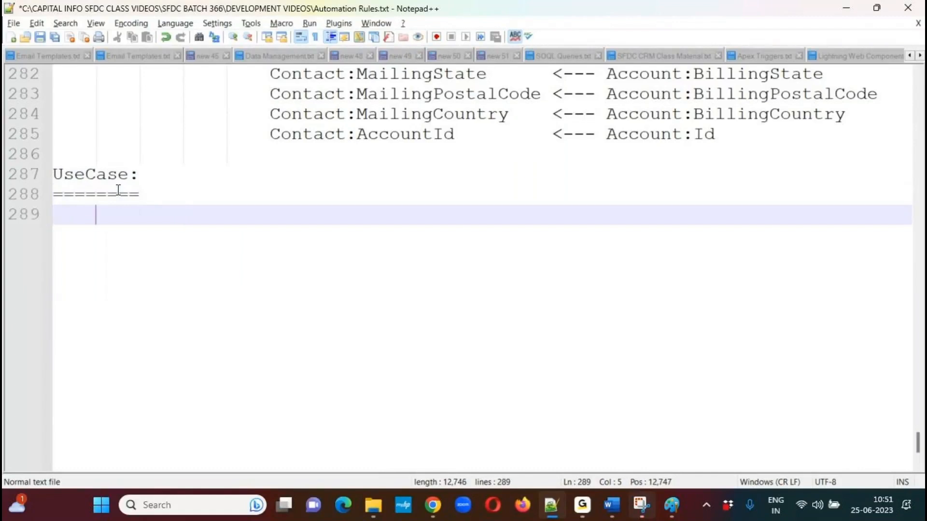
key(ctrl+s)
key(Tab)
key(ctrl+s)
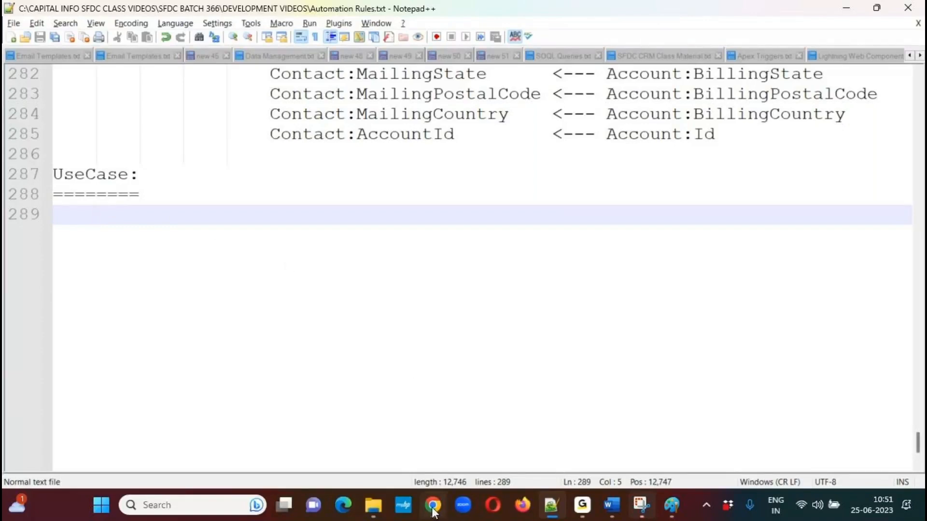
Switch to Chrome, leave the Edit Create Records dialog, and close the Flow Builder and Flows tabs.
mouse_move(433, 505)
click(435, 400)
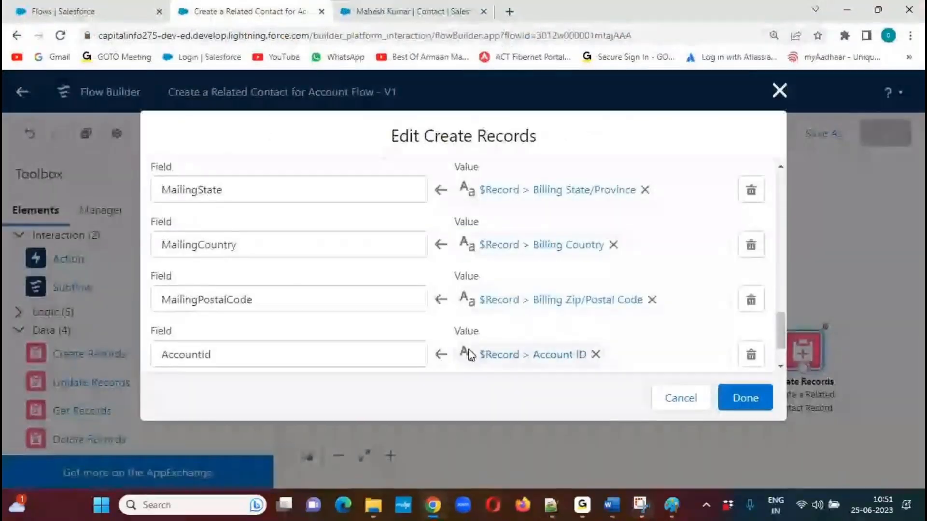
click(779, 90)
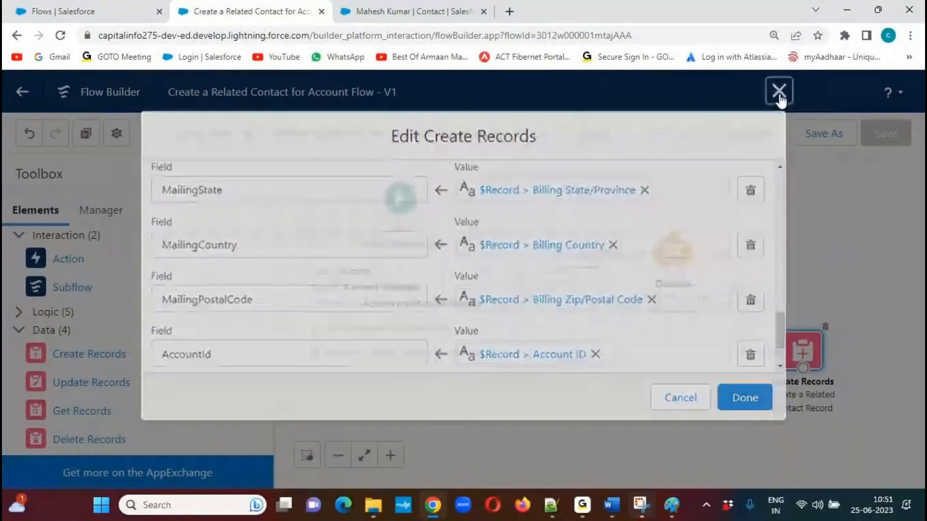
click(321, 11)
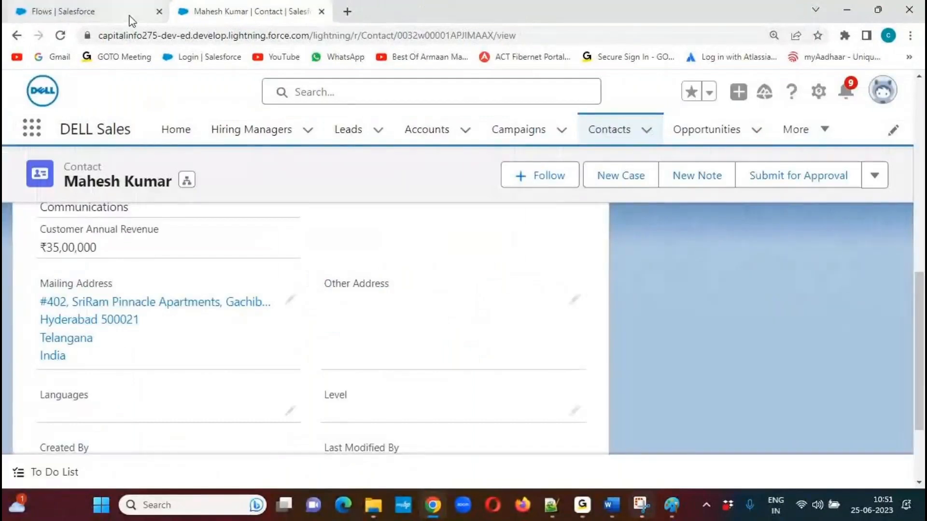
click(158, 12)
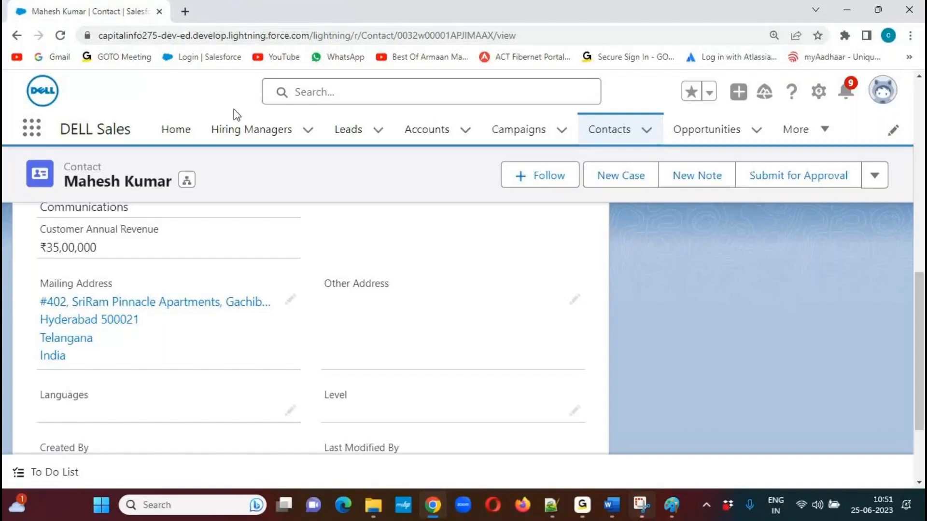
Open the Edge Communications account from the All Accounts list.
drag(919, 320, 923, 128)
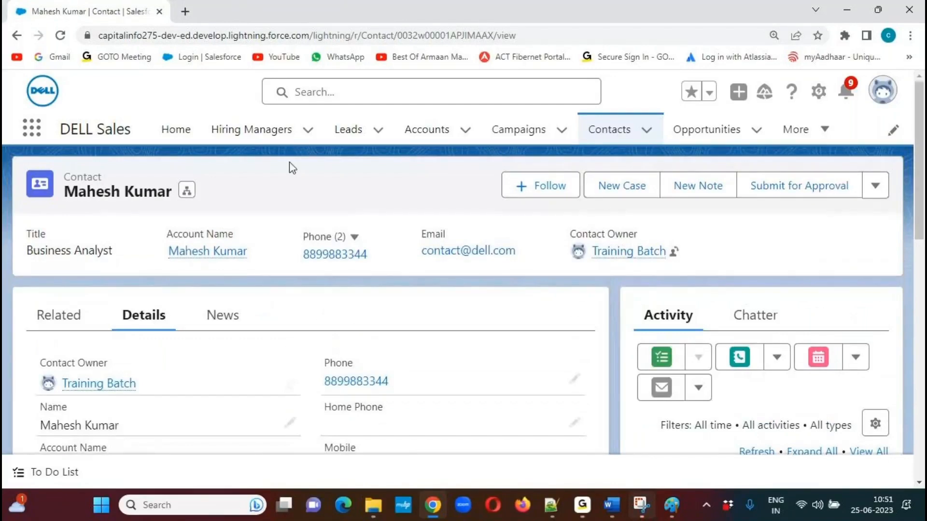
click(427, 129)
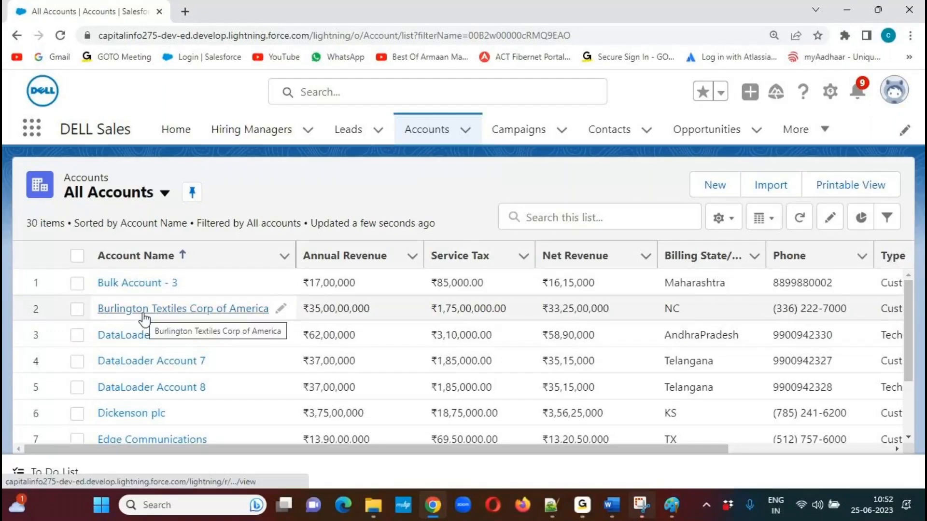
click(125, 437)
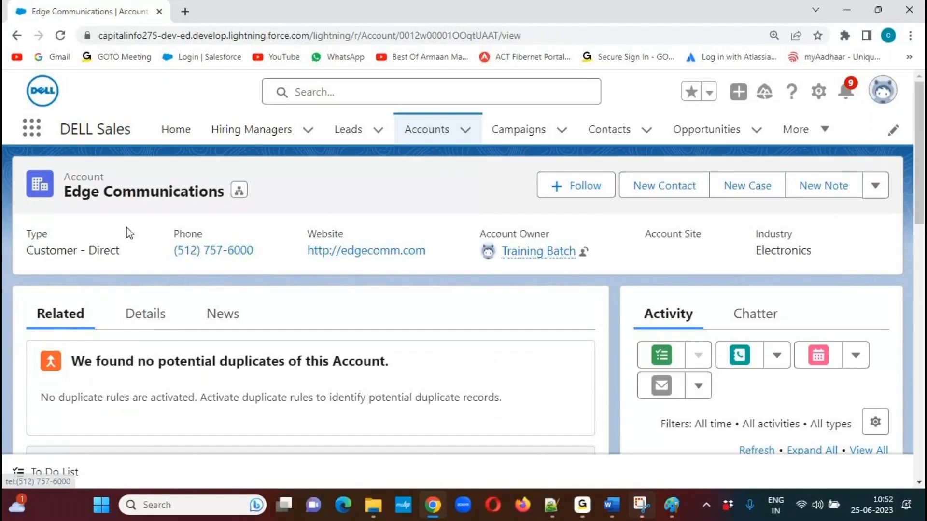
Review the account's detail fields, such as rating, phone, fax and annual revenue.
click(147, 319)
scroll(922, 166, down, 3)
drag(920, 175, 918, 200)
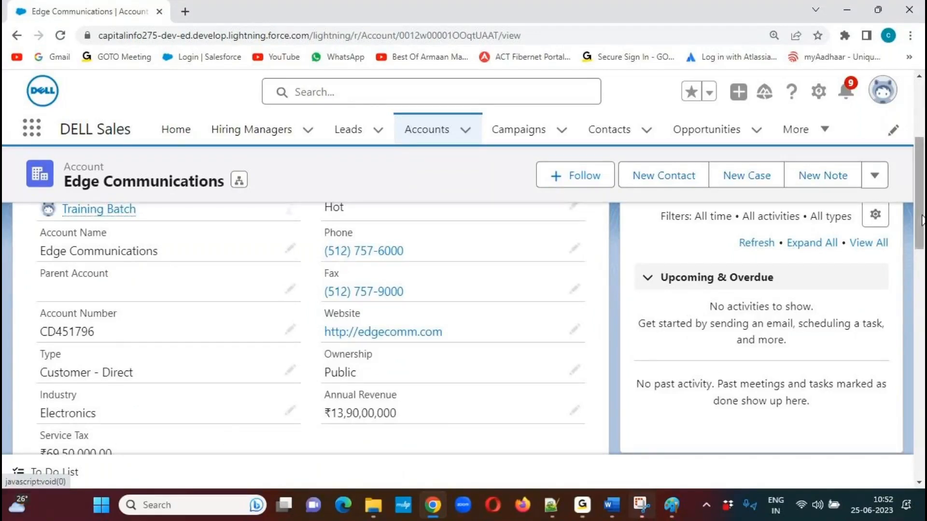
scroll(919, 226, down, 1)
drag(920, 227, 923, 171)
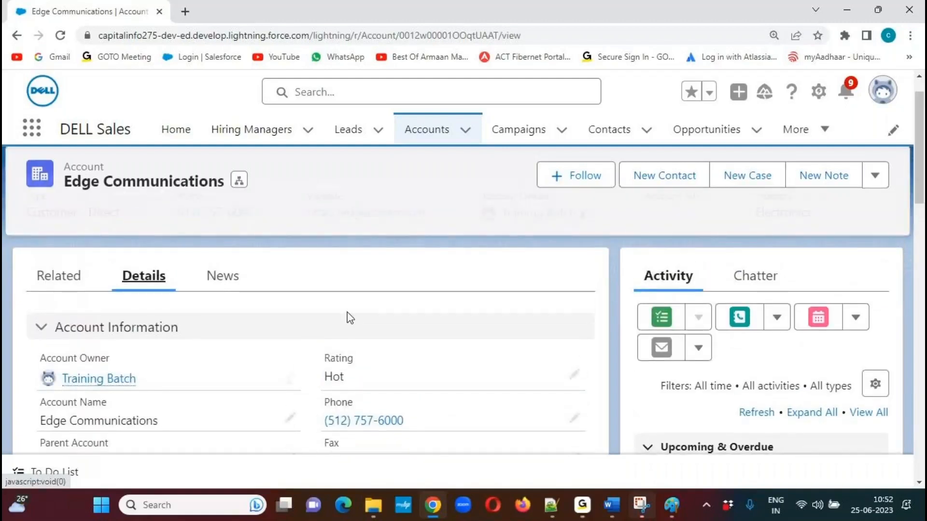
Start a new contact from the Contacts related list of the Edge Communications account.
click(57, 285)
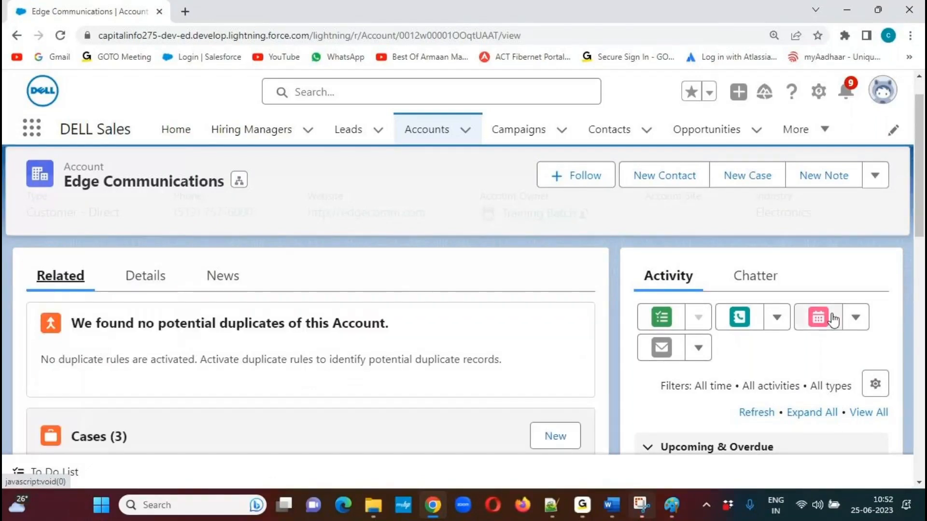
drag(922, 216, 890, 353)
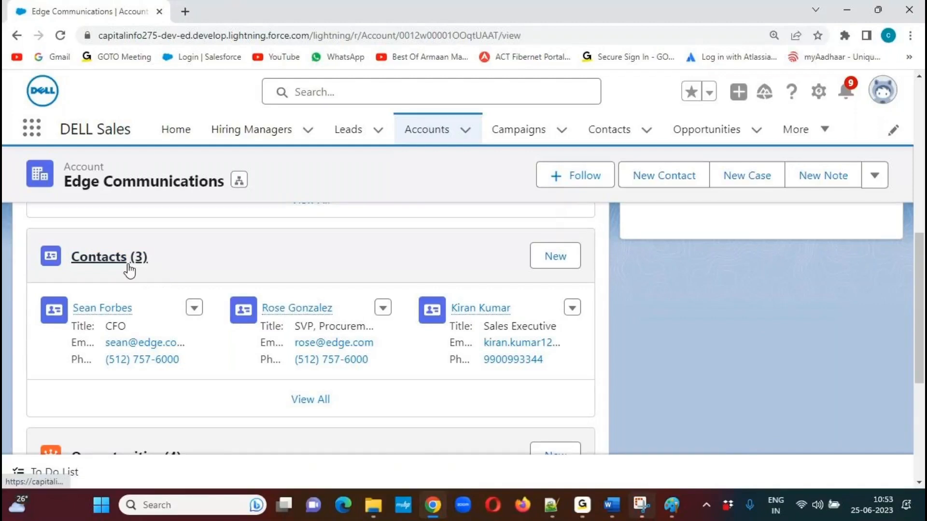
click(552, 263)
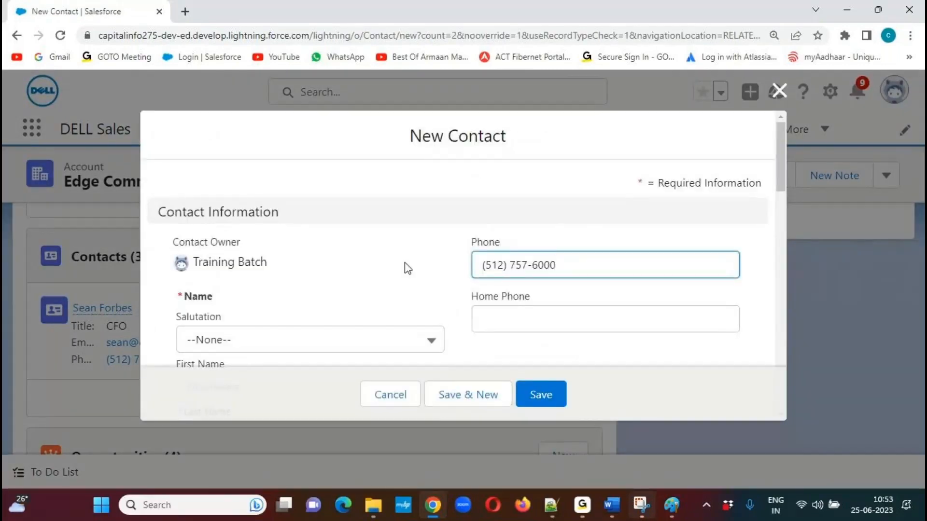
Examine the prefilled Account Name, Phone, Fax and Mailing Address fields in the New Contact form.
drag(410, 136, 511, 140)
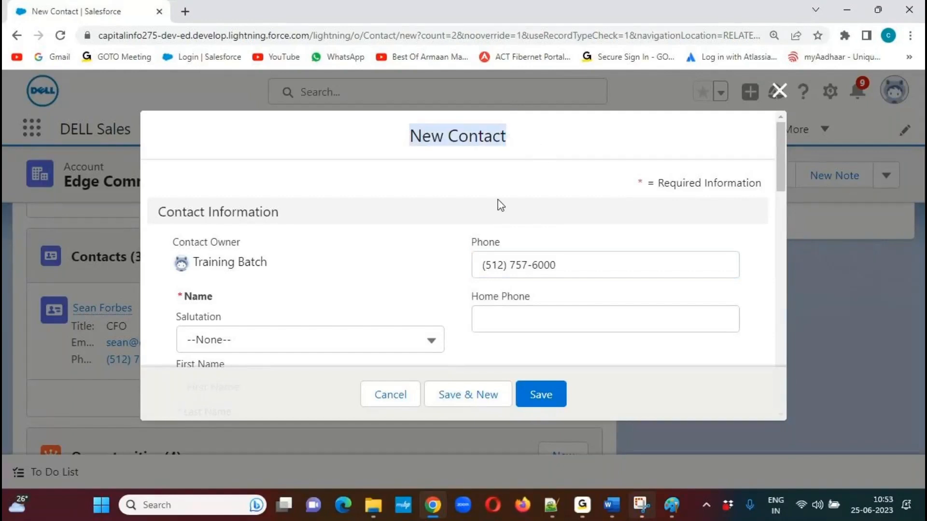
drag(782, 141, 778, 203)
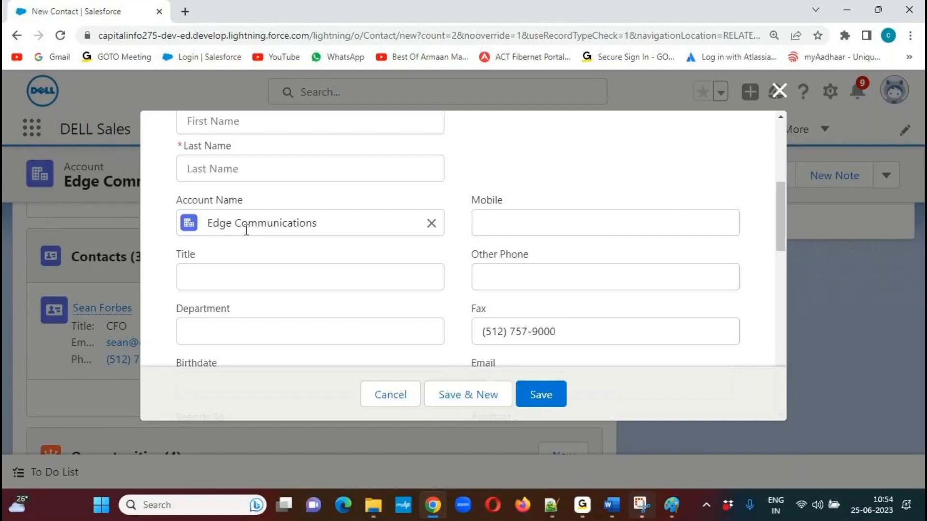
drag(782, 220, 764, 179)
drag(480, 249, 576, 249)
drag(781, 164, 779, 242)
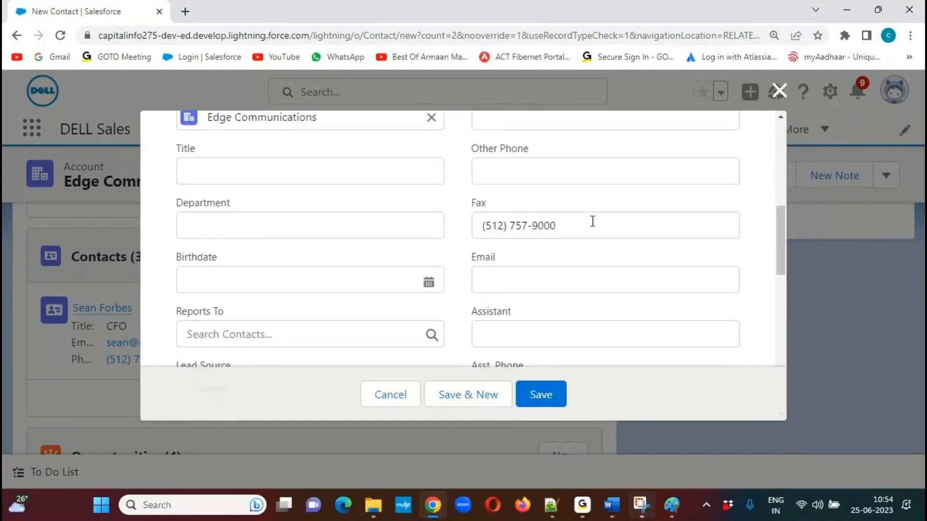
drag(556, 225, 466, 231)
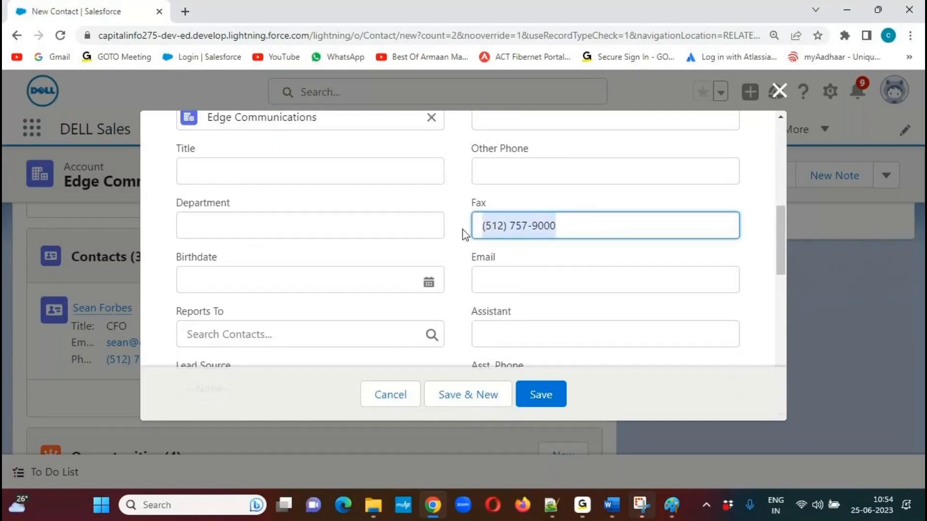
click(779, 236)
drag(779, 237, 779, 317)
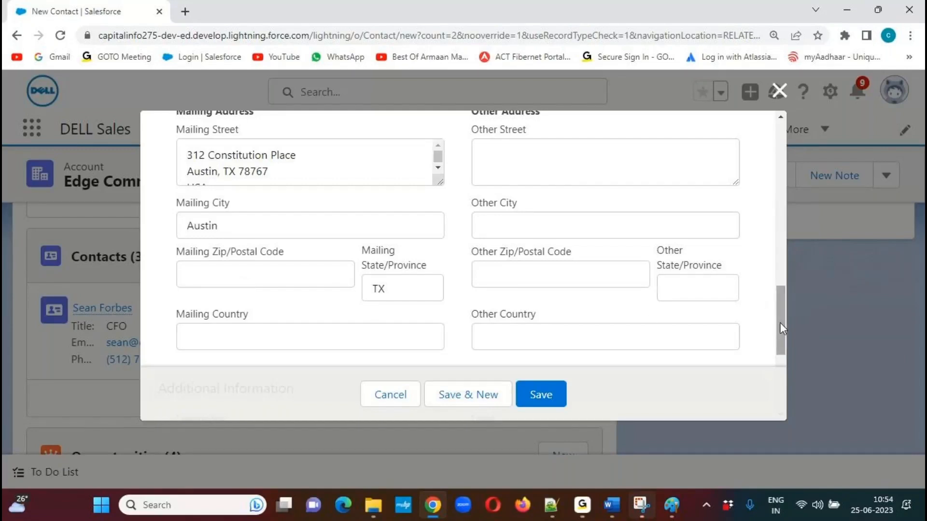
scroll(781, 318, up, 2)
drag(781, 303, 769, 183)
Enter the first name Test and last name Contact Record 1, and try to save the contact.
click(215, 285)
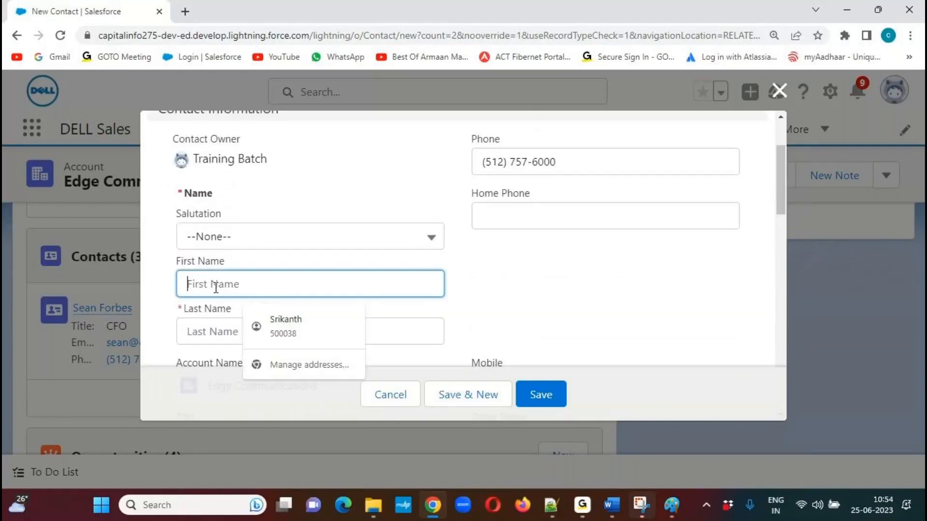
text(Test)
key(Tab)
text(Contact Reco)
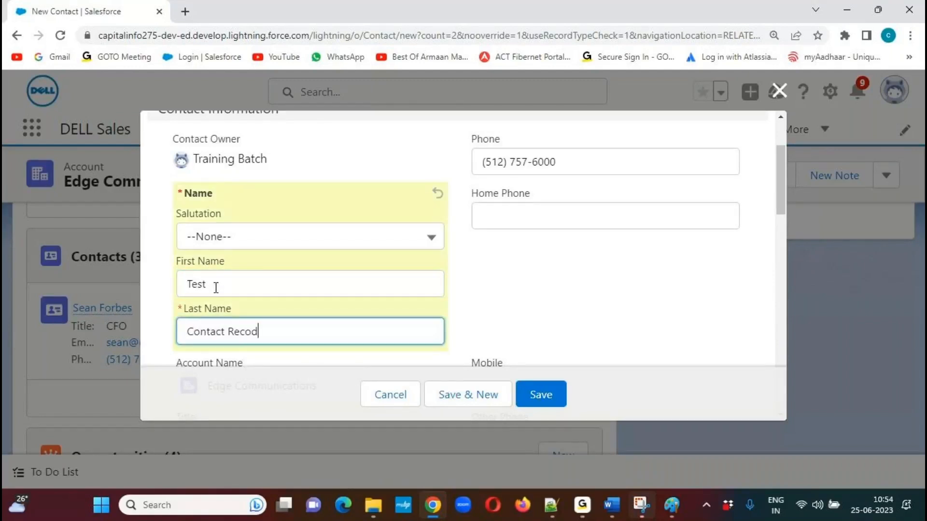
text(rd 1)
click(544, 406)
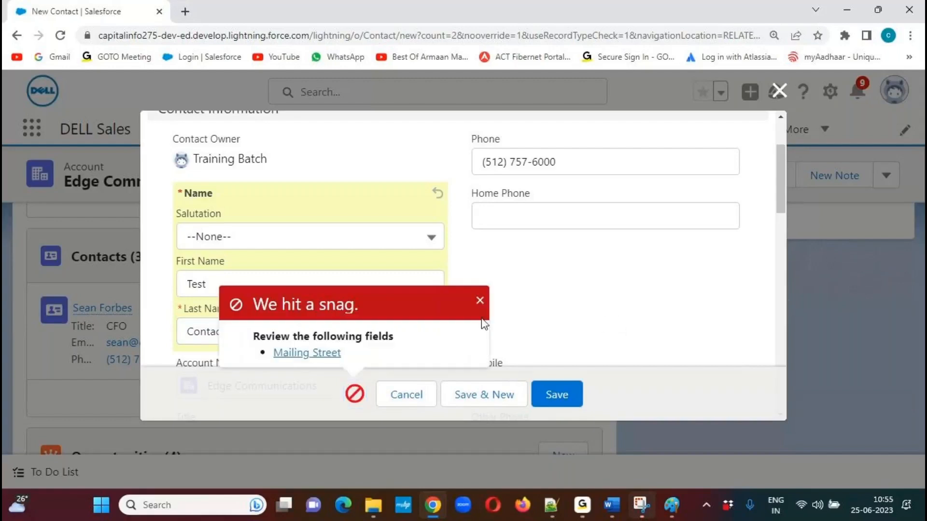
Dismiss the error and copy the state and postal code from the Mailing Street into the Mailing Zip/Postal Code field.
click(479, 301)
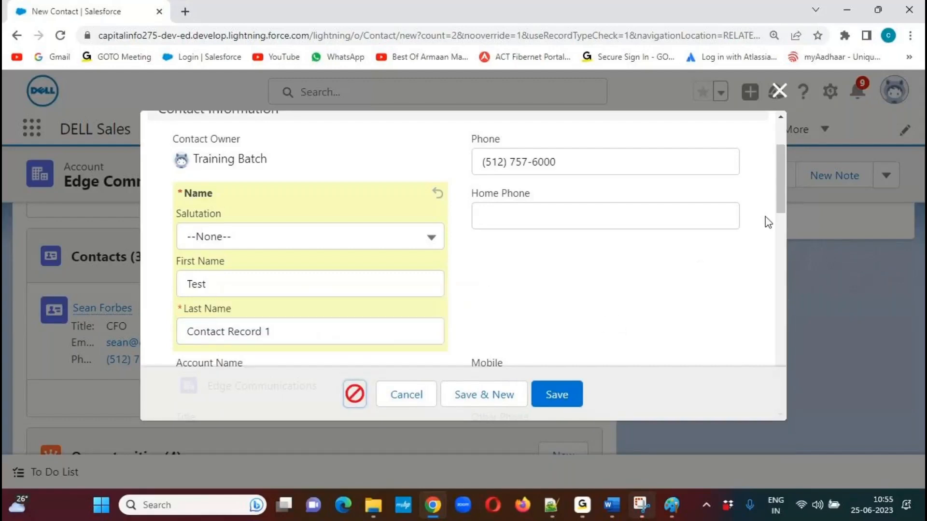
drag(782, 181, 757, 323)
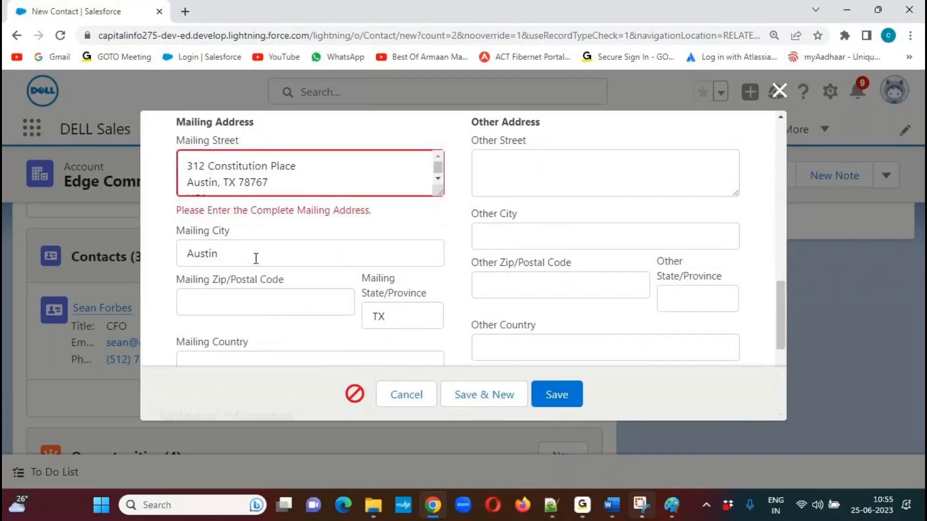
click(186, 182)
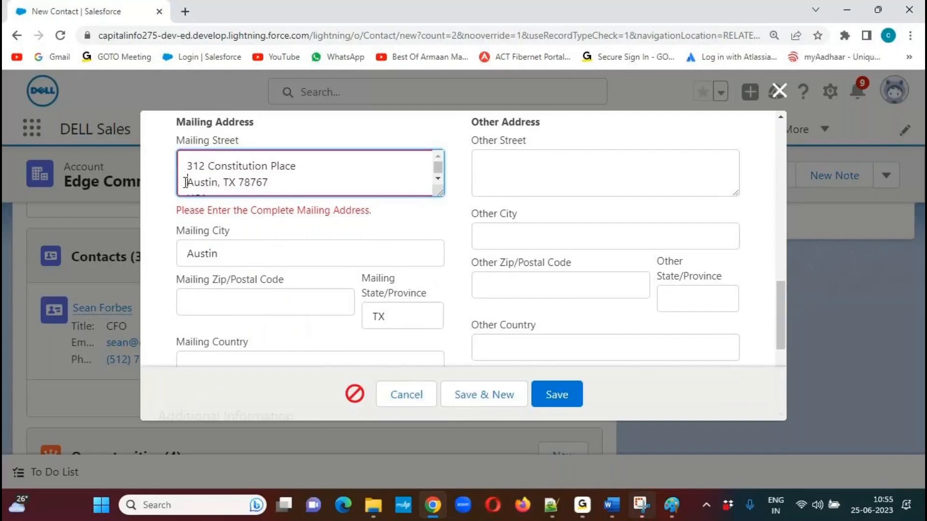
drag(223, 183, 284, 183)
key(ctrl+c)
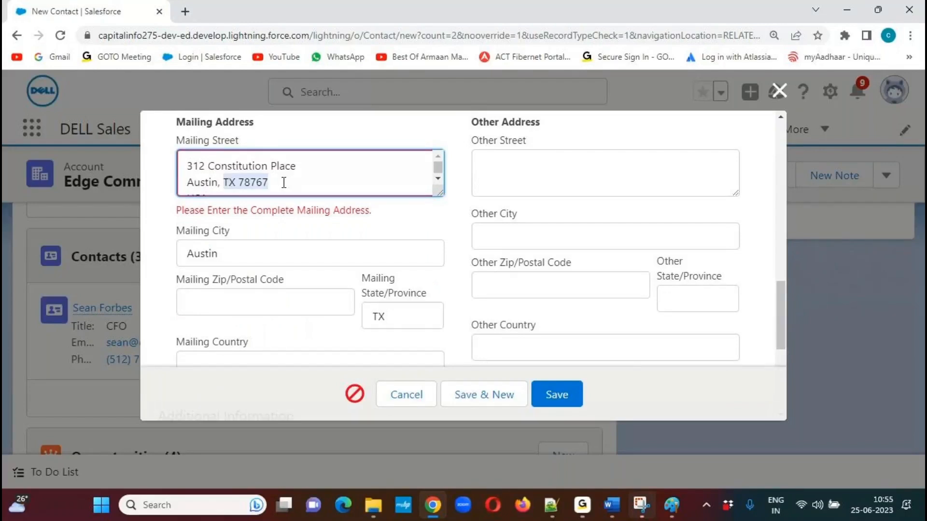
click(245, 302)
key(ctrl+v)
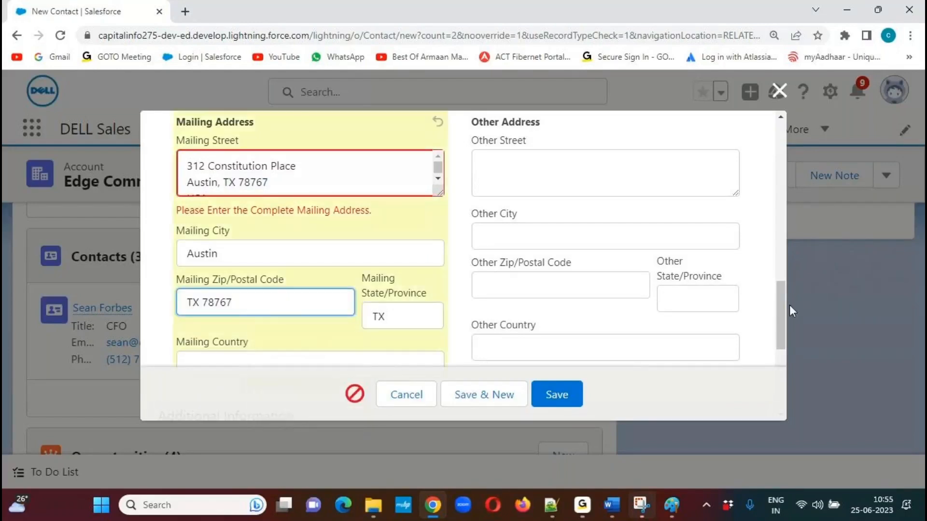
Set the Mailing Country to USA and save the contact.
scroll(784, 305, down, 2)
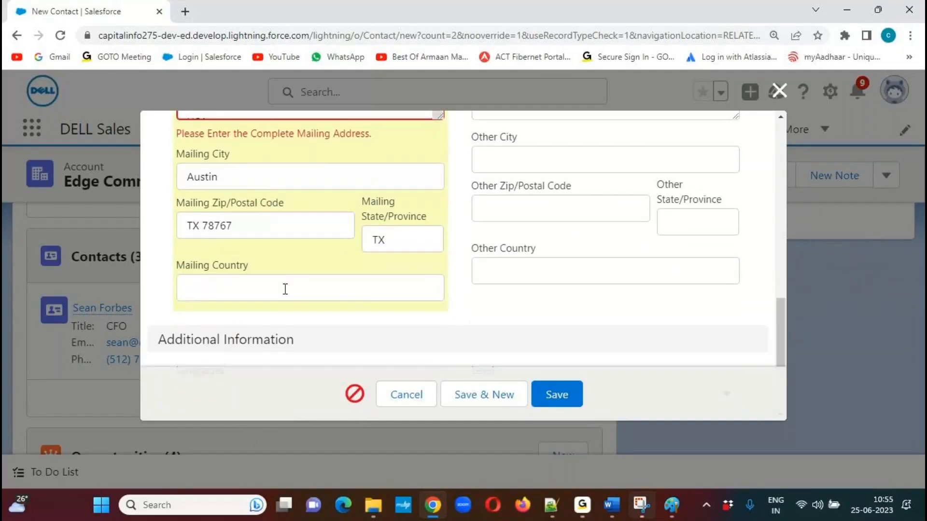
click(259, 279)
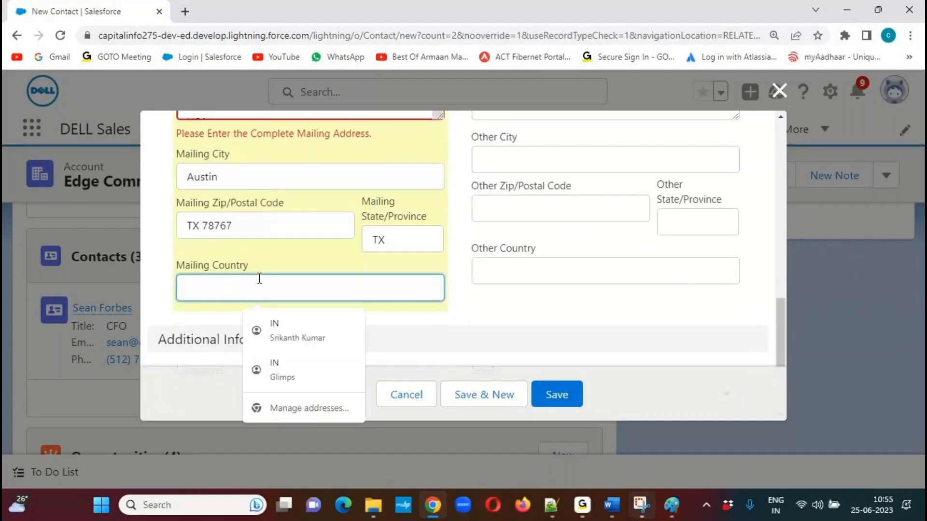
text(USA)
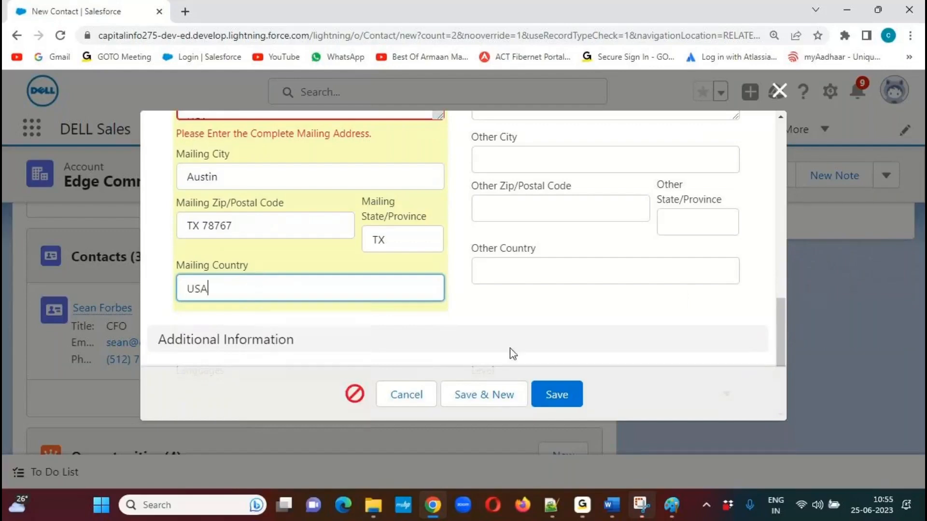
click(550, 395)
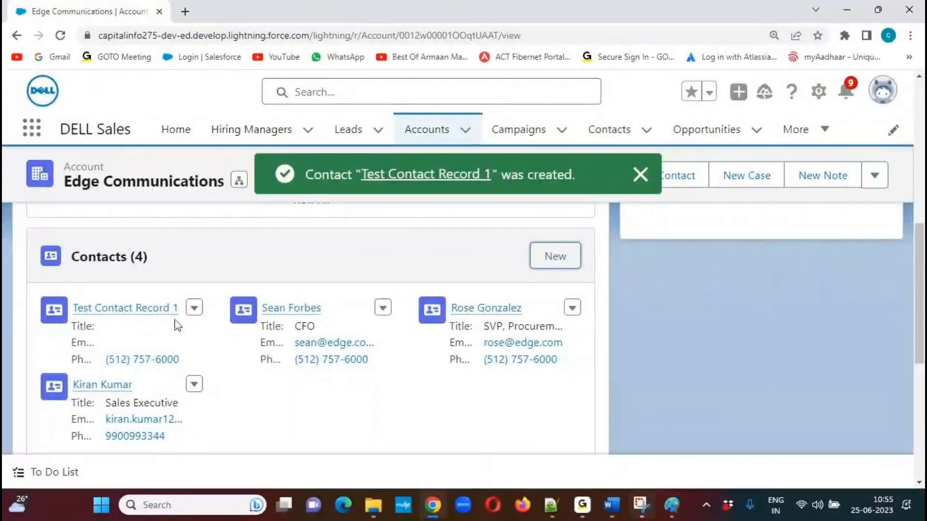
mouse_move(82, 316)
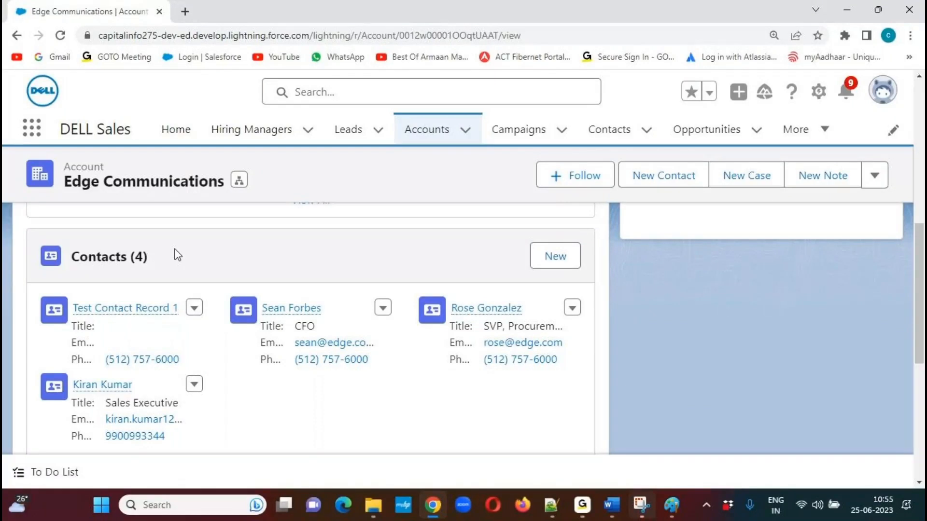
Start another contact from the account's Contacts related list and review its prefilled account, fax and mailing fields.
click(554, 264)
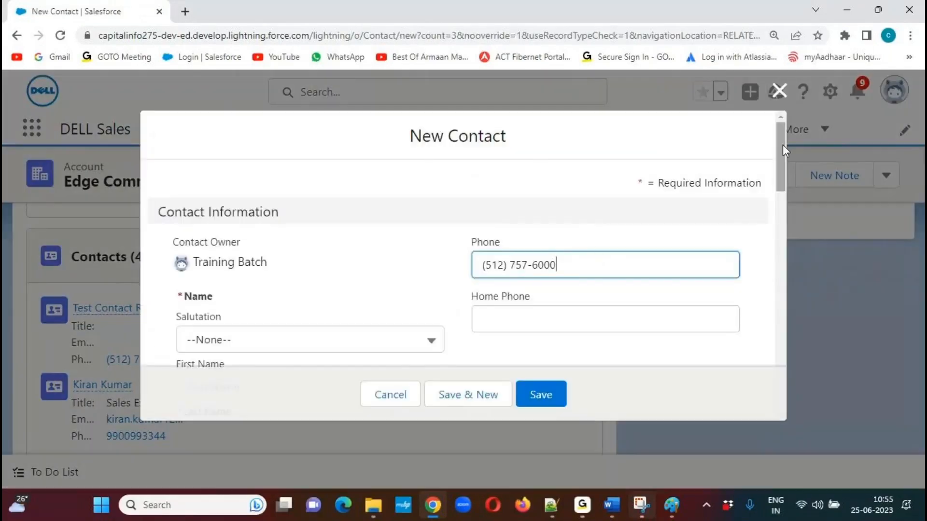
drag(783, 145, 779, 210)
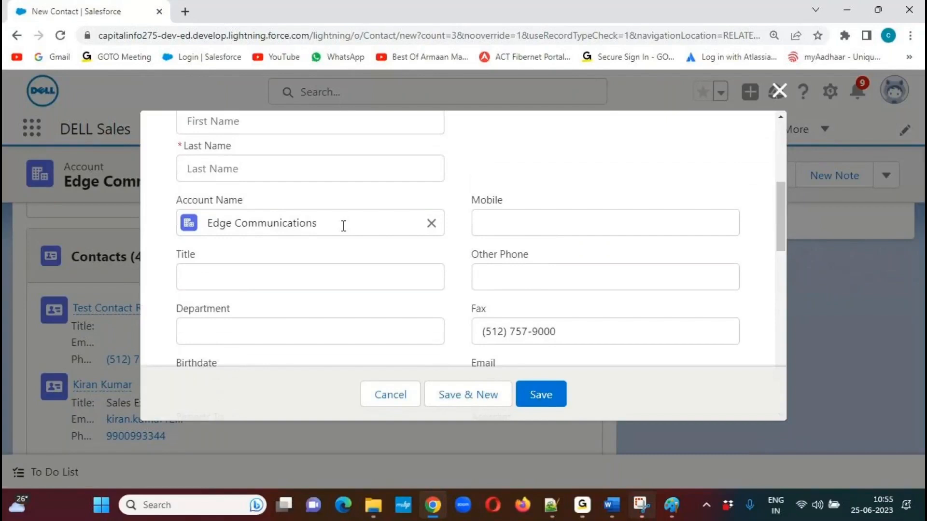
drag(784, 219, 777, 321)
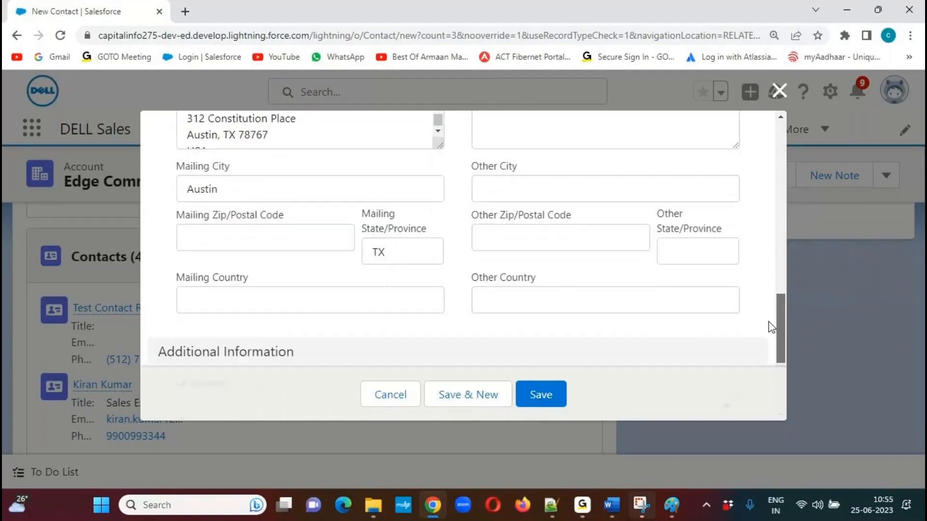
Copy the postal code from the Mailing Street into Mailing Zip/Postal Code and set the Mailing Country to USA.
drag(229, 134, 275, 137)
click(275, 135)
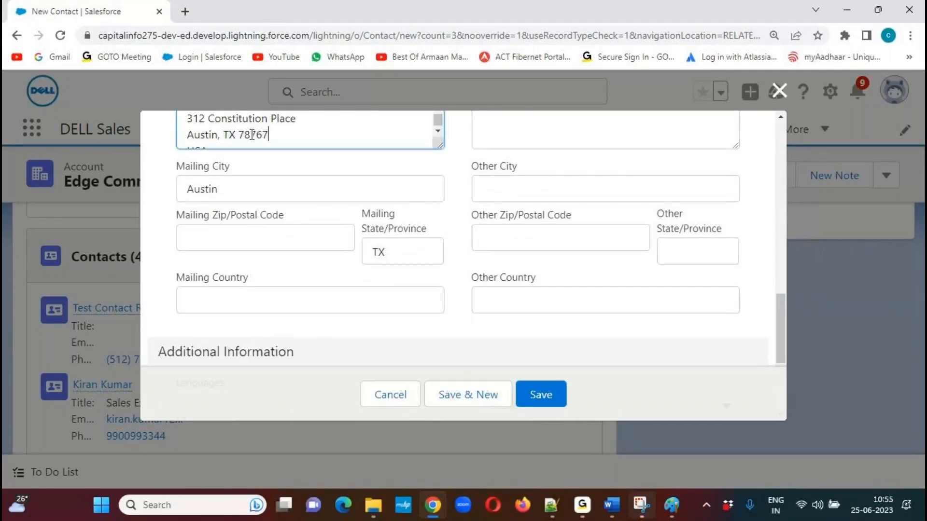
double_click(252, 135)
key(ctrl+c)
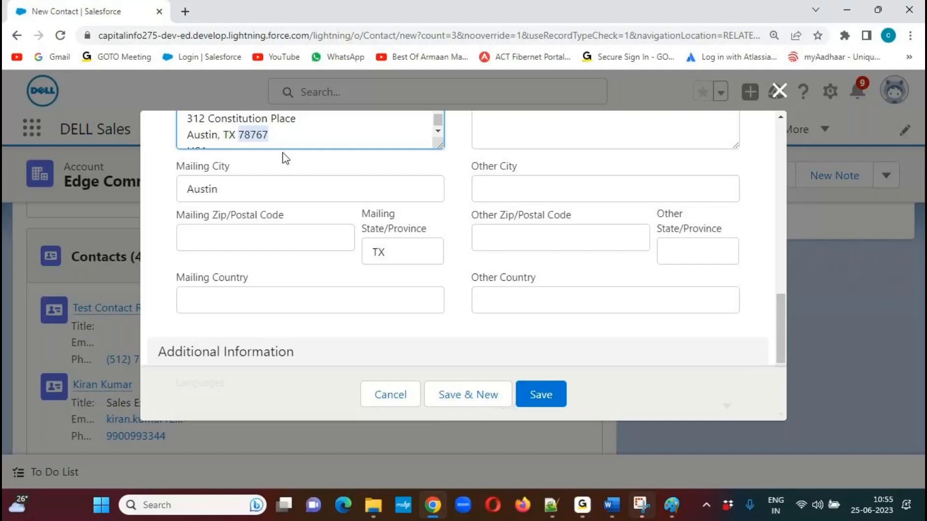
click(224, 238)
key(ctrl+v)
click(257, 304)
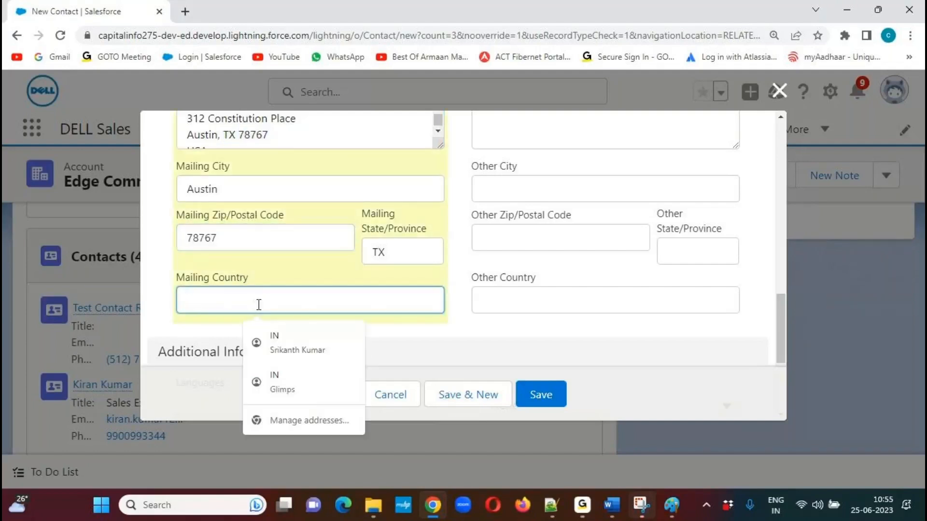
text(USA)
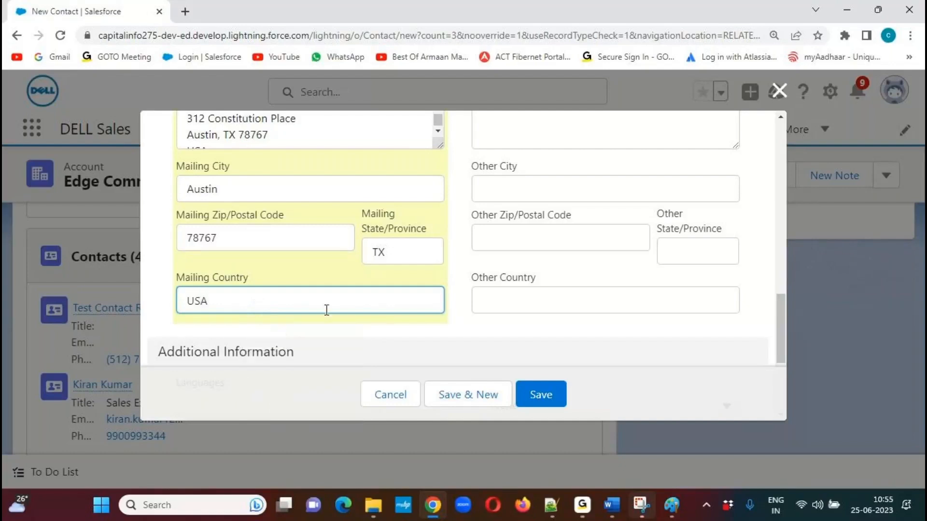
click(465, 273)
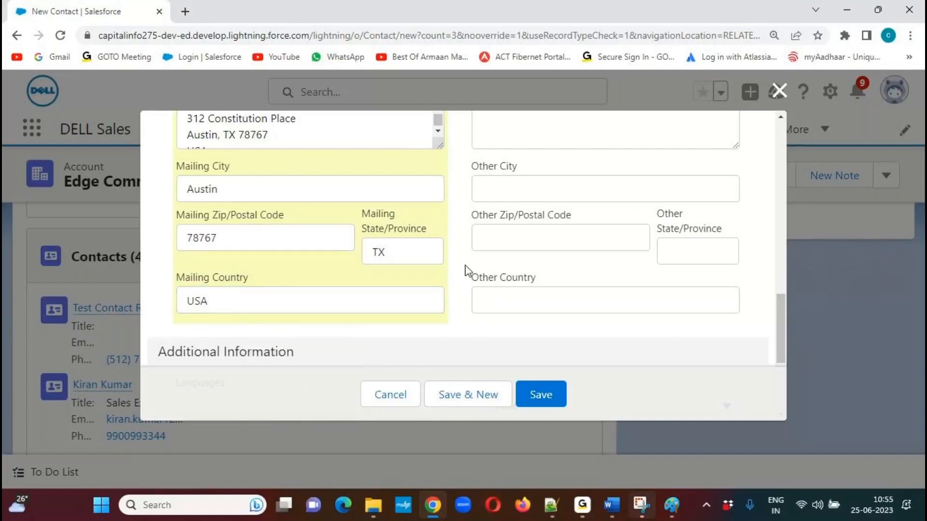
Enter the first name Test and last name Contact Record 2, and save the contact.
drag(780, 323, 780, 276)
drag(780, 242, 780, 187)
click(291, 235)
text(Test)
key(Tab)
text(Conta)
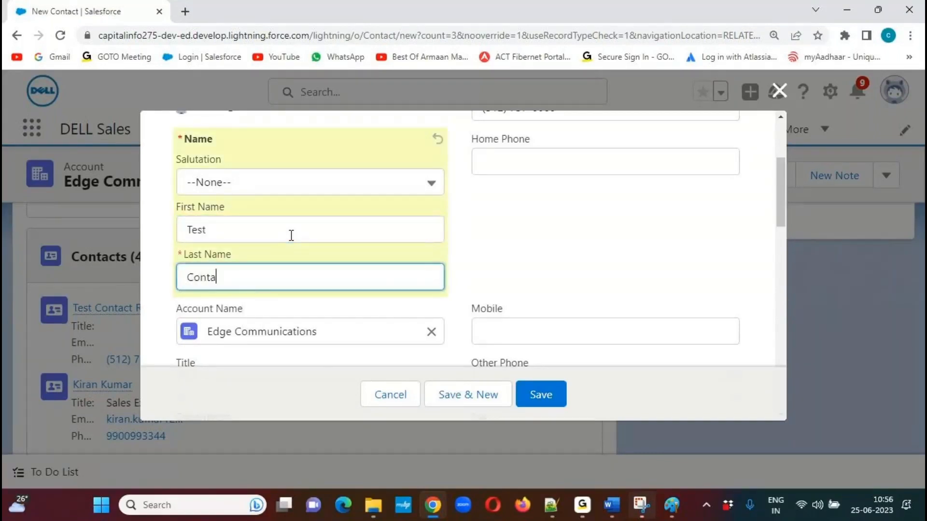
text(ct Record 2)
click(540, 398)
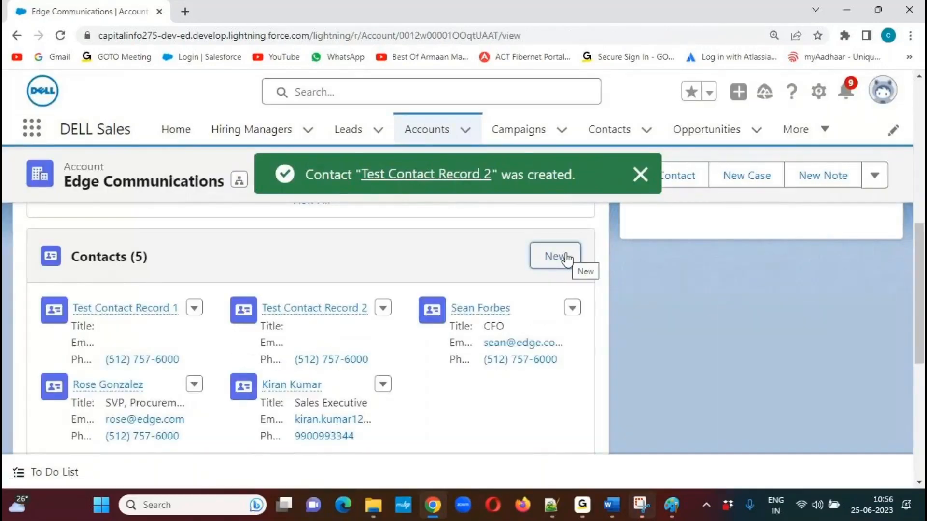
click(640, 174)
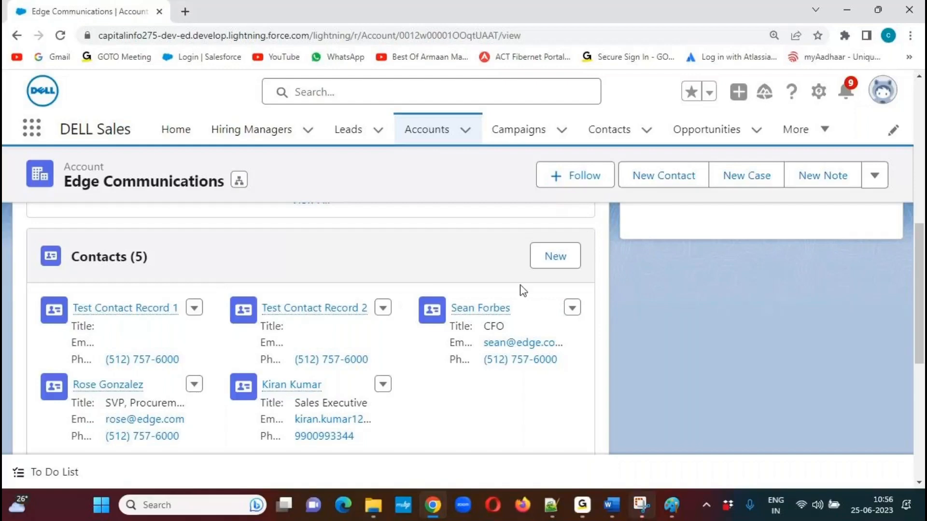
Examine the prefilled phone and mailing address in another New Contact form for the account, and cancel without saving.
click(556, 261)
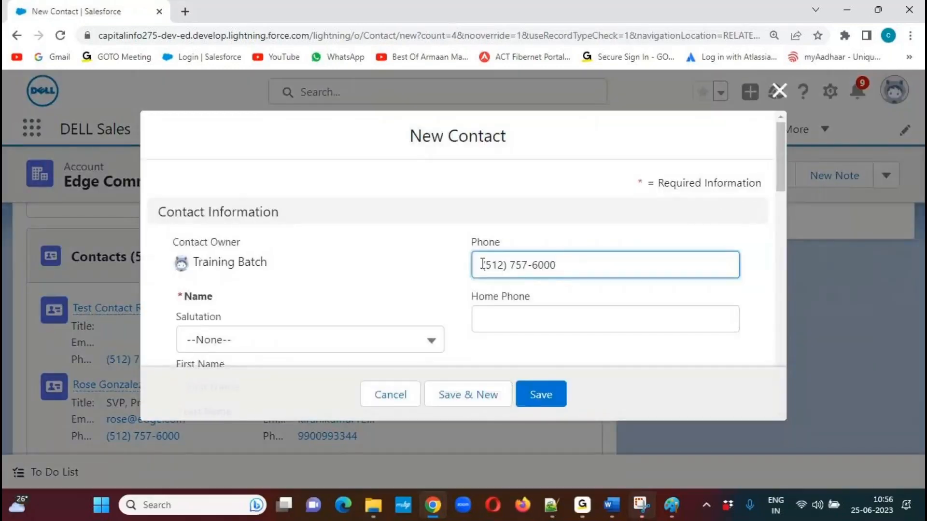
drag(780, 152, 712, 242)
drag(779, 231, 782, 311)
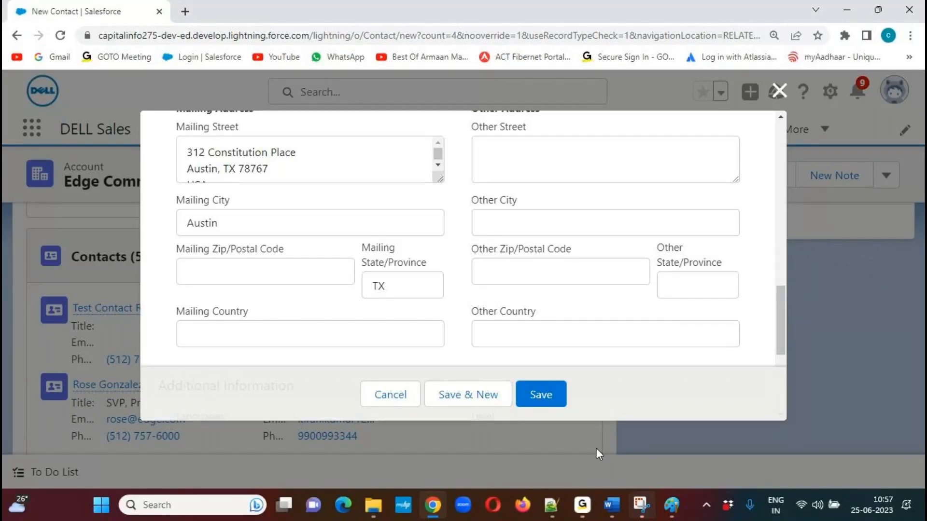
click(387, 399)
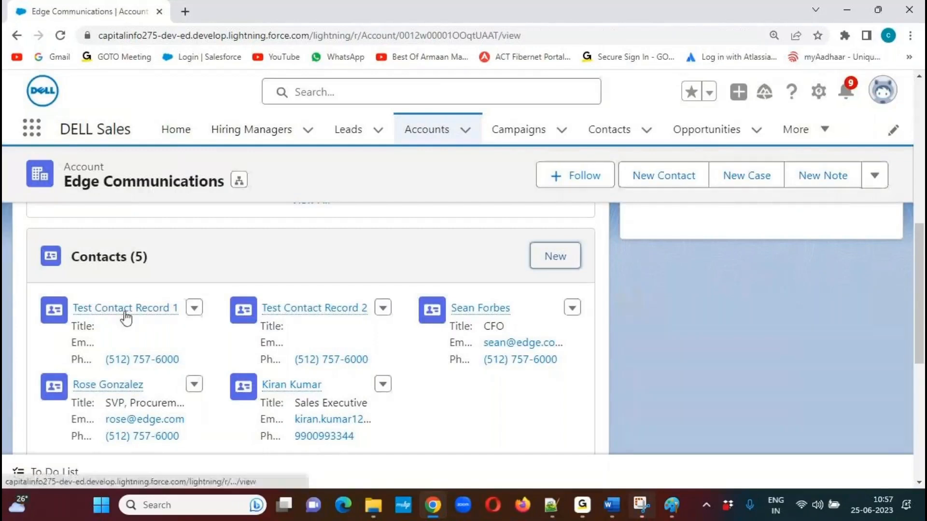
mouse_move(123, 315)
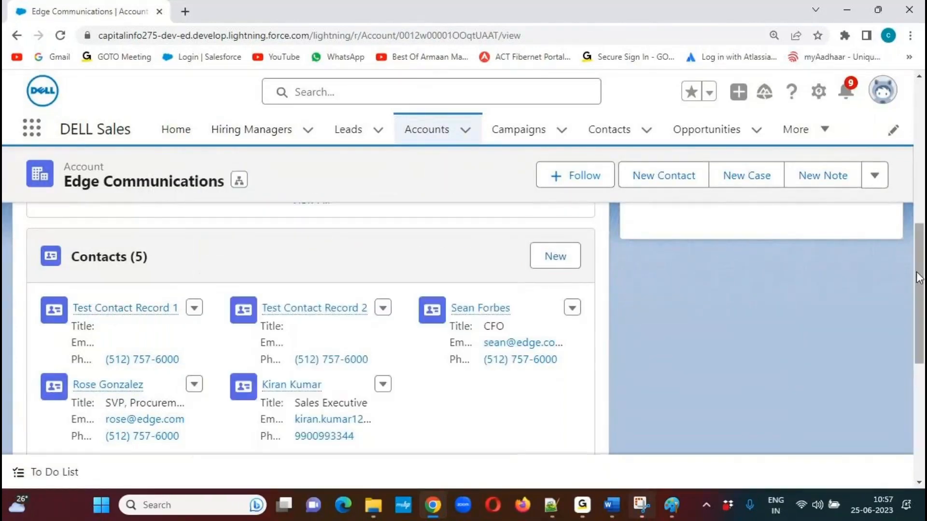
Replace the phone number in the Edge Communications account details and save the account.
drag(919, 278, 918, 145)
click(145, 281)
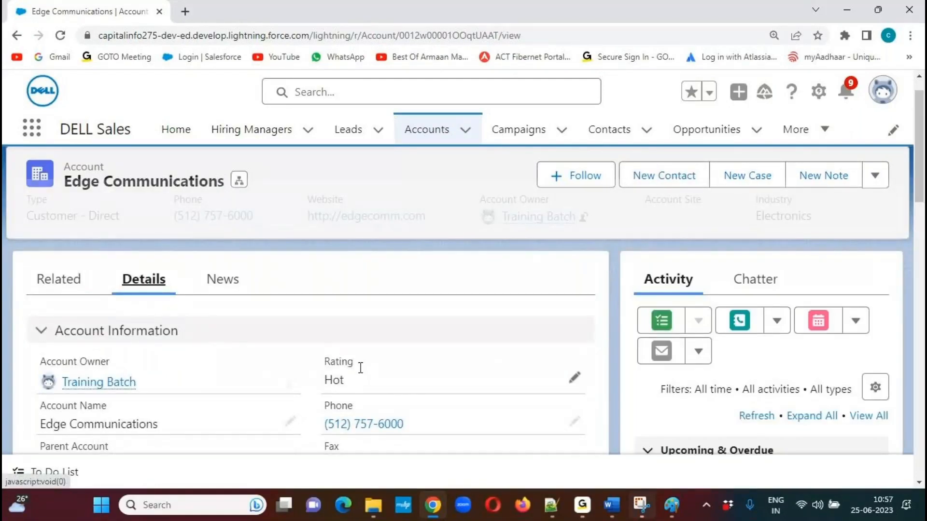
click(575, 422)
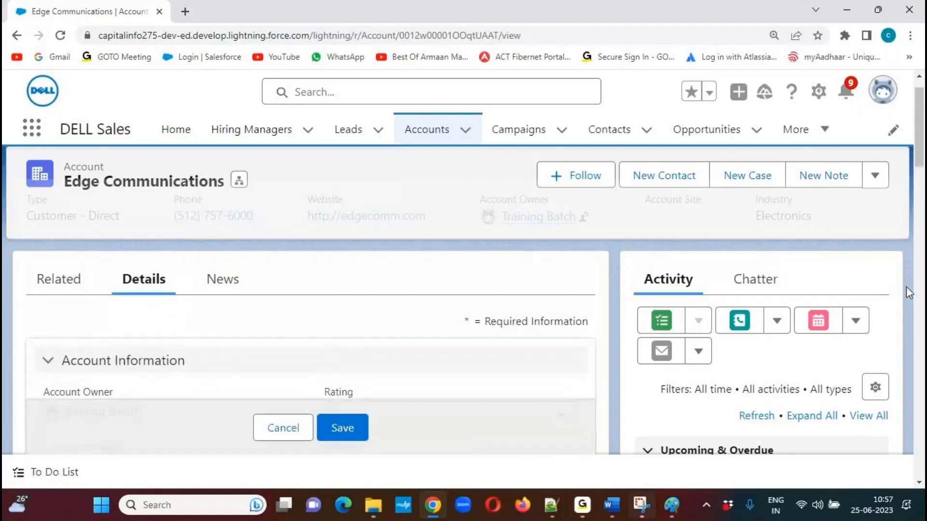
drag(922, 140, 923, 184)
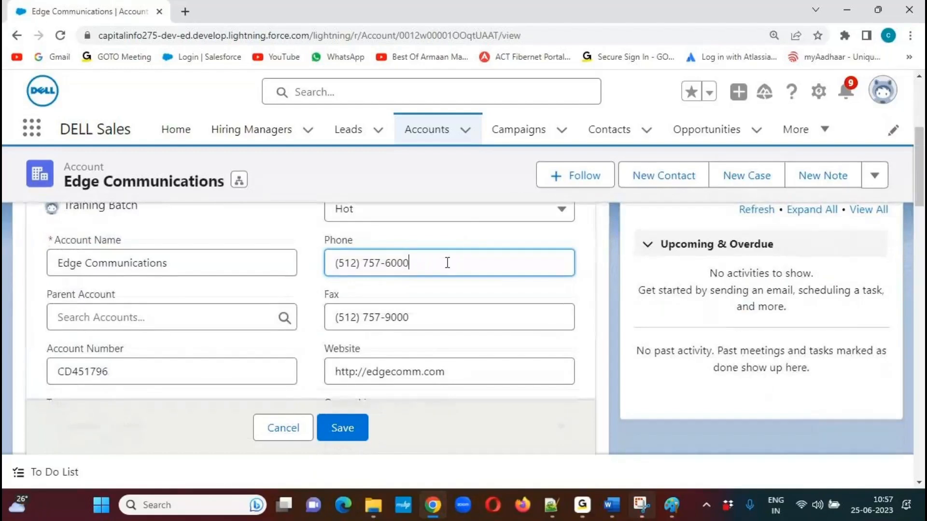
drag(445, 263, 293, 260)
key(BackSpace)
text(7777777777)
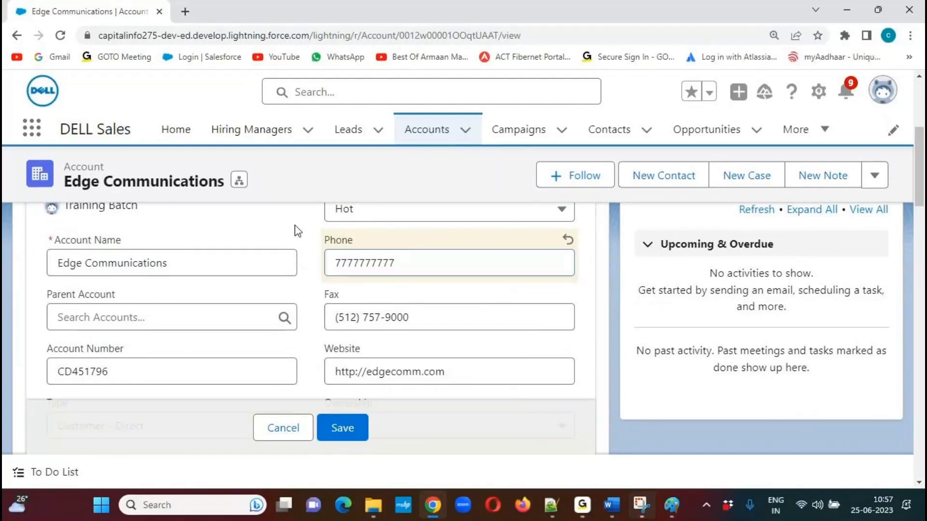
click(344, 428)
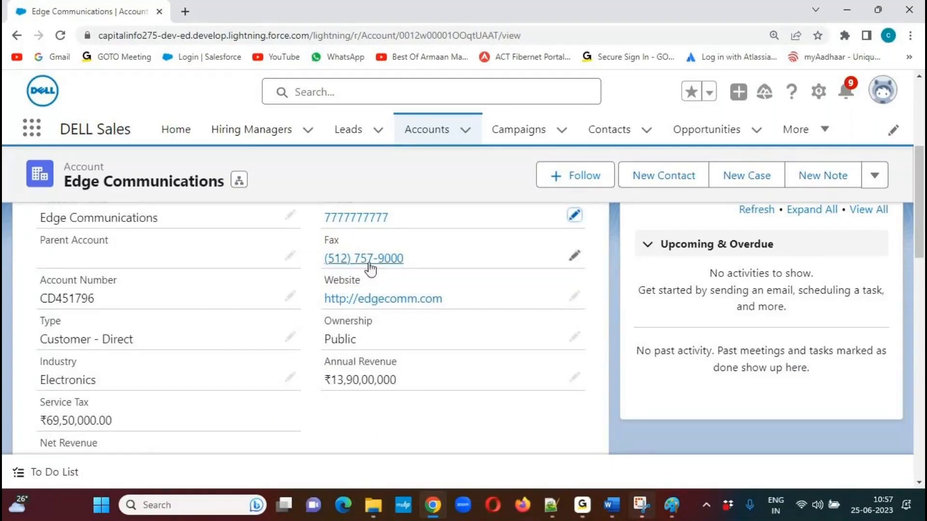
Compare the phone numbers of the account's related contacts with the account's edited phone number.
drag(921, 238, 922, 188)
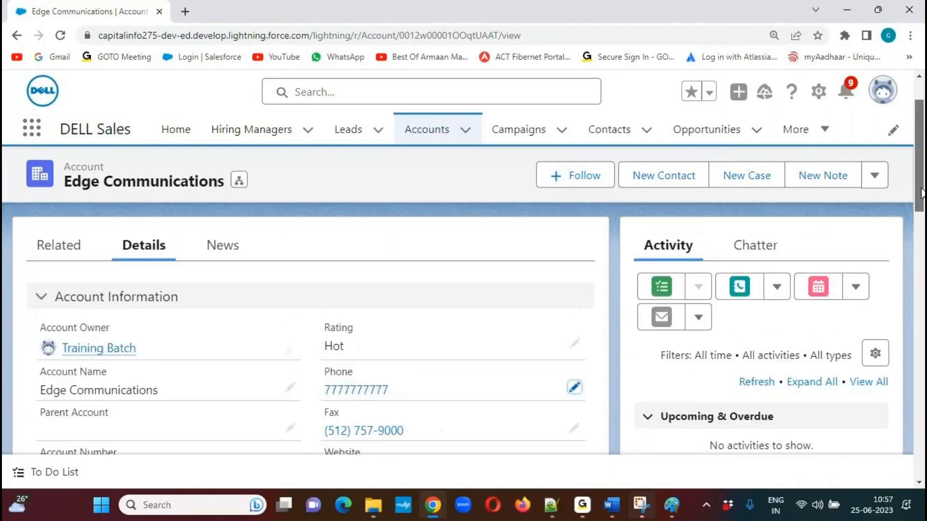
click(62, 290)
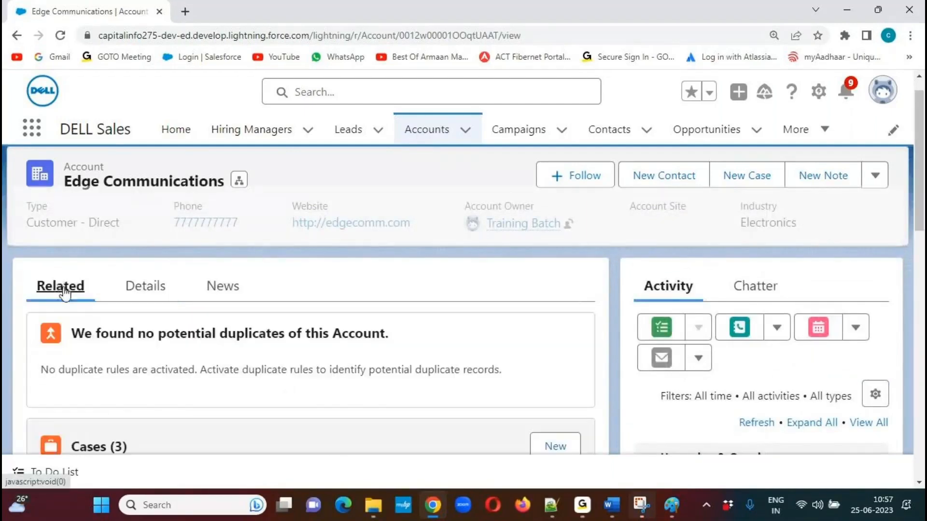
scroll(64, 293, down, 4)
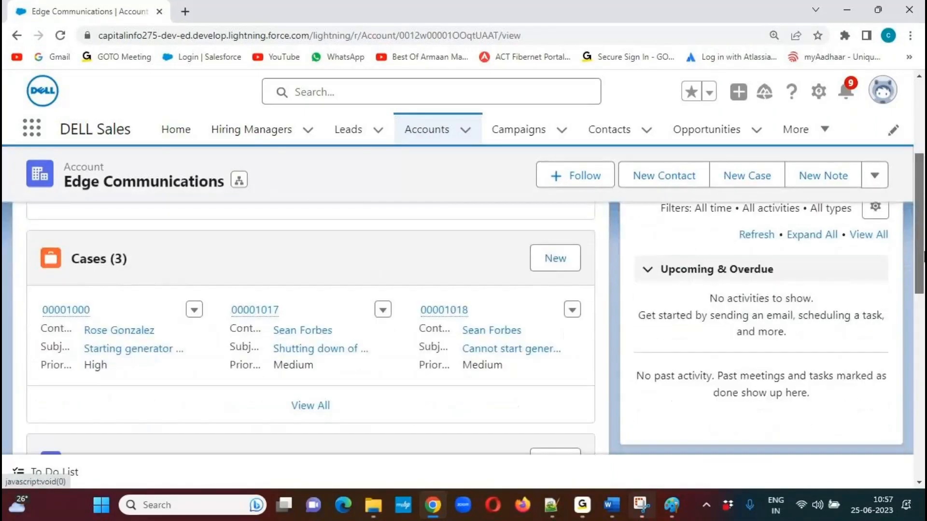
scroll(478, 406, down, 3)
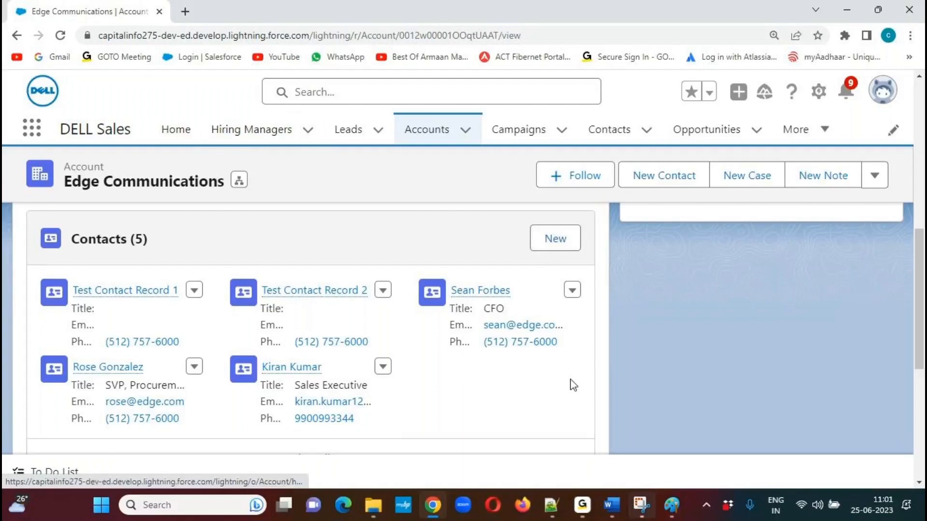
Switch to the Automation Rules.txt notes in Notepad++ and start the use case description with "Configure a Flow on Account Object".
mouse_move(552, 508)
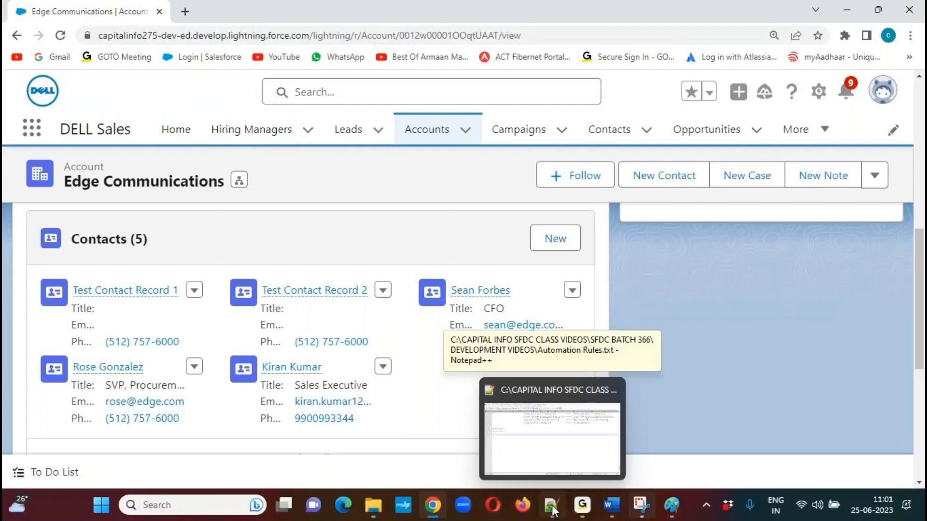
click(552, 508)
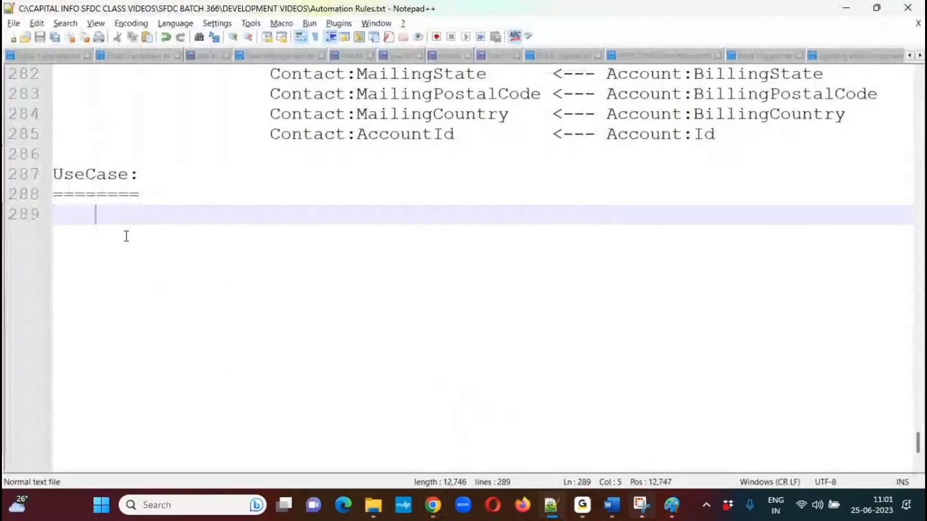
text(Configure a F)
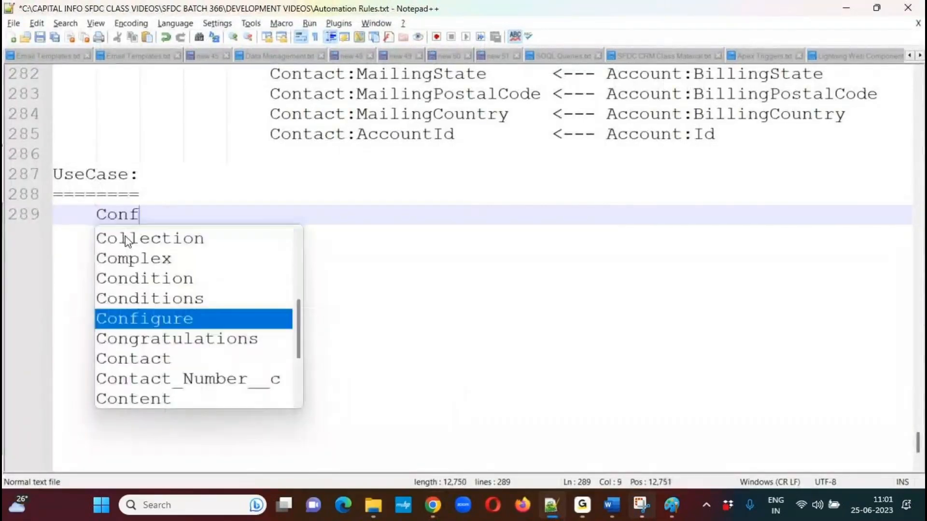
key(Down)
key(Down)
key(Down)
key(Down)
key(Down)
key(Down)
key(Down)
key(Down)
key(Down)
key(Return)
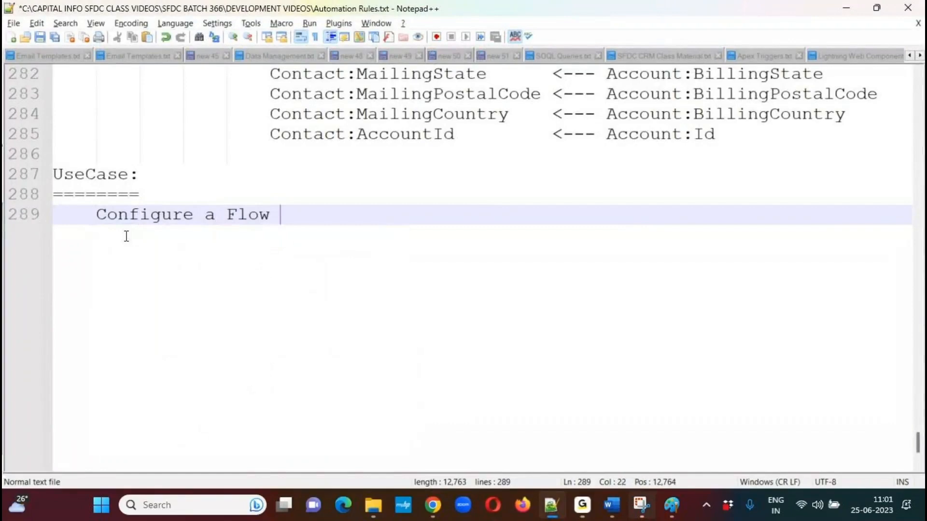
text(on )
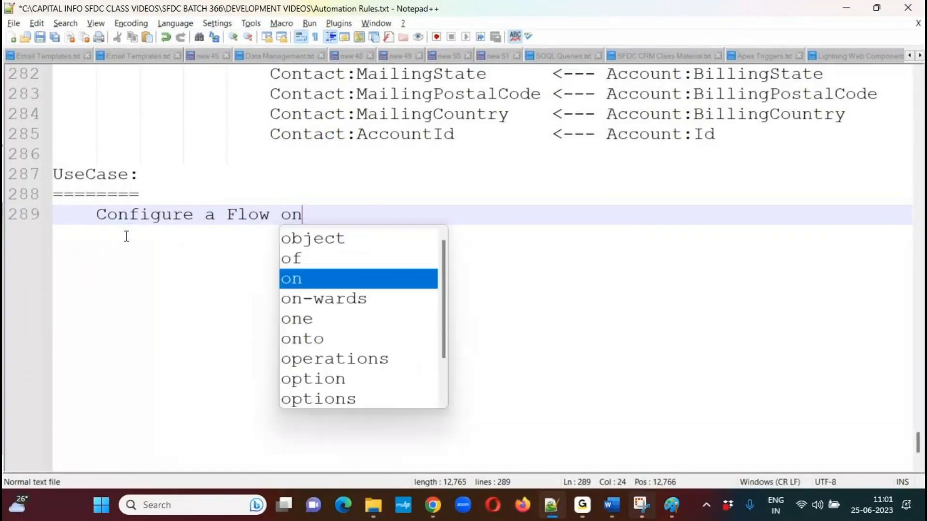
text(Accou)
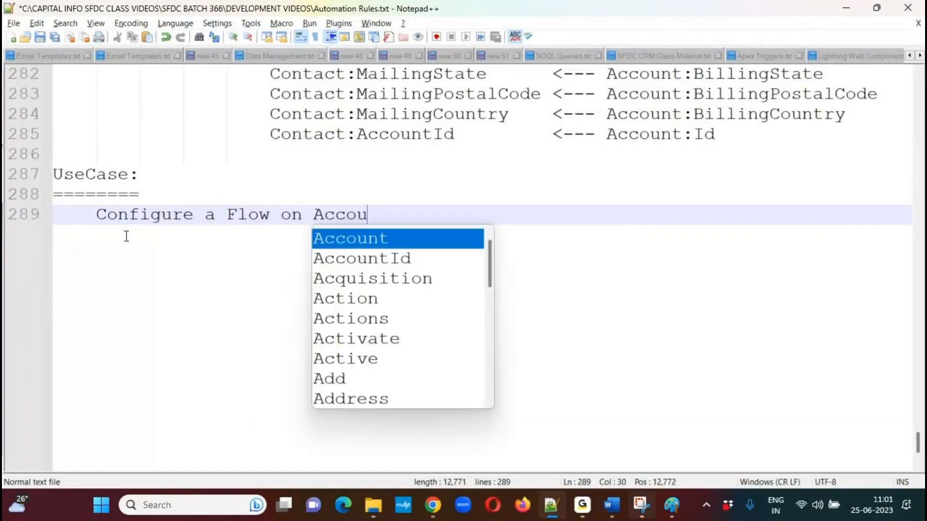
text(nt Obj)
key(Return)
Continue the use case sentence with ", to Synchronize the Account Phone, Fax, and Address Field values into the Related".
text(, t)
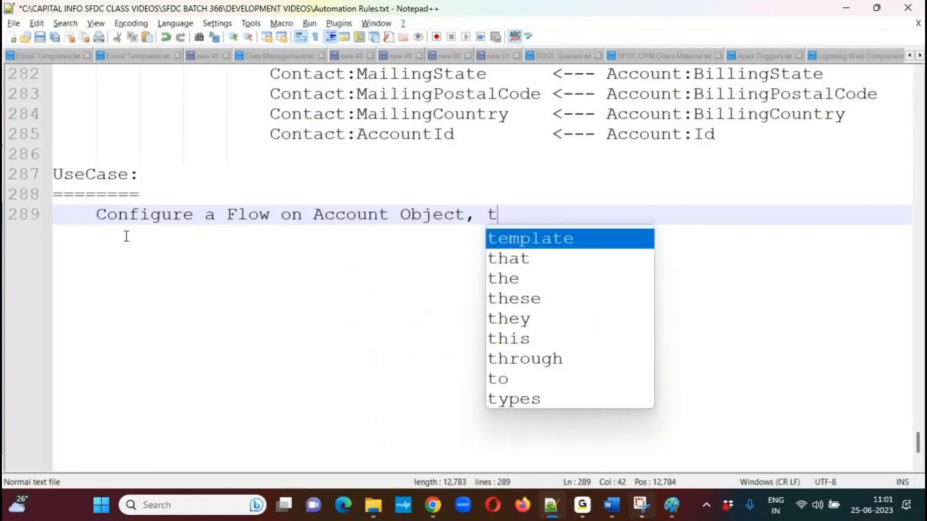
text(o Synchronize the Acc)
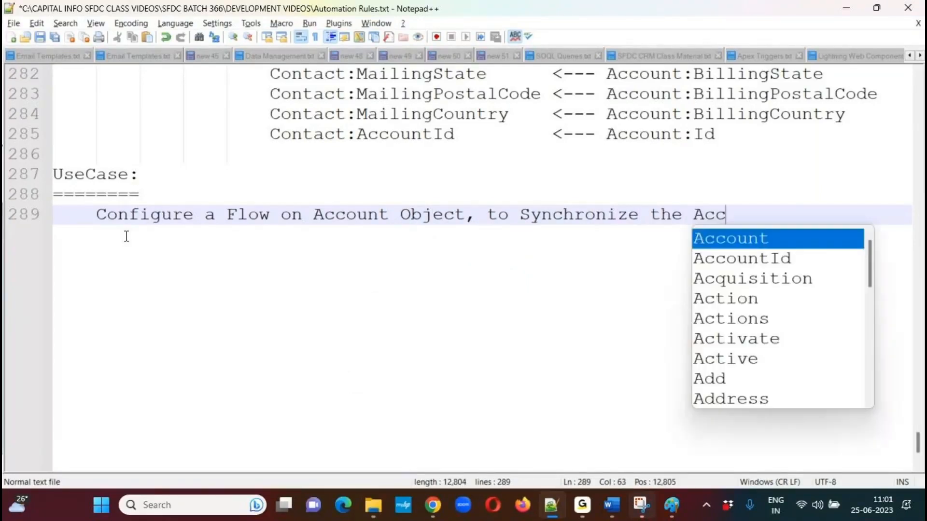
key(Return)
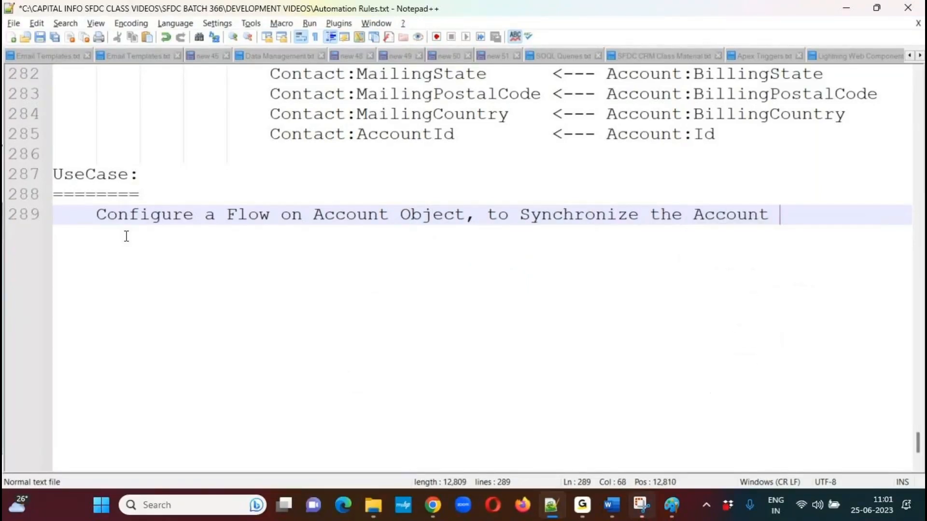
text(P)
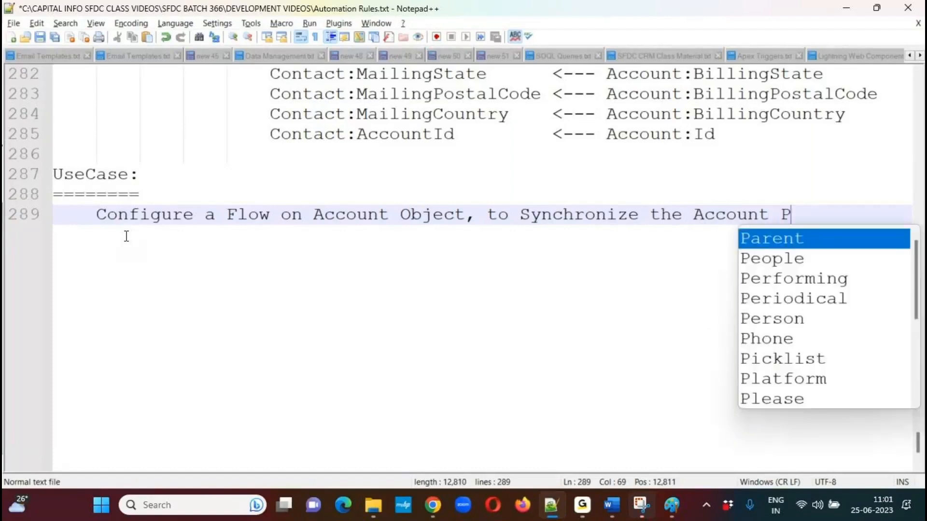
text(hone, Fax, and)
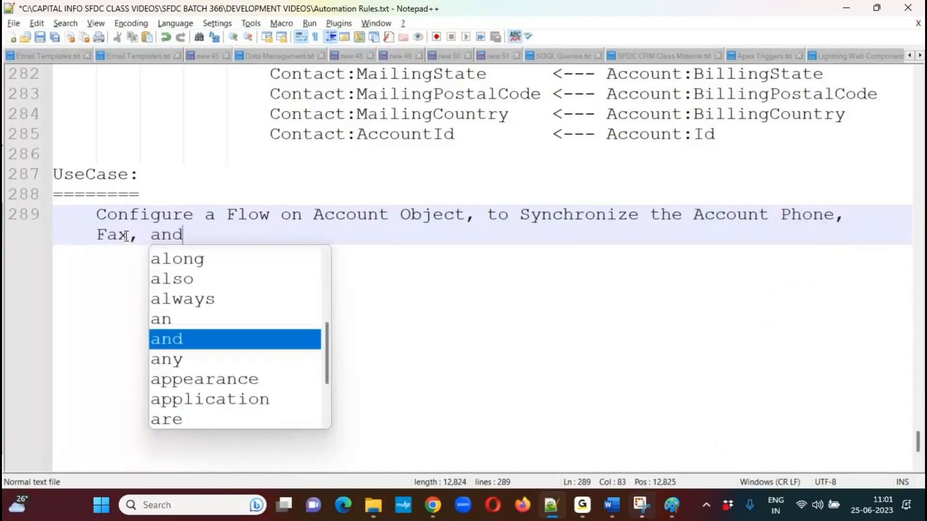
text( Address F)
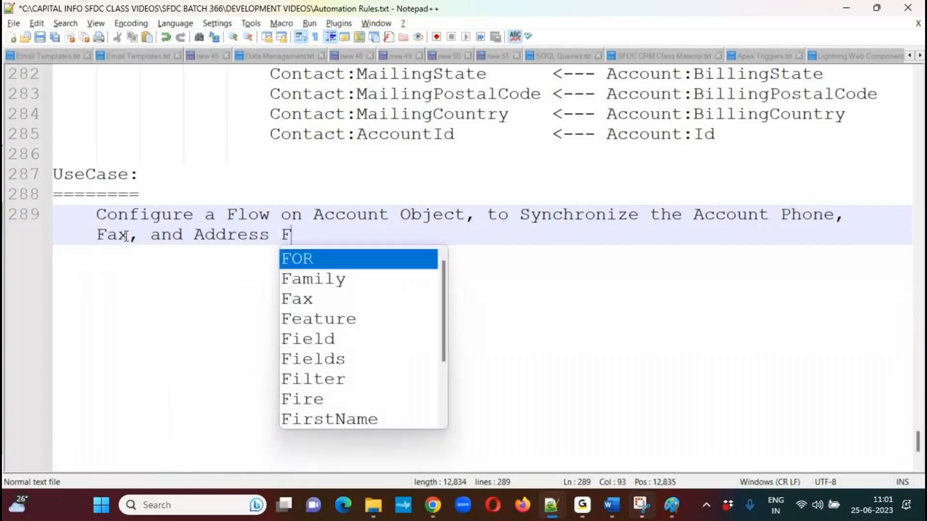
text(ield values into )
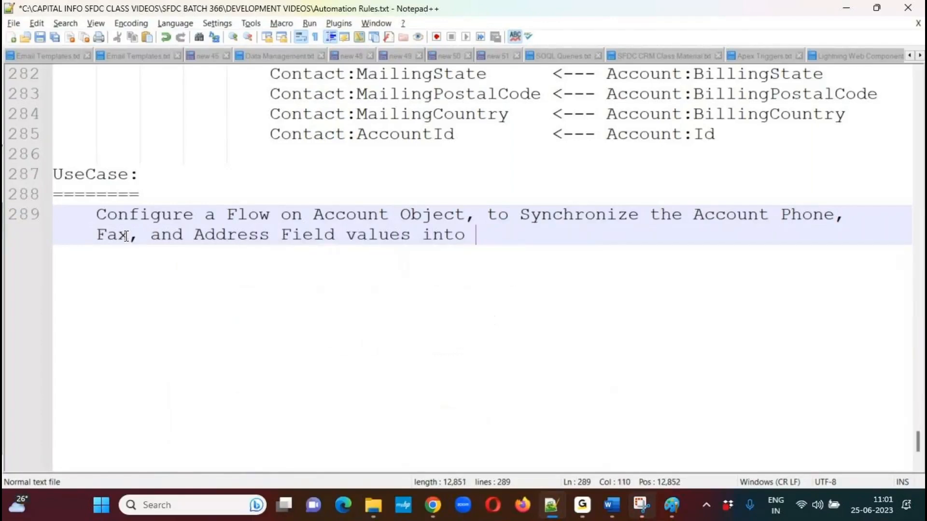
text(the Relate)
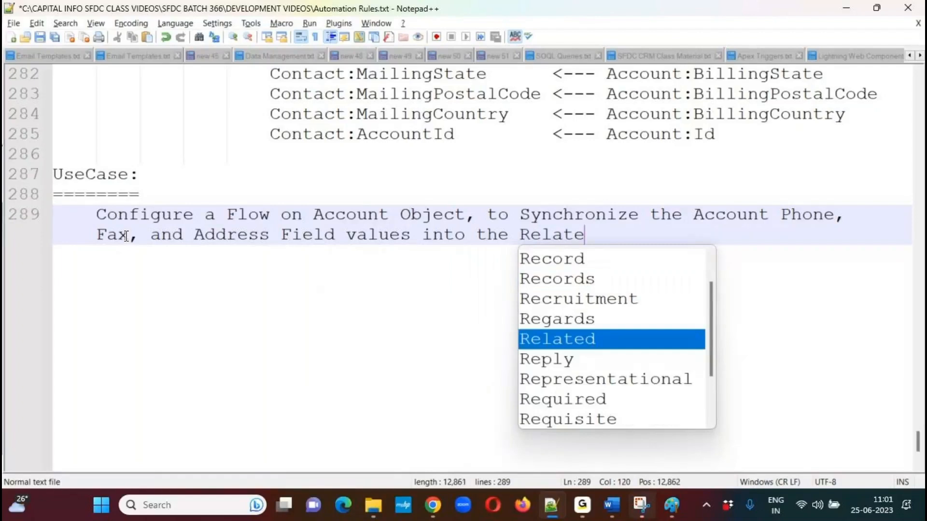
text(d Records)
Finish the use case sentence with "Contacts automatically.", add a blank line below it, and save the notes.
key(BackSpace)
key(BackSpace)
key(BackSpace)
key(BackSpace)
key(BackSpace)
key(BackSpace)
key(BackSpace)
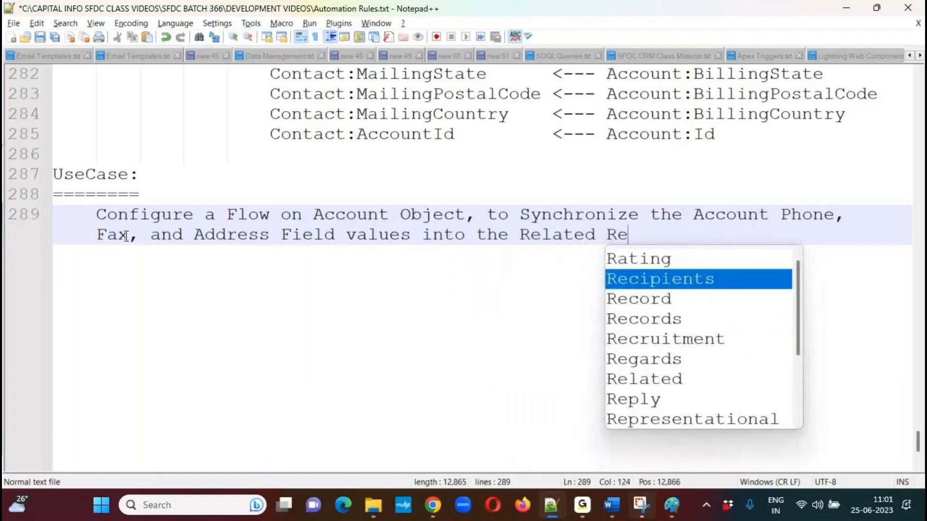
text(Contact)
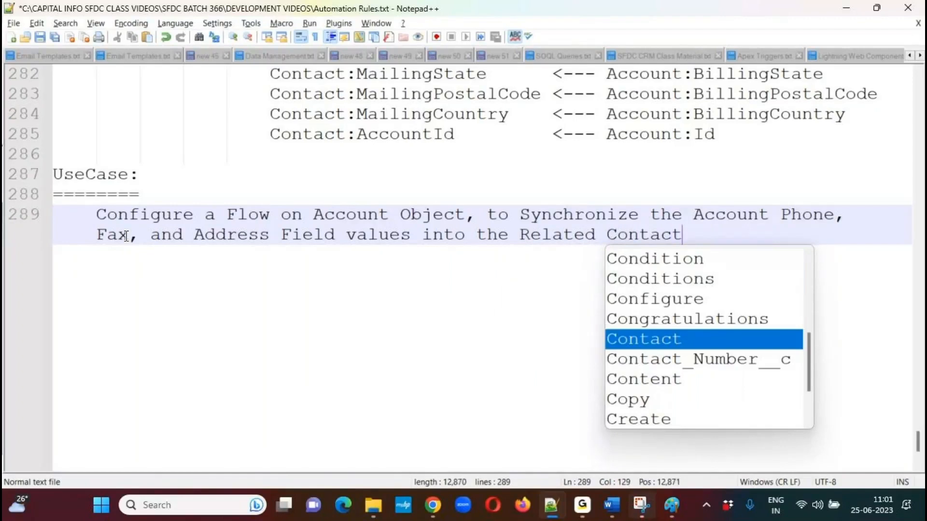
text(s automa)
key(Down)
key(Return)
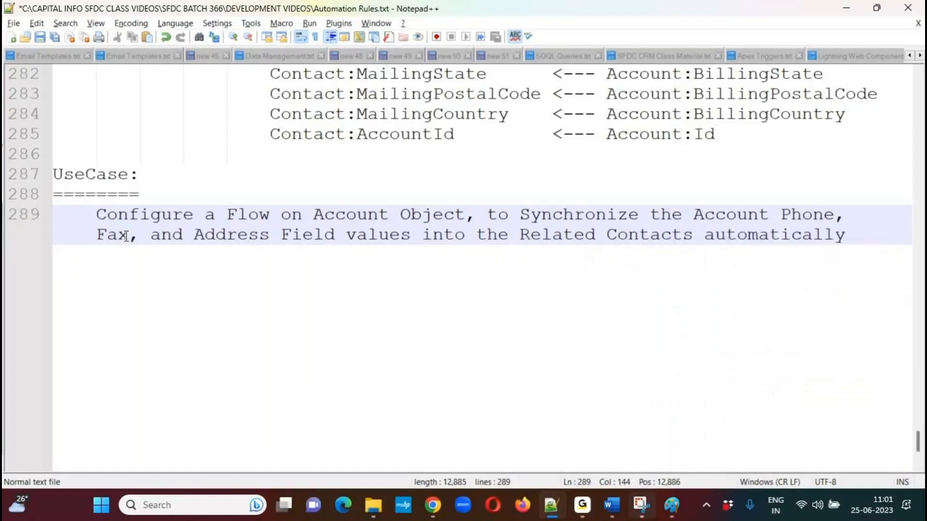
text(.)
key(Return)
key(Return)
key(ctrl+s)
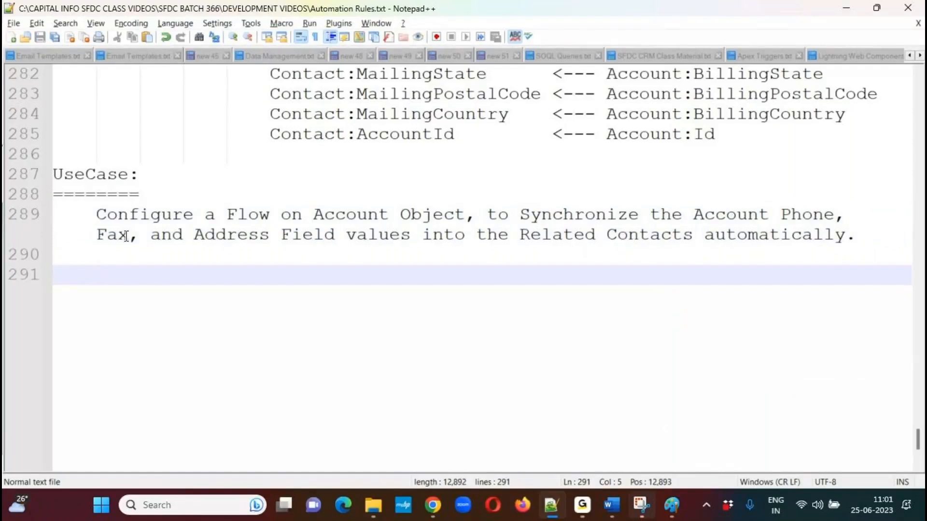
Below the use case description, add the lines "Object Name : Account" and "Event Name : After Update.".
text(Object Name)
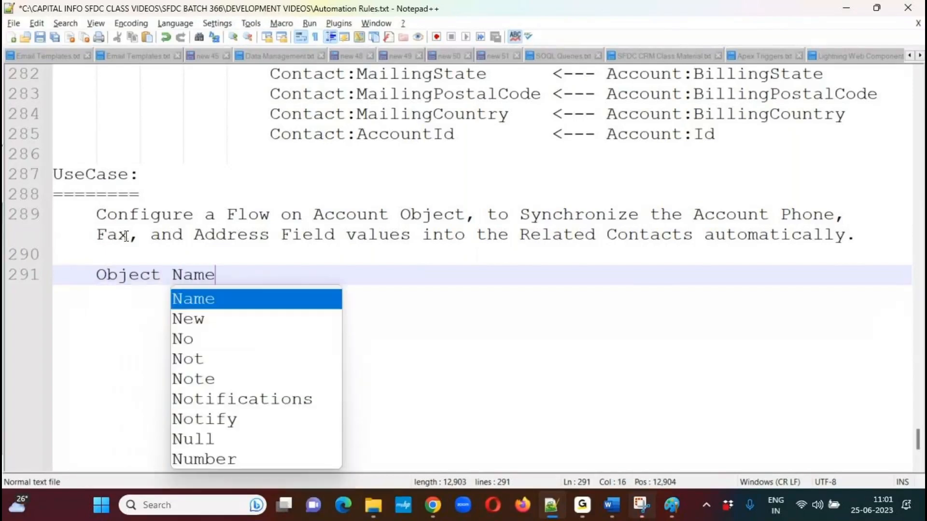
text( : Account)
key(Return)
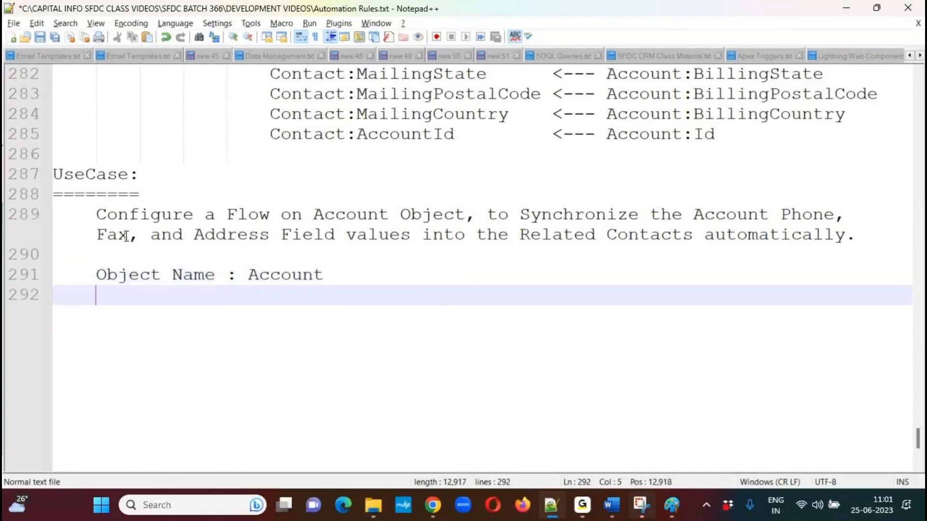
text(Event N)
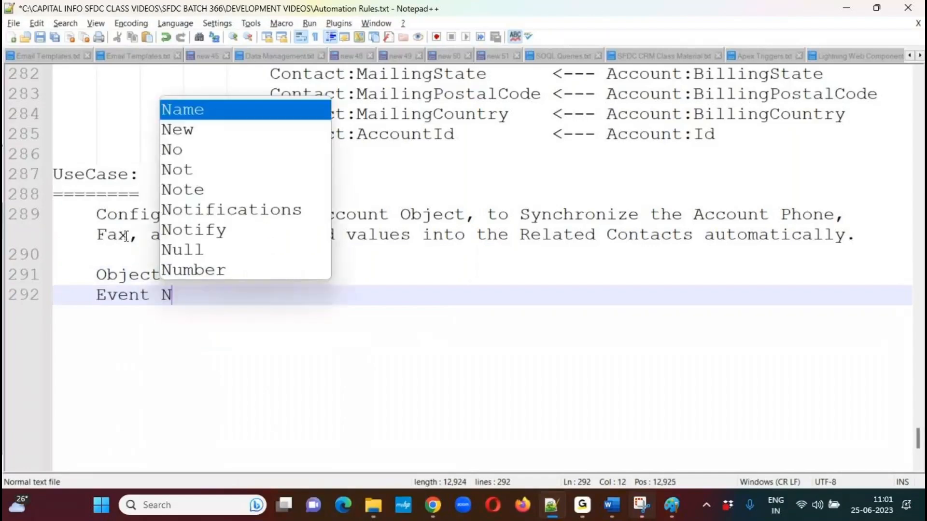
text(ame  : )
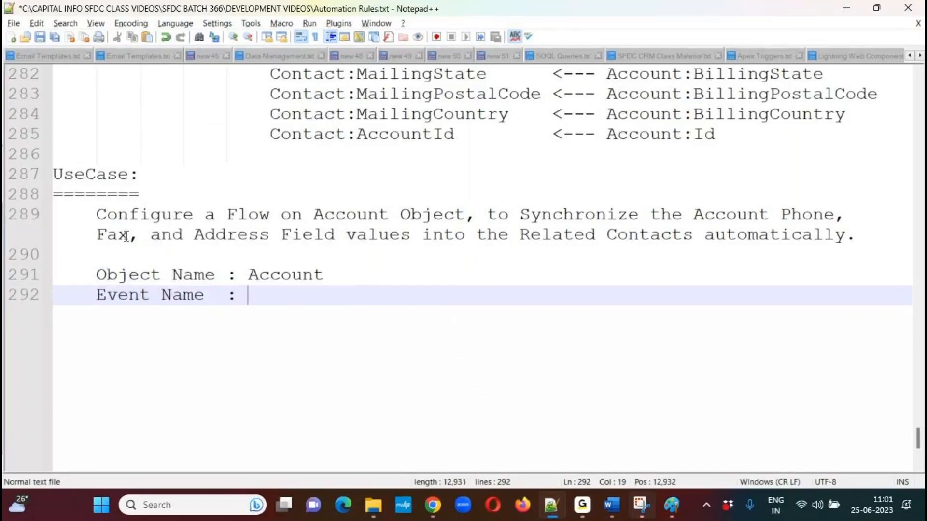
text(Af)
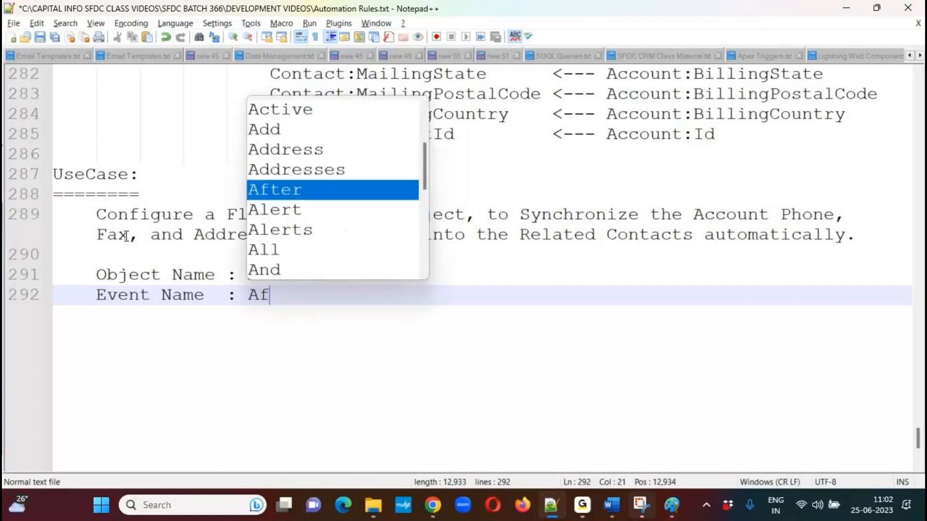
text(ter Update.)
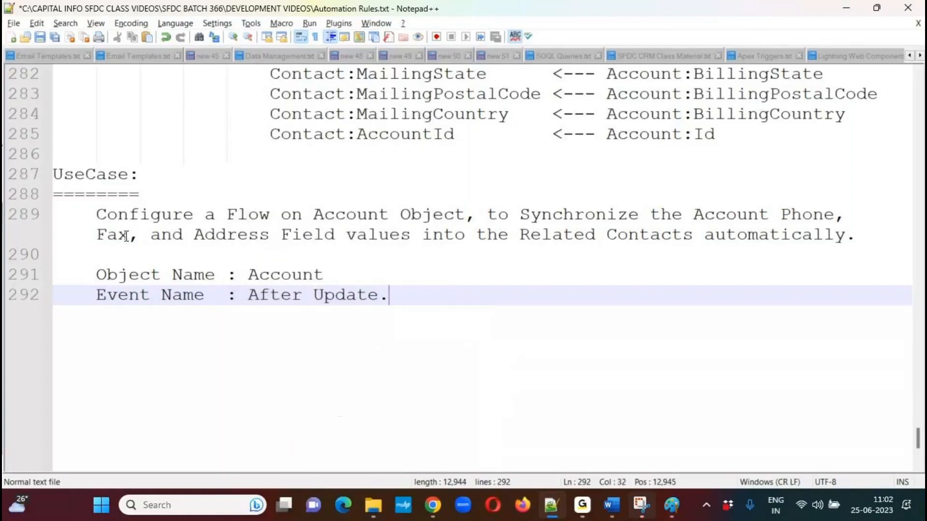
Add an indented line "Flow Type : Record Trigged Flow." under the event name and save the notes.
key(Return)
key(Tab)
text(Fl)
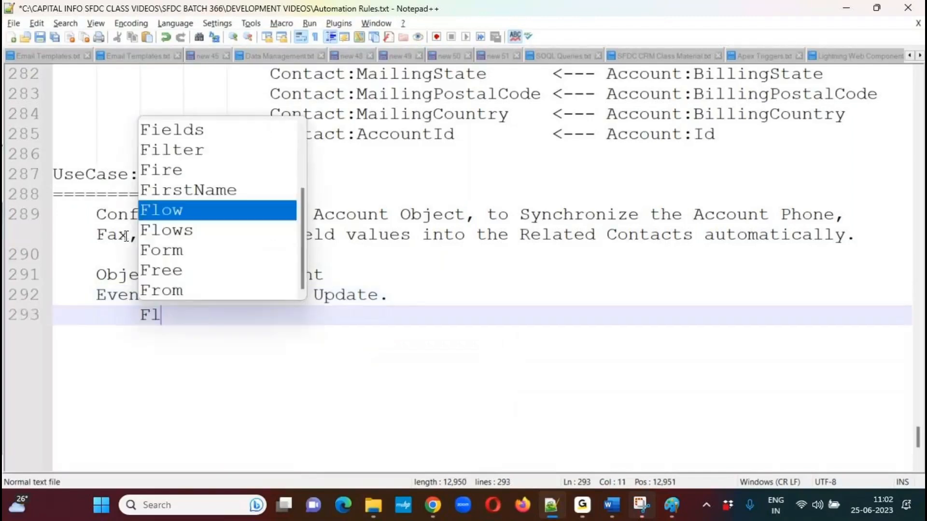
text(ow Type : )
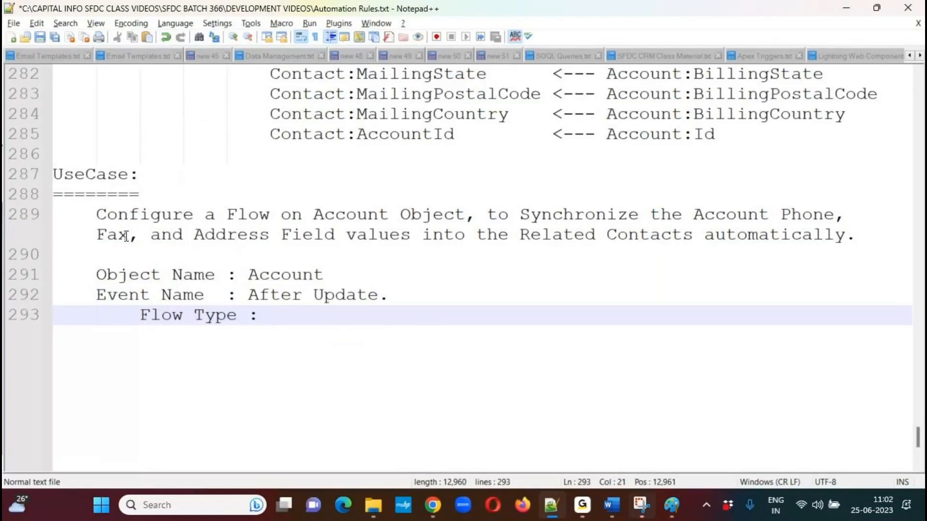
text(Record Ty)
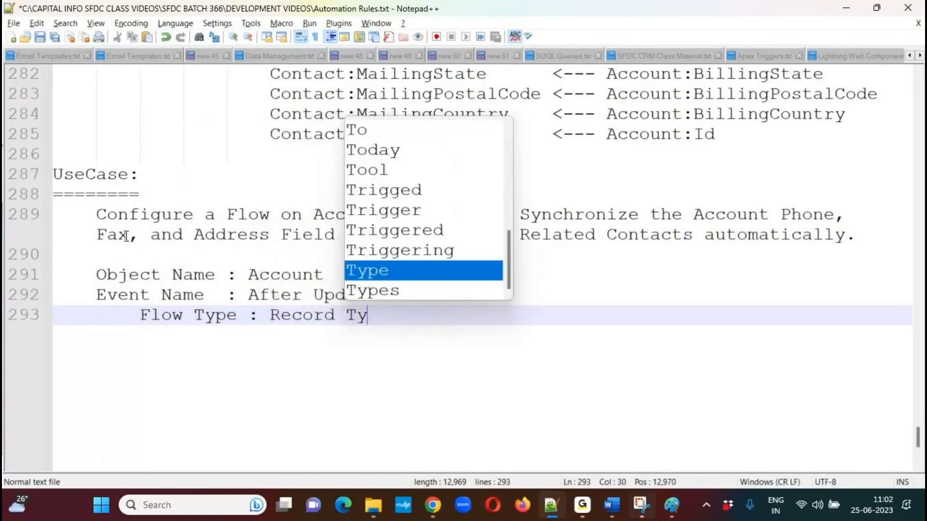
key(BackSpace)
text(r)
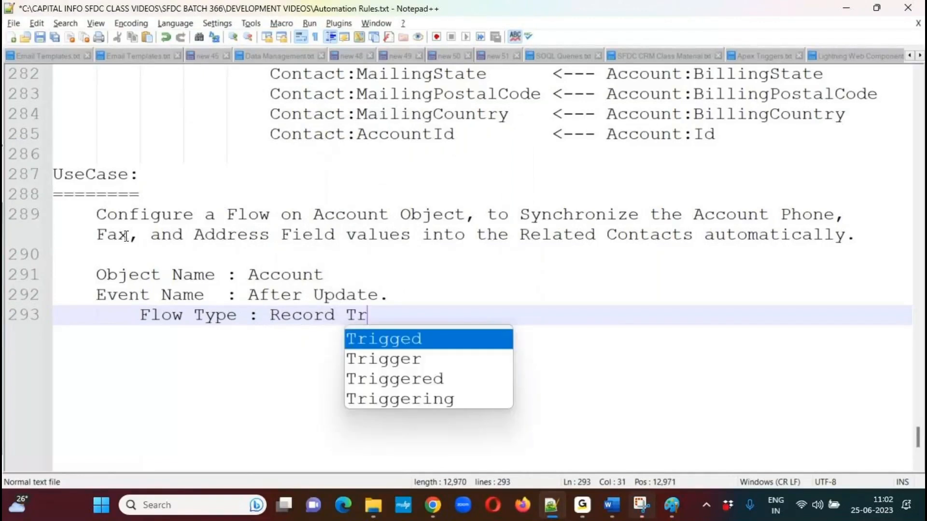
text(igged Flow.)
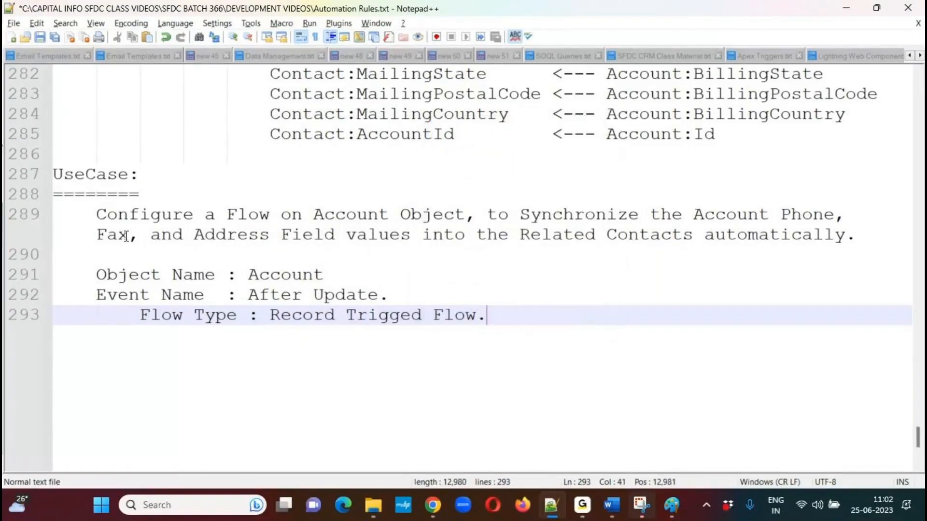
key(Return)
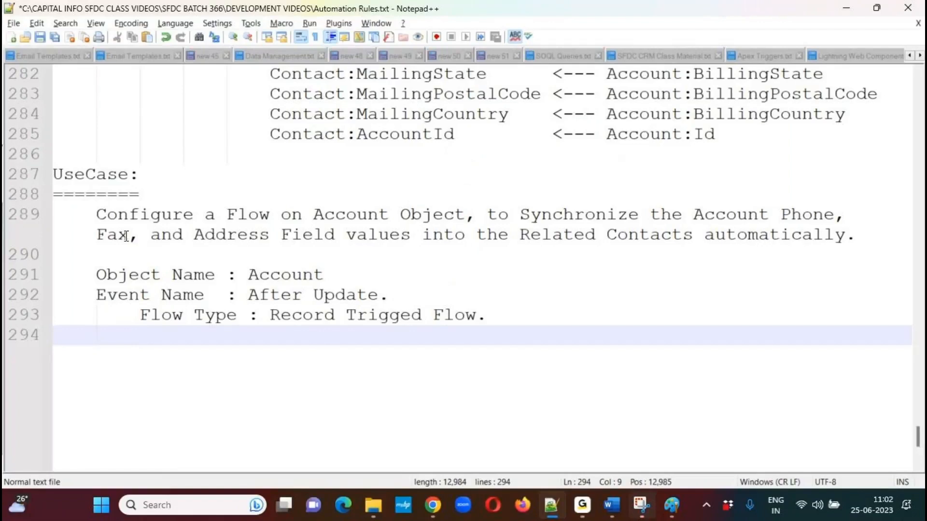
key(ctrl+s)
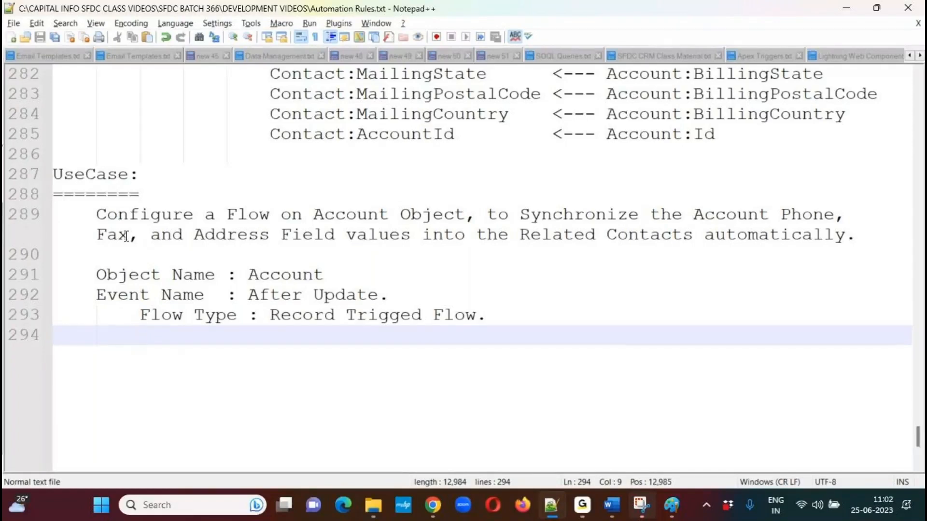
Add a further indented line "Action Name : Update Record (Contact)." below the flow type and start a new line.
key(Tab)
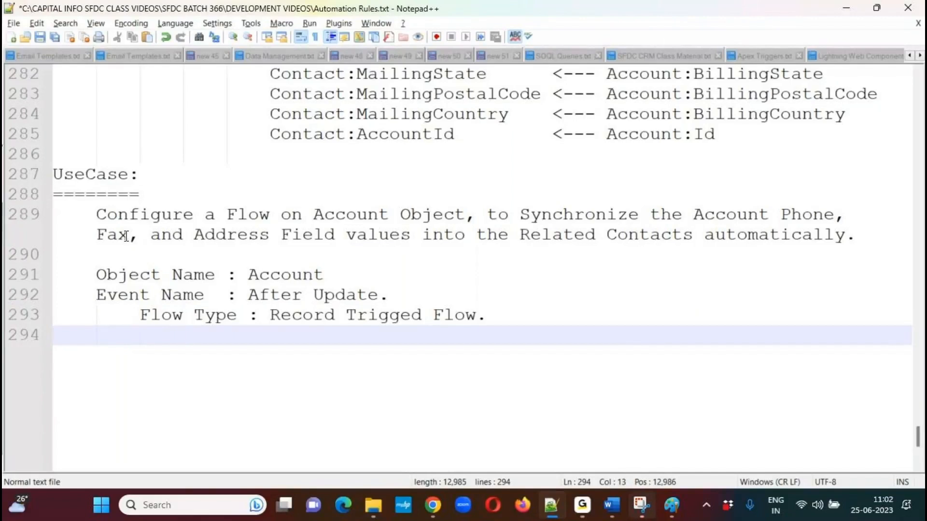
key(BackSpace)
key(Tab)
text(n)
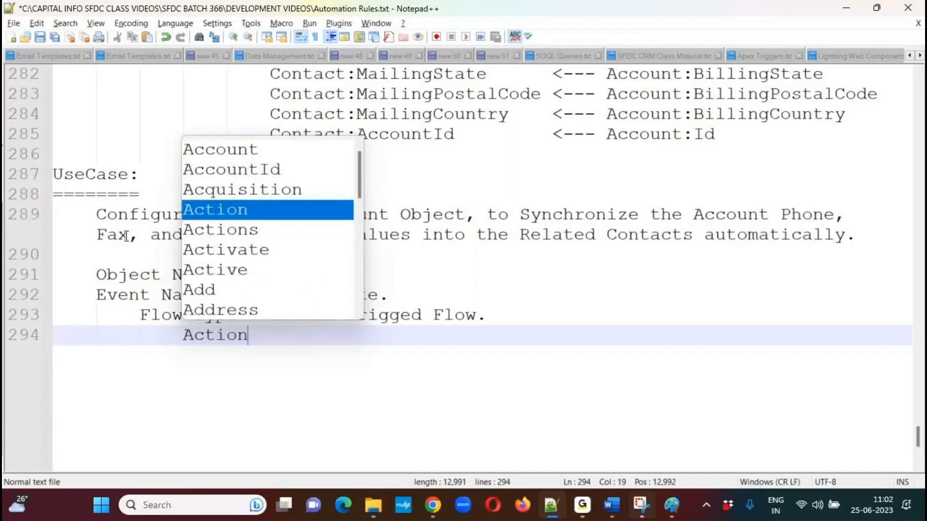
text( Name : )
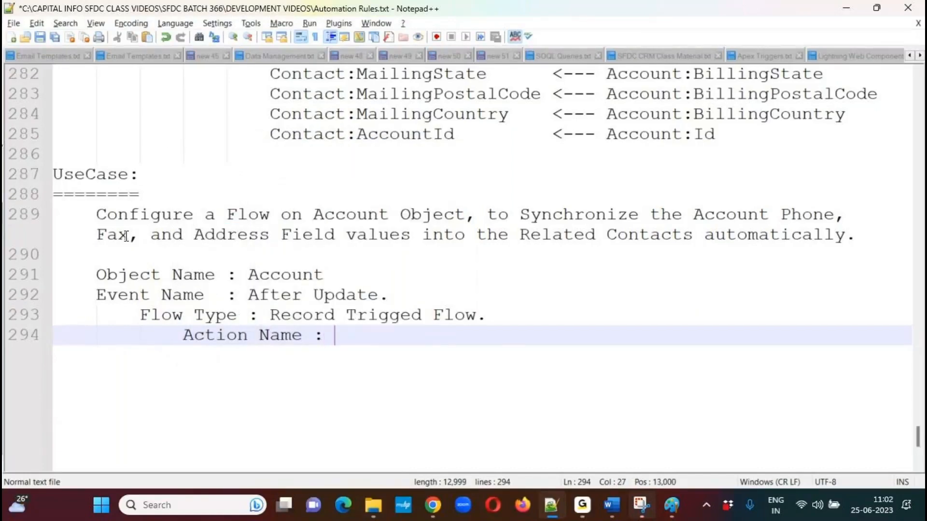
text(Update Record (C)
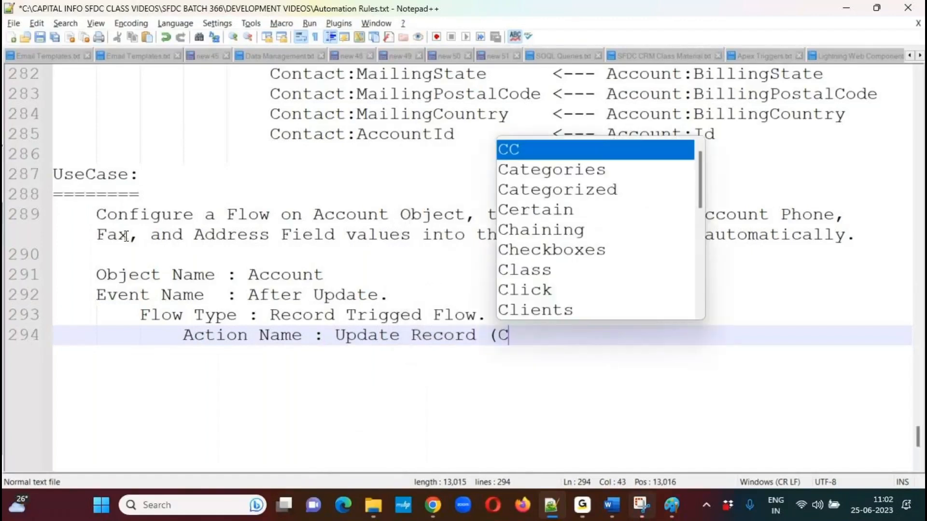
text(ontact).)
key(Return)
key(Tab)
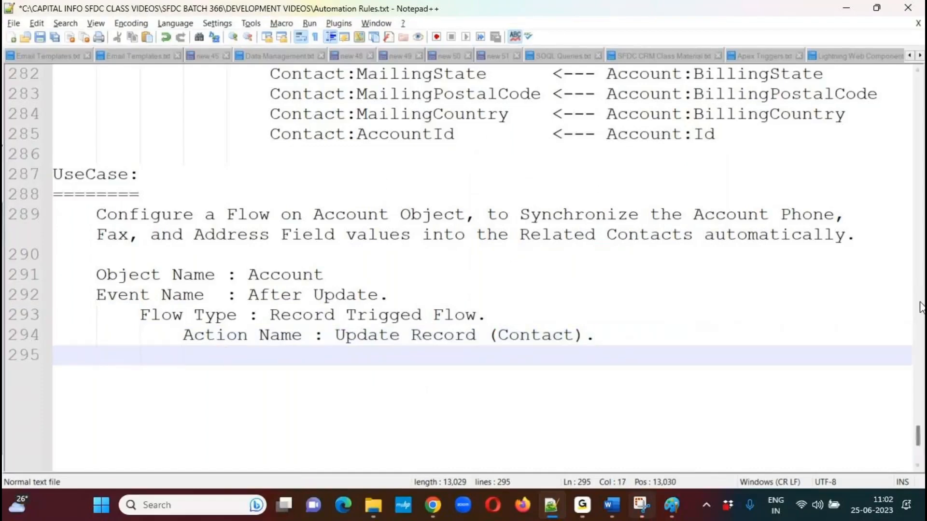
Copy the previous use case's block from "Object Name to Create Record" through the AccountId mapping and paste it below the action name line.
drag(919, 436, 832, 391)
drag(227, 94, 693, 294)
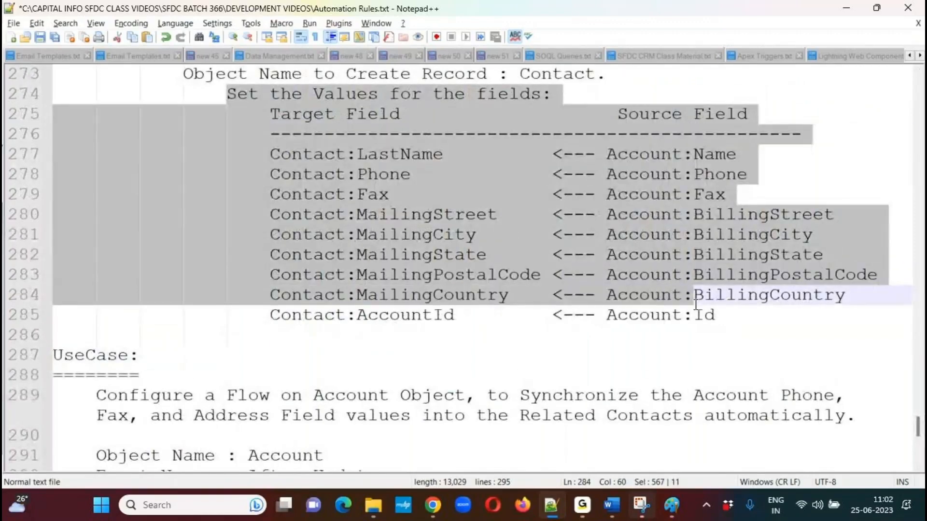
click(195, 80)
drag(184, 75, 738, 317)
key(ctrl+c)
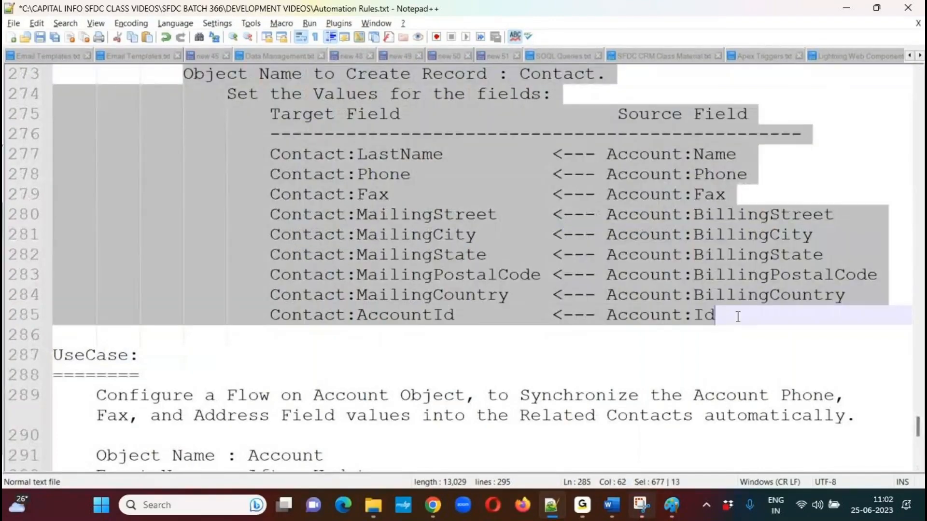
drag(920, 436, 920, 448)
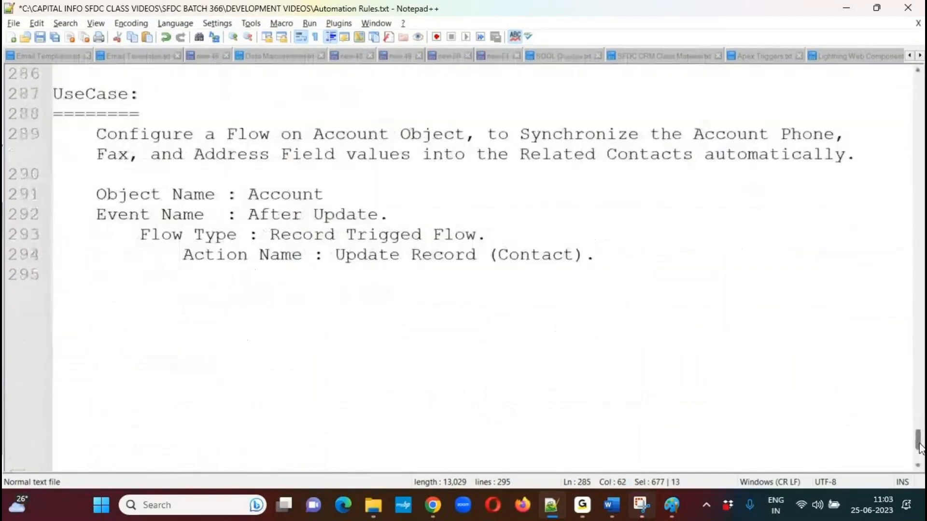
click(201, 290)
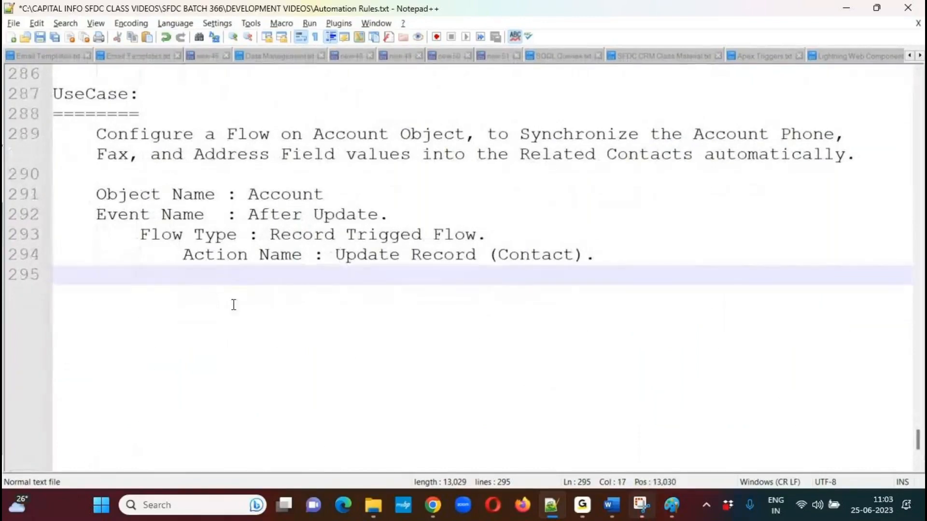
key(ctrl+v)
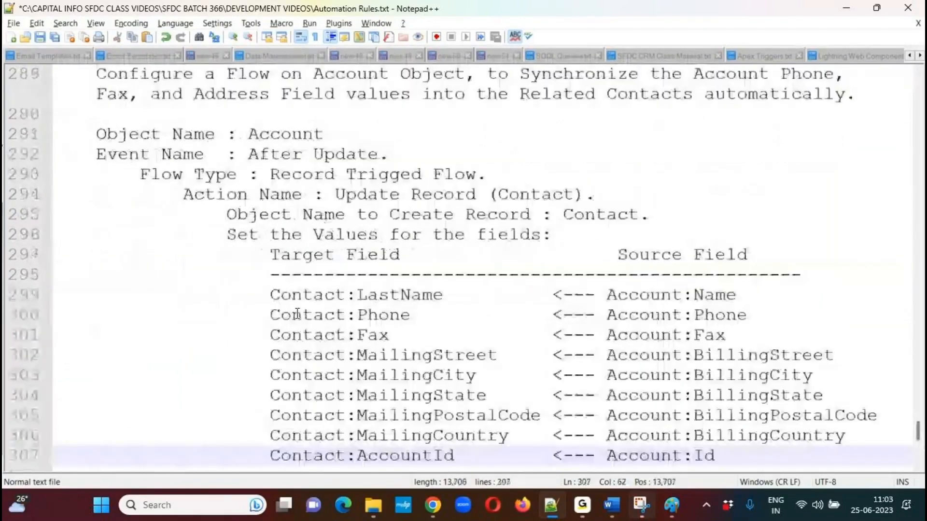
Change "Create" to "Update" in the pasted line so it reads "Object Name to Update Record : Contact.".
click(226, 216)
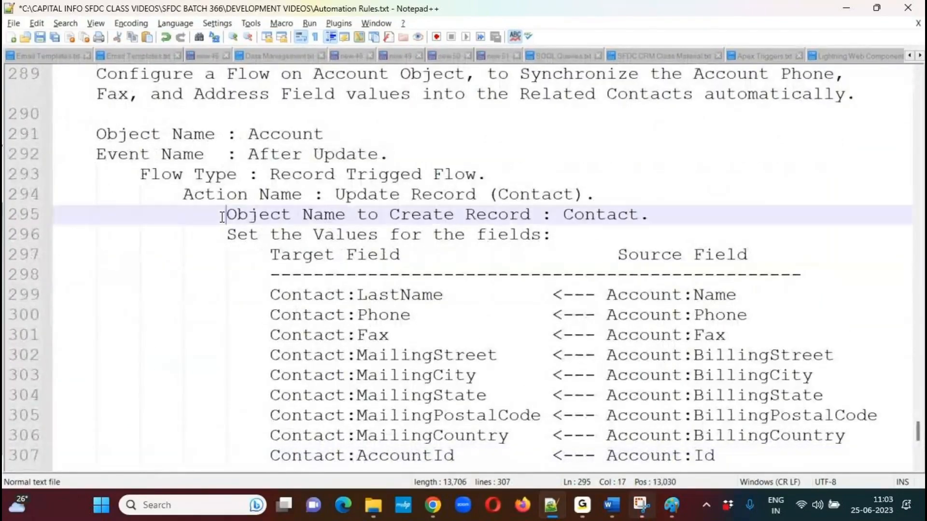
double_click(432, 216)
text(Updat3e)
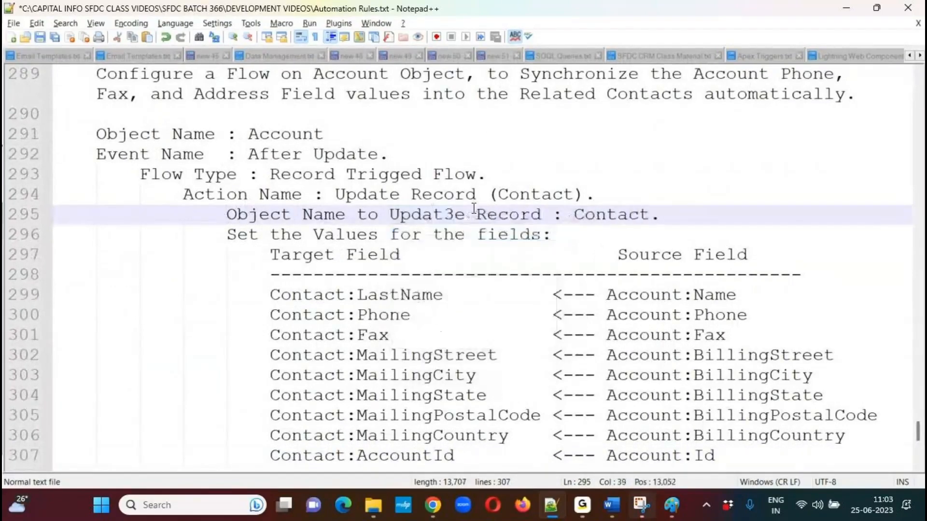
key(BackSpace)
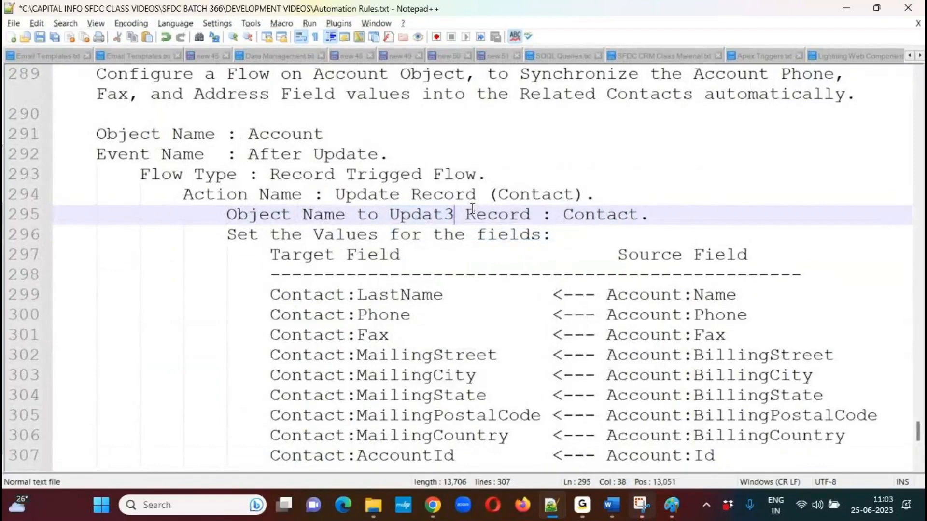
key(BackSpace)
text(e)
Shorten the action line to "Action Name : Update Record." and outdent the object name line below to align with it.
drag(478, 194, 607, 196)
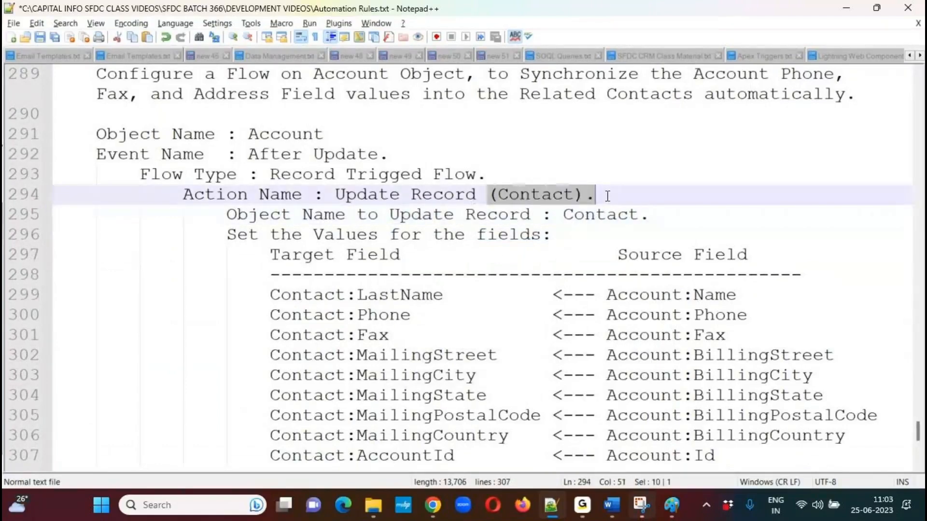
key(BackSpace)
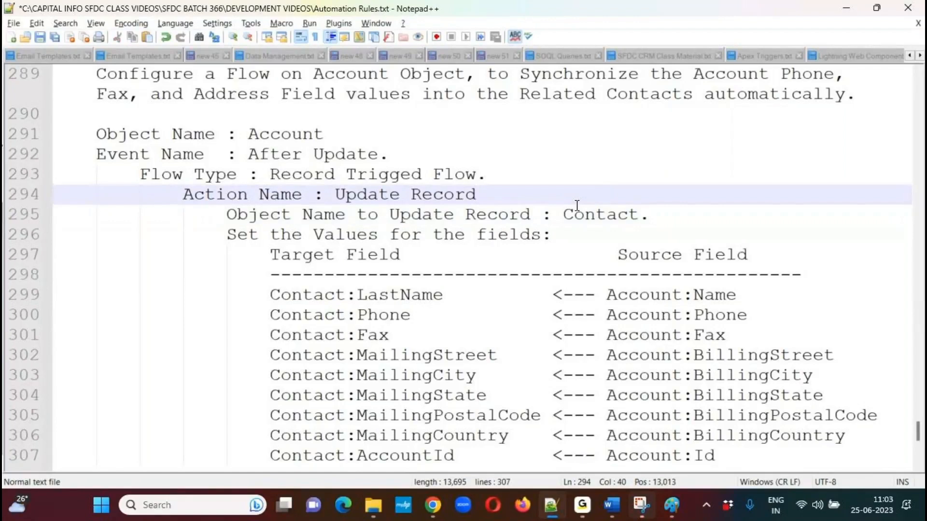
text(.)
click(227, 214)
key(BackSpace)
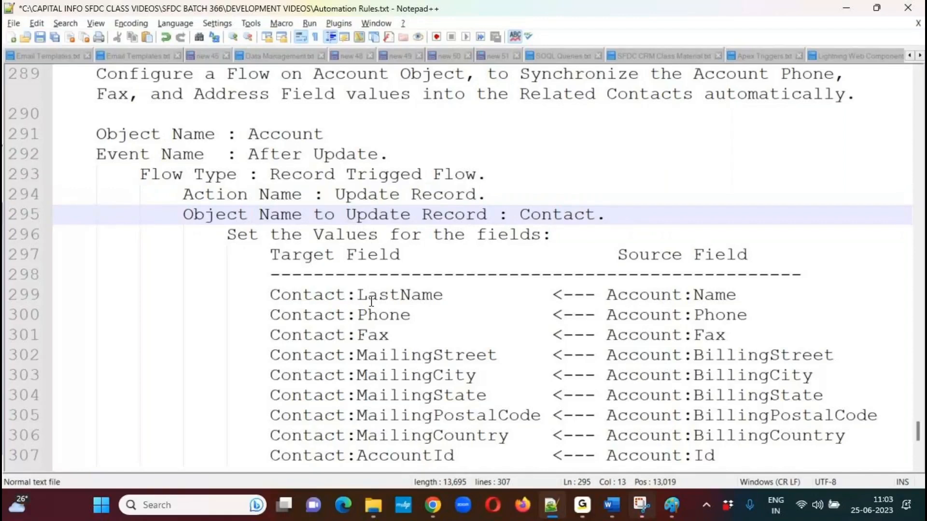
Delete the Contact:LastName mapping row from the pasted field table and close up the gap it leaves.
drag(269, 294, 752, 296)
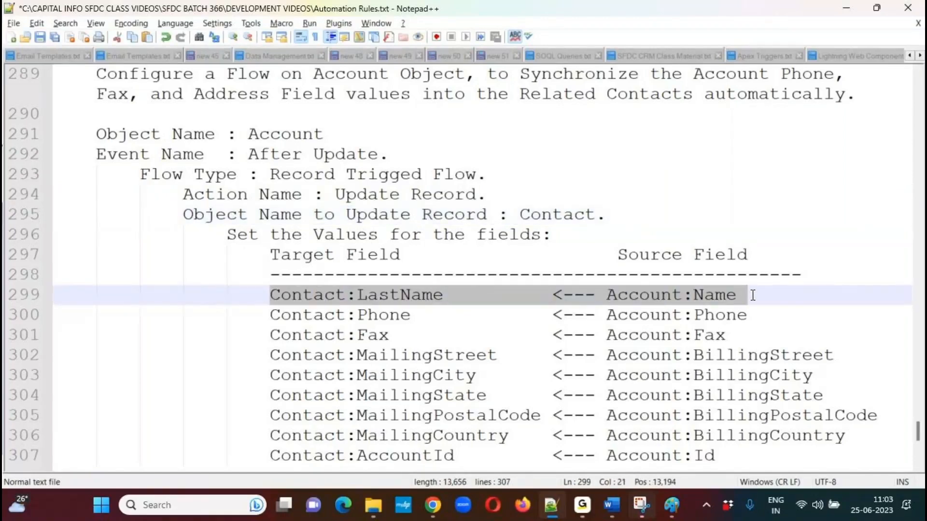
key(BackSpace)
key(BackSpace)
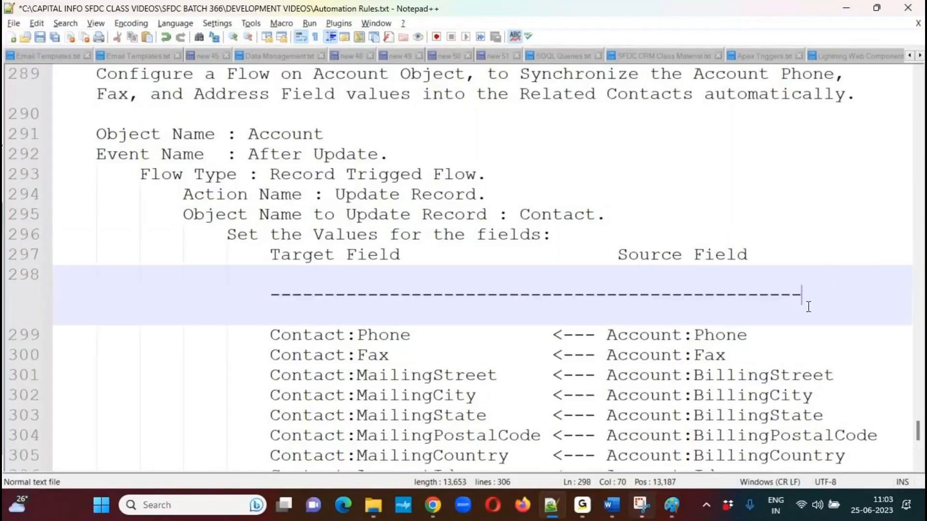
key(Delete)
key(Delete)
key(Delete)
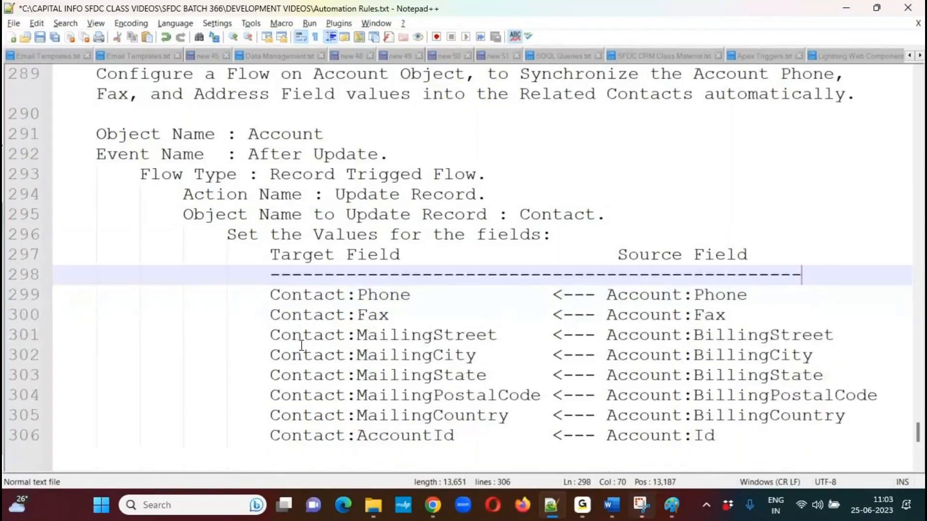
Delete the Contact:AccountId mapping row at the end of the pasted field table and save the notes.
drag(263, 437, 715, 438)
key(Delete)
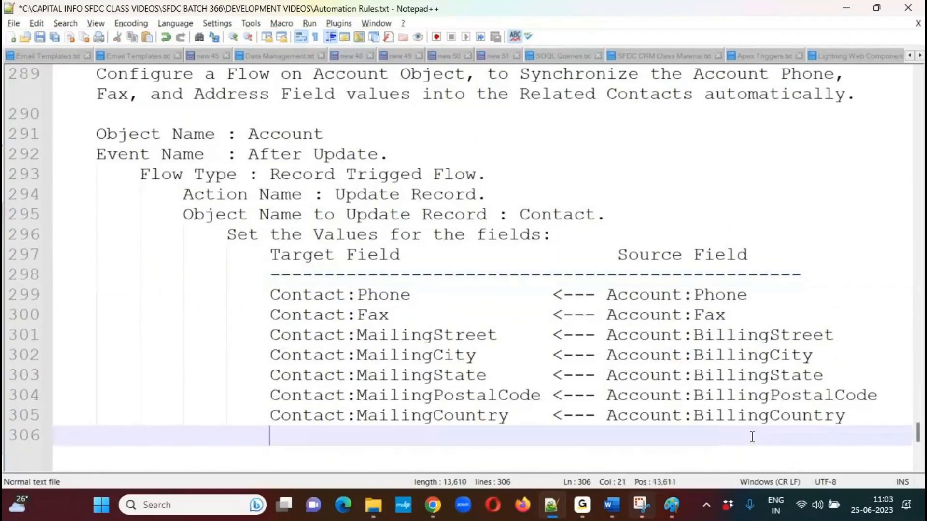
click(917, 70)
key(ctrl+s)
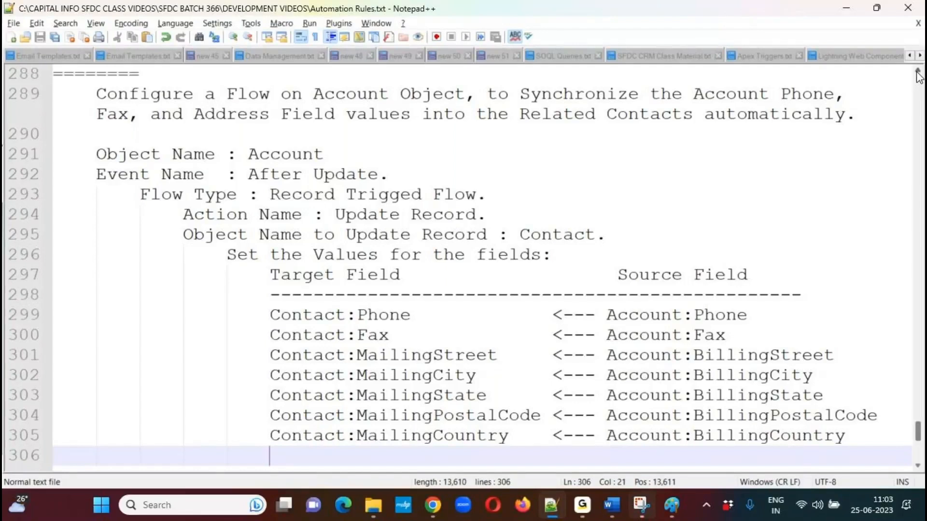
mouse_move(394, 357)
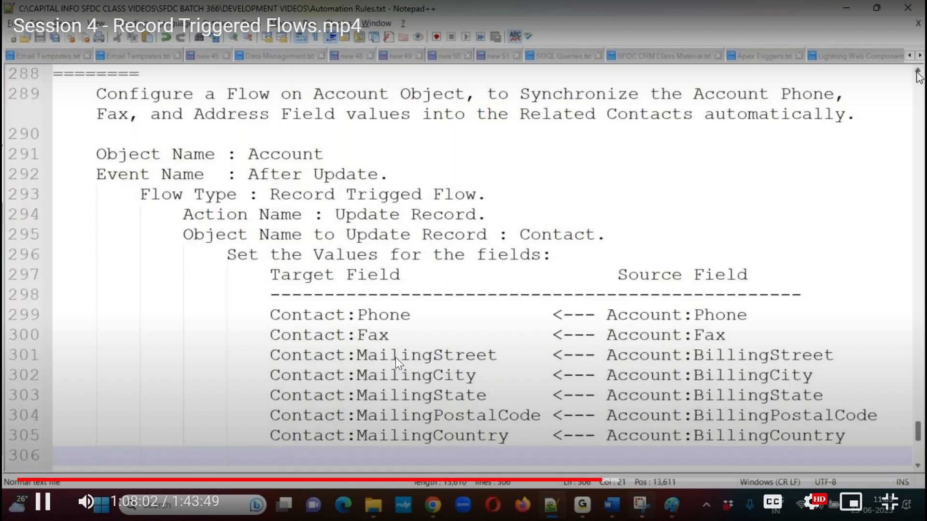
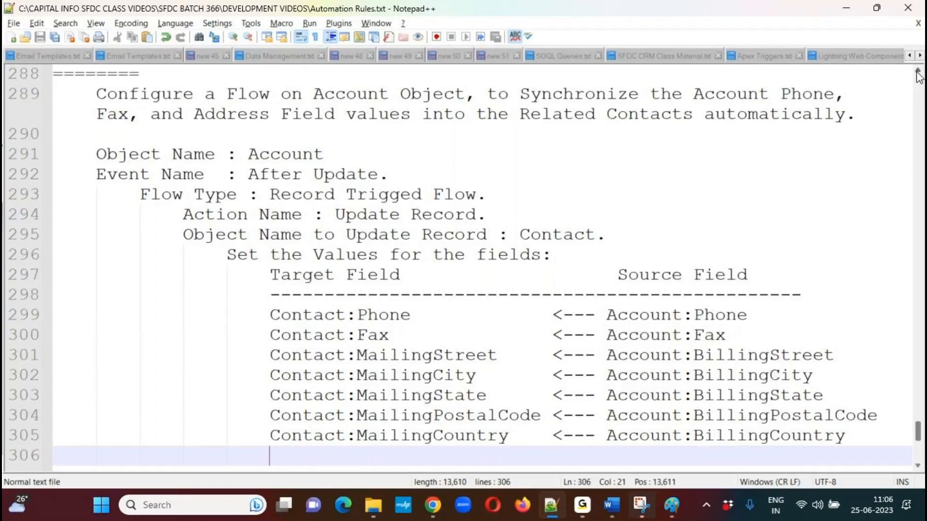
mouse_move(398, 322)
mouse_move(465, 247)
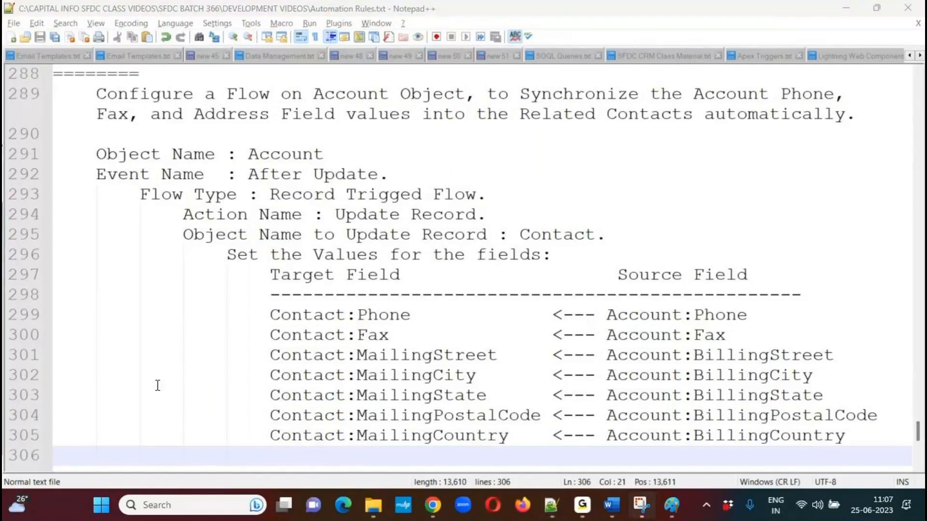
click(158, 450)
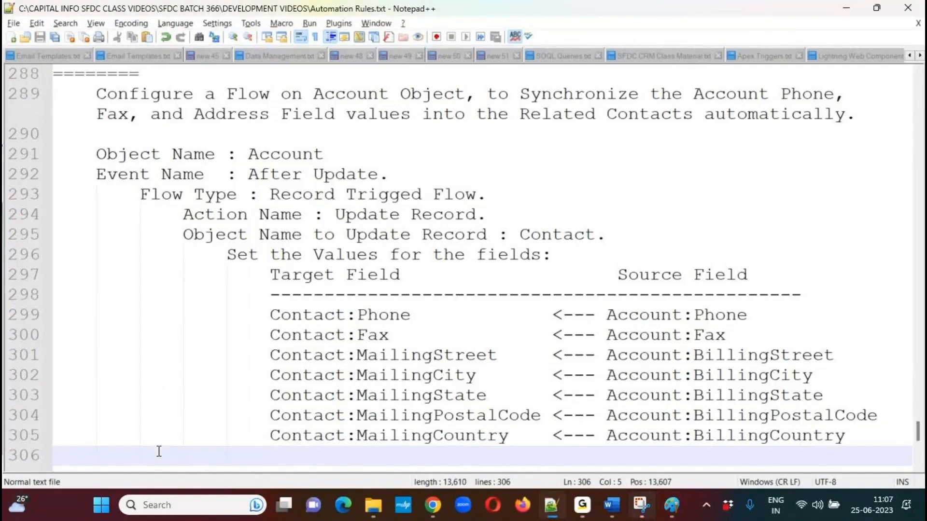
click(919, 467)
click(122, 411)
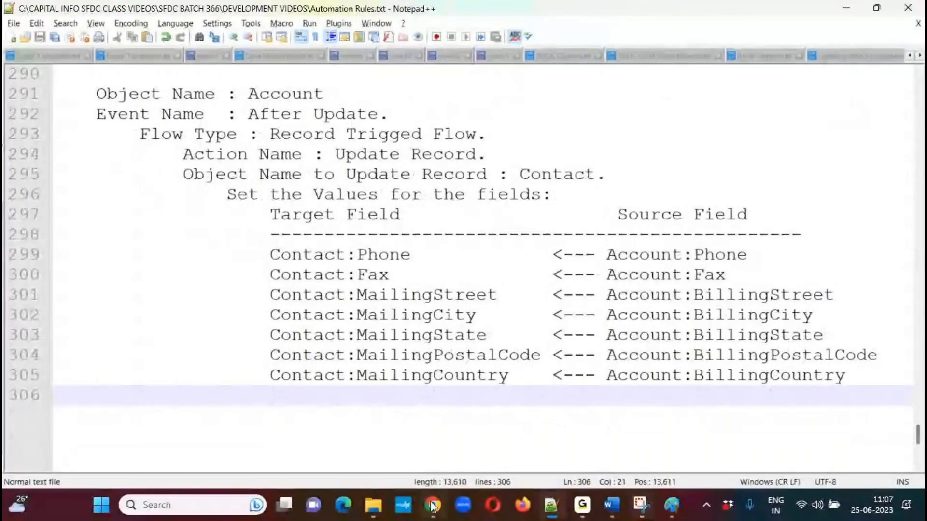
Switch to the Salesforce org in Chrome and open its Setup area.
mouse_move(433, 505)
click(427, 429)
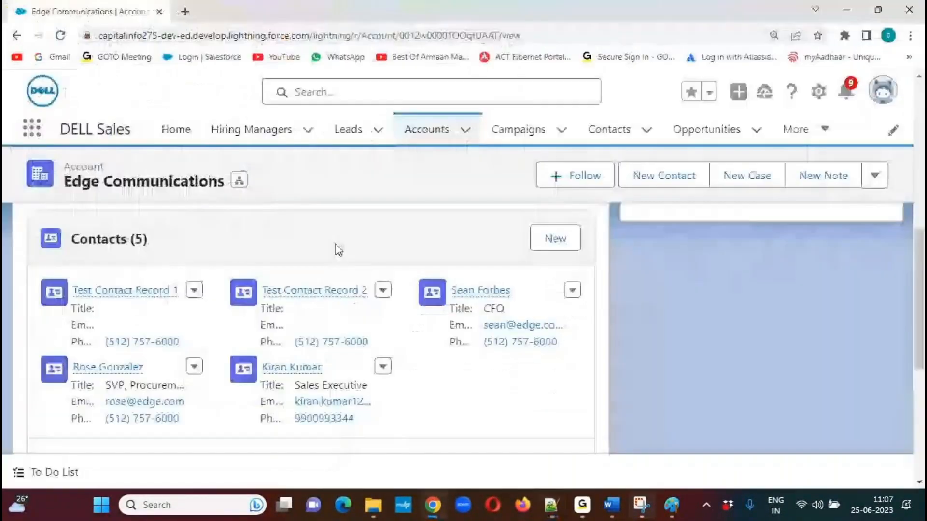
click(819, 92)
click(748, 137)
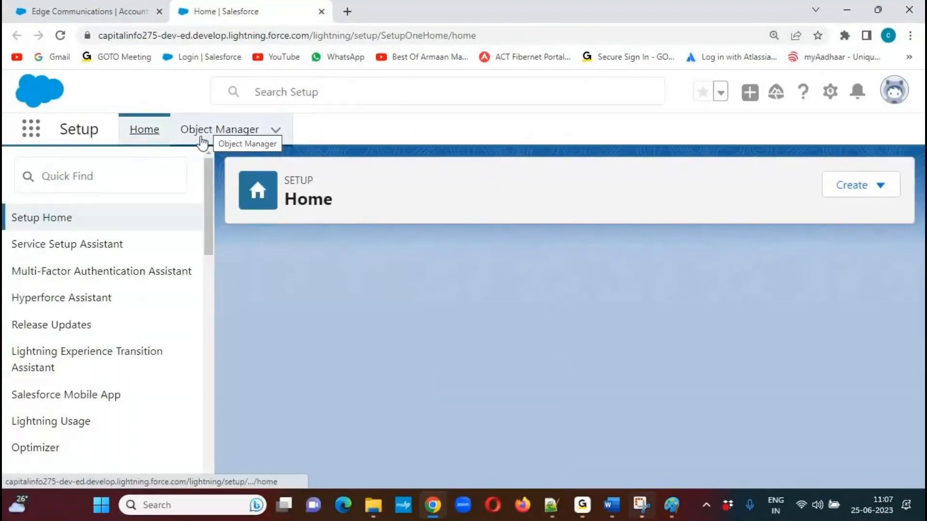
Find the Flows page in Setup by searching for "flow" and open it.
click(120, 180)
text(flow)
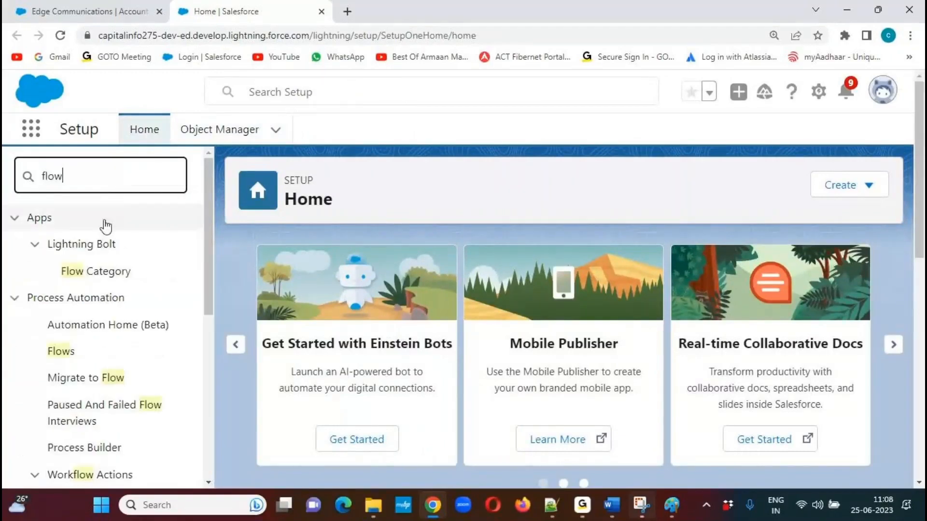
click(66, 353)
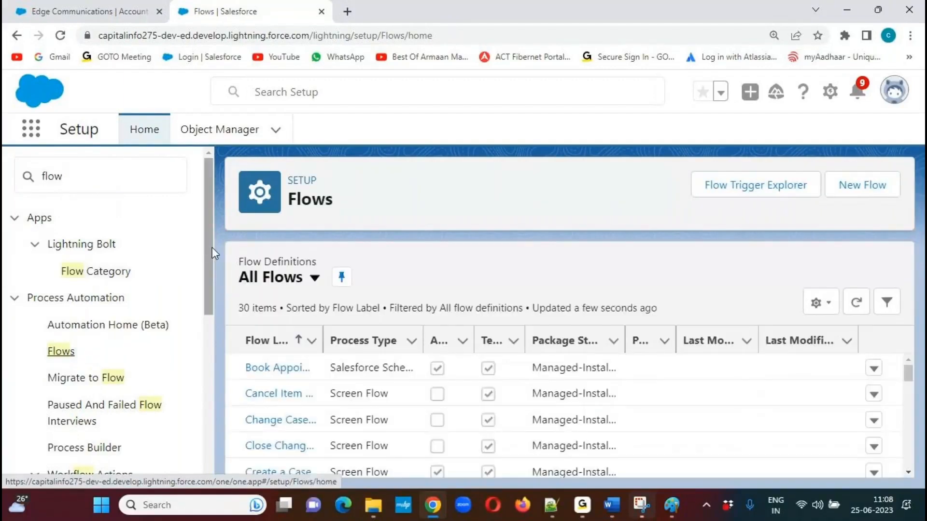
Create a new flow of the Record-Triggered Flow type.
click(860, 186)
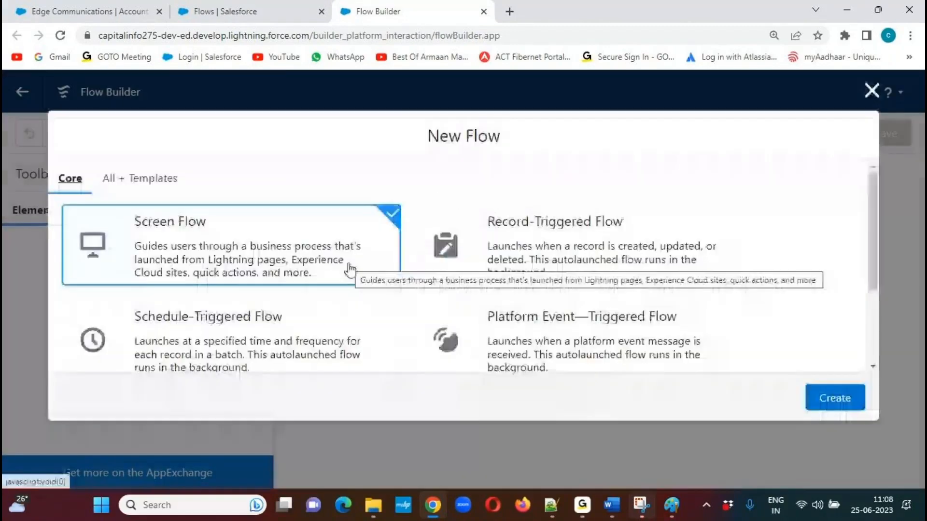
click(621, 240)
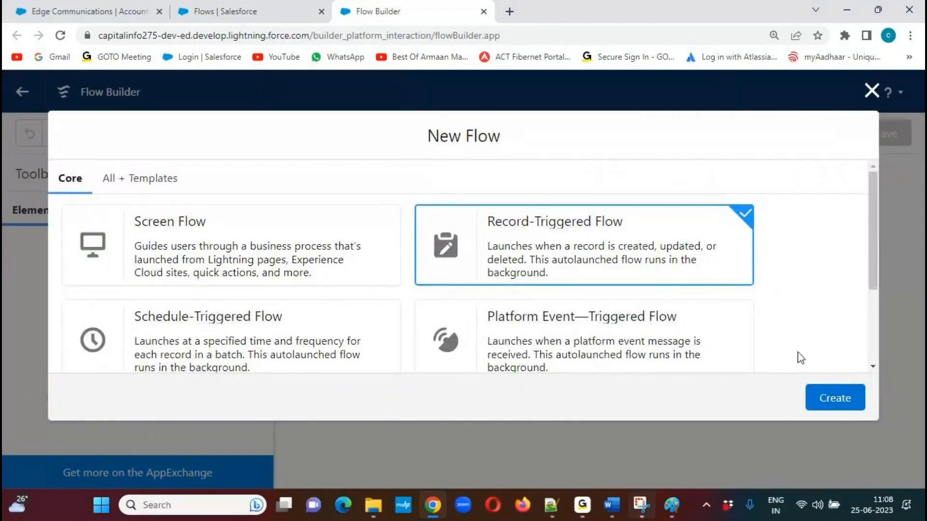
click(837, 399)
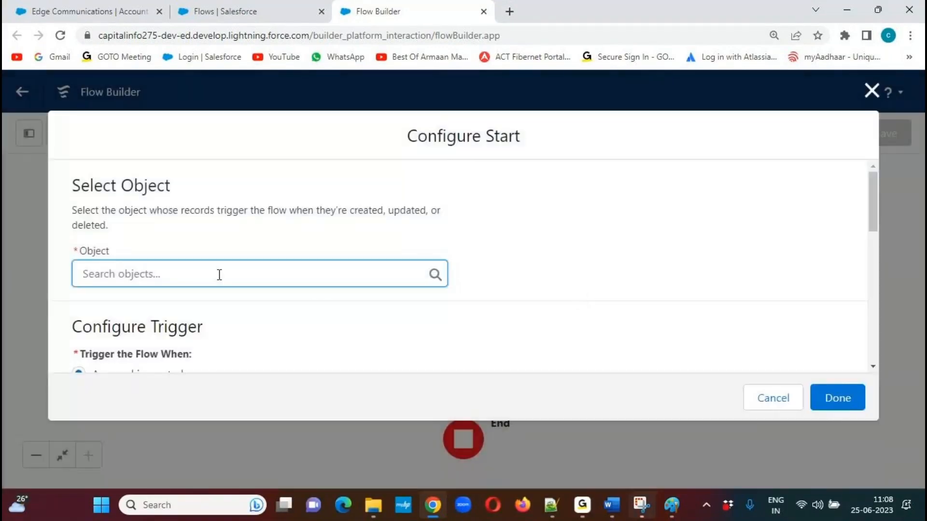
Configure the flow's start to use the Account object and trigger when a record is updated.
text(Account)
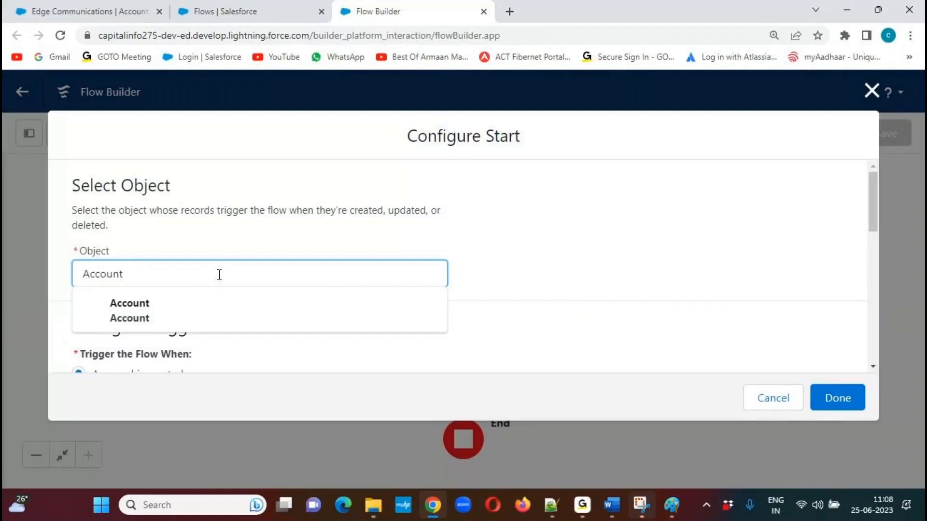
click(153, 318)
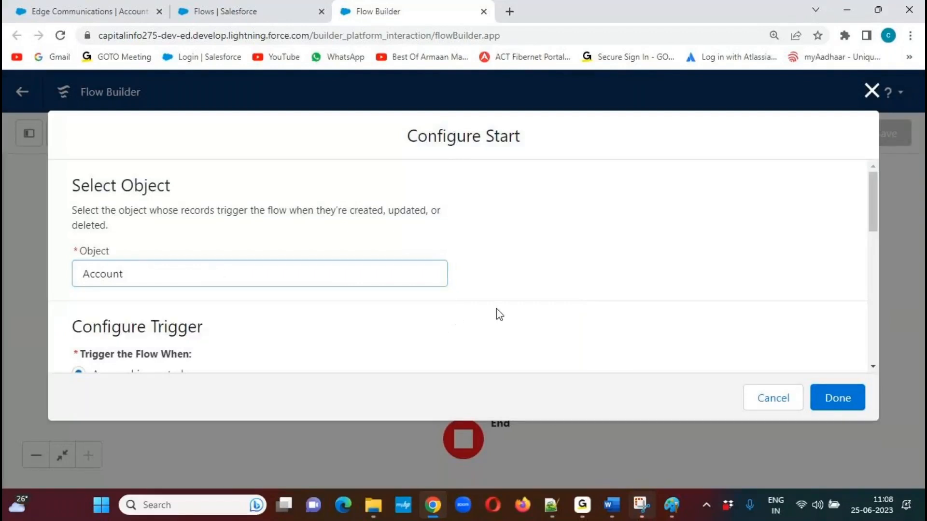
drag(876, 192, 865, 233)
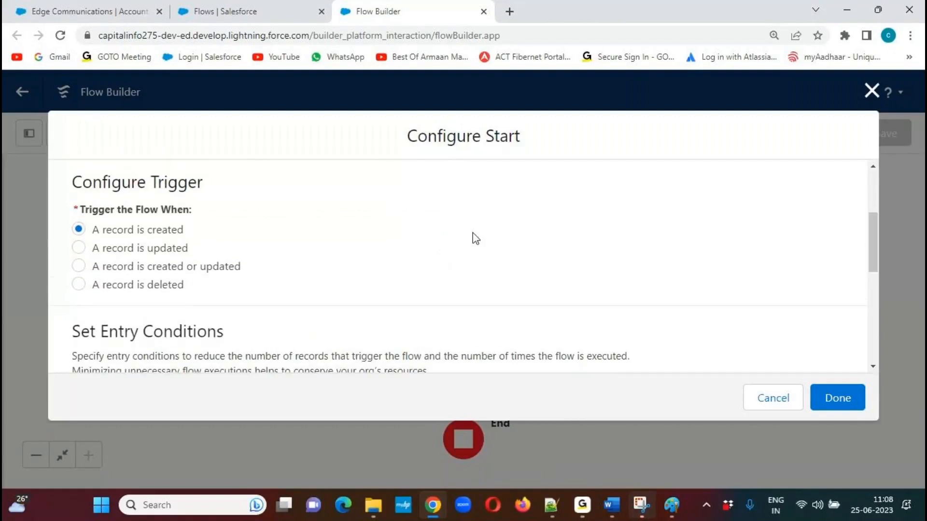
click(79, 248)
click(839, 398)
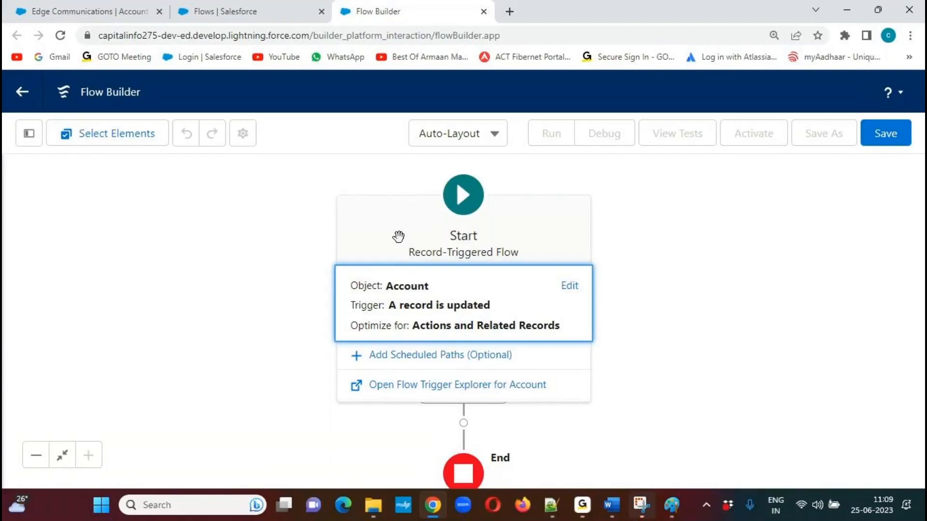
Change the flow canvas from automatic to Free-Form layout and reposition the Start element to free up space beside it.
click(494, 137)
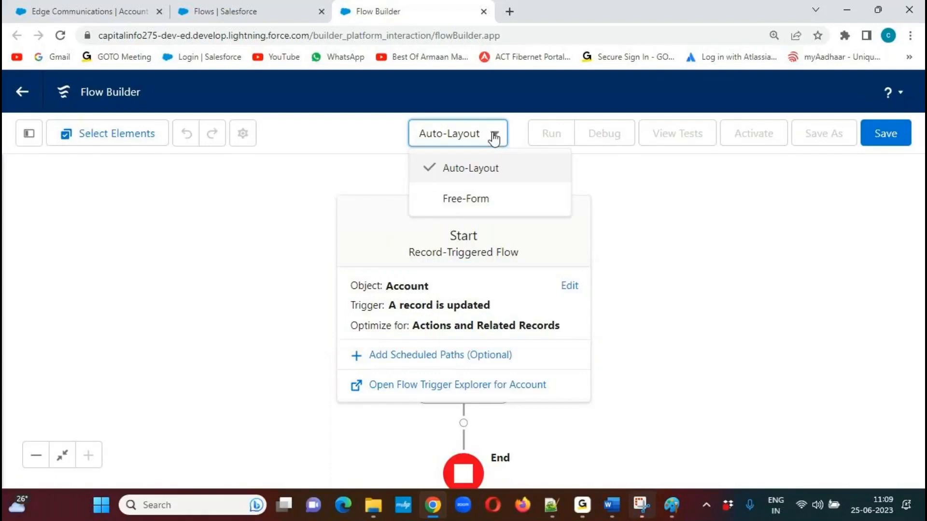
click(471, 201)
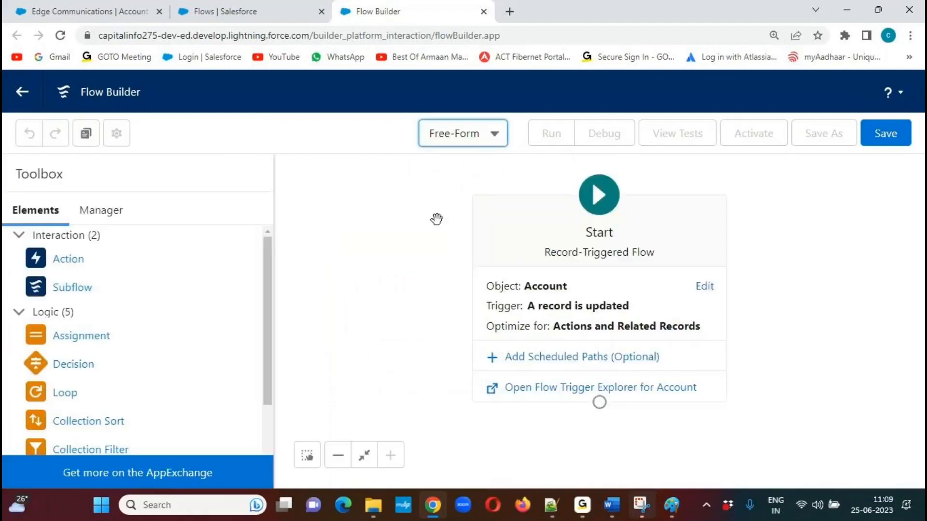
drag(538, 224, 399, 219)
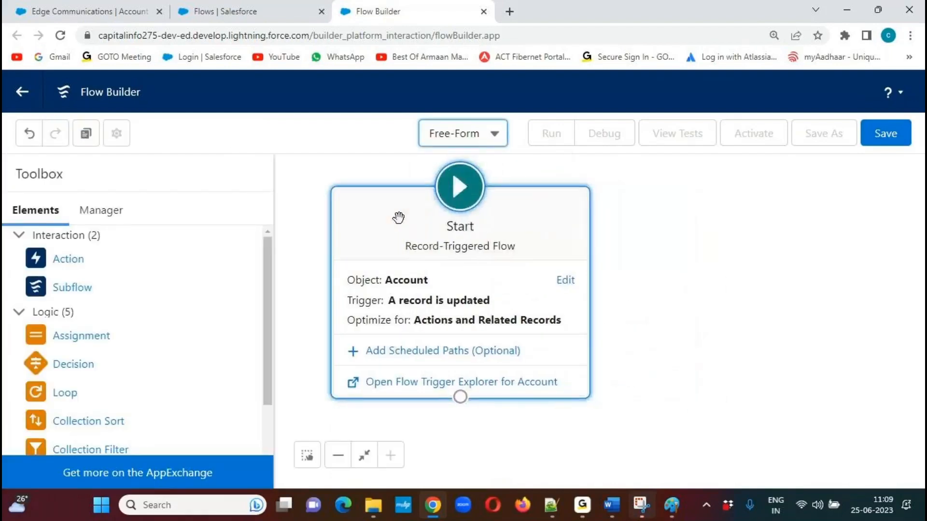
click(338, 454)
drag(424, 242, 376, 236)
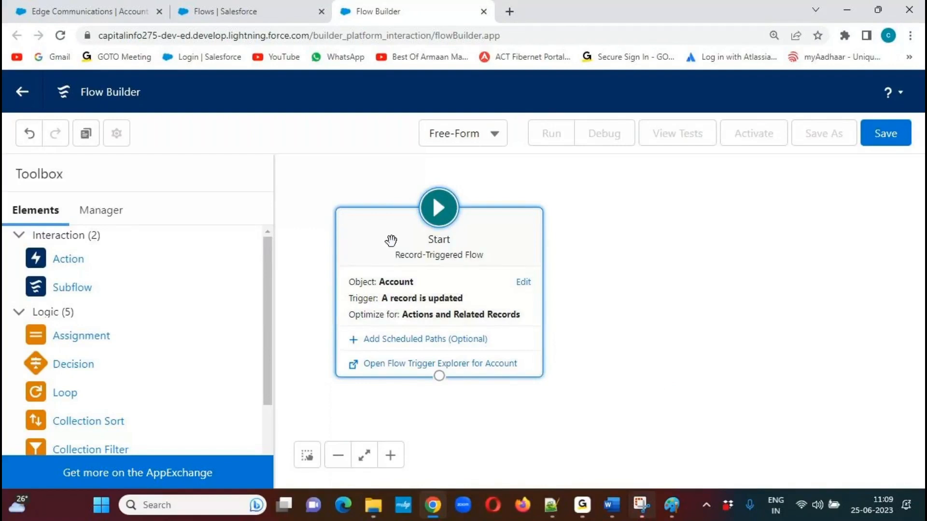
Add an Update Records element to the canvas, using "Update the Related Contacts" as both its label and description.
drag(267, 259, 261, 346)
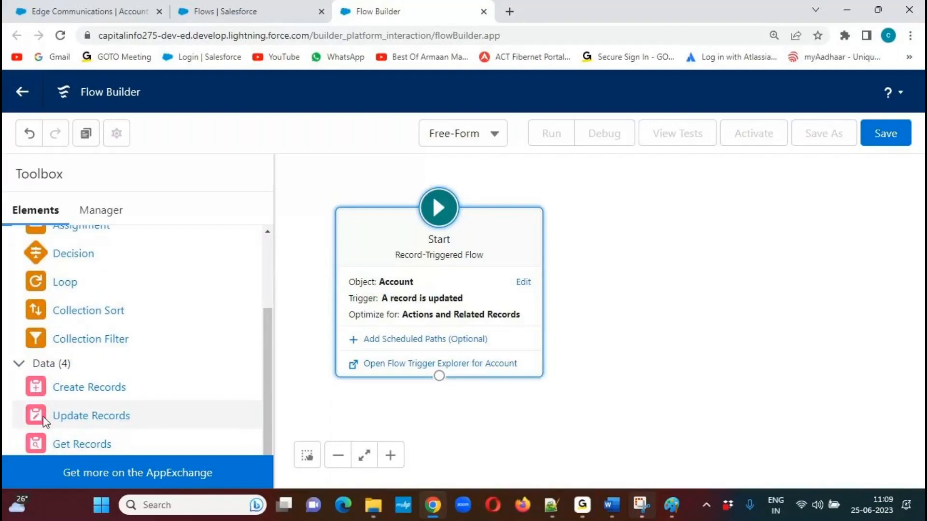
drag(665, 265, 694, 243)
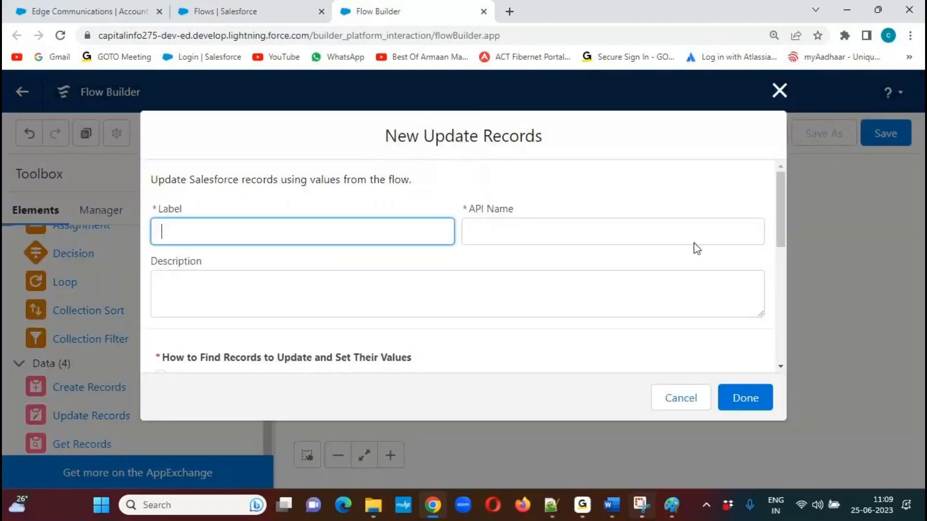
text(Update the Related Contacts)
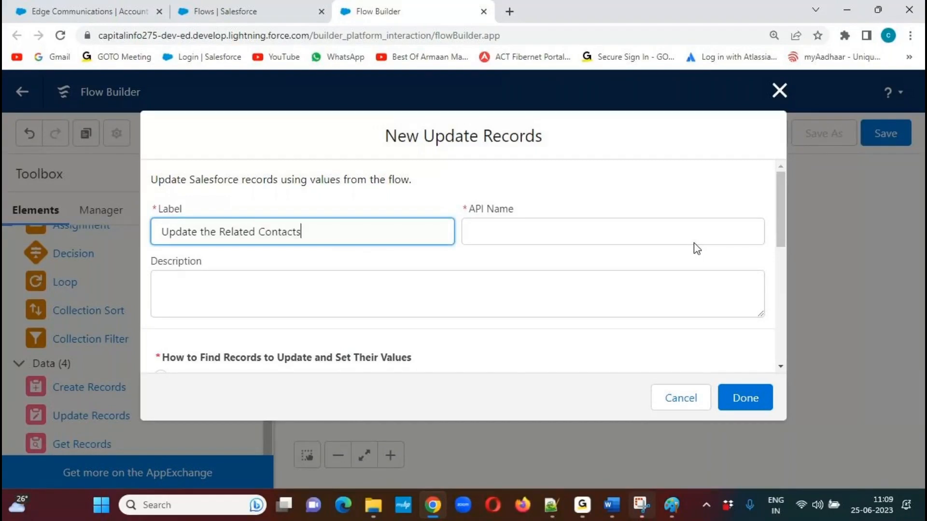
key(ctrl+a)
key(ctrl+c)
key(Tab)
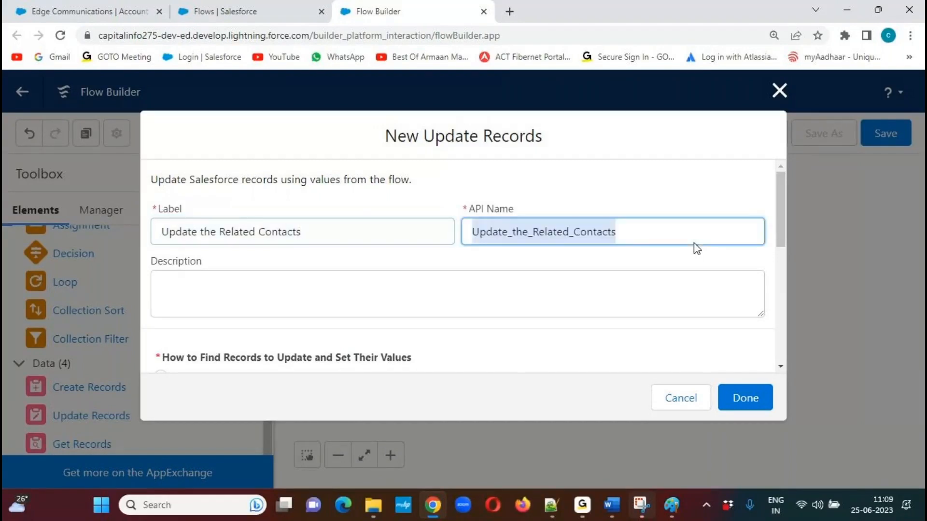
key(Tab)
key(ctrl+v)
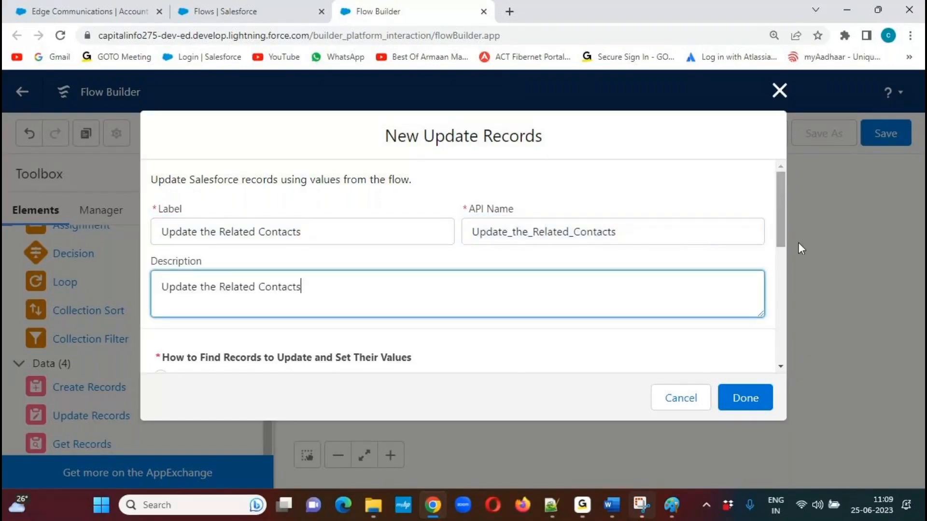
Set the new element to update records related to the account record that triggered the flow.
drag(786, 185, 774, 252)
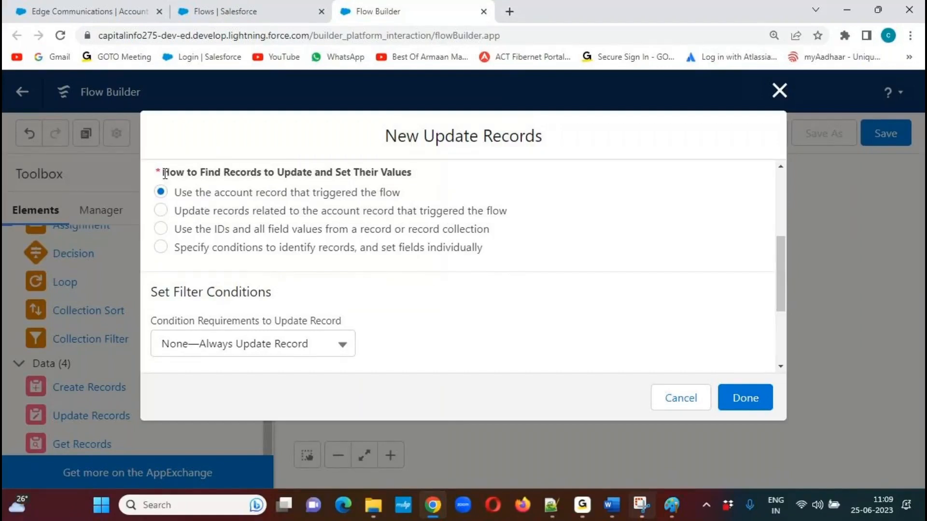
drag(165, 174, 483, 198)
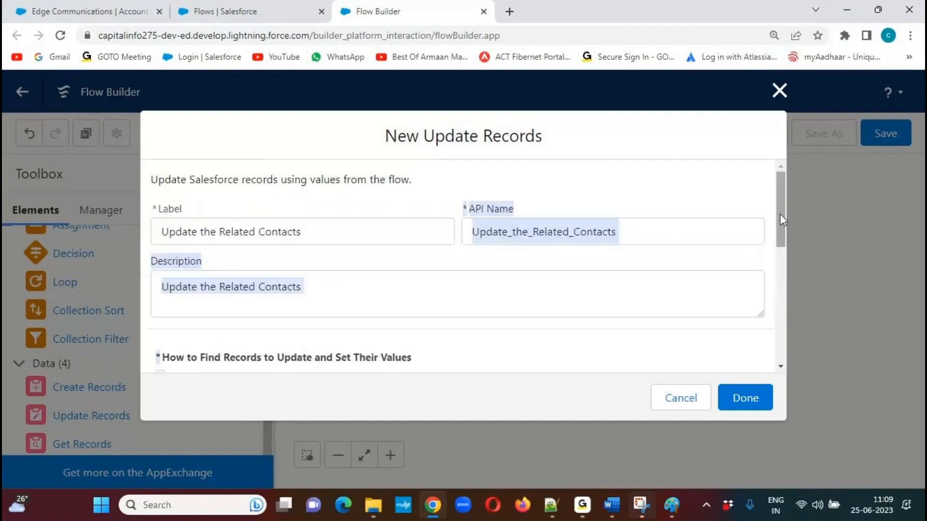
drag(783, 205, 781, 257)
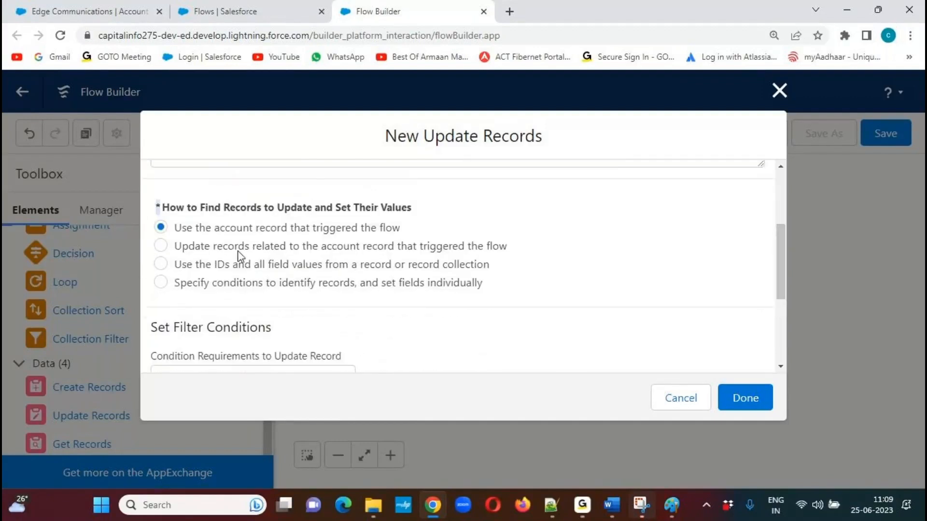
drag(173, 228, 432, 237)
click(463, 202)
drag(174, 250, 512, 251)
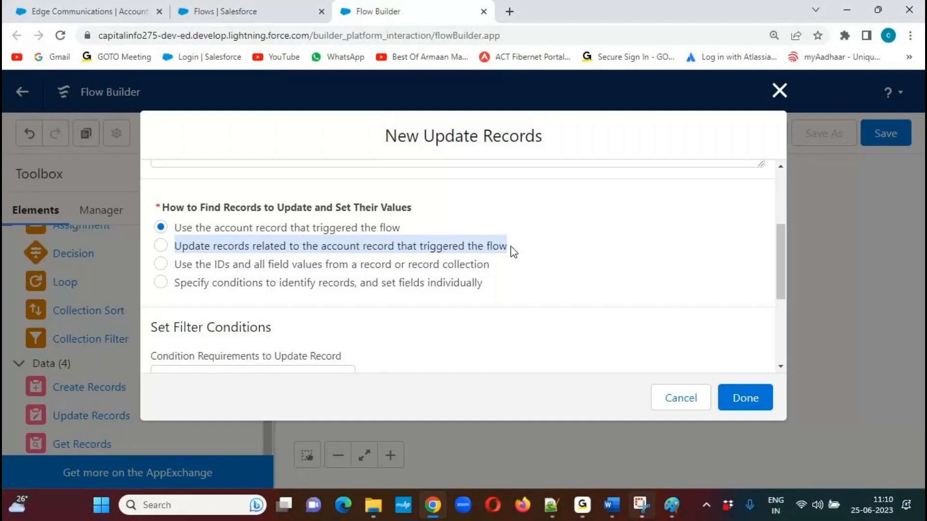
click(162, 247)
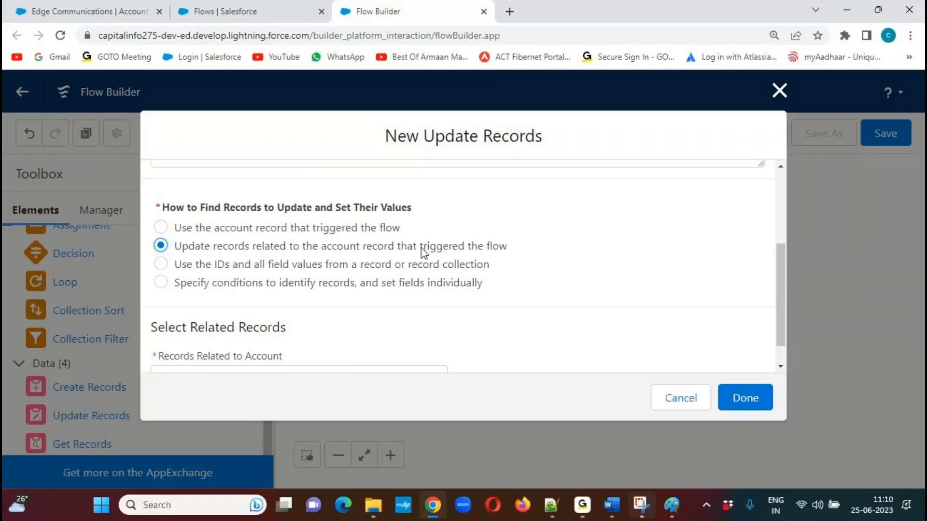
drag(779, 259, 781, 346)
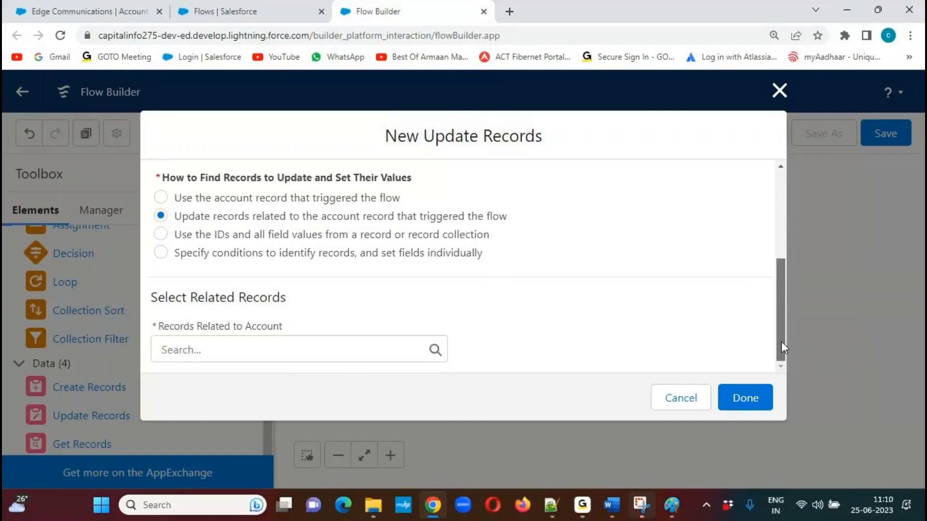
click(224, 351)
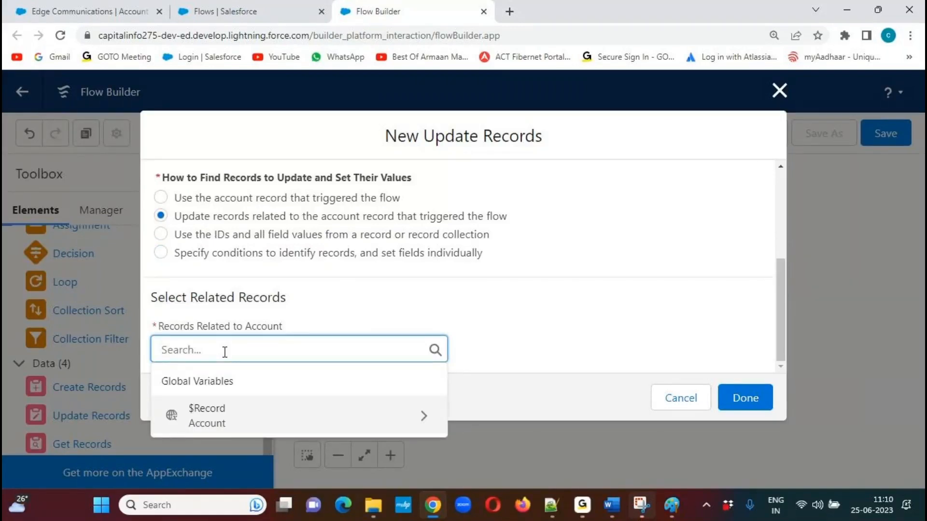
text(Contact)
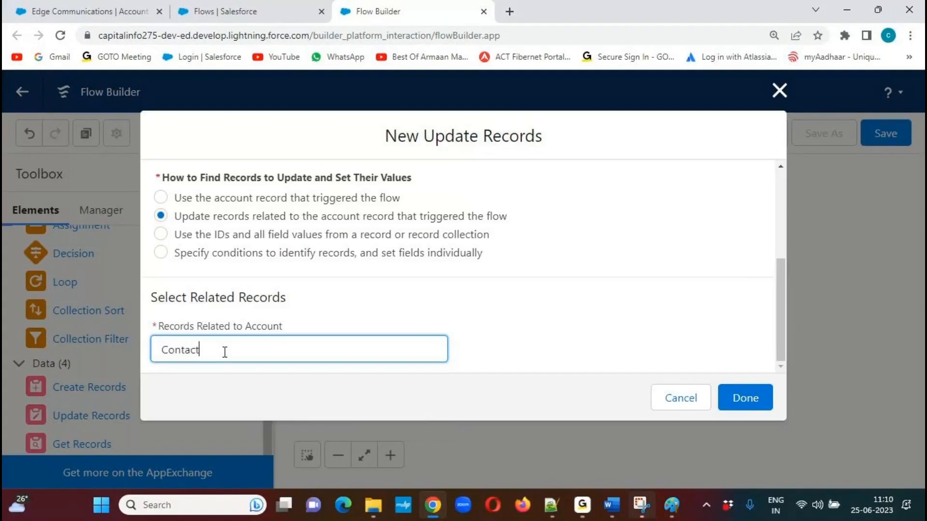
drag(780, 338, 782, 344)
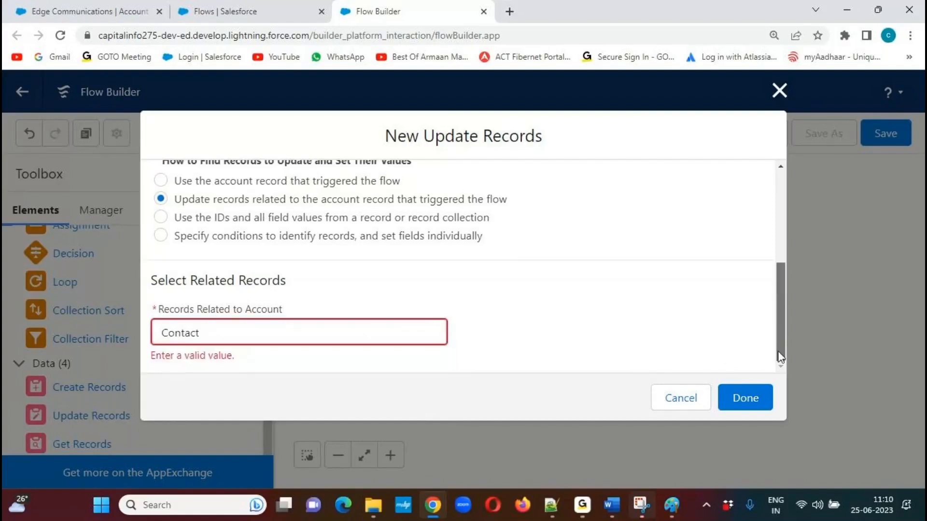
click(229, 330)
key(BackSpace)
key(BackSpace)
key(BackSpace)
key(BackSpace)
key(BackSpace)
key(BackSpace)
key(BackSpace)
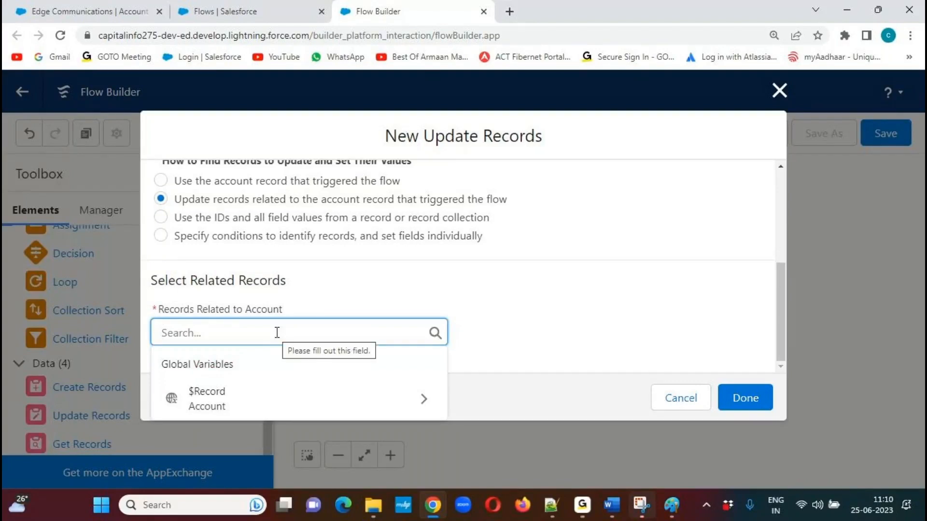
Select the Contacts of the triggering account record ($Record > Contacts) as the related records to update.
click(394, 399)
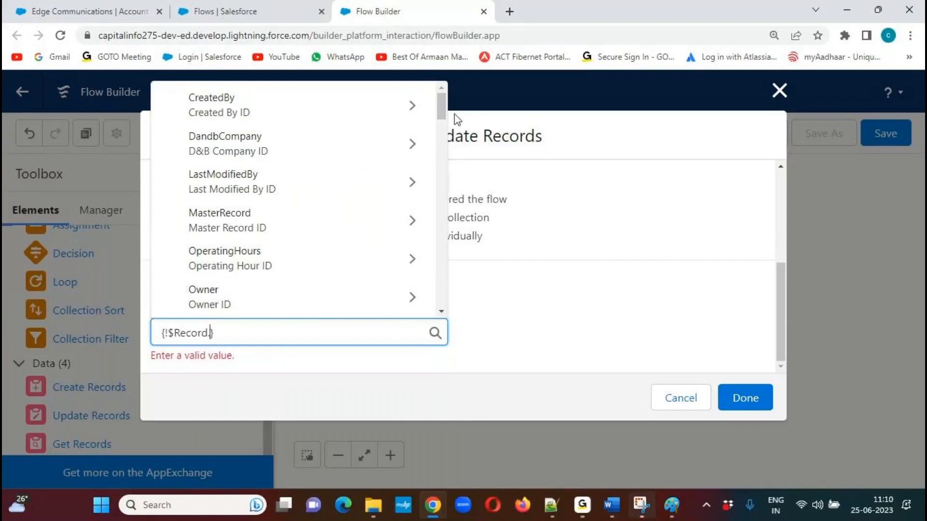
drag(438, 110, 437, 206)
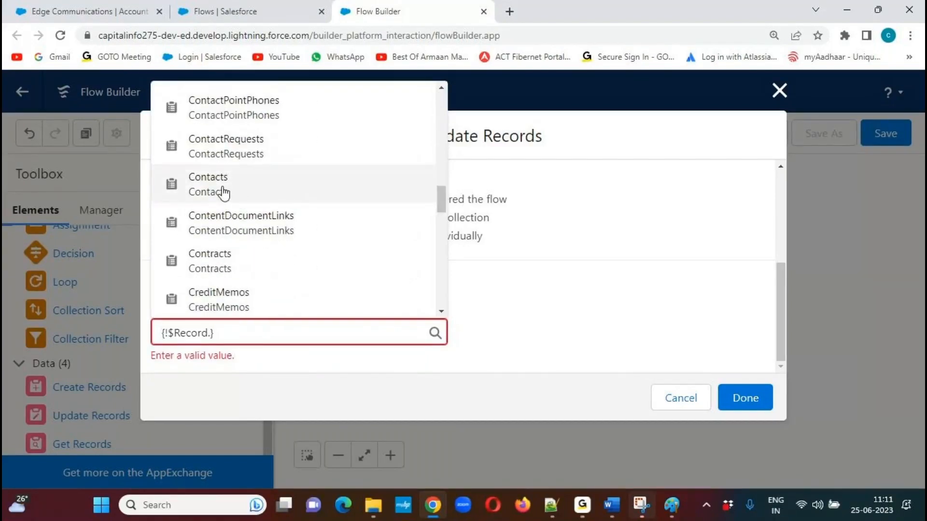
click(223, 193)
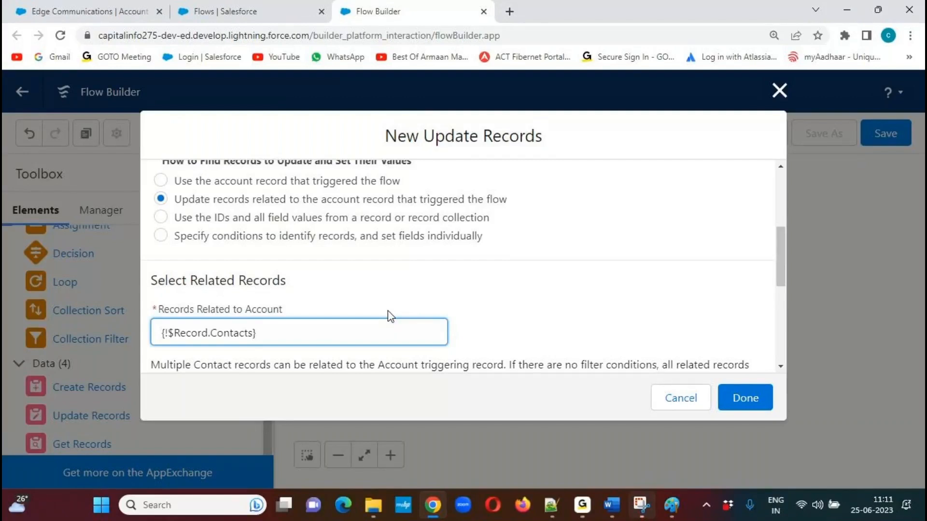
Set the contact's Phone field to the triggering record's account phone ($Record > Account Phone).
drag(778, 247, 770, 338)
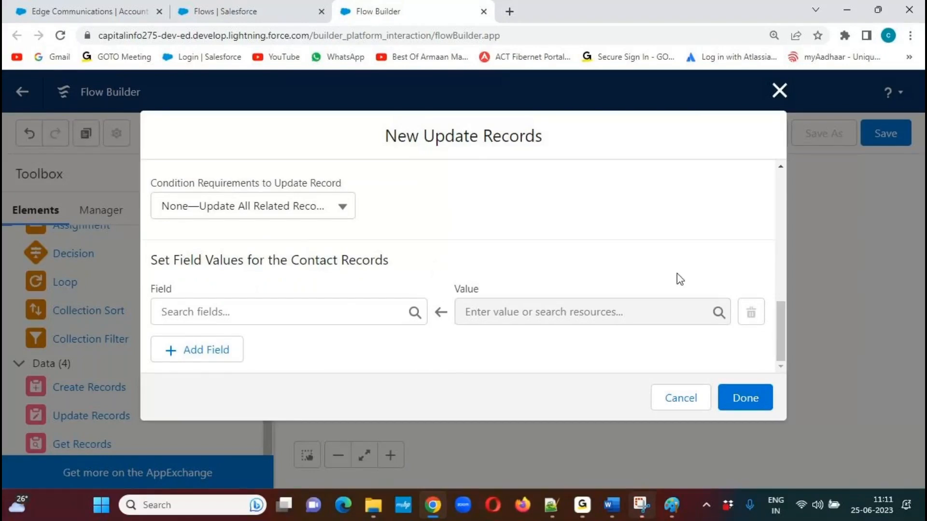
drag(778, 330, 778, 273)
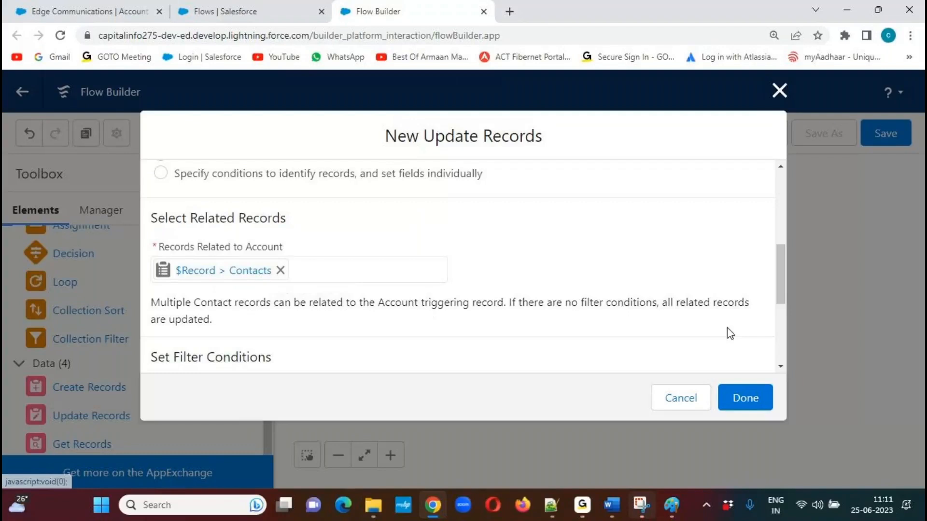
drag(779, 265, 778, 342)
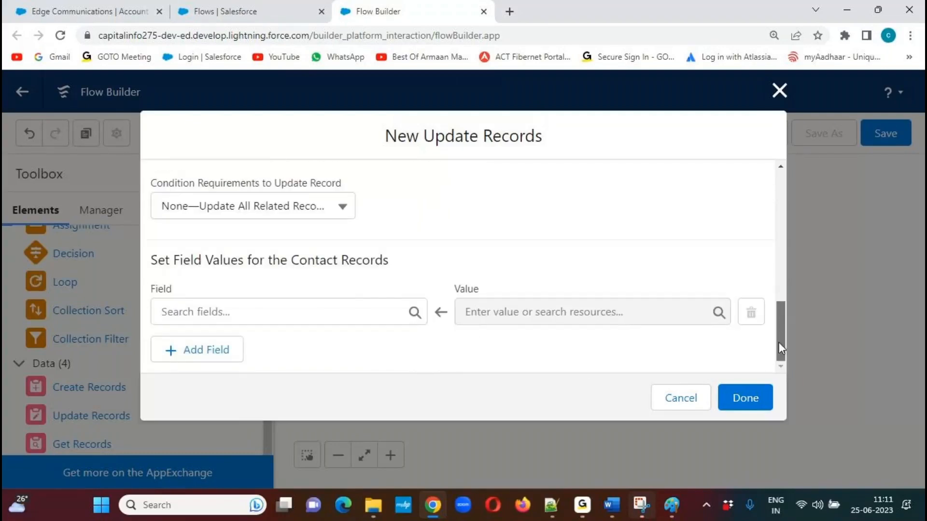
click(259, 314)
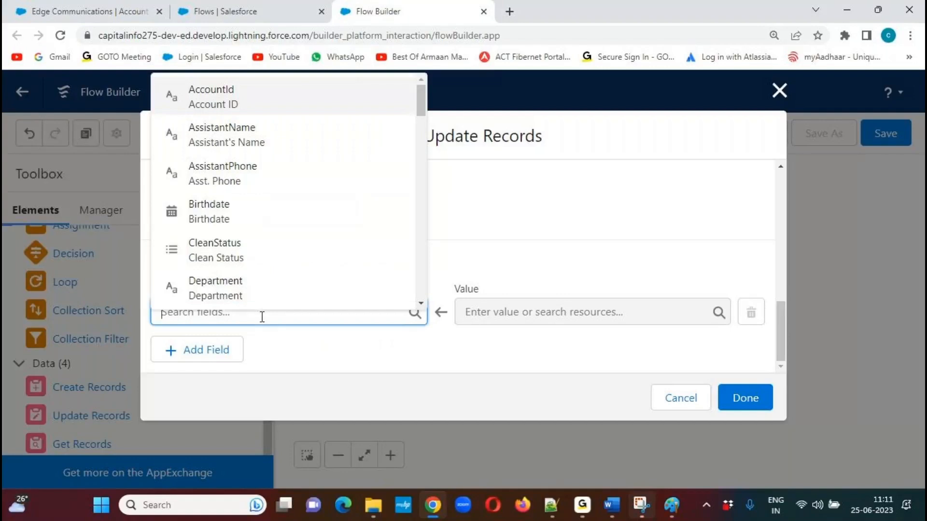
text(ph)
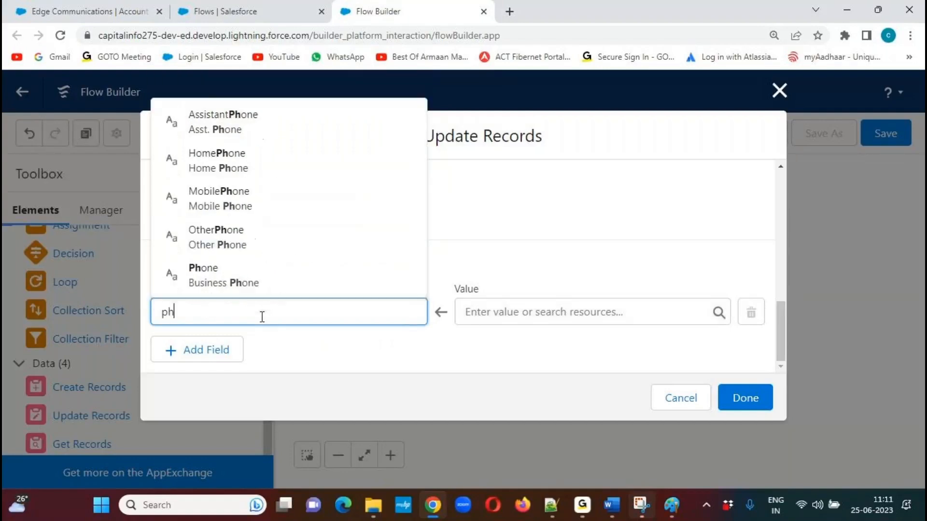
click(241, 278)
click(586, 314)
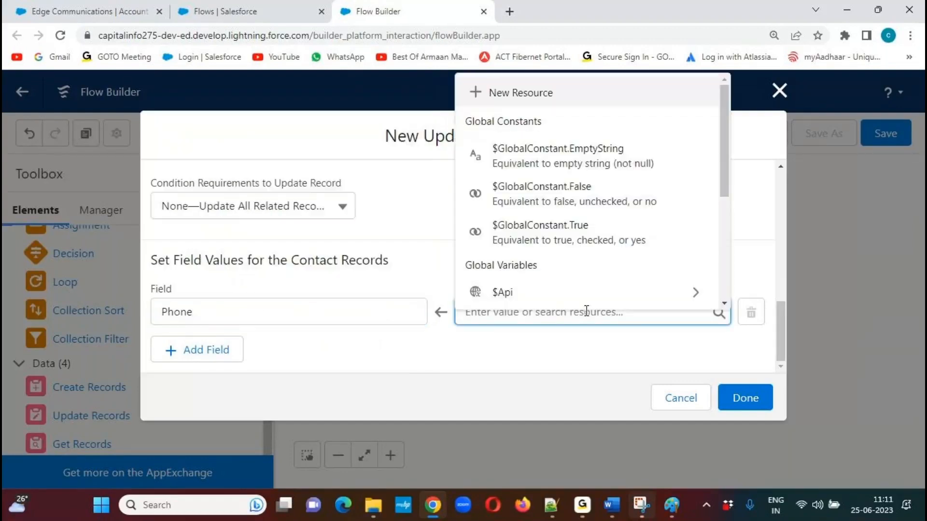
scroll(728, 154, down, 1)
drag(728, 154, 723, 229)
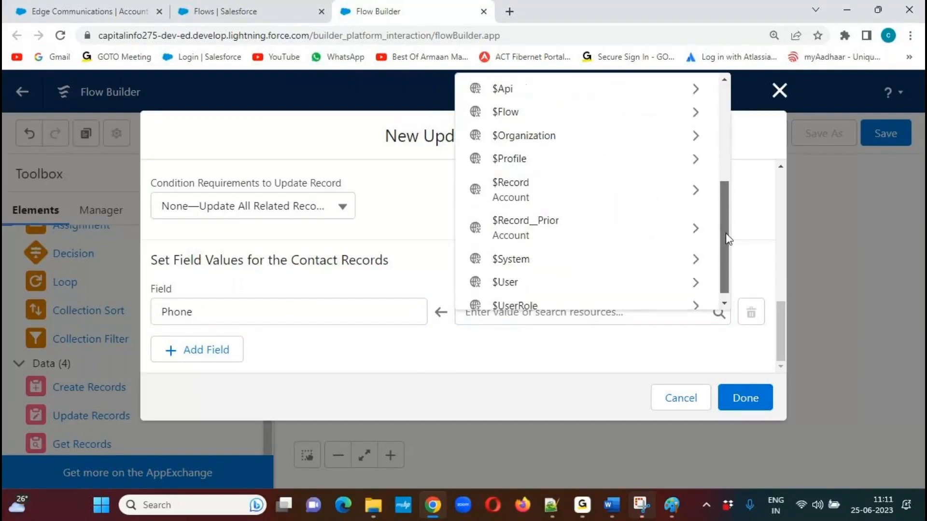
click(697, 193)
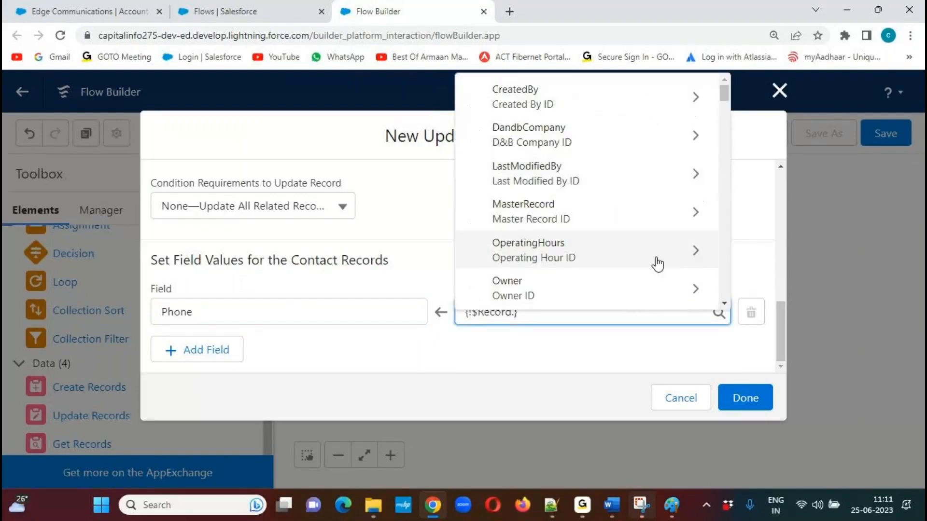
text(ph)
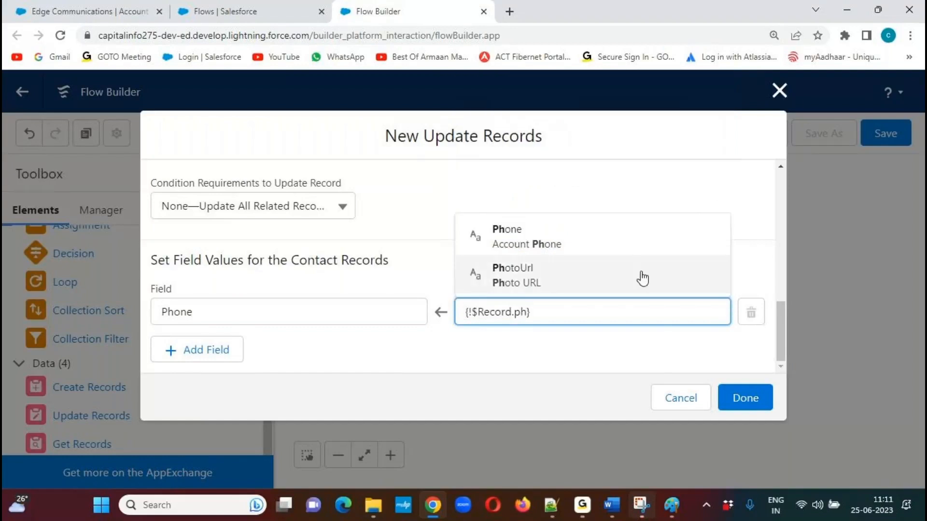
click(561, 244)
click(426, 339)
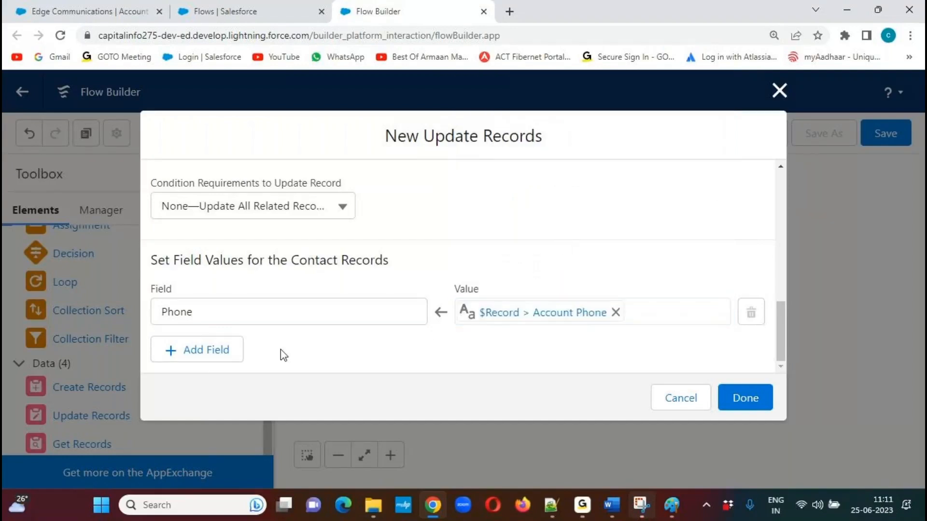
Add a field assignment that sets the contact's Fax to the triggering record's account fax ($Record > Account Fax).
click(205, 351)
drag(784, 302, 780, 327)
click(259, 315)
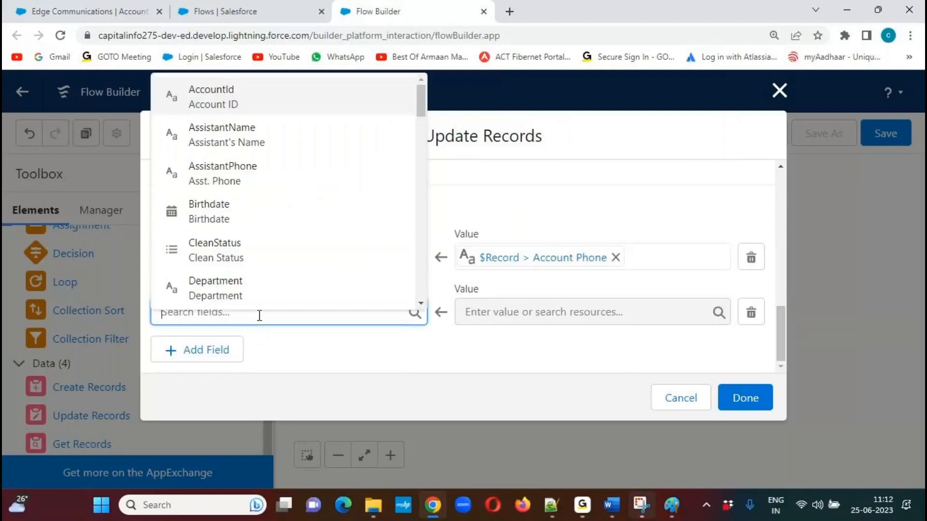
text(fax)
click(223, 285)
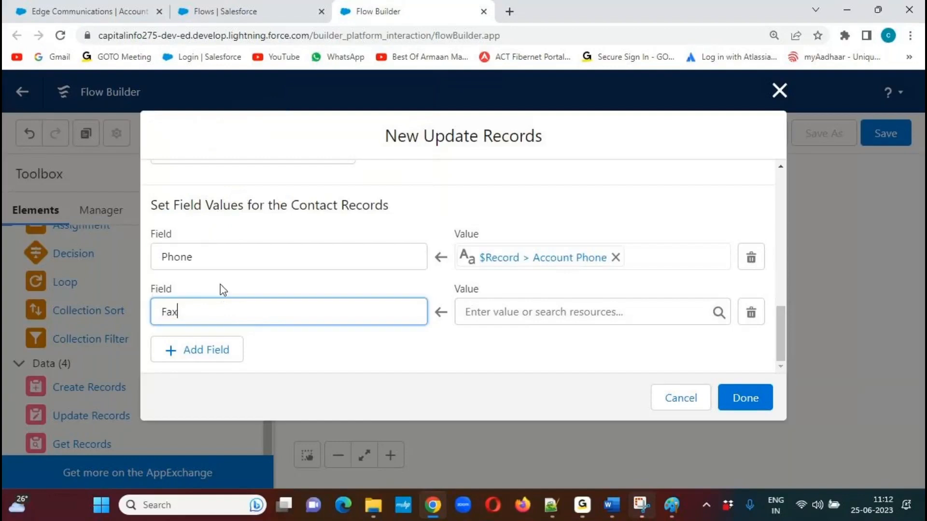
click(536, 312)
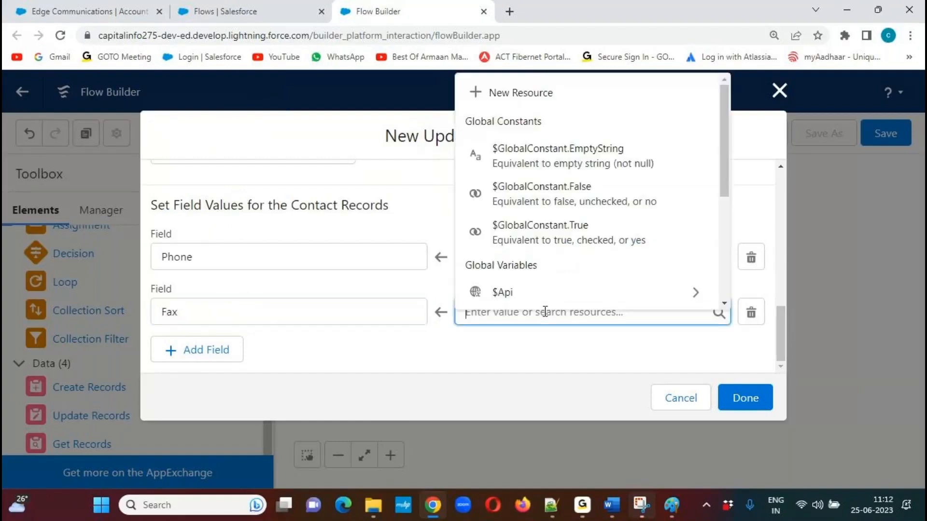
scroll(730, 173, down, 1)
drag(728, 169, 722, 247)
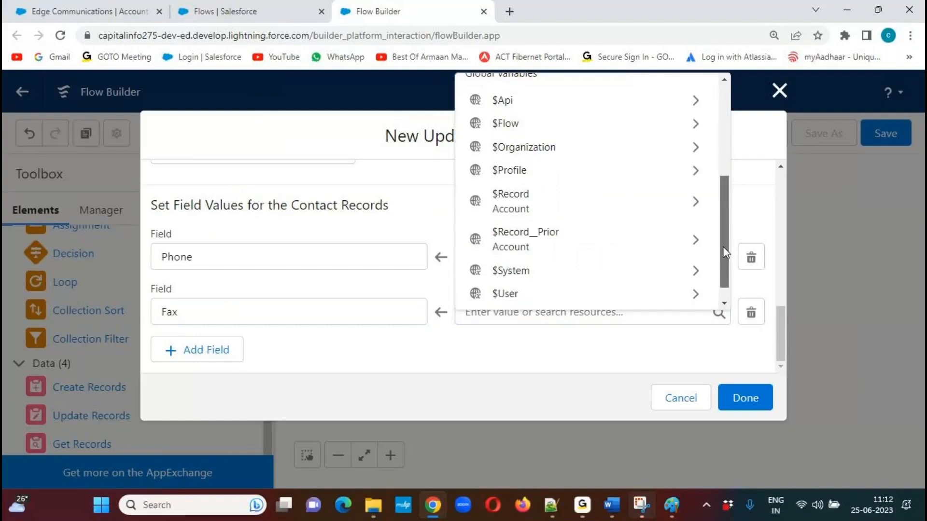
click(695, 195)
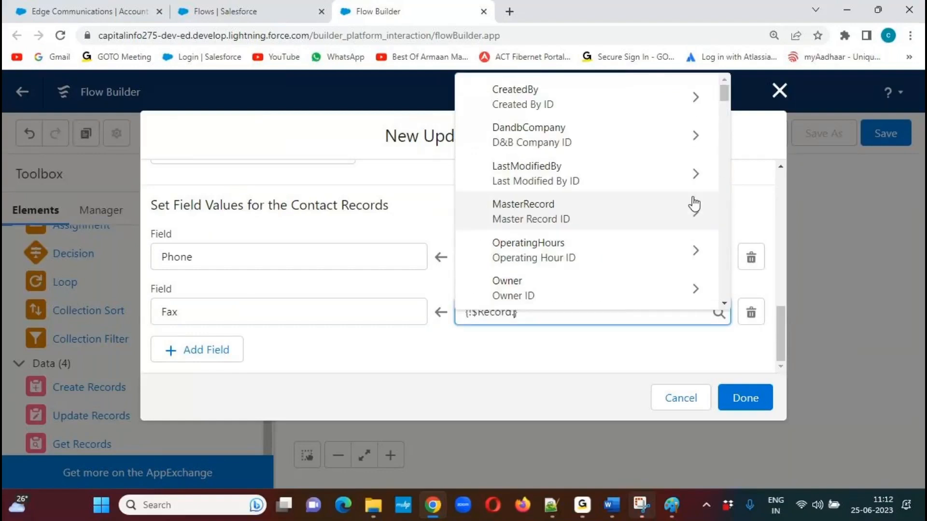
text(fa)
click(539, 275)
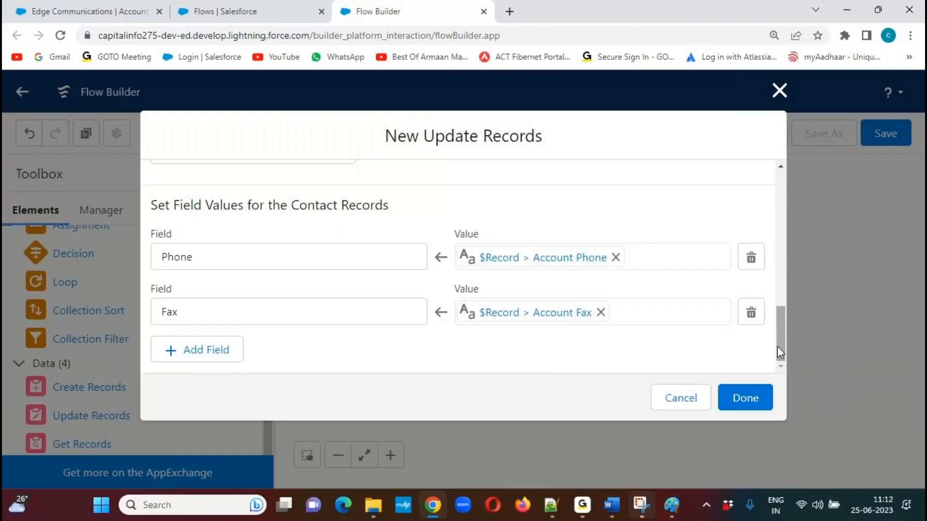
Add a field assignment that sets the contact's MailingCity to the triggering record's billing city ($Record > Billing City).
click(197, 349)
drag(779, 307, 777, 331)
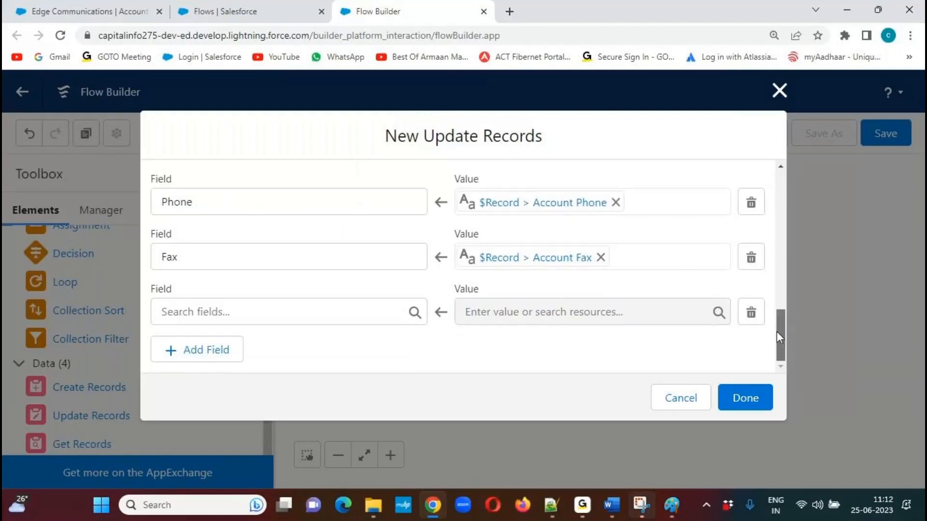
click(263, 311)
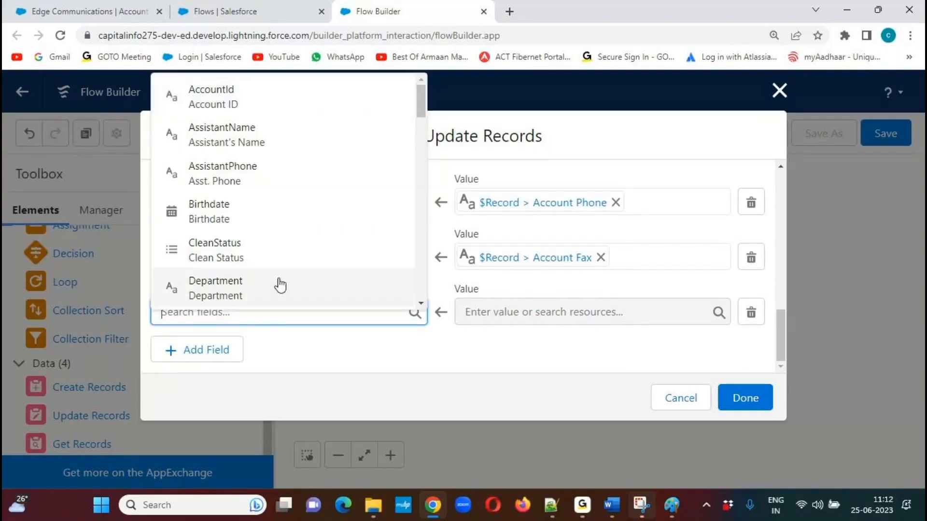
text(maili)
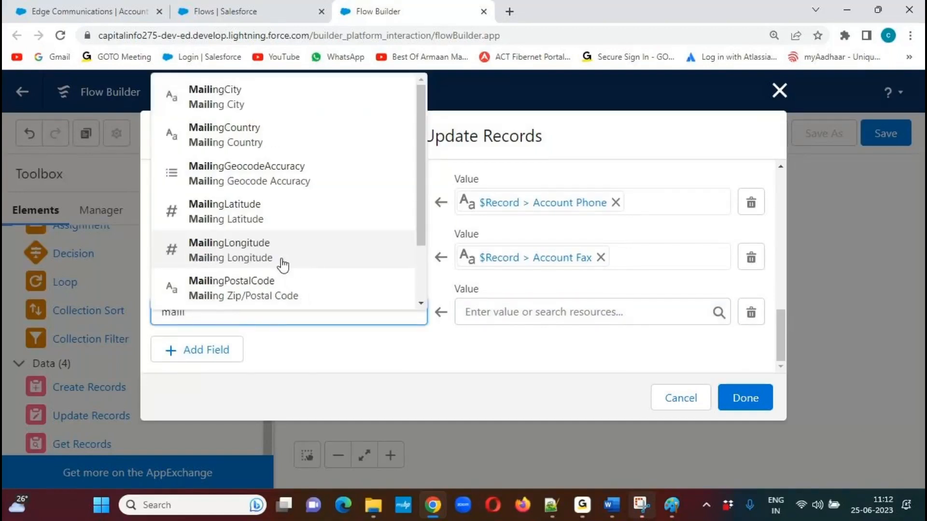
click(244, 104)
click(555, 318)
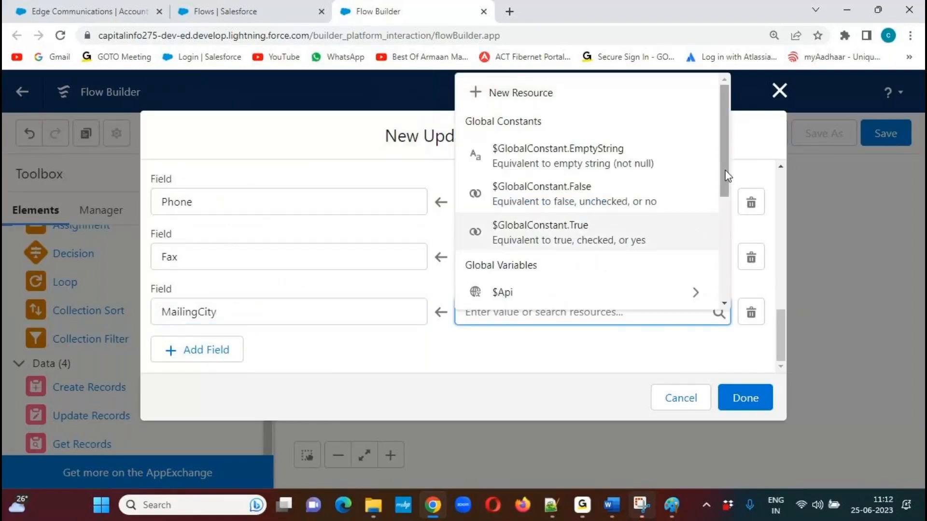
drag(722, 162, 719, 267)
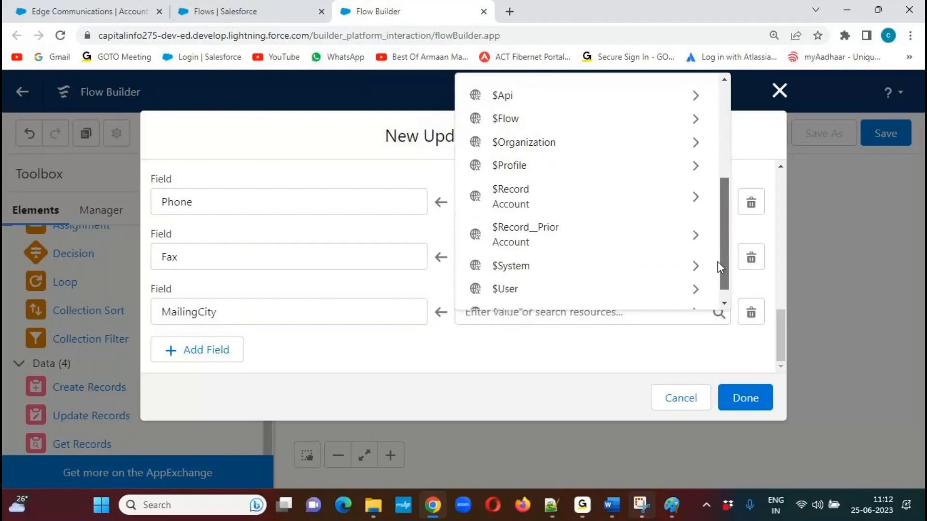
click(688, 205)
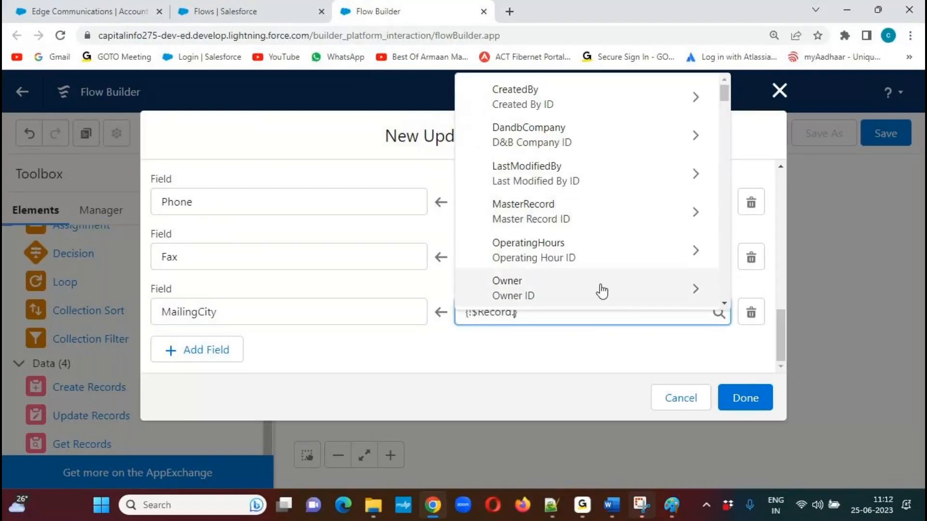
text(Billing)
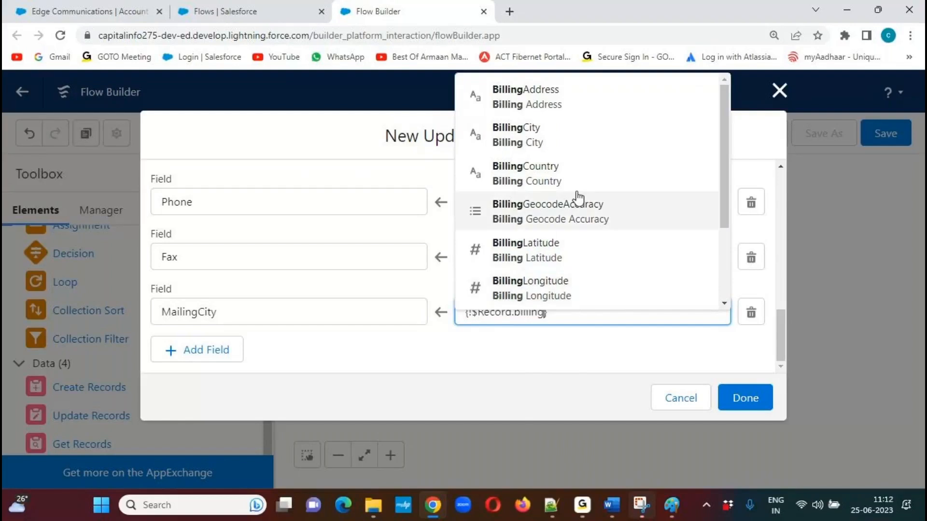
click(555, 135)
click(436, 356)
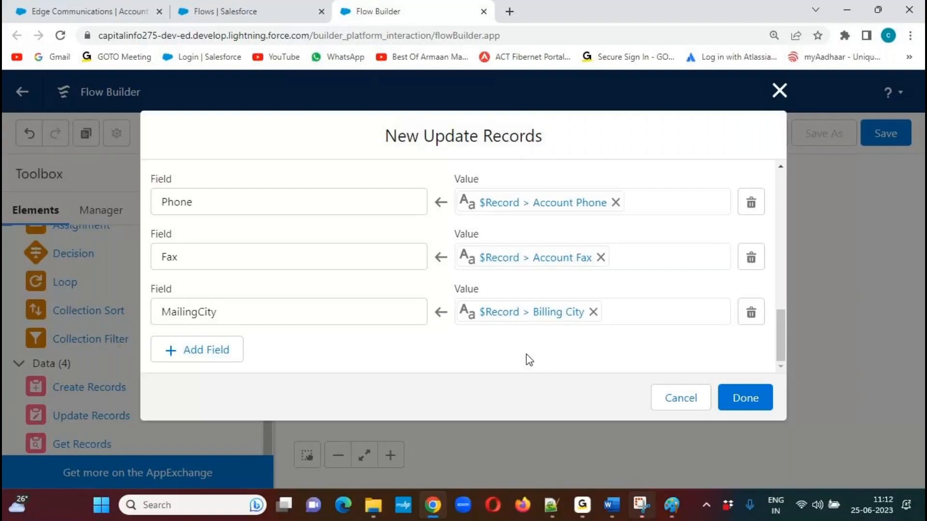
Add a field assignment that sets the contact's MailingStreet to the triggering record's billing street ($Record > Billing Street).
click(221, 358)
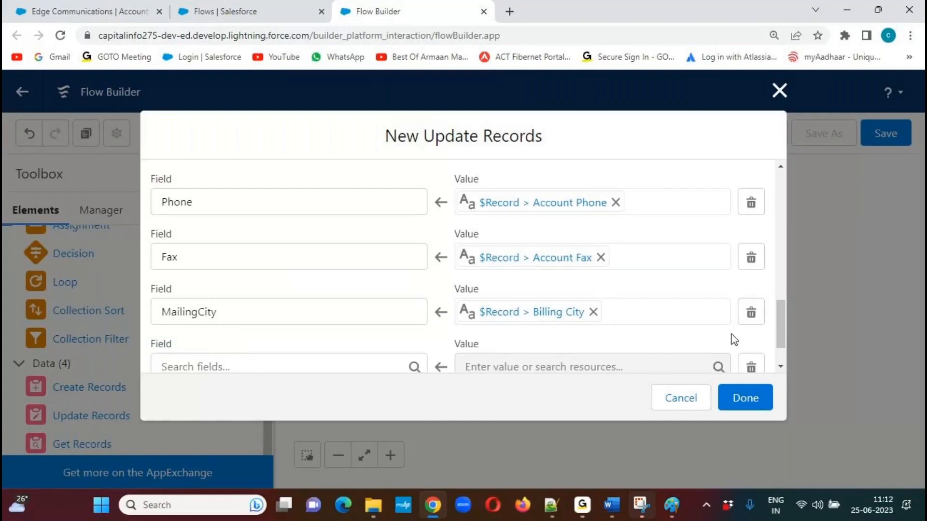
drag(783, 314, 779, 331)
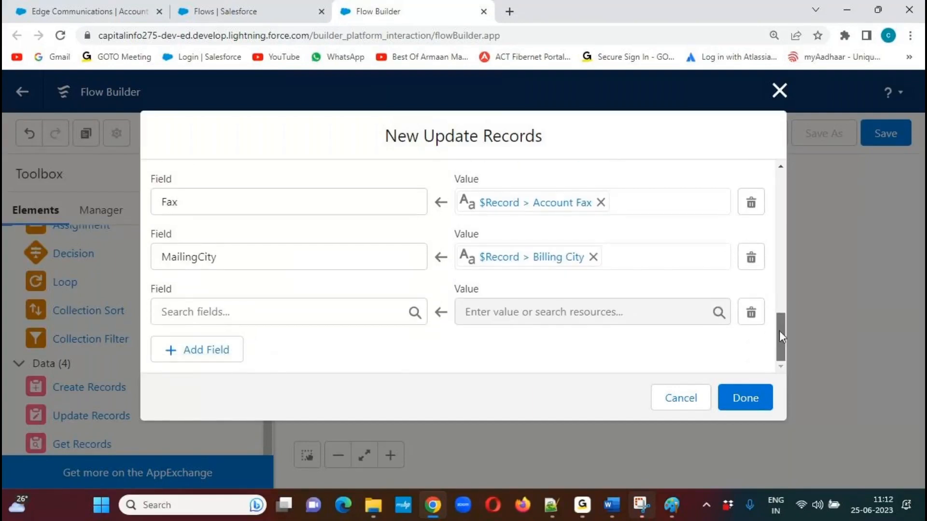
click(296, 313)
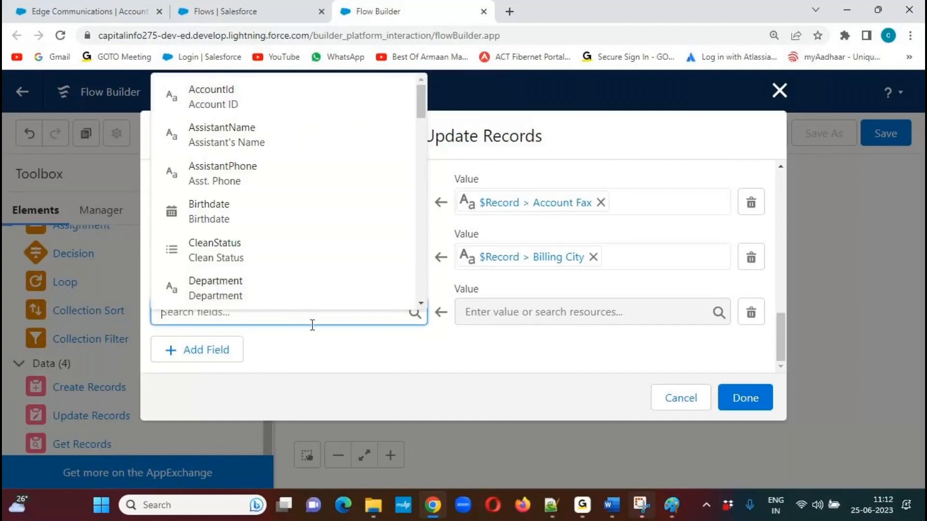
text(malin)
key(BackSpace)
key(BackSpace)
key(BackSpace)
text(ilingst)
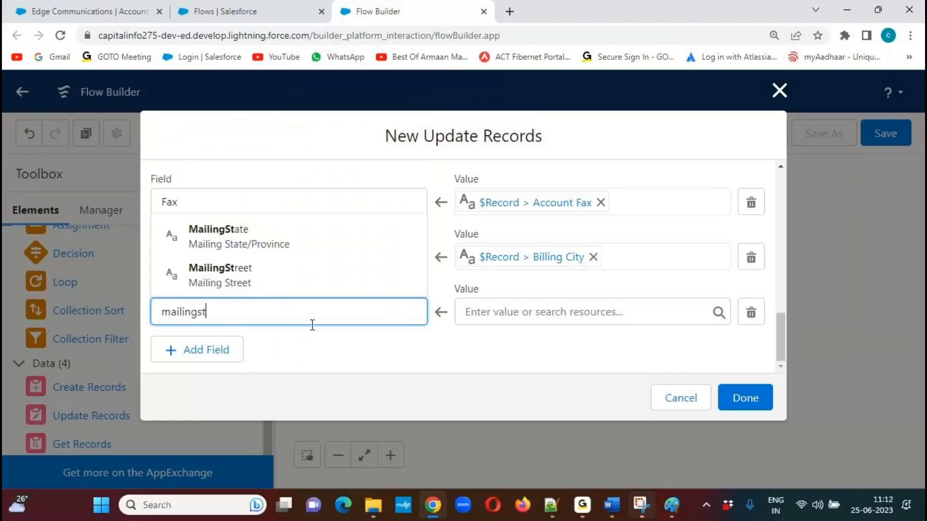
click(236, 283)
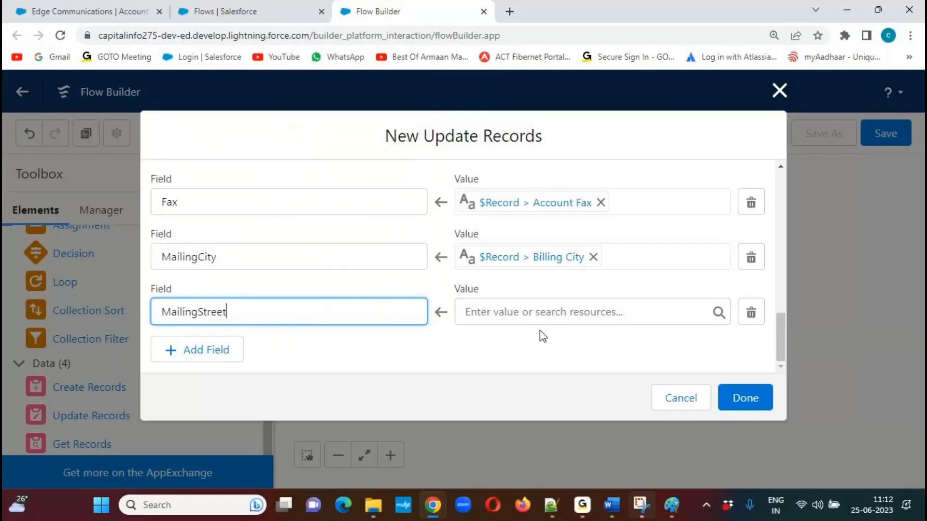
click(575, 311)
drag(721, 159, 720, 251)
click(695, 190)
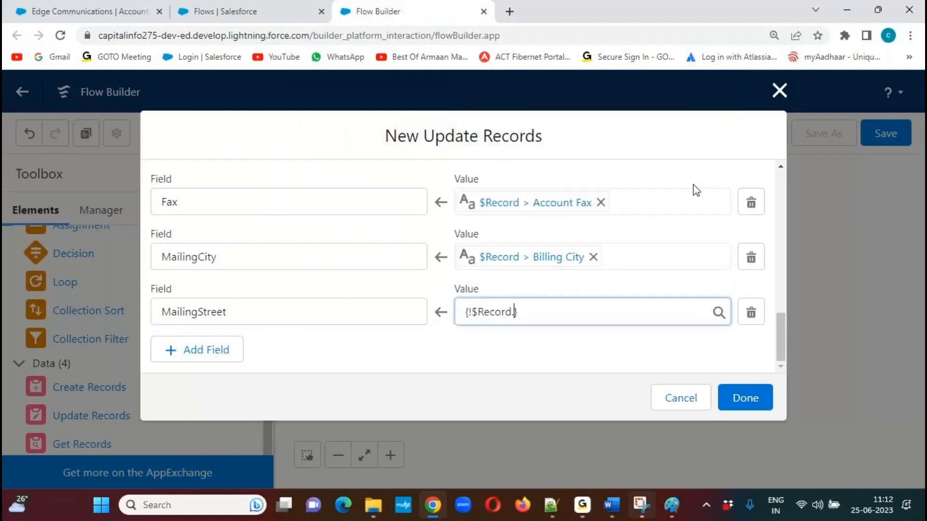
text(billings)
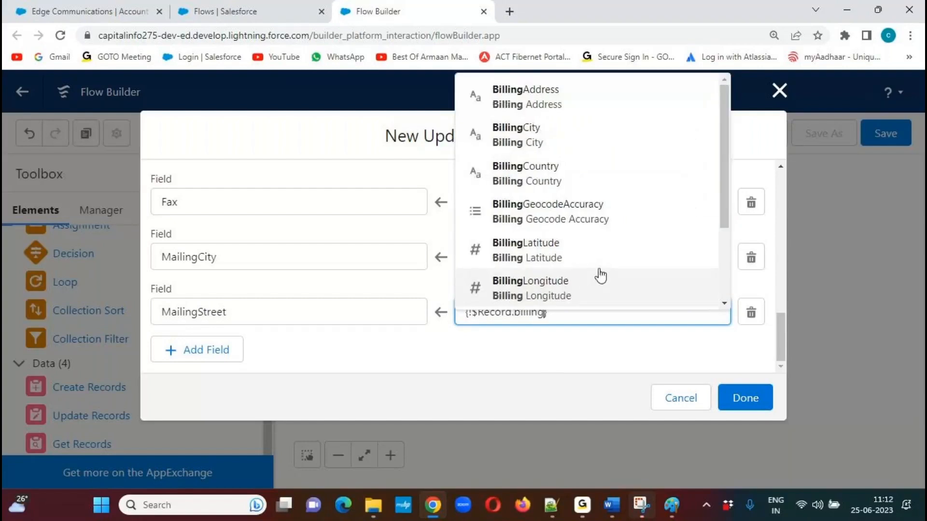
click(534, 276)
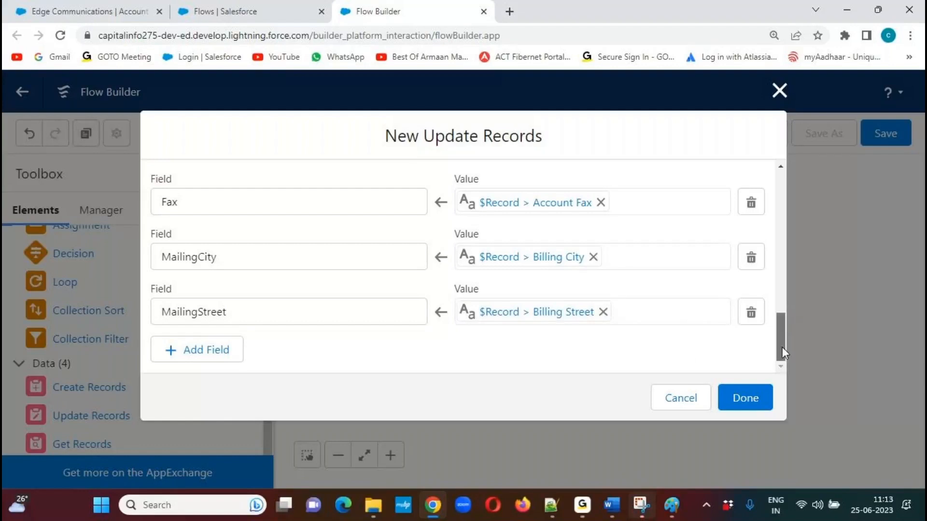
Add a field assignment that sets the contact's MailingCountry to the triggering record's billing country ($Record > Billing Country).
click(221, 354)
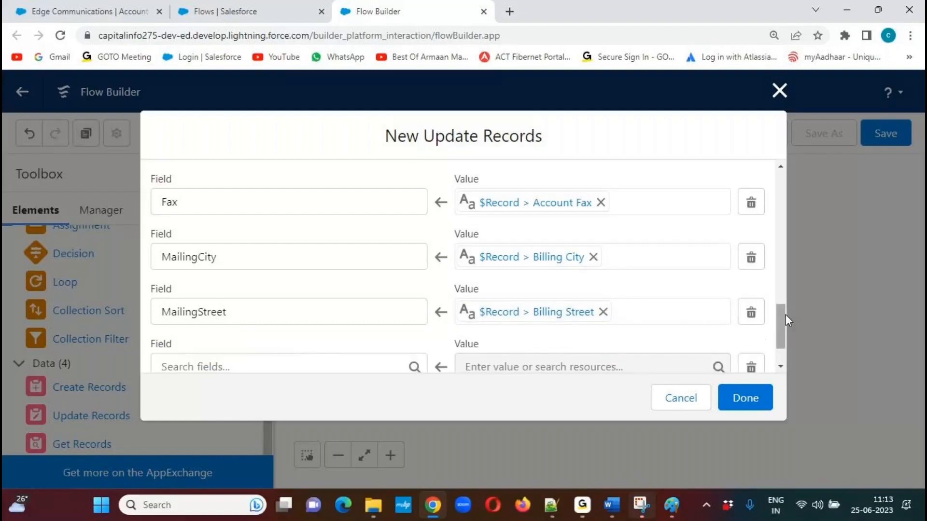
drag(786, 314, 782, 345)
click(263, 313)
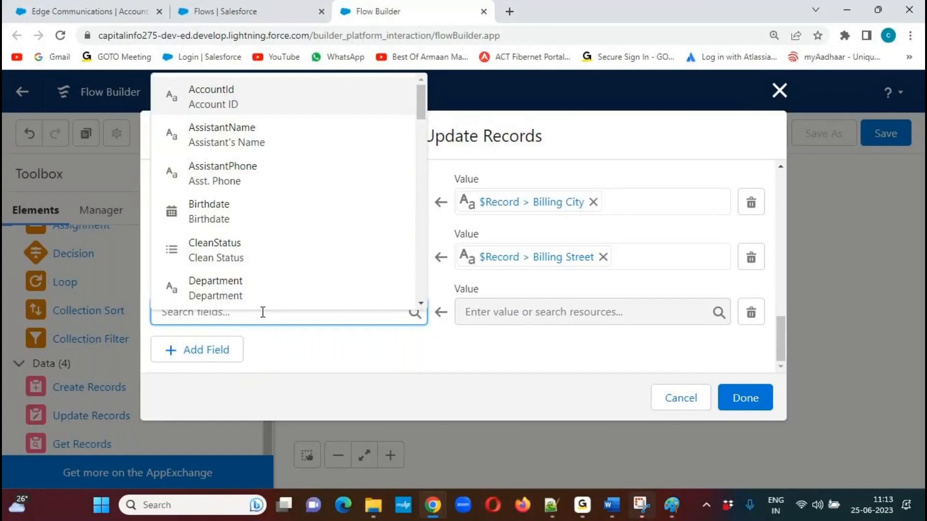
text(mailingci)
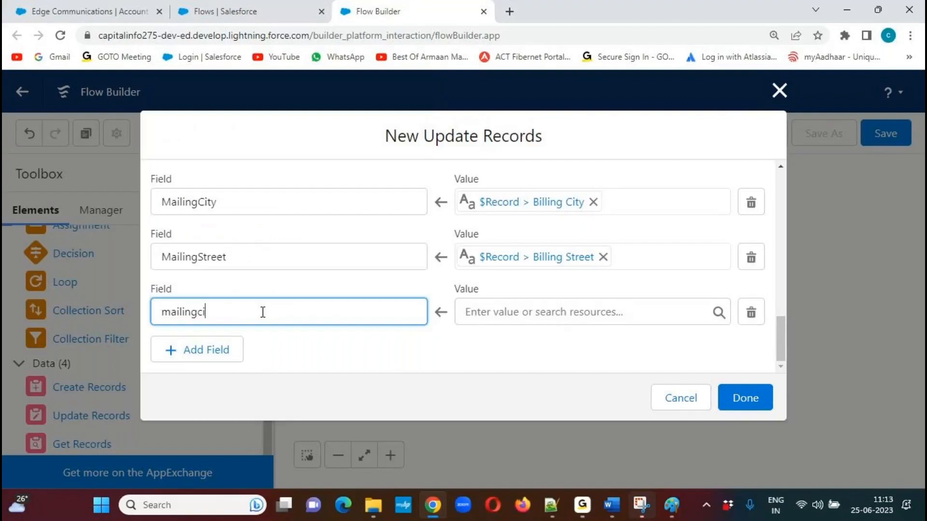
key(BackSpace)
text(ou)
click(259, 351)
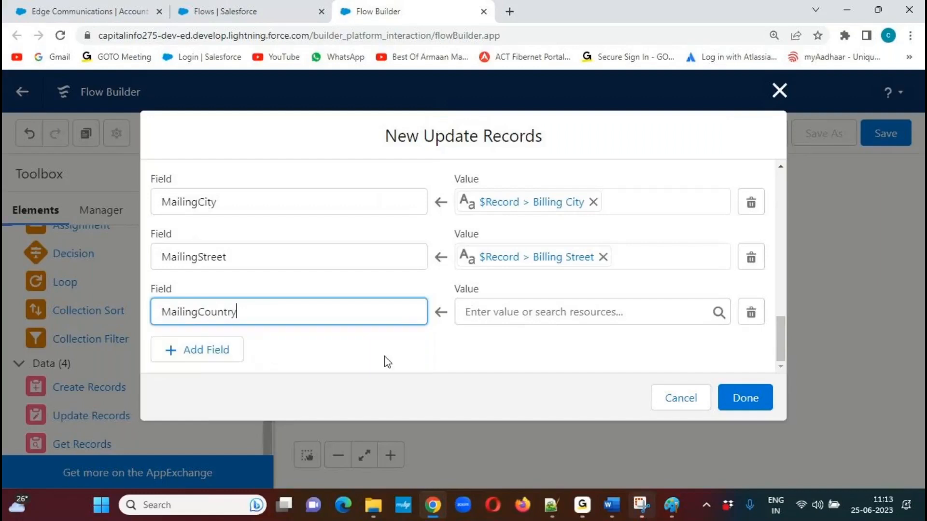
click(560, 312)
drag(723, 161, 726, 261)
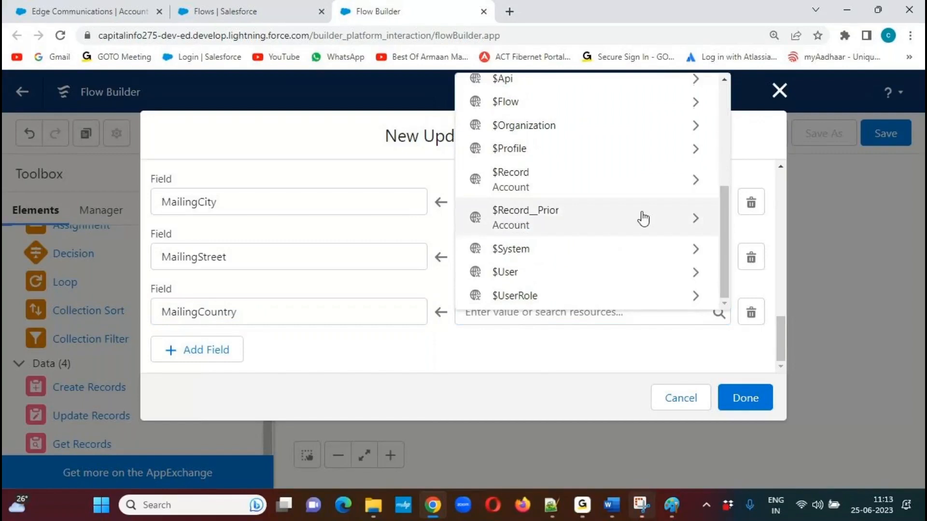
click(697, 182)
text(billingcou)
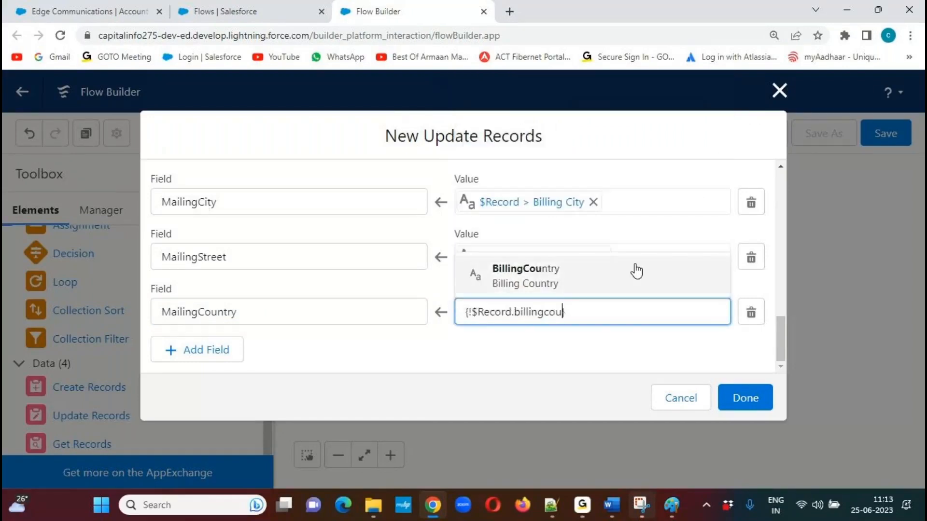
click(577, 272)
click(256, 357)
Add a field assignment that sets the contact's MailingState to the triggering record's billing state ($Record > Billing State/Province).
click(206, 350)
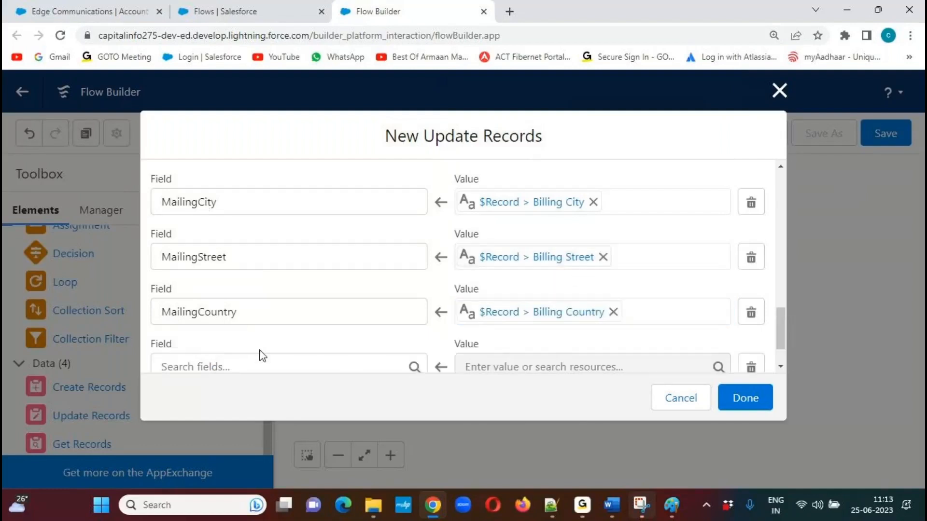
scroll(780, 315, down, 2)
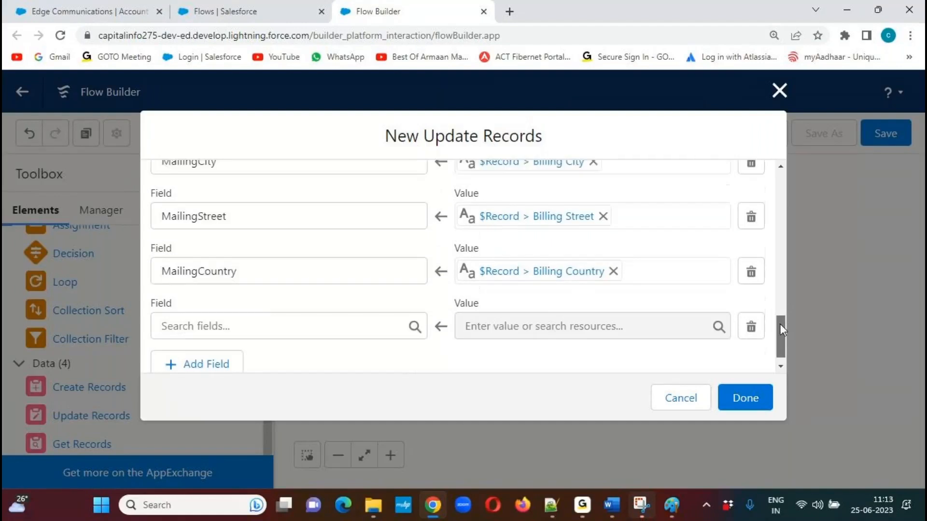
click(243, 316)
text(mauling)
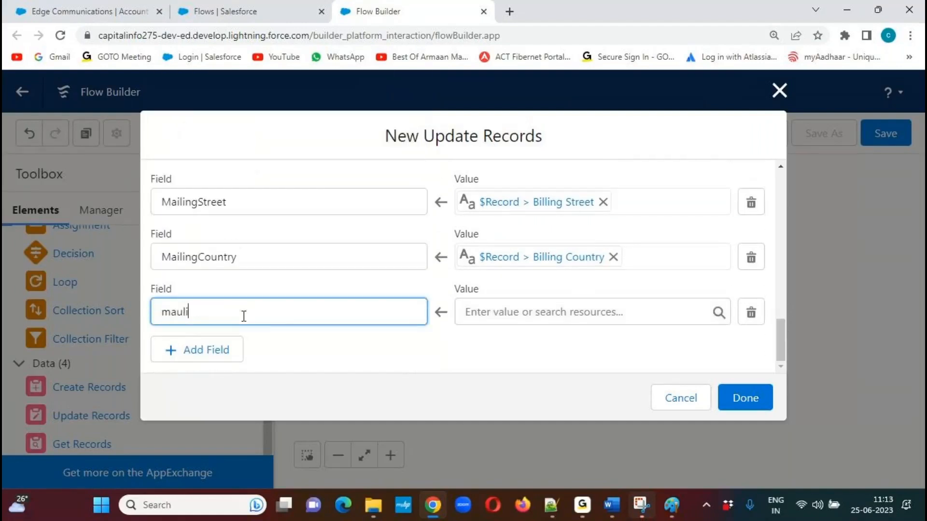
key(BackSpace)
key(BackSpace)
key(BackSpace)
key(BackSpace)
key(BackSpace)
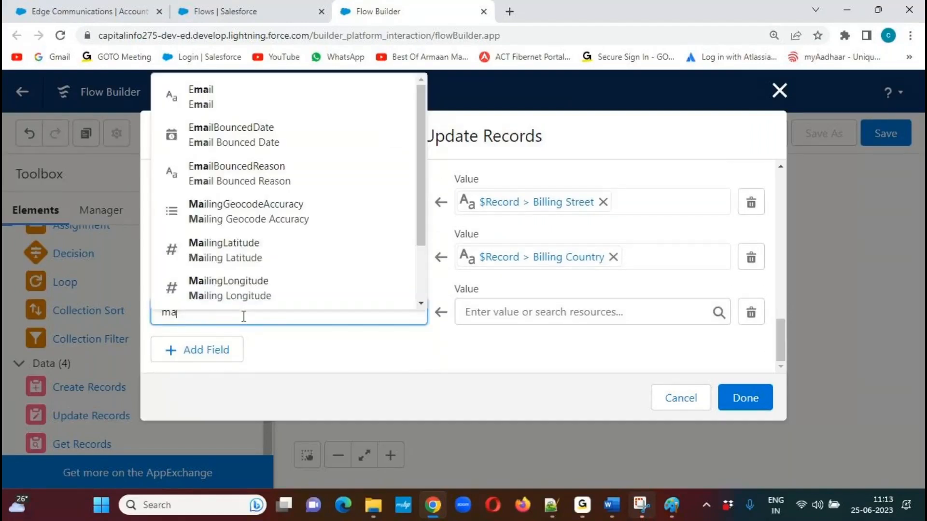
text(ilingst)
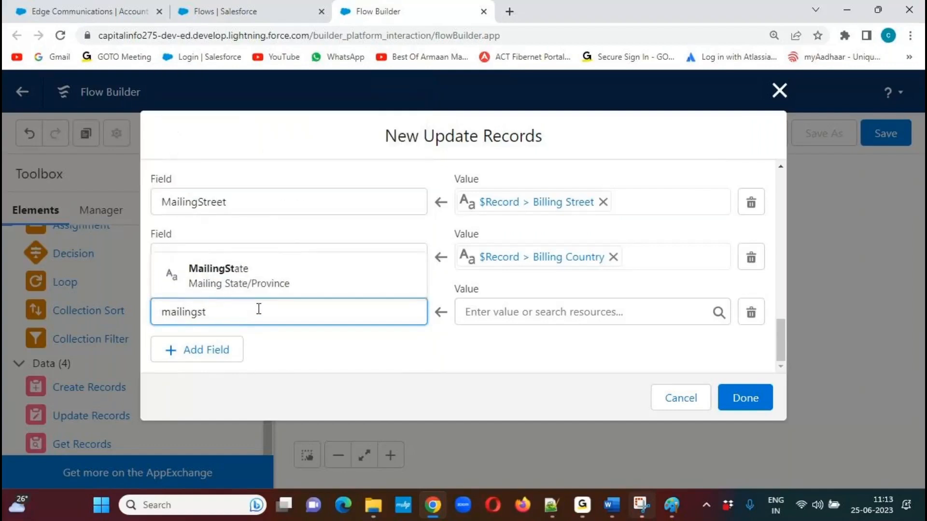
click(280, 295)
click(545, 312)
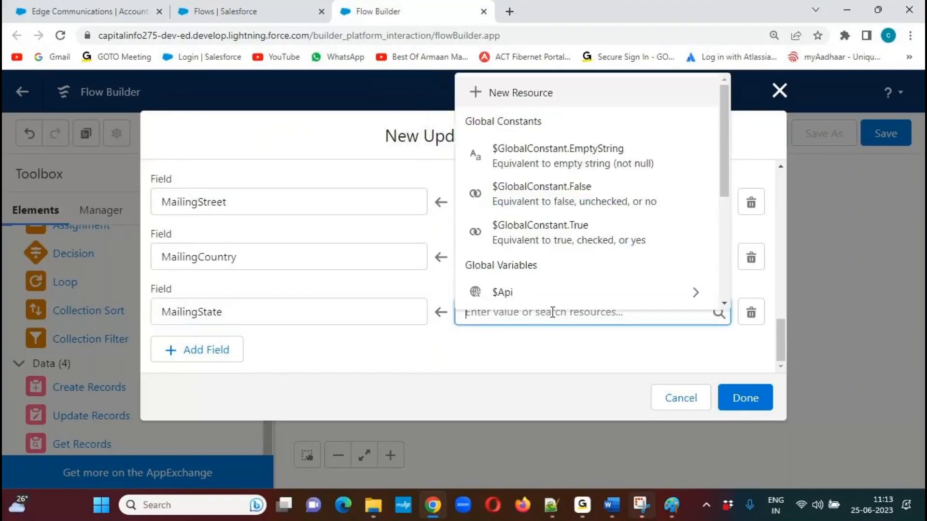
scroll(666, 250, down, 4)
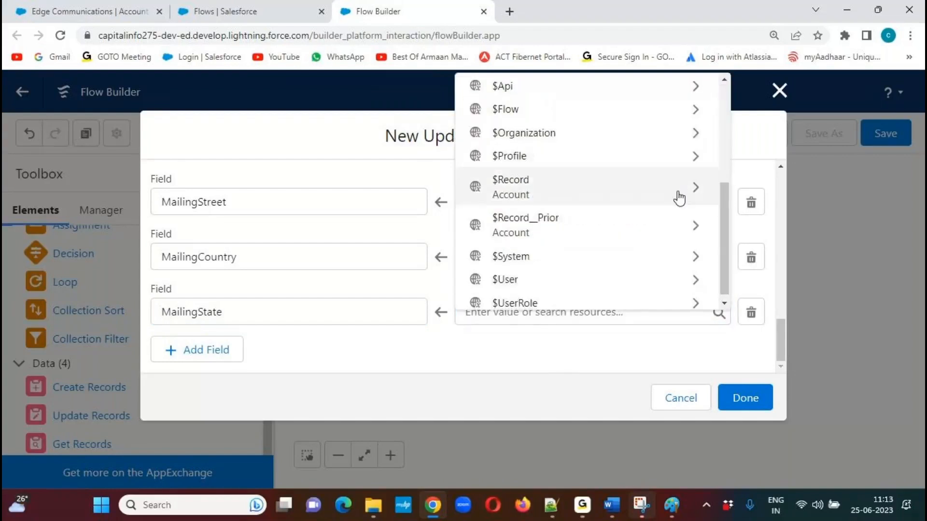
click(694, 191)
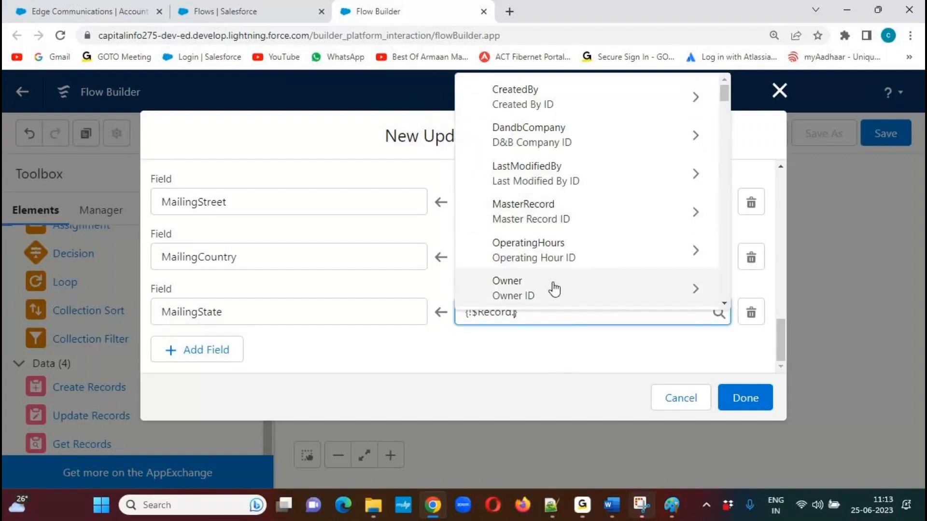
text(billingst)
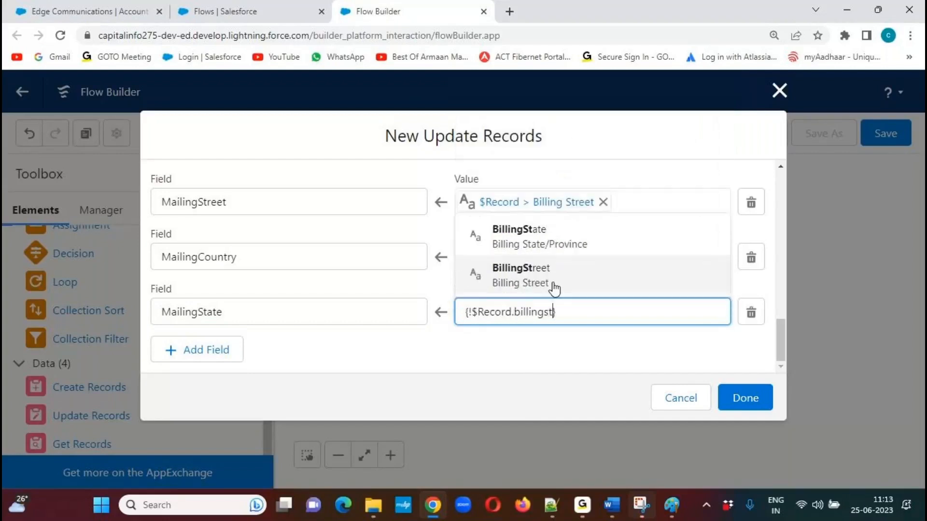
click(549, 243)
click(307, 350)
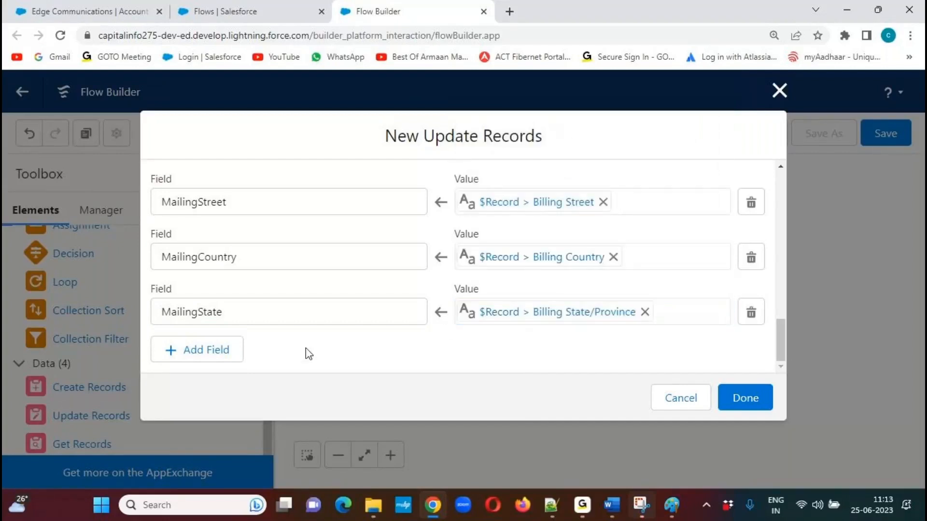
Add a field assignment that sets the contact's MailingPostalCode to the triggering record's billing postal code ($Record > Billing Zip/Postal Code).
click(198, 351)
click(249, 357)
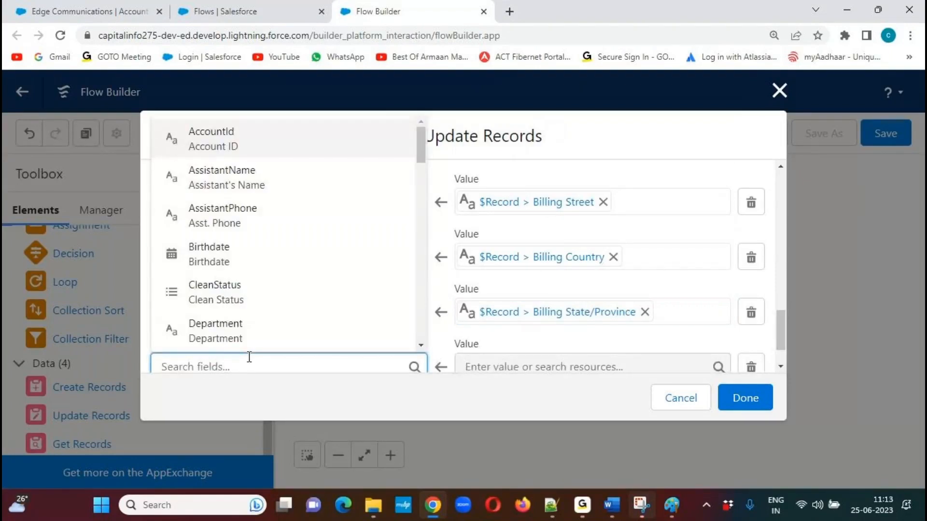
text(mailingpo)
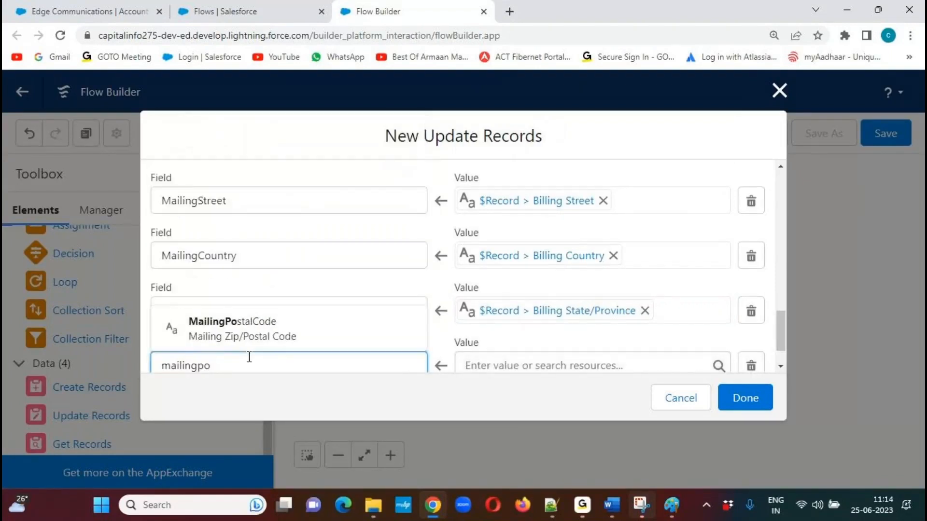
click(232, 329)
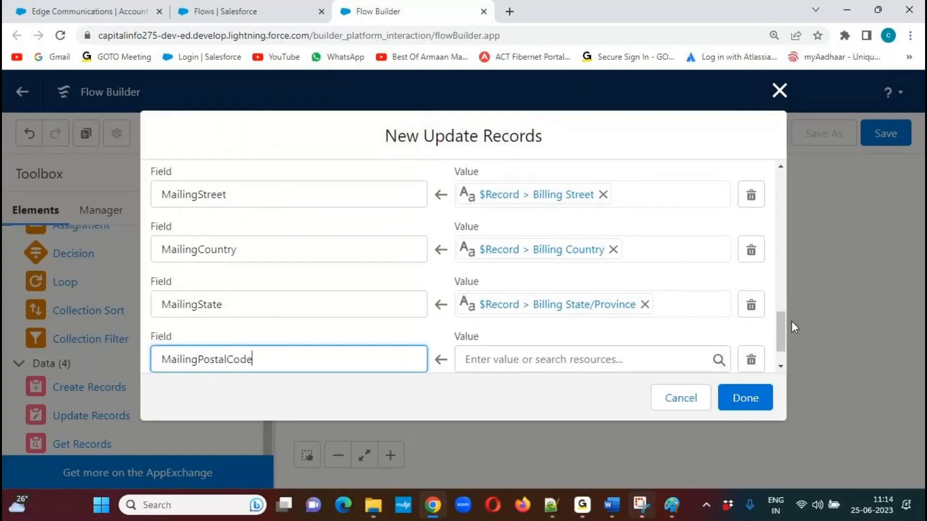
drag(778, 327, 778, 347)
click(564, 312)
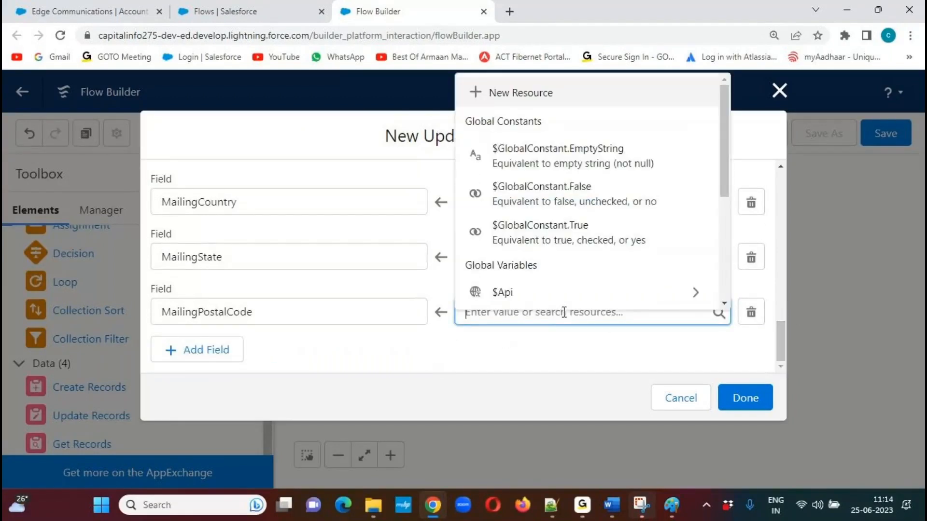
drag(729, 158, 707, 239)
click(695, 212)
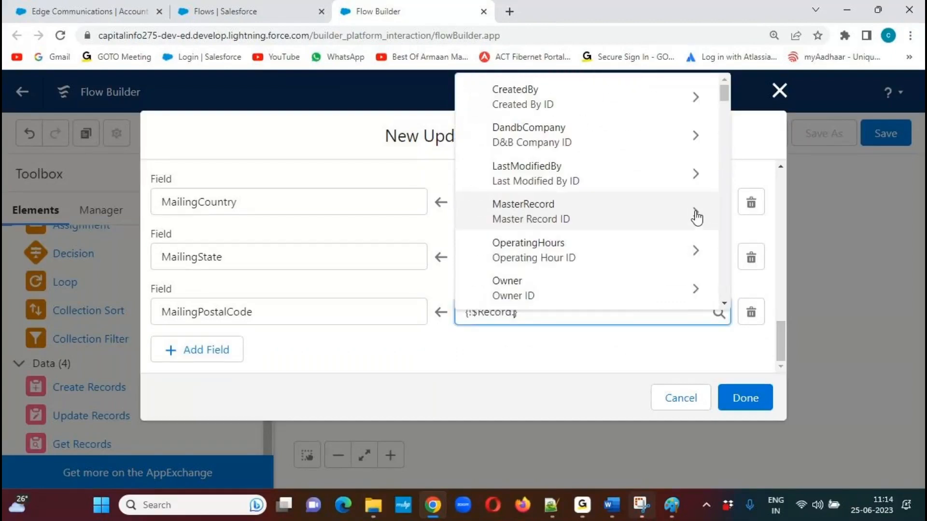
text(billingpo)
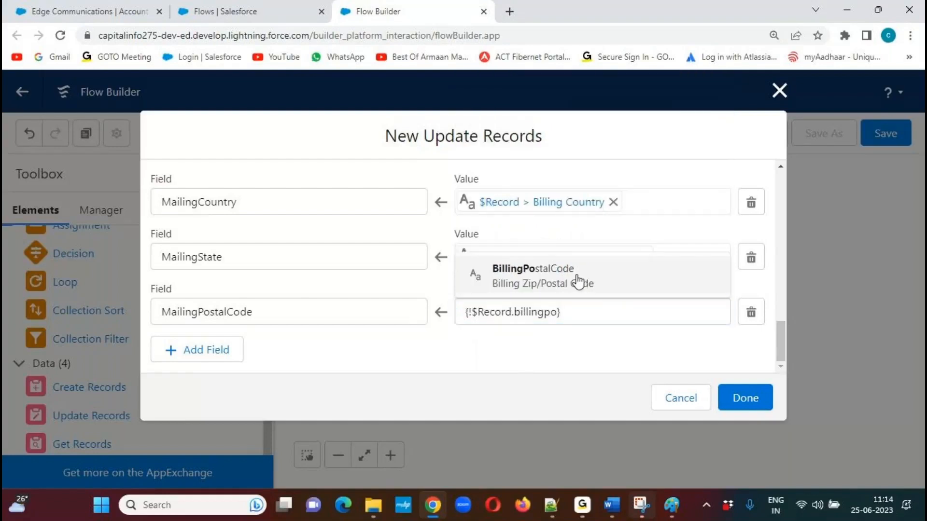
click(581, 281)
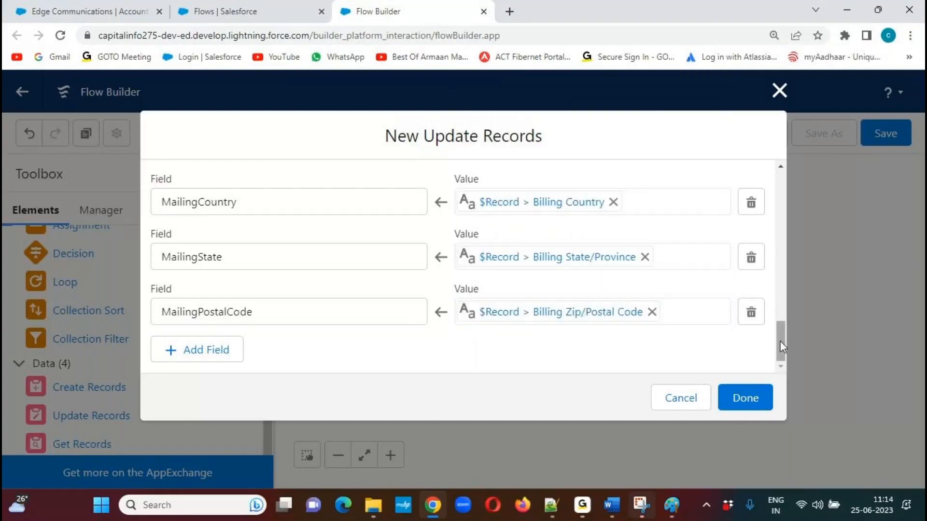
Review the label, related-records option and field assignments of the new Update Records element, and finish creating it.
drag(780, 341, 775, 175)
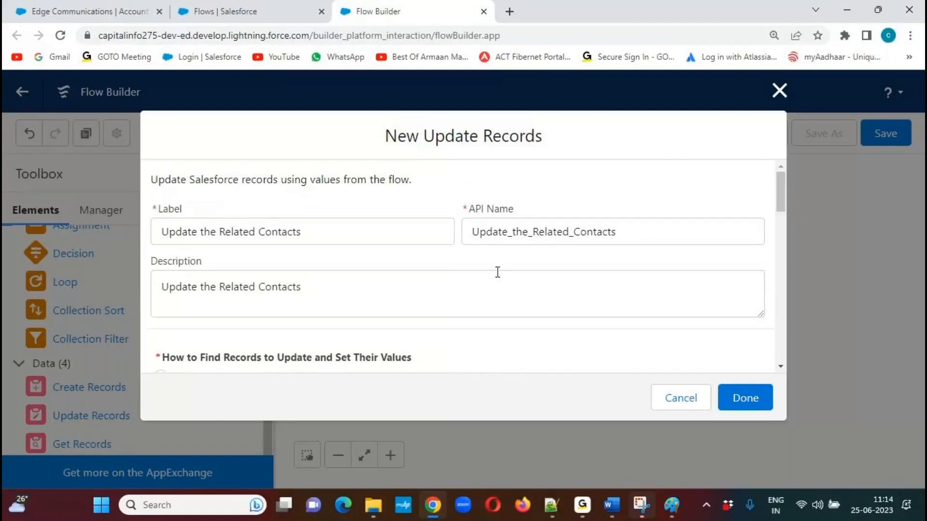
drag(783, 185, 778, 216)
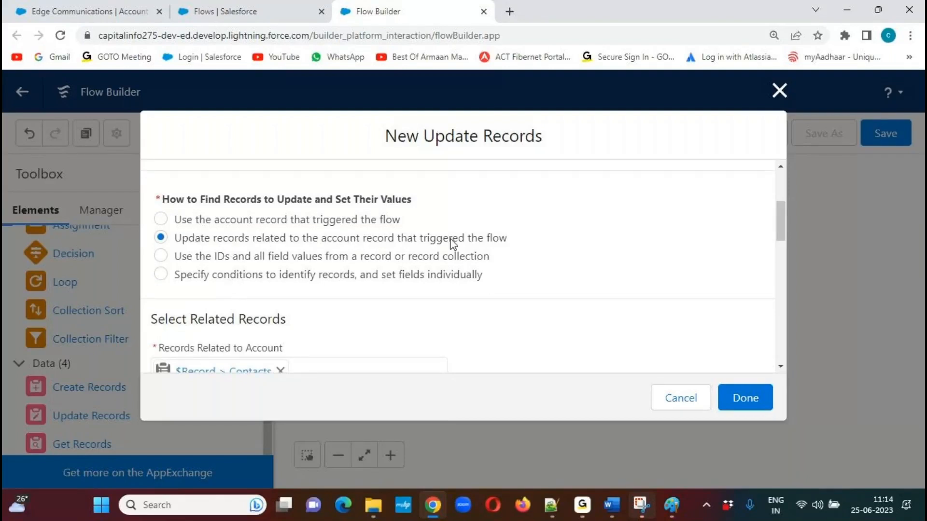
mouse_move(778, 222)
mouse_down()
mouse_move(780, 182)
mouse_move(774, 236)
mouse_up()
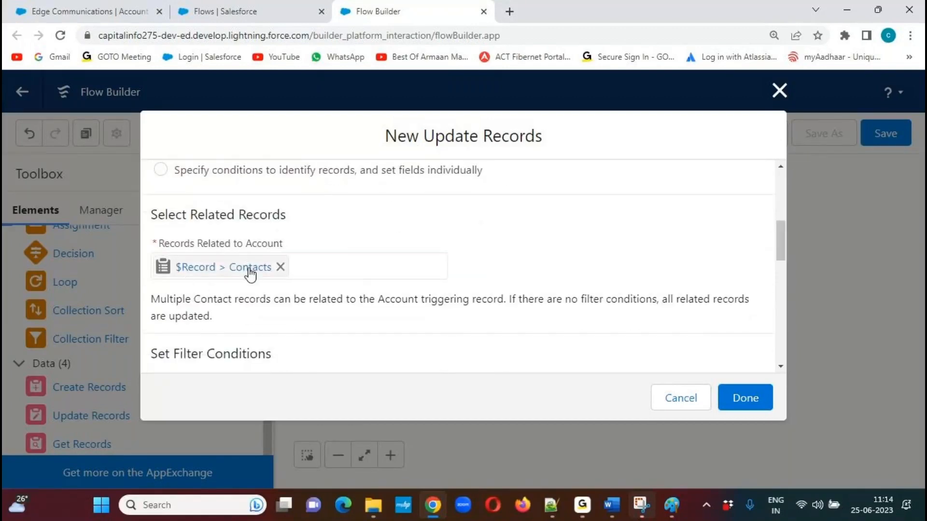
drag(784, 239, 776, 320)
click(752, 403)
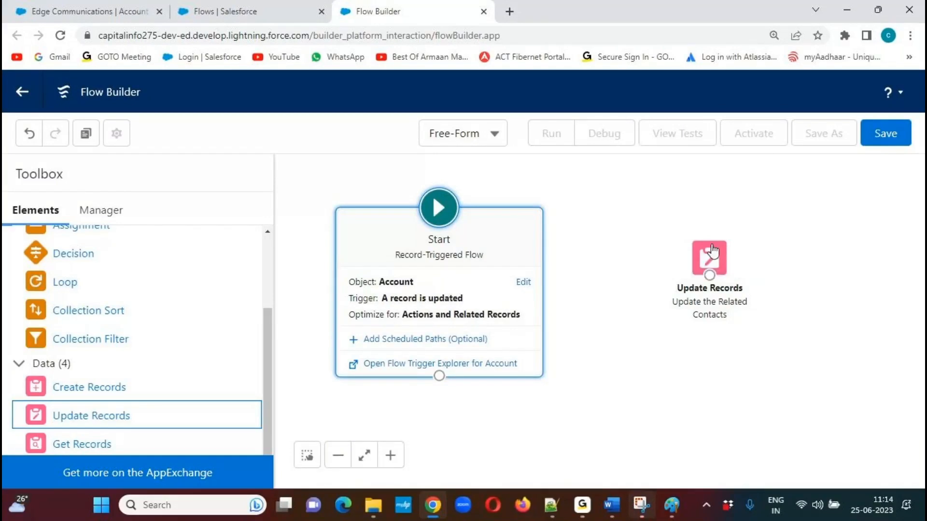
Move the Update Records element farther from the Start element on the canvas and connect Start to it.
drag(709, 258, 764, 262)
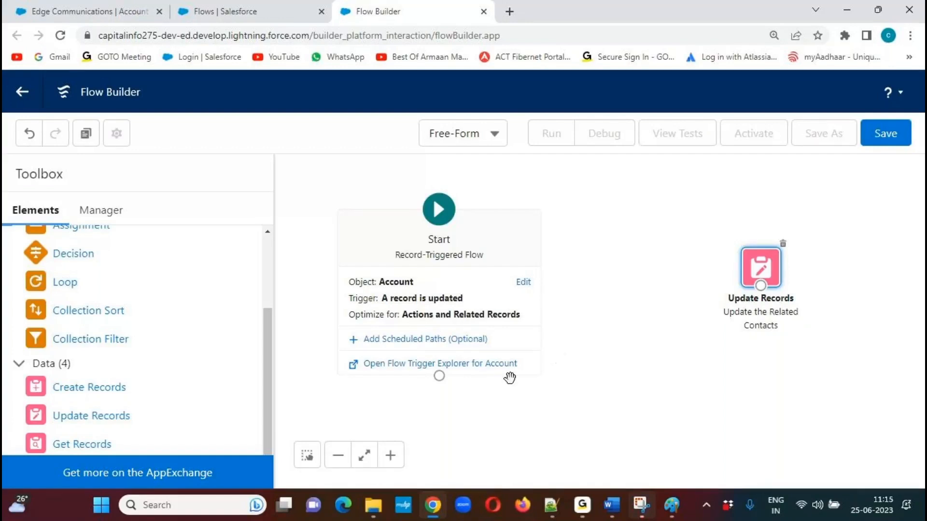
drag(441, 381, 761, 288)
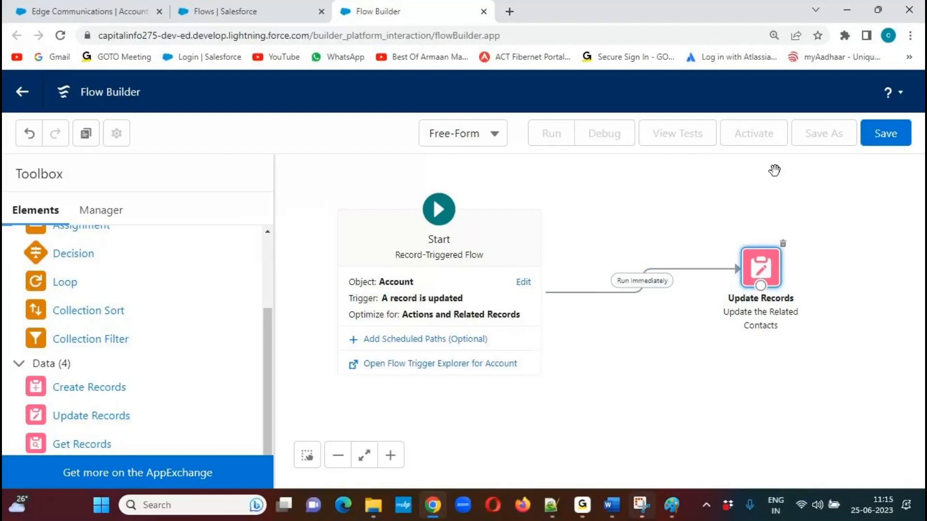
Save the flow with the label and description "Update Related Contacts Flow" and the API name Update_Related_Contacts_Flow.
click(890, 136)
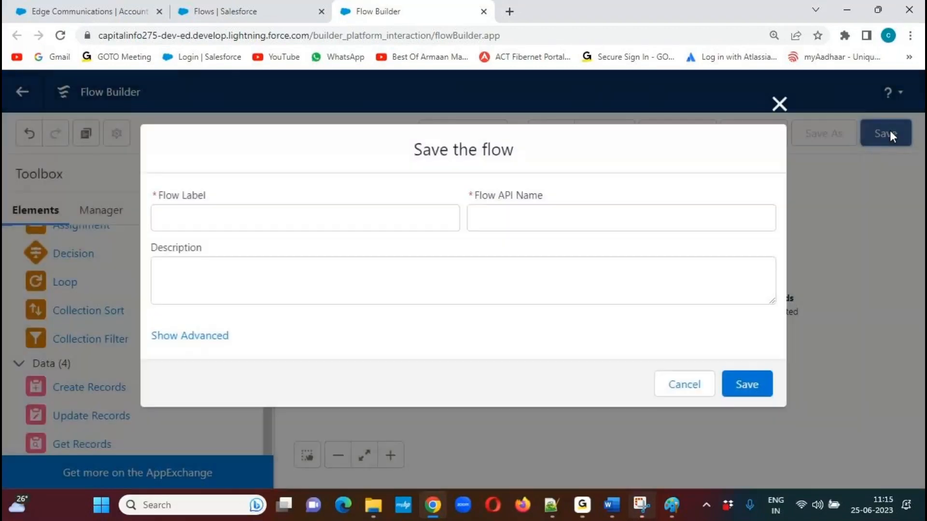
click(279, 223)
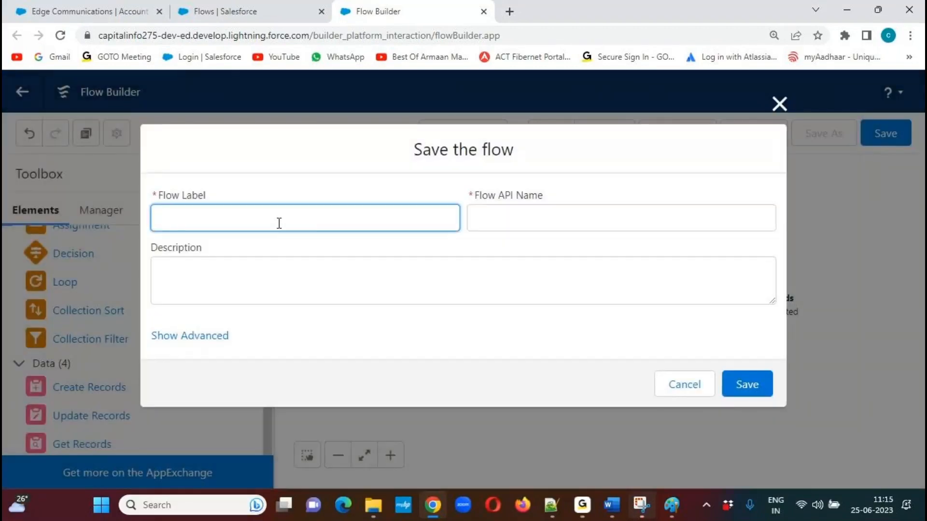
text(Update Related Co)
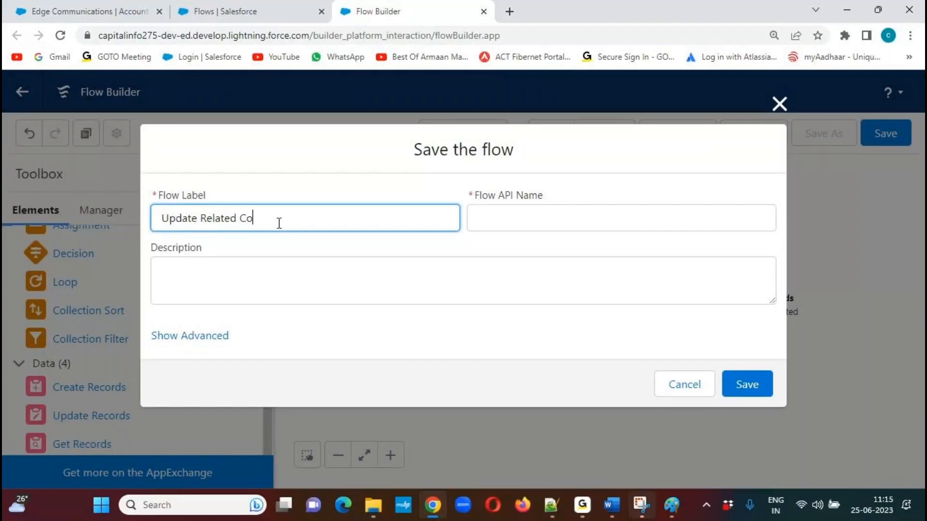
text(ntacts Flow)
key(ctrl+a)
key(ctrl+c)
key(Tab)
key(Tab)
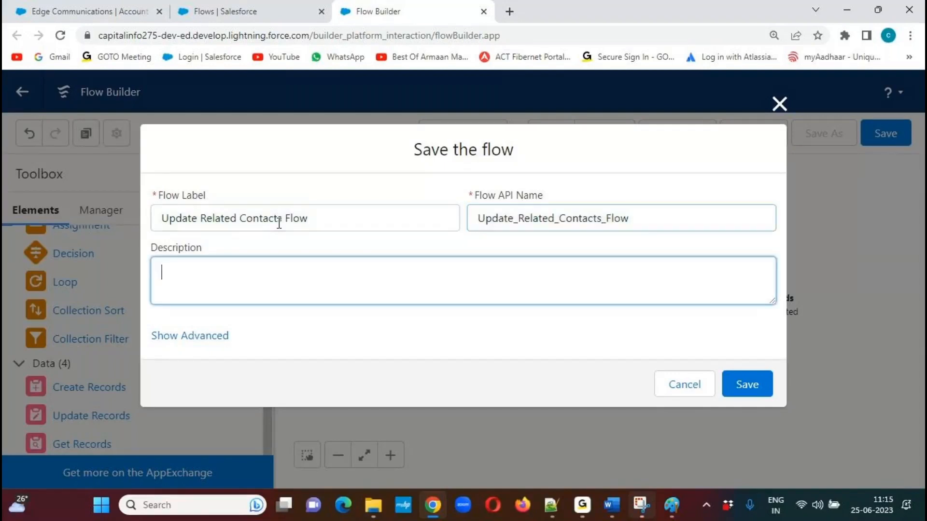
key(ctrl+v)
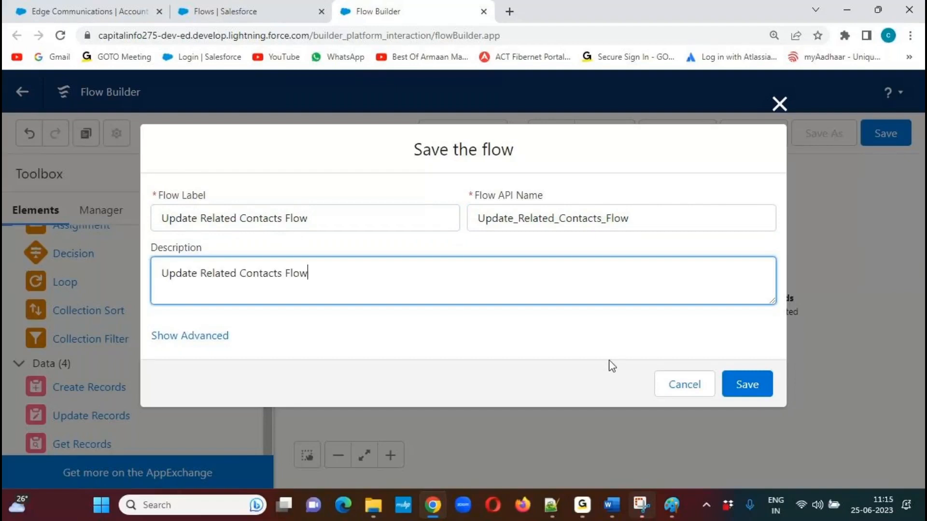
click(754, 386)
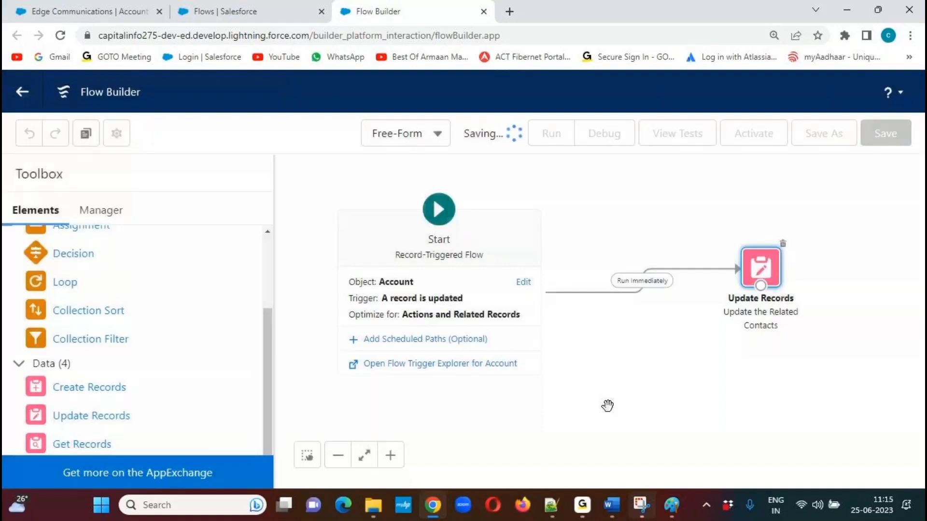
Activate the Update Related Contacts Flow and review the related contacts on the Edge Communications account.
click(759, 140)
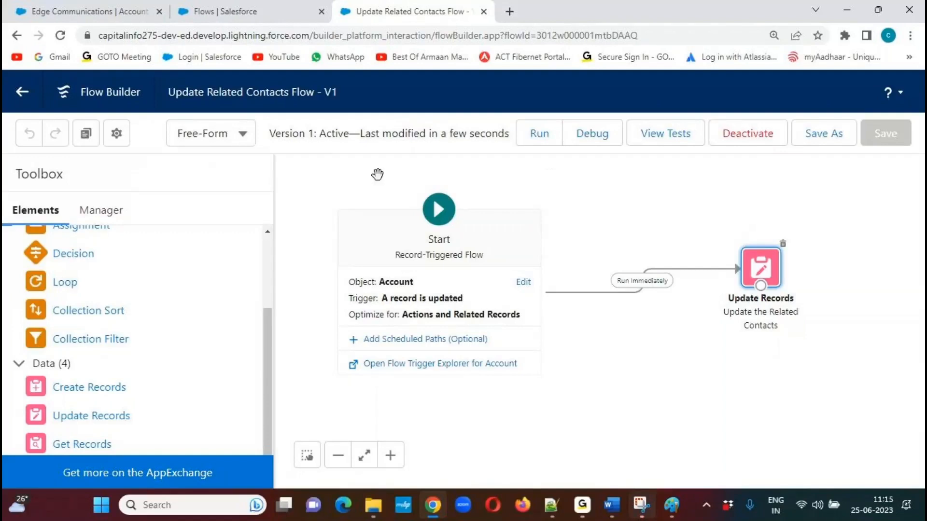
click(112, 15)
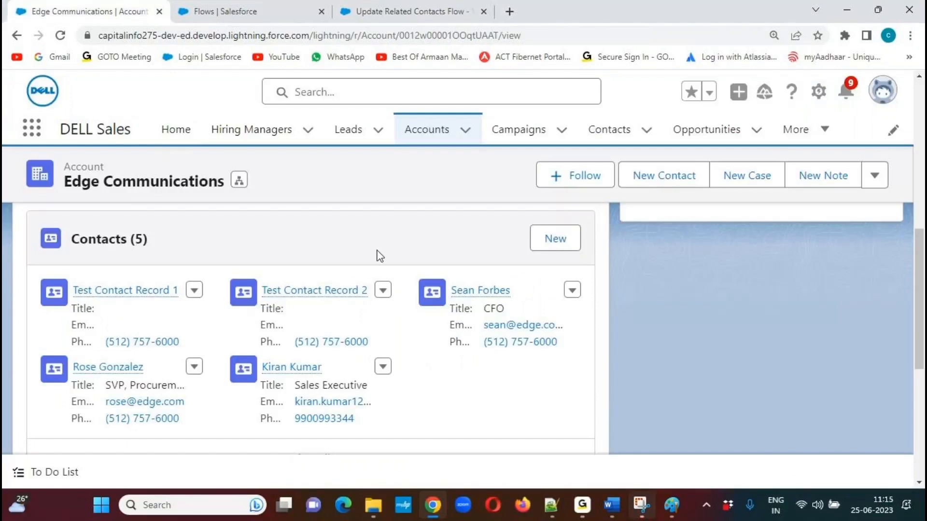
scroll(377, 250, down, 1)
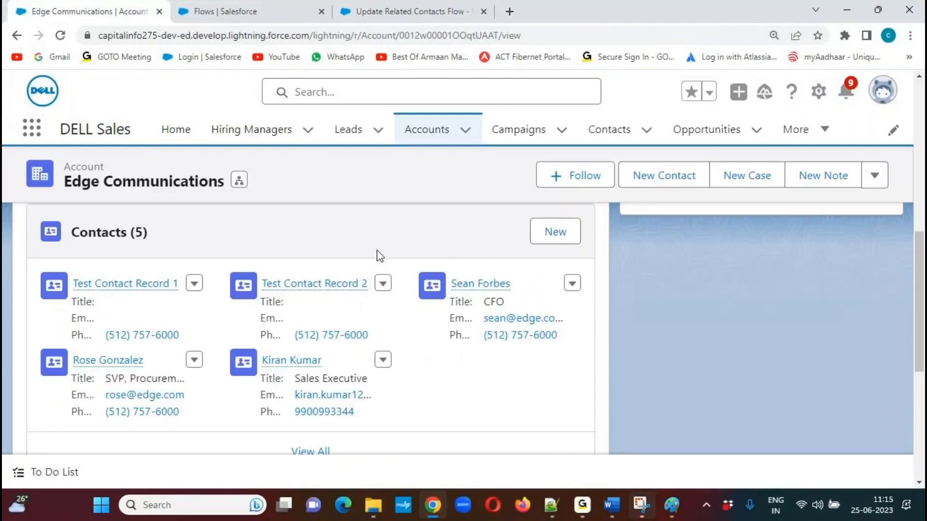
drag(921, 310, 921, 143)
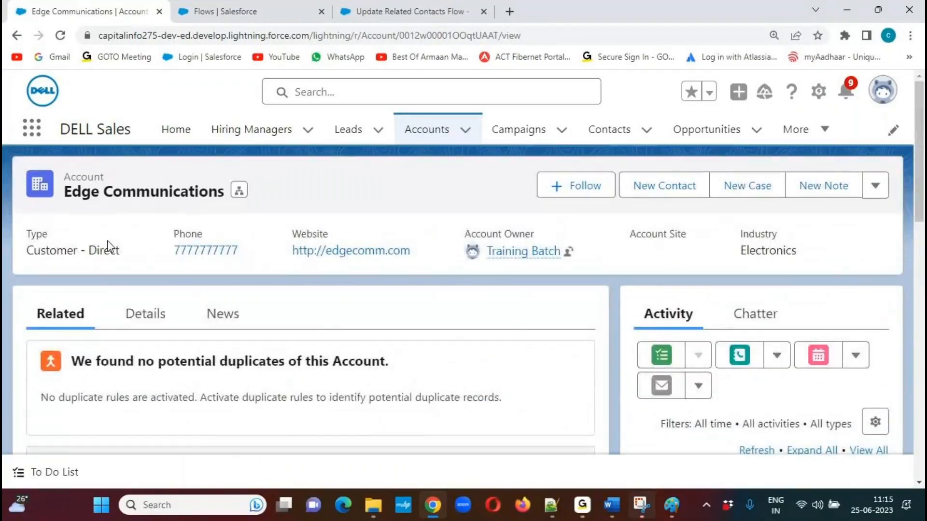
Open the Edge Communications account for editing and replace its phone number with a new one.
click(139, 314)
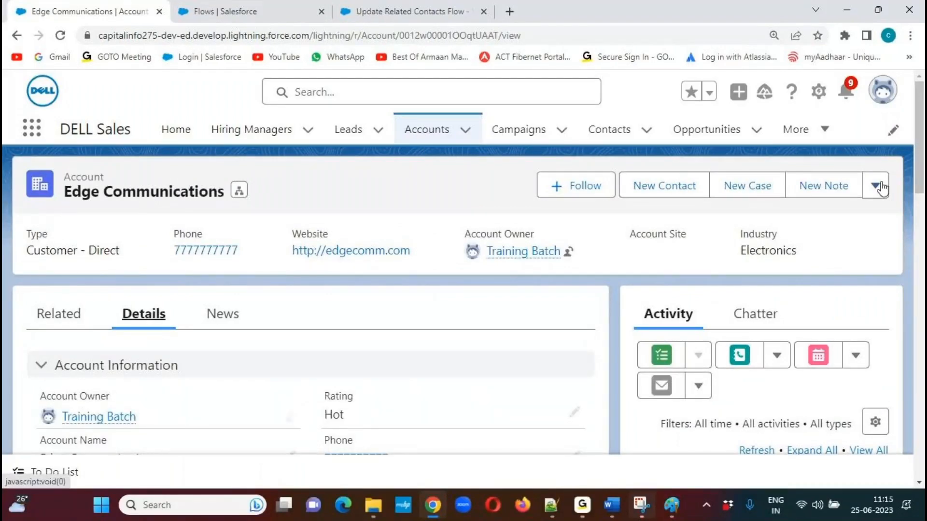
click(882, 189)
click(796, 238)
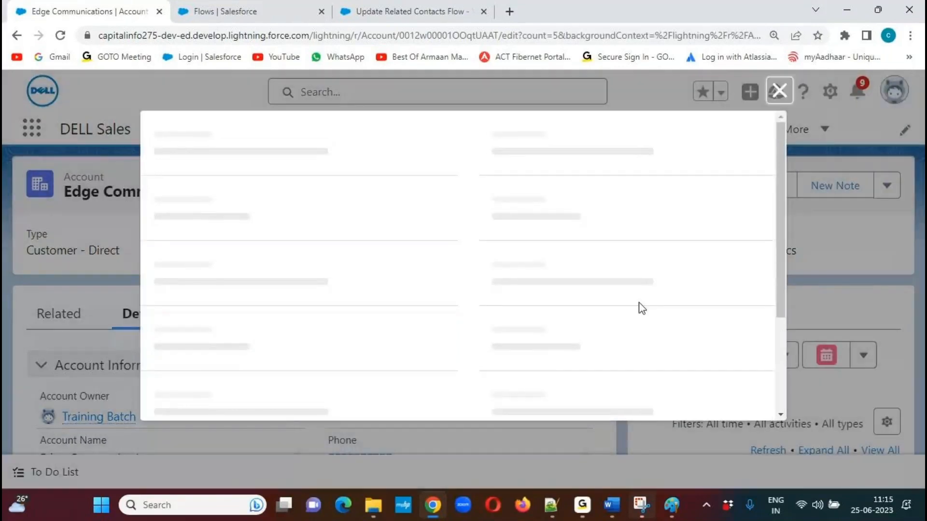
drag(547, 319, 476, 320)
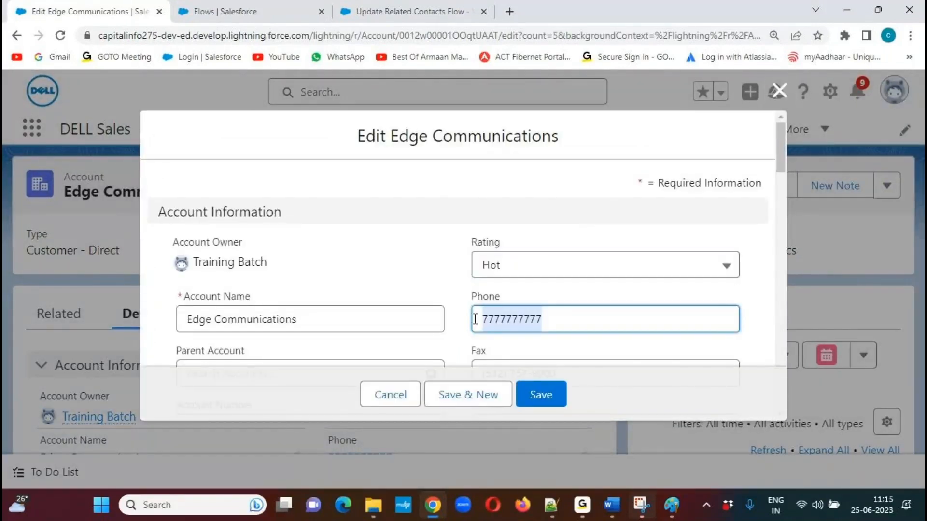
text(999999)
text(9999)
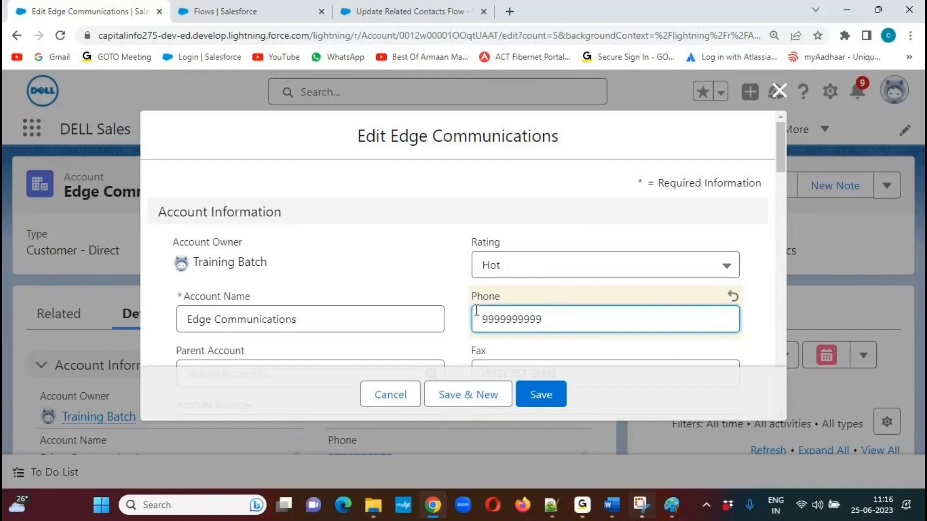
Replace the account's fax number with a new one in the edit form.
drag(784, 147, 780, 175)
drag(625, 215, 475, 206)
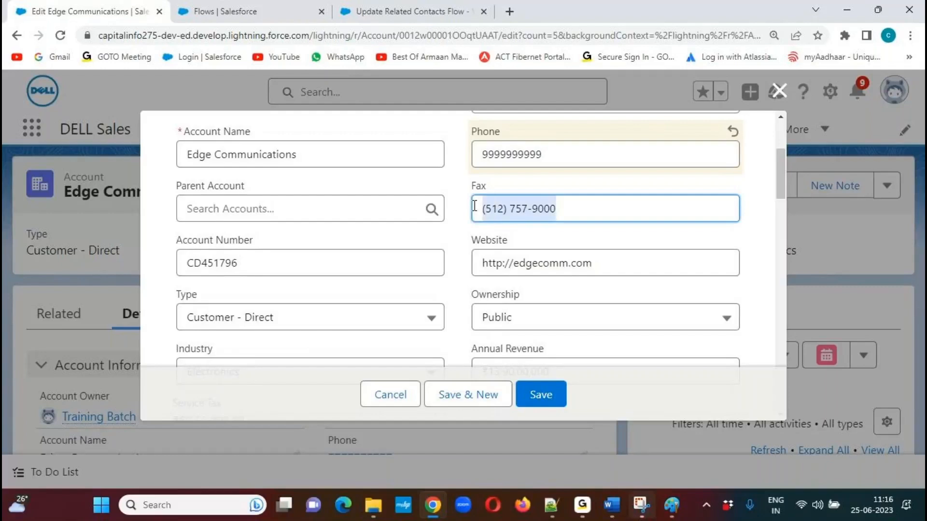
text(8888888888)
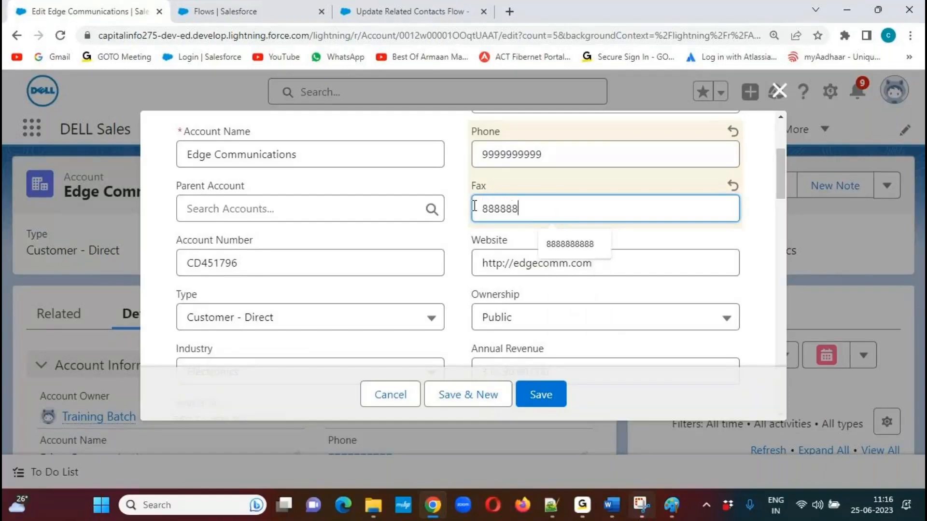
click(454, 251)
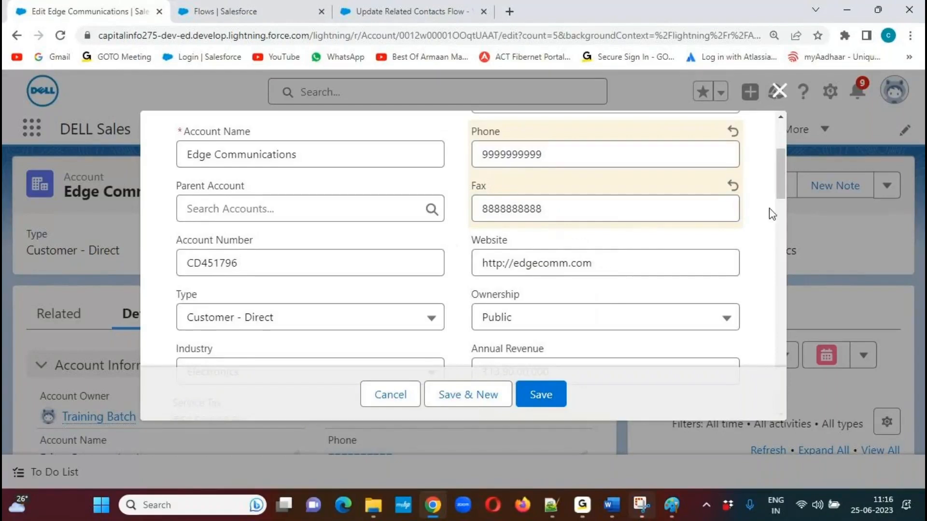
Copy the ZIP code from the billing street into Billing Zip/Postal Code, and set the billing country to USA.
drag(782, 181, 762, 292)
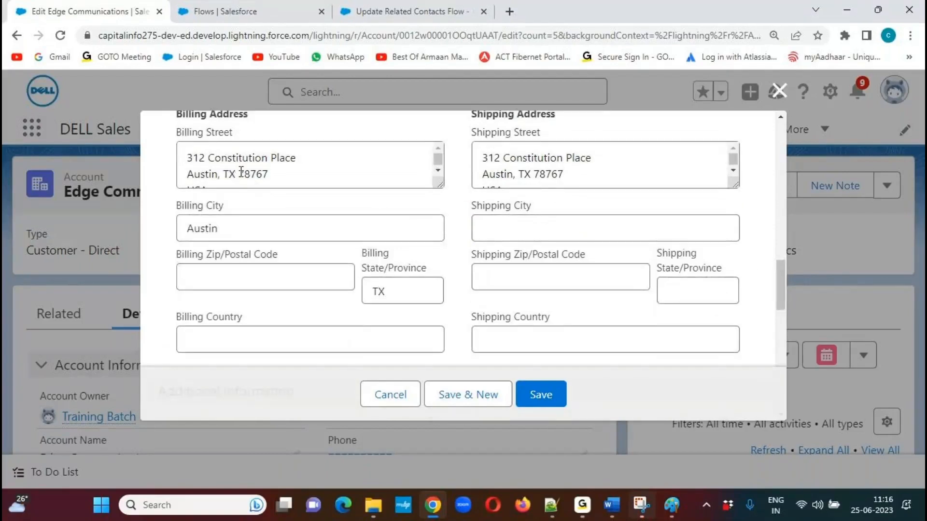
drag(270, 175, 242, 178)
key(ctrl+c)
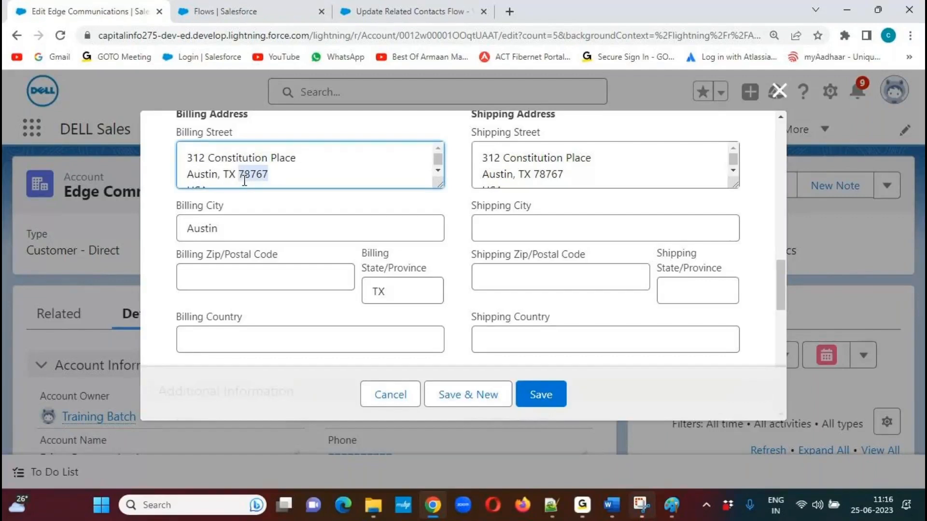
click(202, 336)
click(222, 281)
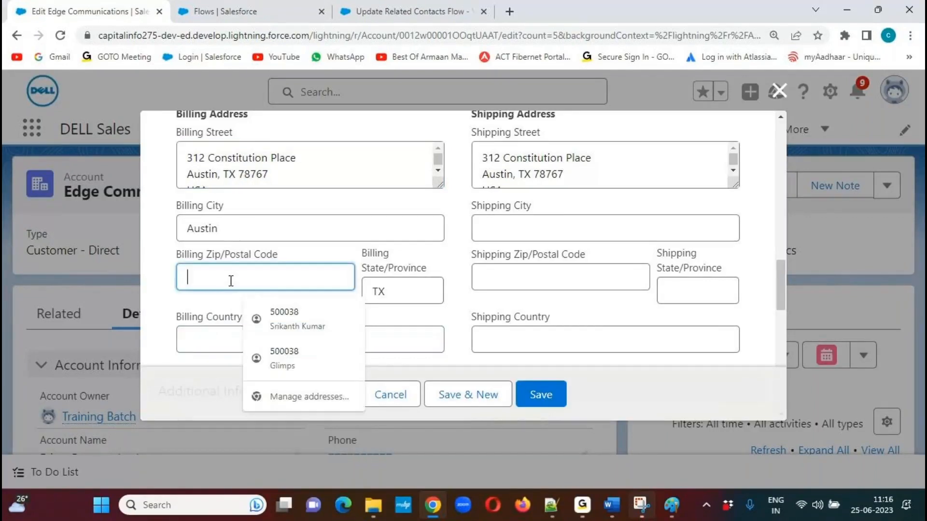
key(ctrl+v)
click(198, 337)
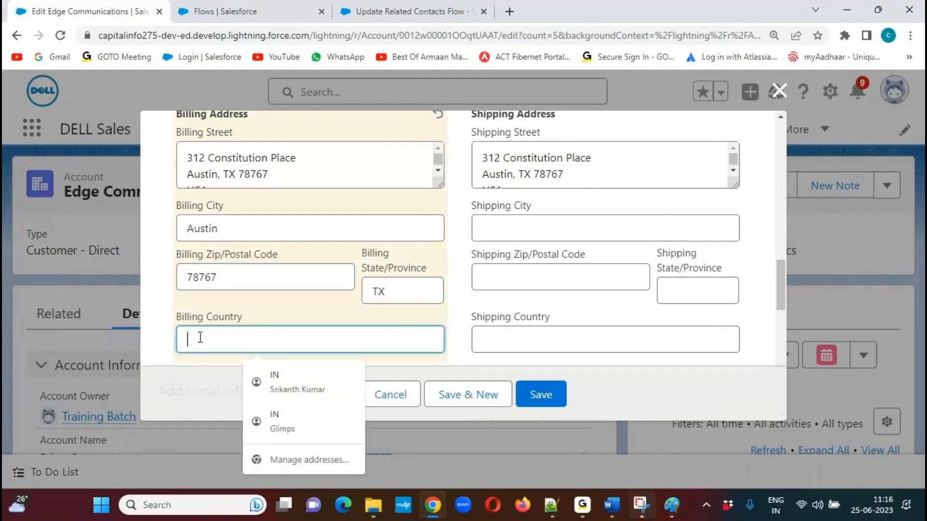
text(USA)
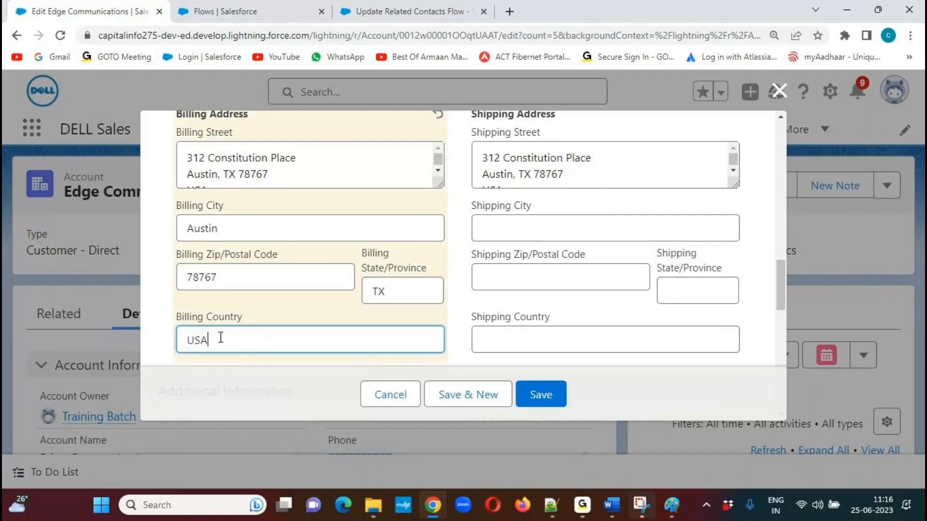
click(463, 322)
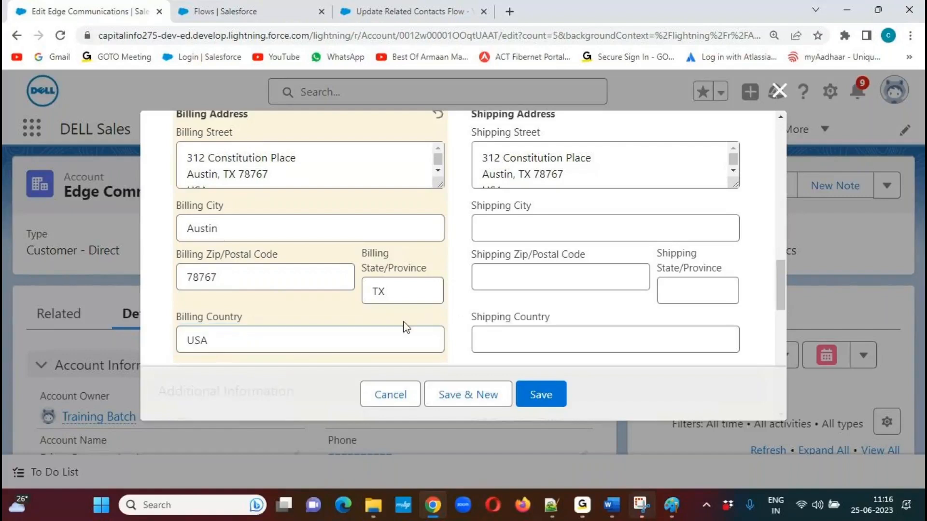
Save the changes to the Edge Communications account and dismiss the notification.
drag(773, 273, 787, 140)
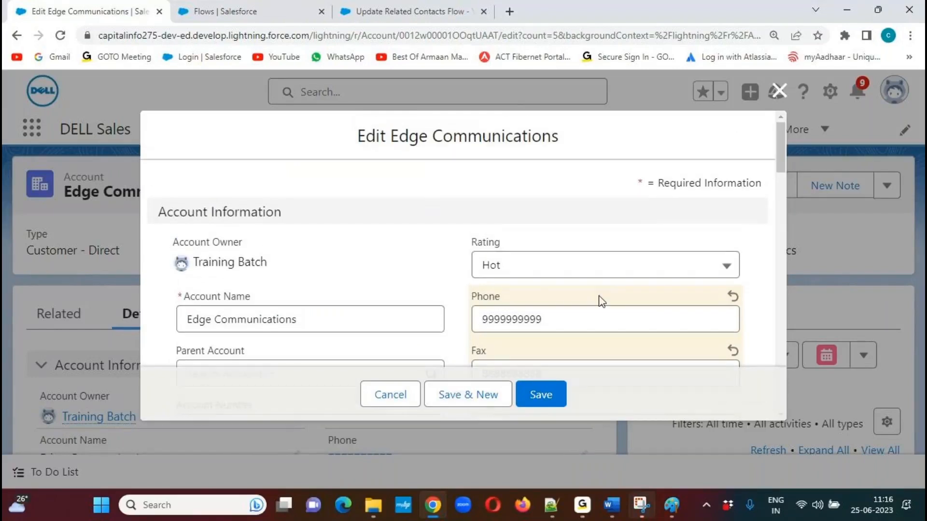
click(542, 397)
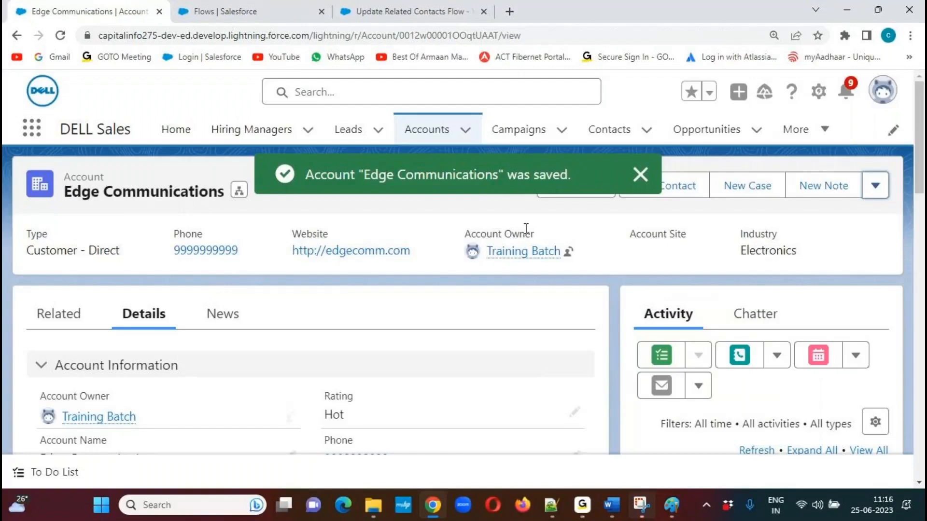
click(642, 175)
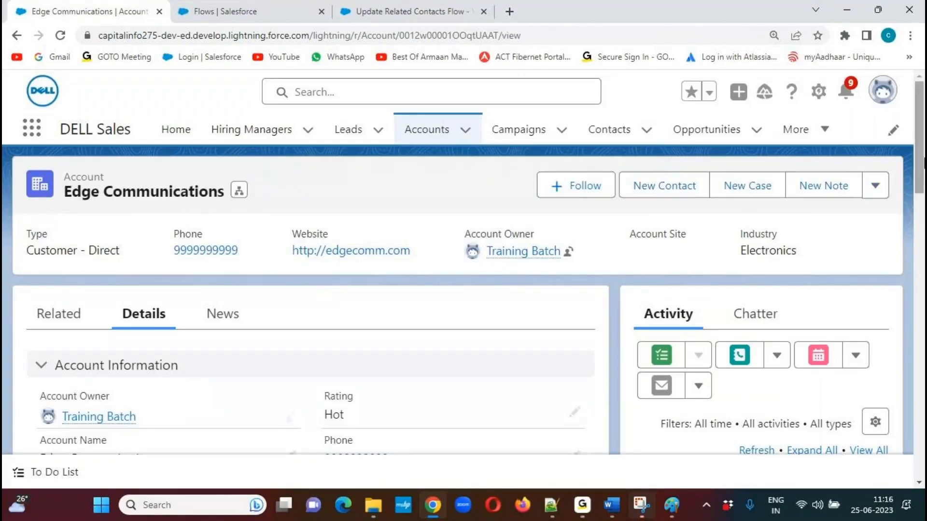
Check the account's phone, fax and related contacts, and examine the phone, fax and mailing address of Test Contact Record 1.
drag(921, 164, 920, 207)
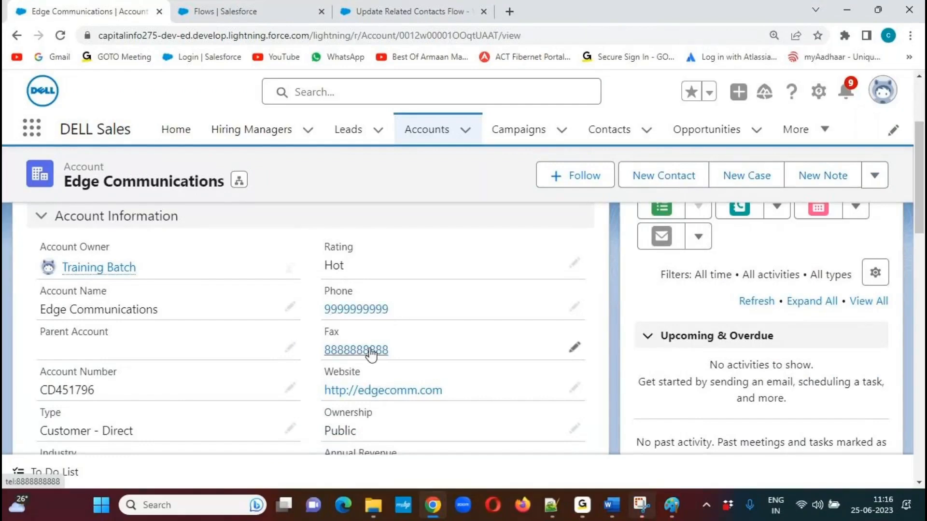
drag(922, 195, 920, 302)
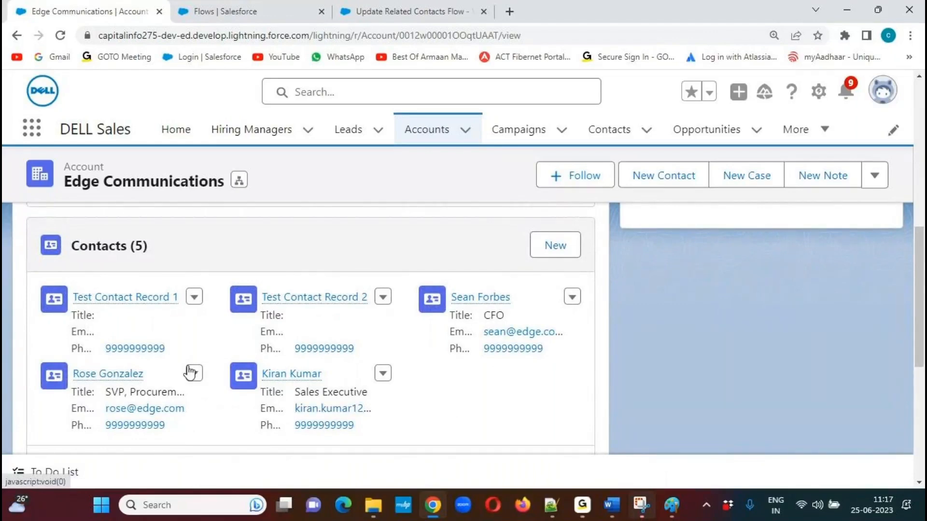
mouse_move(125, 306)
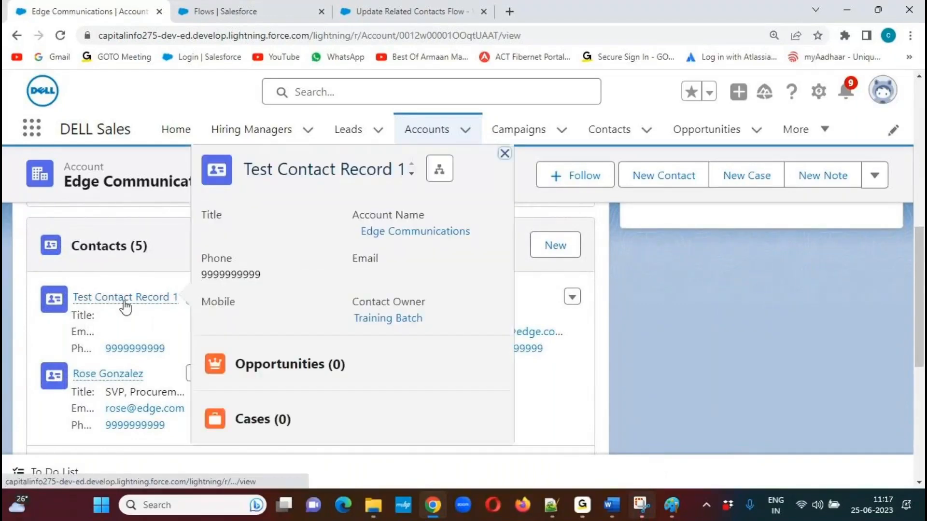
click(125, 307)
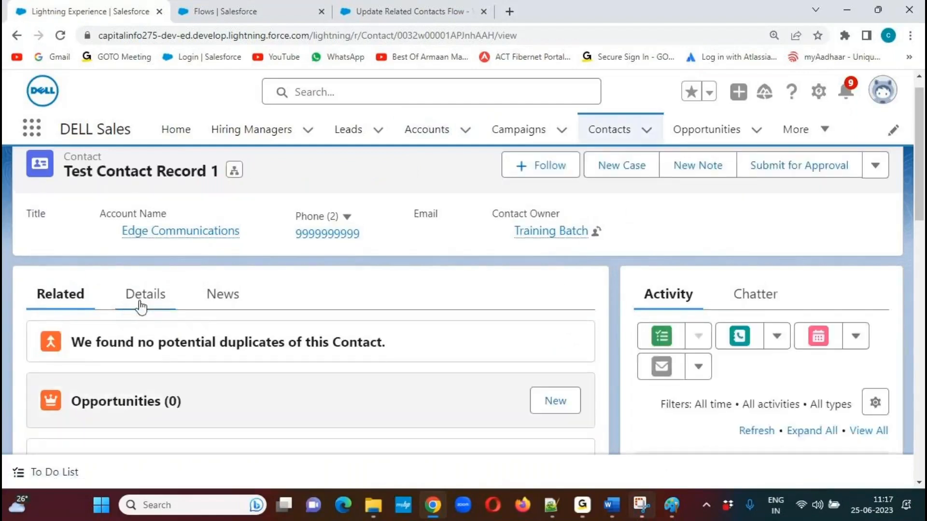
click(166, 300)
scroll(918, 227, down, 2)
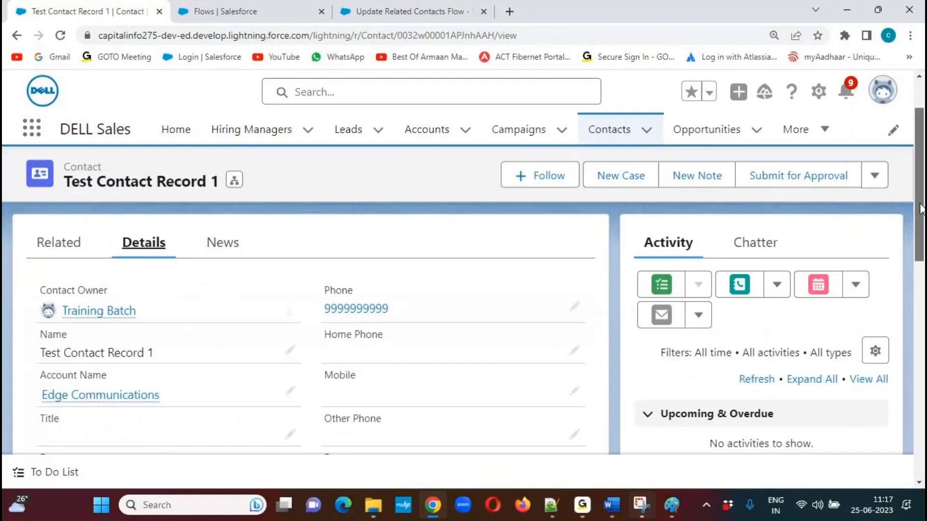
drag(919, 228, 919, 233)
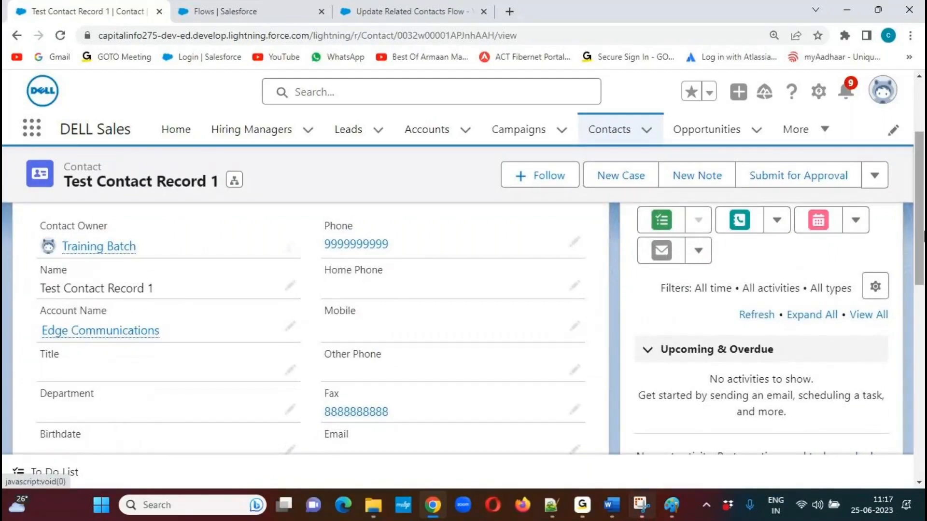
drag(919, 235, 908, 351)
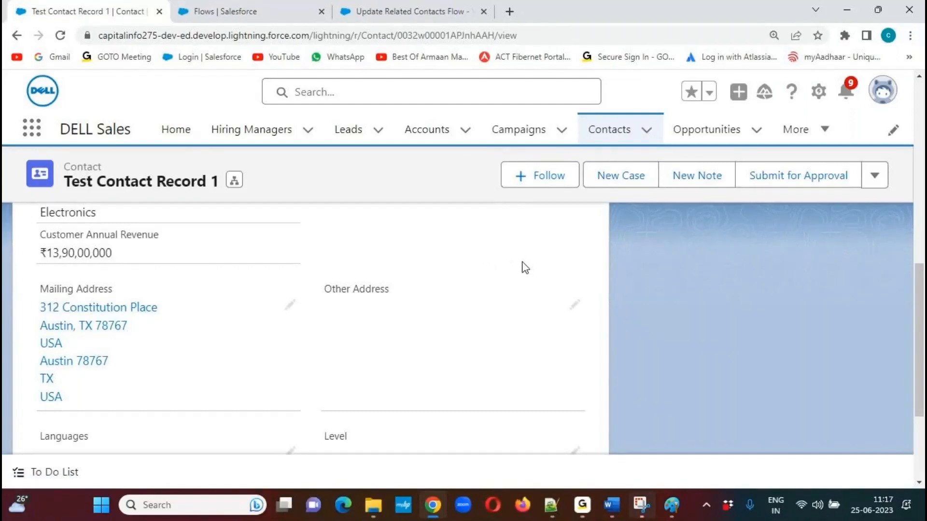
drag(922, 351, 919, 166)
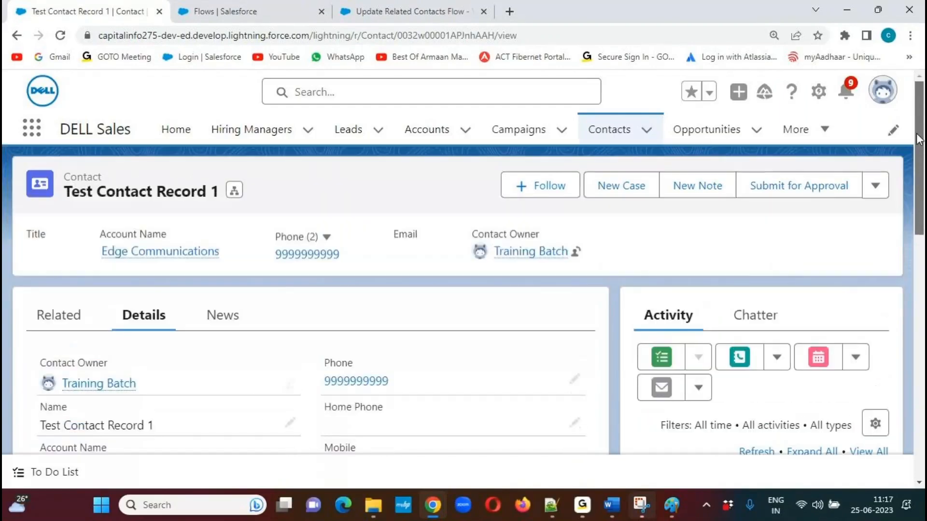
Switch to Notepad++, add a "UseCase:" heading underlined with equals signs at the end of Automation Rules.txt, and save the file.
click(553, 509)
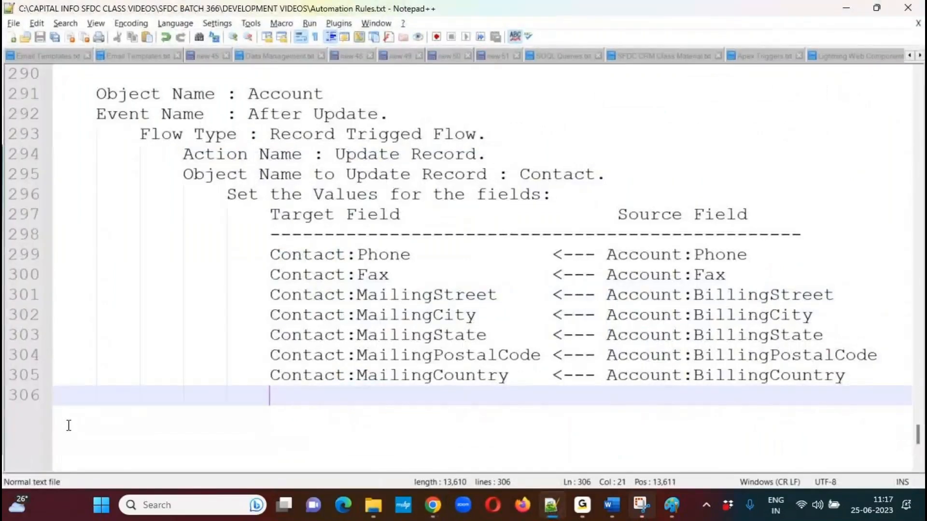
key(Return)
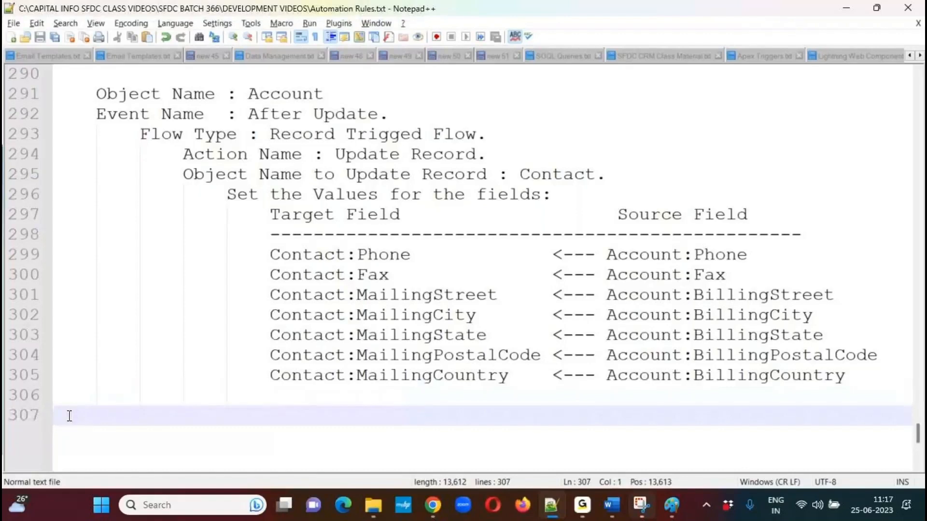
text(UseCase:)
key(Return)
text(=)
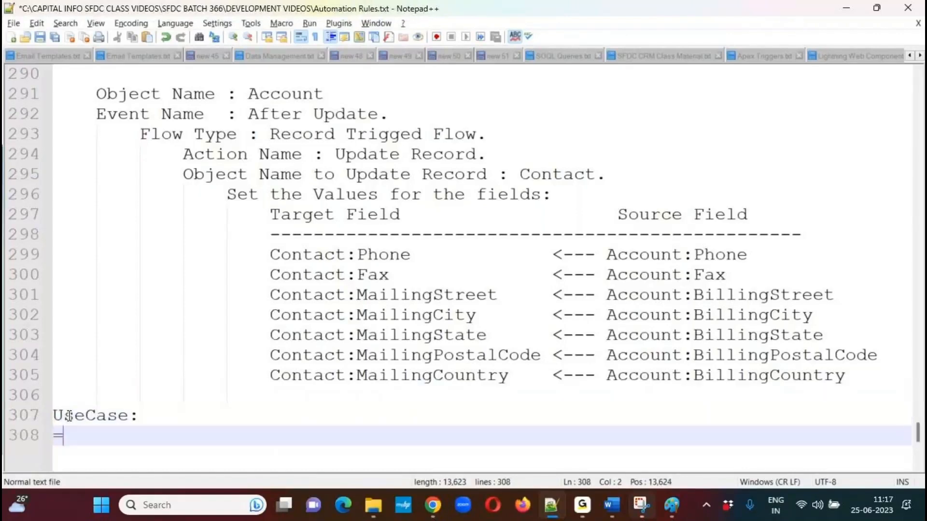
text(=======)
key(Return)
key(Tab)
key(ctrl+s)
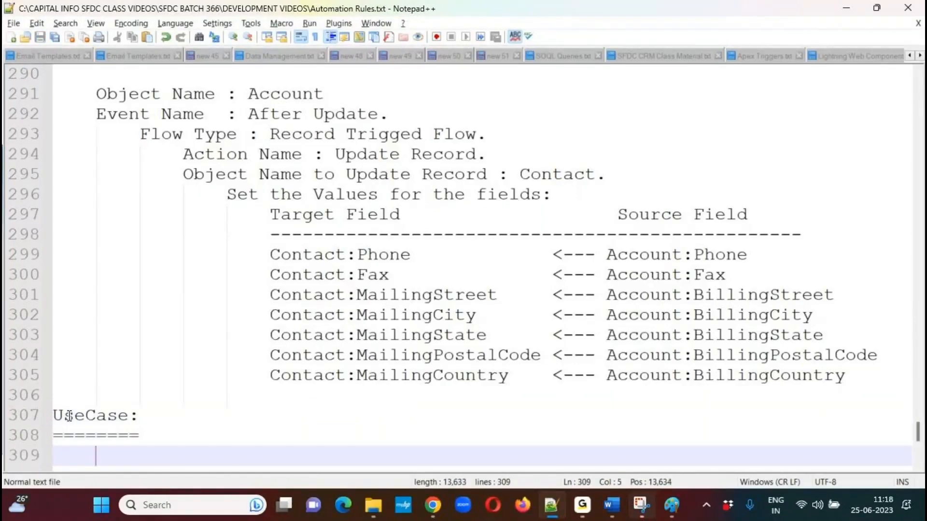
Add about a dozen blank lines below the UseCase heading, return the cursor to the first of them, and save the file.
key(Return)
key(Return)
key(Return)
key(Return)
key(Return)
key(Return)
key(Return)
key(Return)
key(Return)
key(Return)
key(Return)
key(Return)
key(Up)
key(Up)
key(Up)
key(Up)
key(Up)
key(Up)
key(Up)
key(Up)
key(Up)
key(Up)
key(Up)
key(Up)
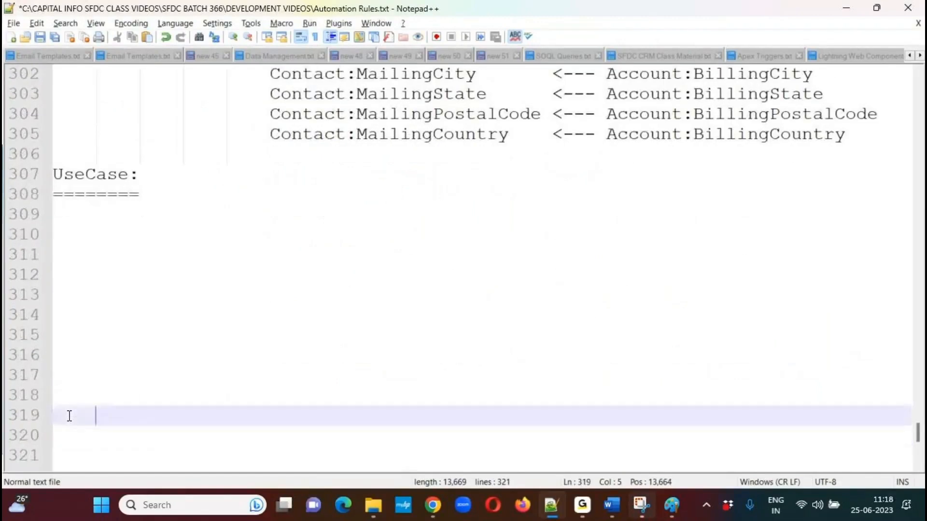
key(ctrl+s)
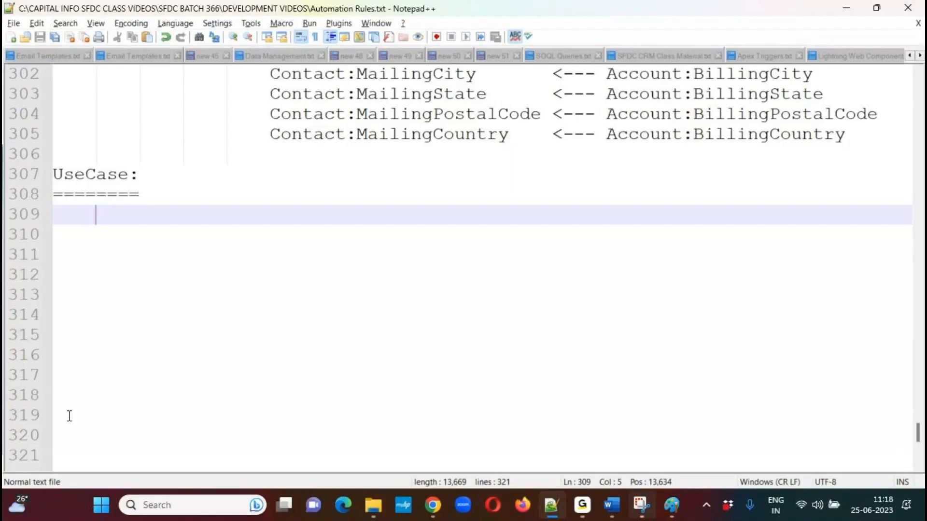
click(513, 32)
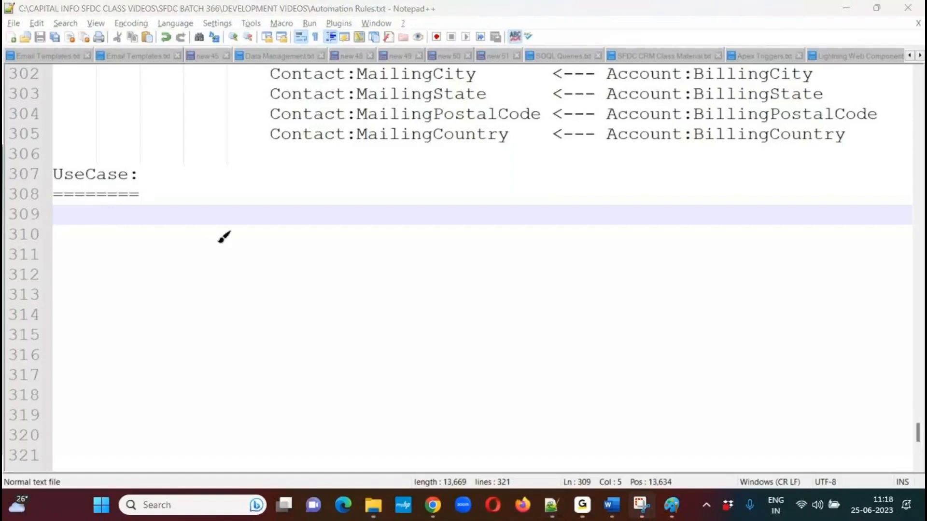
Draw two green boxes side by side below the UseCase heading as screen annotations, handwriting HM in one and POS in the other.
mouse_move(204, 238)
mouse_down()
mouse_move(206, 370)
mouse_move(363, 317)
mouse_move(364, 228)
mouse_move(217, 224)
mouse_move(209, 239)
mouse_up()
mouse_move(243, 285)
mouse_down()
mouse_move(256, 323)
mouse_move(267, 307)
mouse_move(263, 285)
mouse_move(281, 295)
mouse_move(294, 278)
mouse_move(317, 283)
mouse_up()
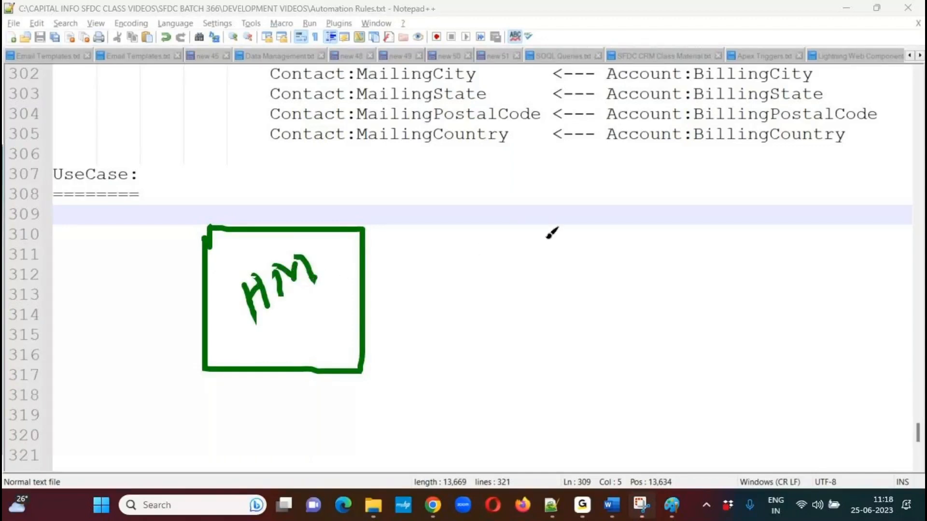
mouse_move(558, 231)
mouse_down()
mouse_move(559, 259)
mouse_move(662, 368)
mouse_move(719, 340)
mouse_move(710, 219)
mouse_move(563, 217)
mouse_move(560, 237)
mouse_up()
drag(612, 279, 619, 291)
mouse_move(637, 264)
mouse_down()
mouse_move(641, 282)
mouse_move(636, 264)
mouse_move(673, 275)
mouse_move(662, 277)
mouse_move(675, 274)
mouse_move(688, 247)
mouse_move(691, 260)
mouse_up()
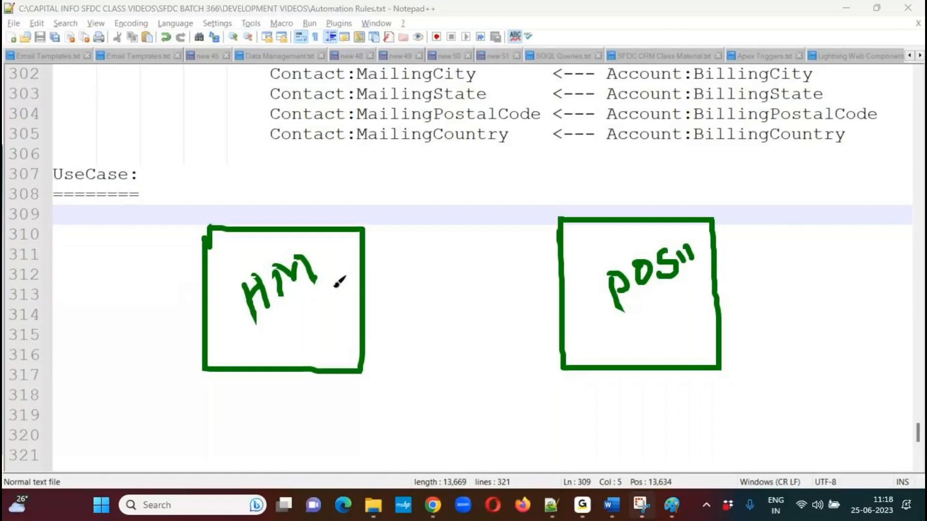
Draw an arrow labelled LK from the POS box to the HM box, and mark HM as (P) and POS as (C).
mouse_move(560, 293)
mouse_down()
mouse_move(367, 292)
mouse_move(380, 306)
mouse_up()
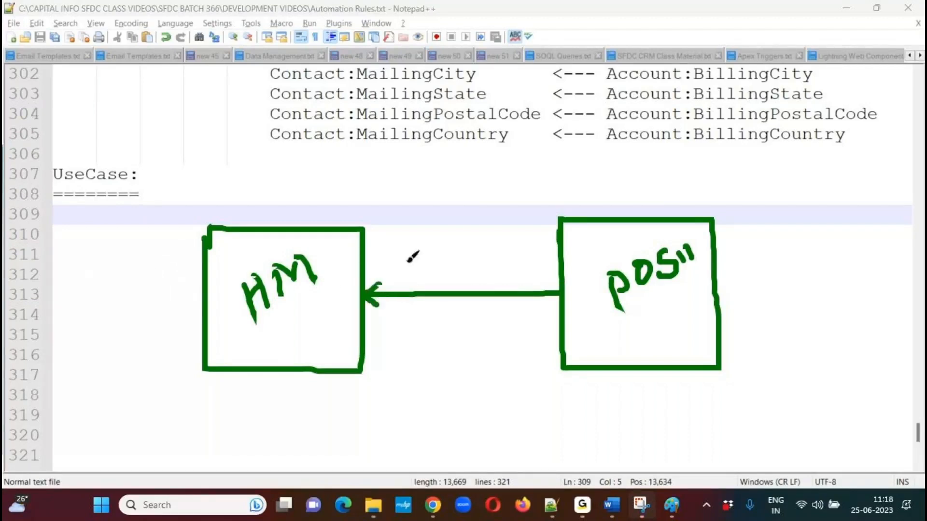
mouse_move(273, 324)
mouse_down()
mouse_move(292, 340)
mouse_move(316, 309)
mouse_move(314, 338)
mouse_up()
drag(650, 303, 655, 334)
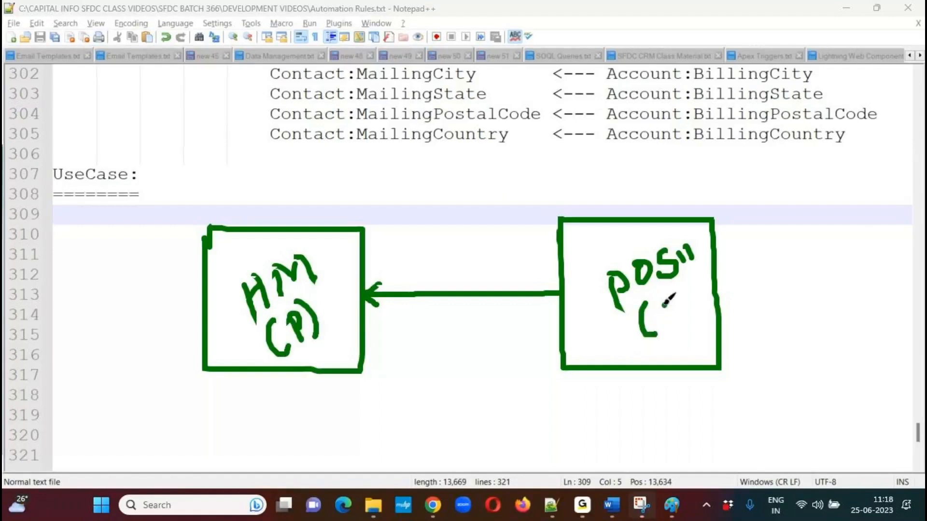
drag(669, 300, 671, 321)
drag(682, 297, 689, 329)
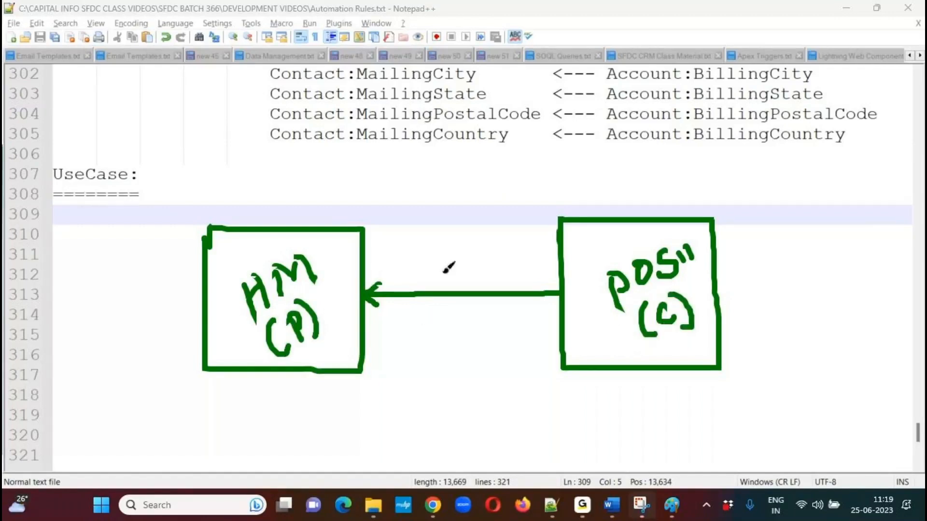
mouse_move(452, 258)
mouse_down()
mouse_move(476, 268)
mouse_move(473, 249)
mouse_move(493, 238)
mouse_move(495, 265)
mouse_up()
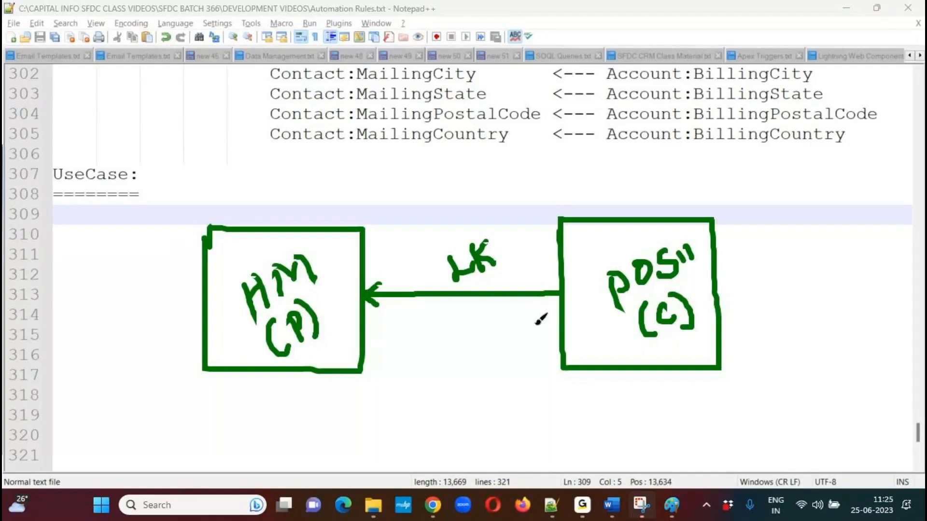
Clear the sketch and begin the use case on line 309 with "Configure a Flow on Hiring Manager Object, to remove the associated Position Records upon".
click(514, 29)
click(158, 219)
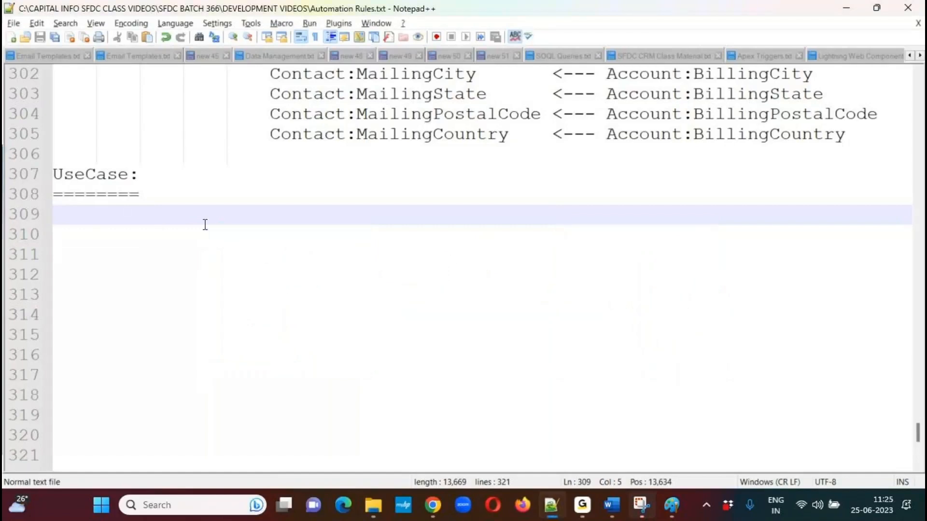
text(Co)
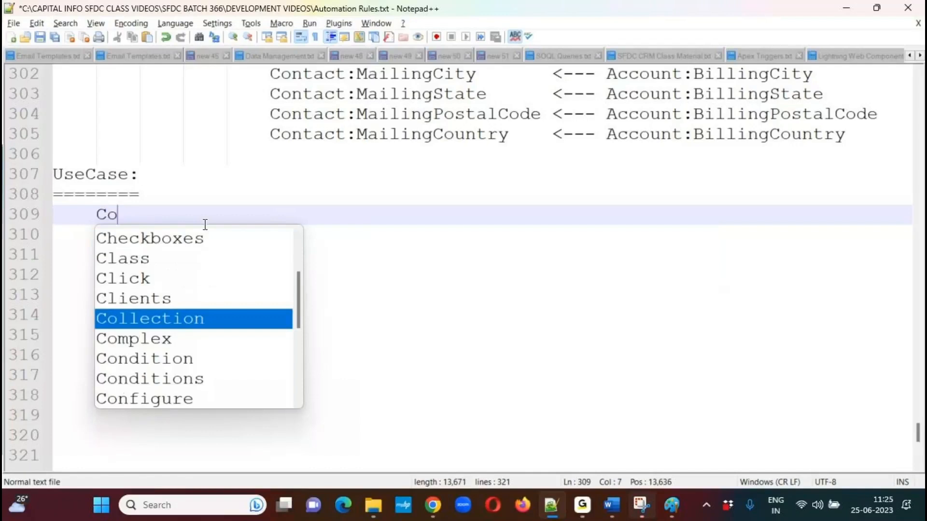
text(nfigure a Fl)
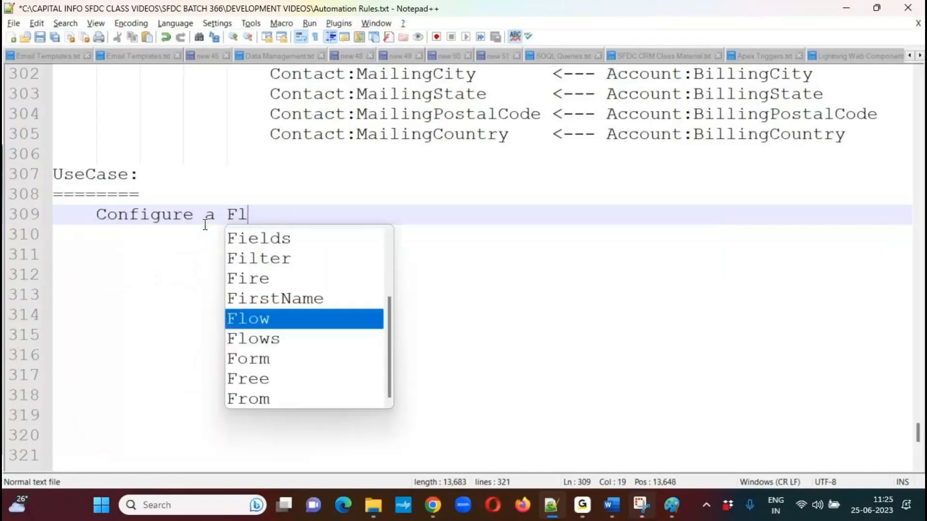
text(ow on Hi)
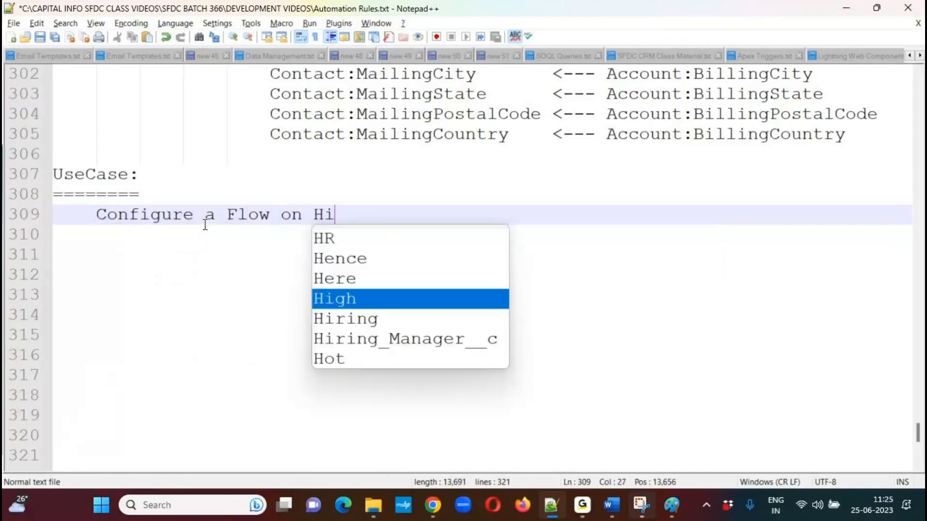
text(ring)
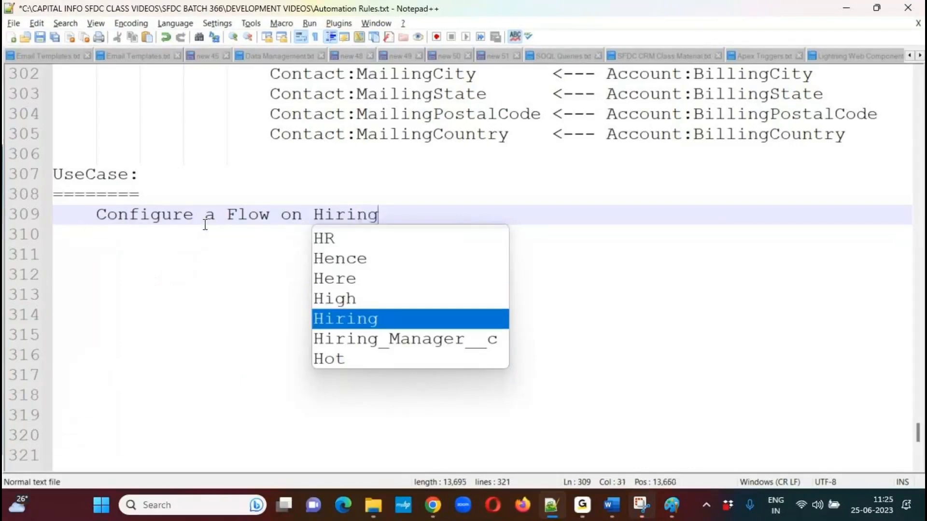
text( Manager Object, to remove the as)
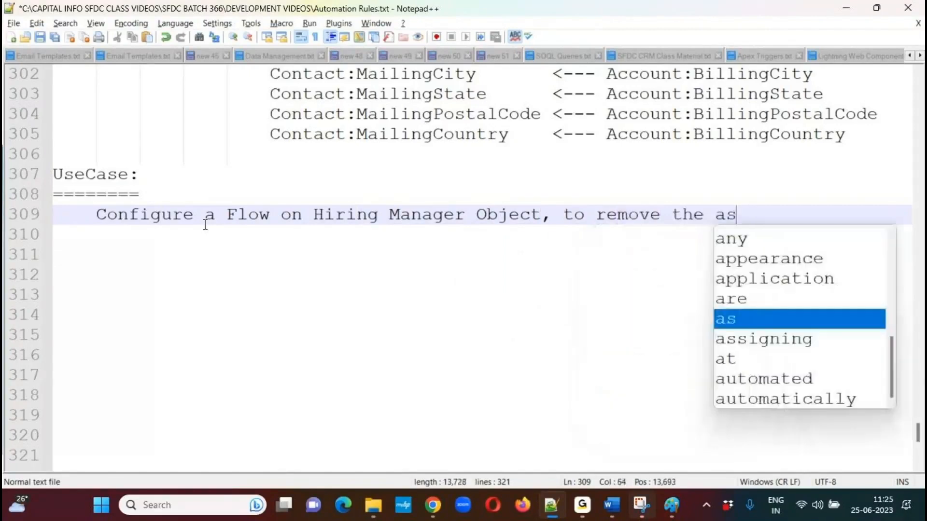
text(sociated)
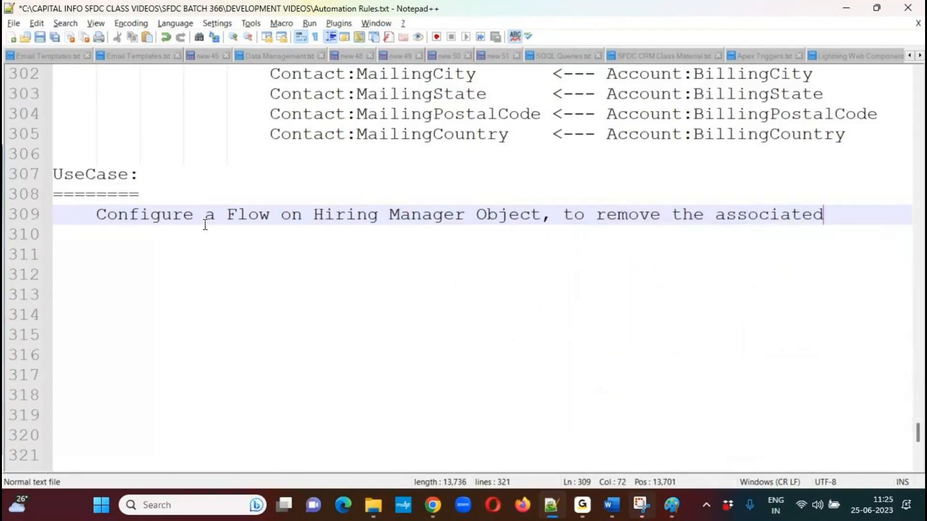
text( Position )
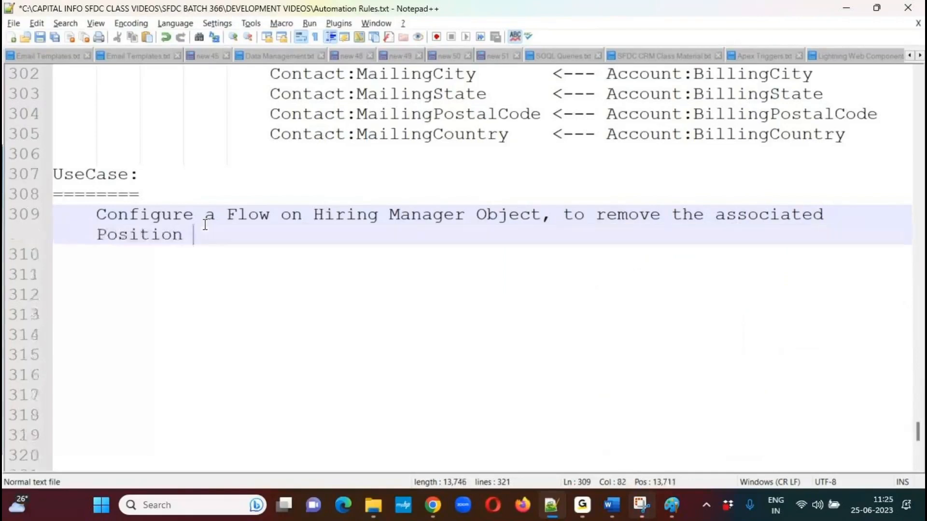
text(Records )
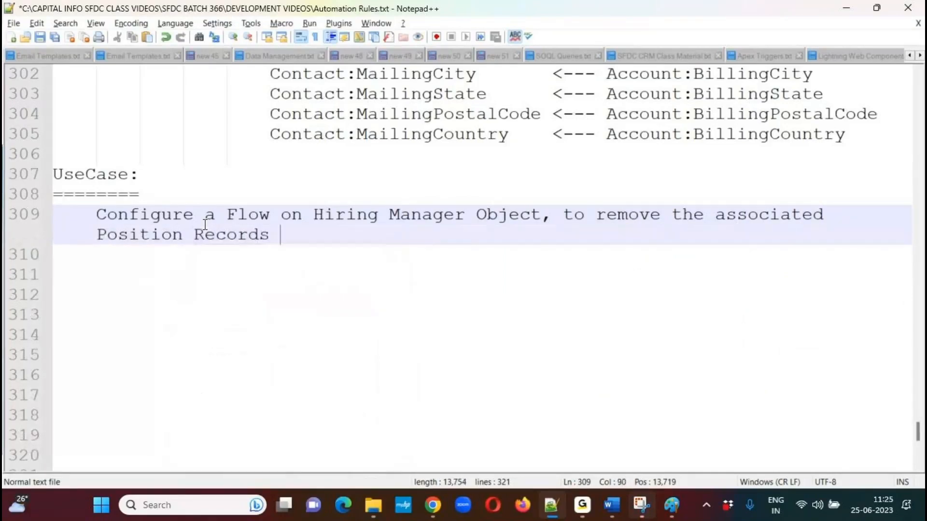
text(upon )
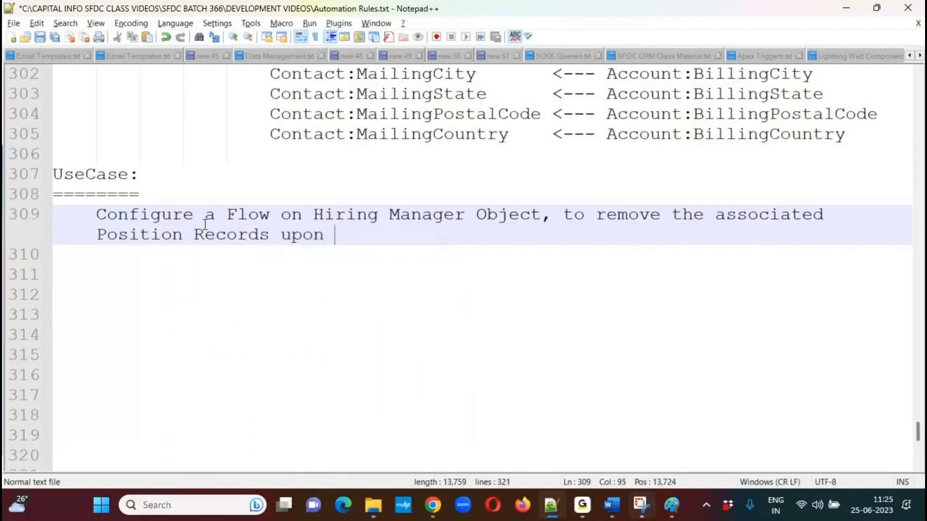
text(removing the H)
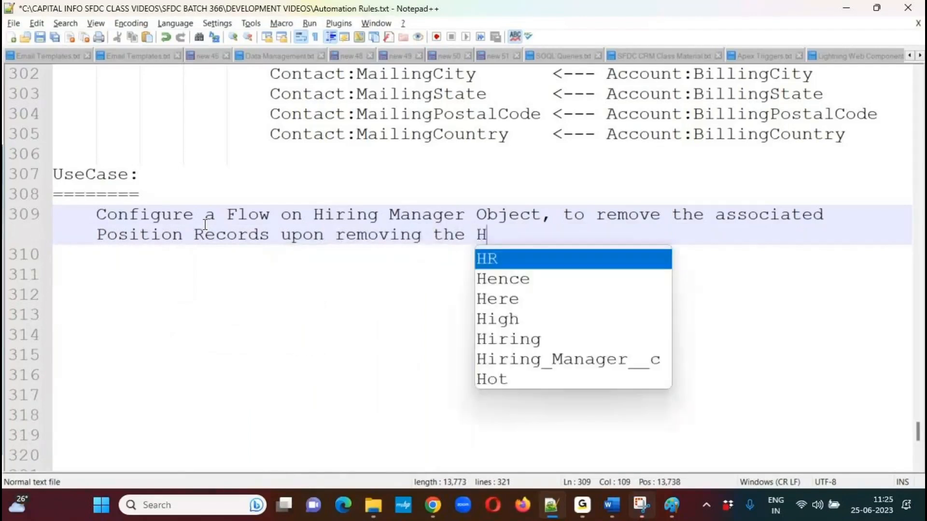
text(iring)
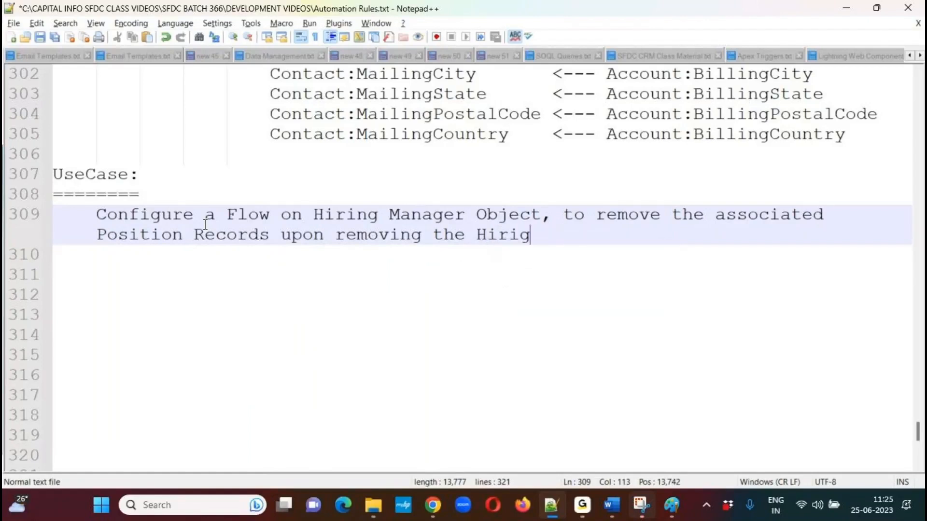
Complete the use case sentence with "removing the Hiring Manager Record from the object.".
key(BackSpace)
text(g Manage)
text(r Re)
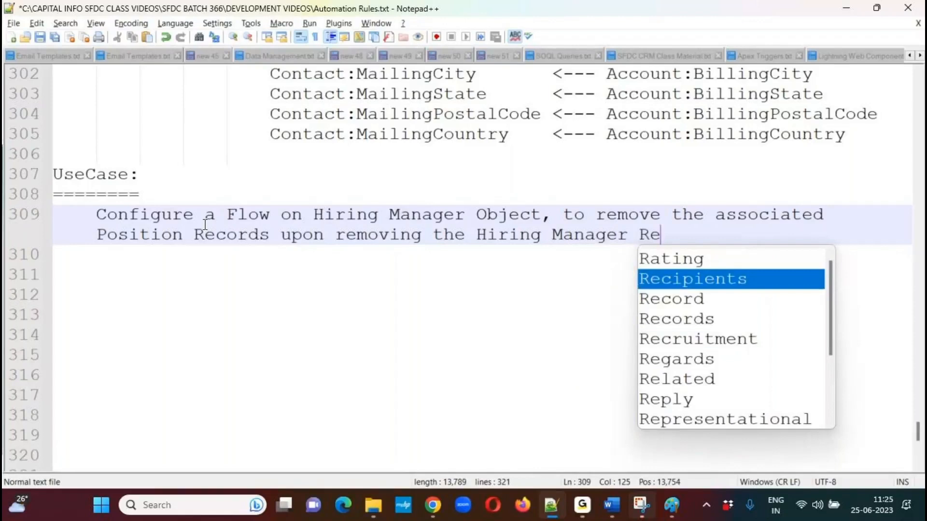
text(cord from the object.)
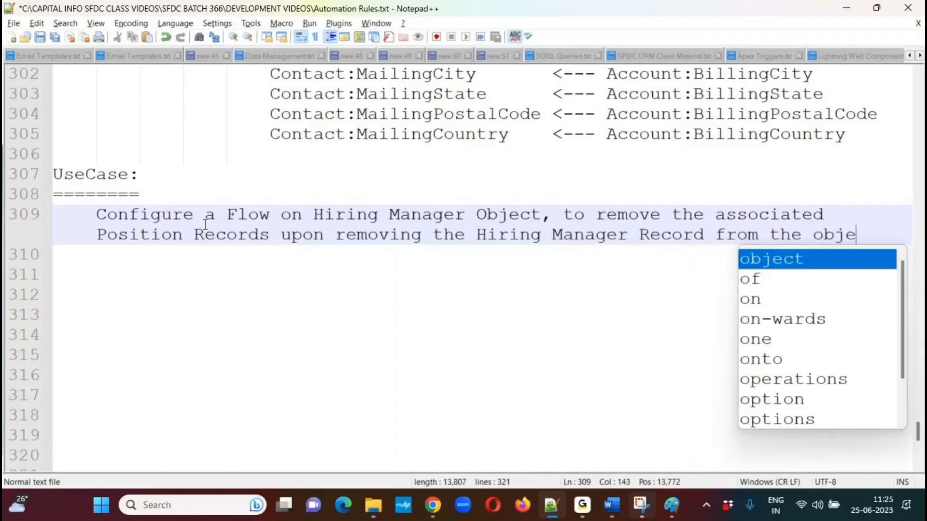
After a blank line, add the indented lines "Object Name : Hiring Manager Object." and "Event Name : Before Delete".
key(Return)
key(Return)
key(Tab)
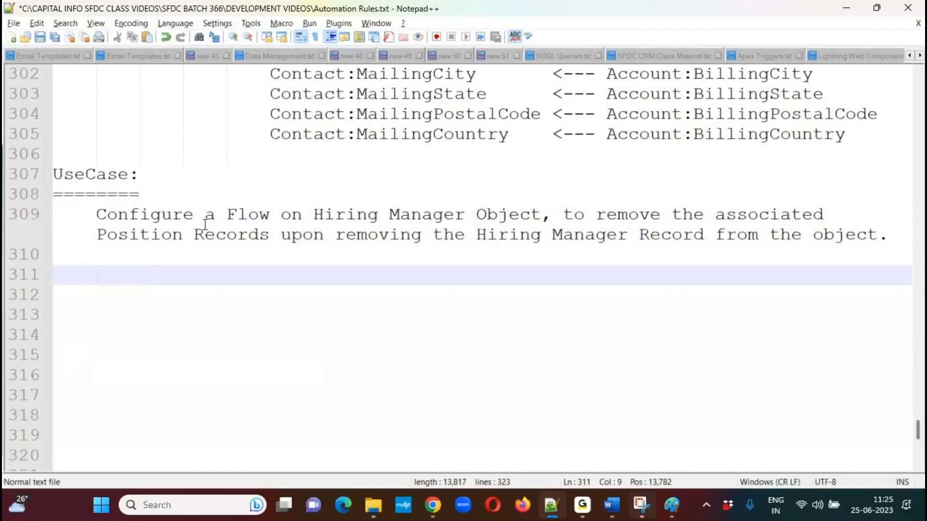
text(Object Name : Hiring )
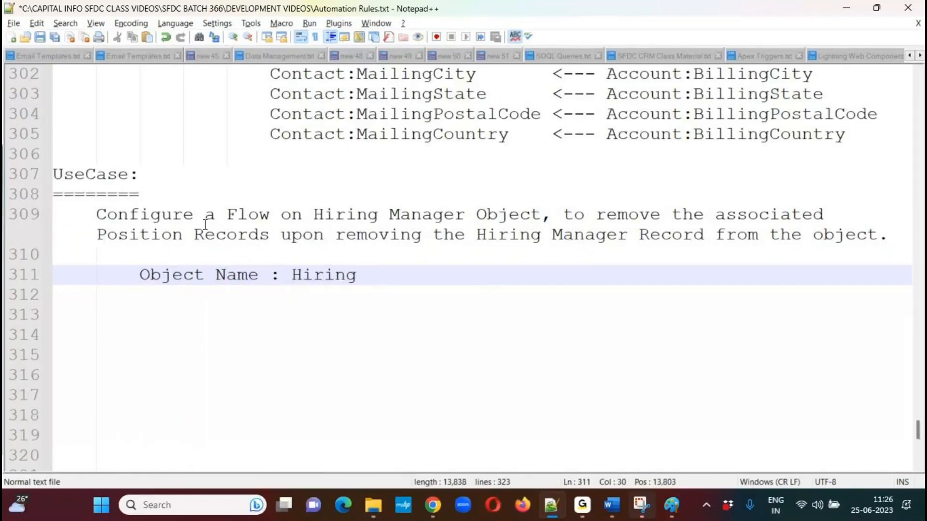
text(Manage)
text(r Object.)
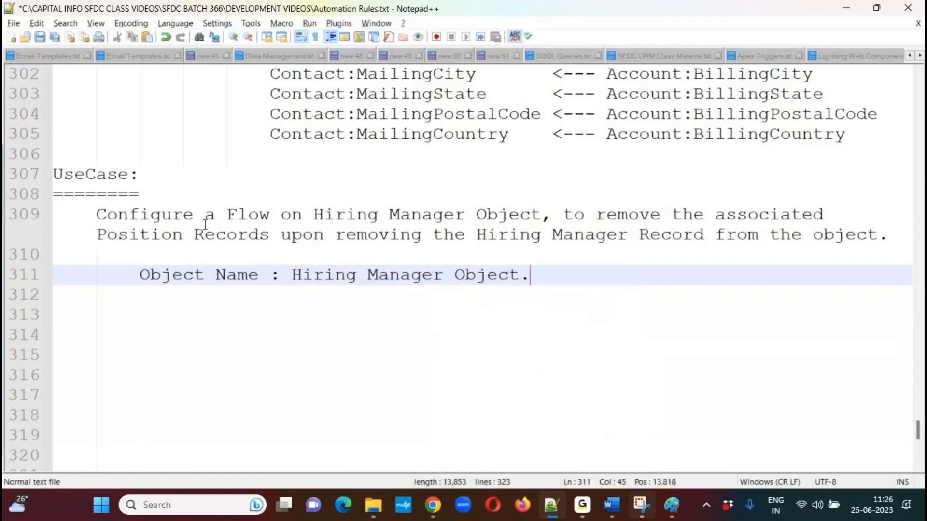
key(Return)
text(Event )
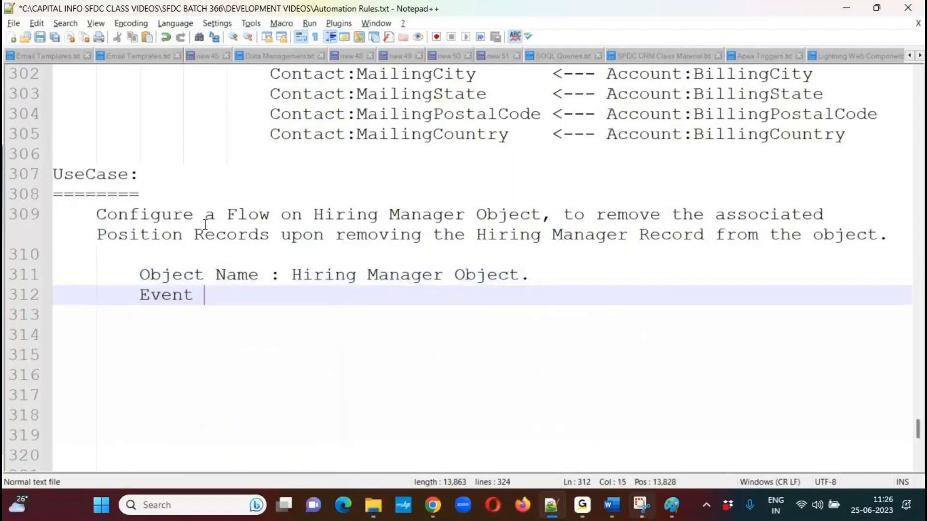
text(Name  : Before Delete)
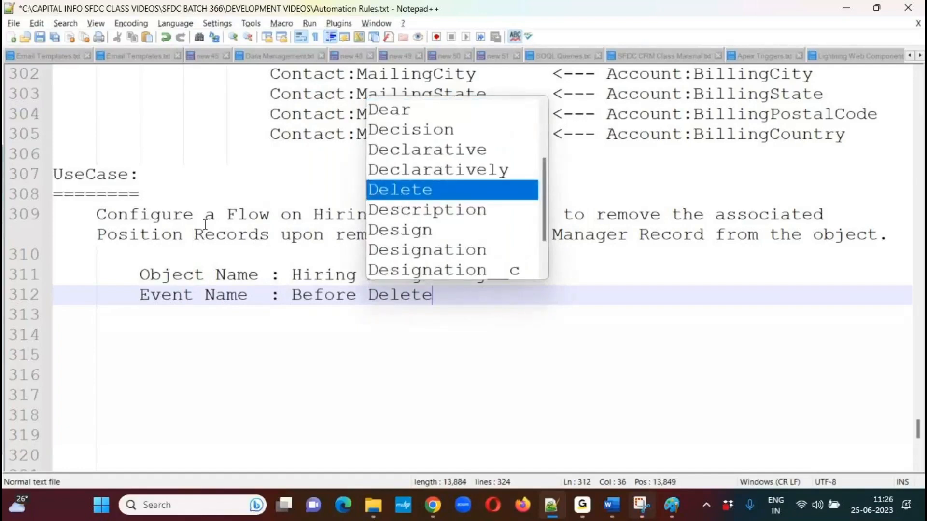
Add the further indented line "Action Name : Delete Records." below the event name, and save the file.
key(Return)
key(Return)
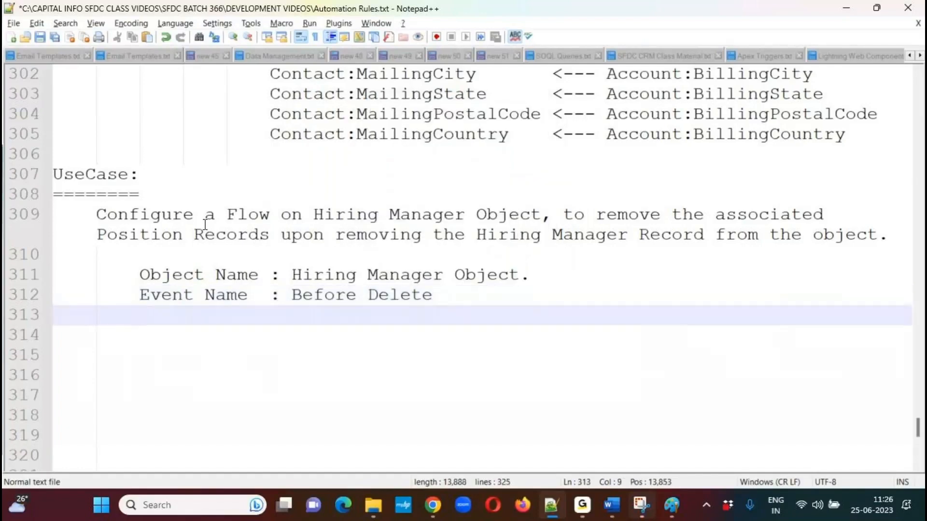
key(Tab)
key(BackSpace)
key(Tab)
text(Actio)
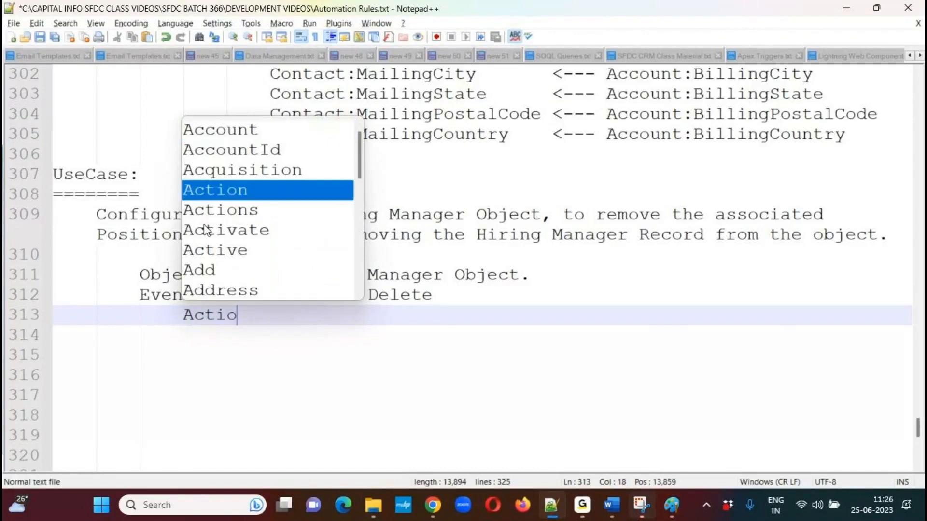
text(n)
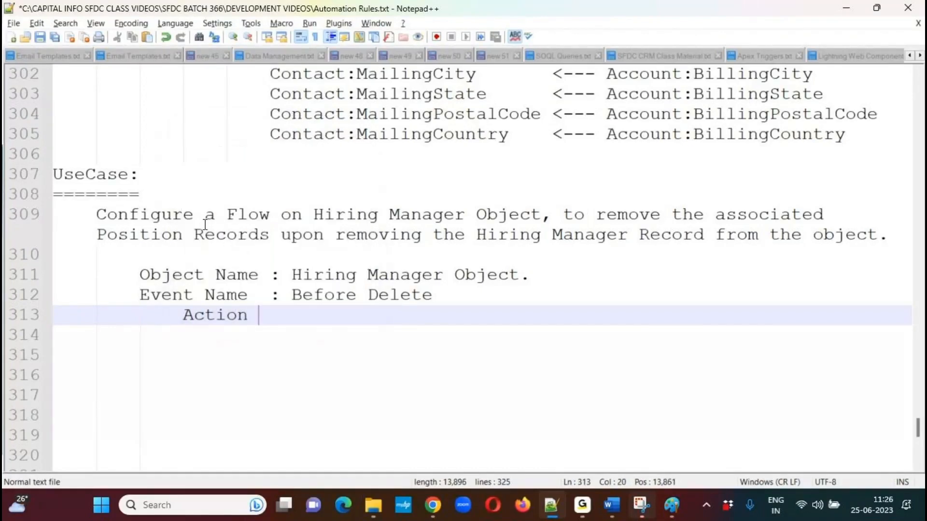
text( Name : Delet)
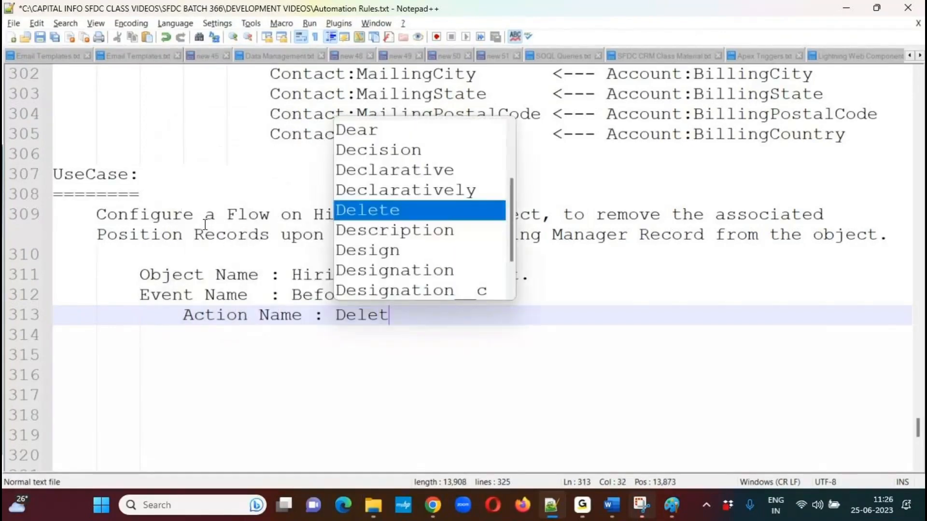
text(e Records)
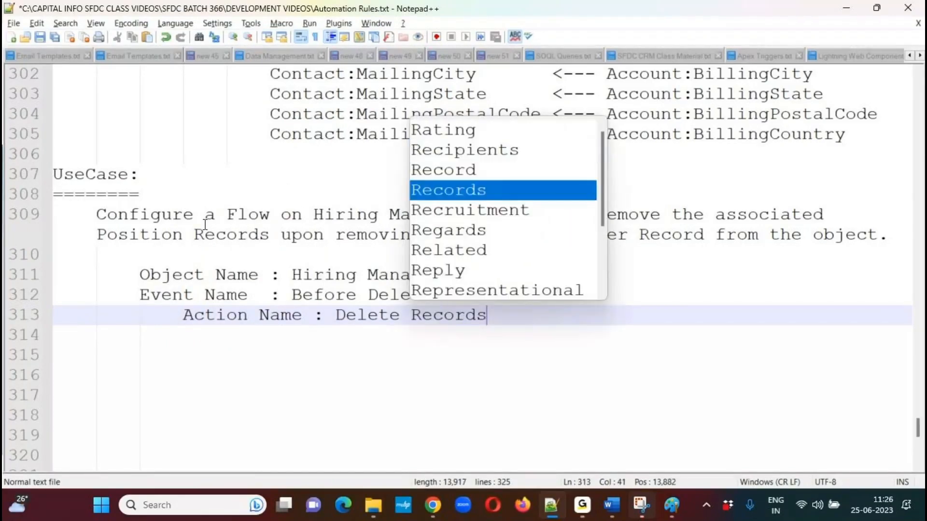
text(.)
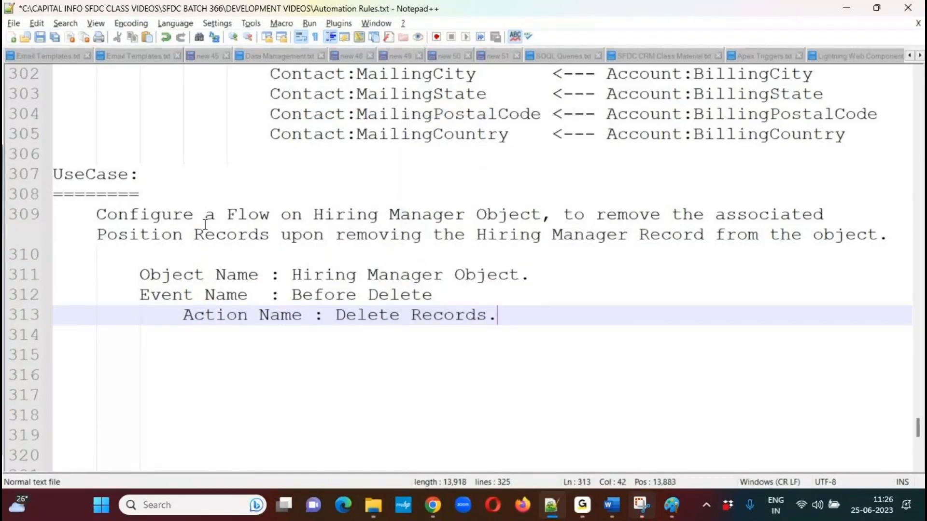
key(ctrl+s)
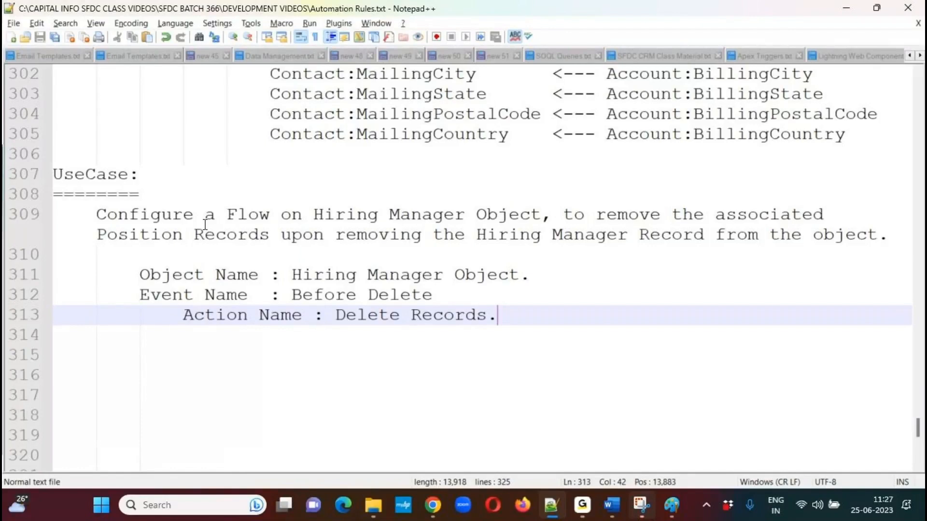
Below the event name line, add the indented line "Filter Condition:" and start a further indented line under it.
click(488, 296)
key(Return)
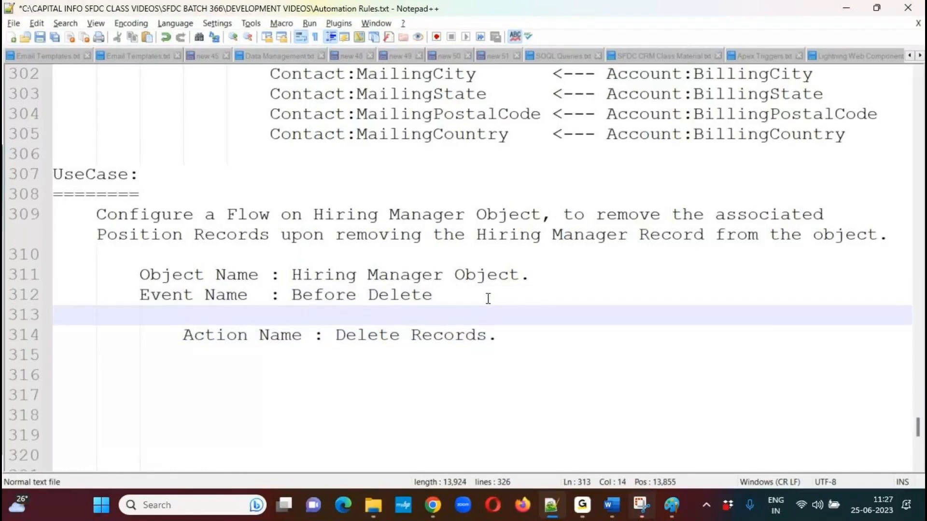
text(Filter Condition:)
key(Return)
key(Tab)
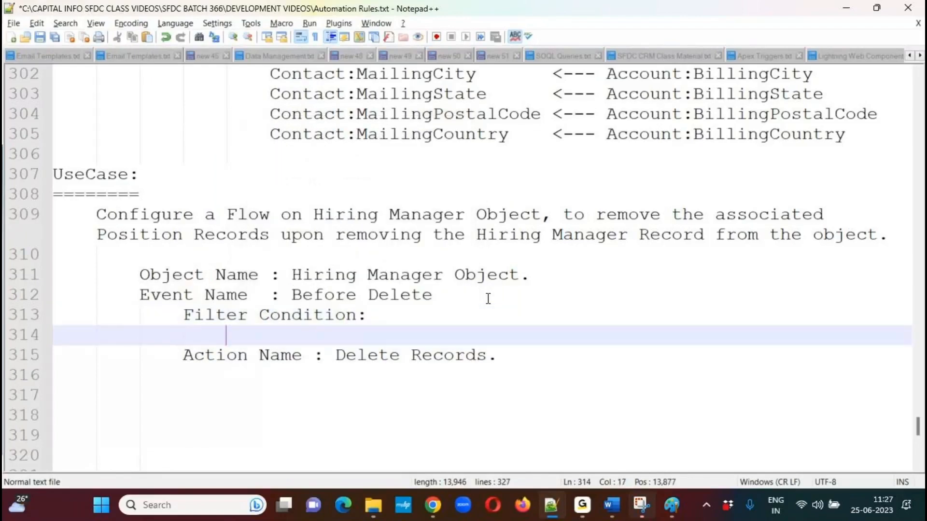
Write the filter condition as "Hiring_Manager__c:Designation__c == 'HR Manager'".
text(H)
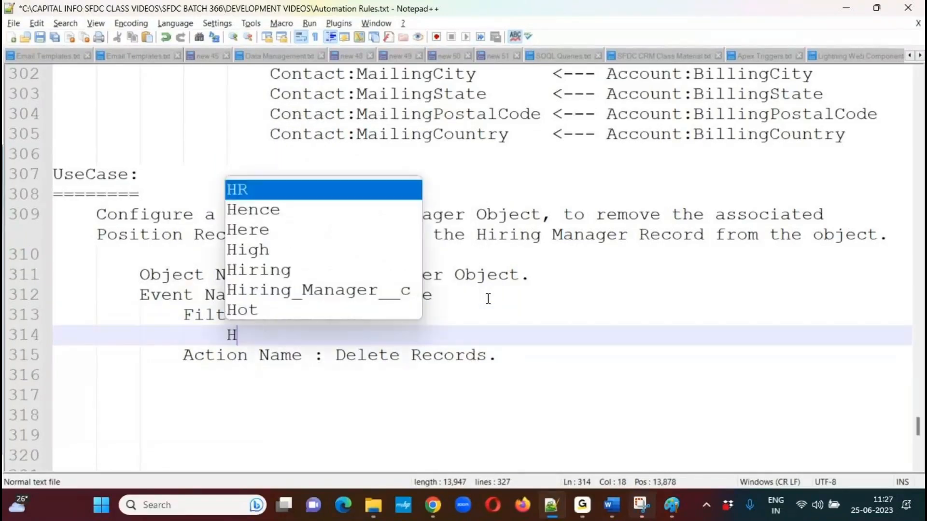
text(iring)
key(Down)
key(Return)
text(:Design)
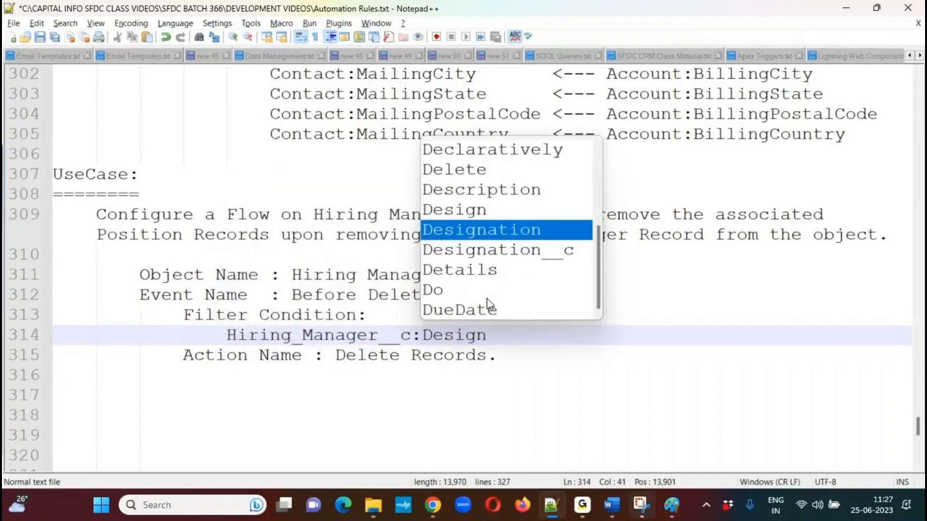
key(Down)
key(Return)
text(== 'HR )
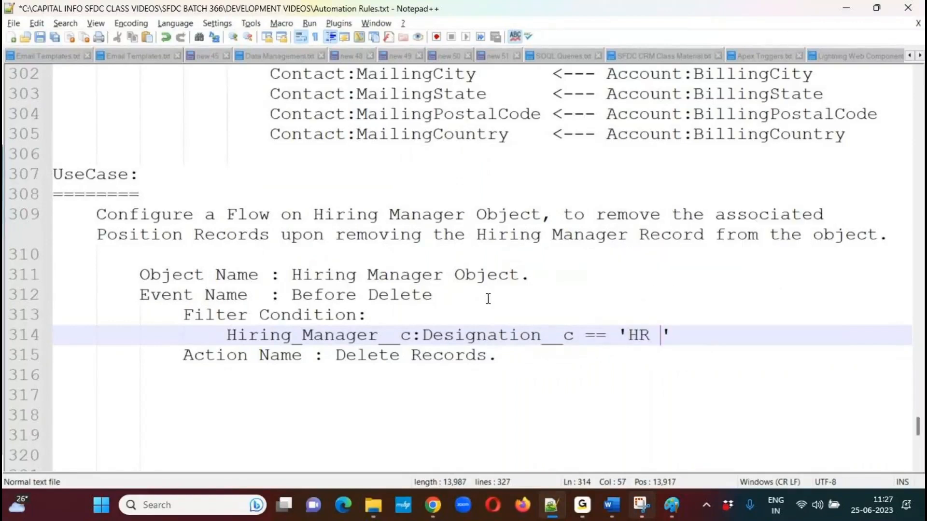
text(Manager')
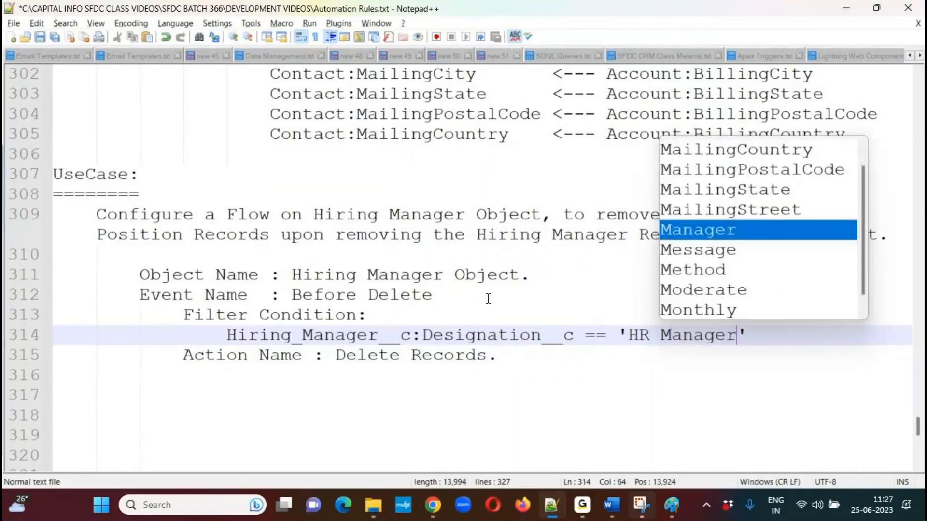
Below the action name, add the line "Delete the Records from Object : Position." followed by blank lines, and save the file.
key(Down)
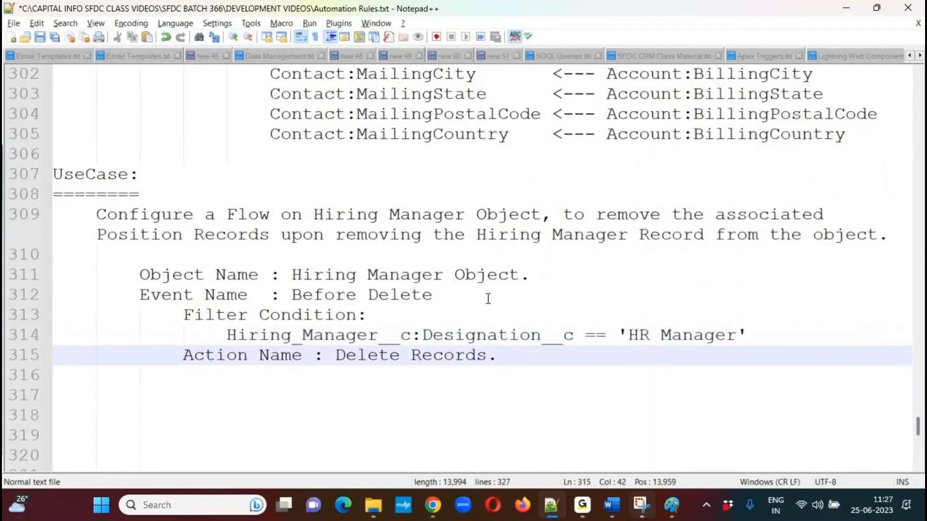
key(Return)
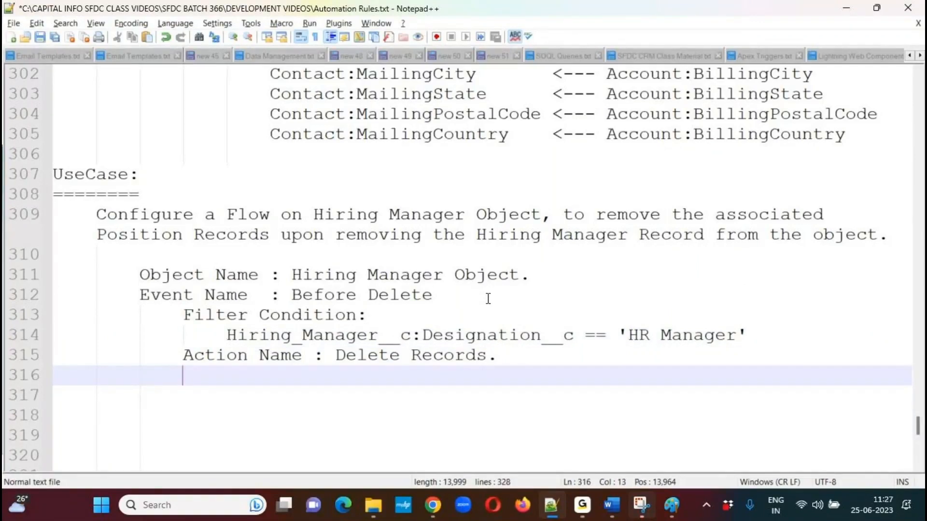
text(Del)
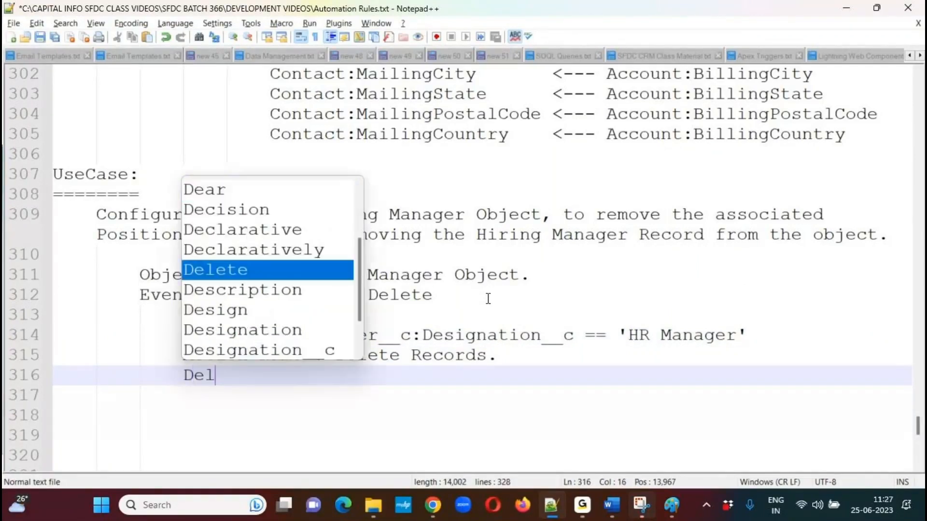
text(ete the Reco)
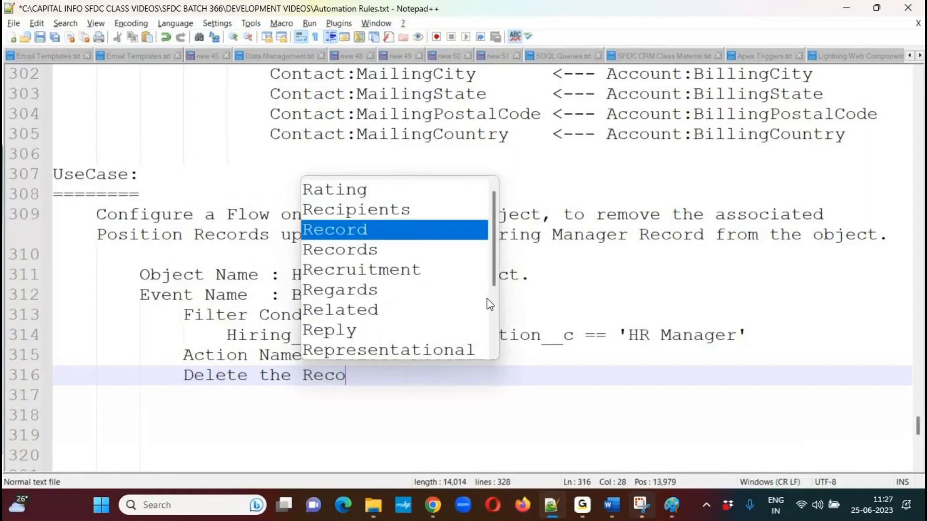
text(rds from Obkec)
key(BackSpace)
key(BackSpace)
key(BackSpace)
text(ject : )
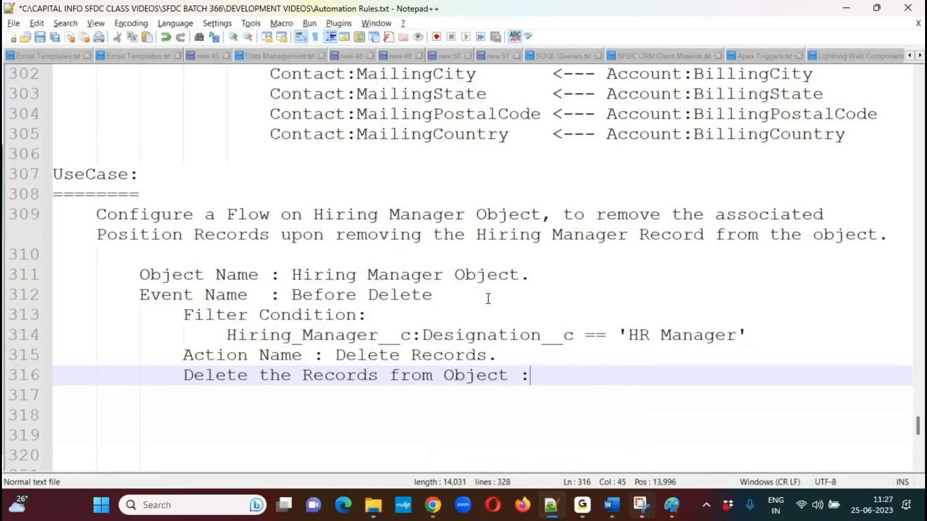
text(Position.)
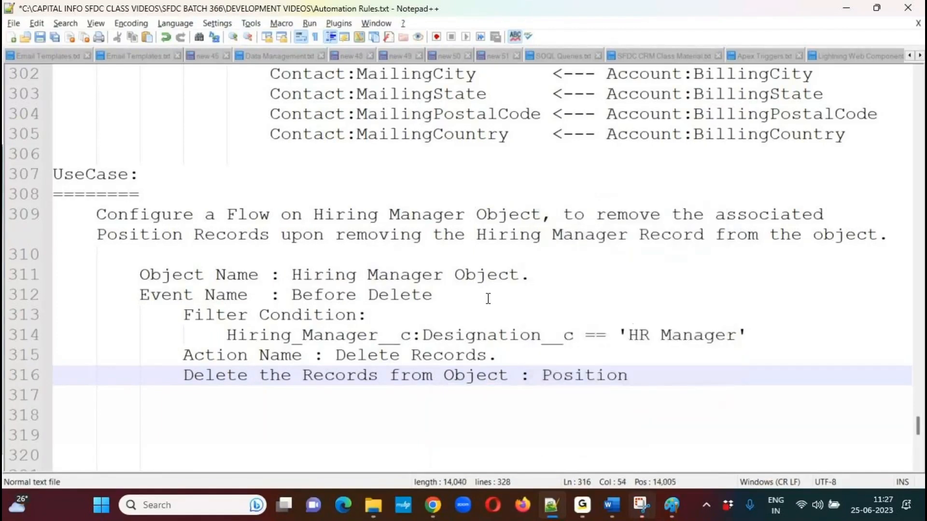
key(Return)
key(Return)
key(BackSpace)
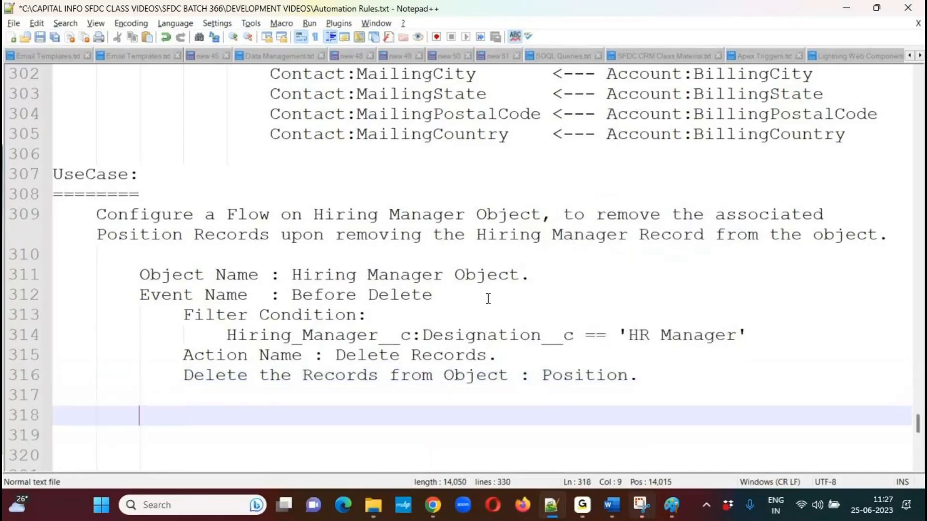
key(ctrl+s)
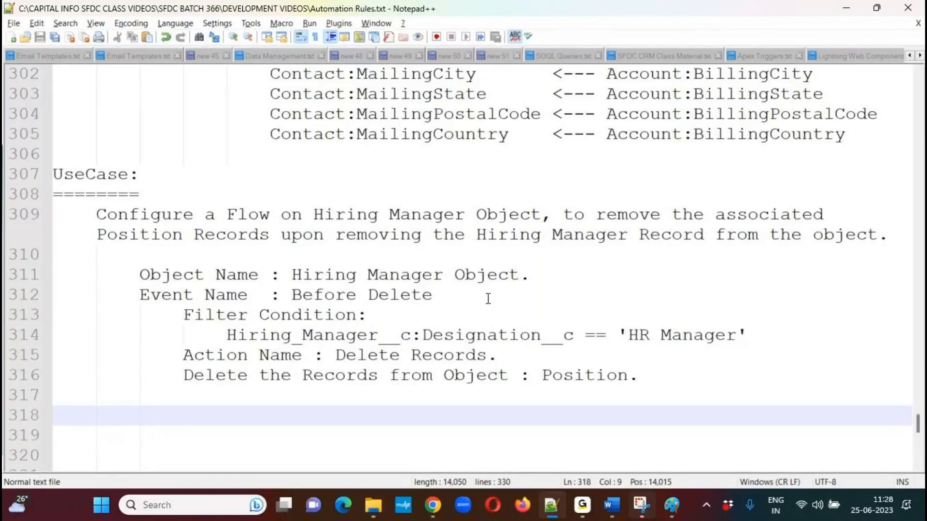
Switch to Salesforce in Chrome, close the Update Related Contacts Flow tab and start a new flow from the Flows setup page.
click(197, 25)
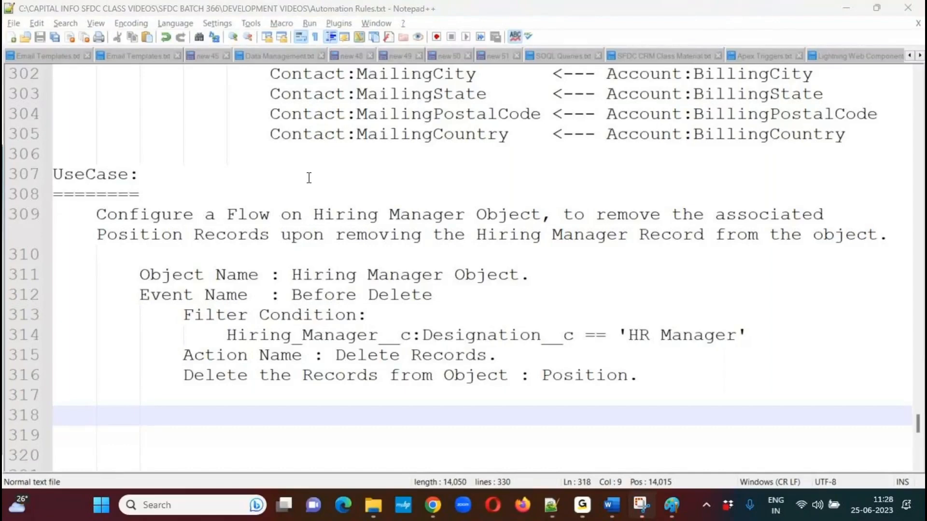
click(454, 274)
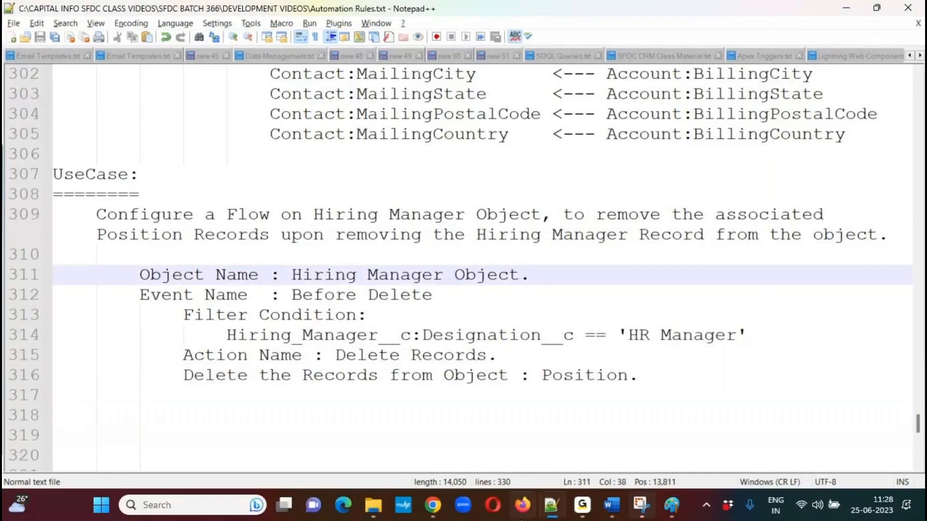
mouse_move(434, 505)
click(434, 381)
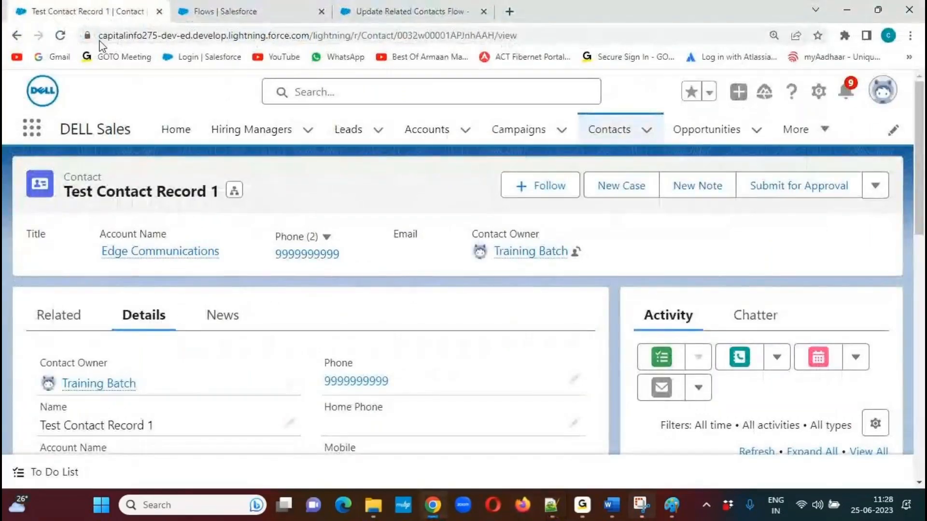
click(248, 12)
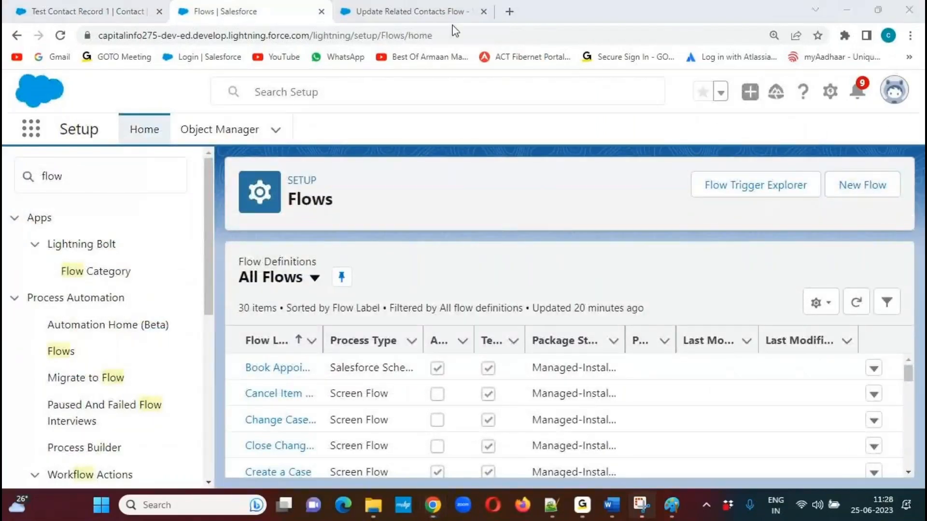
click(429, 17)
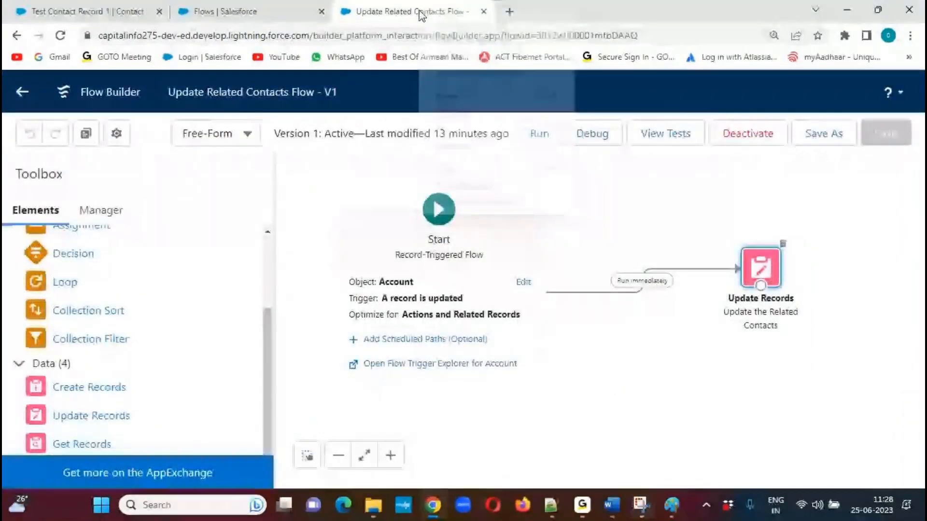
right_click(420, 15)
click(471, 170)
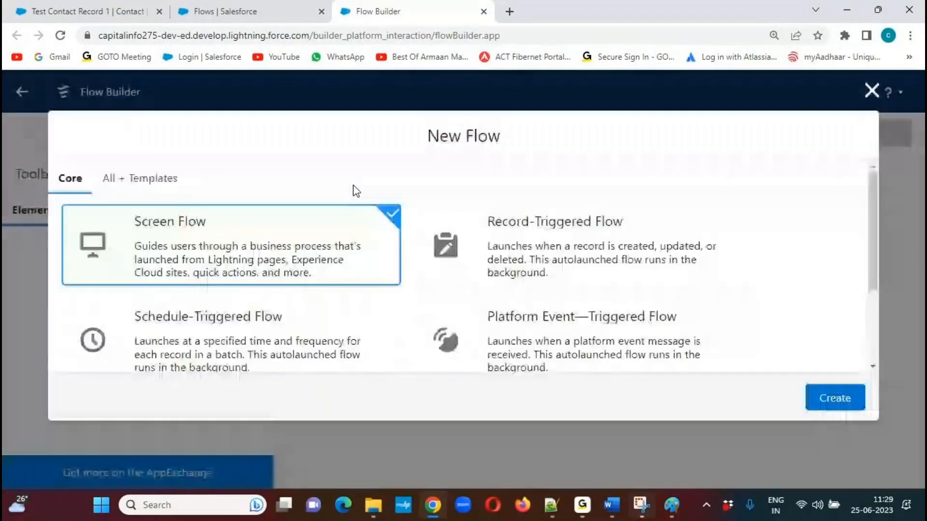
Create a Record-Triggered Flow and choose Hiring Manager as its triggering object.
click(608, 258)
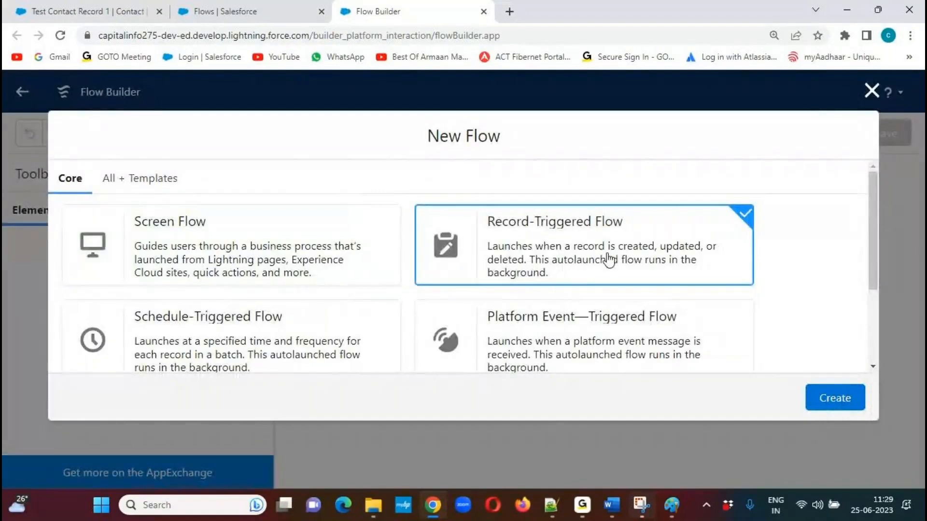
click(835, 399)
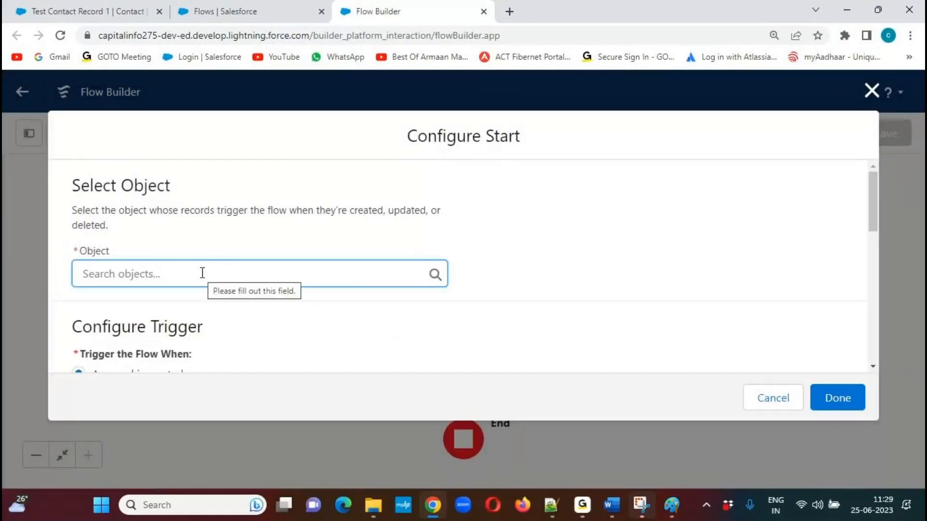
text(Hirin)
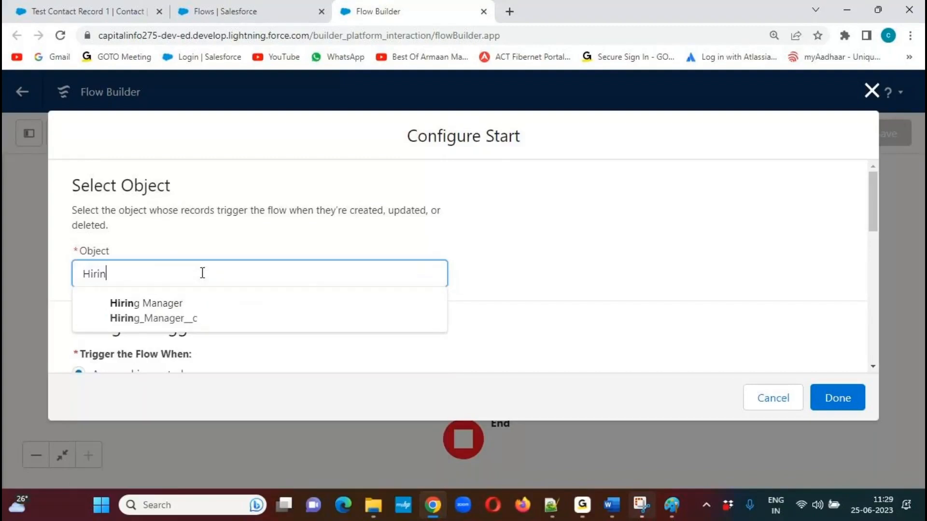
click(182, 309)
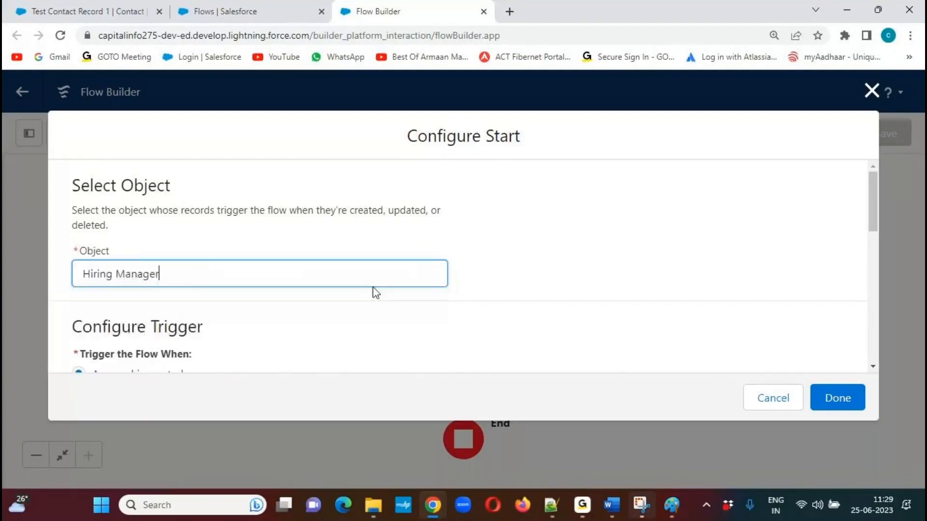
Set the flow to trigger when a record is deleted, and finish the start configuration.
drag(873, 214, 874, 246)
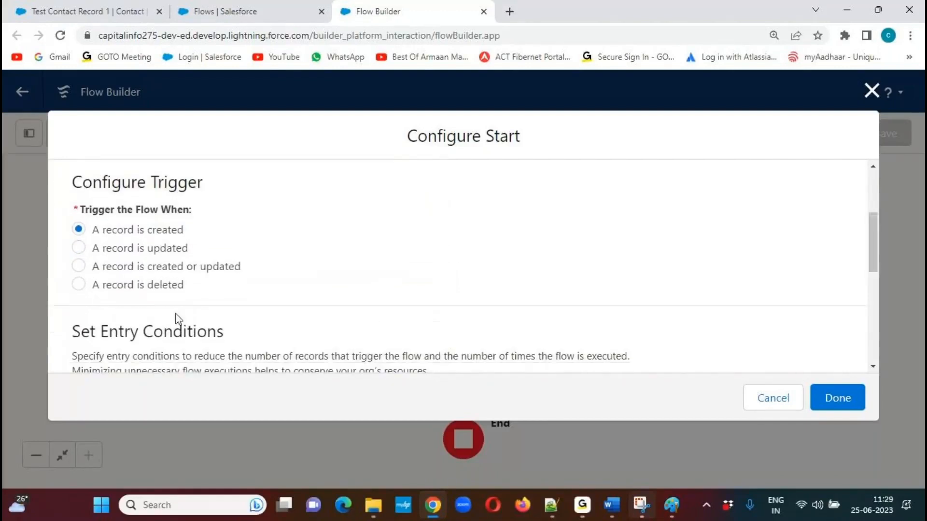
click(80, 287)
drag(93, 289, 186, 296)
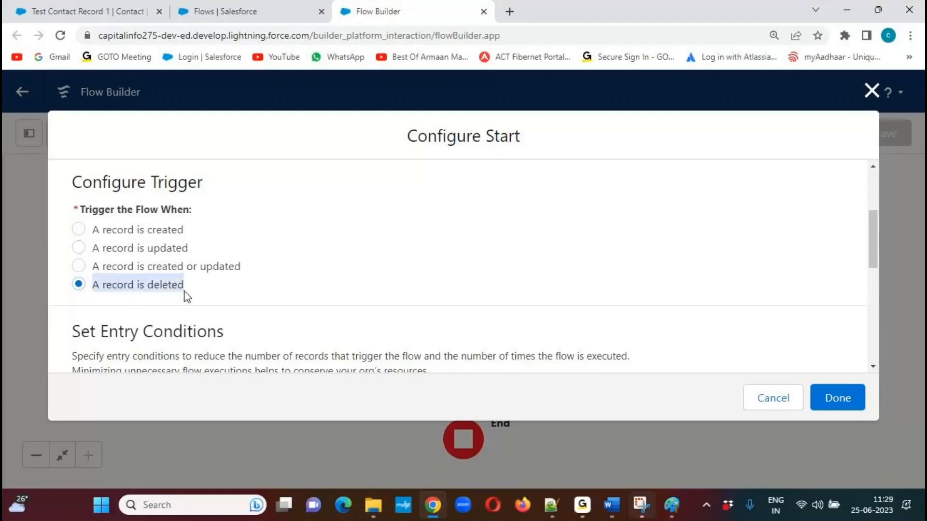
click(242, 315)
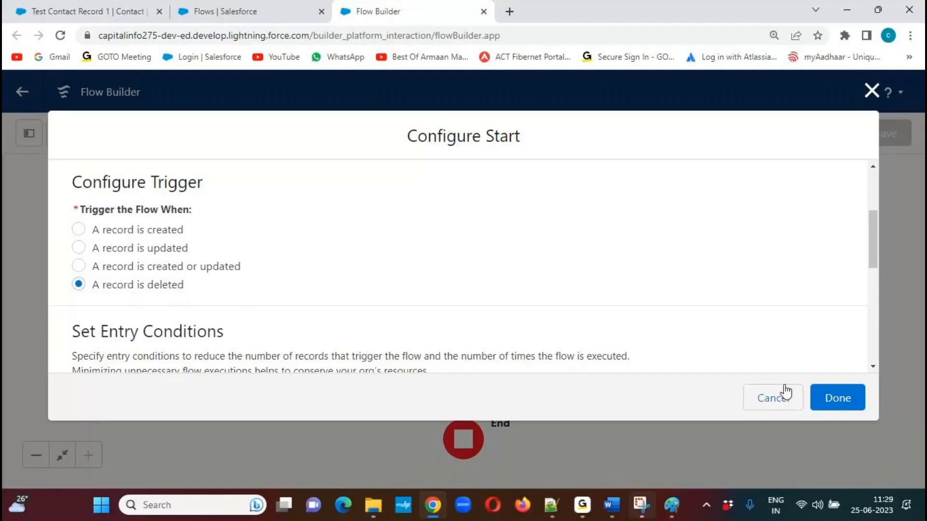
click(838, 399)
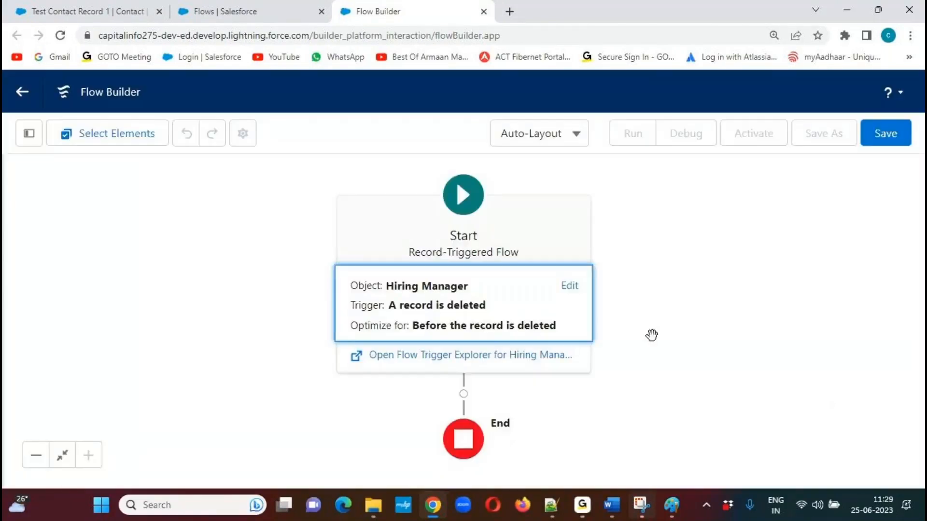
Switch the flow canvas to Free-Form layout and shift the Start element closer to the toolbox.
click(577, 134)
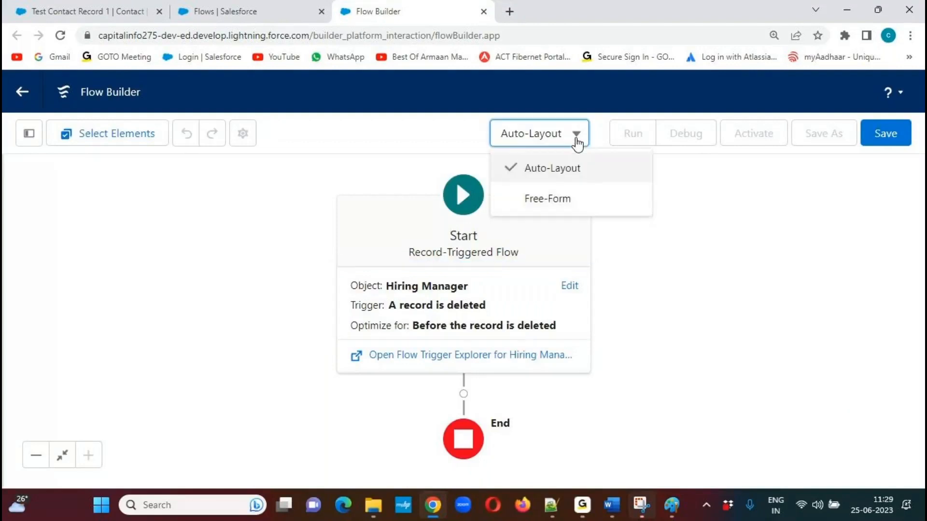
click(555, 202)
drag(520, 221, 357, 213)
click(338, 456)
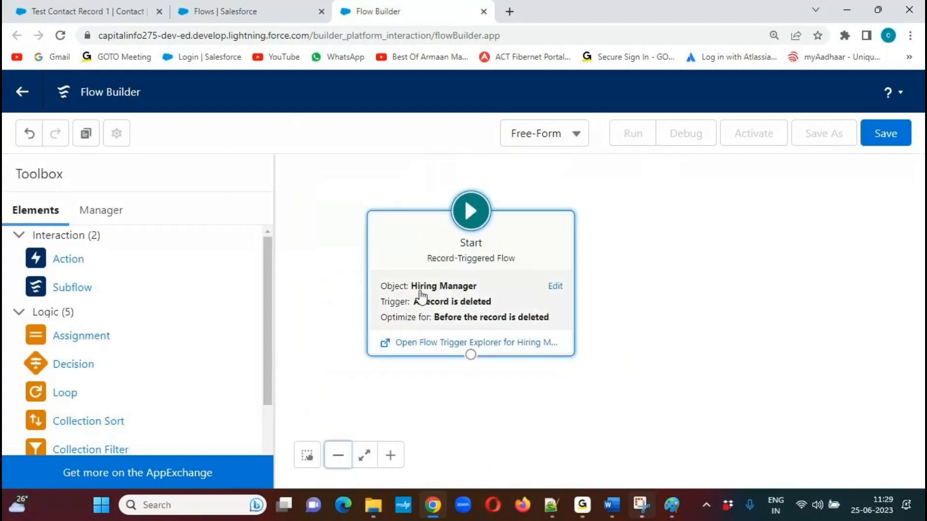
drag(416, 245, 353, 245)
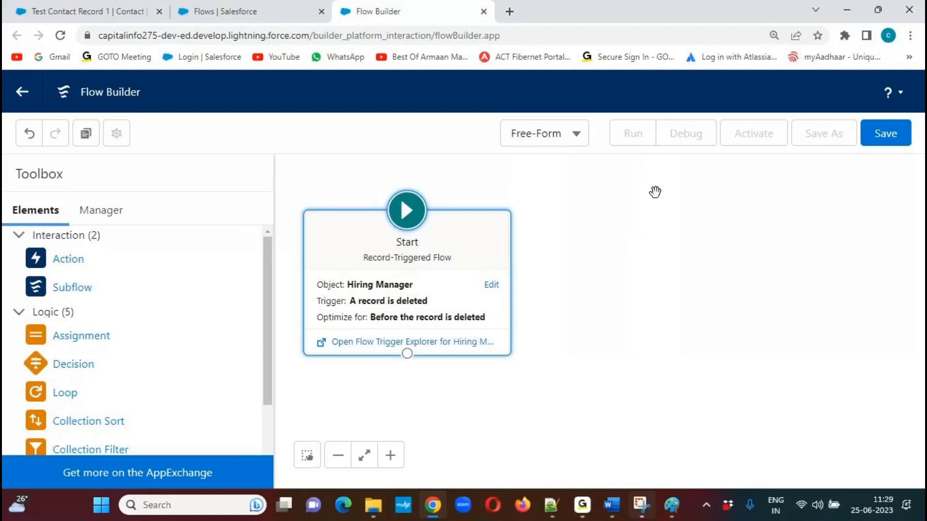
Add a Decision element beside Start, using "Check for Hiring Manager Designation" as both its label and description.
drag(152, 365, 624, 245)
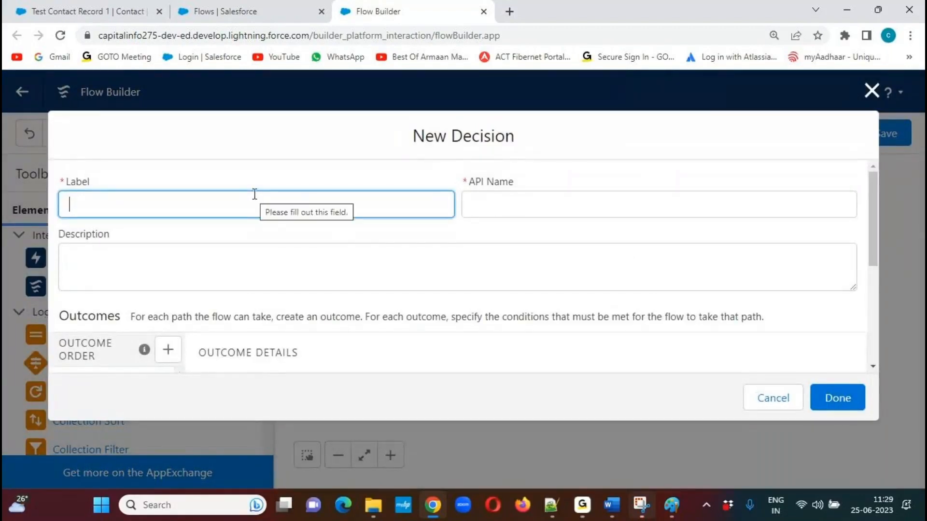
text(Check for Hiring Manager Designation)
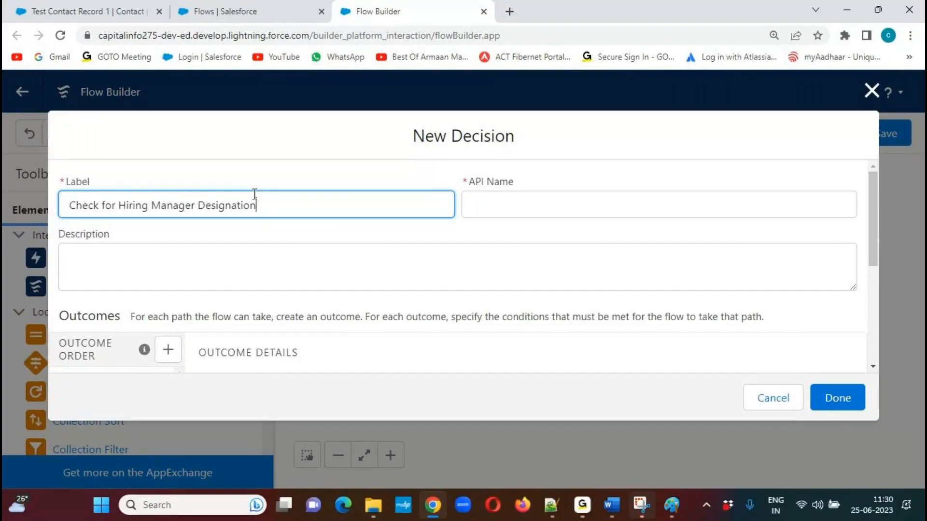
key(ctrl+a)
key(ctrl+c)
key(Tab)
key(Tab)
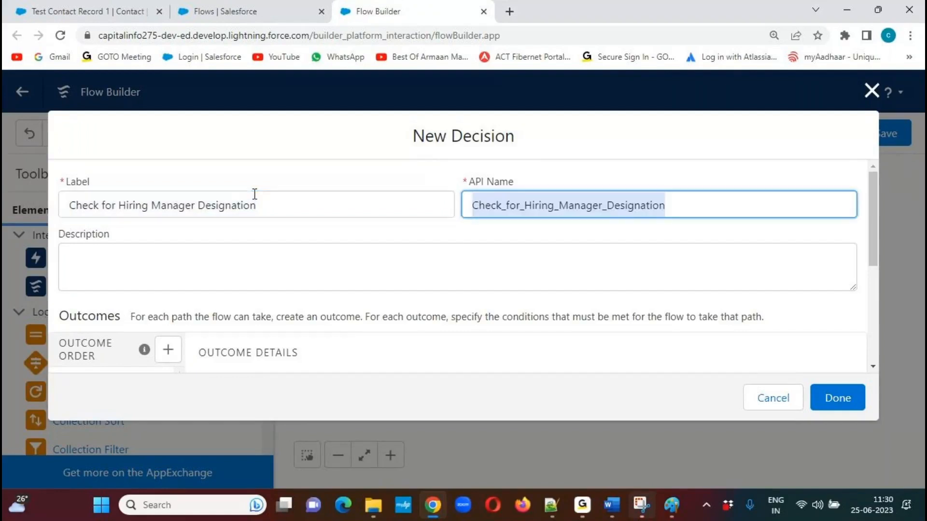
key(ctrl+v)
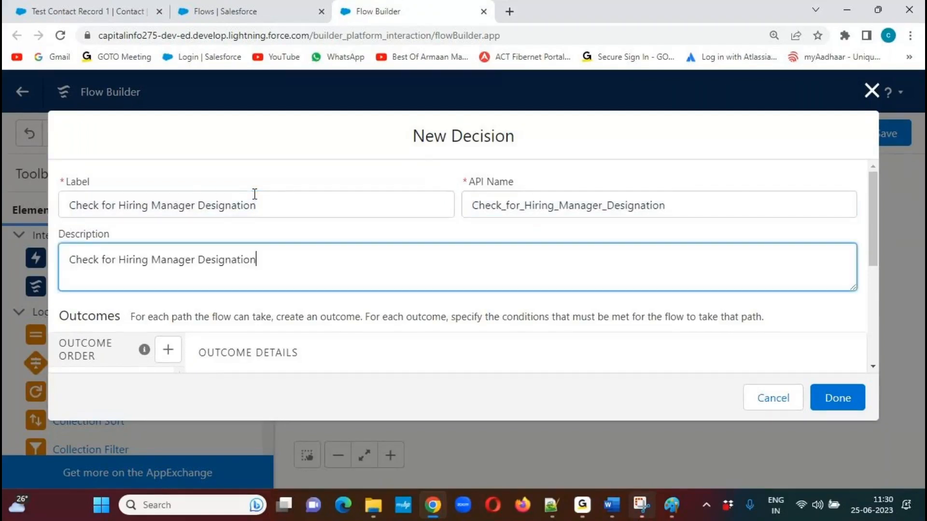
Label the decision's new outcome "Check for HR Manager" and let its API name fill in from the label.
drag(877, 204, 869, 265)
click(283, 267)
key(ctrl+v)
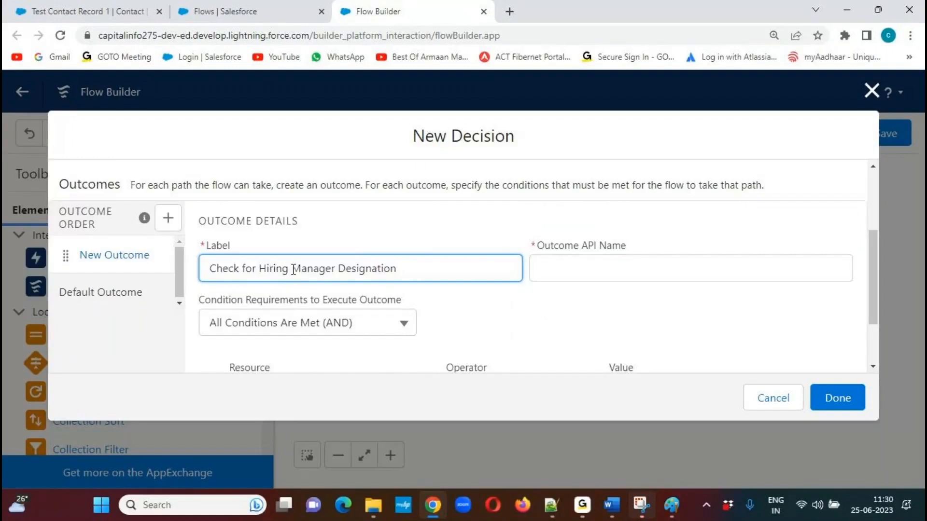
drag(260, 268, 464, 266)
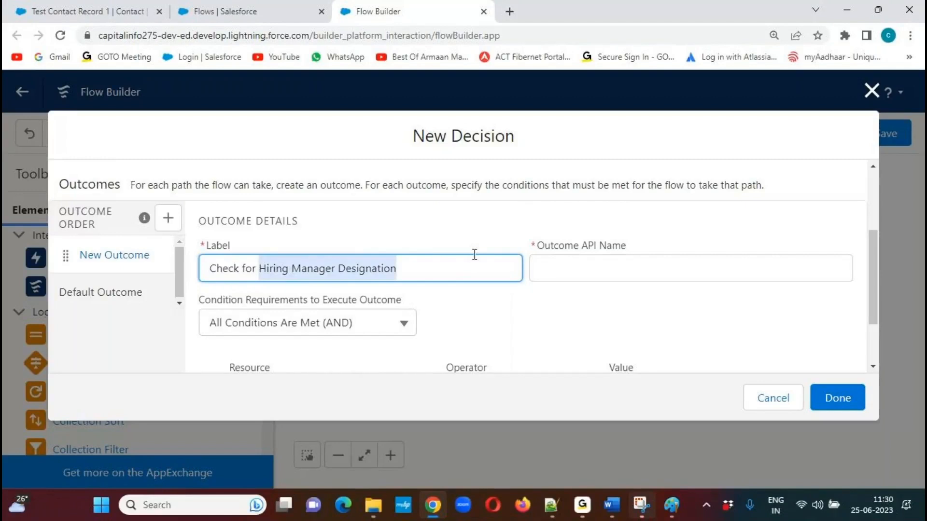
text(HR Manager)
key(Tab)
click(609, 321)
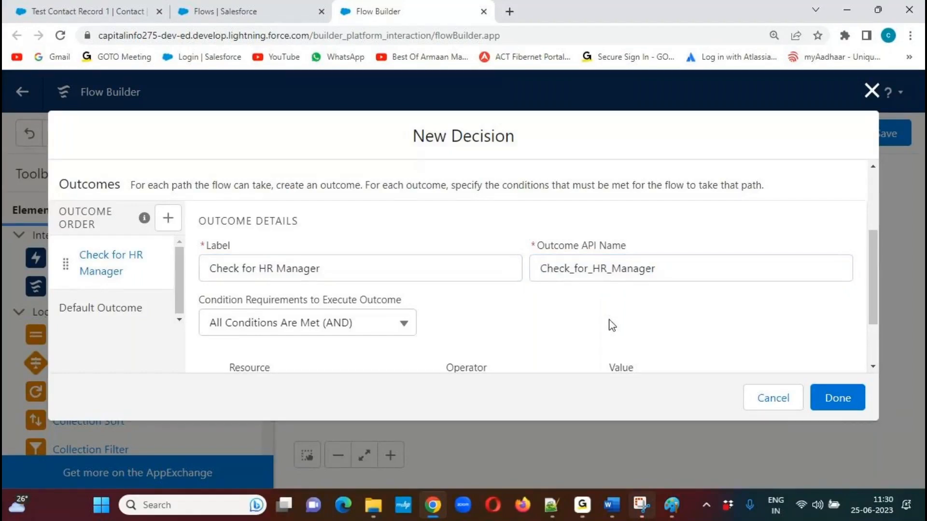
Set the outcome's condition to $Record > Designation Equals HR Manager, and finish the Decision element.
drag(876, 247, 873, 294)
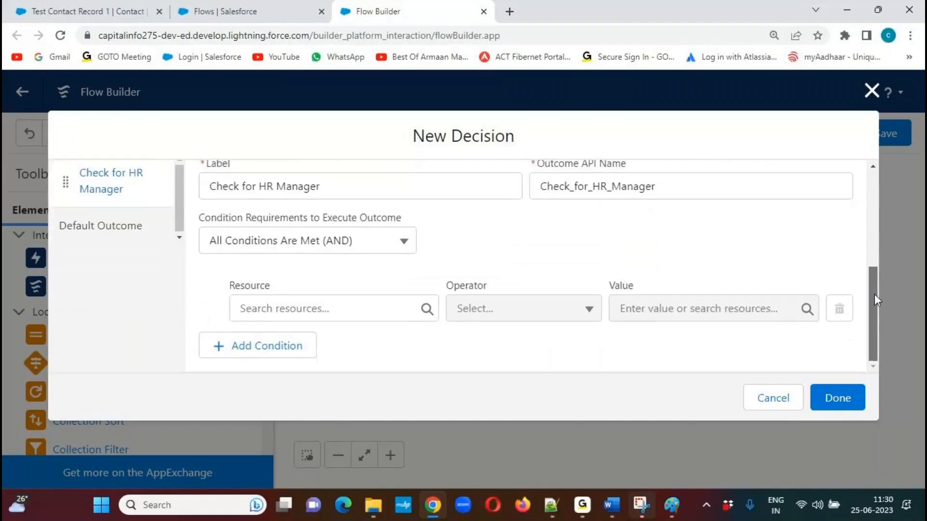
click(401, 308)
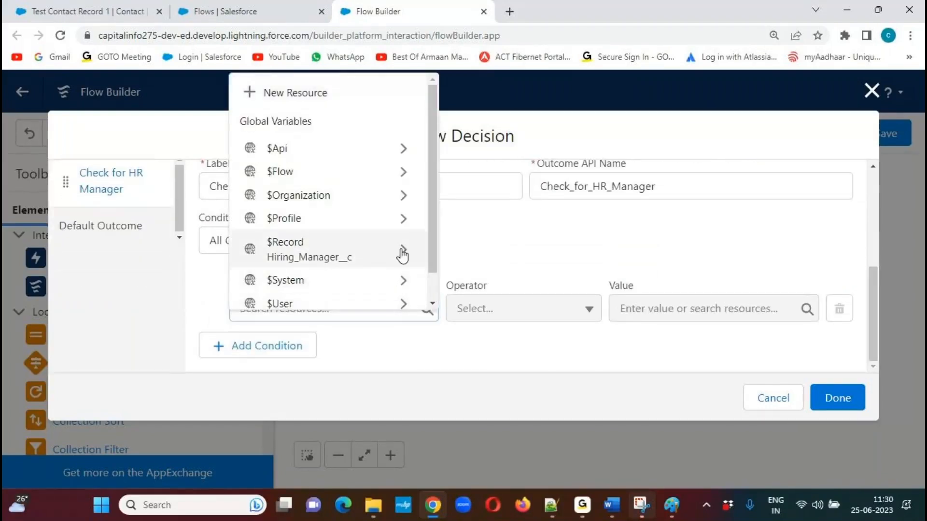
click(404, 250)
drag(436, 126, 432, 195)
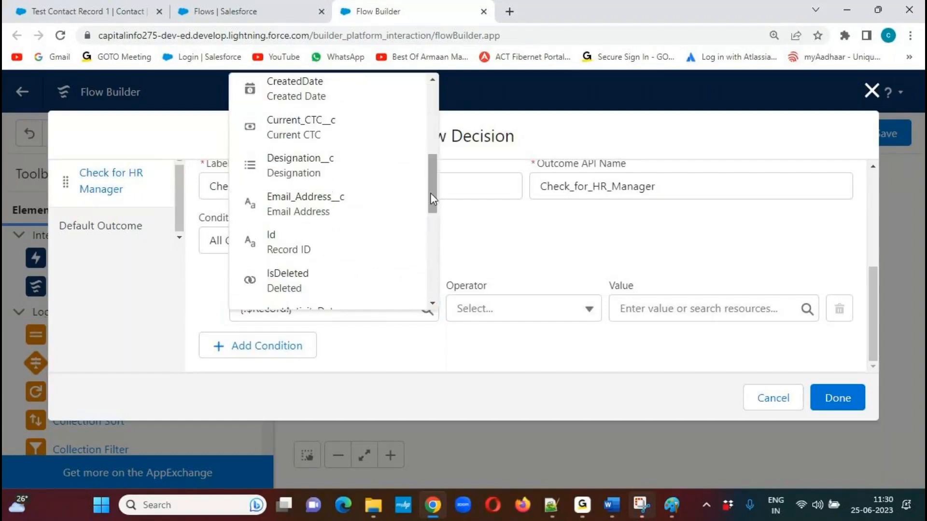
click(320, 173)
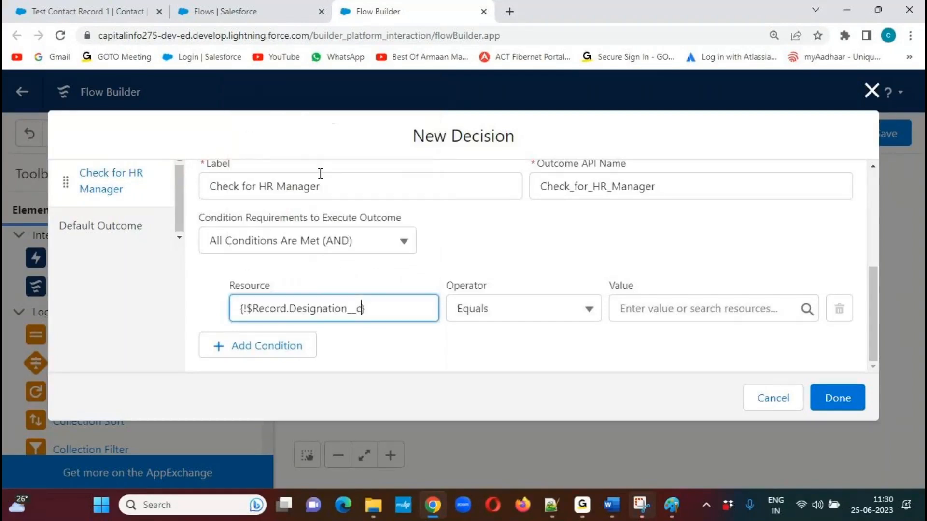
click(807, 310)
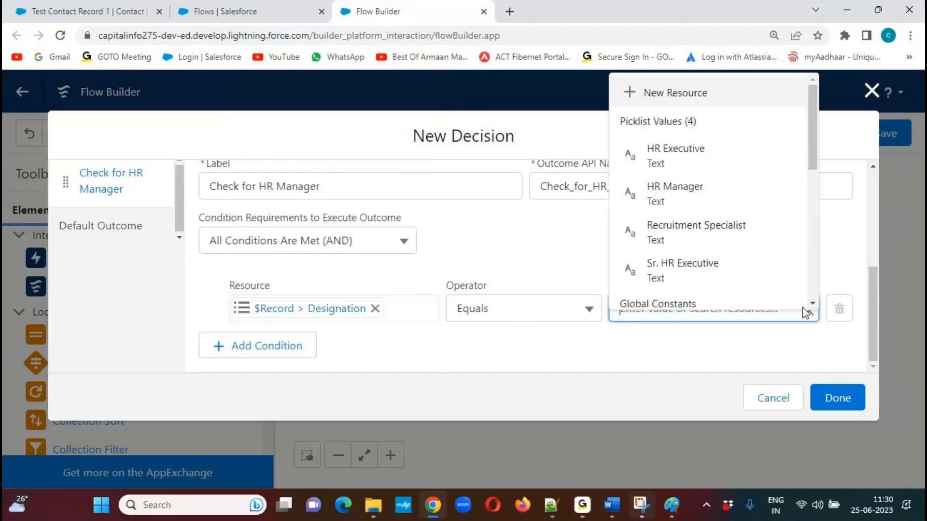
click(677, 193)
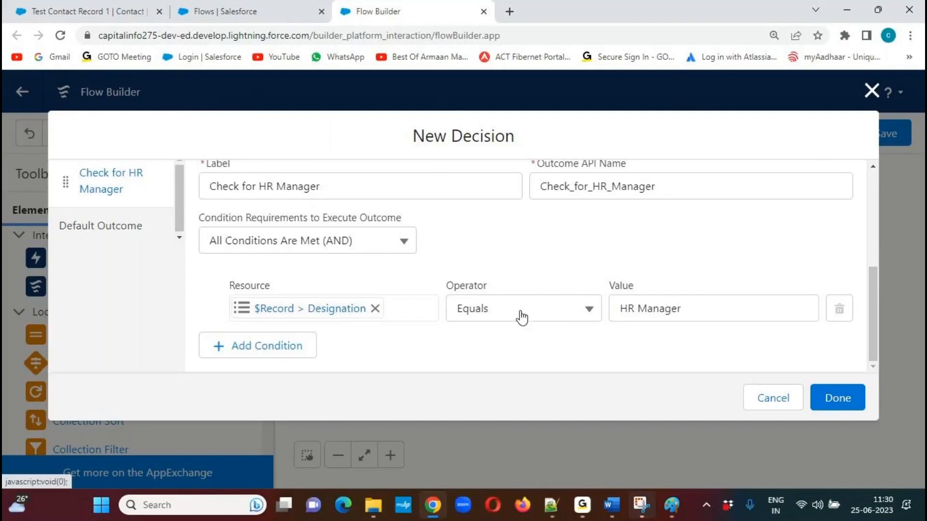
click(839, 405)
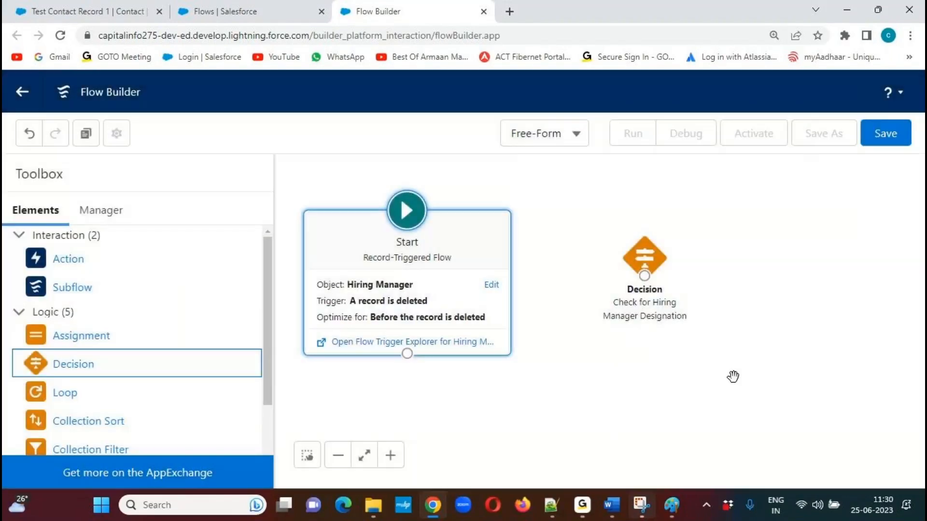
Reposition the Decision element beside Start and connect Start to it.
drag(650, 256, 676, 245)
click(542, 307)
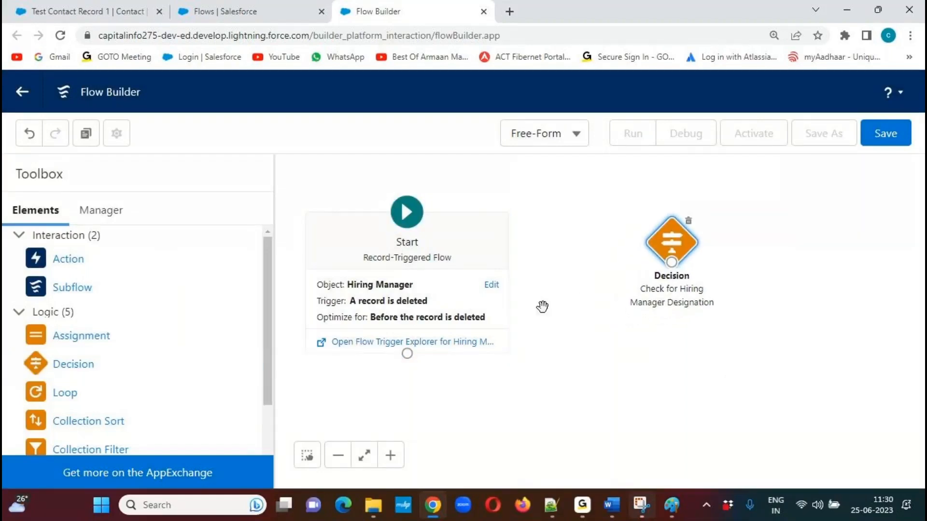
drag(409, 356, 671, 262)
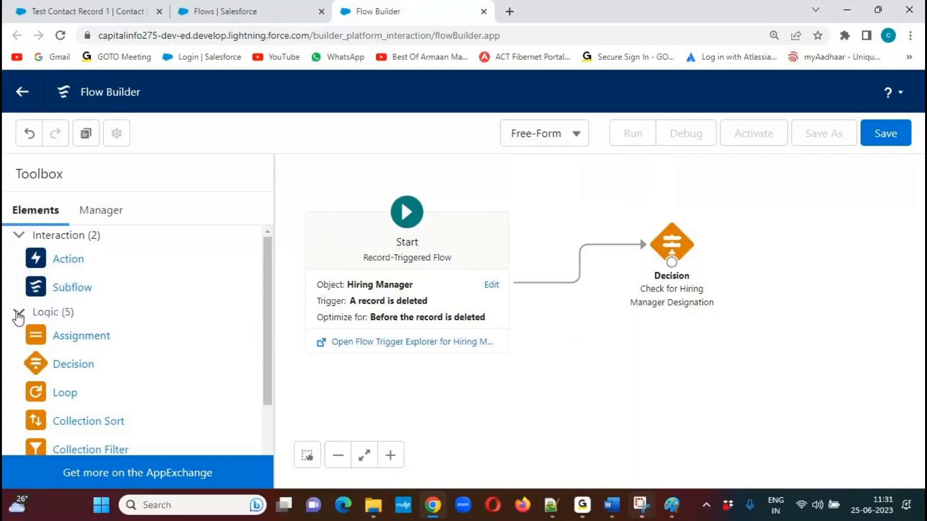
Add a Get Records element below the Decision, using "Get the Related Position Records" as both its label and description.
click(18, 315)
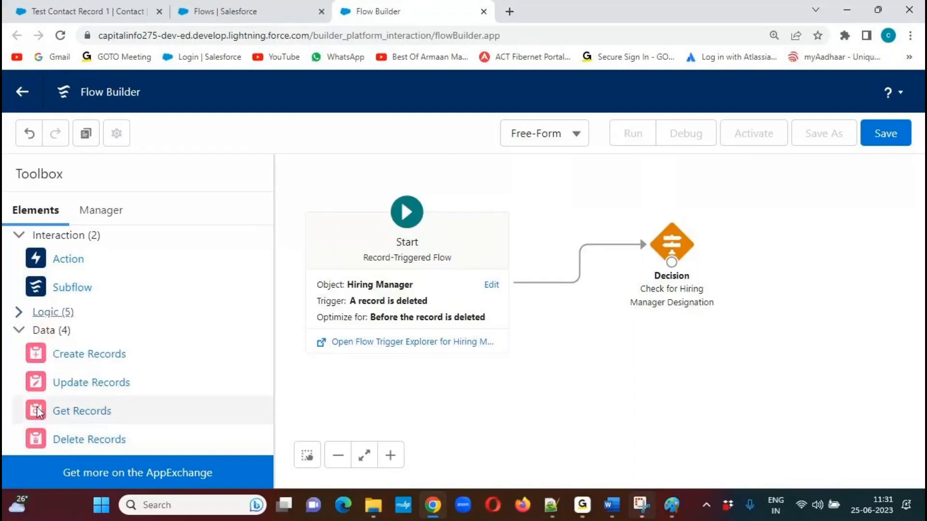
drag(36, 413, 808, 317)
text(Get the )
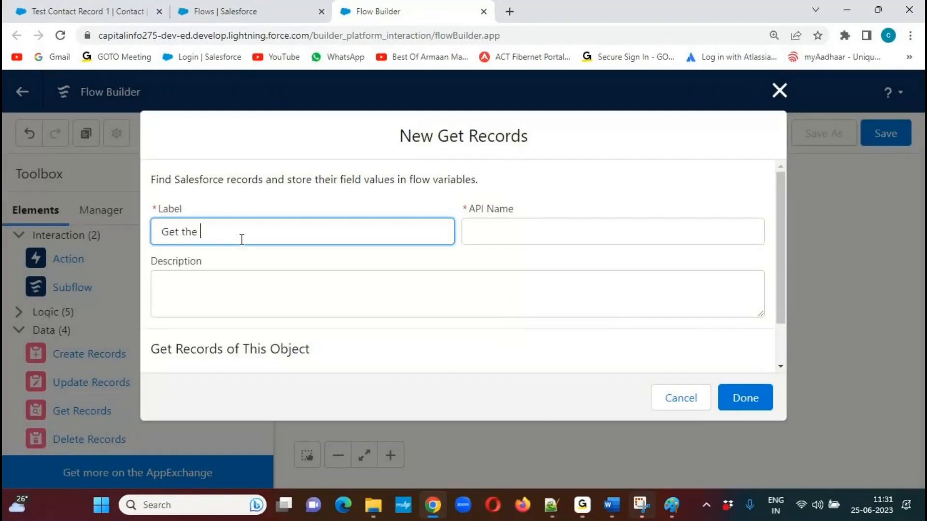
text(Related Position Records)
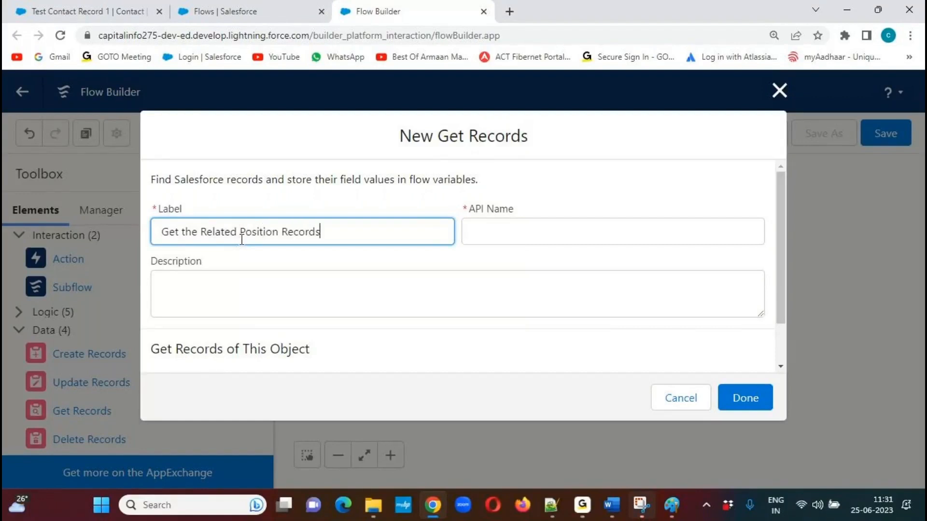
drag(336, 235, 166, 232)
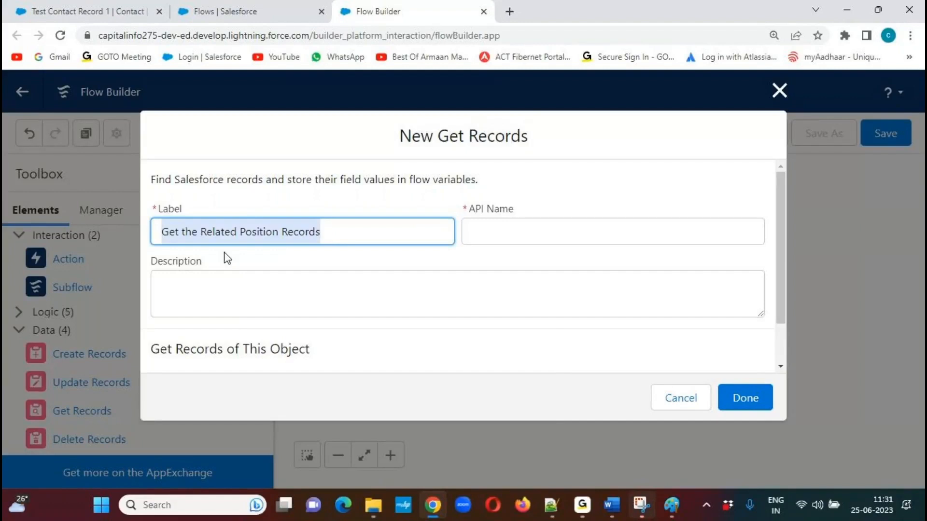
click(385, 269)
click(309, 298)
key(ctrl+v)
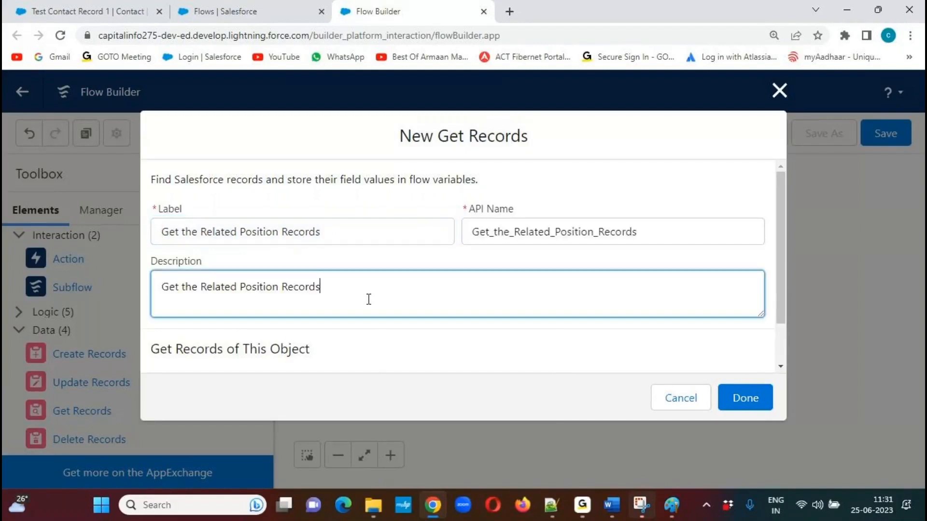
Choose Position as the object whose records the Get Records element retrieves.
scroll(778, 244, down, 2)
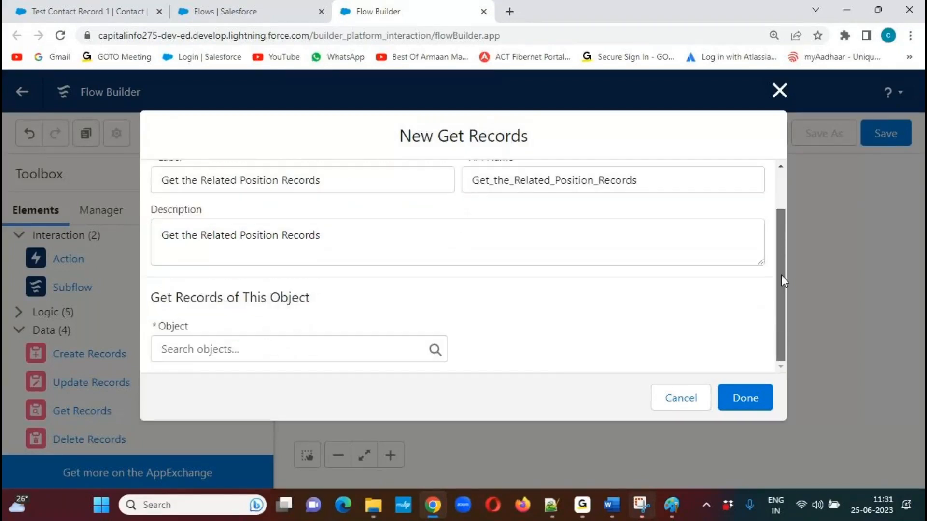
drag(150, 298, 400, 309)
click(400, 309)
click(248, 352)
text(posit)
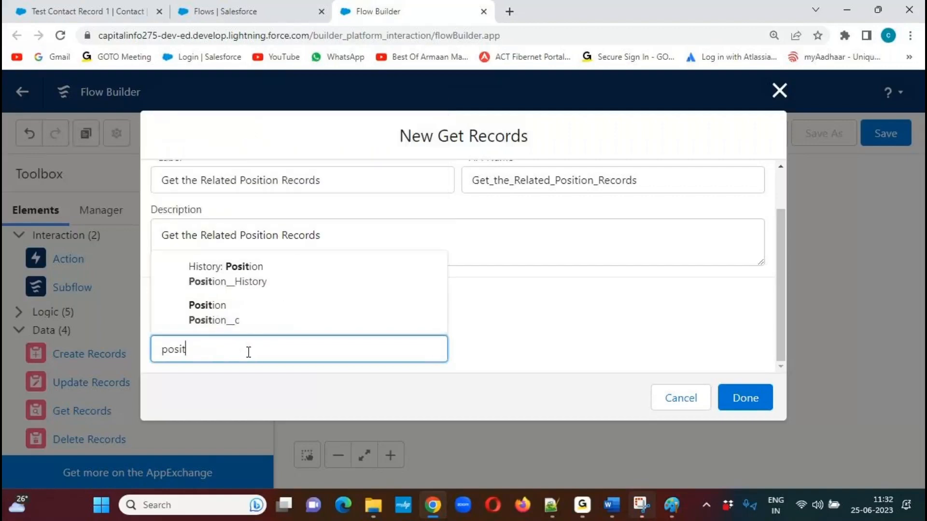
click(238, 317)
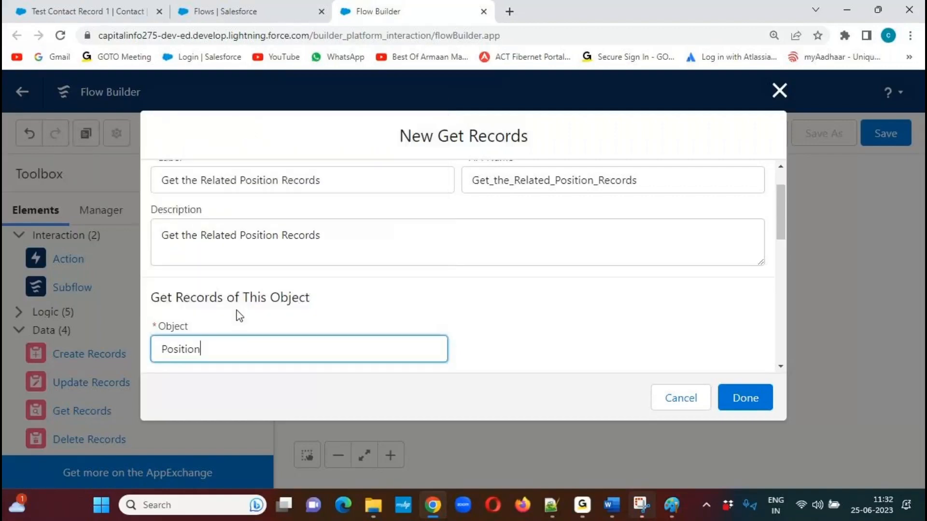
Filter the Position records by the condition Hiring_Manager__c Equals $Record > Record ID.
drag(779, 211, 787, 265)
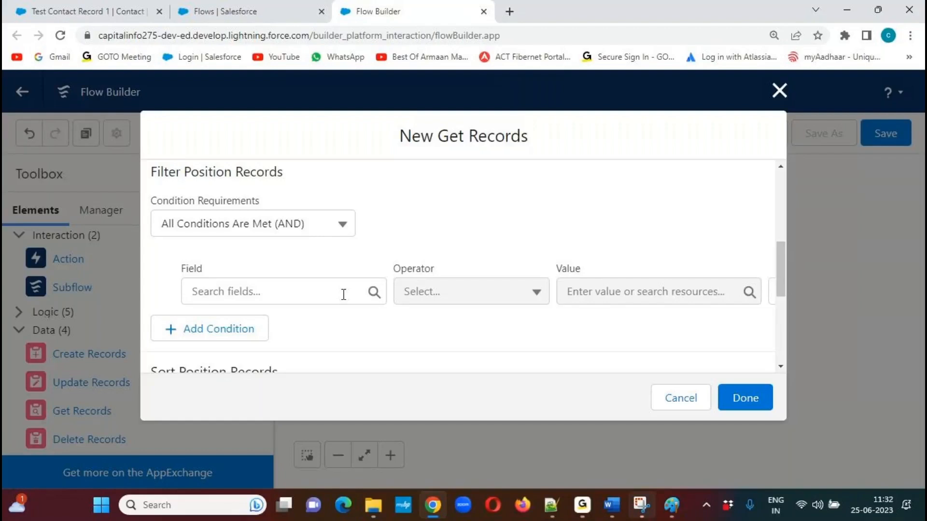
click(375, 296)
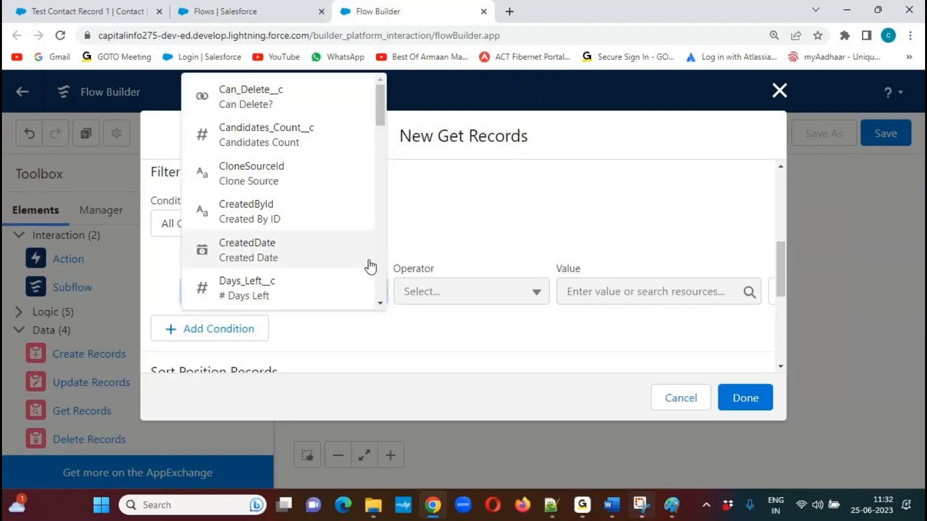
drag(379, 106, 378, 132)
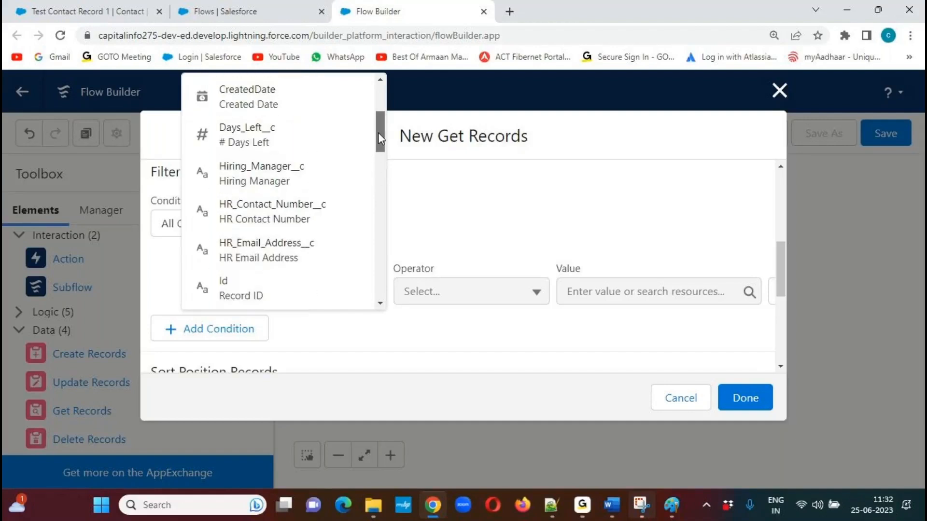
click(291, 176)
click(652, 290)
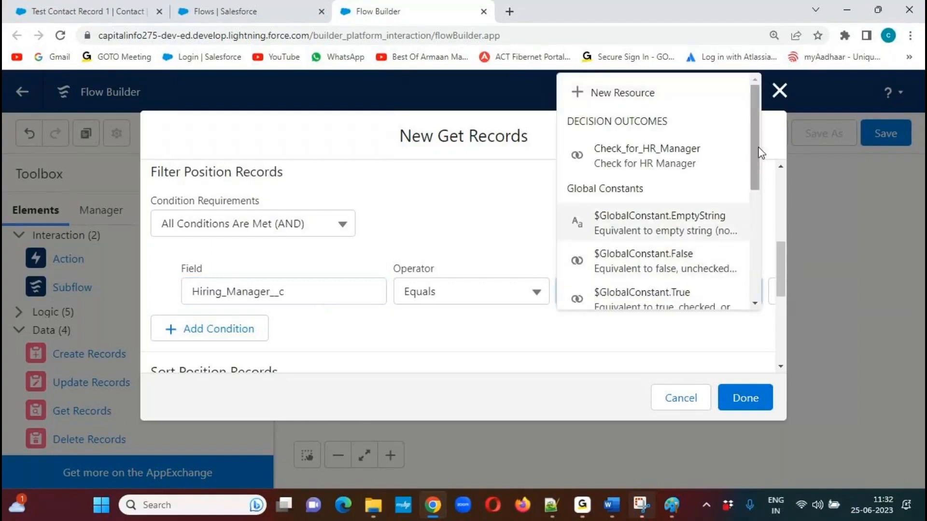
scroll(760, 193, down, 4)
scroll(761, 235, down, 1)
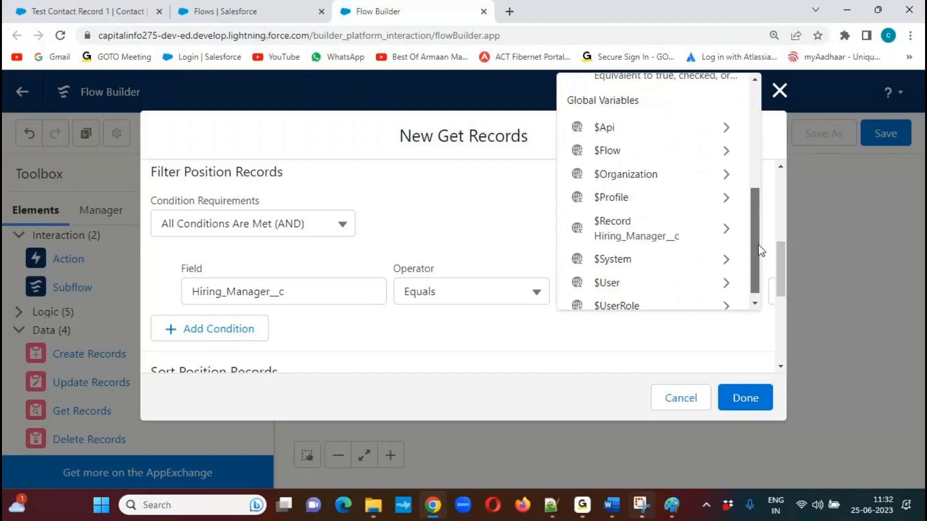
click(729, 234)
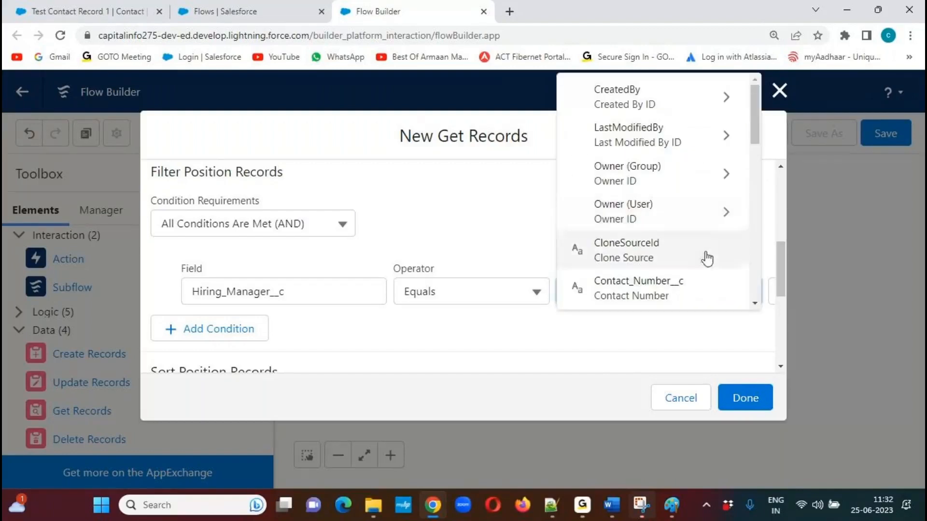
drag(751, 115, 683, 204)
click(637, 197)
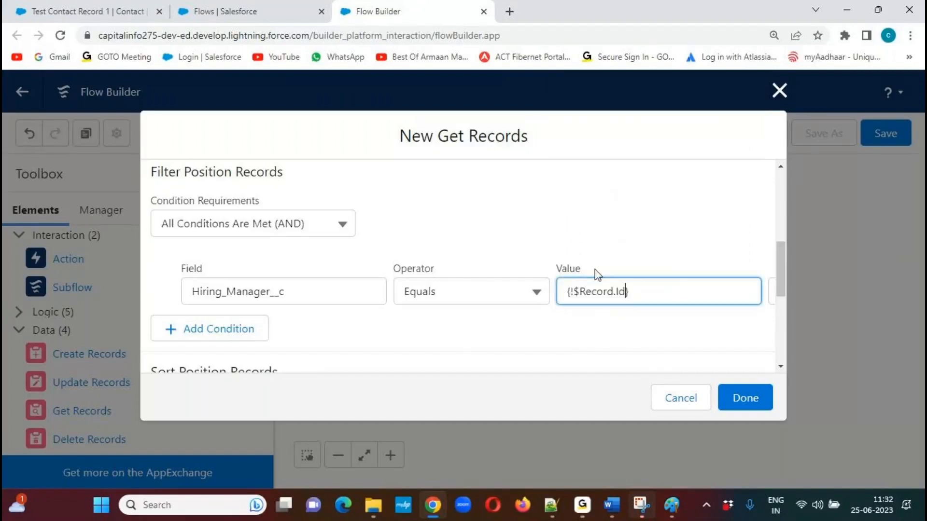
click(491, 333)
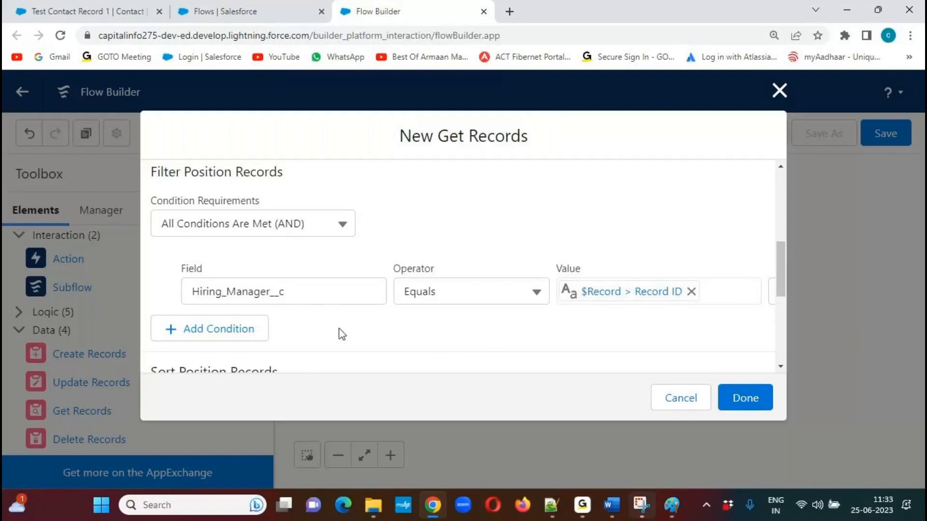
Set Get Records to store all records with all fields stored automatically, and finish the element.
drag(777, 261, 785, 313)
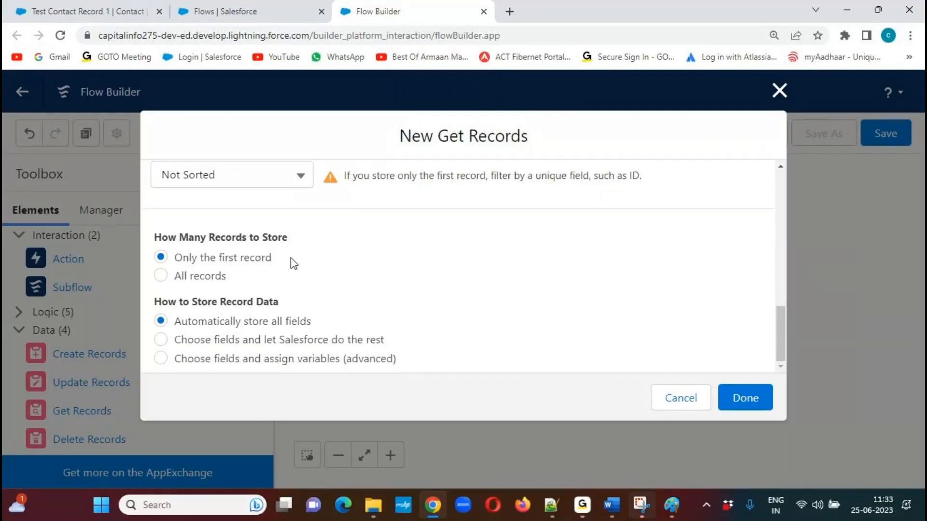
click(162, 277)
drag(781, 337, 795, 272)
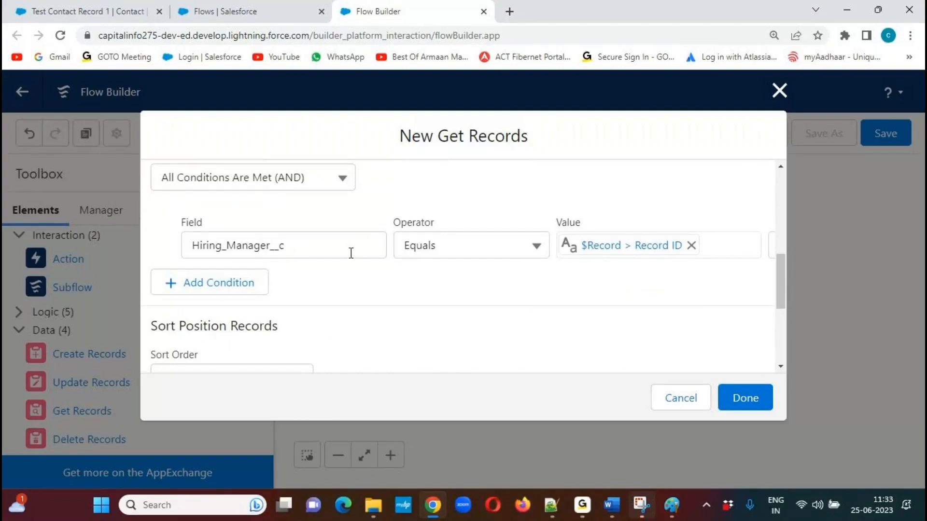
drag(780, 279, 776, 337)
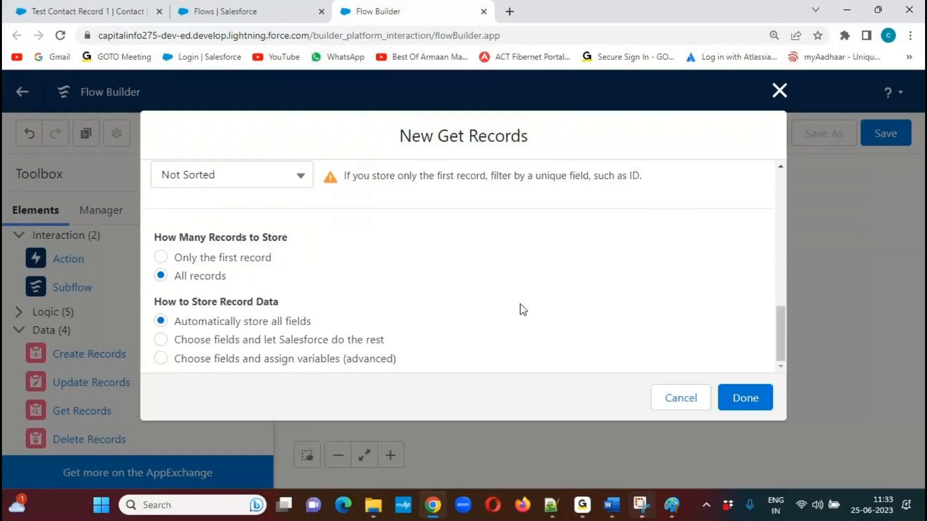
click(748, 402)
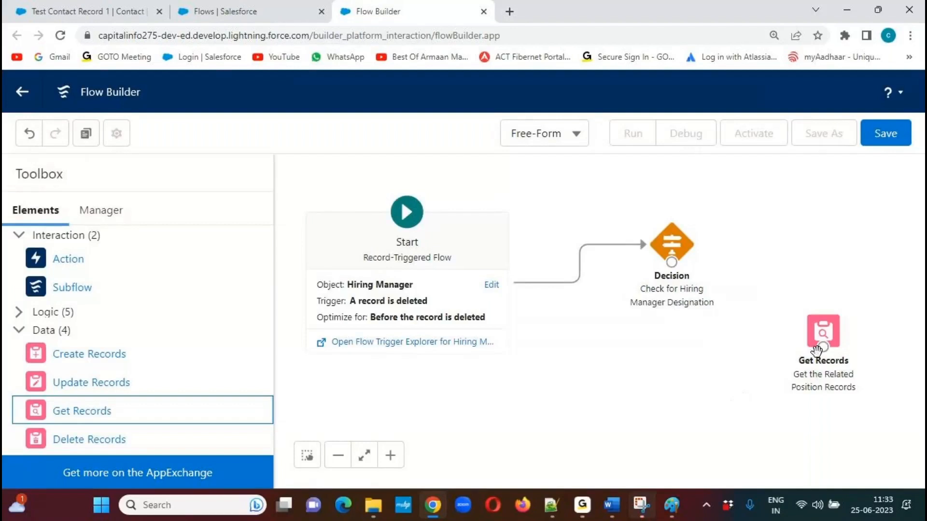
Connect the Decision to the Get Records element using the "Check for HR Manager" outcome.
mouse_move(835, 325)
mouse_down()
mouse_move(856, 301)
mouse_move(833, 327)
mouse_up()
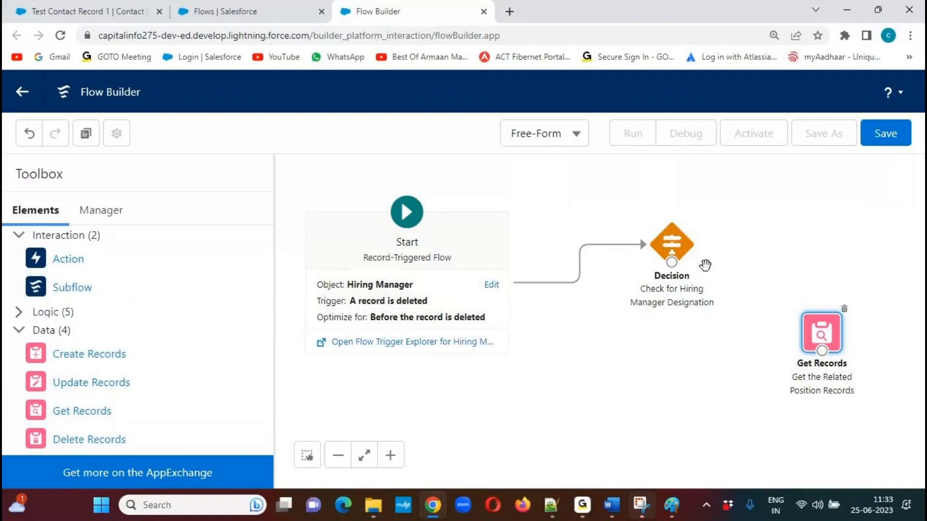
drag(672, 262, 822, 351)
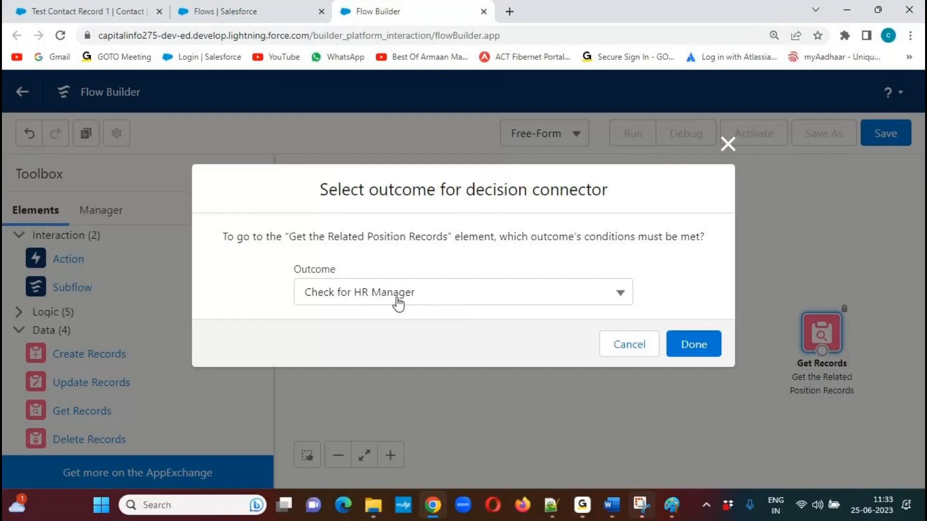
click(695, 345)
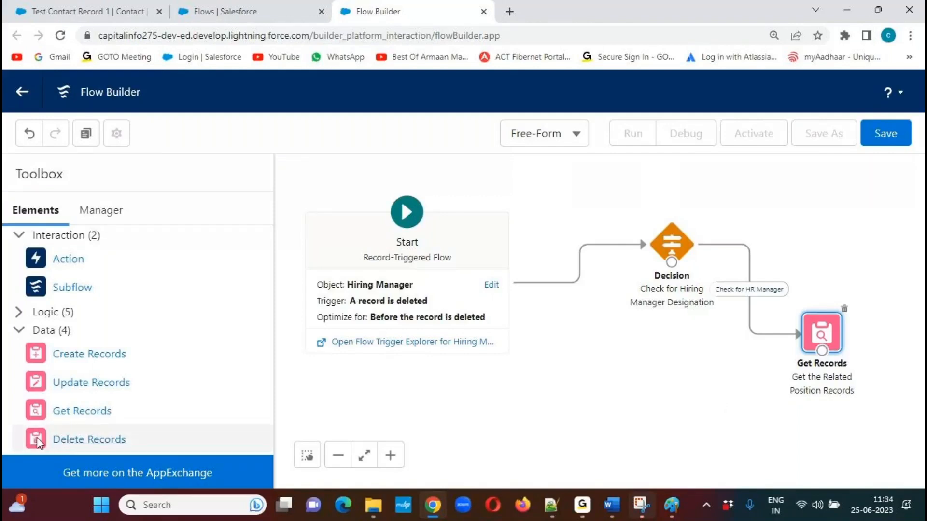
Add a Delete Records element with "Delete the Position Records" as both its label and its description.
drag(41, 441, 604, 398)
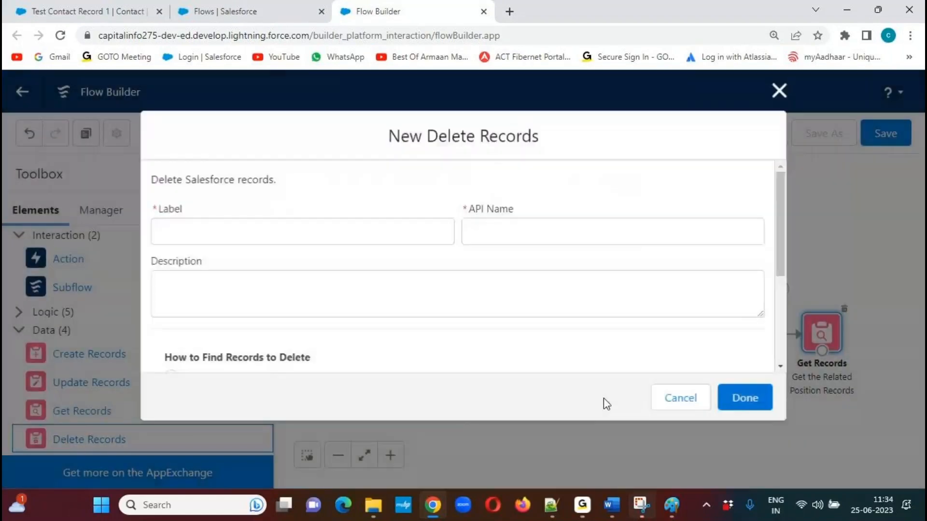
text(Delete )
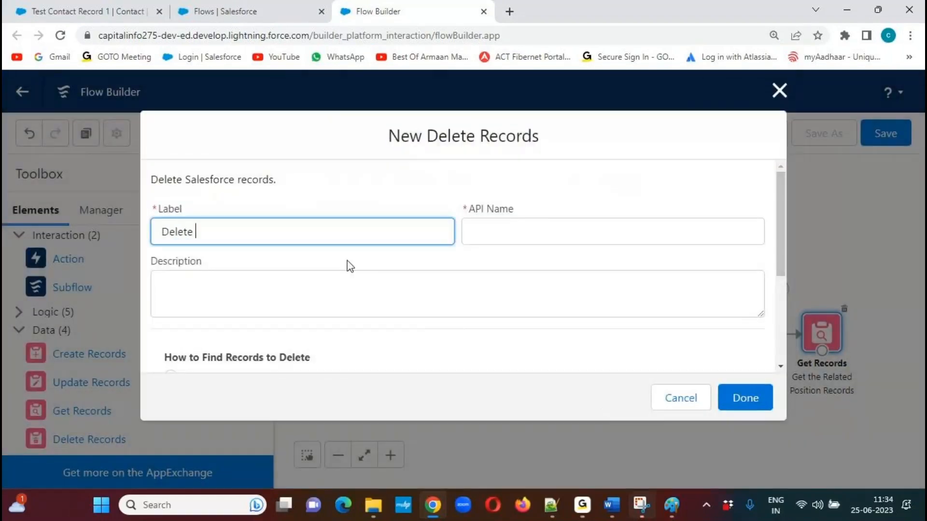
text(the Position Records)
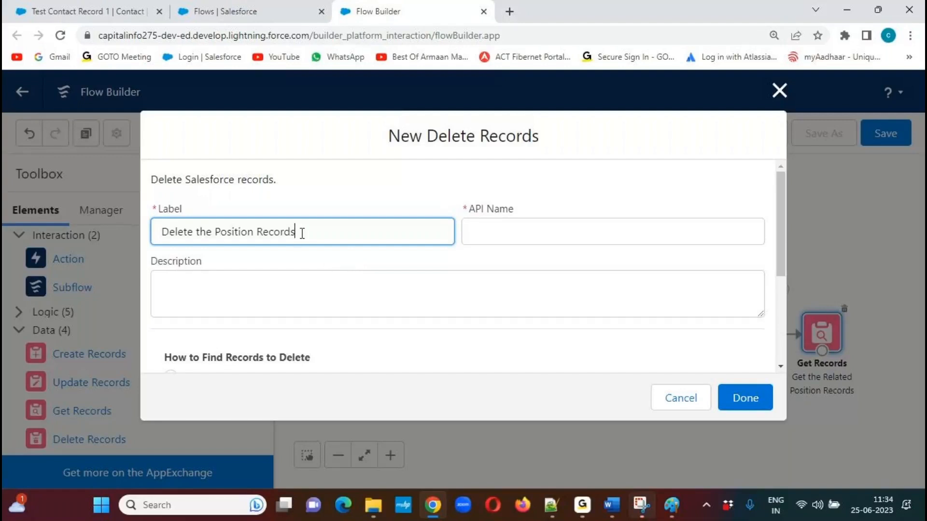
drag(296, 234, 152, 232)
key(ctrl+c)
click(424, 198)
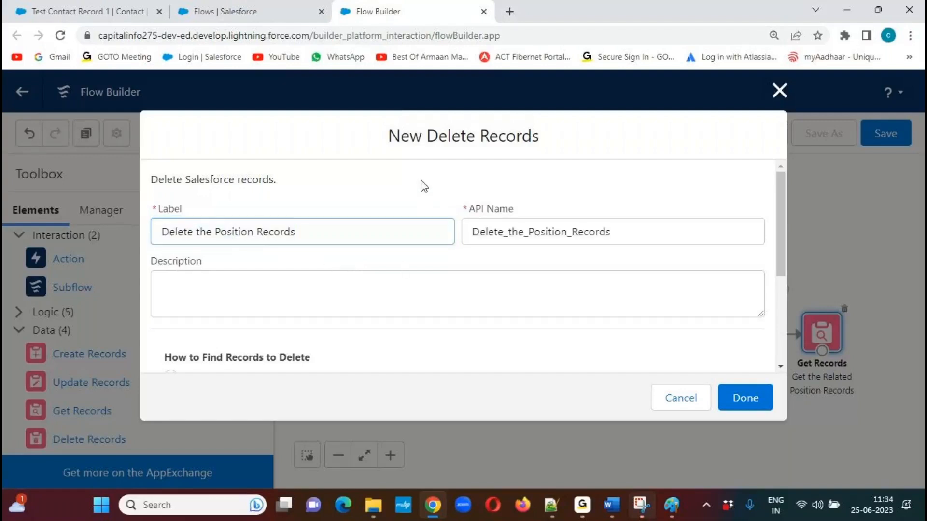
click(291, 304)
key(ctrl+v)
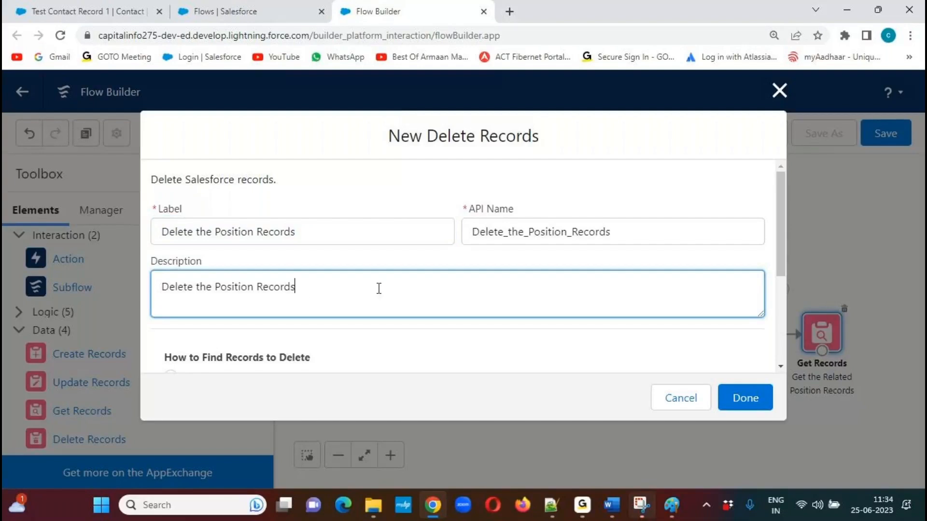
Set the record collection to delete to Positions from Get_the_Related_Position_Records, finish the element, and connect Get Records to Delete Records.
drag(787, 225, 772, 307)
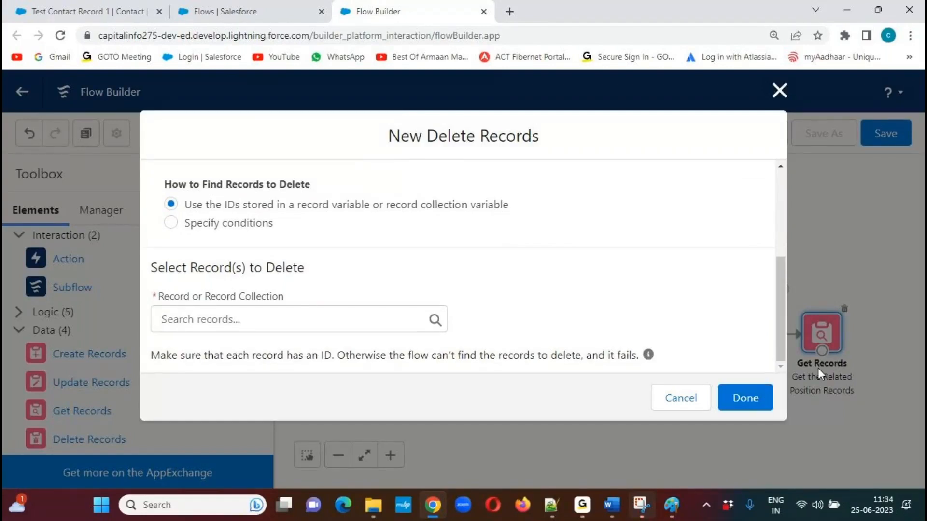
click(434, 326)
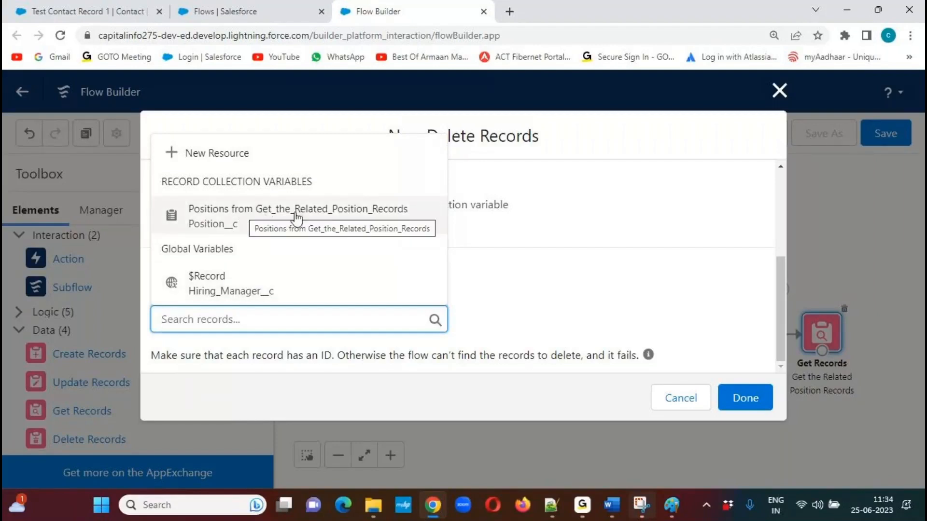
click(320, 217)
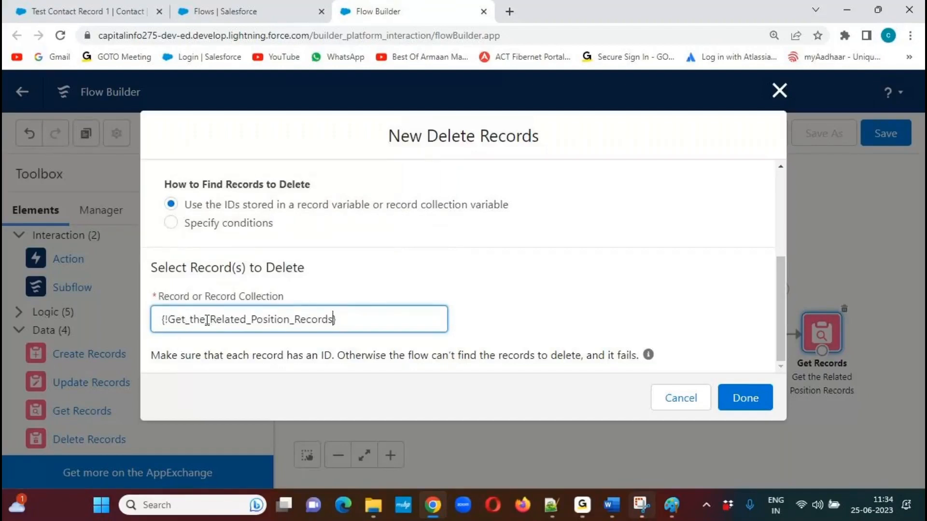
click(598, 316)
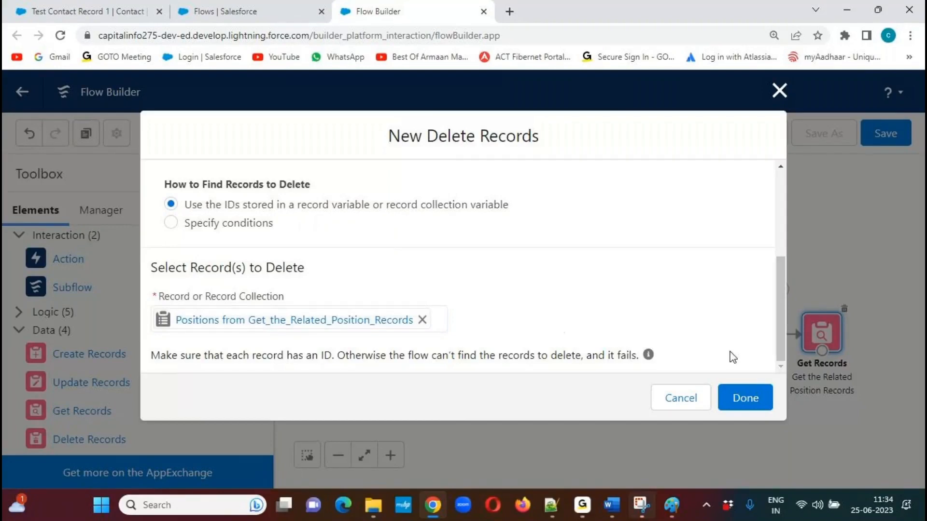
click(744, 405)
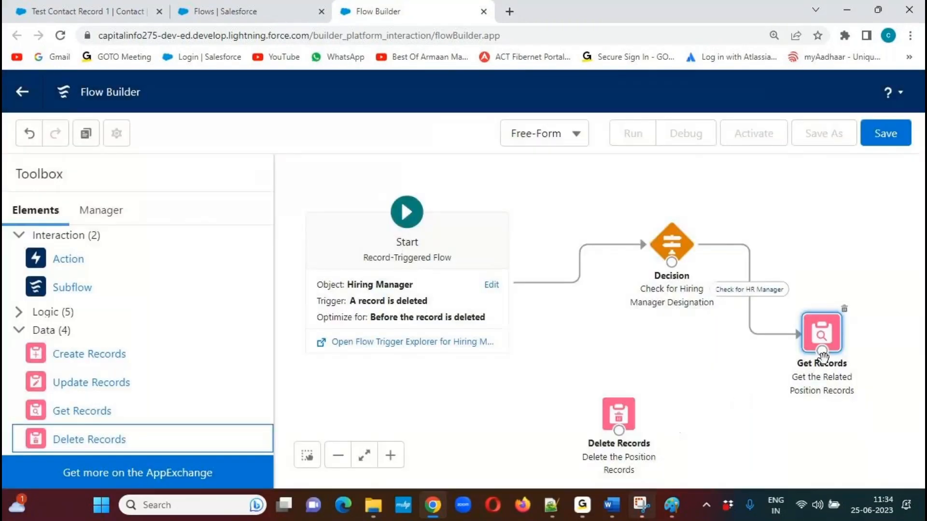
drag(821, 354, 622, 433)
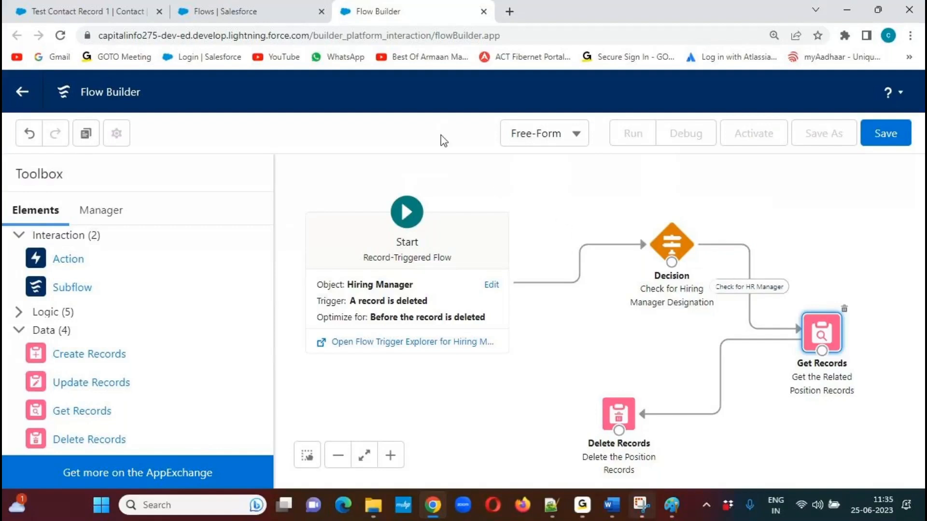
Save the flow as "Delete the Related Positions Flow" with the pasted description, and activate it.
click(891, 135)
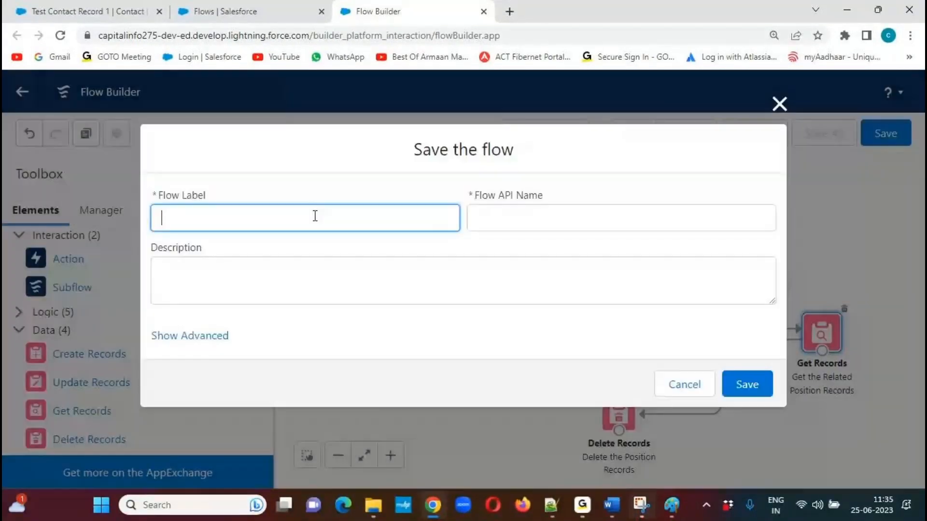
text(Delete the Rela)
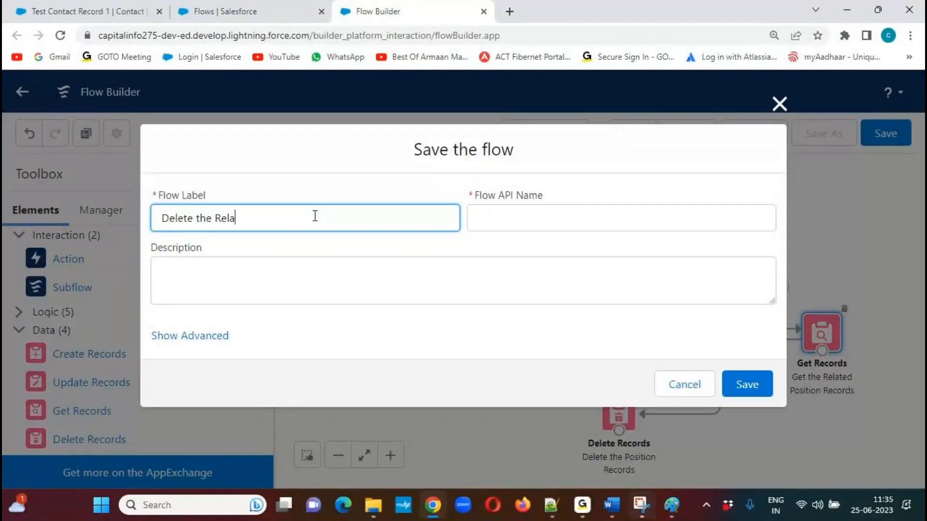
text(ted Positions Flow)
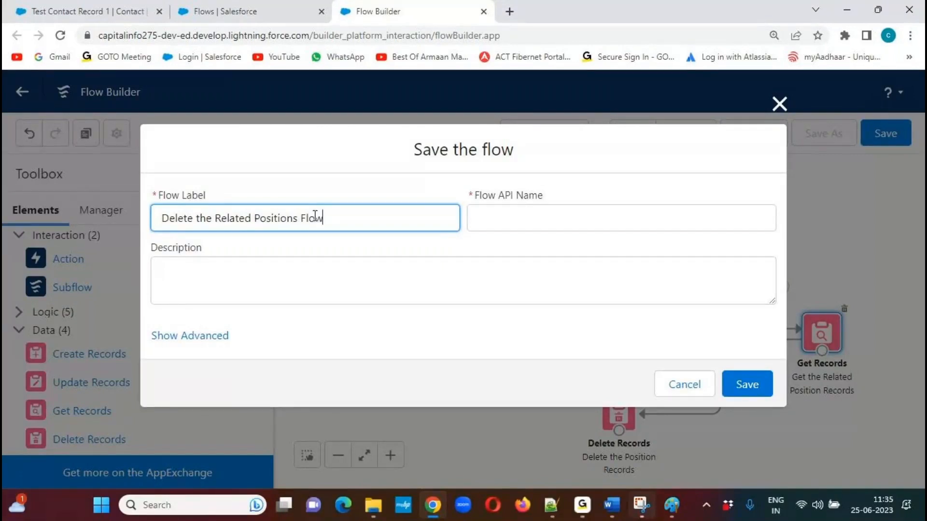
triple_click(315, 216)
key(ctrl+c)
click(309, 279)
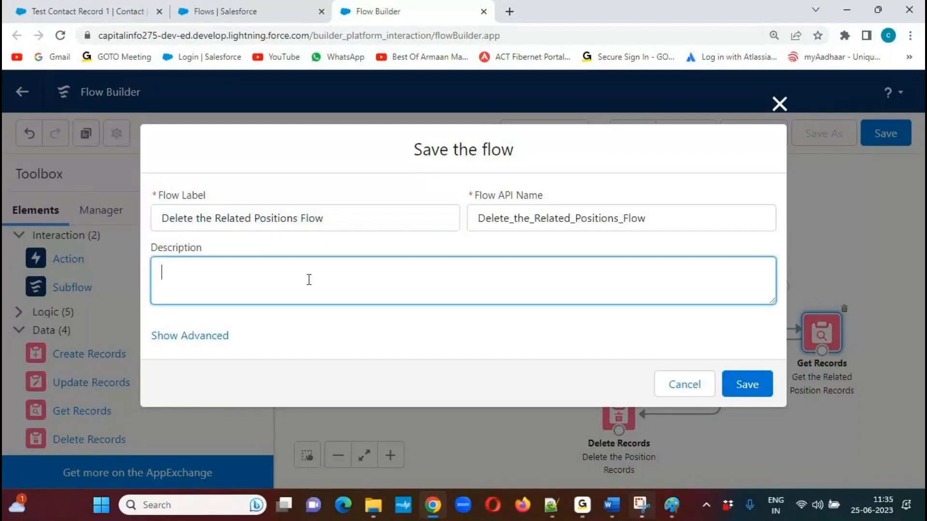
key(ctrl+v)
click(731, 391)
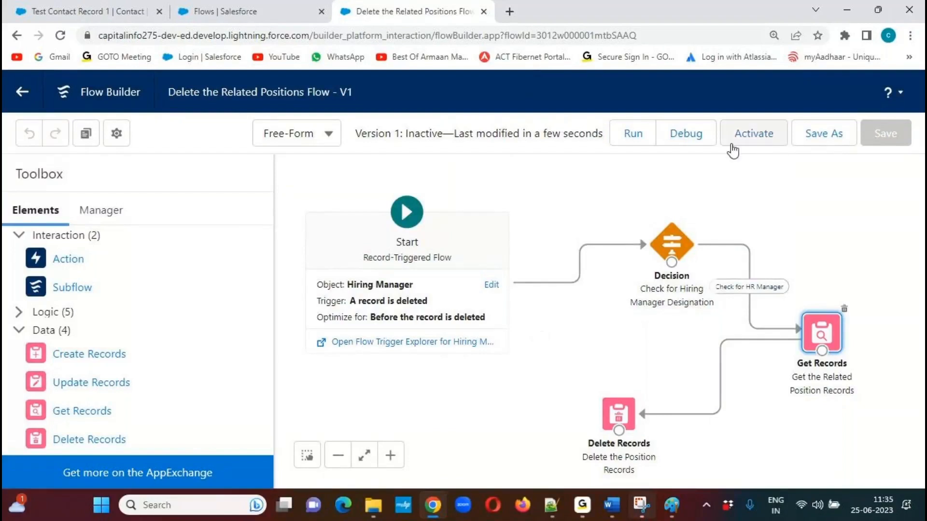
click(764, 142)
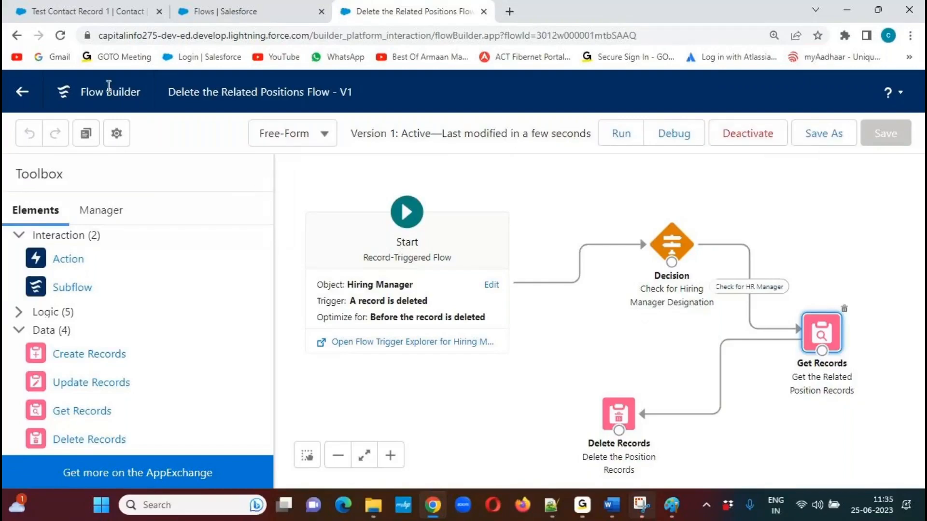
Open the Positions list view, moving the Positions tab next to Hiring Managers in the navigation bar.
click(72, 11)
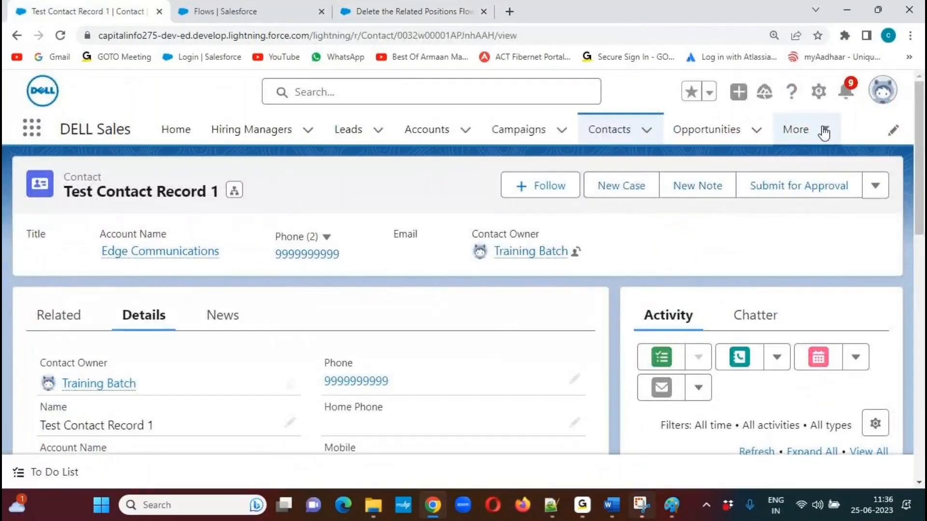
click(250, 129)
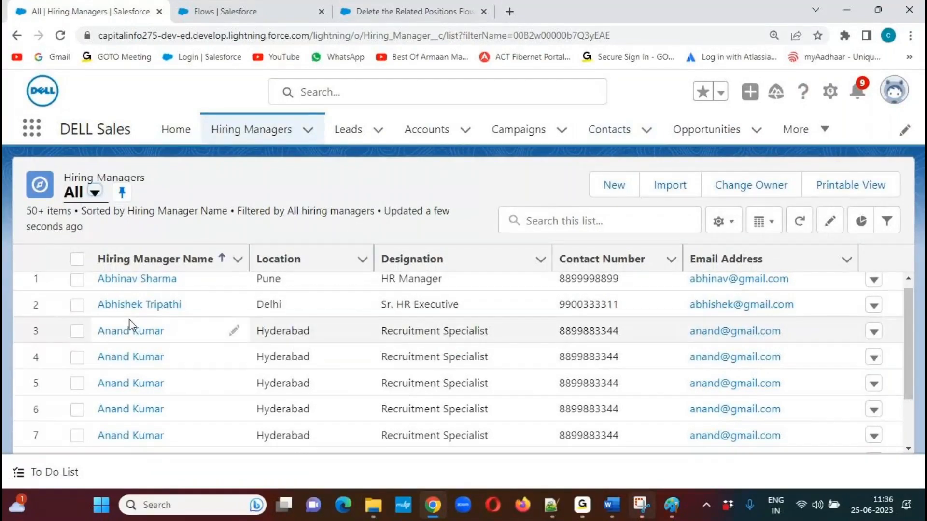
click(822, 131)
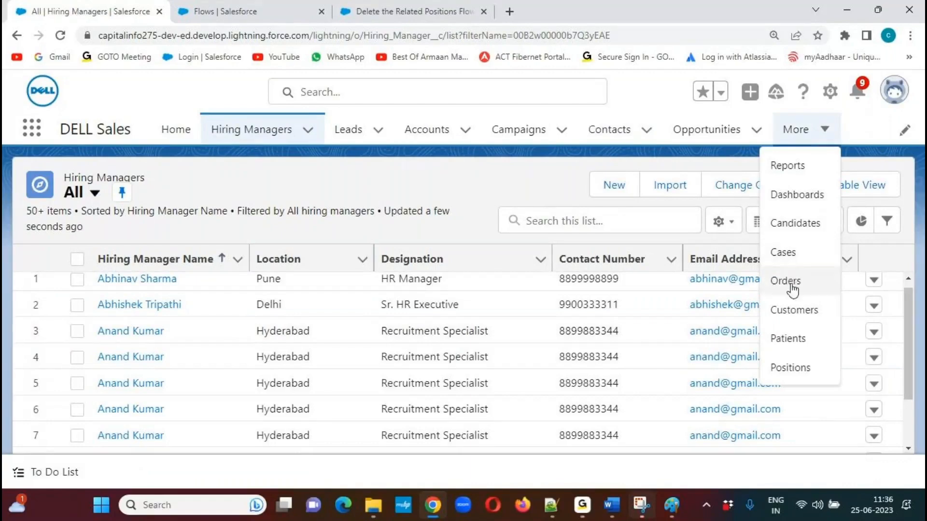
click(790, 368)
drag(708, 128, 368, 138)
click(368, 138)
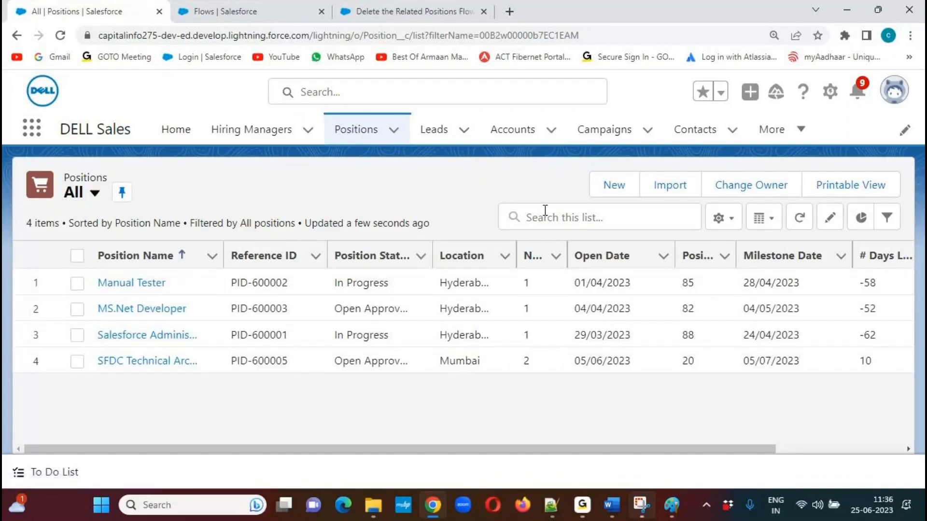
Add the Hiring Manager column to the Positions list view and remove the # Days Left and Can Delete? columns.
click(732, 223)
click(653, 426)
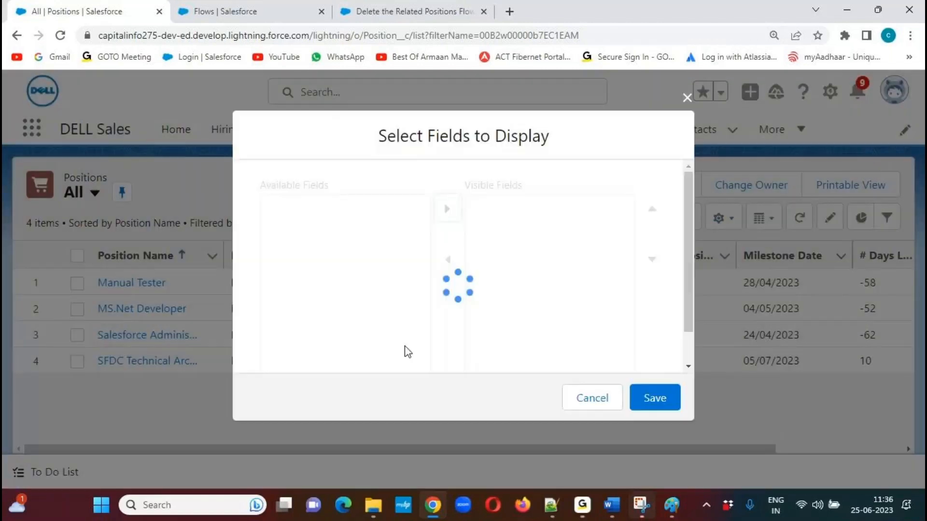
click(402, 339)
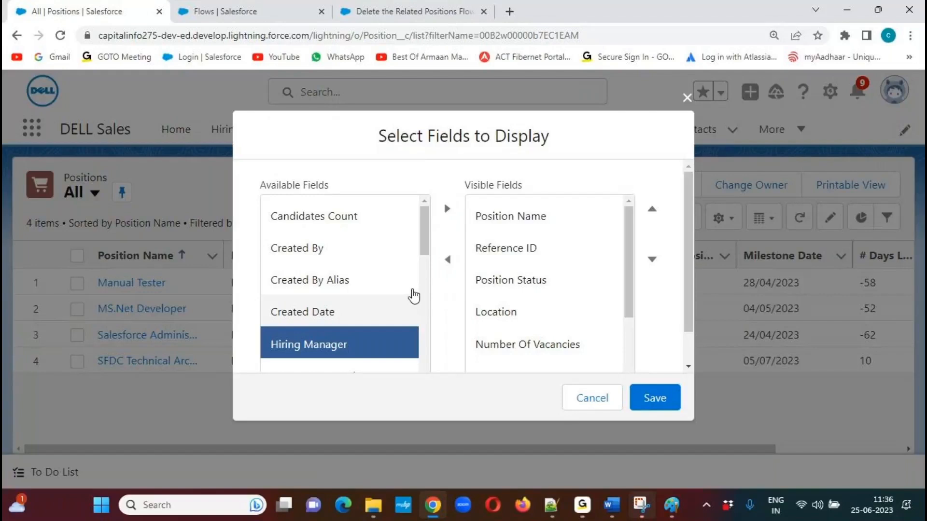
click(447, 208)
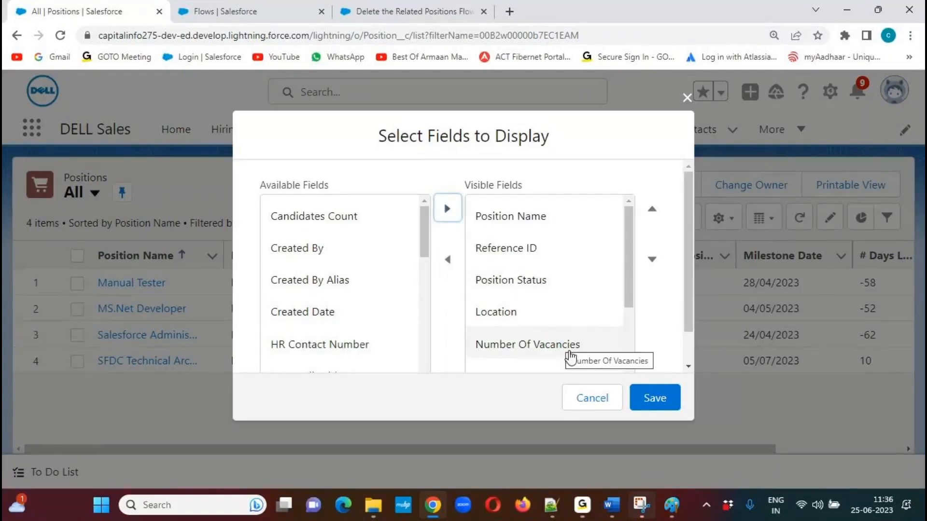
click(557, 346)
drag(629, 265, 631, 365)
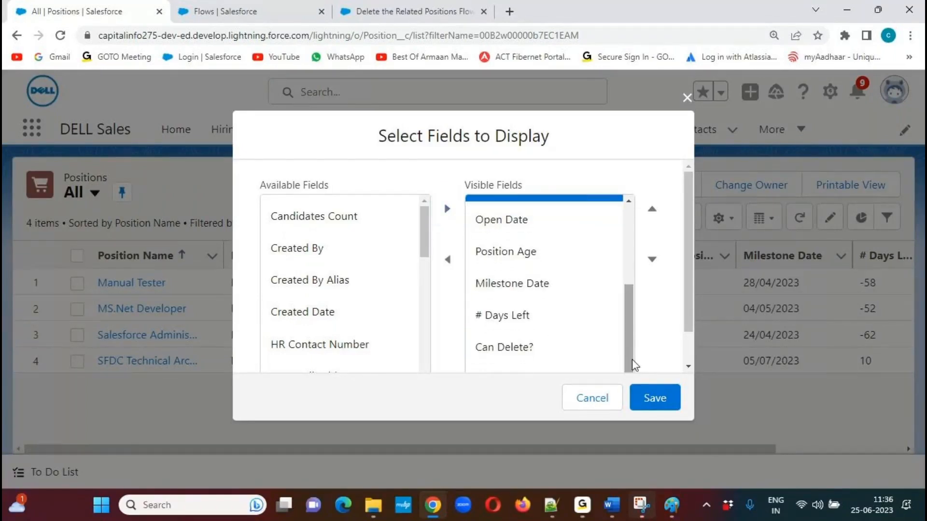
click(525, 350)
shift+click(519, 319)
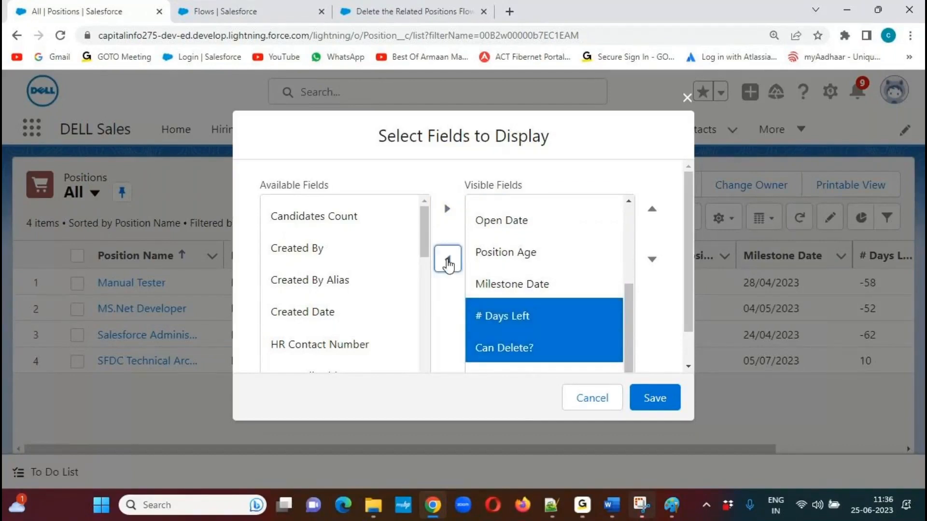
click(448, 259)
scroll(688, 297, down, 2)
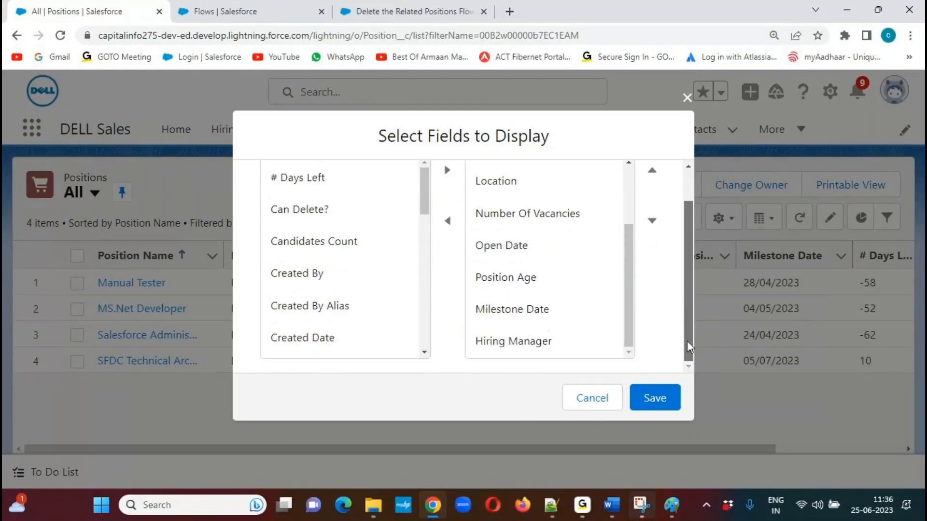
click(642, 408)
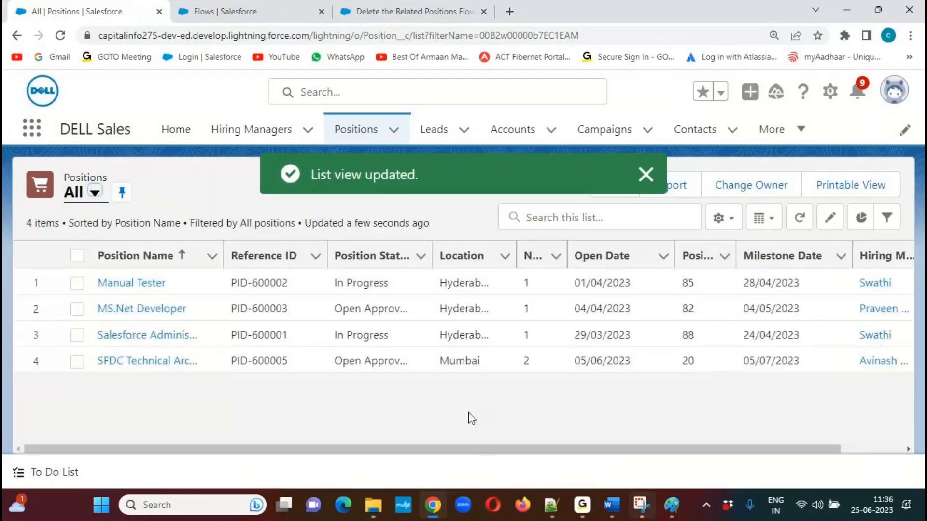
Widen the Position Name column and open the hiring manager record of the Manual Tester position.
scroll(808, 457, right, 2)
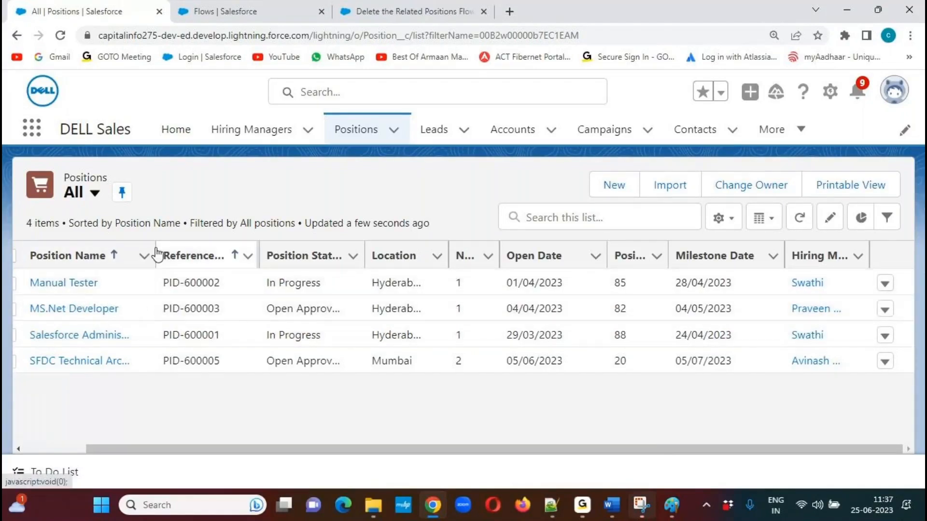
drag(155, 245, 198, 247)
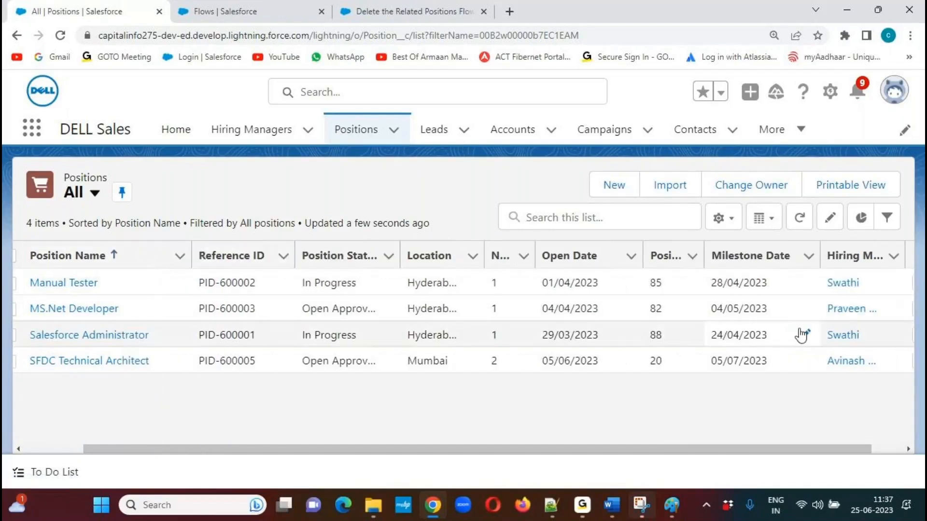
click(844, 284)
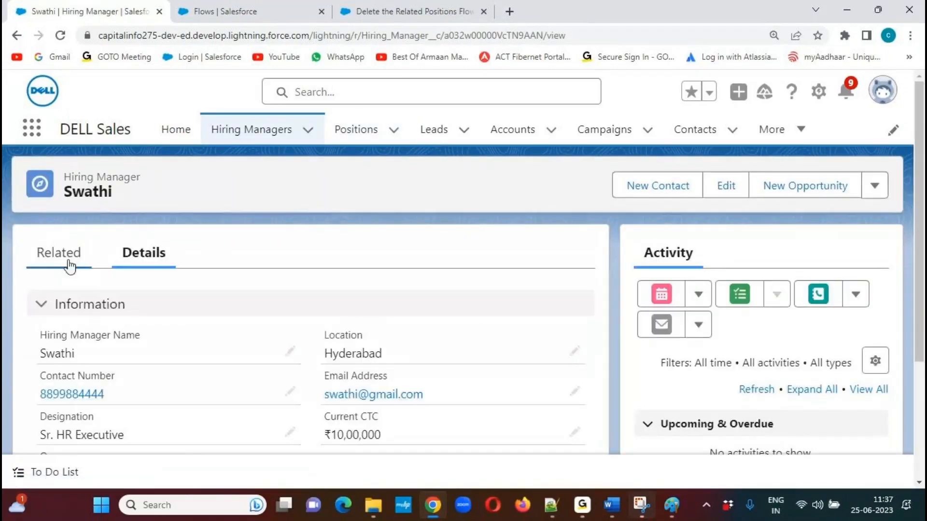
Review the hiring manager's Related and Details tabs.
click(60, 260)
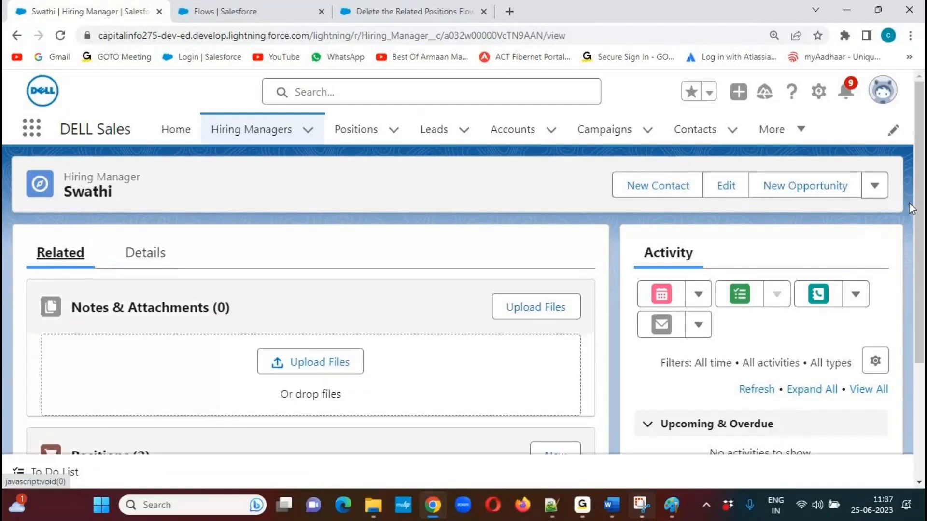
mouse_move(921, 198)
mouse_down()
mouse_move(918, 315)
mouse_move(919, 195)
mouse_up()
click(145, 265)
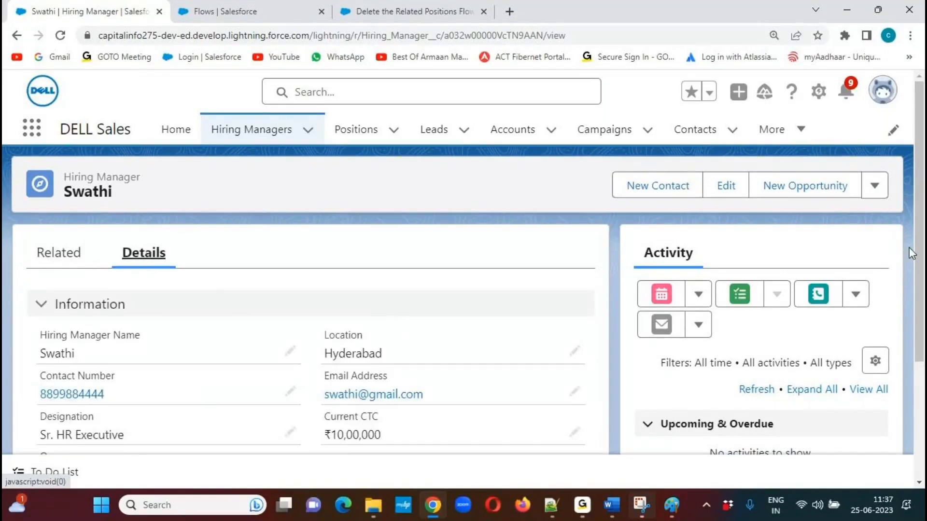
scroll(911, 252, down, 2)
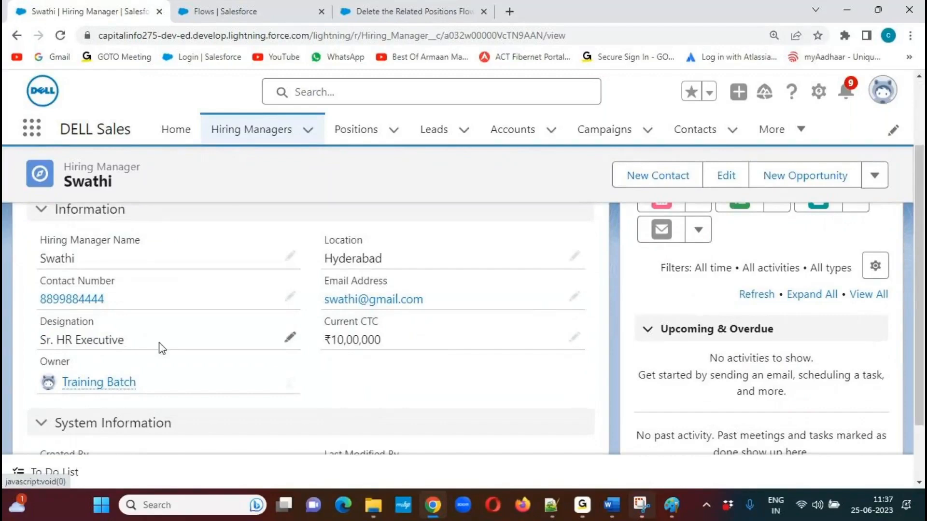
Set the hiring manager's Designation to HR Manager, lengthen the name to at least 8 characters, and save the record.
click(290, 338)
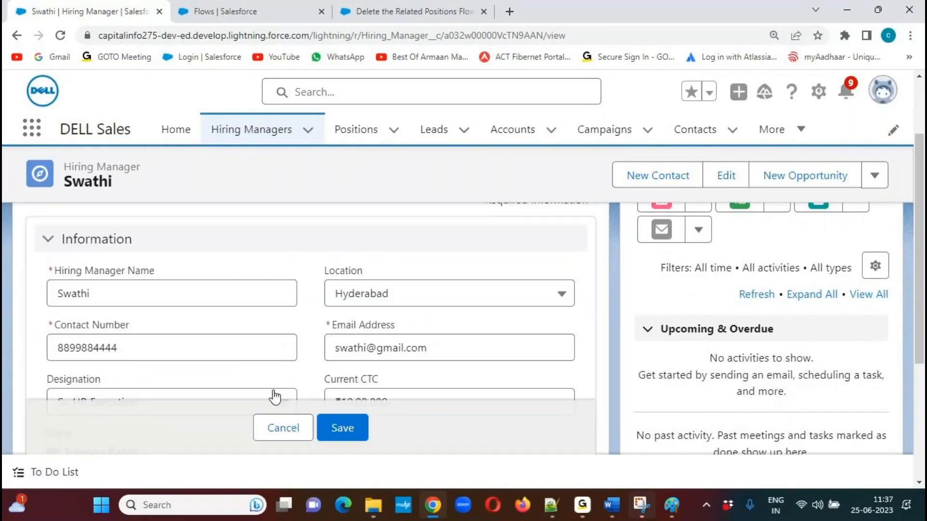
scroll(919, 264, down, 1)
scroll(919, 265, down, 1)
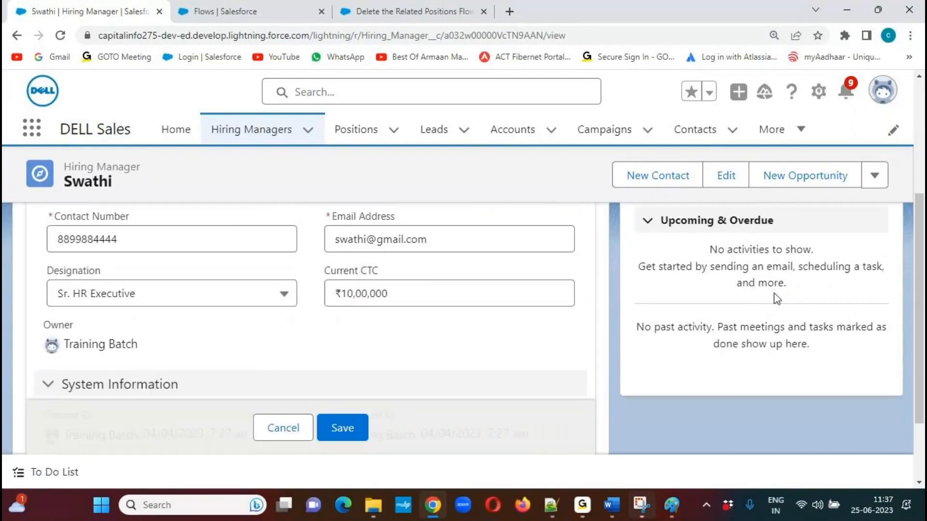
click(284, 293)
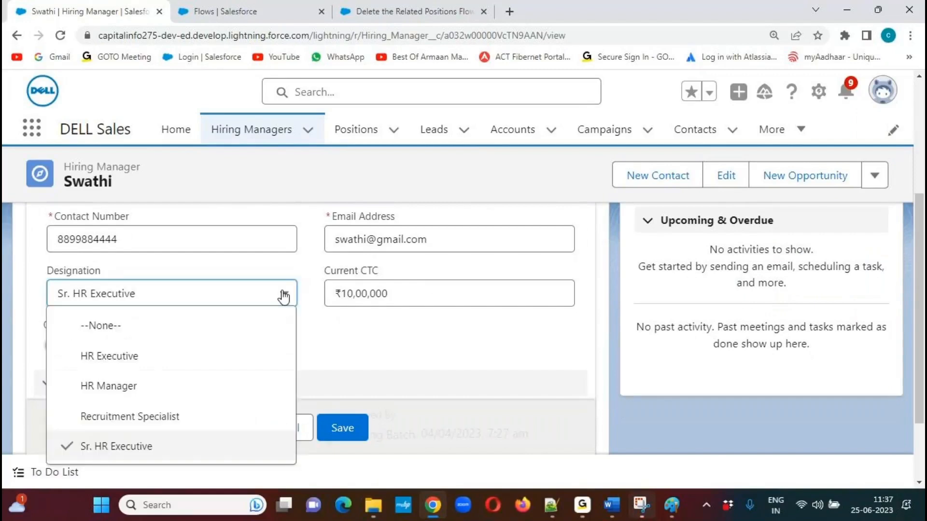
click(114, 387)
click(348, 428)
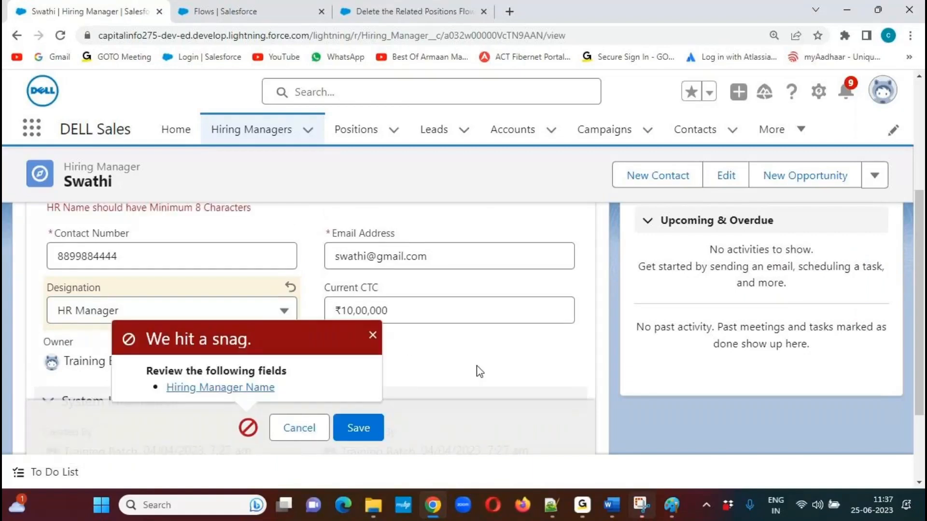
click(372, 335)
scroll(921, 297, up, 2)
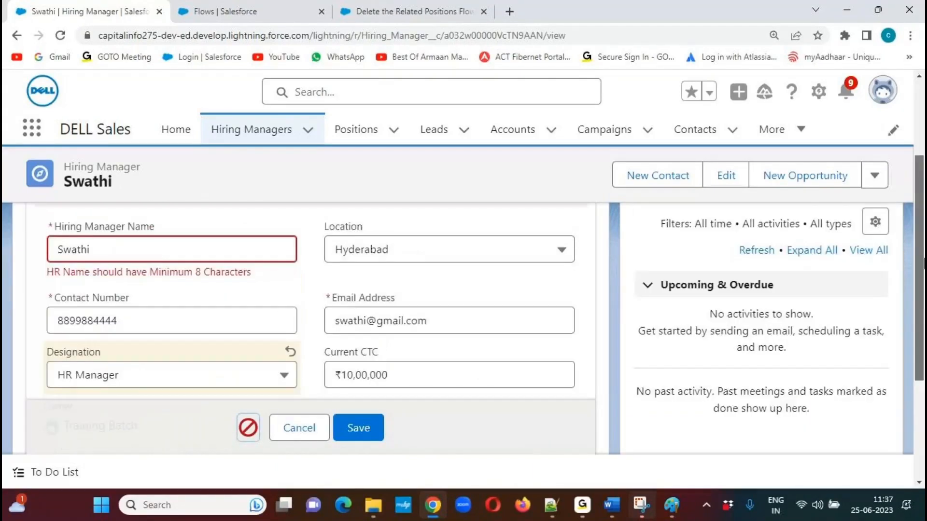
click(115, 267)
text(P)
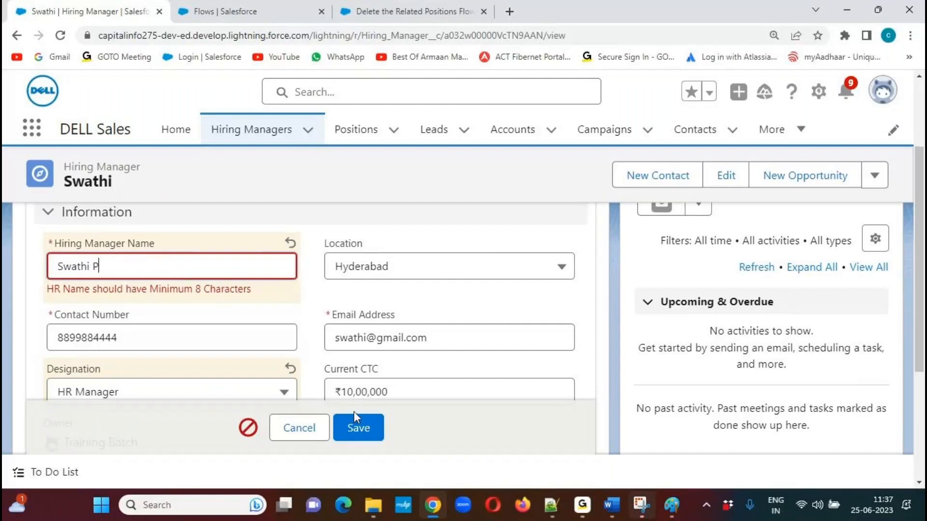
click(357, 425)
Delete the hiring manager record and return to the Positions list.
drag(922, 314, 922, 259)
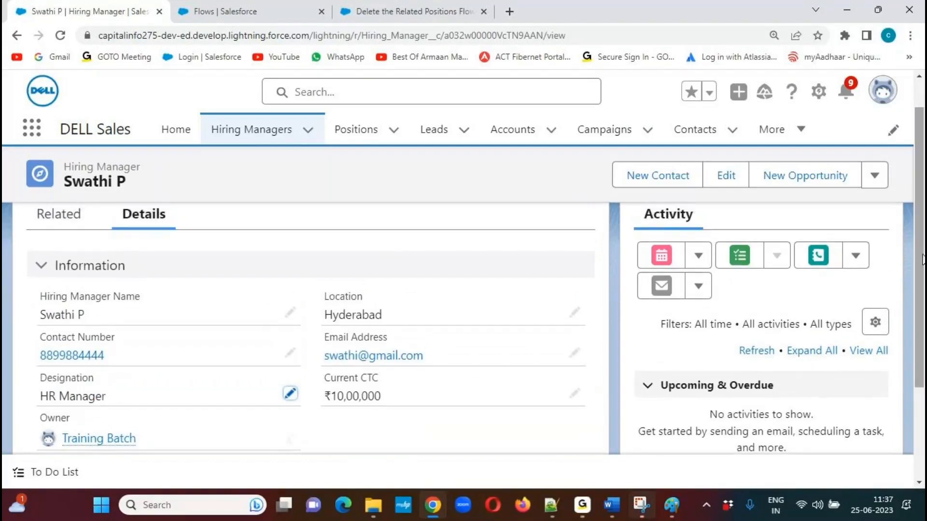
click(69, 216)
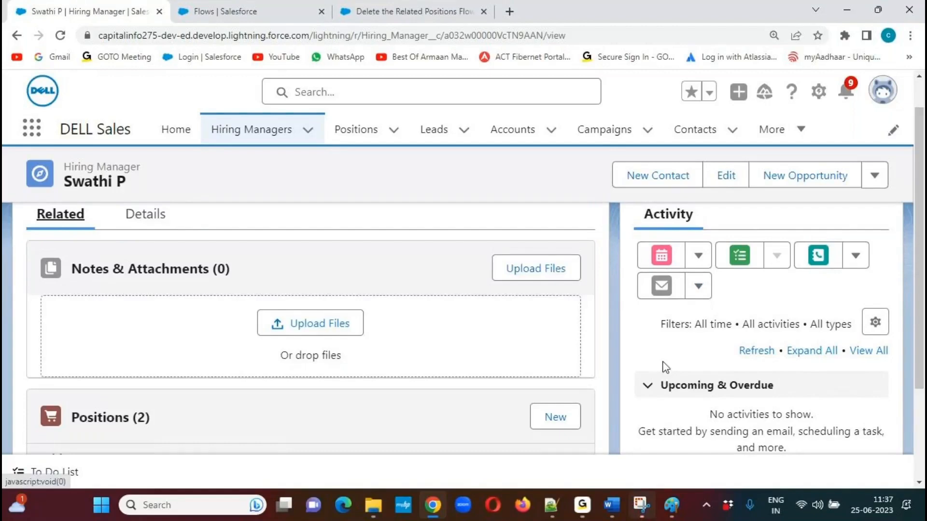
drag(922, 242, 922, 204)
click(875, 185)
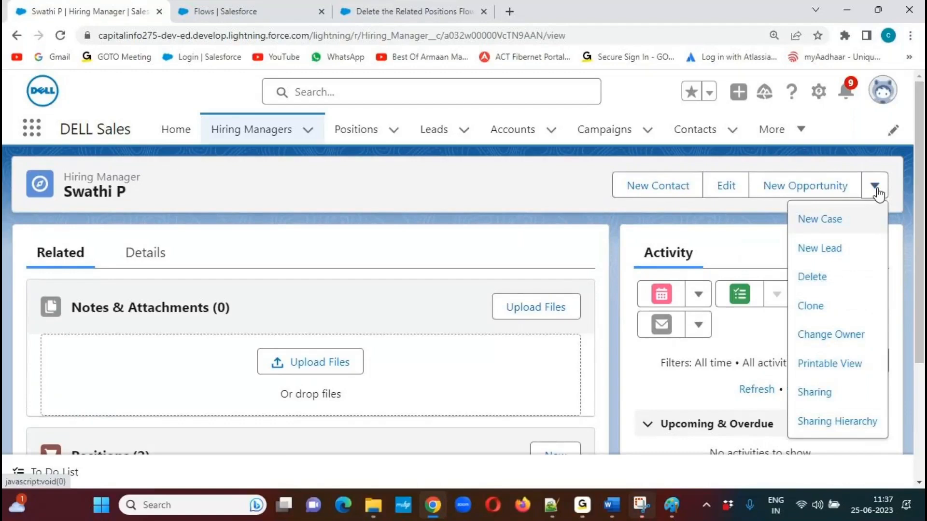
click(813, 277)
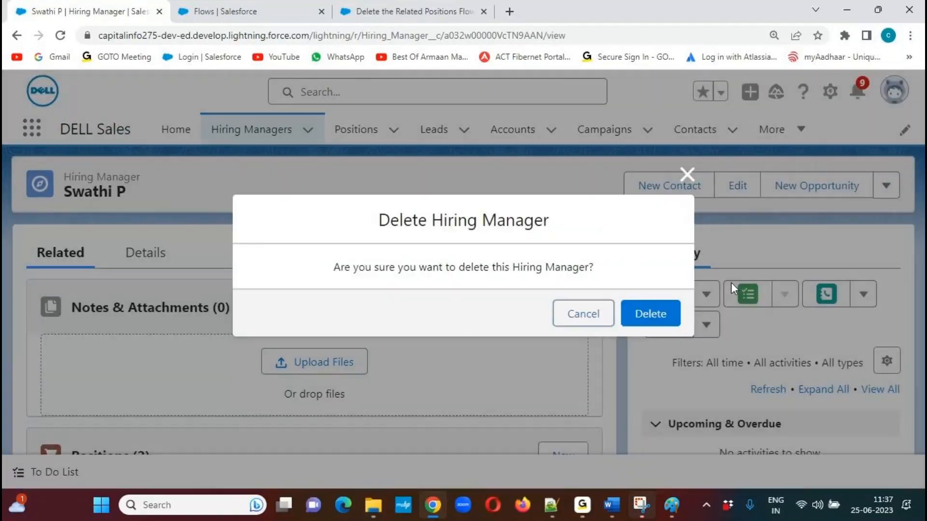
click(649, 313)
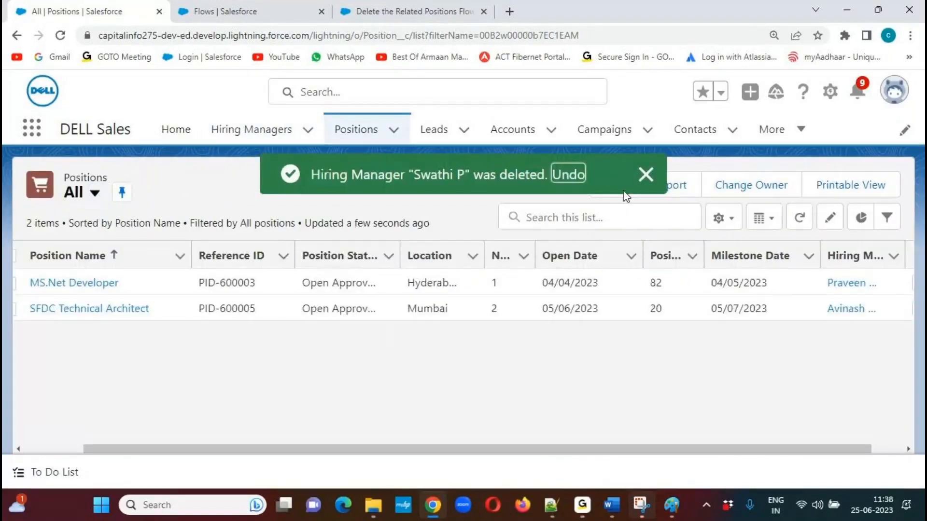
click(653, 180)
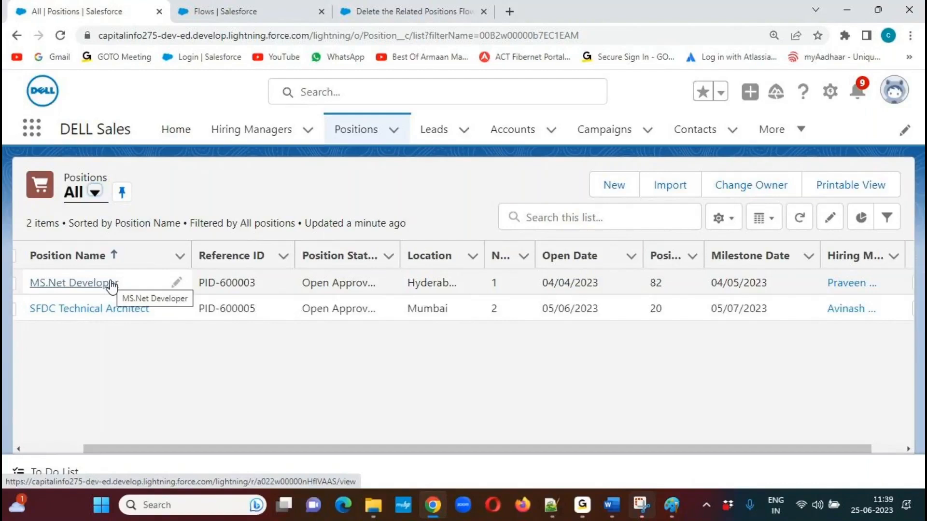
click(299, 25)
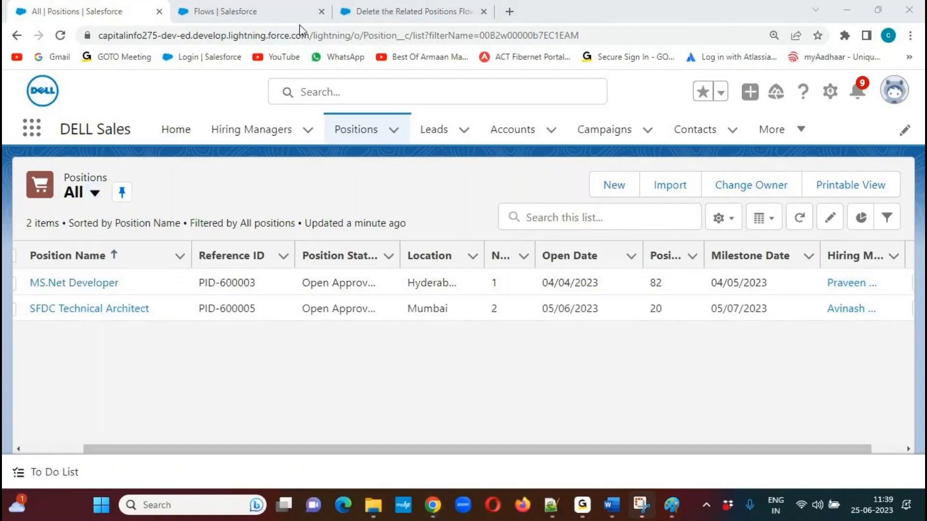